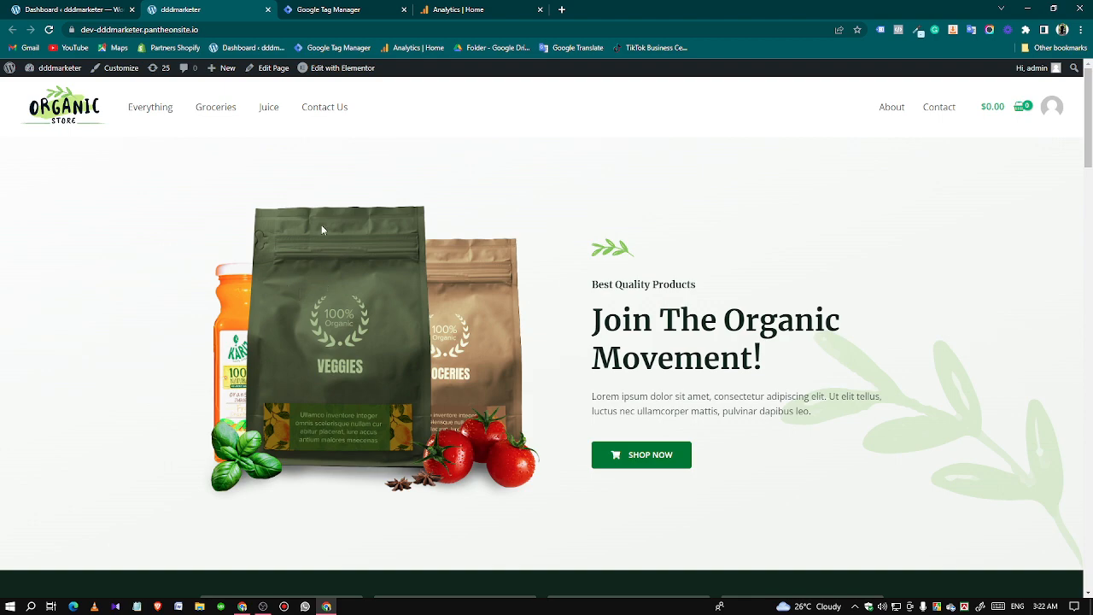
Look over the organic store's home page down to its best-selling products.
scroll(512, 256, "down", 14)
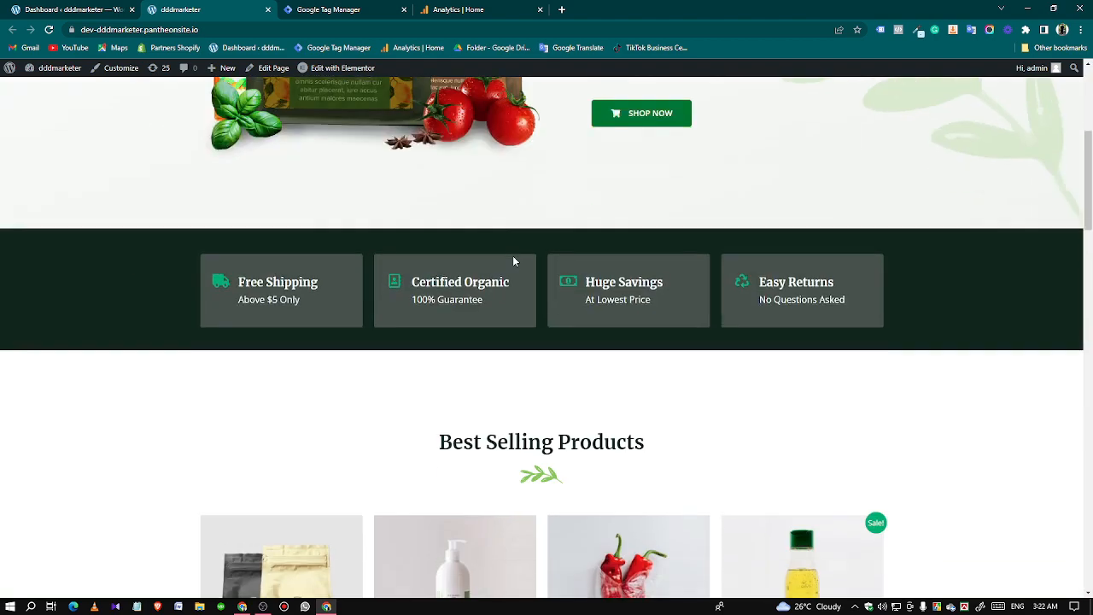
scroll(514, 450, "up", 6)
scroll(514, 450, "up", 8)
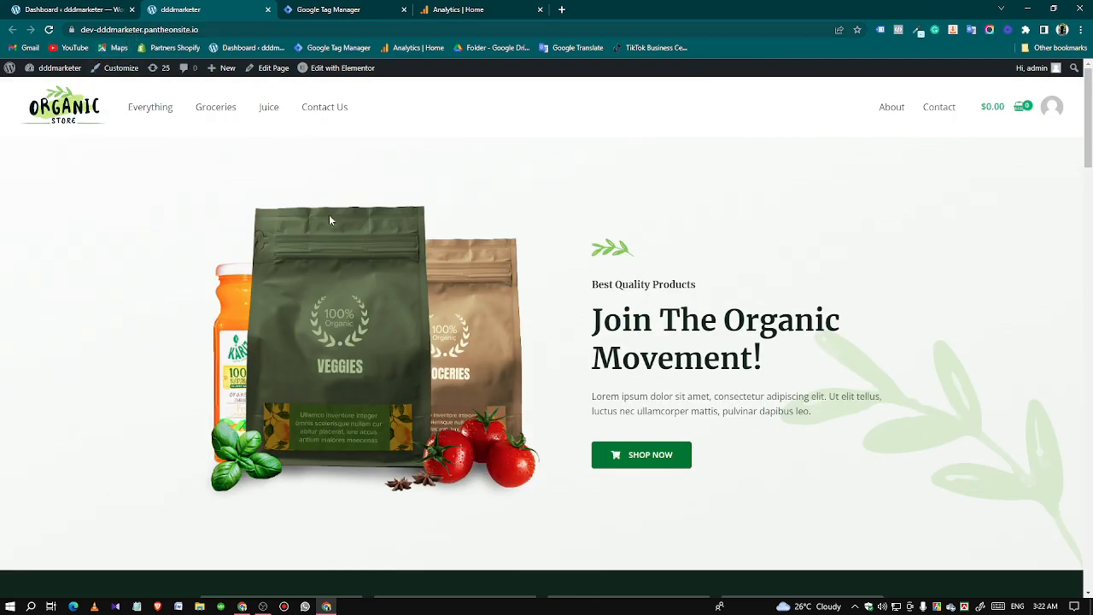
scroll(795, 385, "down", 8)
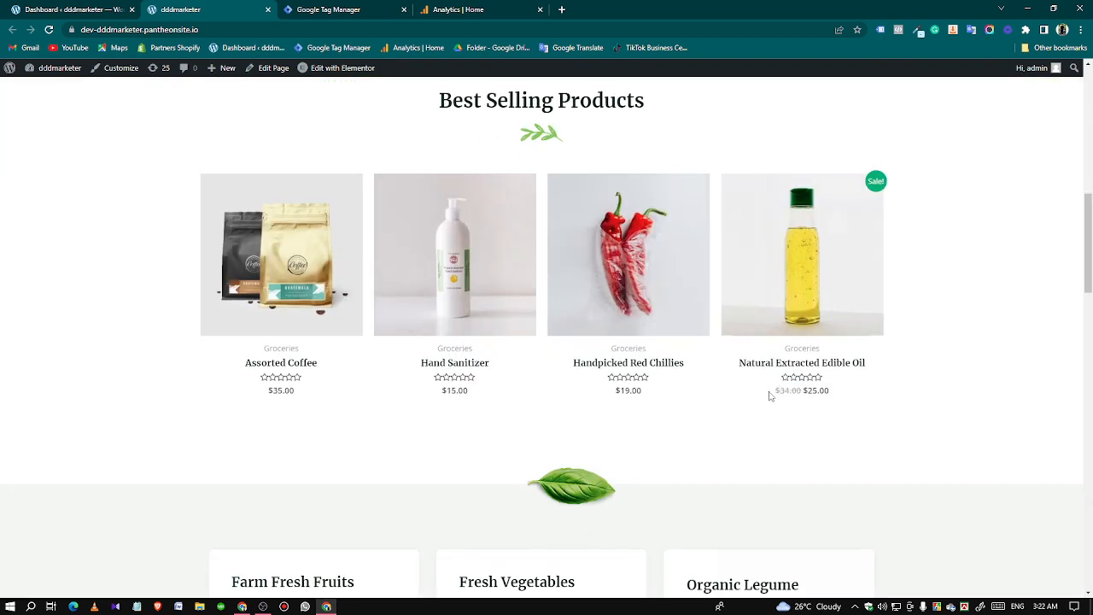
scroll(771, 393, "up", 8)
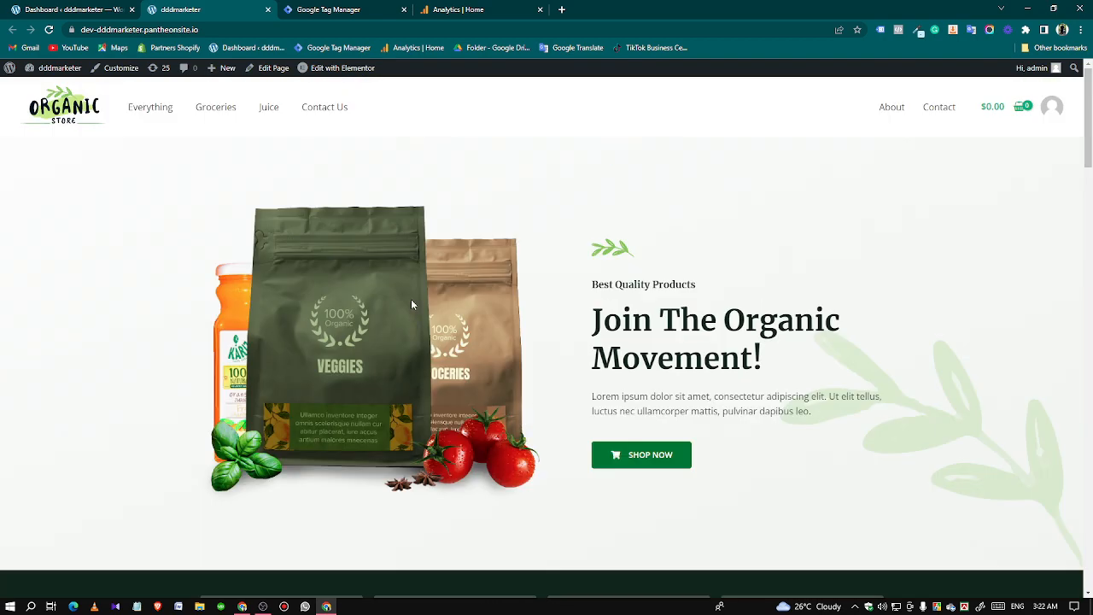
Check the tags in the Web - DDD Tag Manager container and the home page of the Google Analytics property.
left_click(333, 14)
left_click(726, 432)
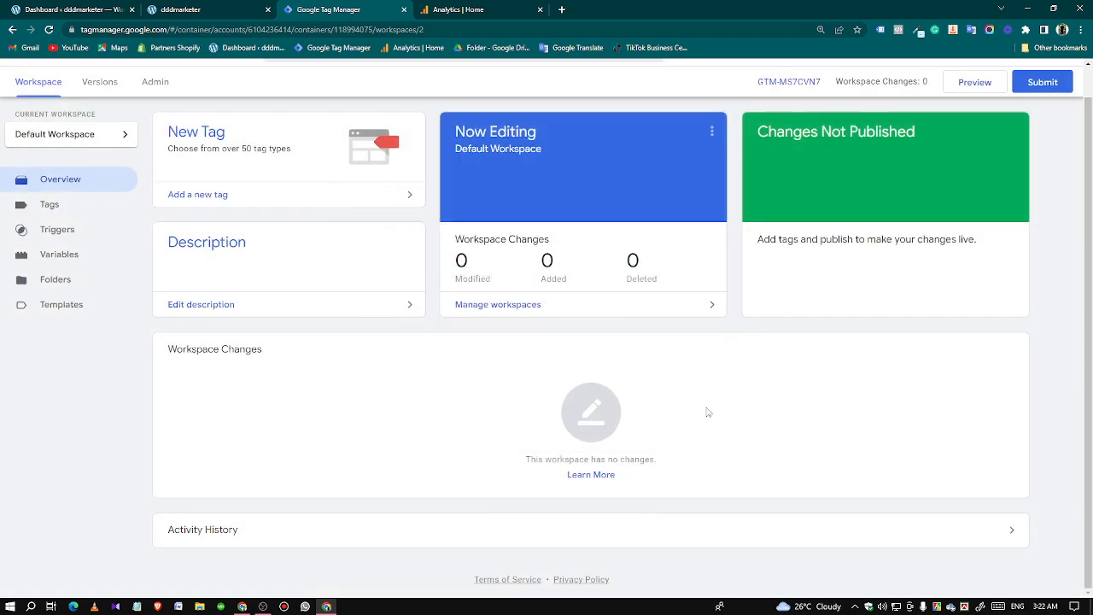
left_click(104, 210)
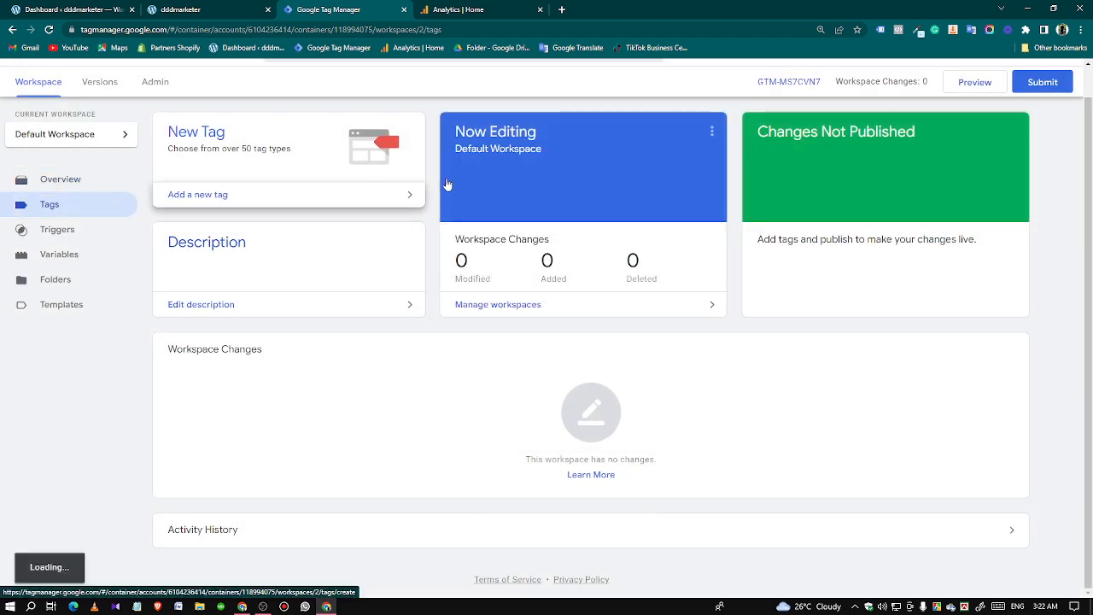
left_click(453, 12)
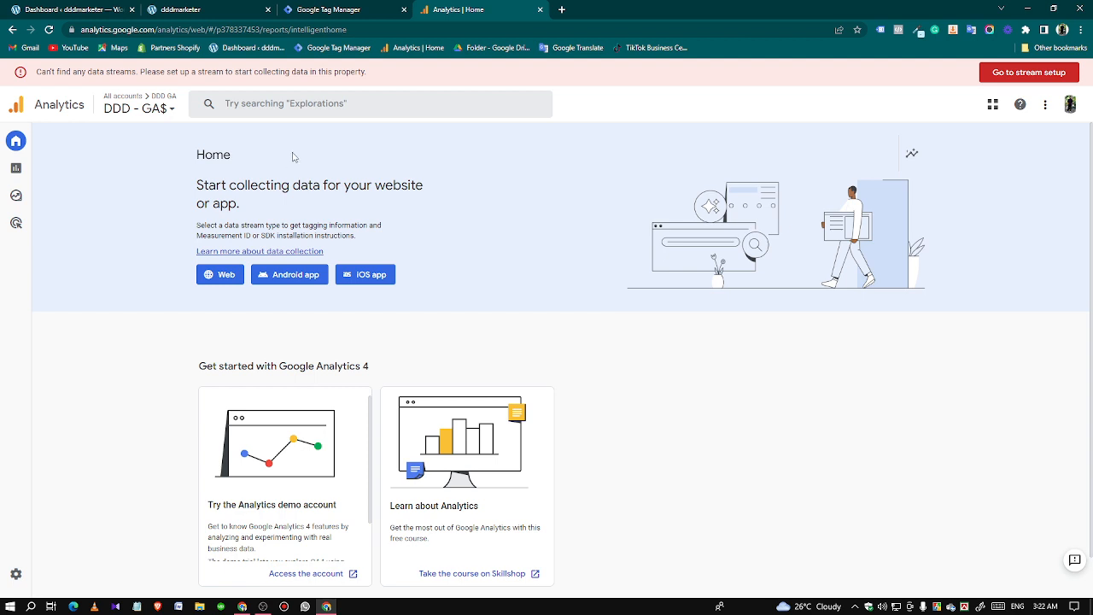
left_click(332, 15)
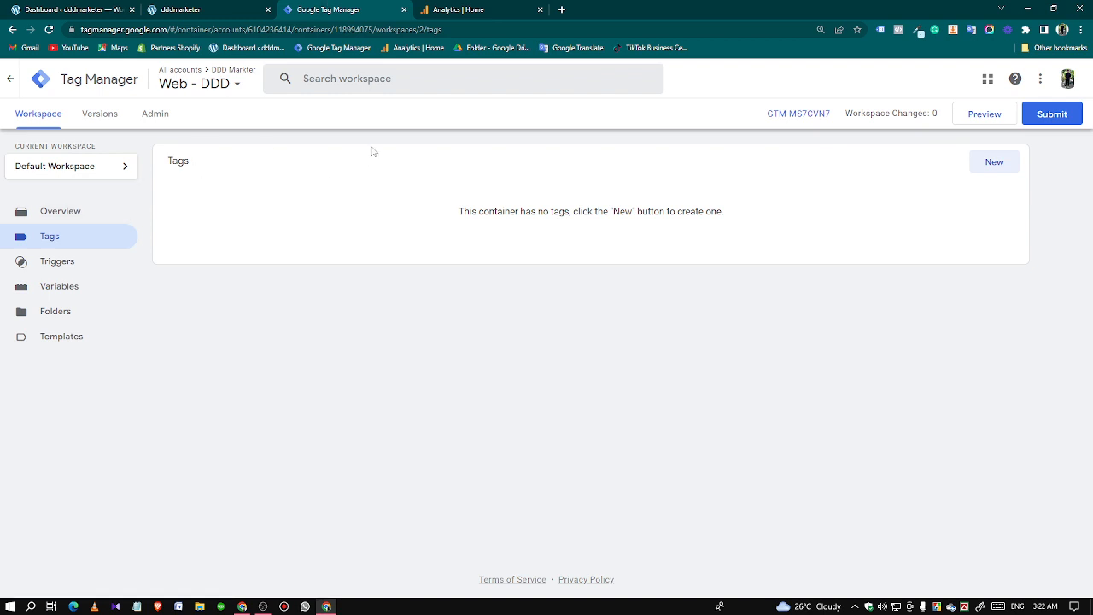
left_click(154, 10)
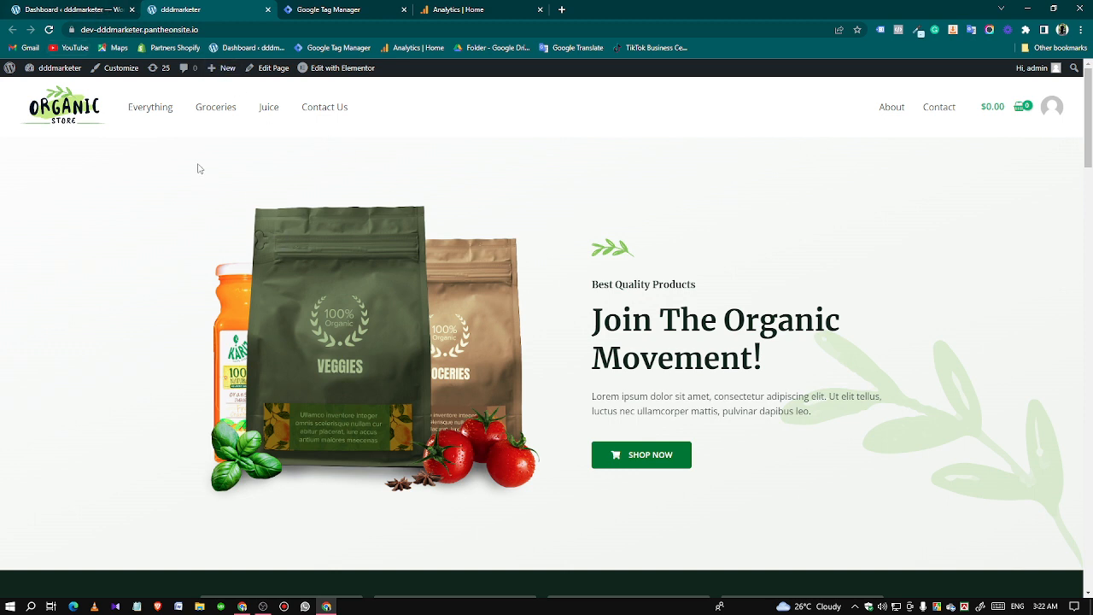
Switch to the store's WordPress dashboard and open the page for adding new plugins.
left_click(112, 10)
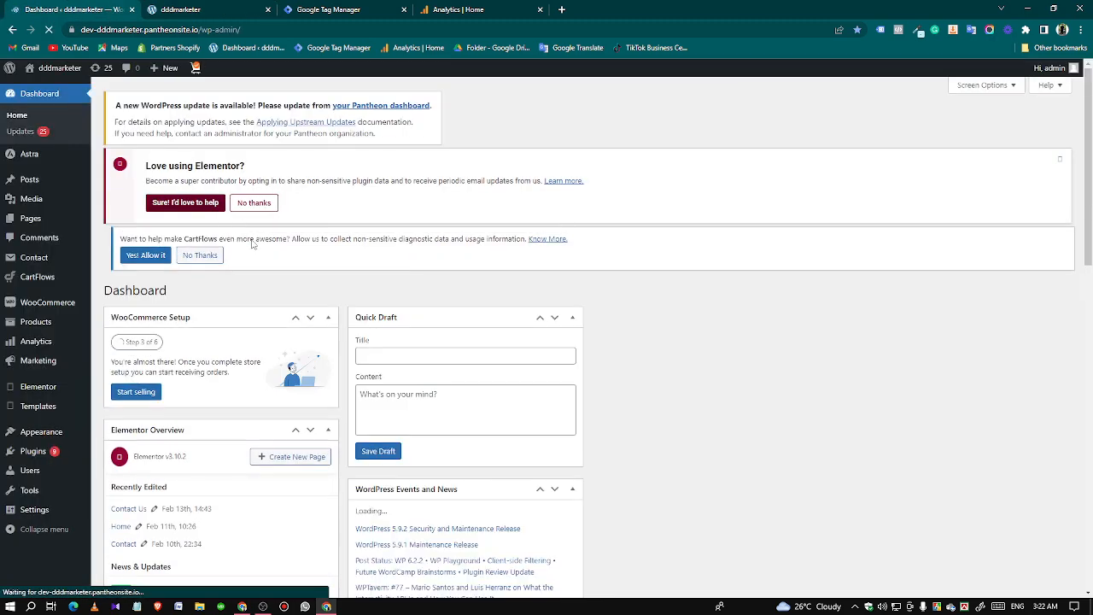
scroll(323, 374, "down", 2)
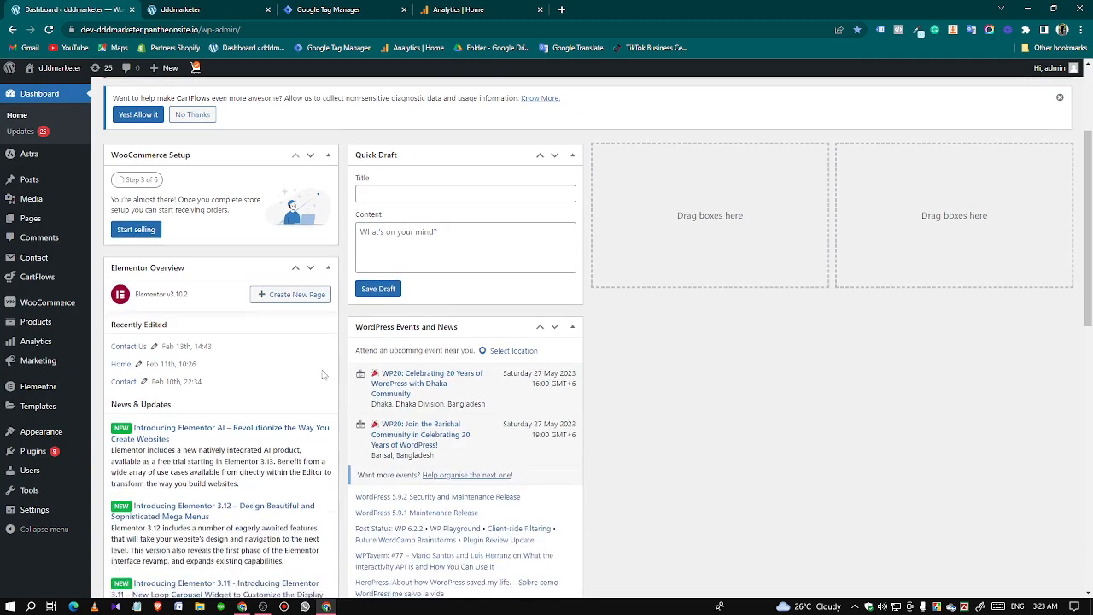
scroll(55, 426, "down", 2)
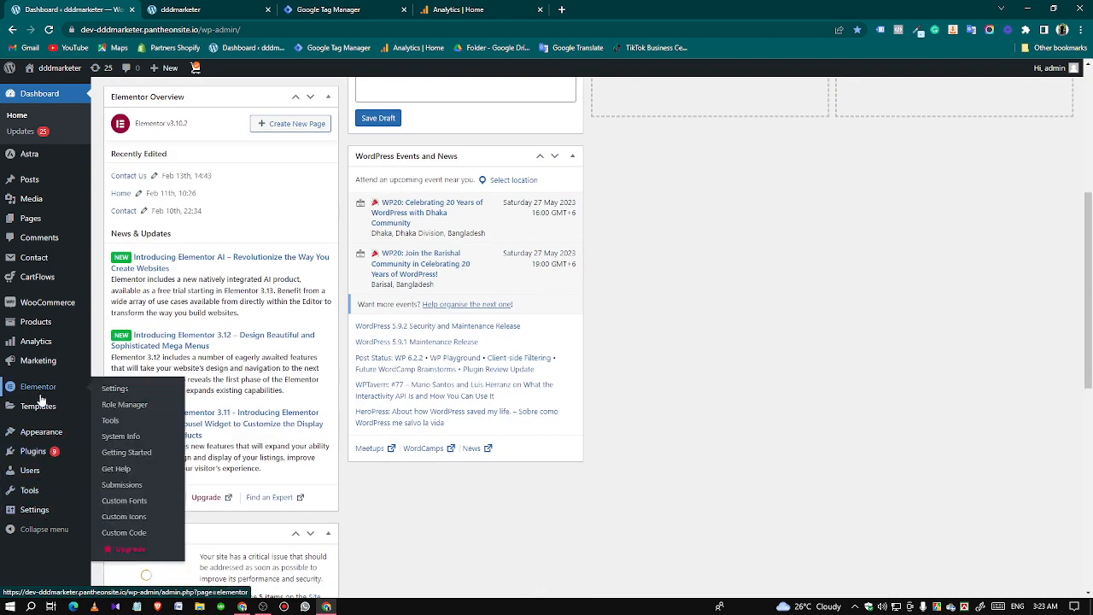
mouse_move(40, 452)
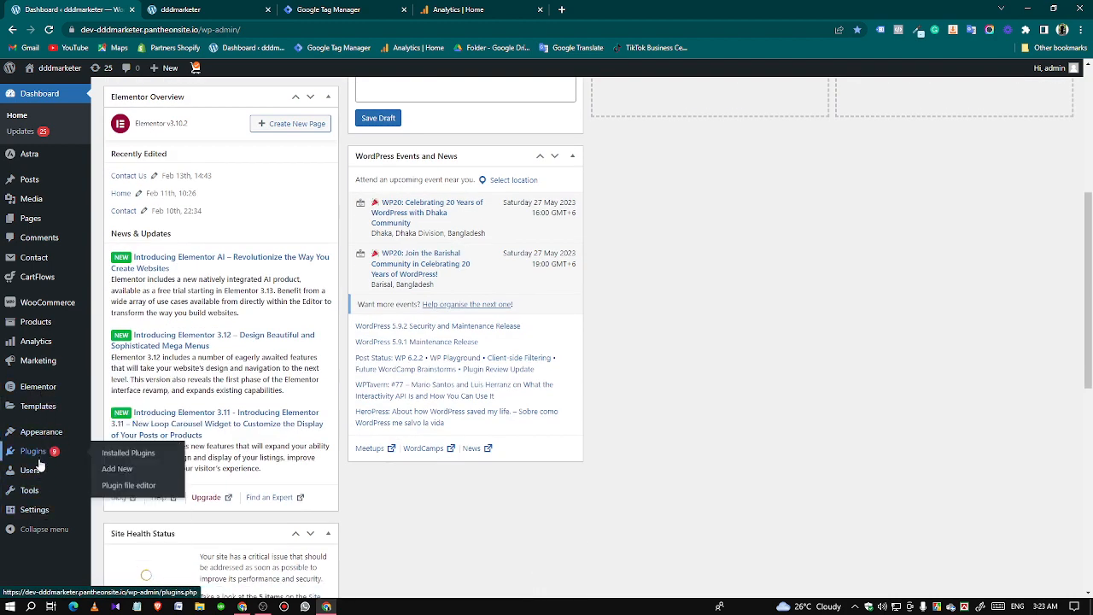
left_click(114, 470)
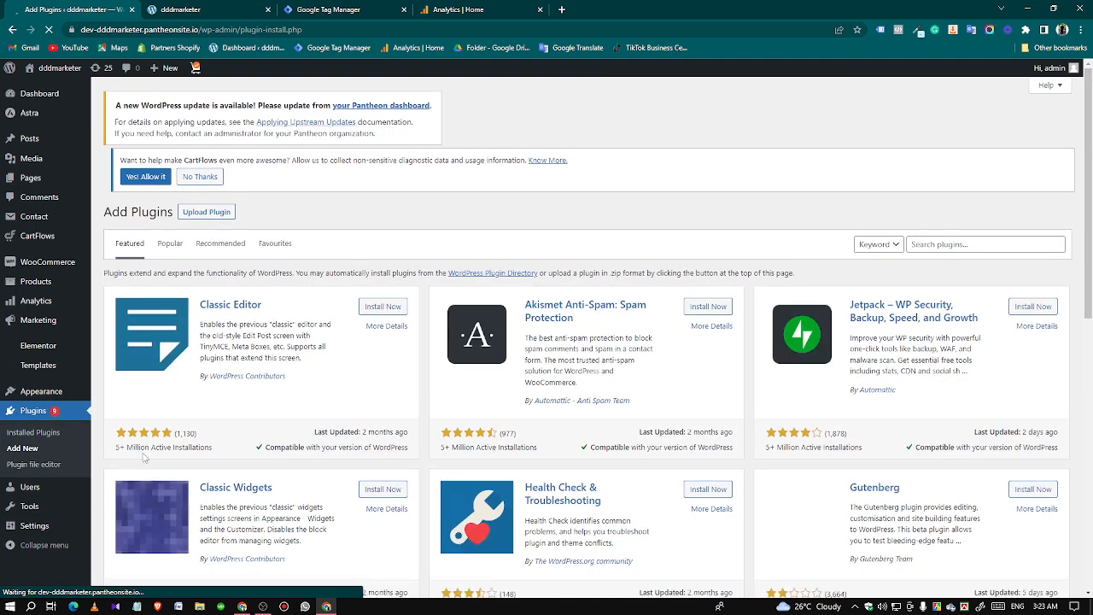
Search the plugin directory for gtm, then install and activate the GTM4WP plugin.
left_click(930, 240)
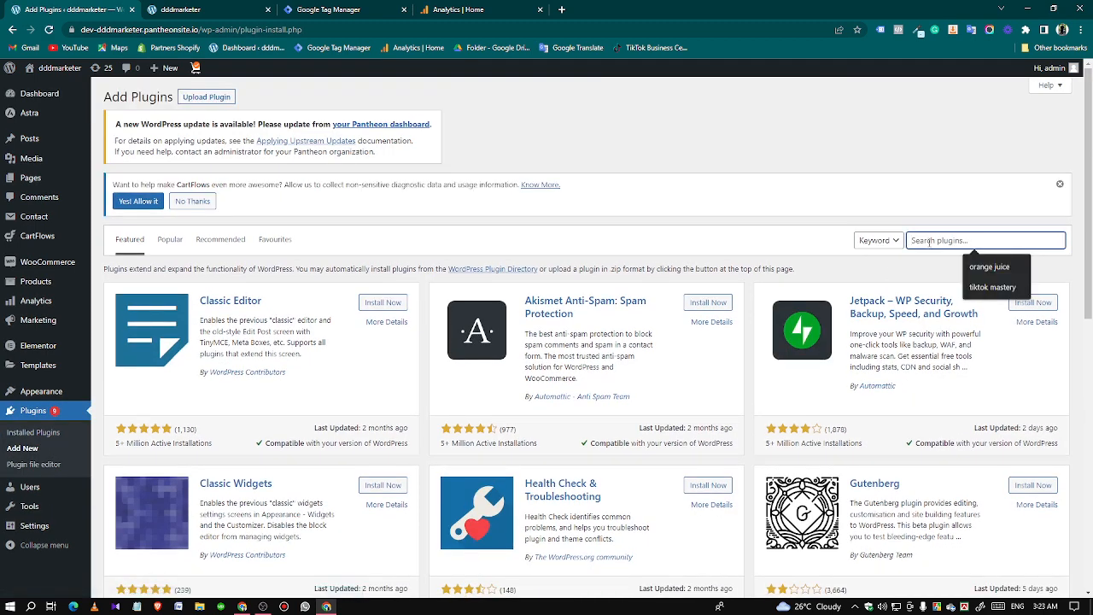
type("gtm")
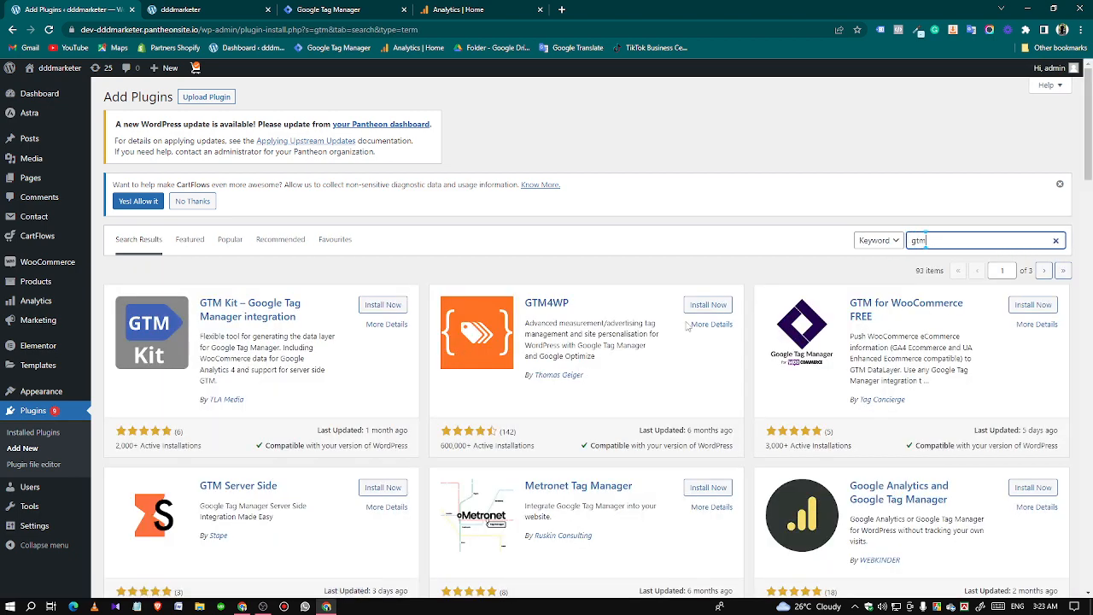
left_click(700, 312)
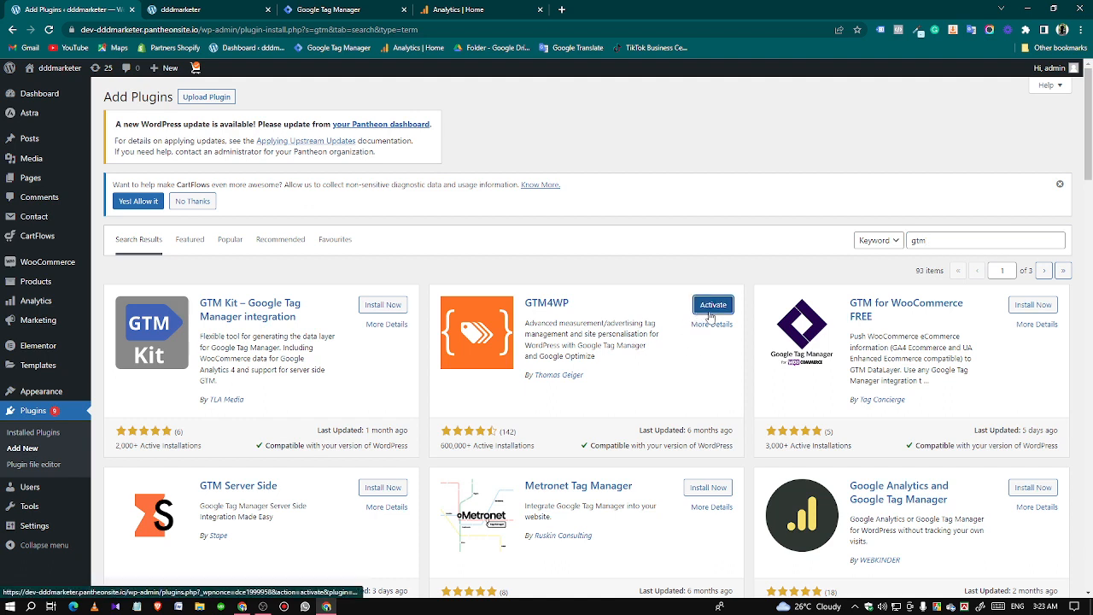
left_click(708, 312)
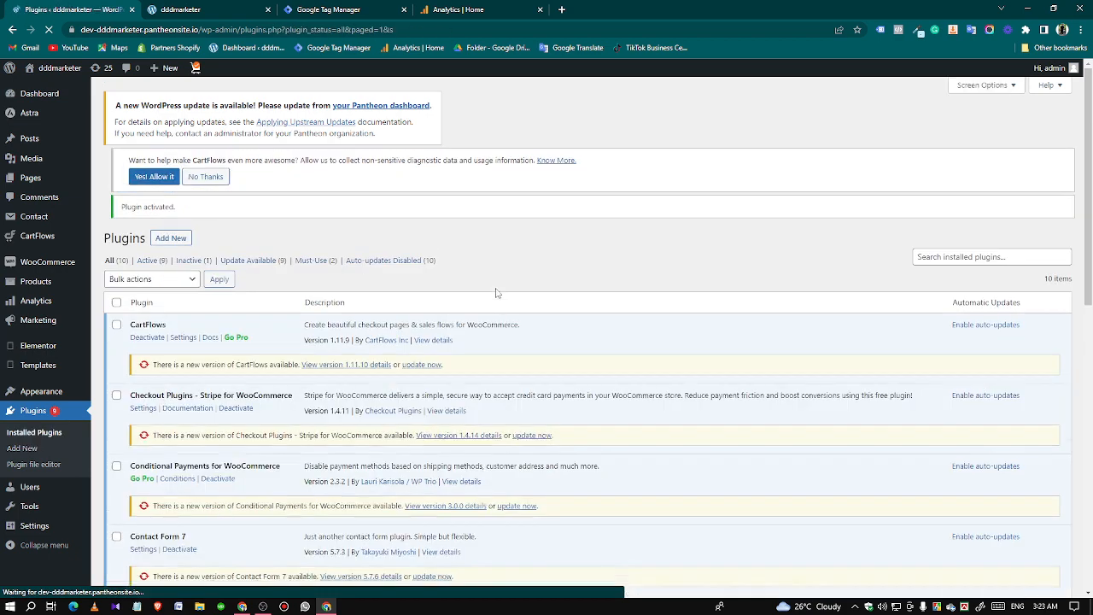
Find GTM4WP among the installed plugins and open its settings at the Google Tag Manager ID.
scroll(231, 439, "down", 2)
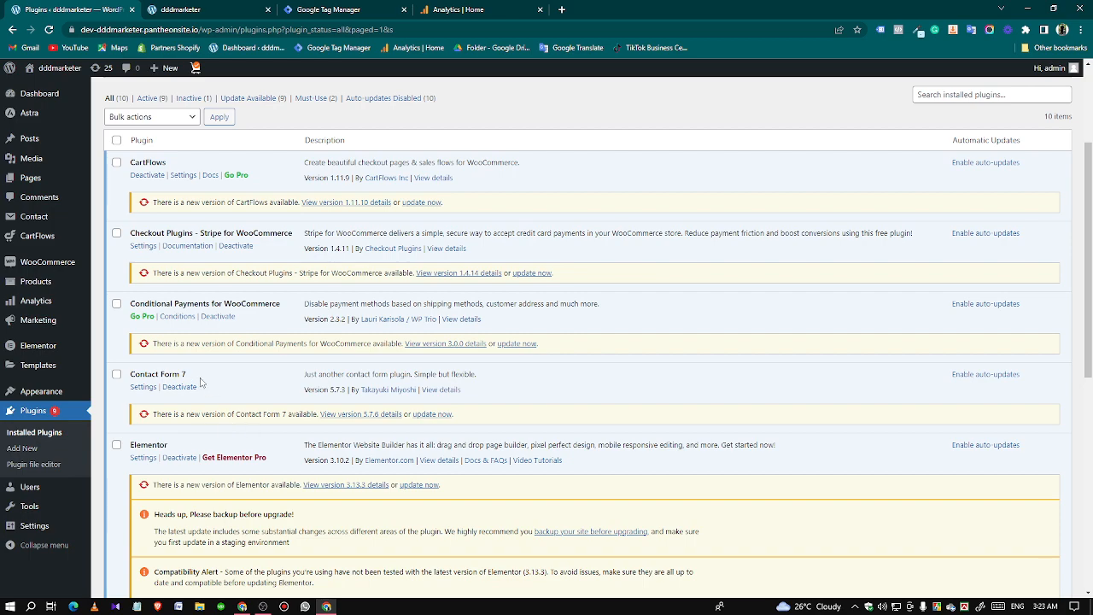
scroll(275, 379, "up", 2)
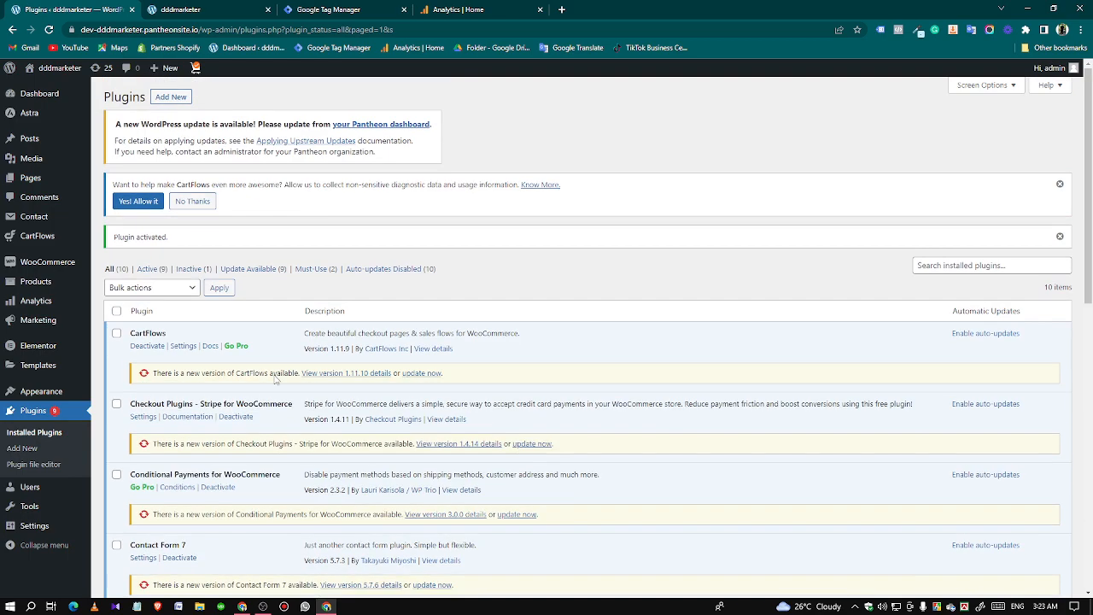
scroll(247, 440, "down", 4)
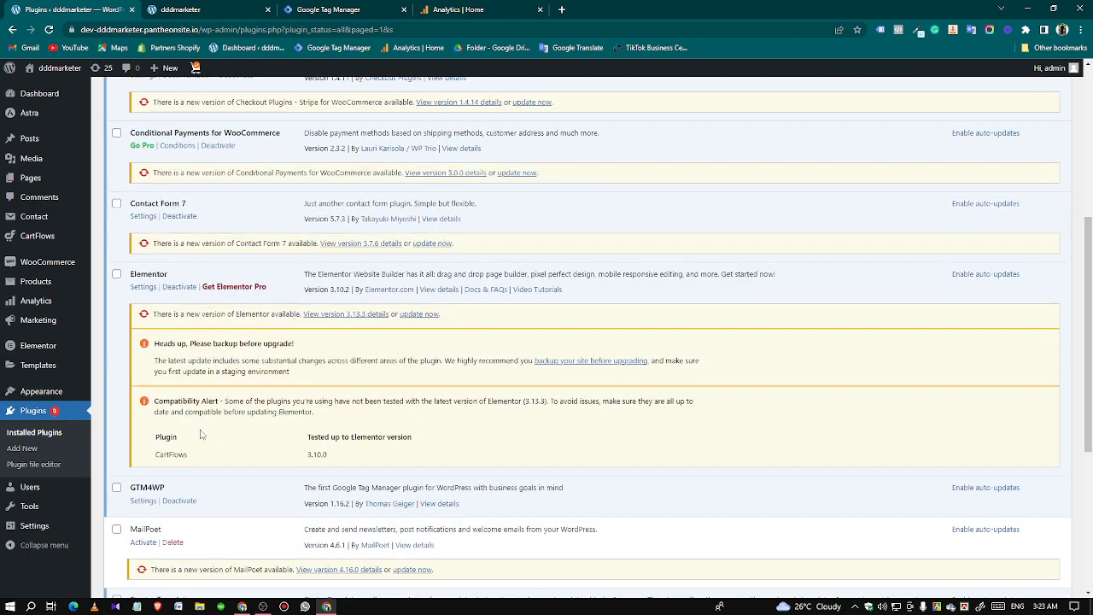
scroll(142, 376, "down", 2)
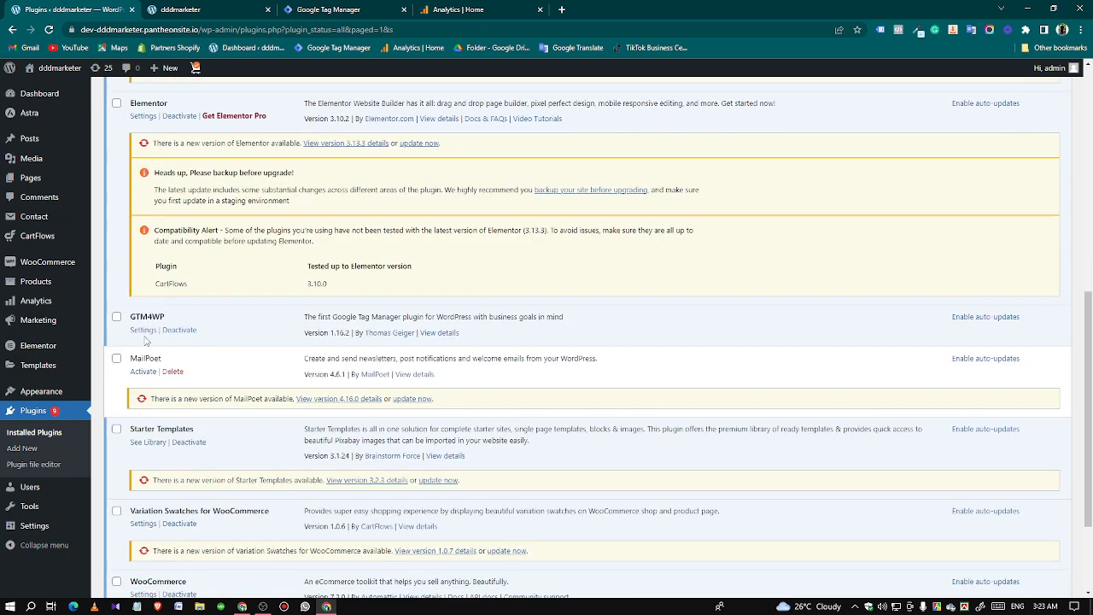
left_click(145, 333)
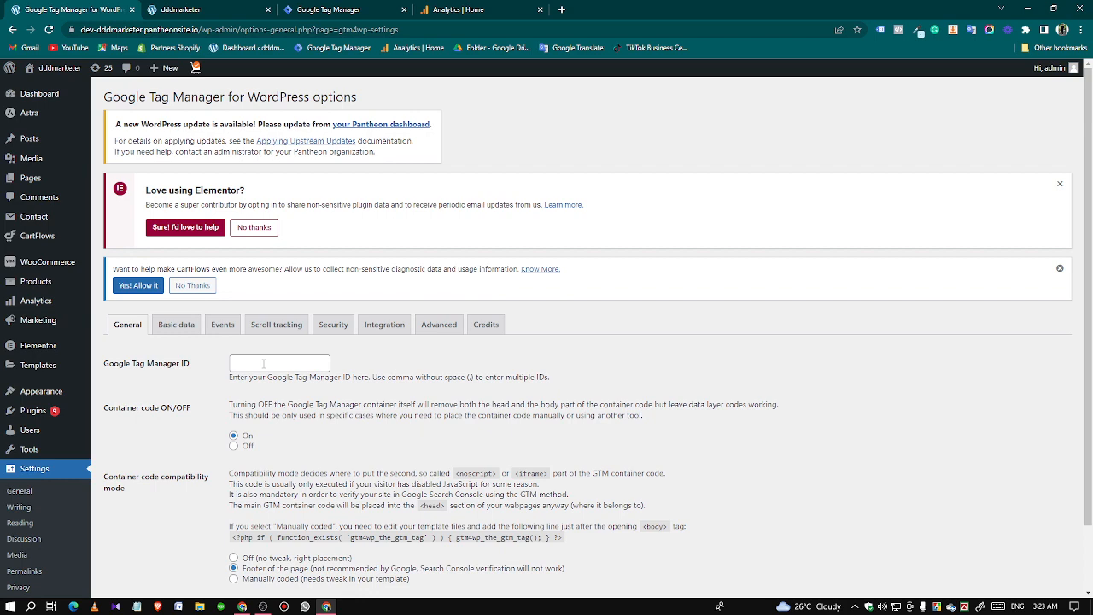
left_click(263, 363)
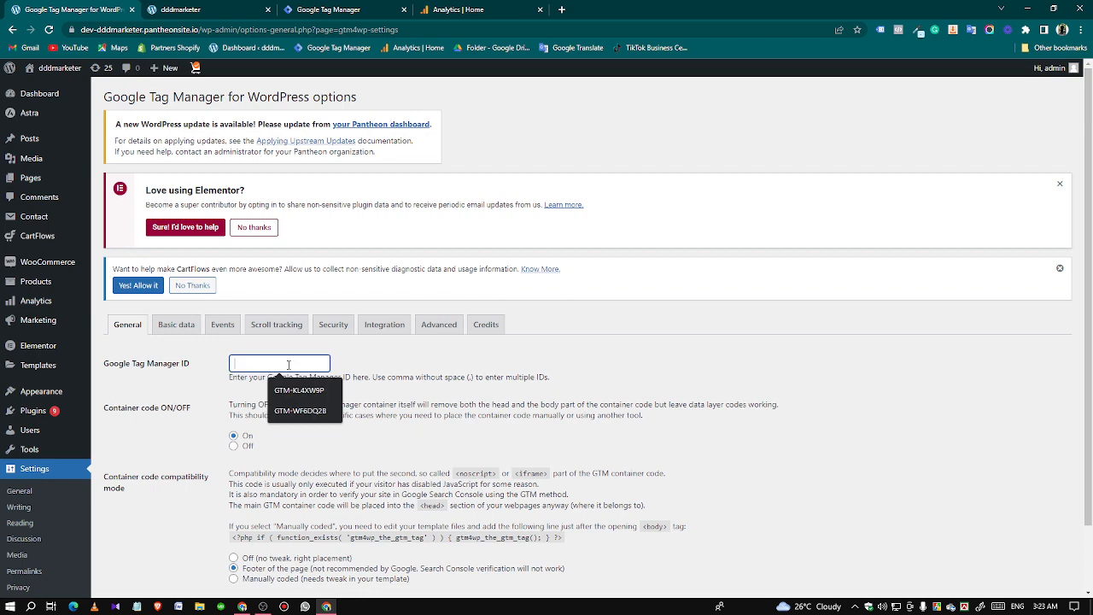
Switch to Google Tag Manager and copy the container ID from the head snippet in the container's installation code.
left_click(328, 10)
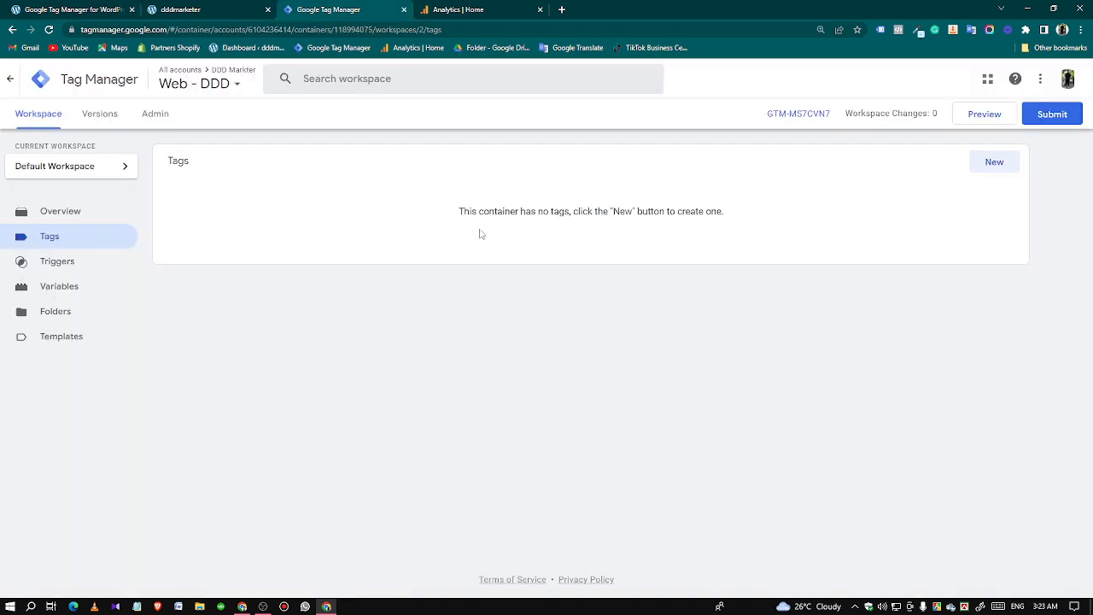
left_click(769, 119)
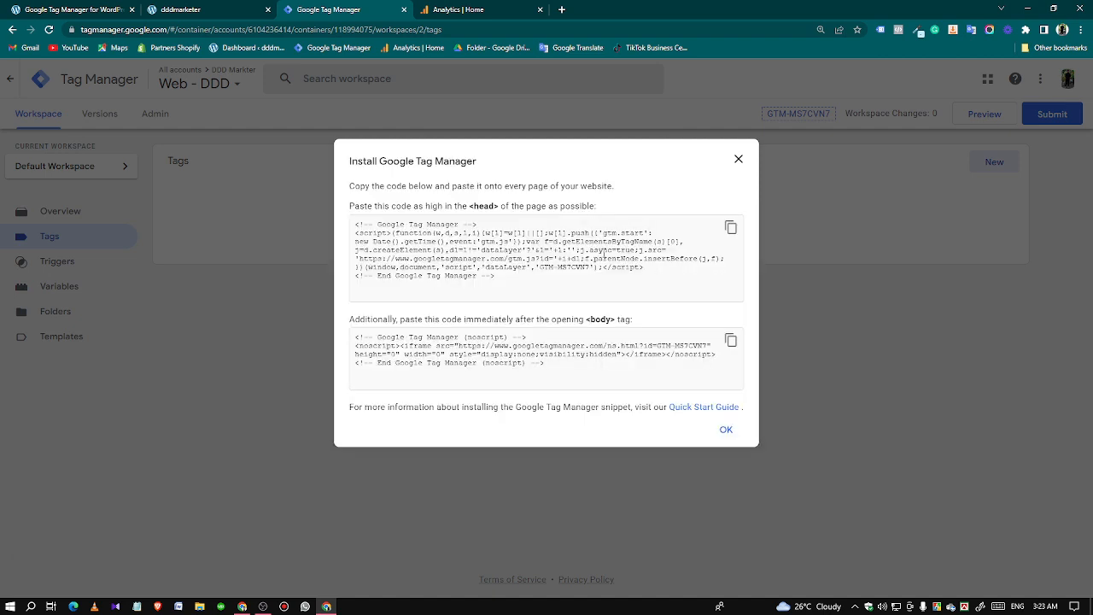
left_click_drag(541, 266, 588, 267)
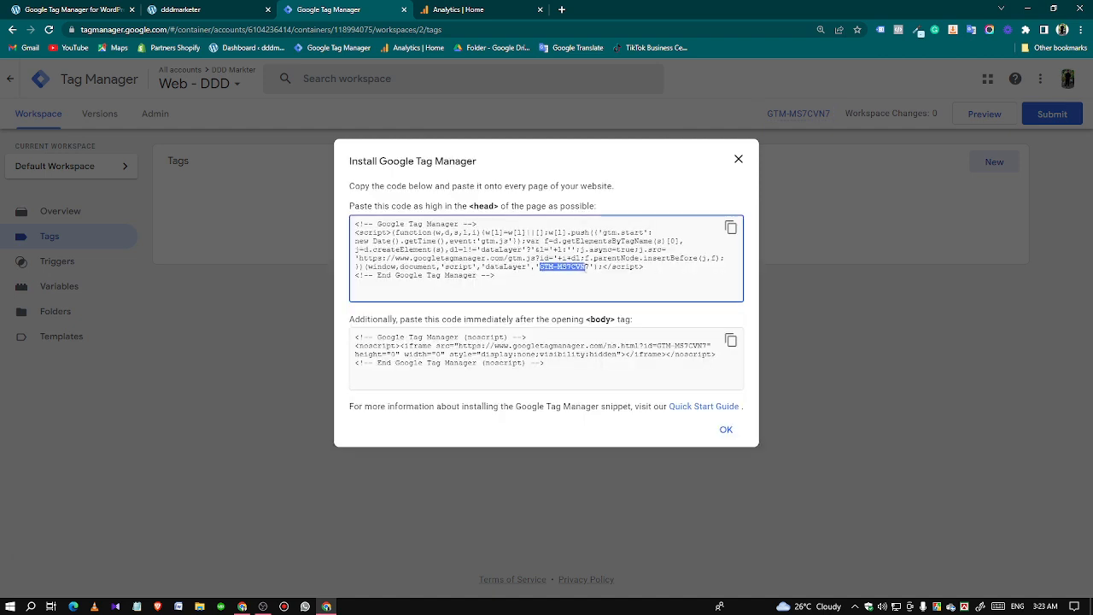
right_click(584, 266)
left_click(599, 275)
Return to the GTM4WP settings and paste the copied container ID as the Google Tag Manager ID.
left_click(212, 9)
left_click(84, 10)
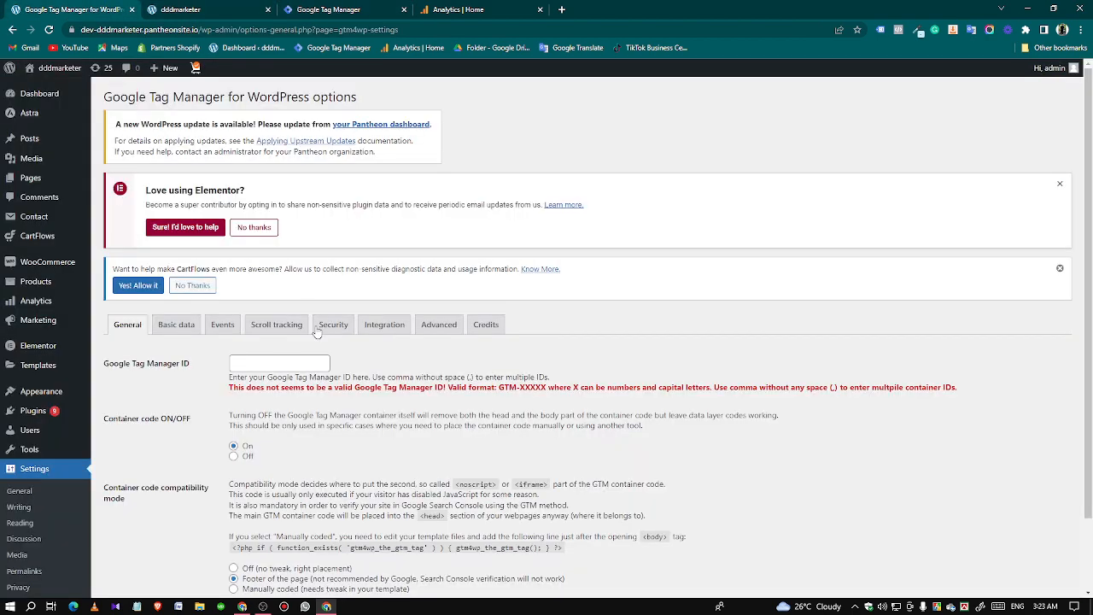
left_click(295, 360)
key("ctrl+v")
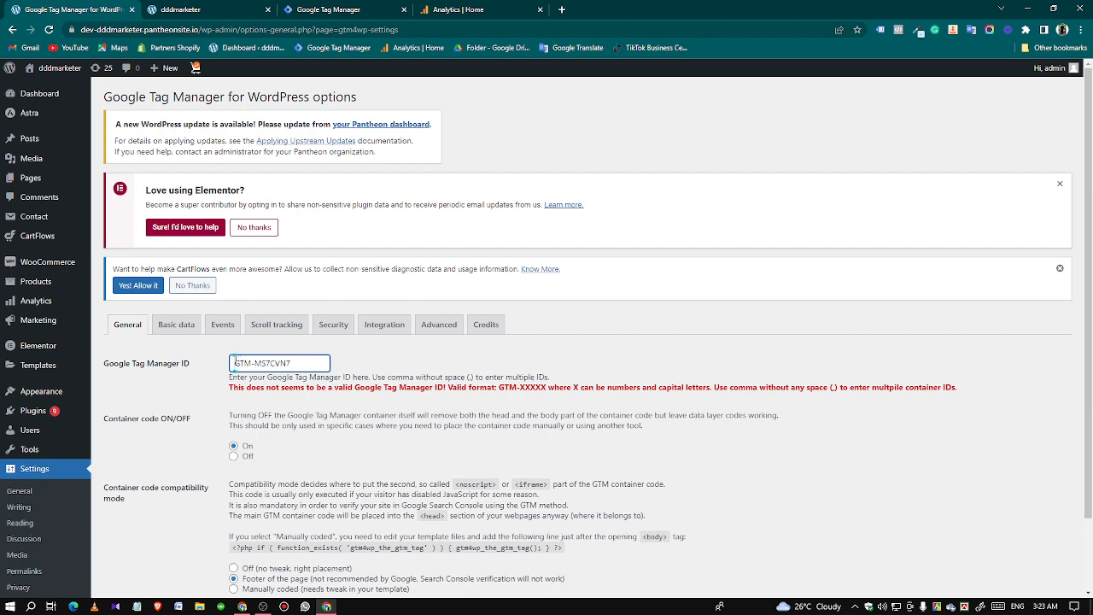
left_click(374, 425)
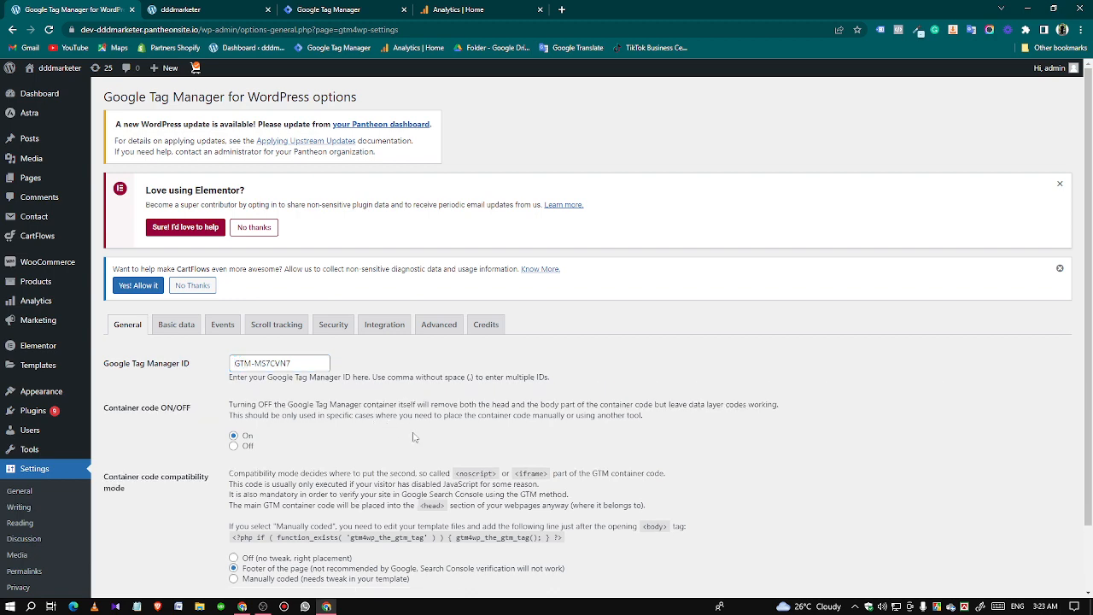
Set the container code compatibility mode to Off (no tweak, right placement) and save the plugin settings.
scroll(325, 402, "down", 2)
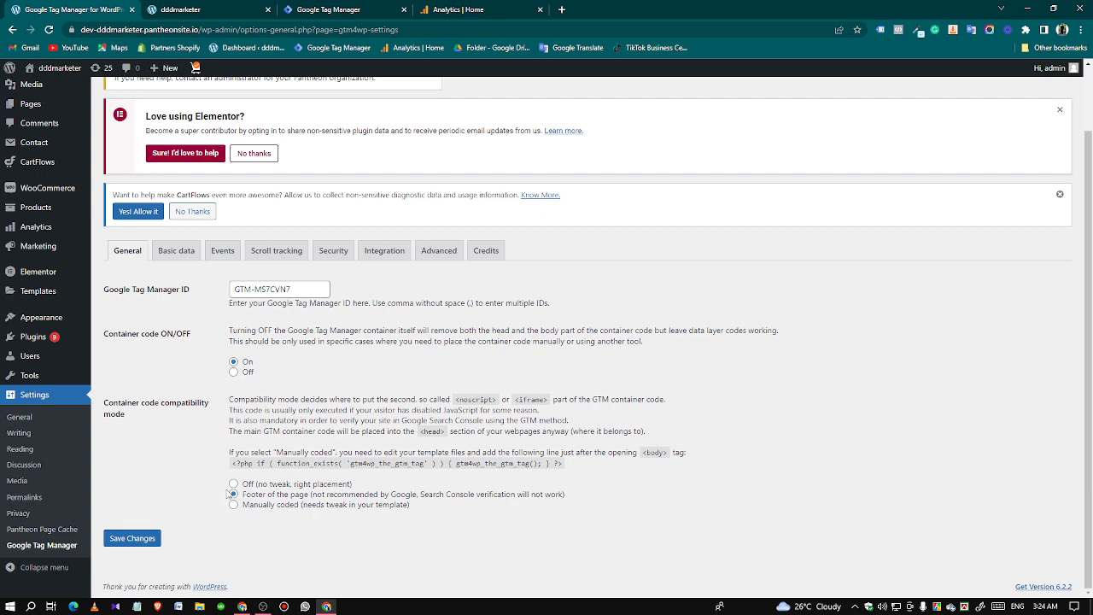
left_click(135, 539)
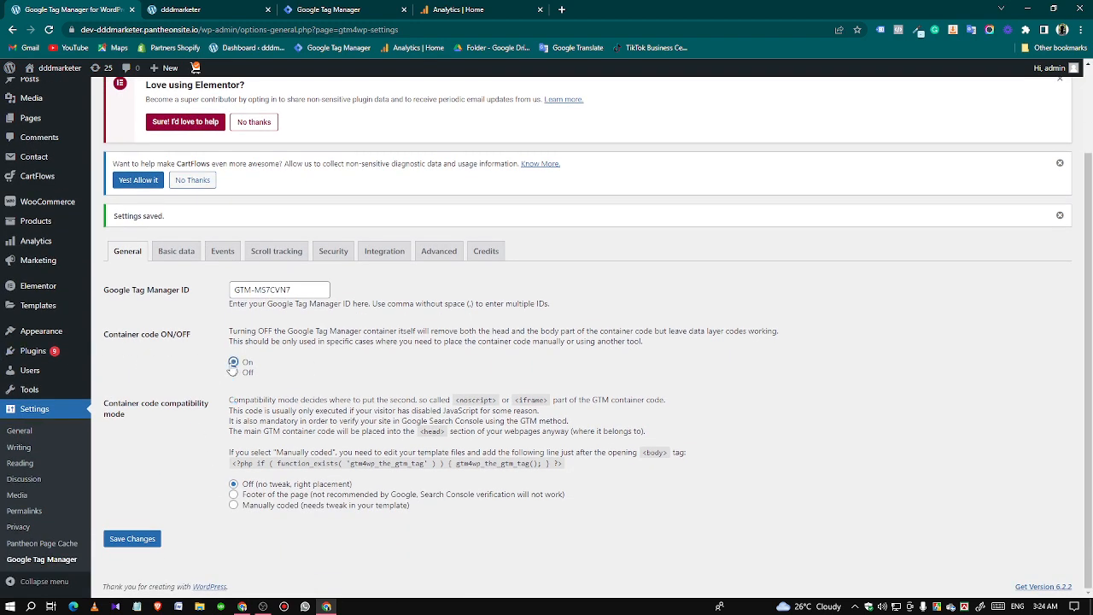
left_click(139, 545)
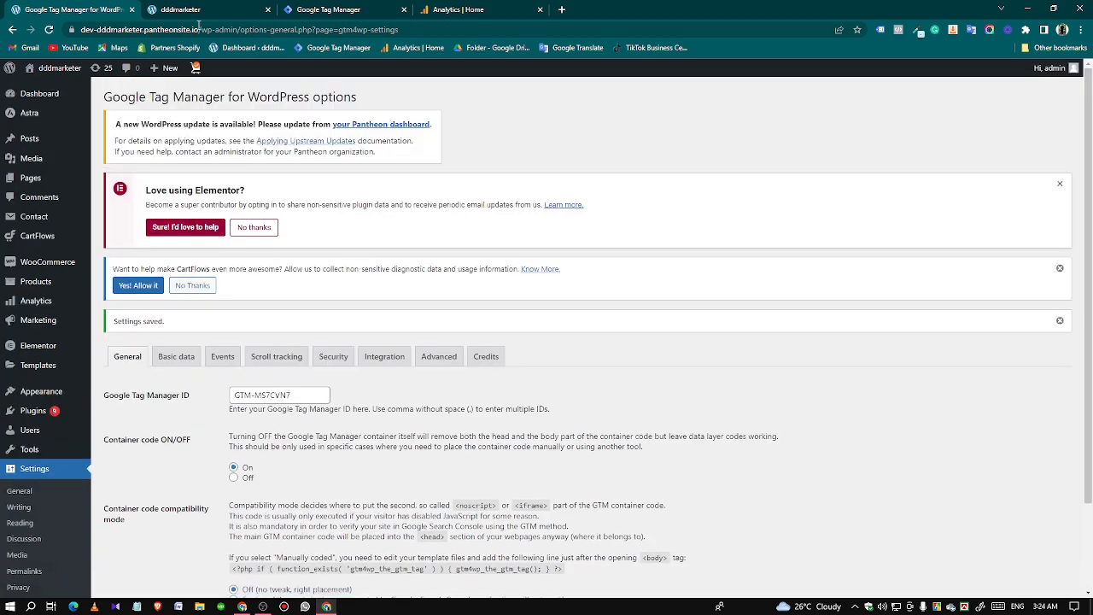
Close the installation code dialog in Google Tag Manager and go back to the store's home page.
left_click(316, 10)
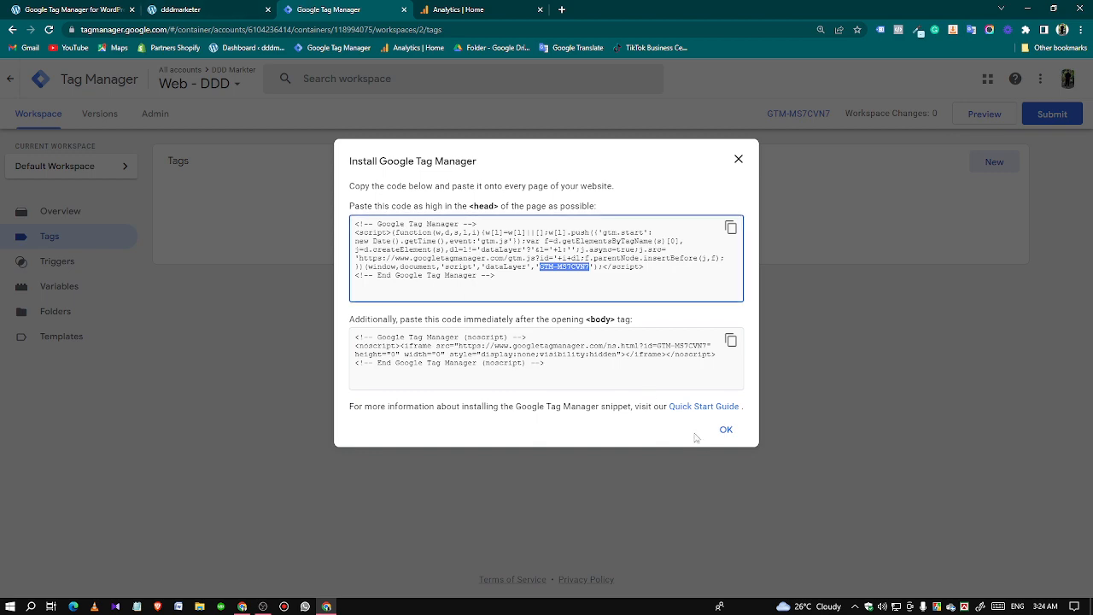
left_click(725, 430)
left_click(212, 13)
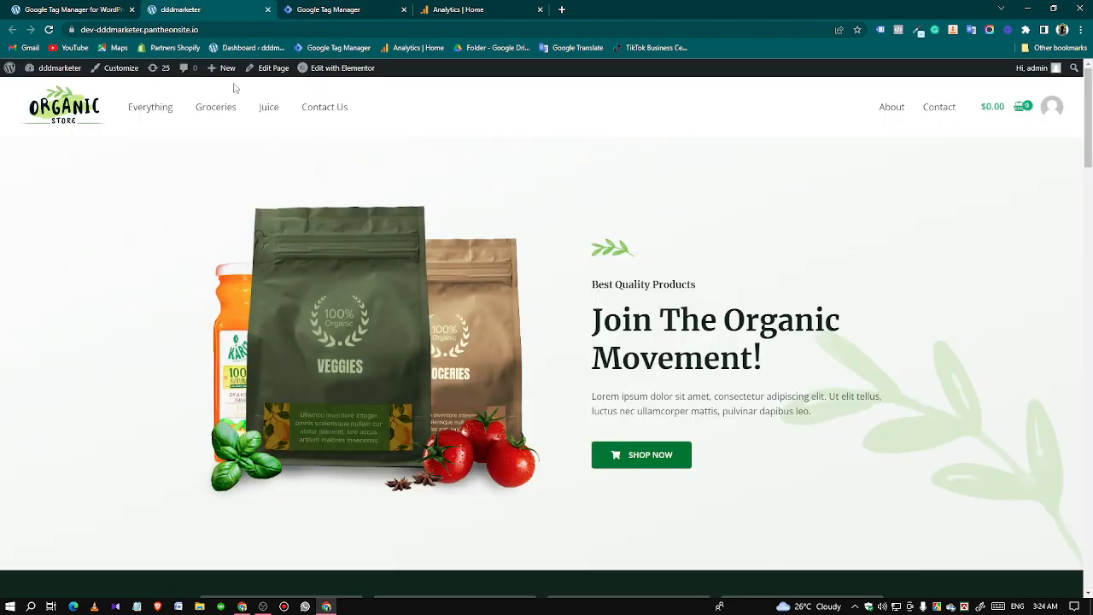
Check the store's home page for tags with Tag Assistant Legacy, reload the page and check for the Google Tag Manager container again.
left_click(880, 31)
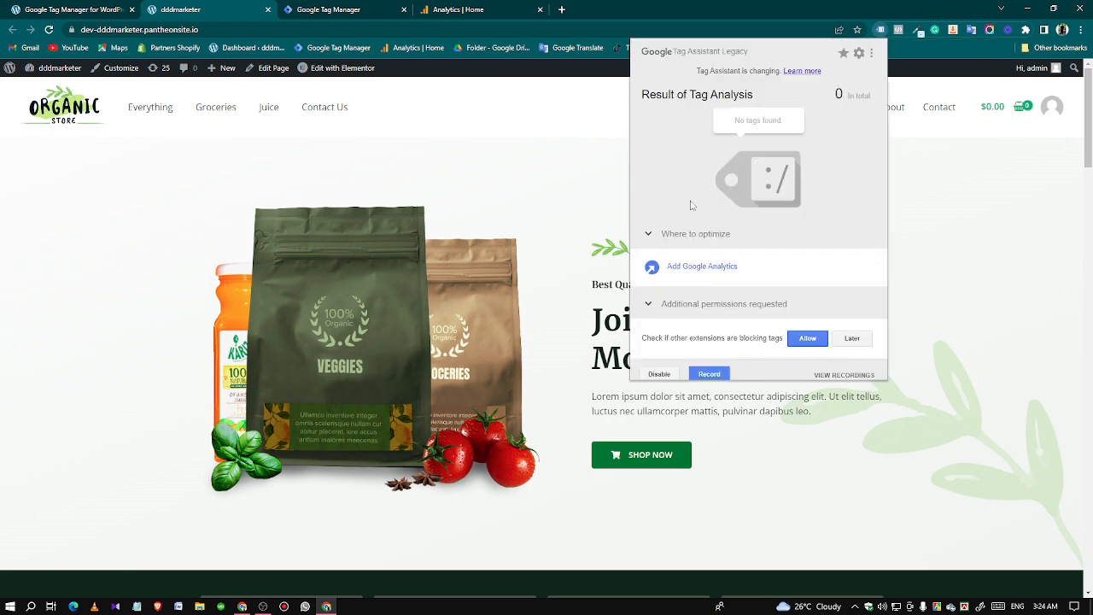
left_click(938, 247)
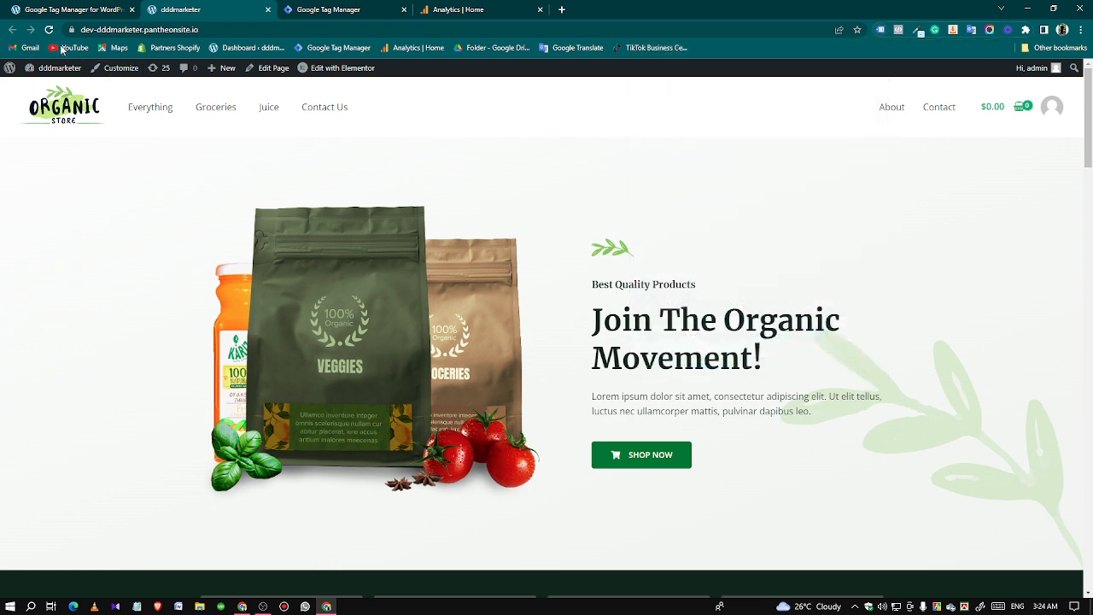
left_click(49, 31)
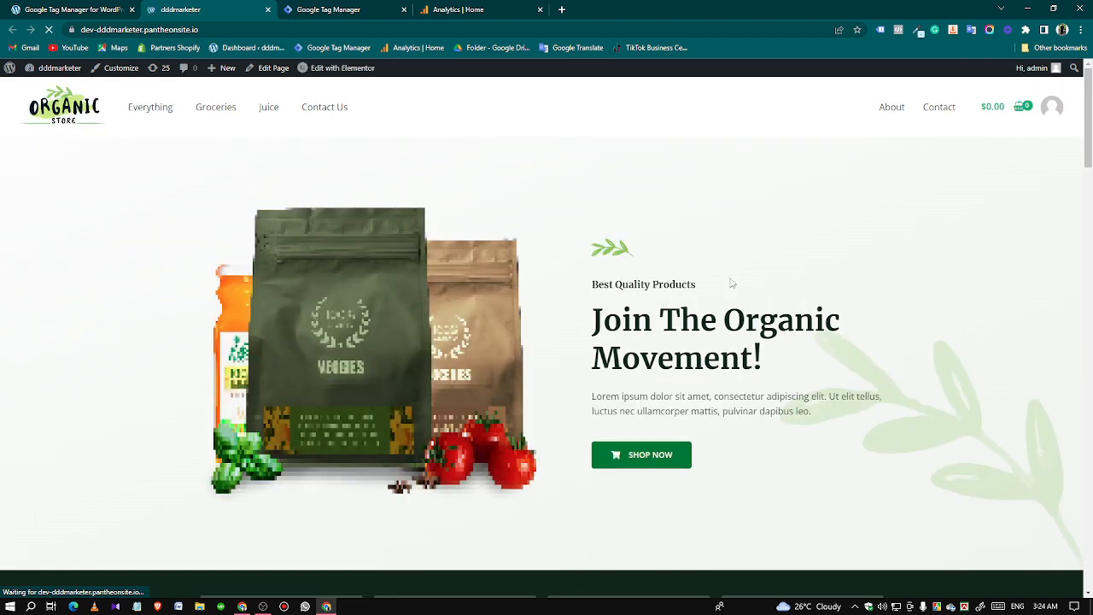
left_click(881, 30)
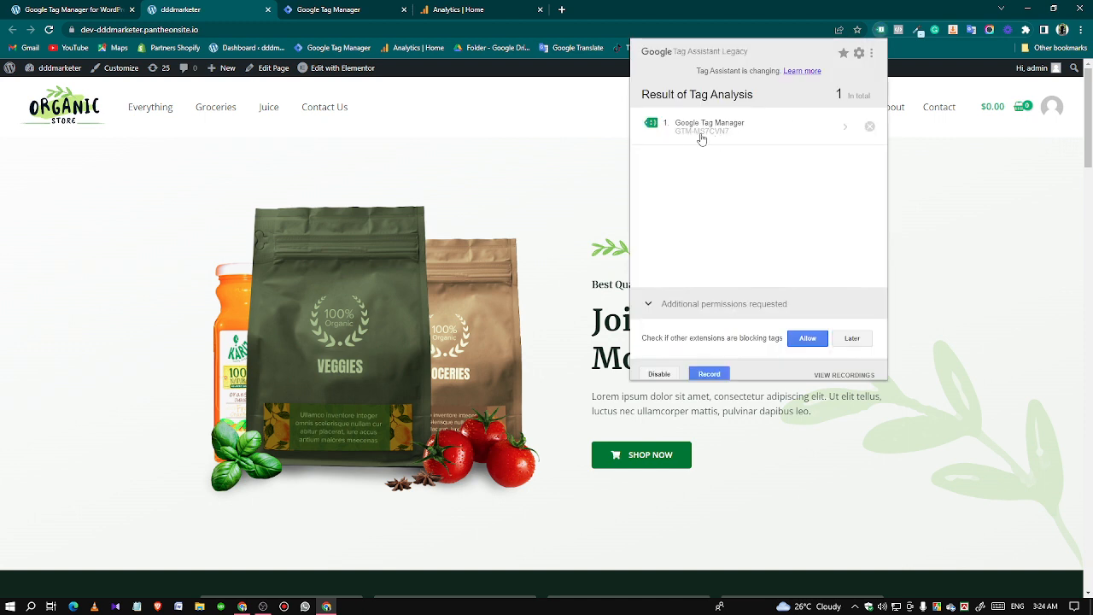
left_click(507, 169)
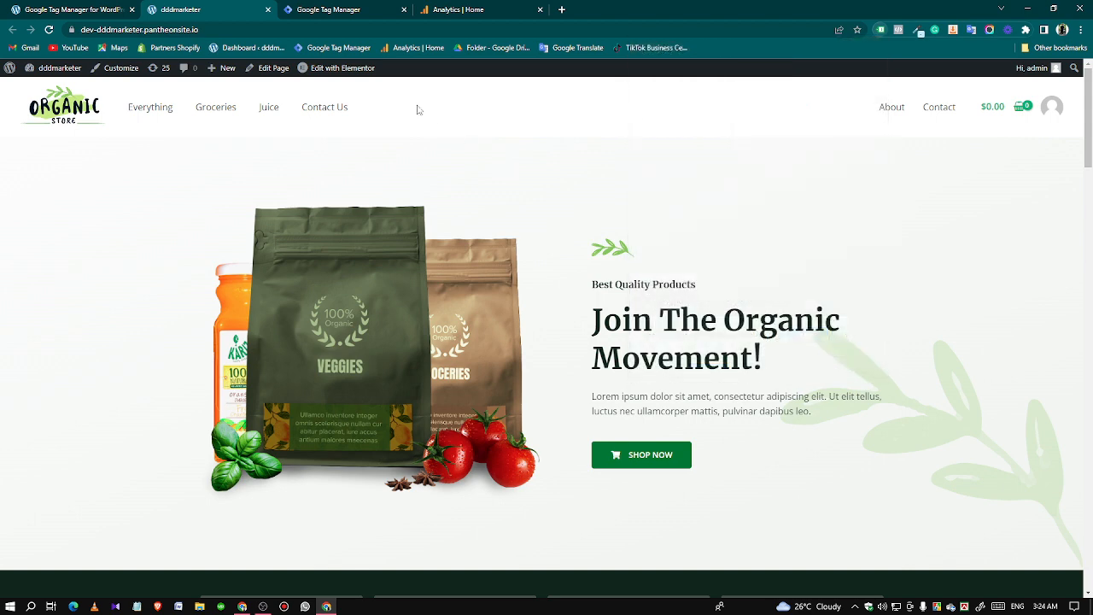
Switch to Google Analytics and start setting up a web data stream for the property.
left_click(438, 10)
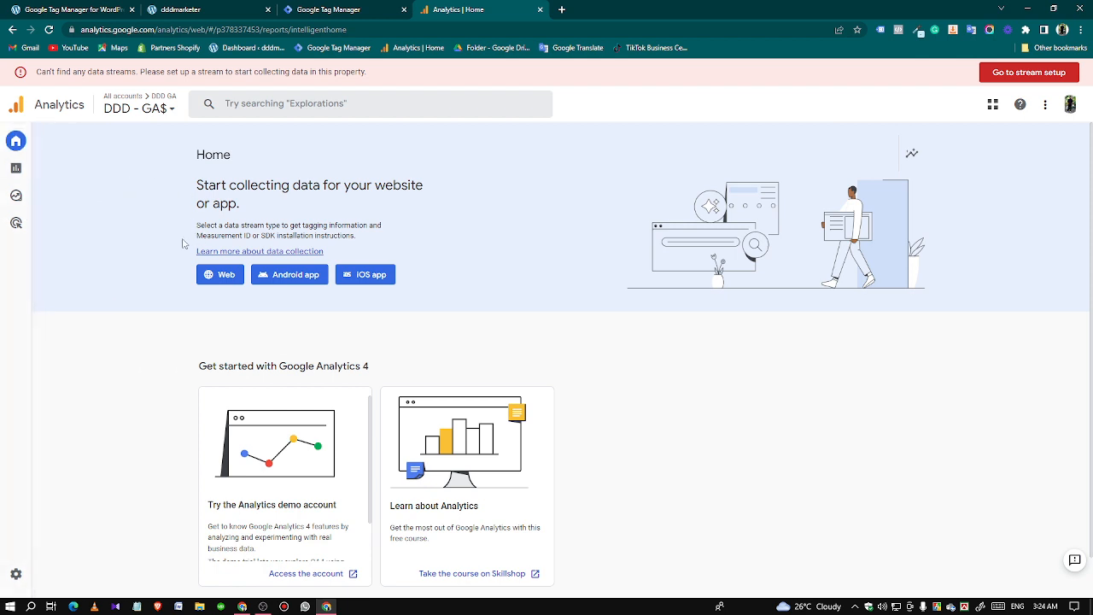
left_click(215, 277)
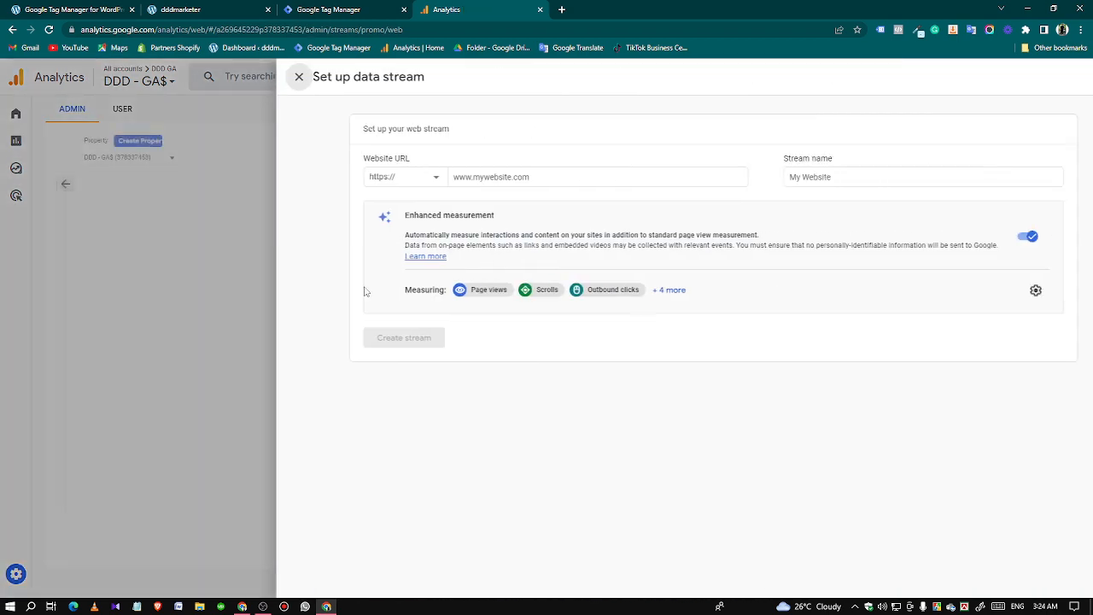
left_click(426, 176)
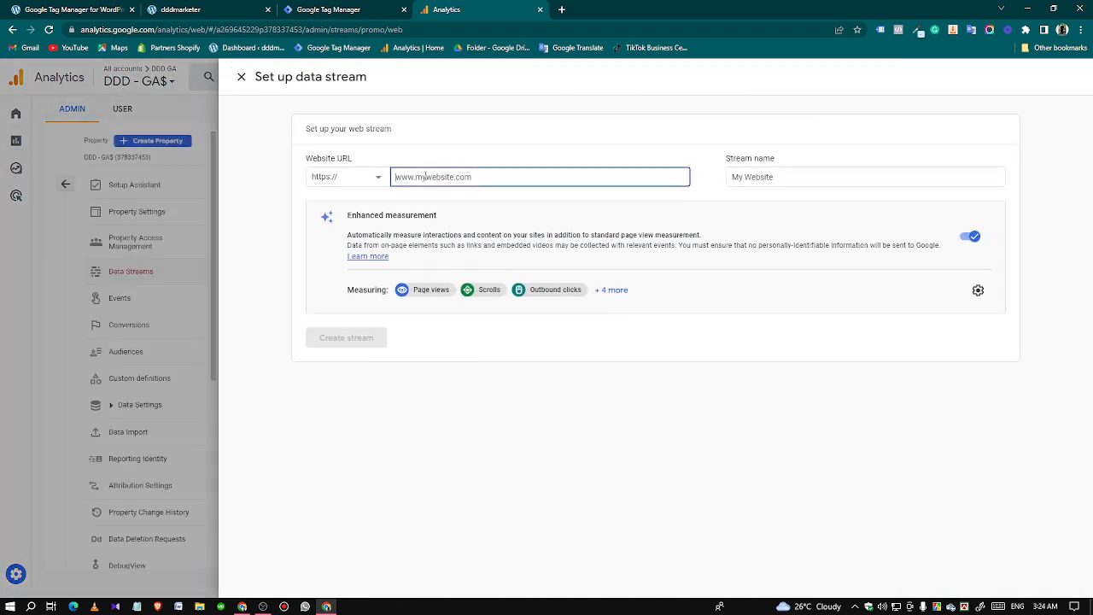
Switch to the store's home page and copy its full web address.
left_click(209, 10)
left_click(213, 30)
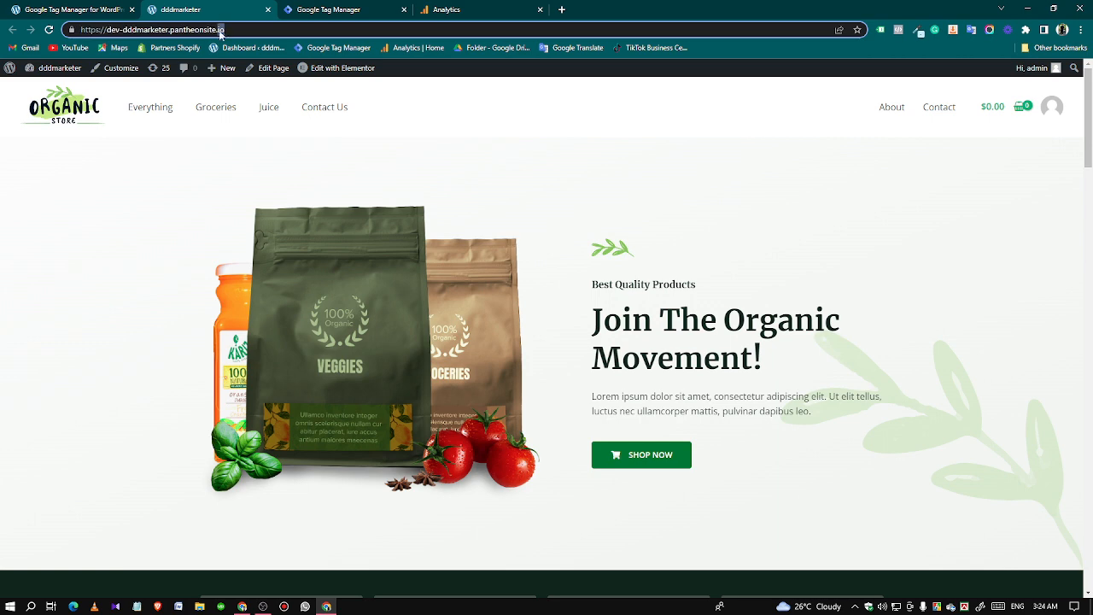
triple_click(235, 29)
triple_click(234, 29)
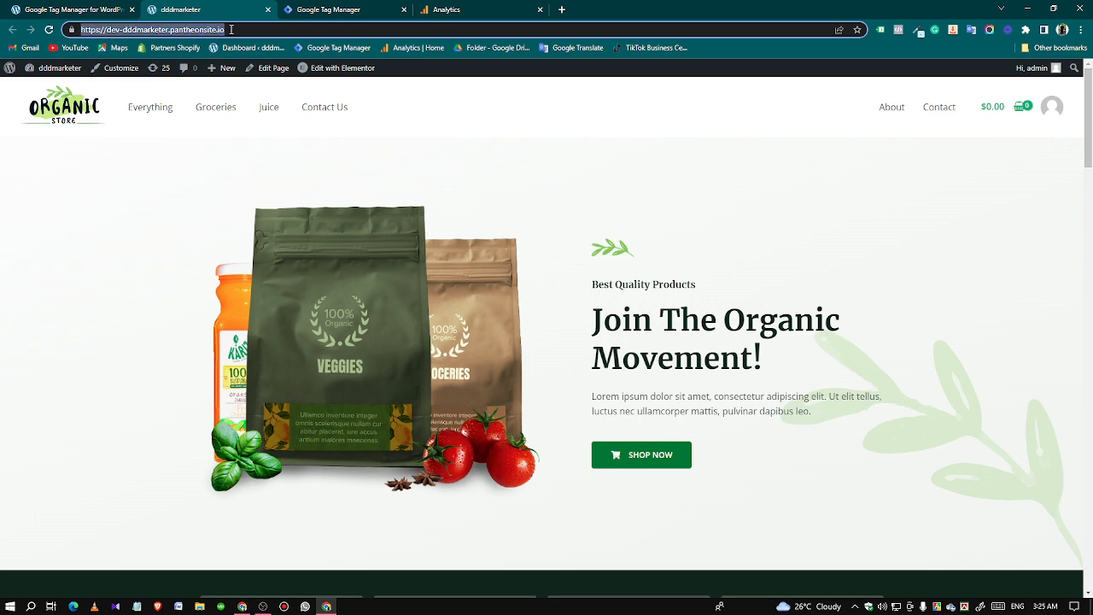
right_click(231, 29)
left_click(260, 95)
left_click(446, 9)
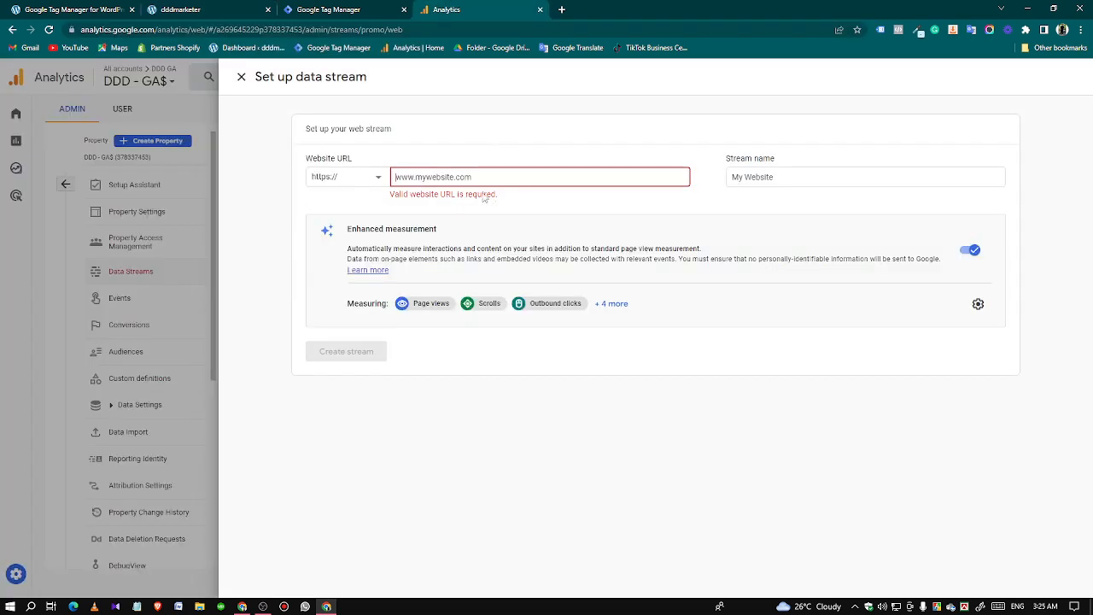
left_click(470, 177)
key("ctrl+v")
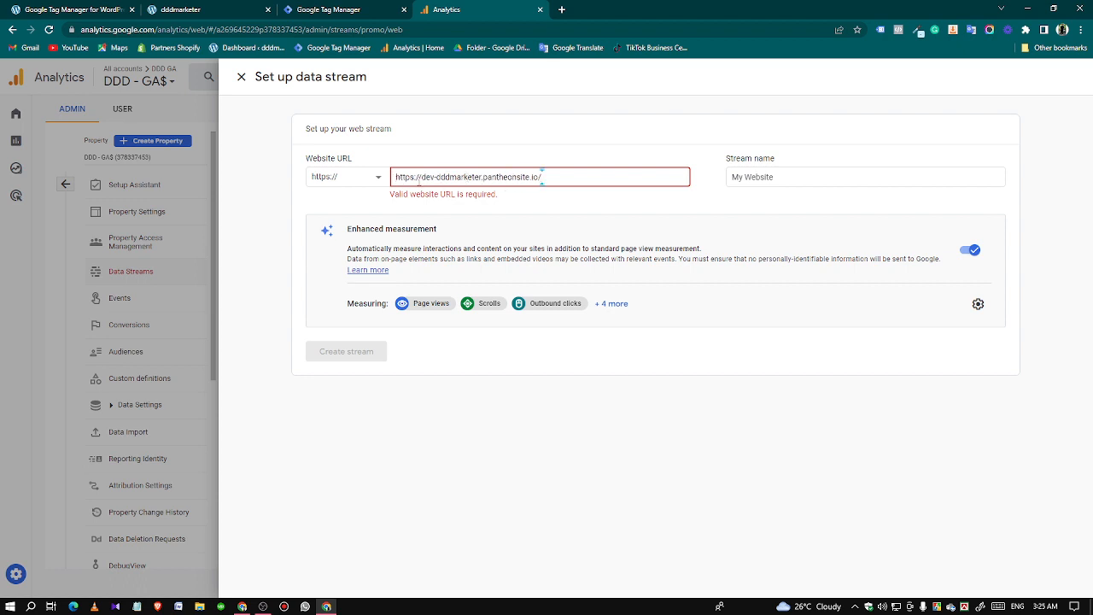
key("BackSpace")
key("BackSpace")
key("BackSpace")
key("BackSpace")
key("BackSpace")
key("BackSpace")
key("BackSpace")
key("BackSpace")
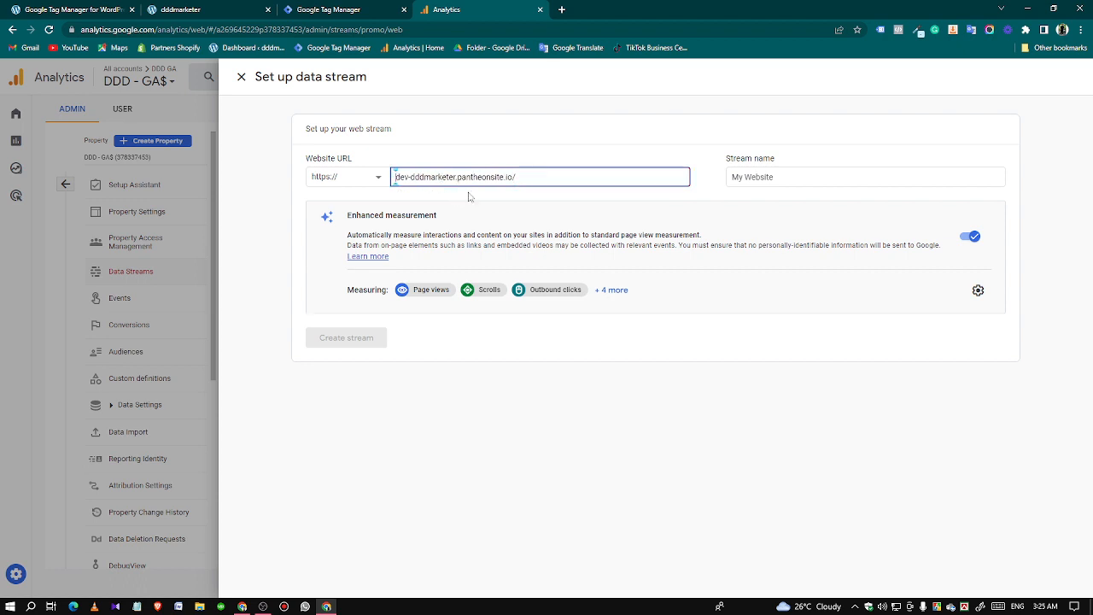
Name the data stream DDD GA4 and create it.
left_click(746, 177)
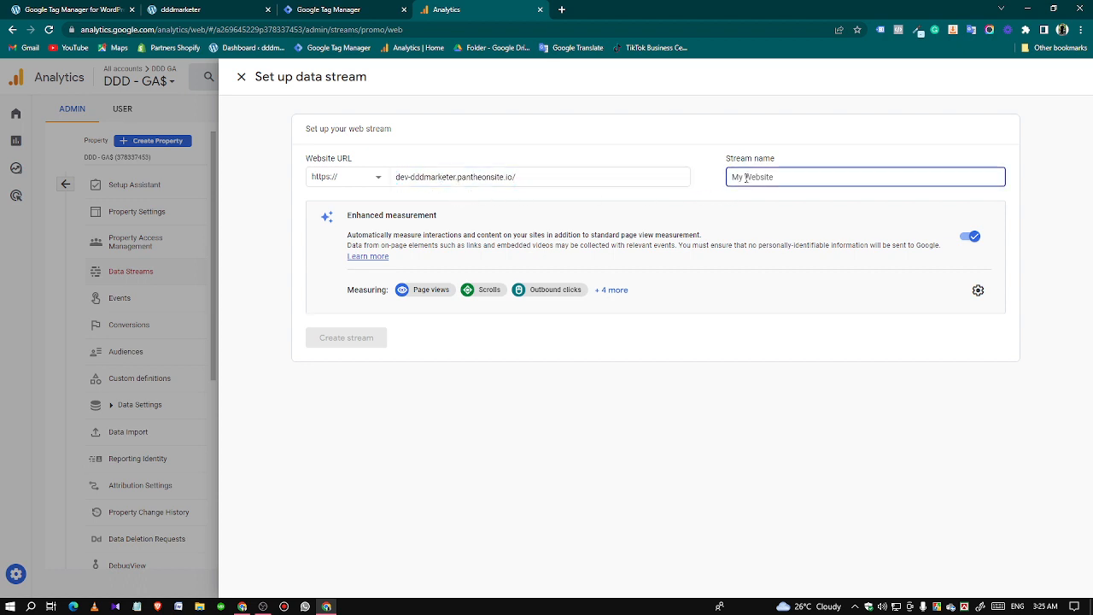
type("DD")
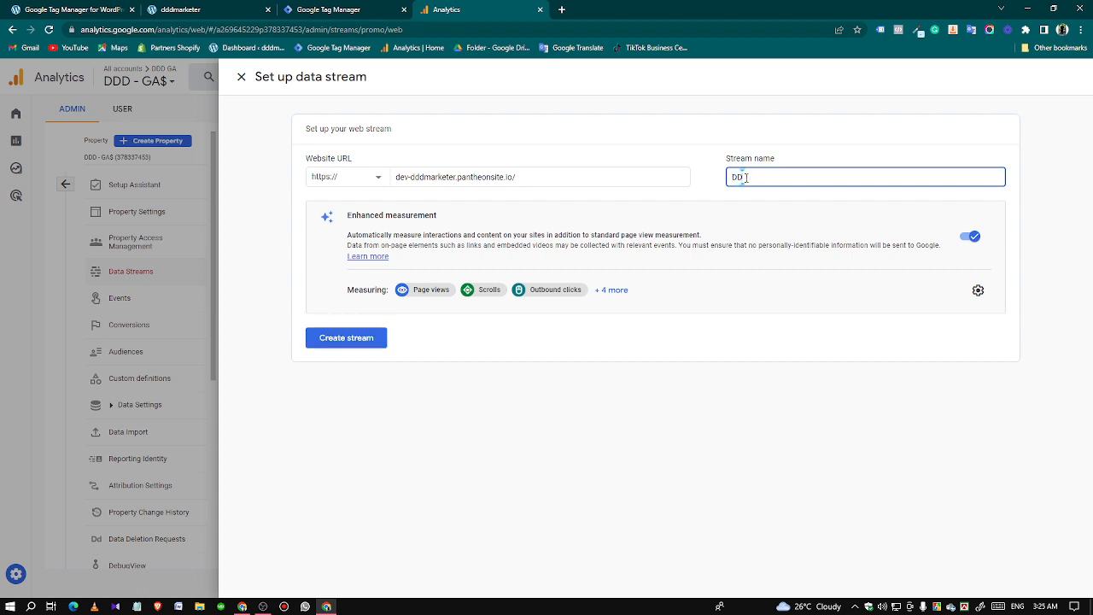
type("D GA4")
left_click(344, 339)
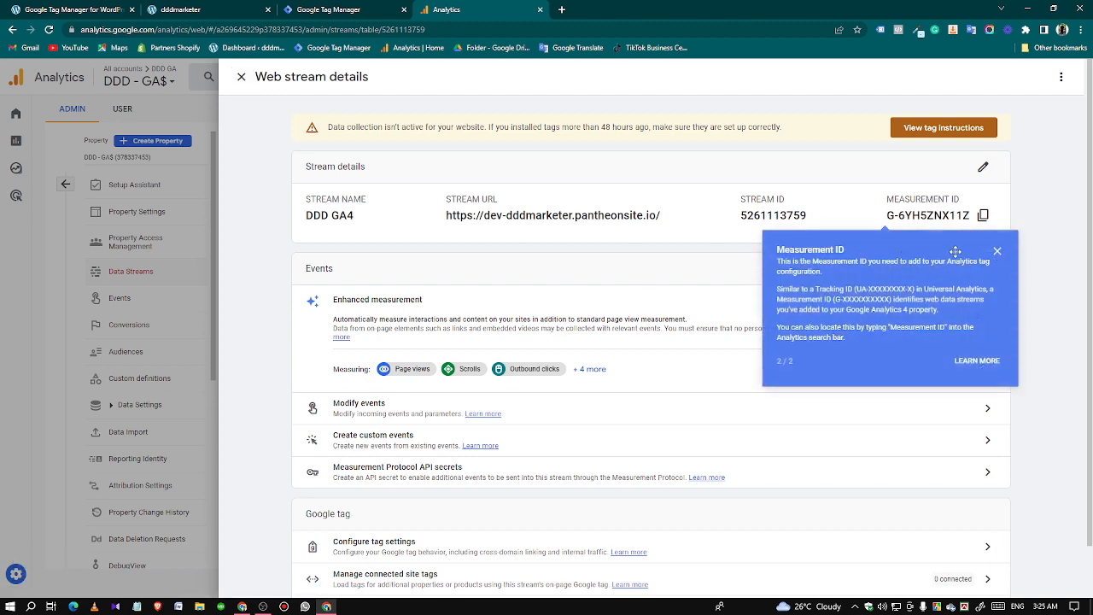
Dismiss the Measurement ID hint and the installation instructions, and copy the new stream's measurement ID.
left_click(996, 255)
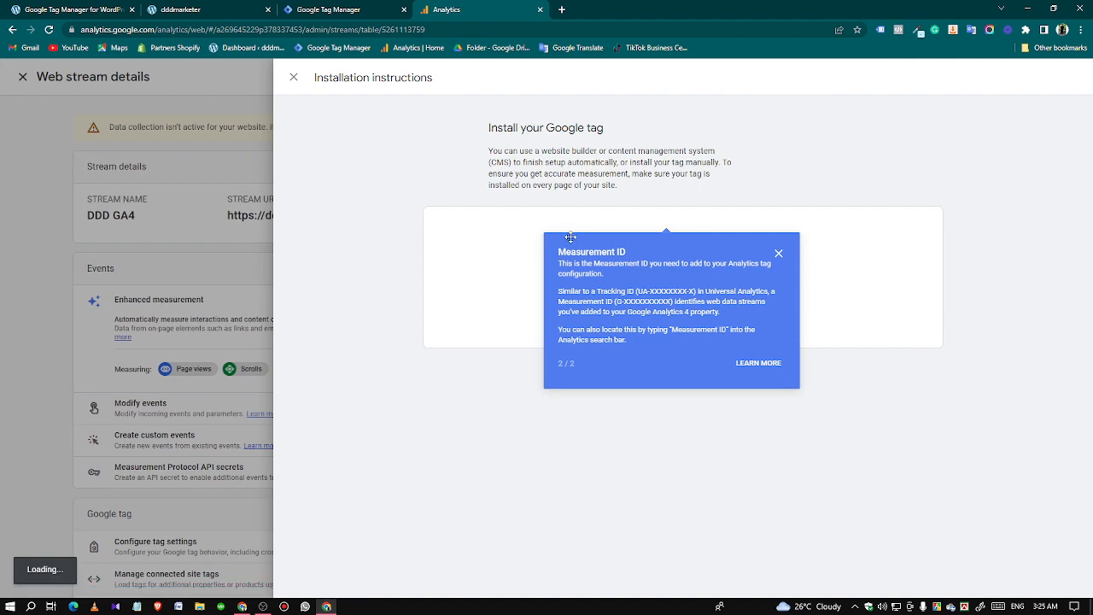
left_click(802, 254)
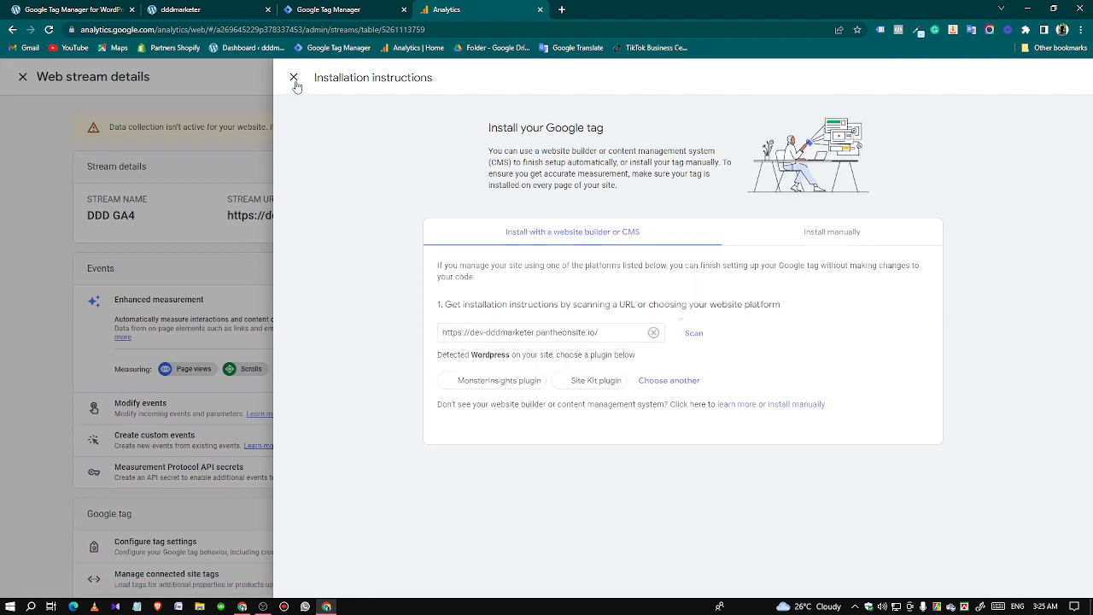
left_click(293, 78)
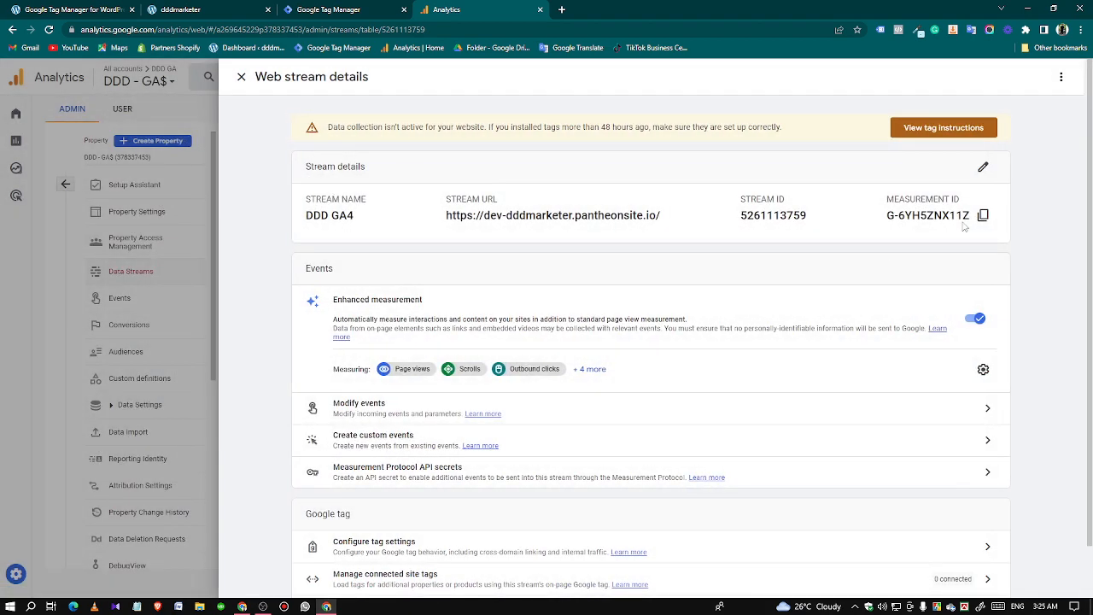
left_click(982, 215)
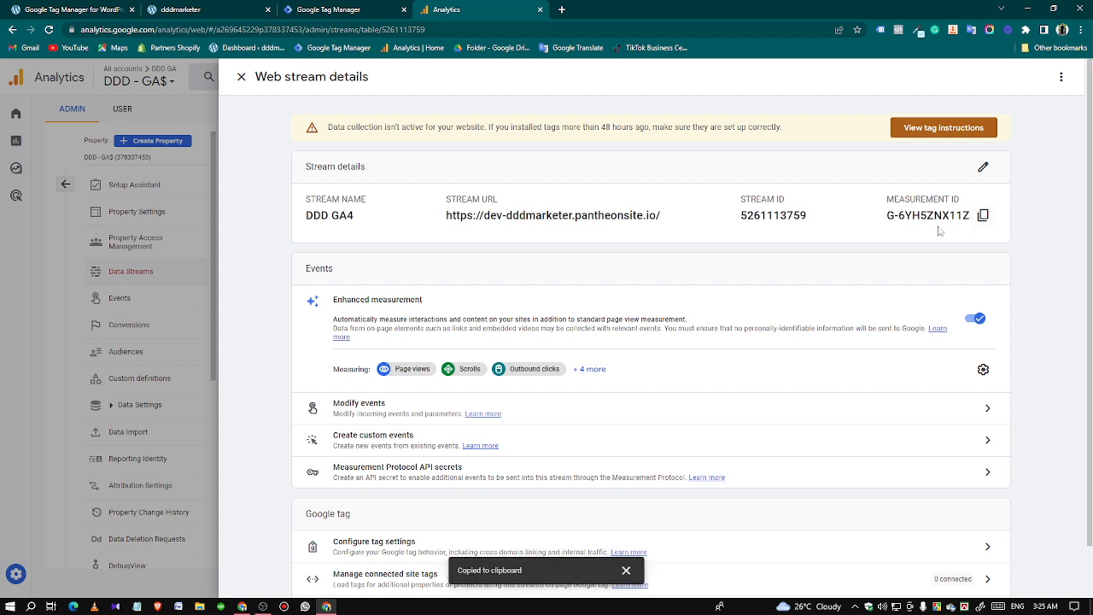
Turn off scrolls, outbound clicks, site search, form interactions, video engagement and file downloads in the stream's enhanced measurement, and save.
left_click(982, 369)
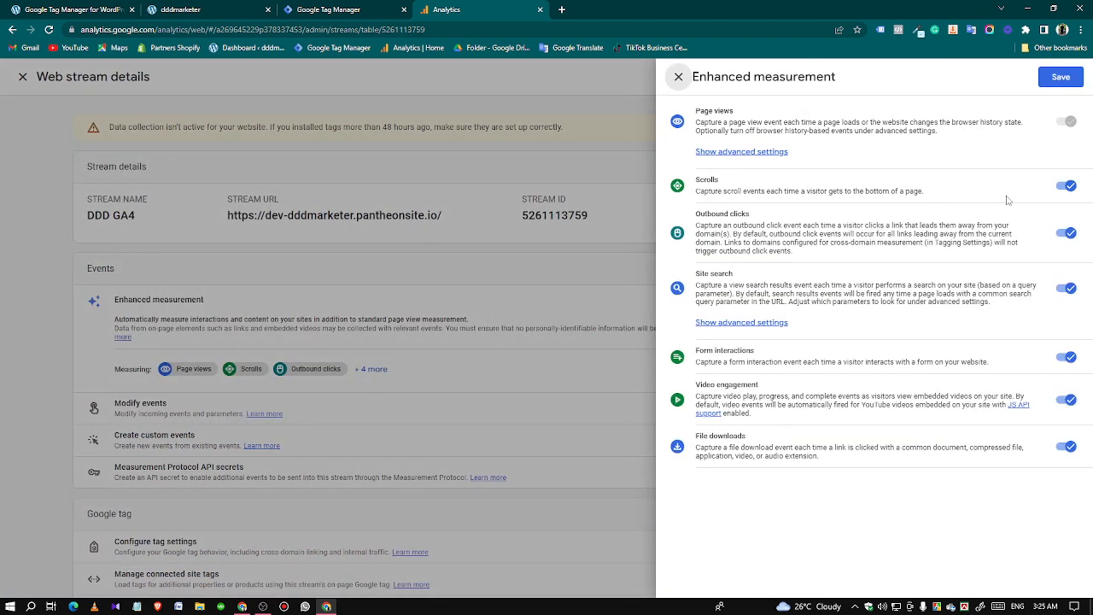
left_click(1065, 185)
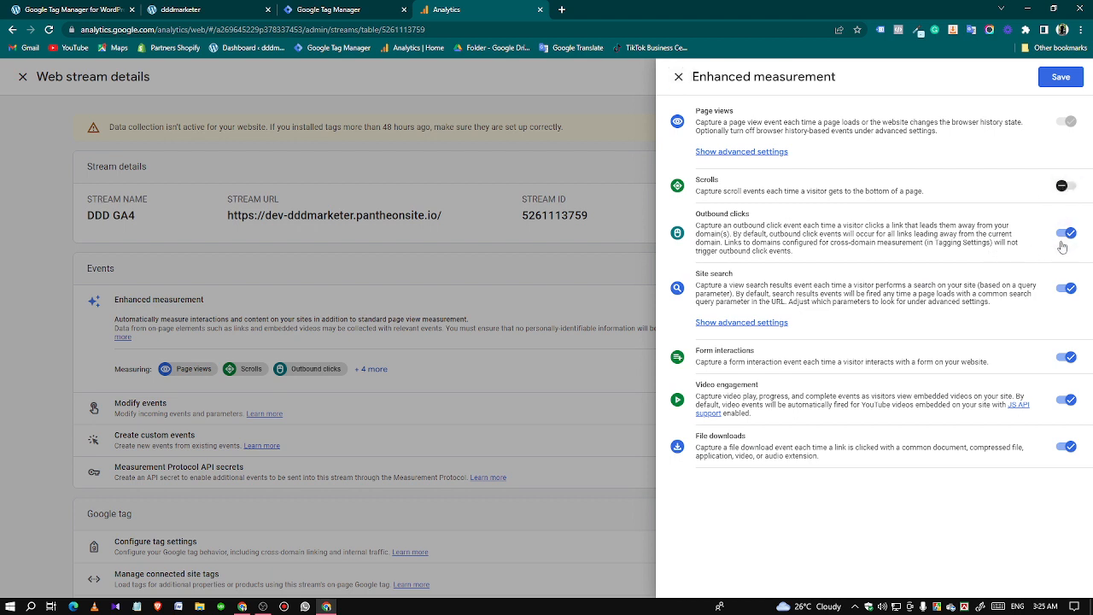
left_click(1065, 232)
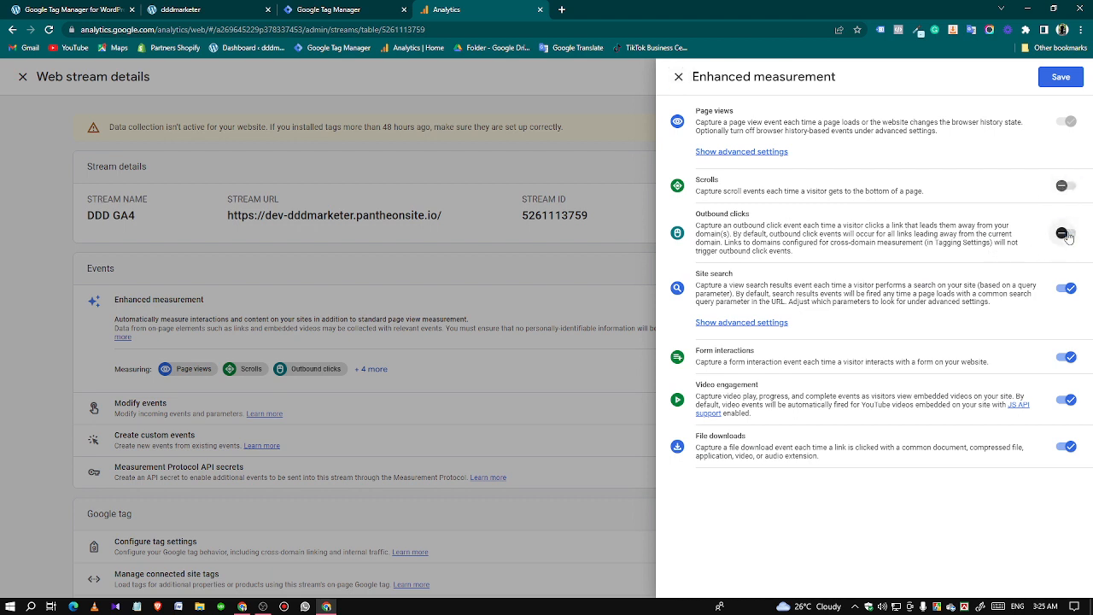
left_click(1070, 289)
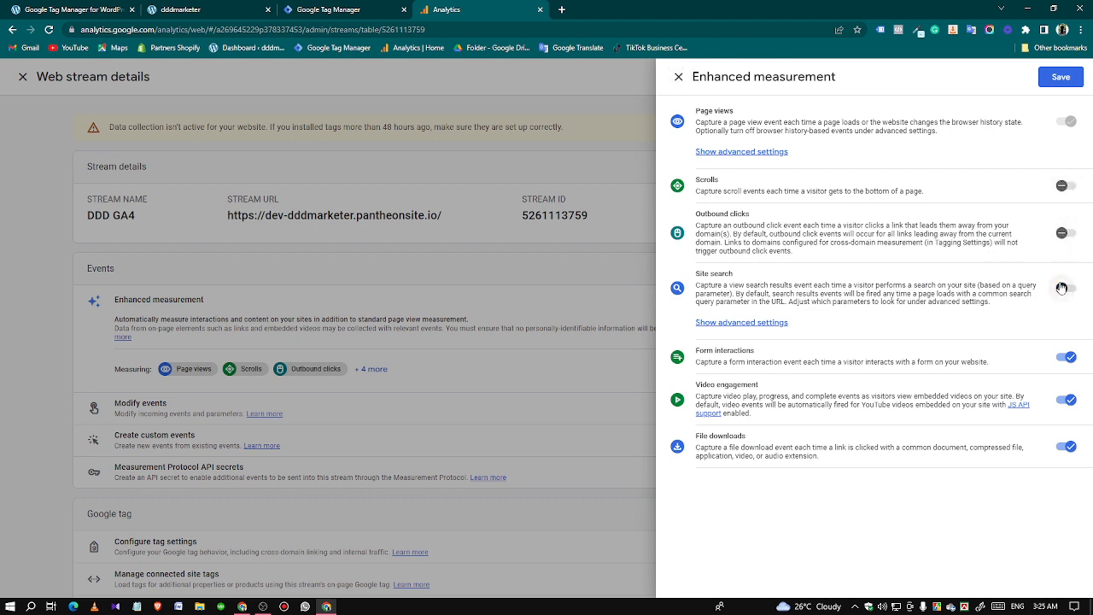
left_click(1068, 358)
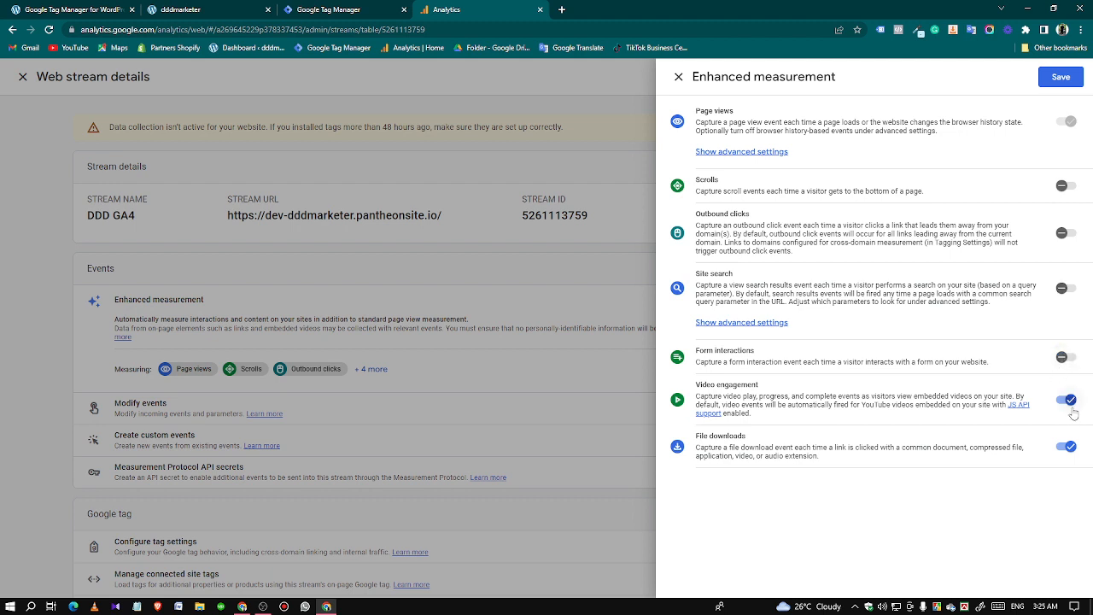
left_click(1068, 399)
left_click(1066, 446)
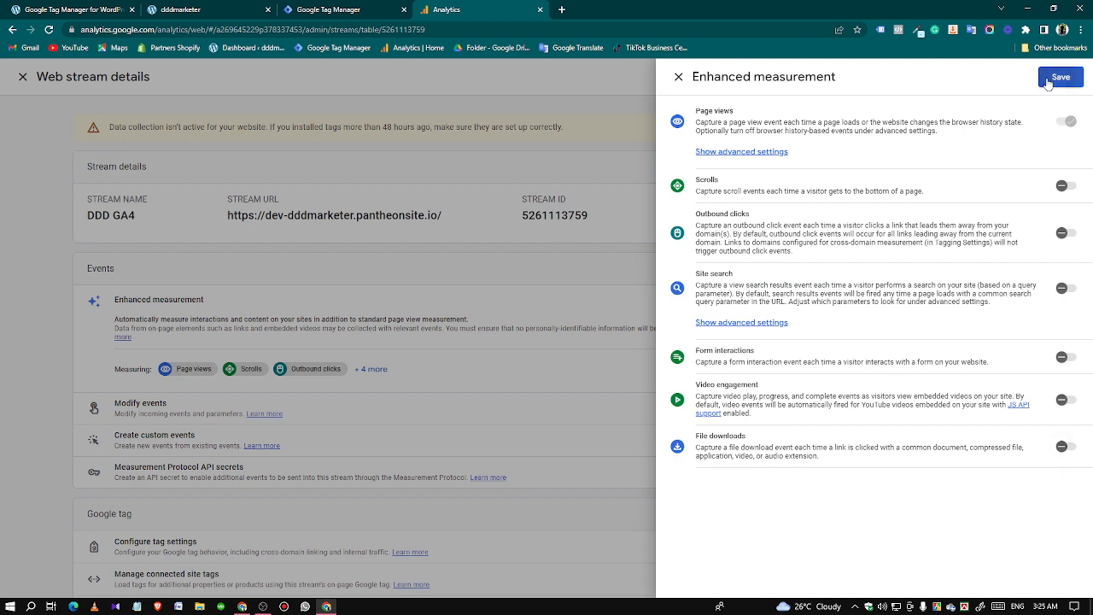
left_click(1059, 76)
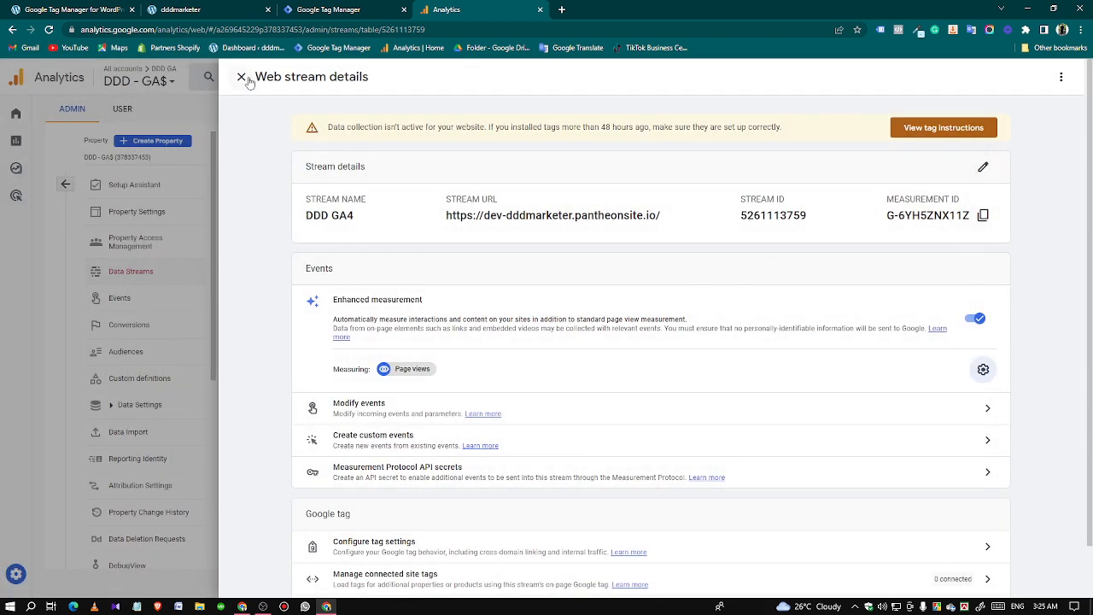
Close the stream details and activate Google signals in the property's data collection settings.
scroll(512, 478, "down", 1)
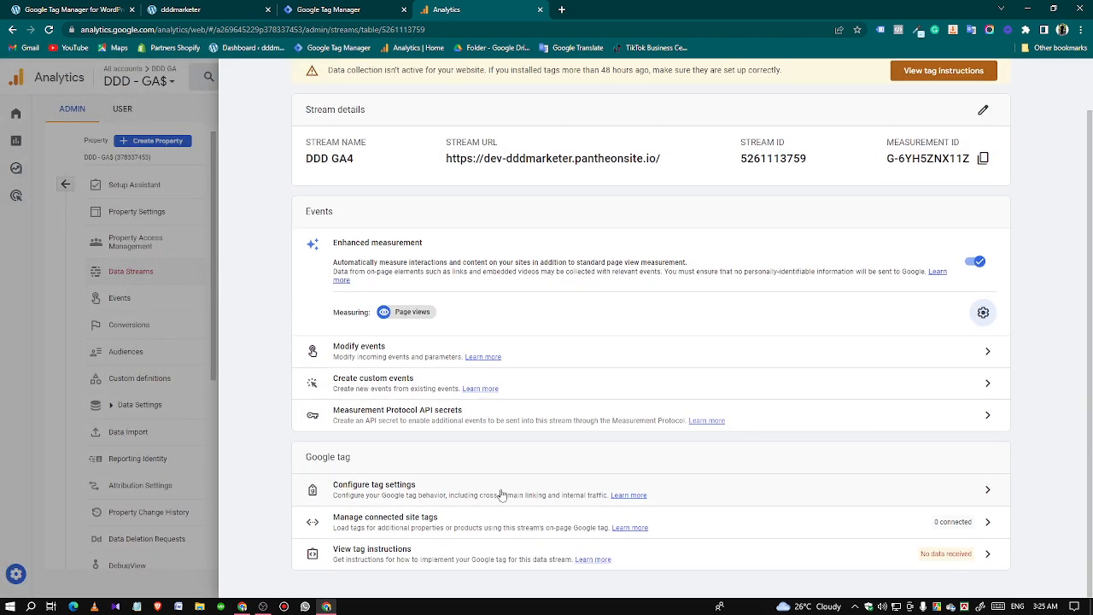
left_click(212, 331)
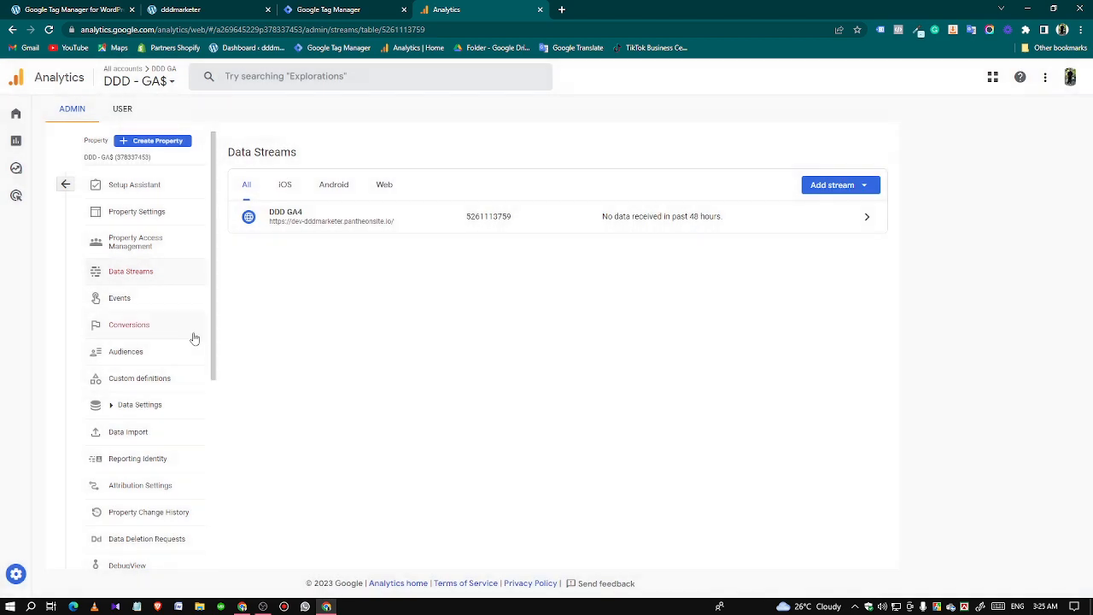
left_click(159, 406)
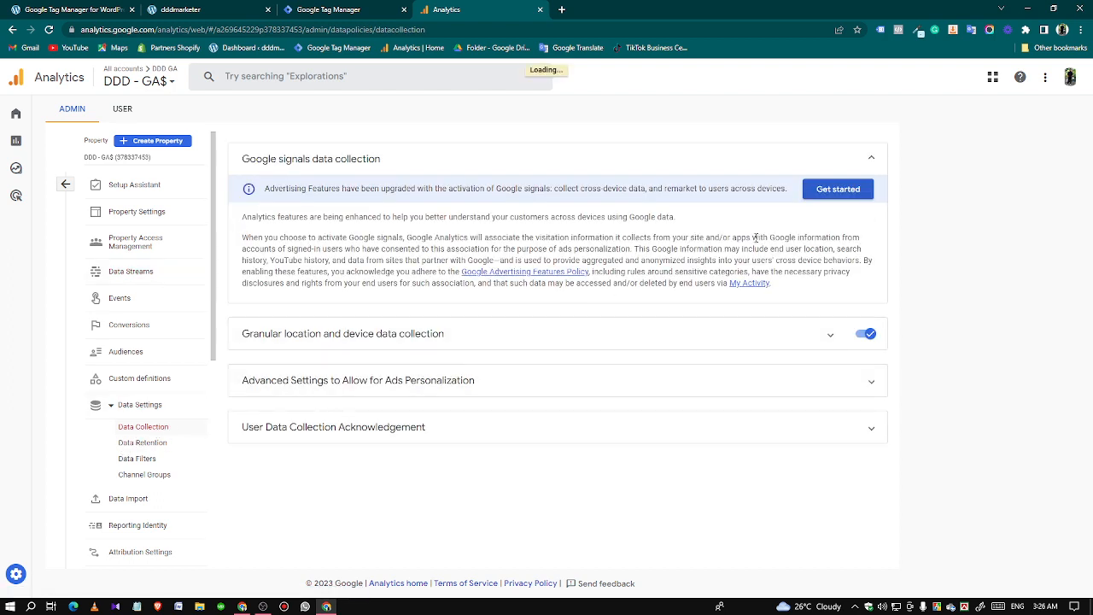
left_click(831, 189)
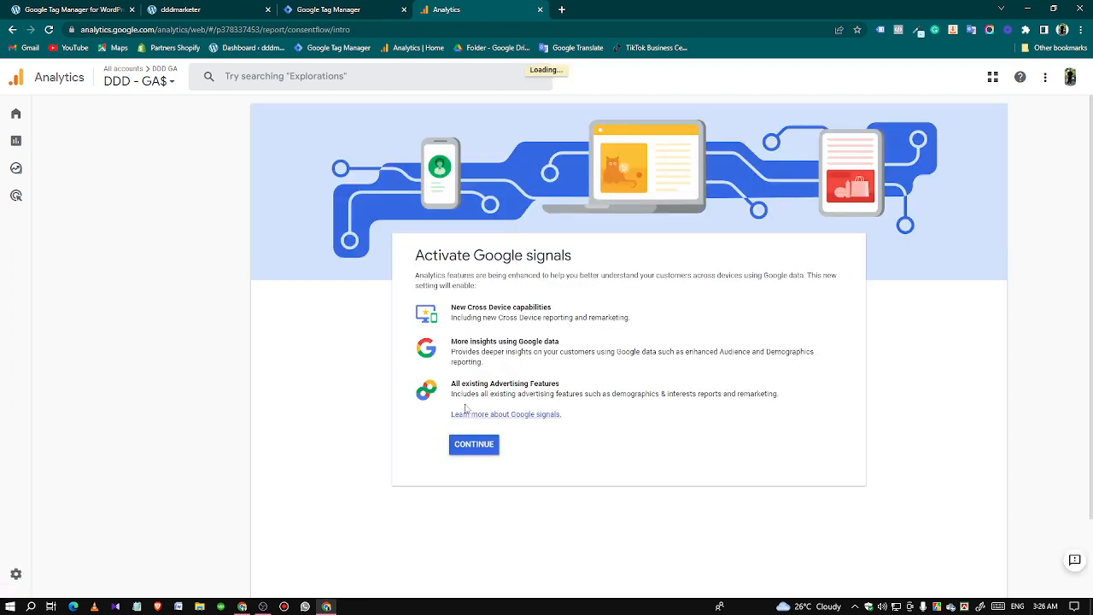
left_click(474, 444)
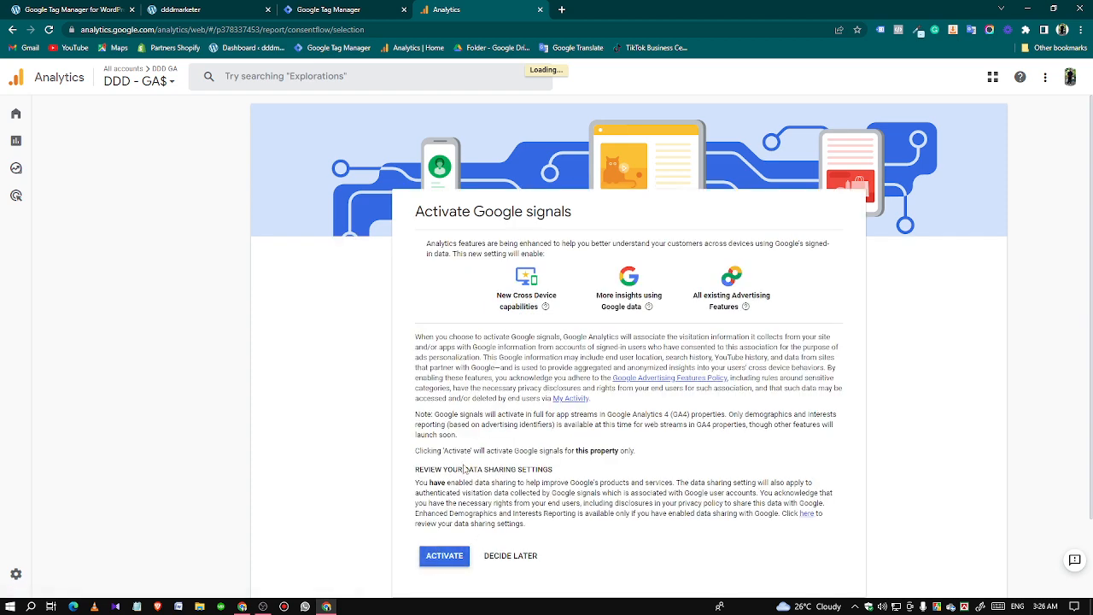
left_click(440, 560)
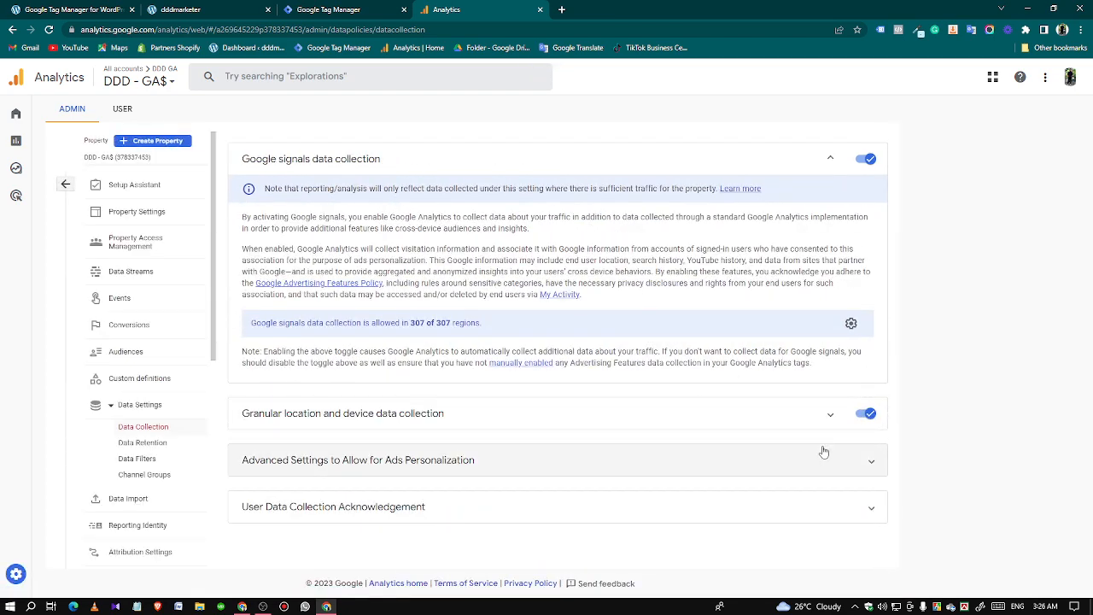
Expand the advanced ads personalization settings and acknowledge the user data collection statement.
left_click(832, 457)
scroll(809, 469, "down", 2)
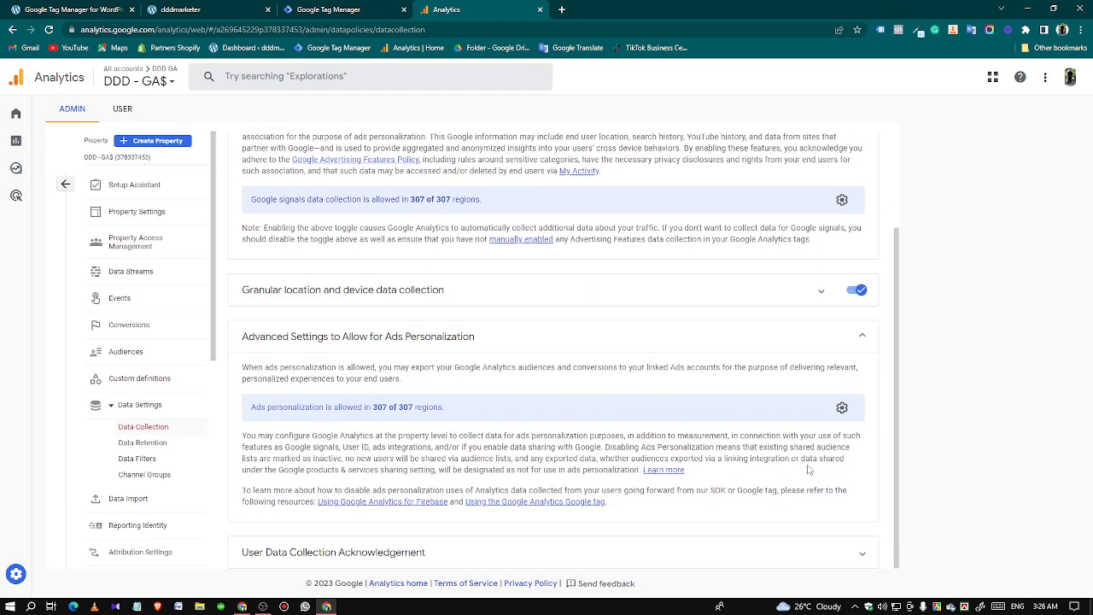
left_click(862, 552)
left_click(291, 549)
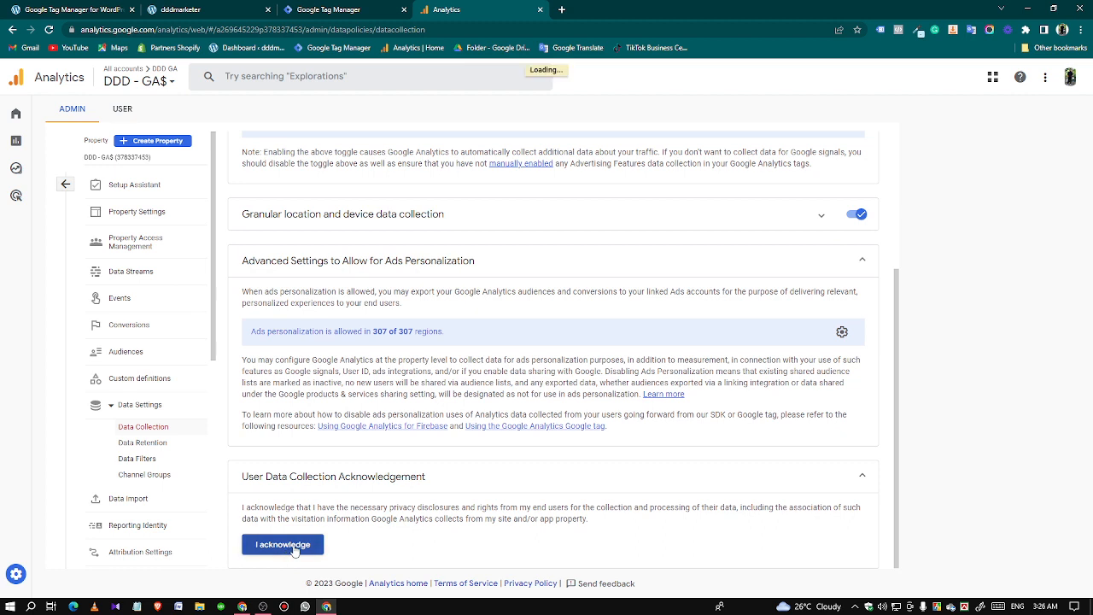
Set the property's event data retention to 14 months and save the change.
left_click(139, 445)
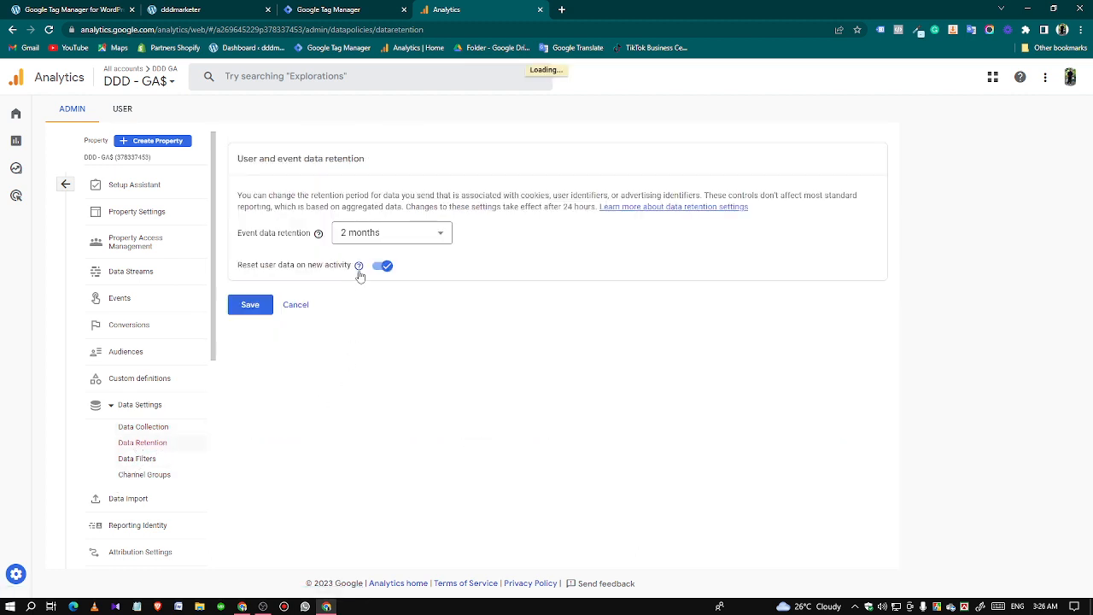
left_click(384, 241)
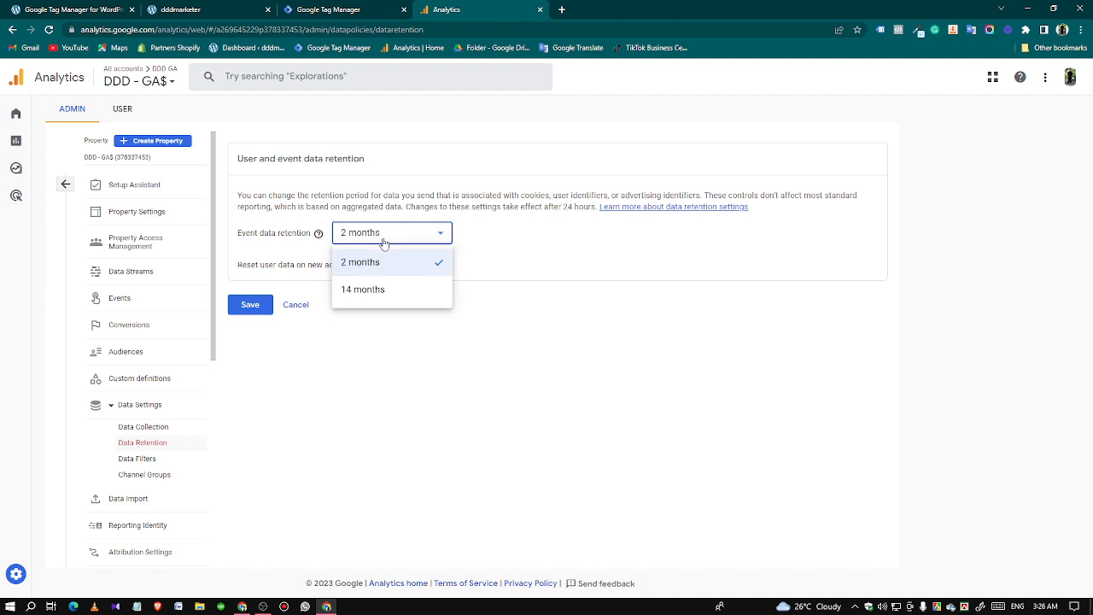
left_click(370, 290)
left_click(249, 307)
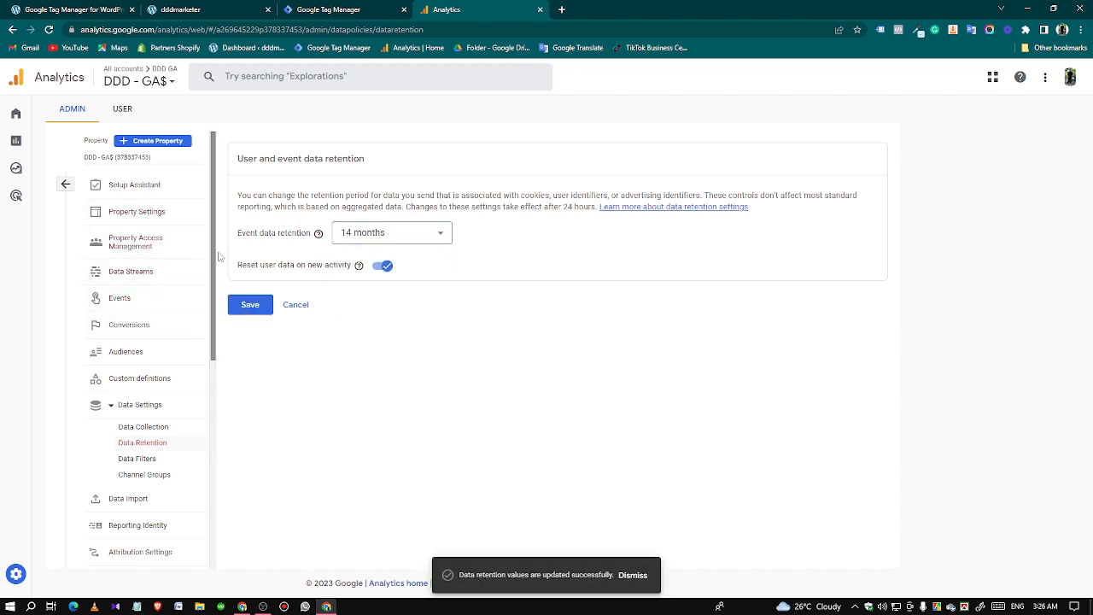
Copy the measurement ID from the DDD GA4 web stream's details and close them.
left_click(128, 274)
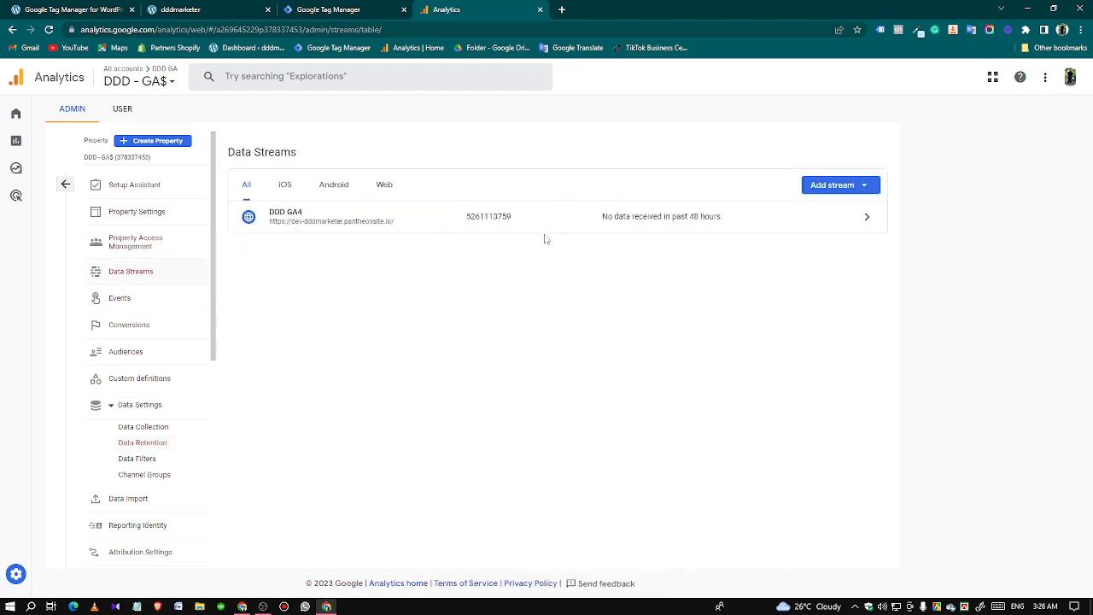
left_click(578, 236)
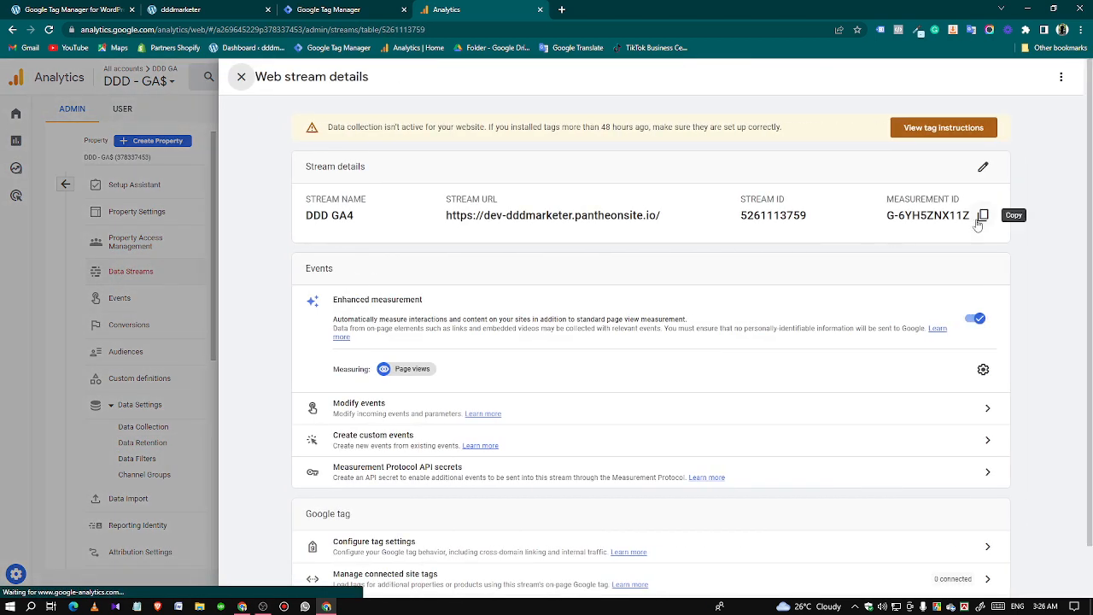
left_click(983, 215)
left_click(241, 76)
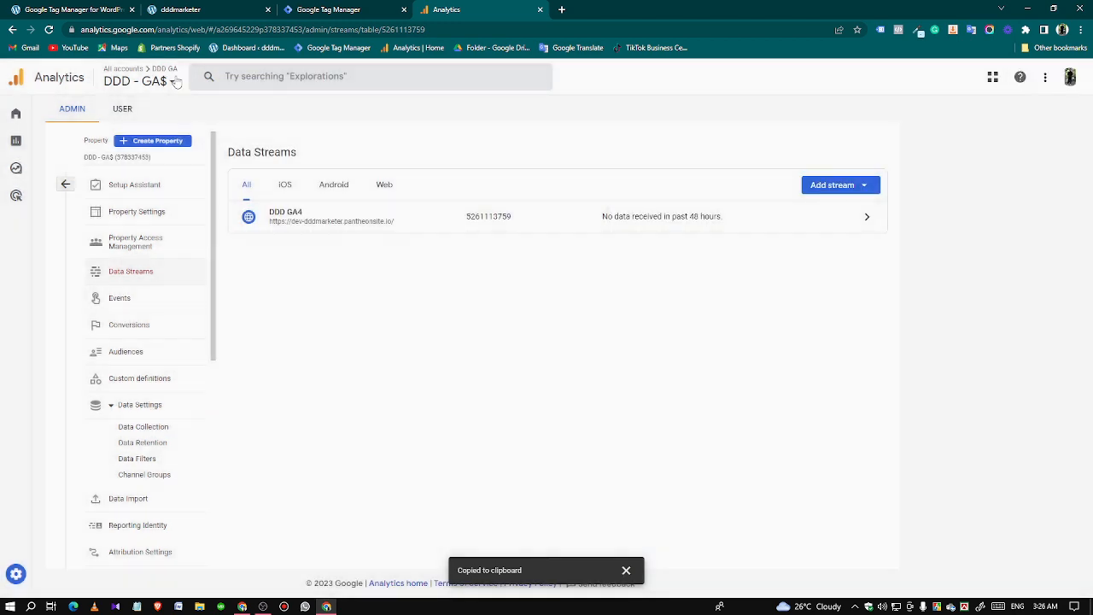
Switch to Google Tag Manager and create a Google Analytics: GA4 Configuration tag with the copied measurement ID pasted in.
left_click(319, 12)
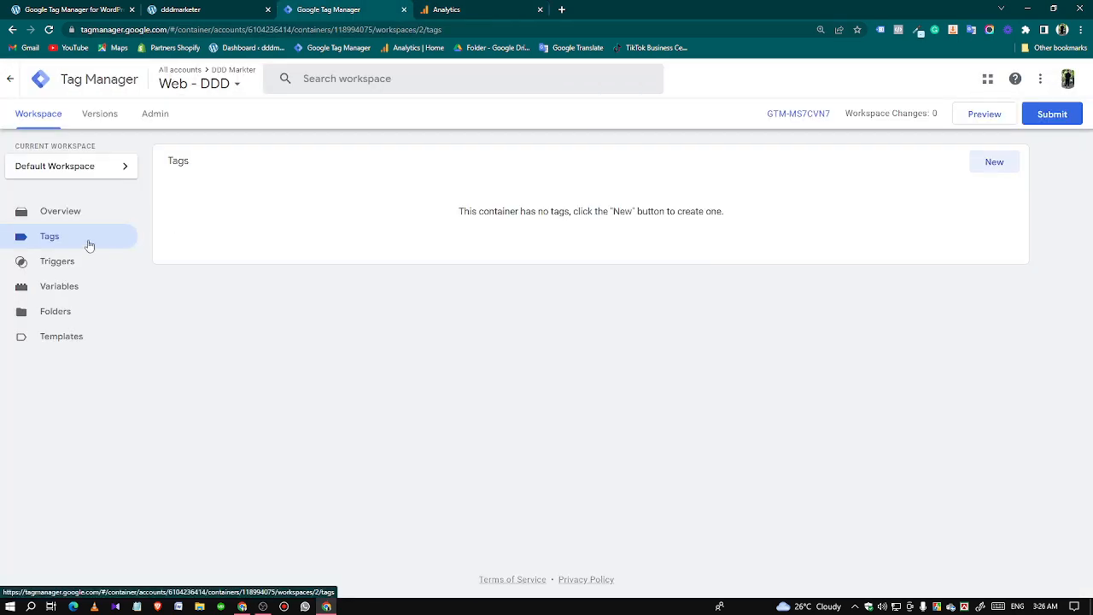
left_click(992, 164)
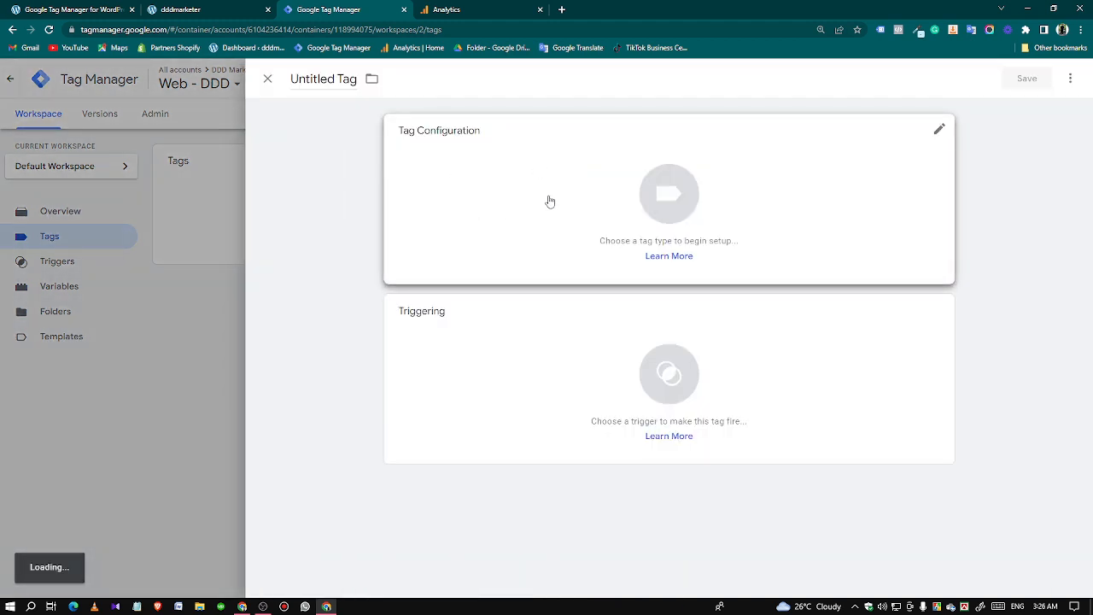
left_click(549, 201)
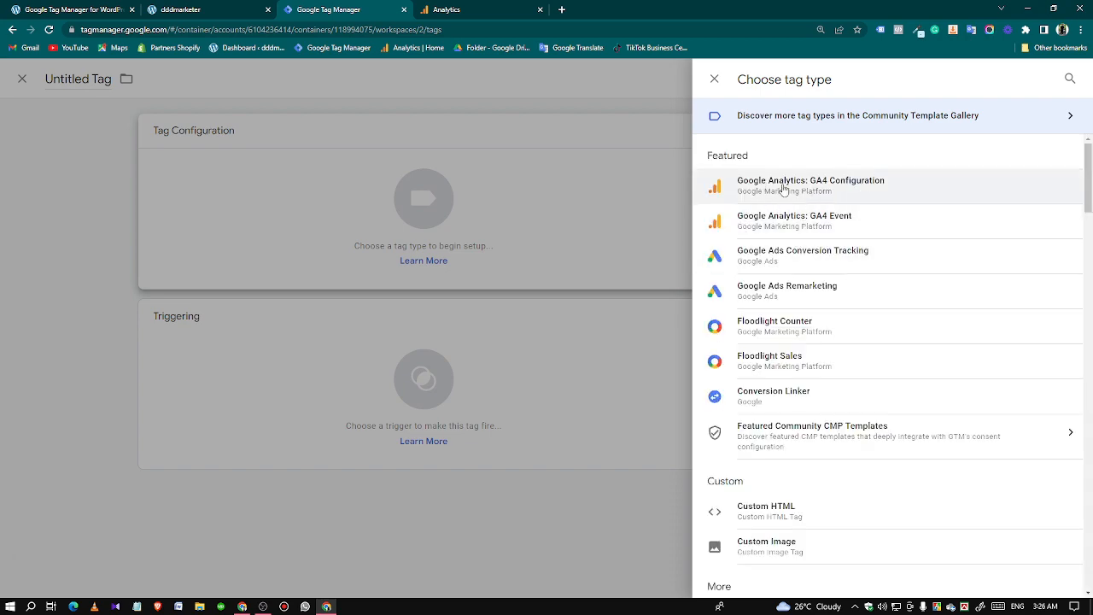
left_click(794, 185)
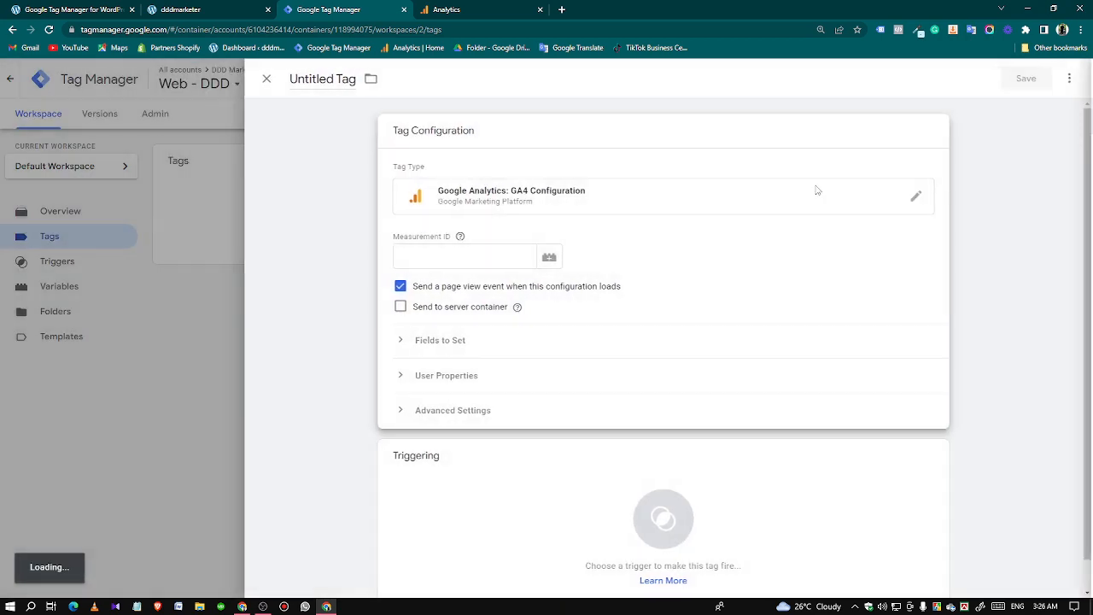
right_click(435, 258)
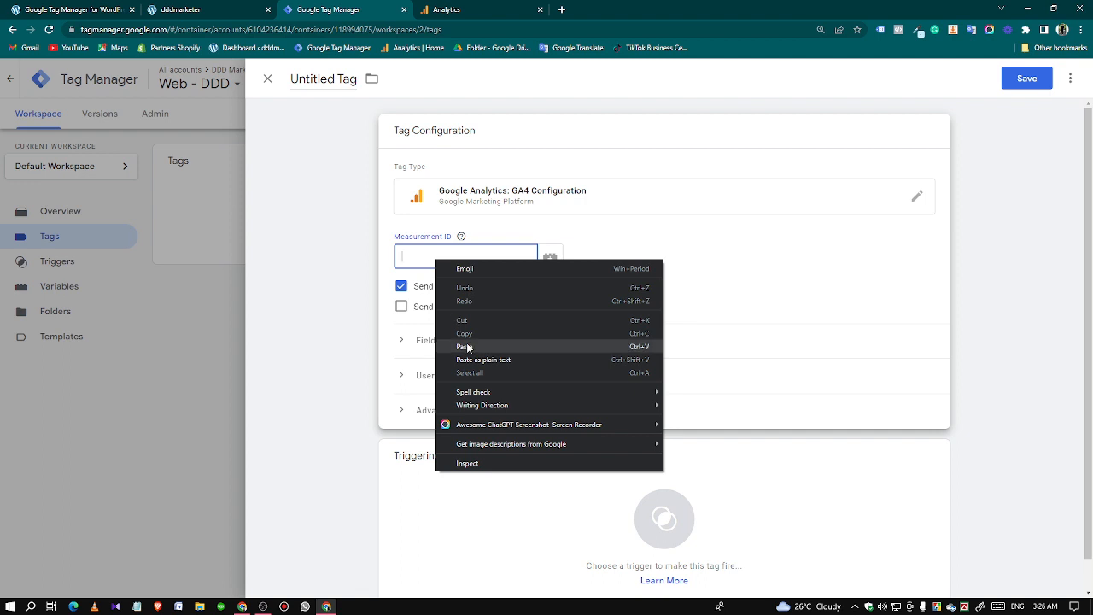
left_click(466, 344)
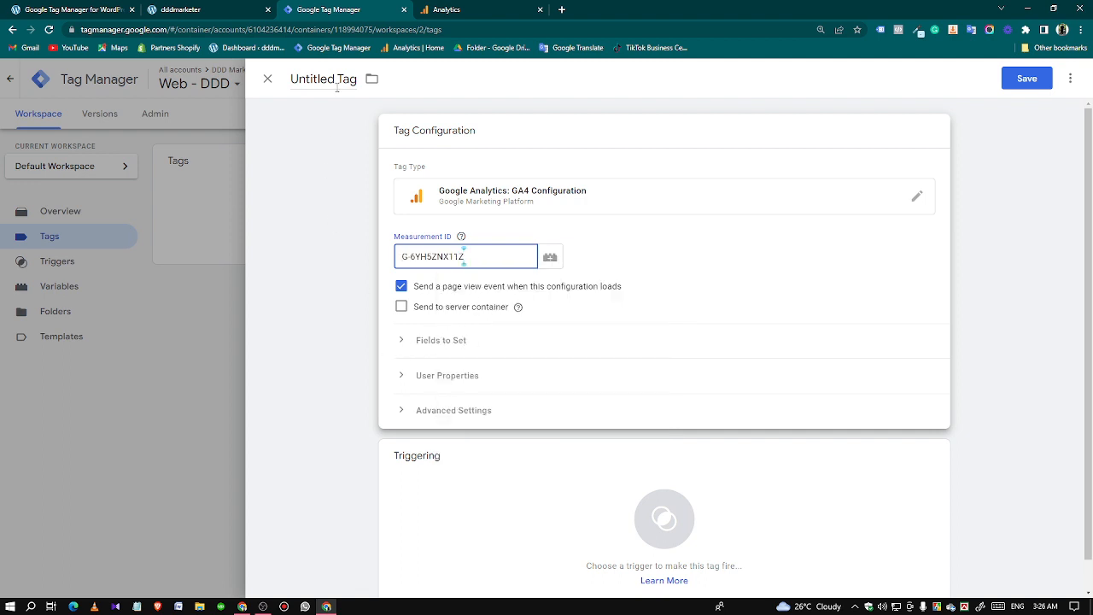
Assign the All Pages trigger to the tag, name it "GA4 - Config - Tag" and save it.
left_click(574, 499)
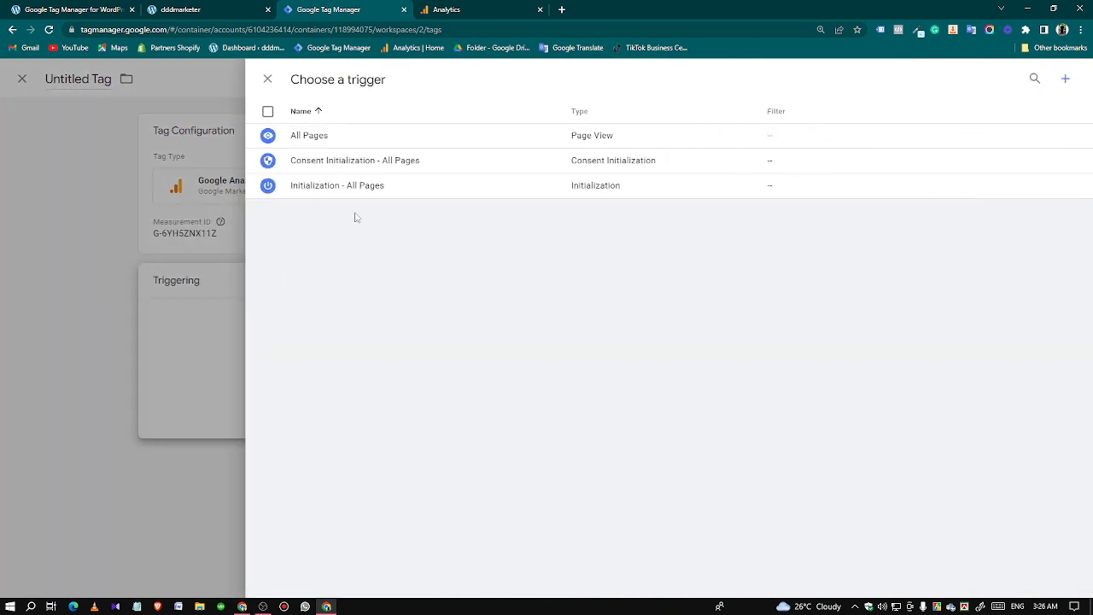
left_click(339, 138)
left_click(329, 78)
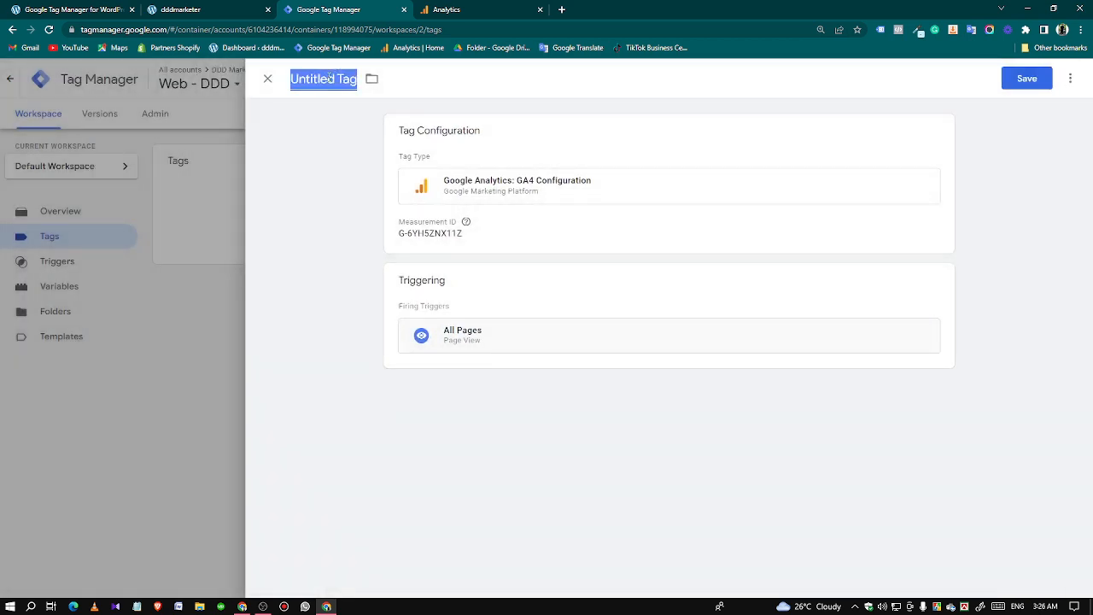
type("GA4 ")
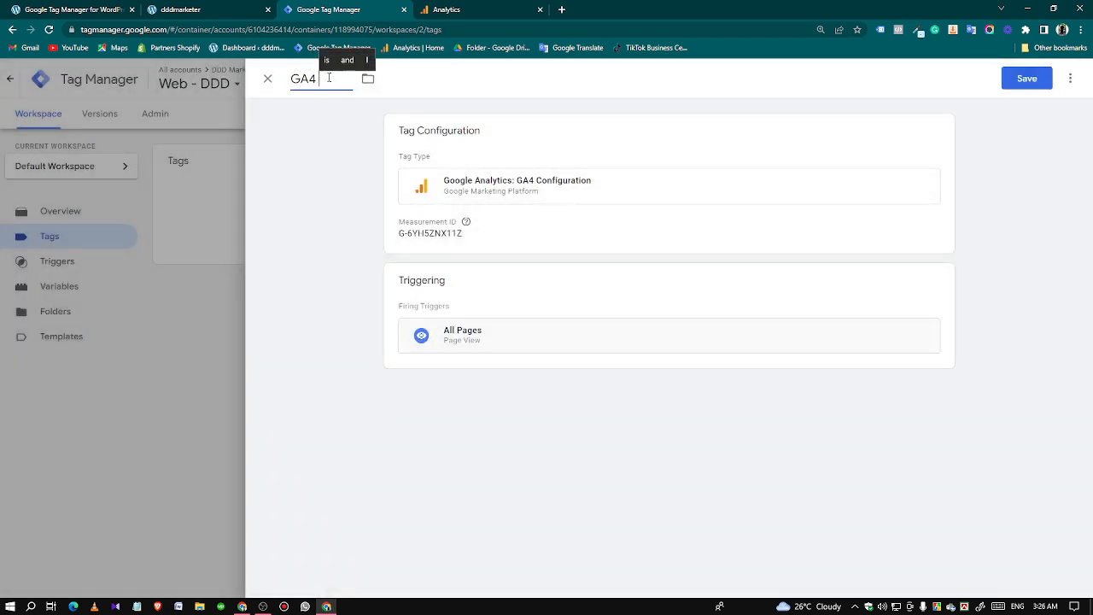
type("-nfi")
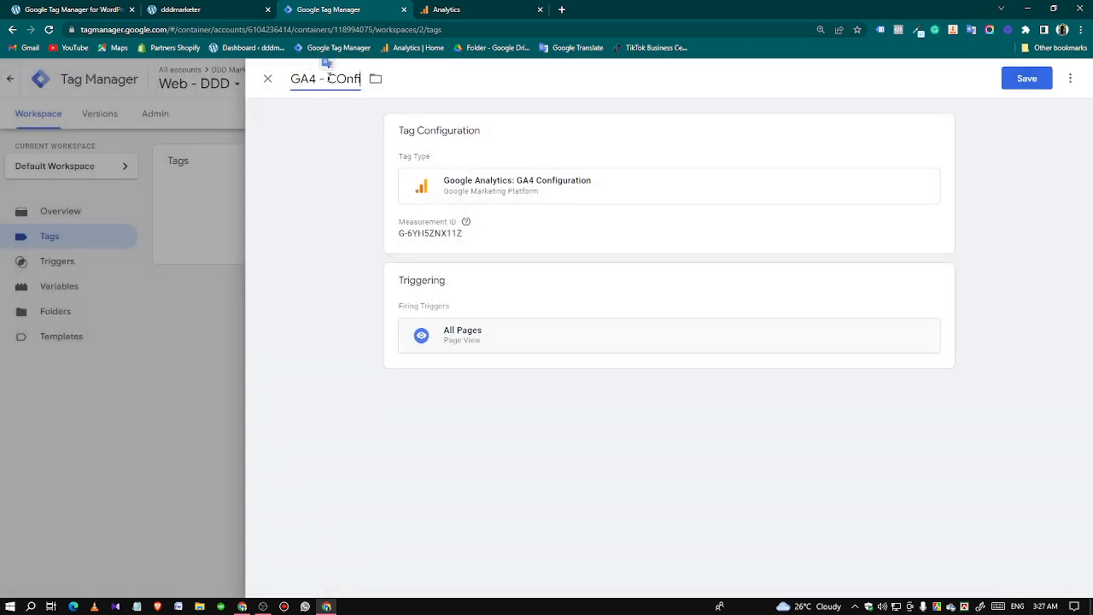
key("BackSpace")
type("on")
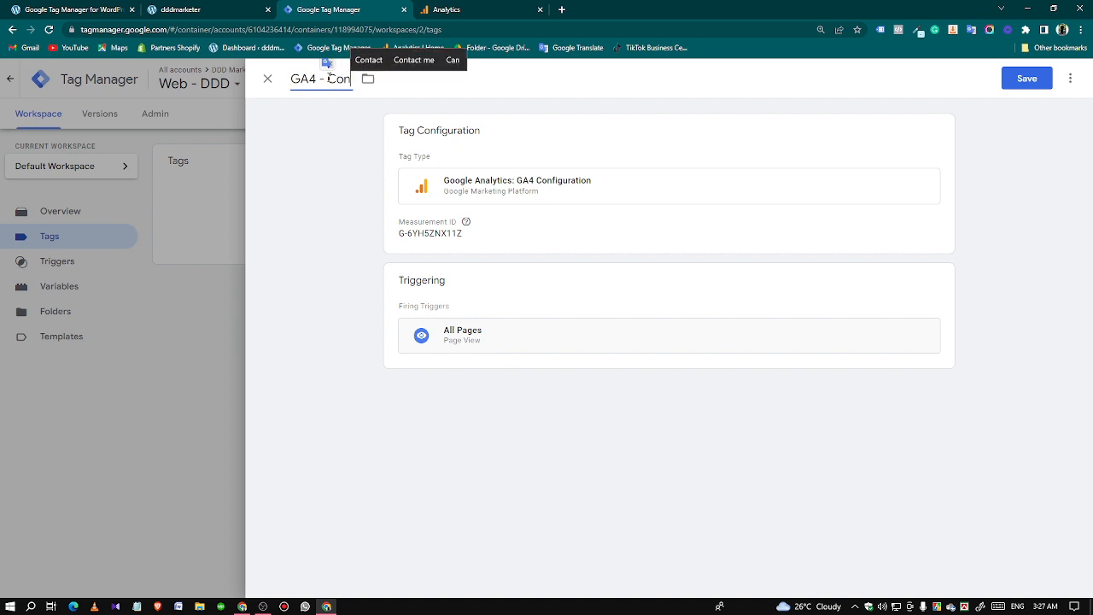
type("fig")
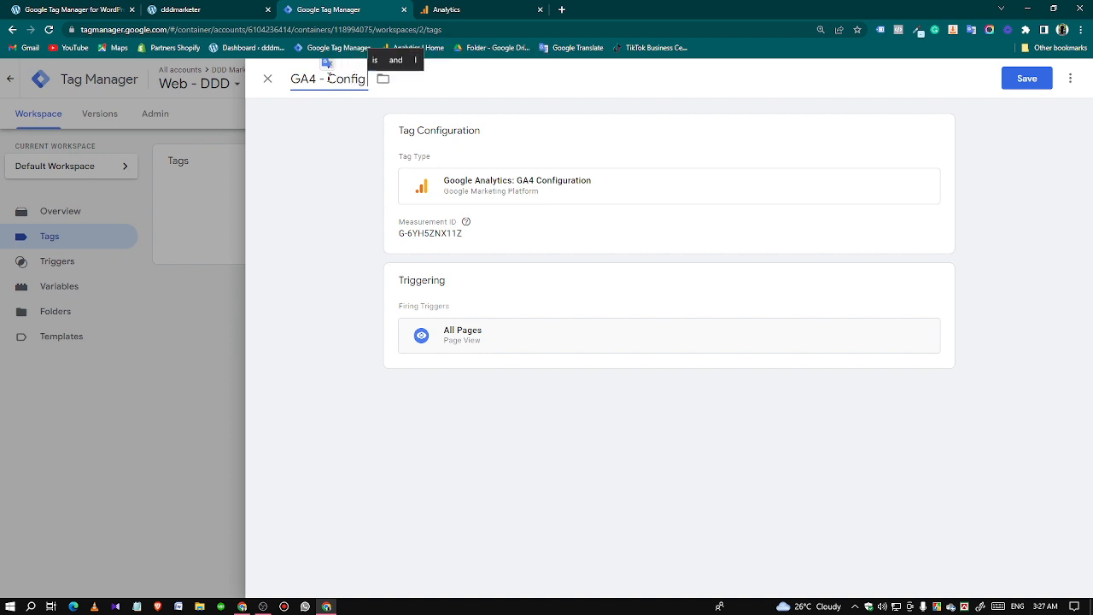
type(" - Tag")
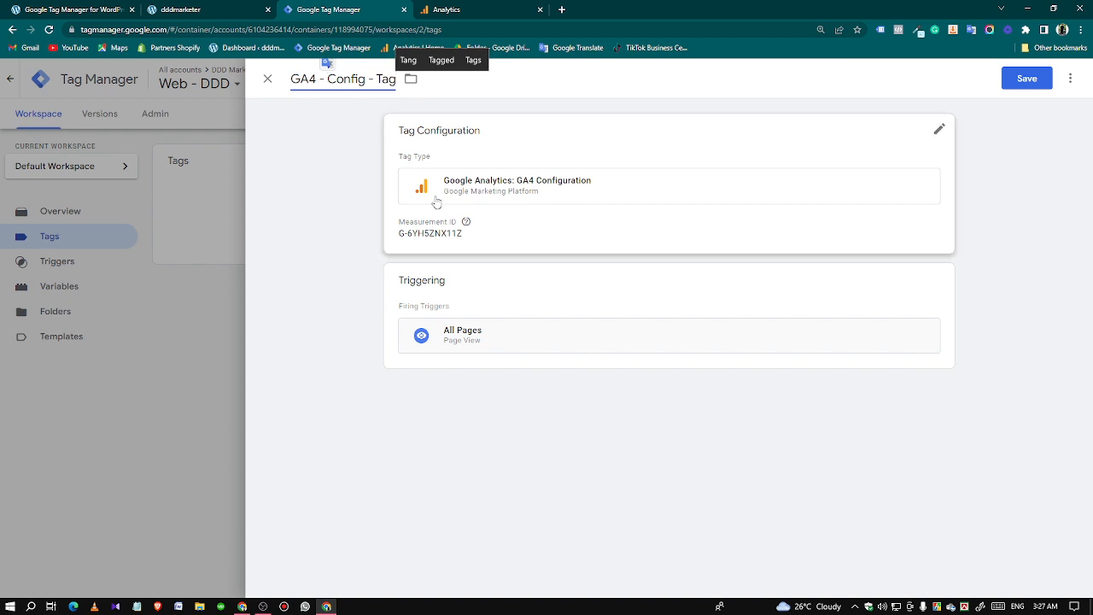
left_click(1027, 78)
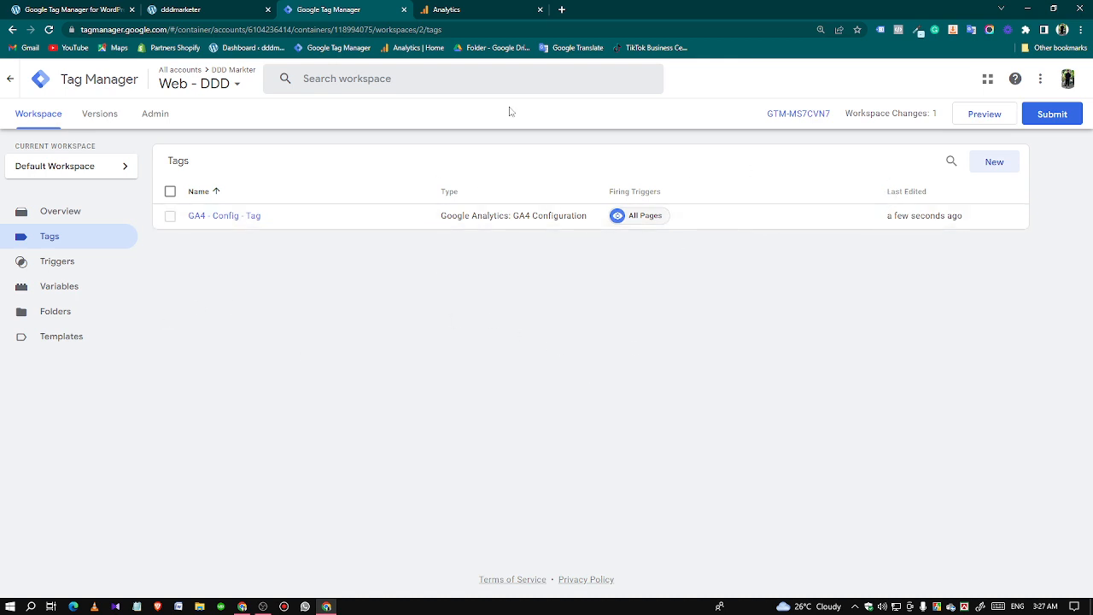
Switch to the store's homepage, reload it and check it with the browser extension.
left_click(198, 12)
key("Return")
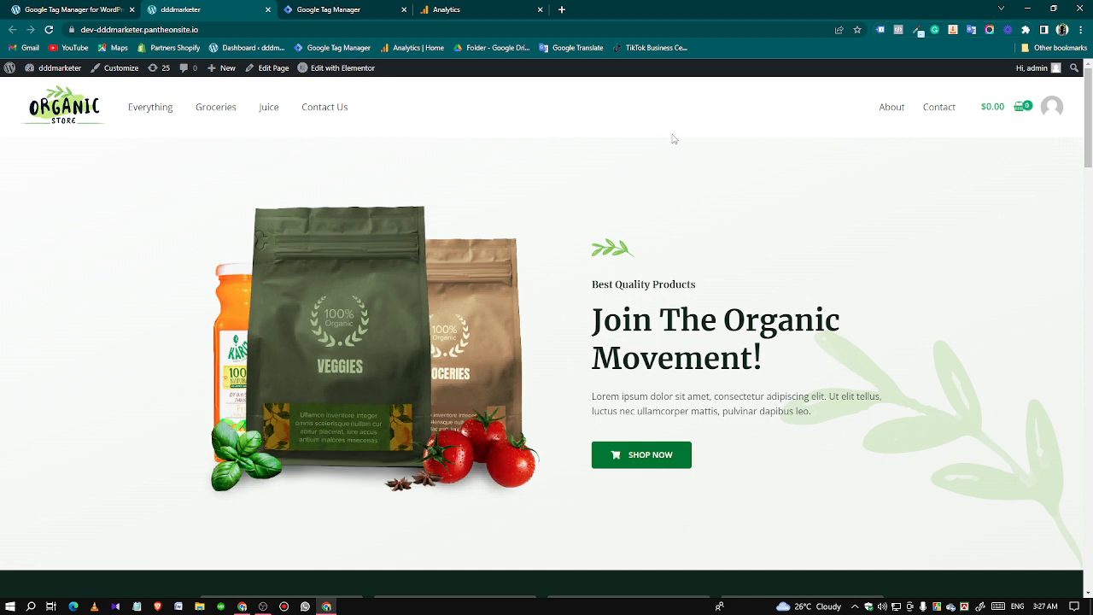
key("ctrl+r")
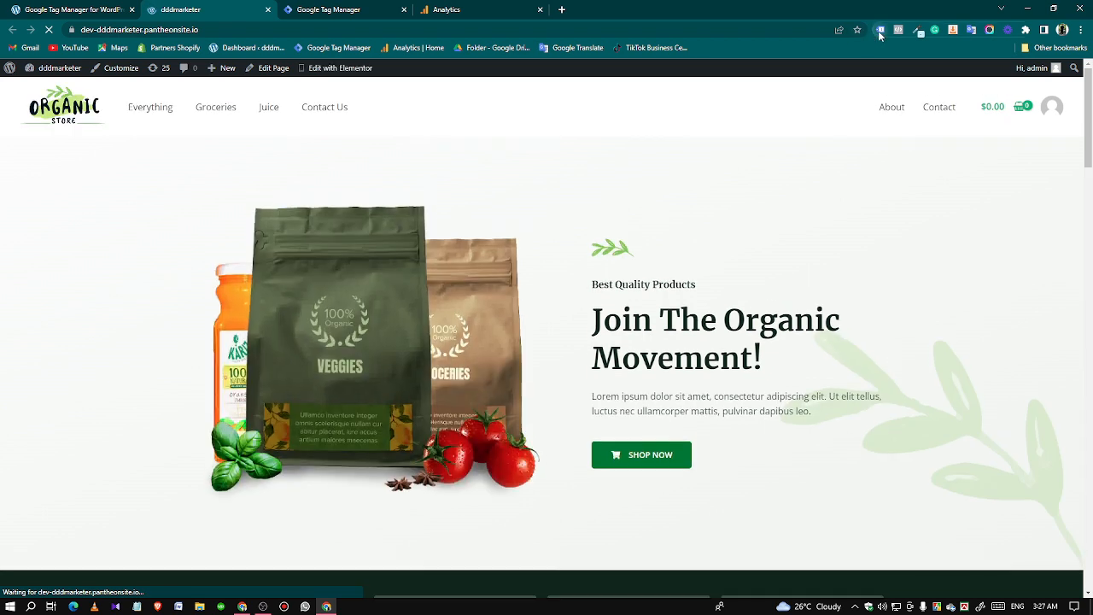
left_click(880, 30)
left_click(929, 245)
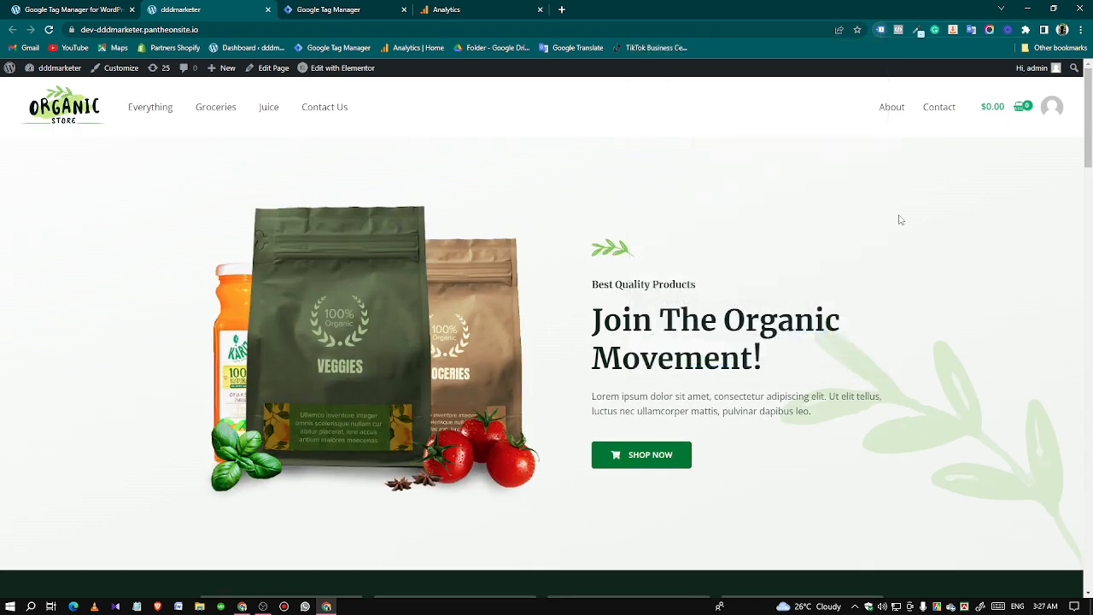
left_click(327, 10)
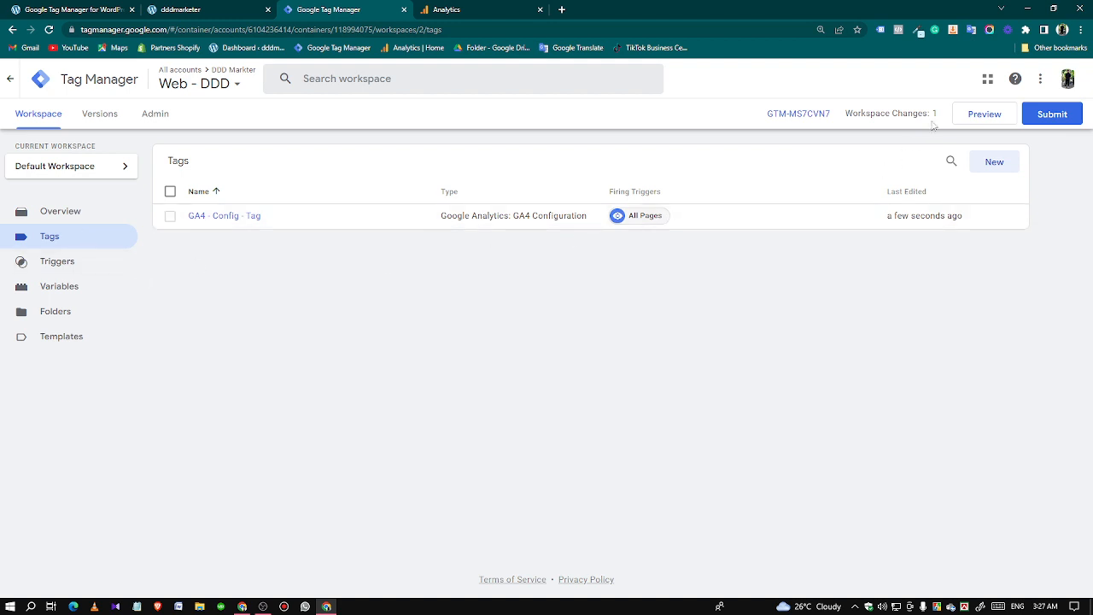
left_click(982, 114)
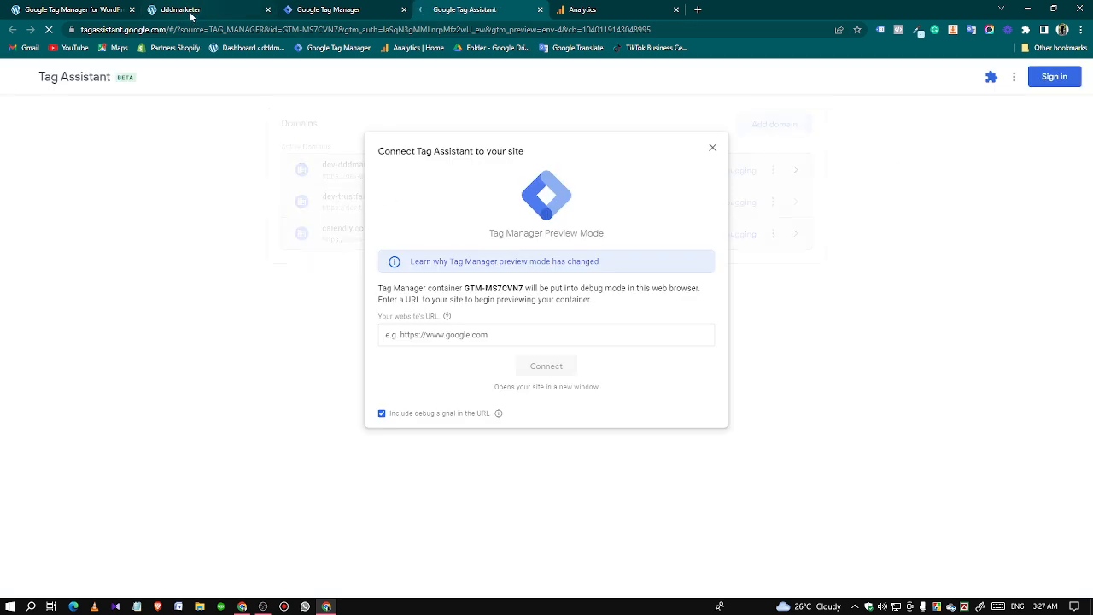
left_click(421, 334)
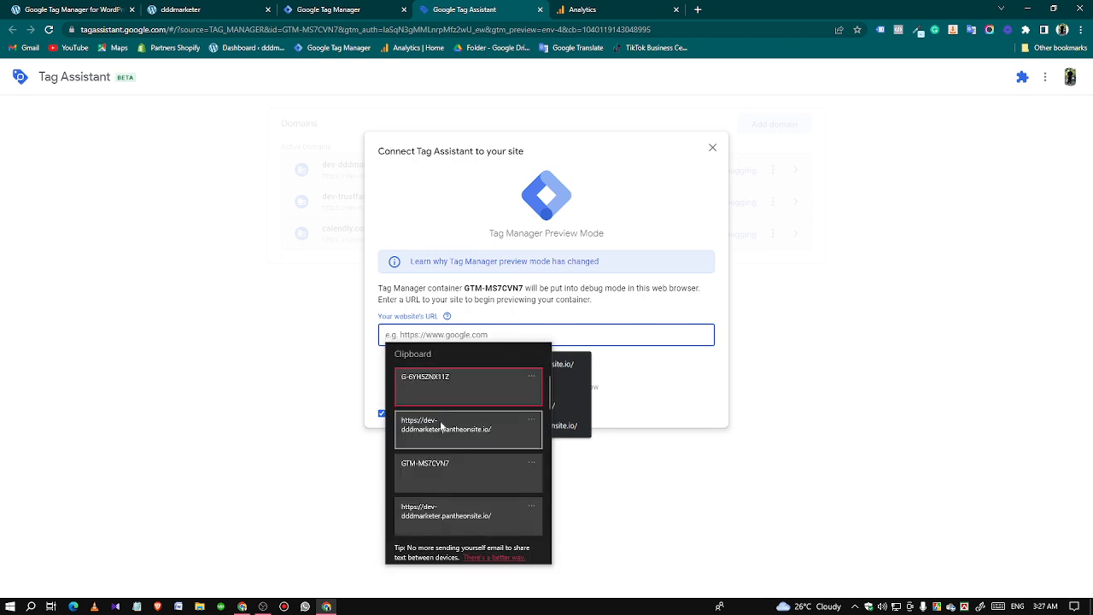
left_click(451, 432)
left_click(551, 366)
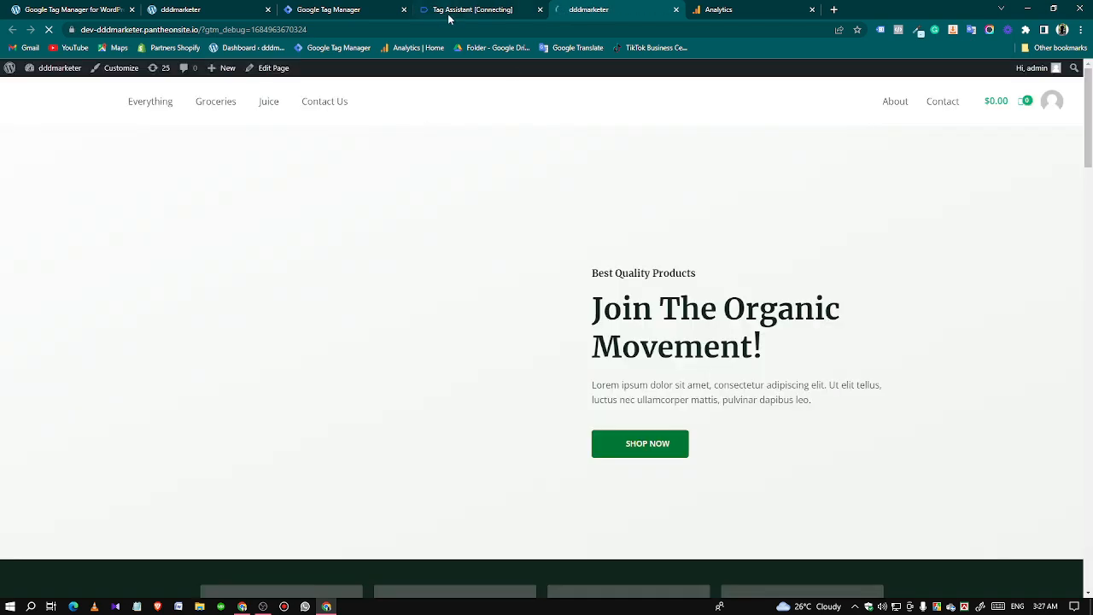
left_click(486, 10)
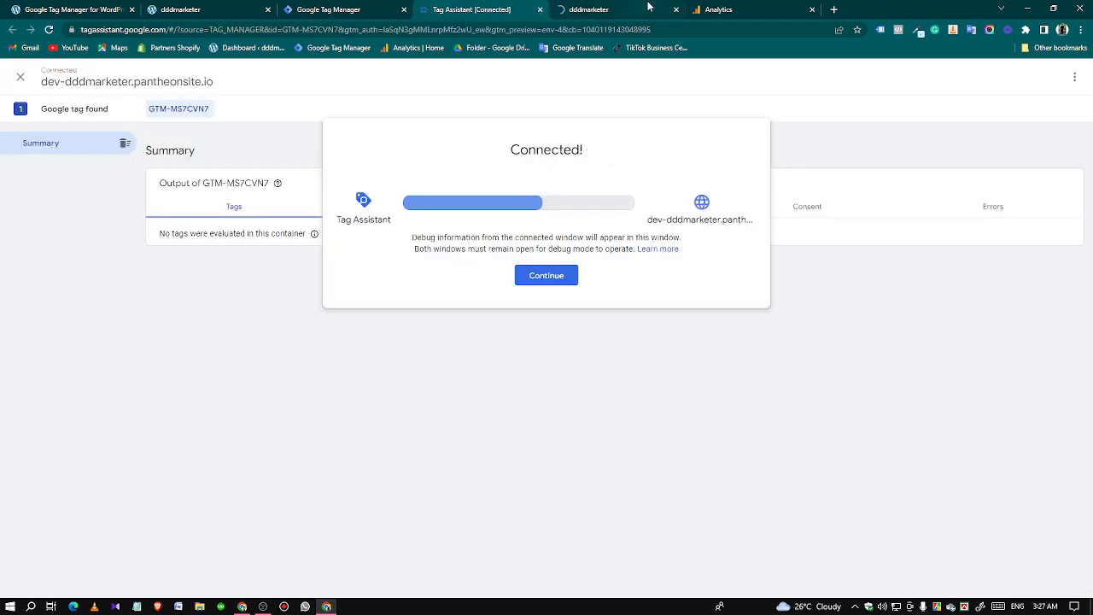
left_click(547, 275)
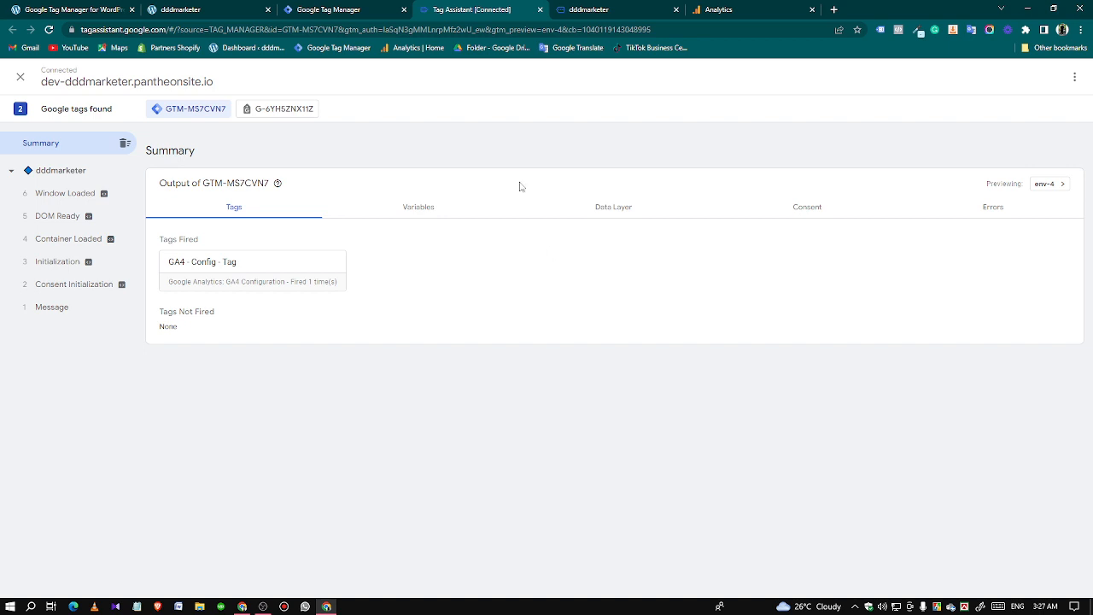
Switch to Google Analytics, open the property's DebugView and check the available debug devices.
left_click(719, 9)
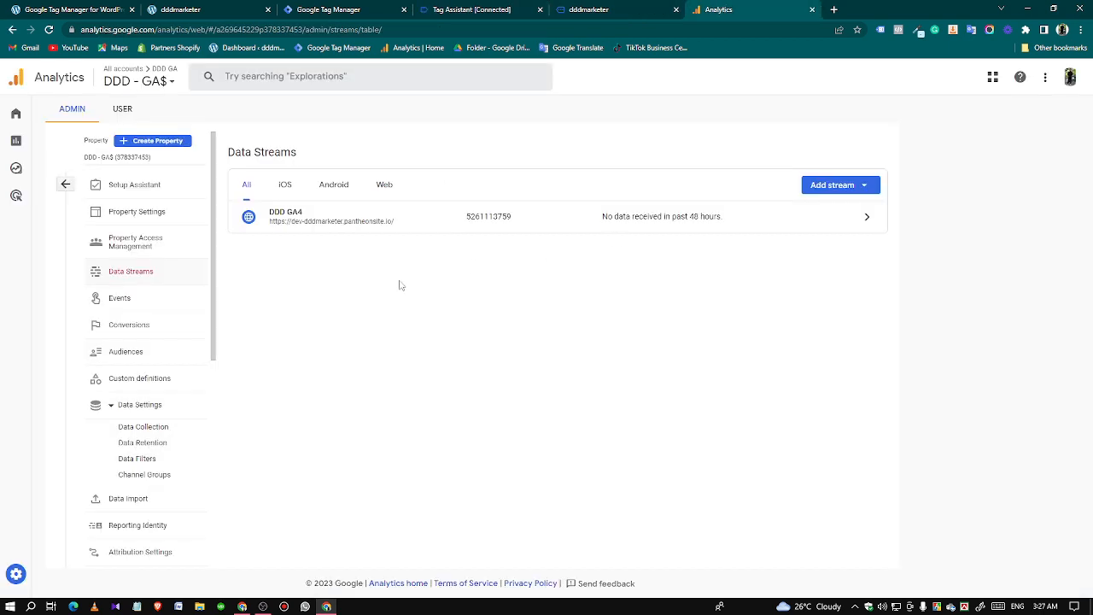
scroll(134, 499, "down", 2)
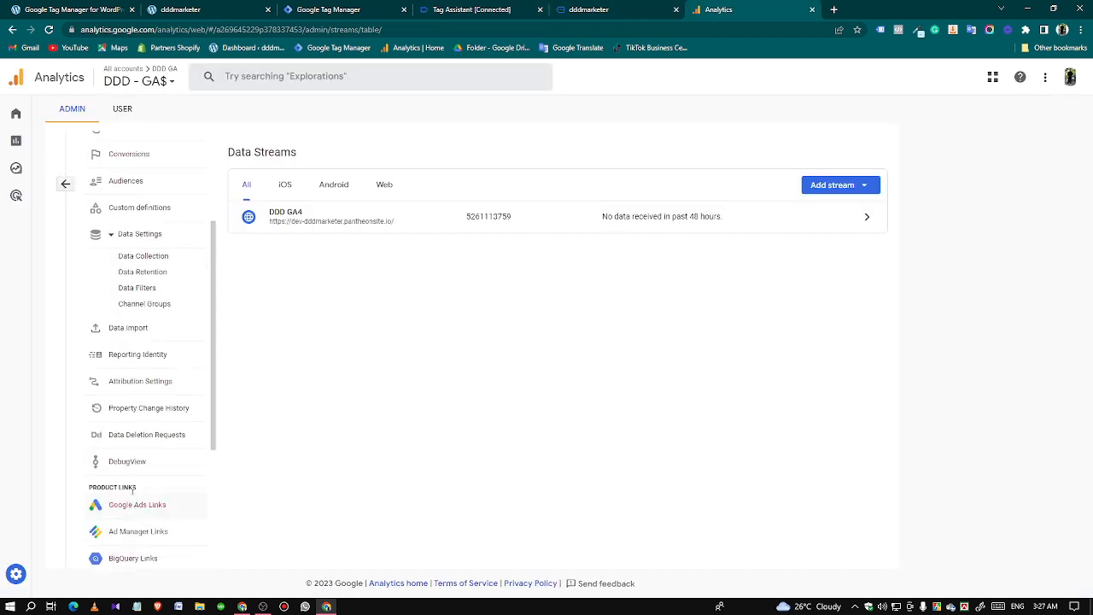
left_click(128, 462)
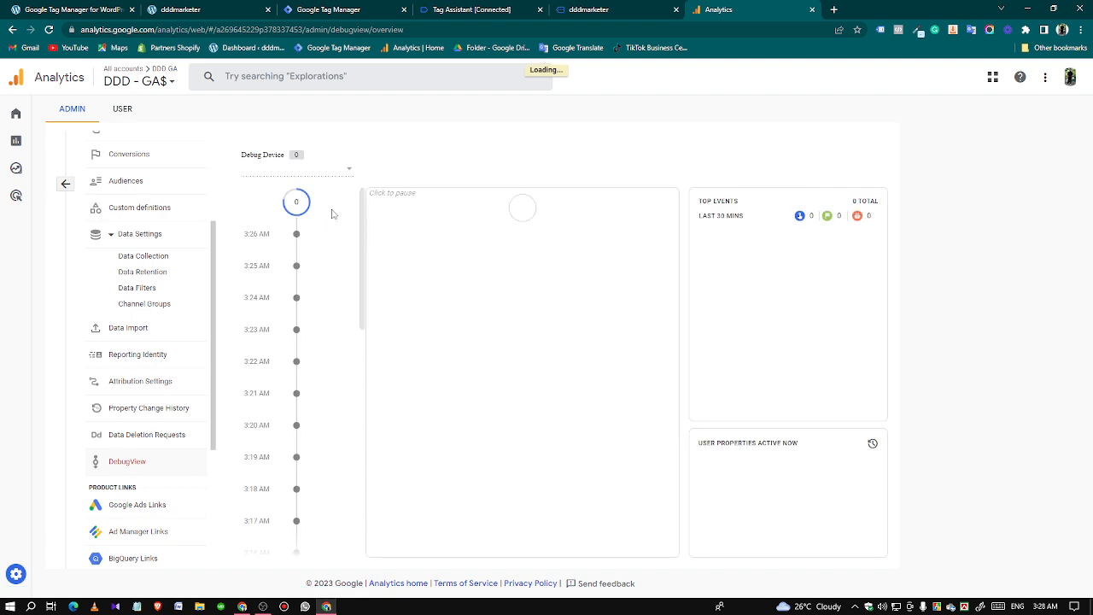
left_click(320, 170)
left_click(320, 169)
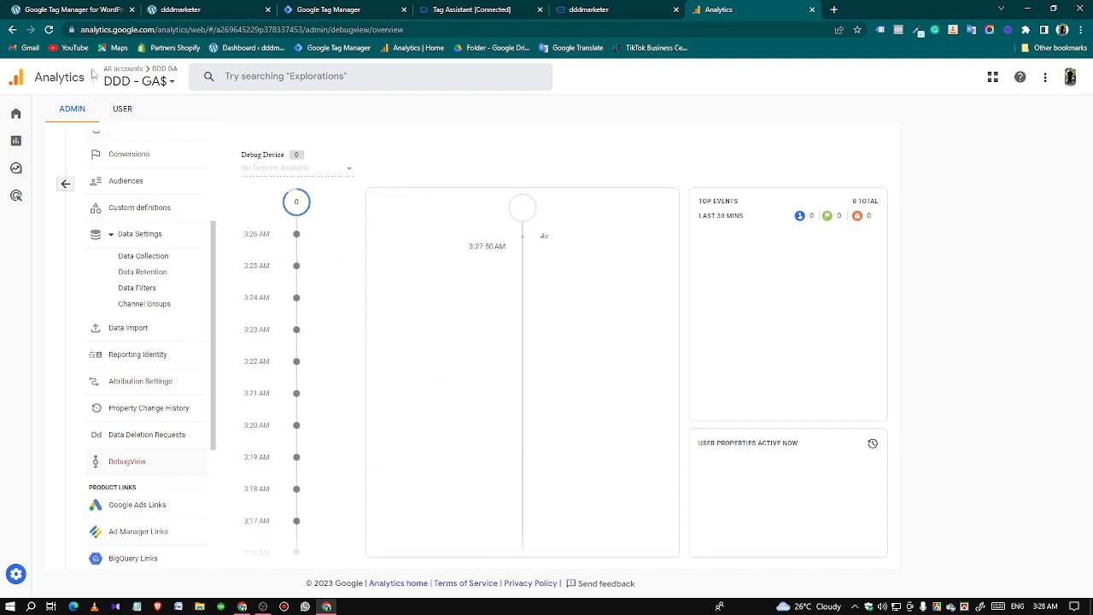
Reload the property's DebugView and check the list of available debug devices again.
left_click(48, 30)
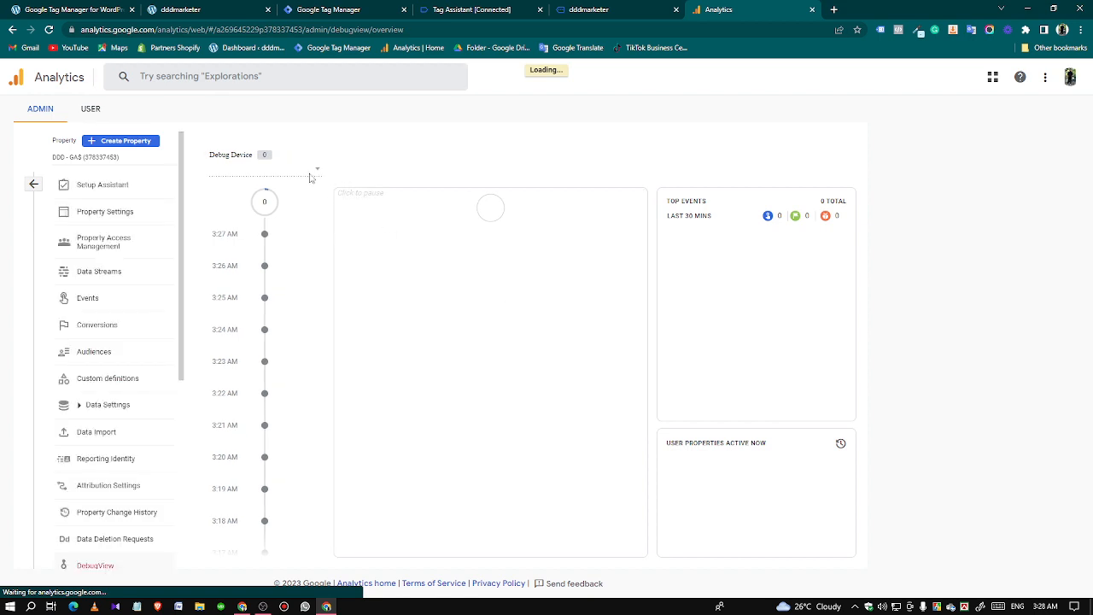
left_click(309, 177)
left_click(309, 176)
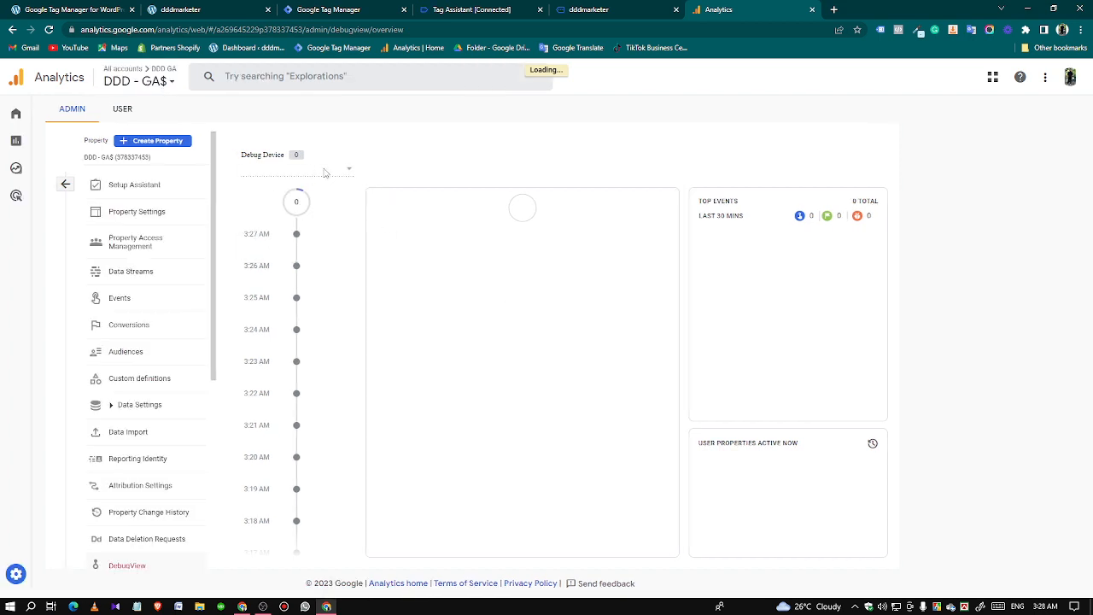
left_click(326, 173)
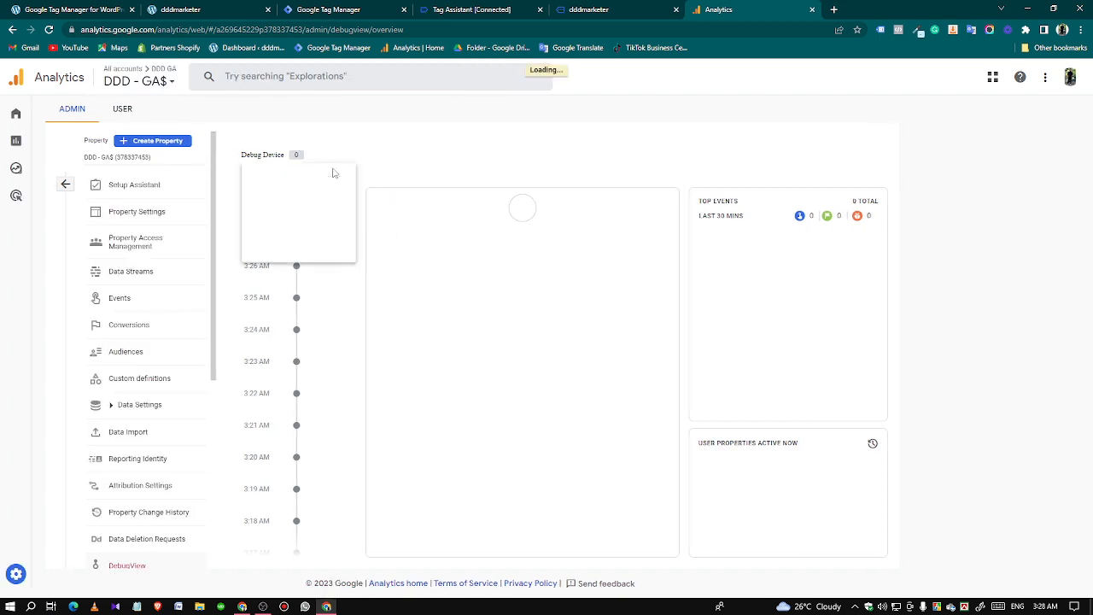
left_click(335, 173)
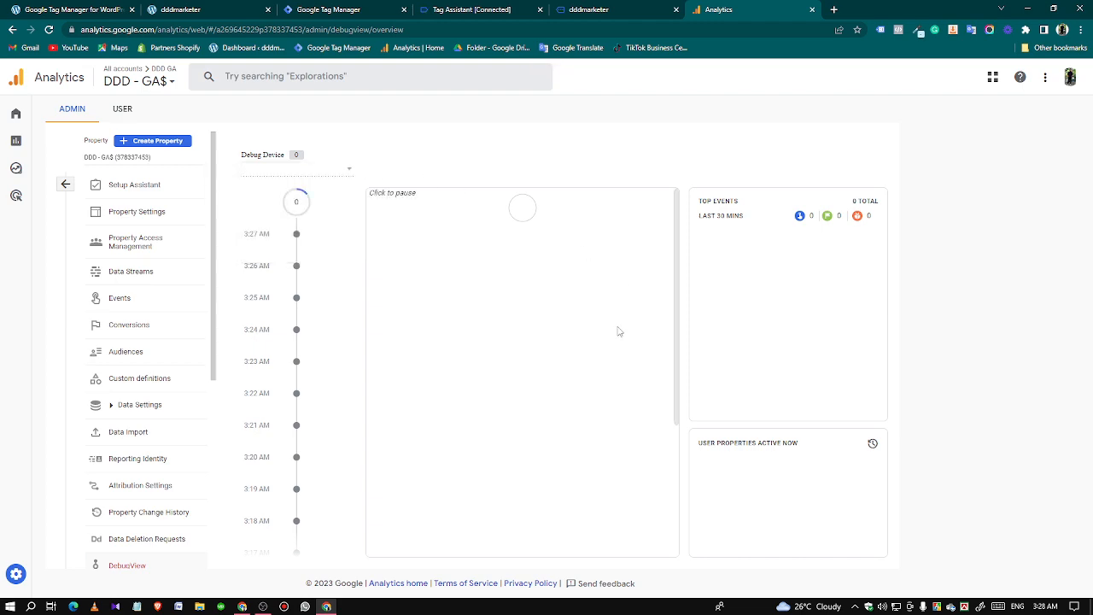
Switch to the connected store homepage, enable Tag Assistant Legacy for it and reload the page to analyze its tags.
left_click(587, 9)
scroll(671, 353, "down", 4)
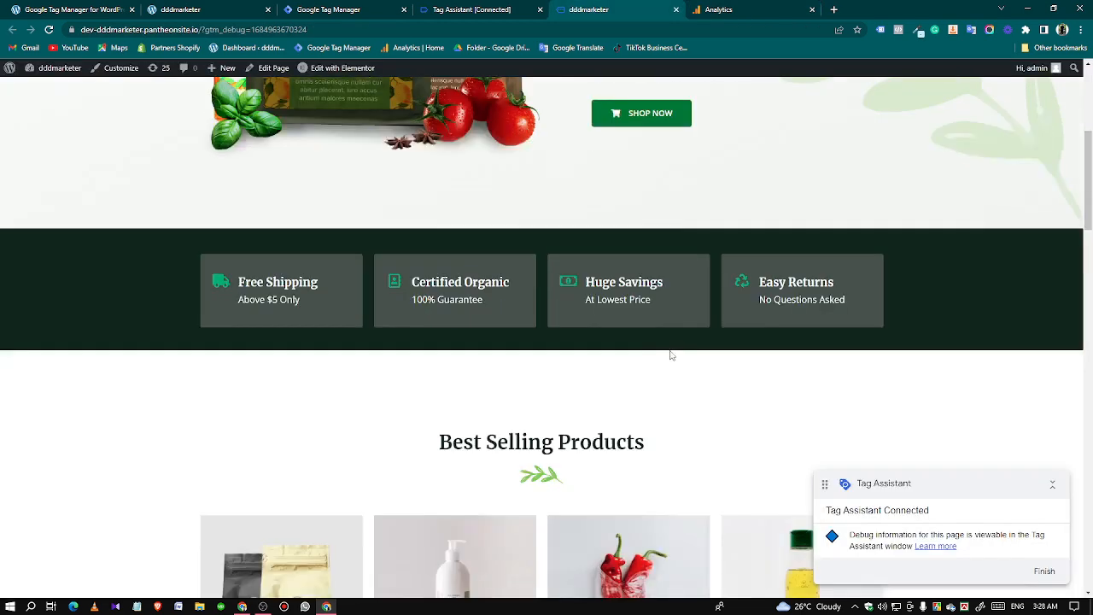
scroll(788, 189, "up", 4)
left_click(880, 29)
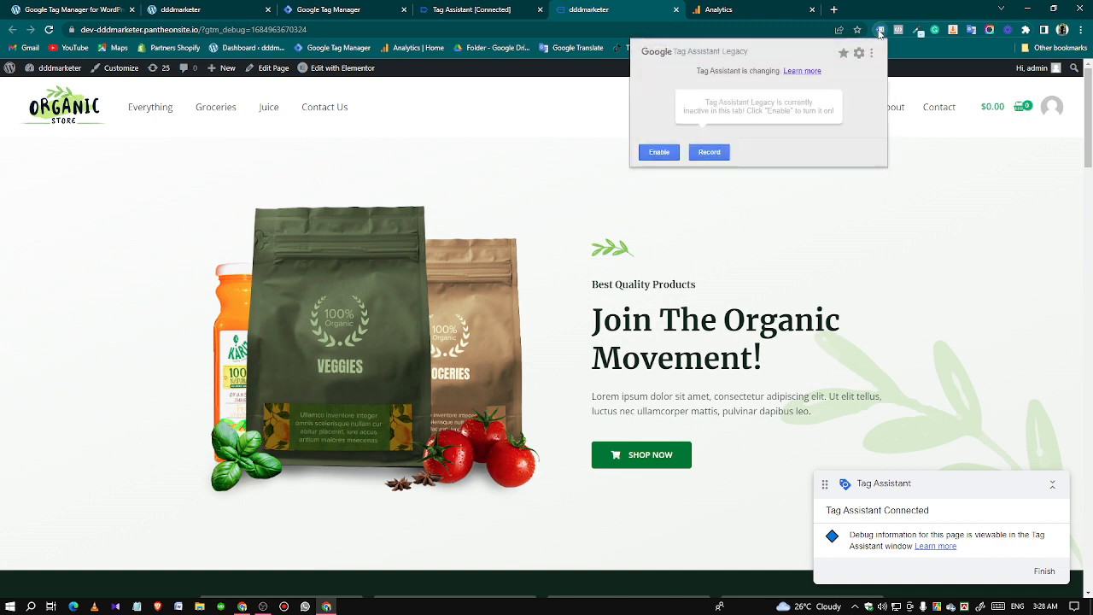
left_click(657, 153)
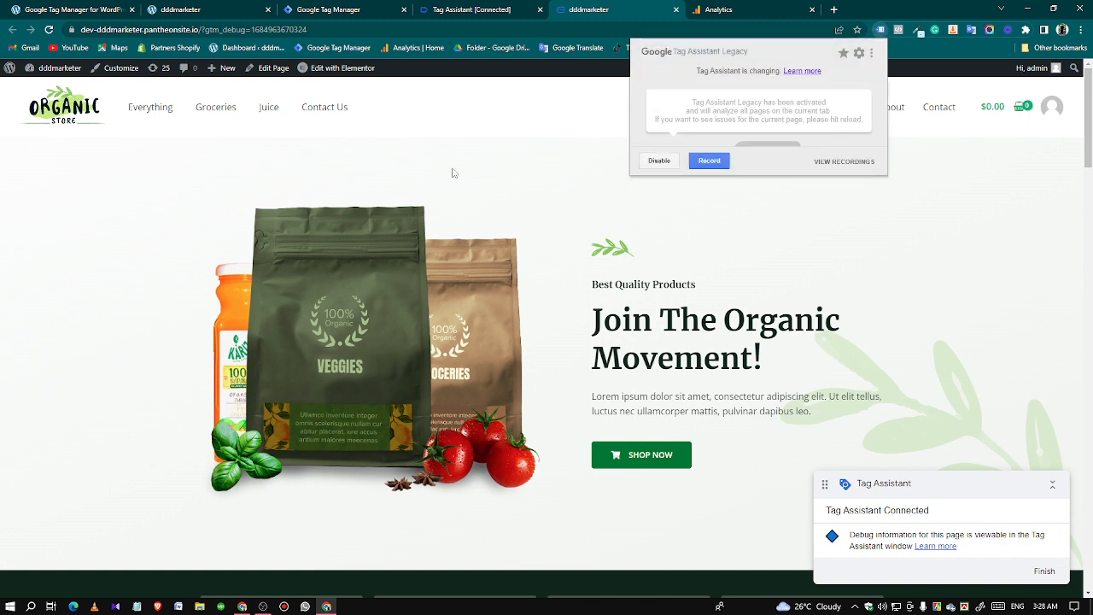
left_click(81, 84)
left_click(49, 29)
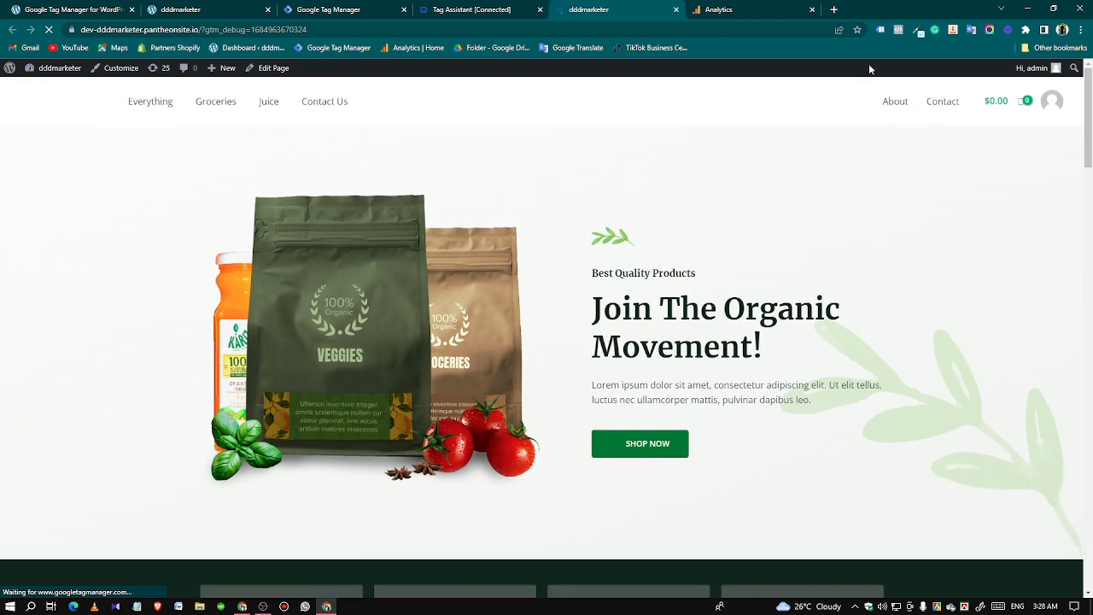
left_click(882, 29)
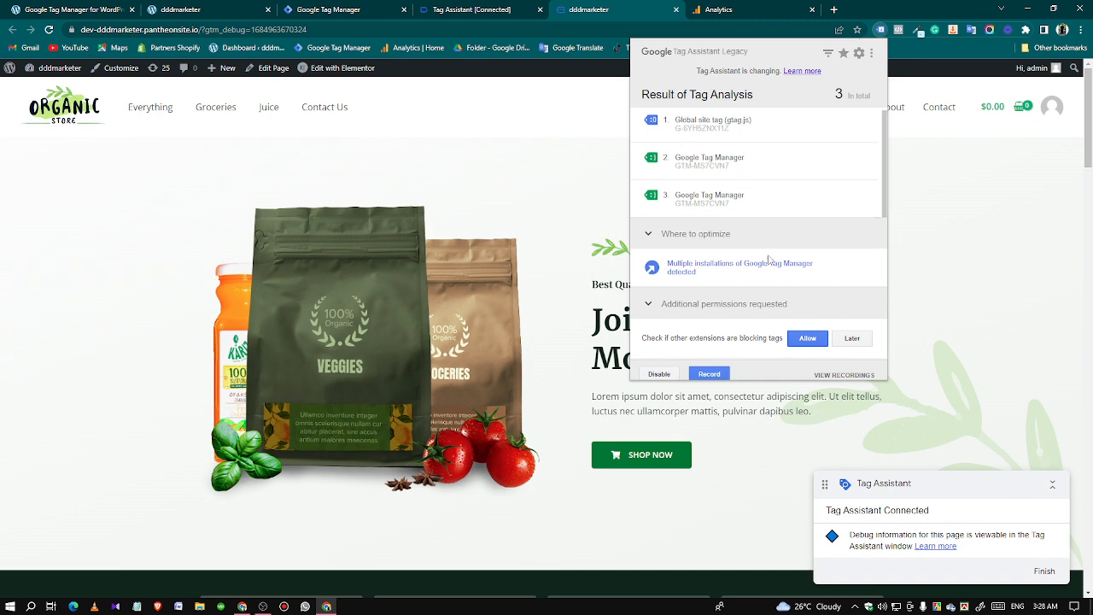
left_click(990, 233)
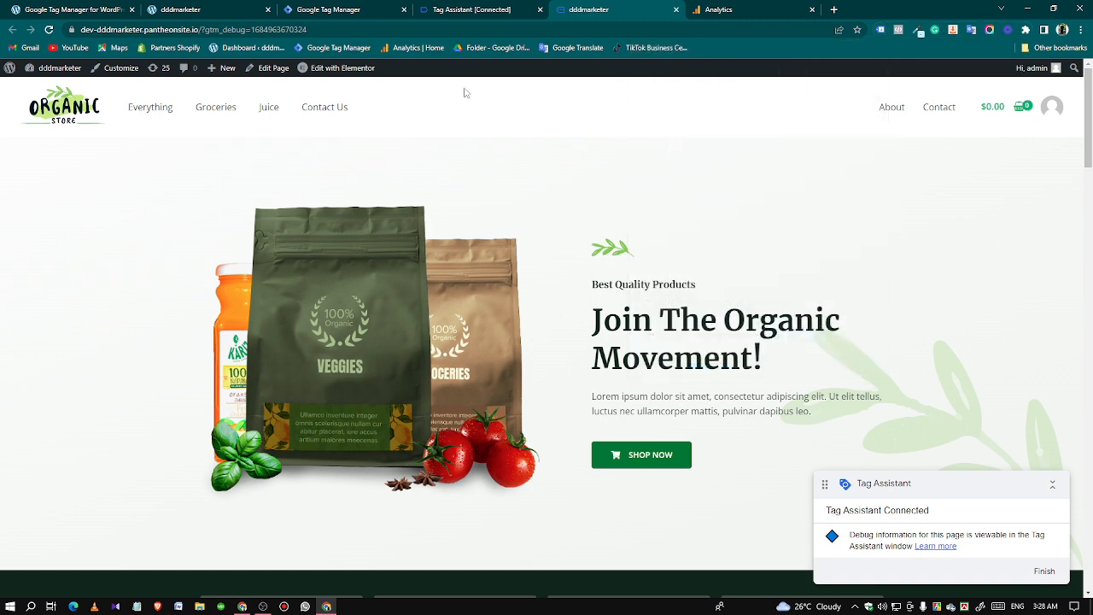
Open the Hand Sanitizer product page in the connected store and check the fired tags in Tag Assistant.
left_click(468, 10)
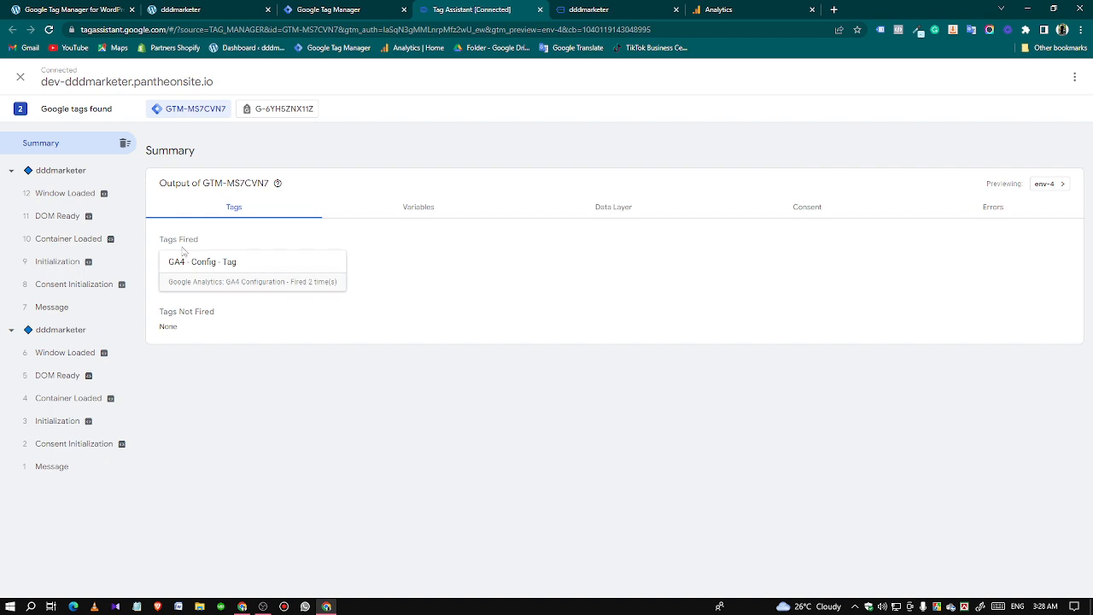
left_click(581, 9)
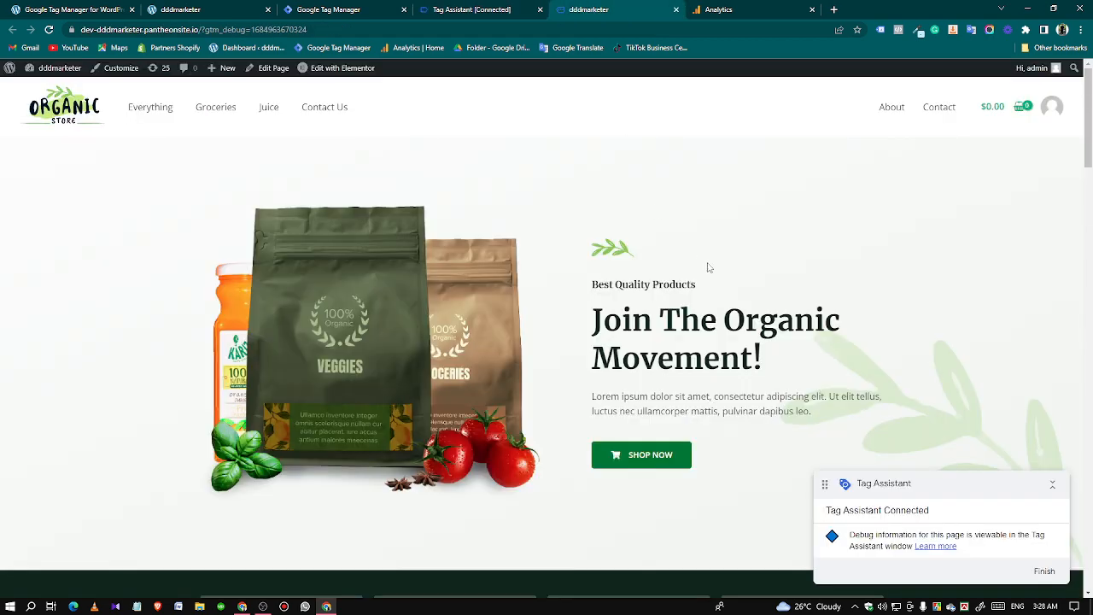
scroll(759, 258, "down", 8)
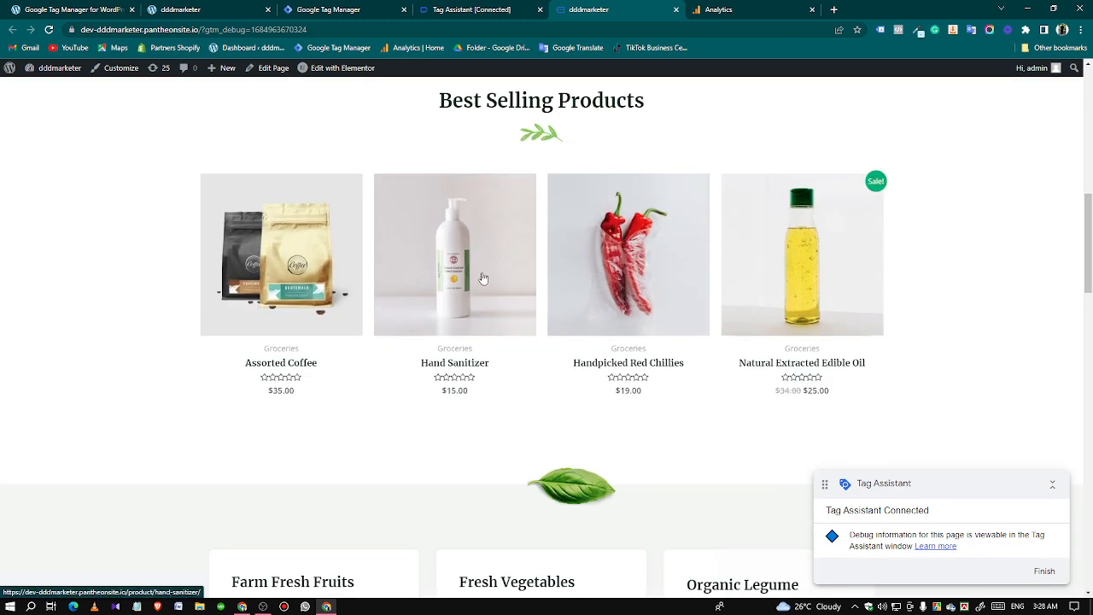
left_click(432, 295)
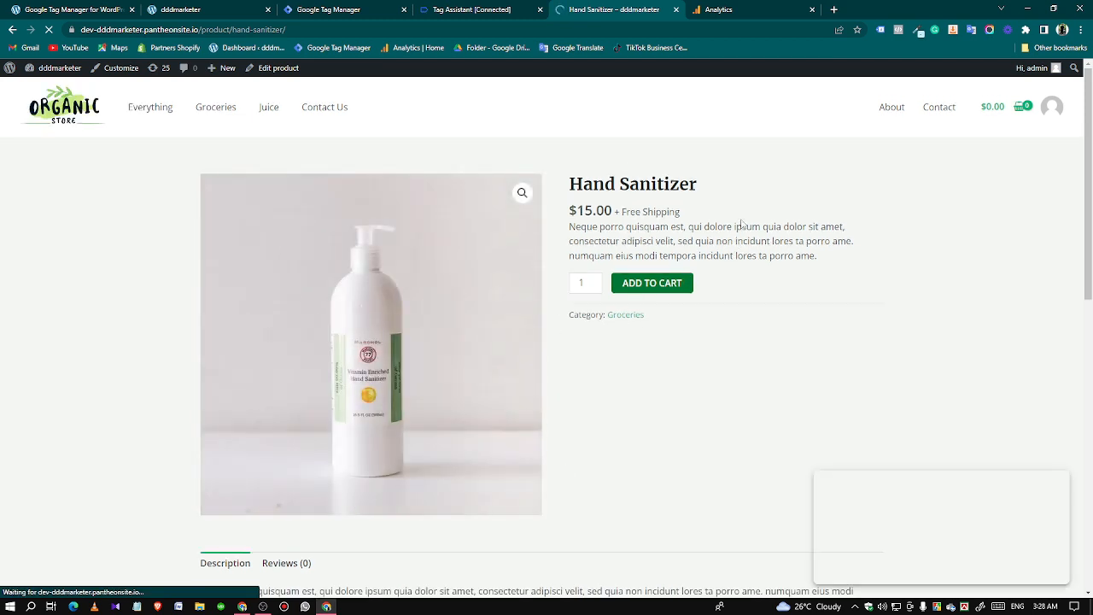
left_click(502, 7)
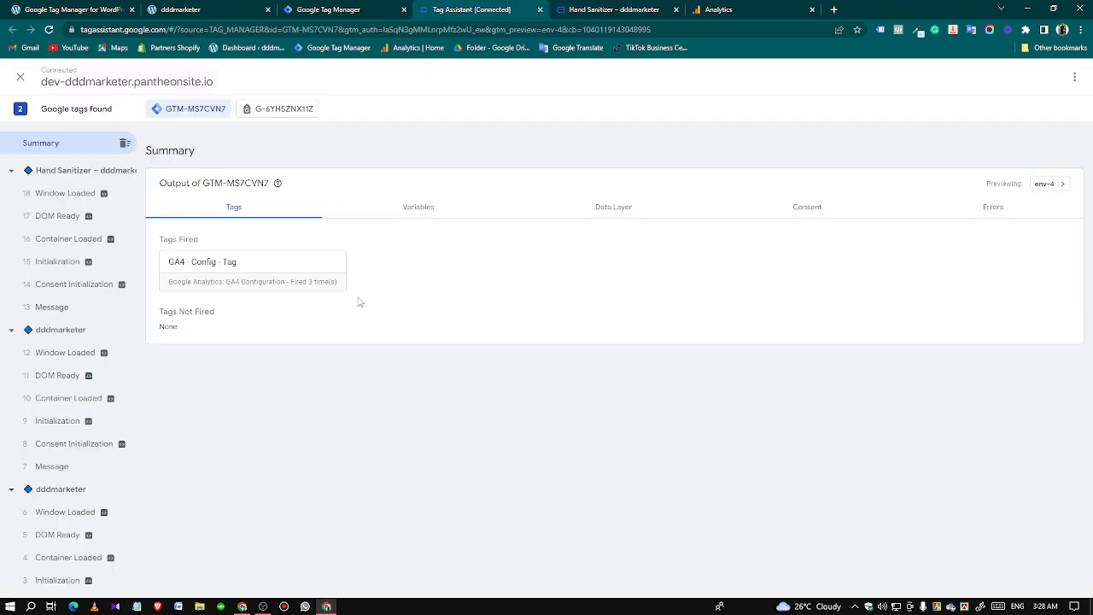
mouse_move(107, 401)
left_click(600, 10)
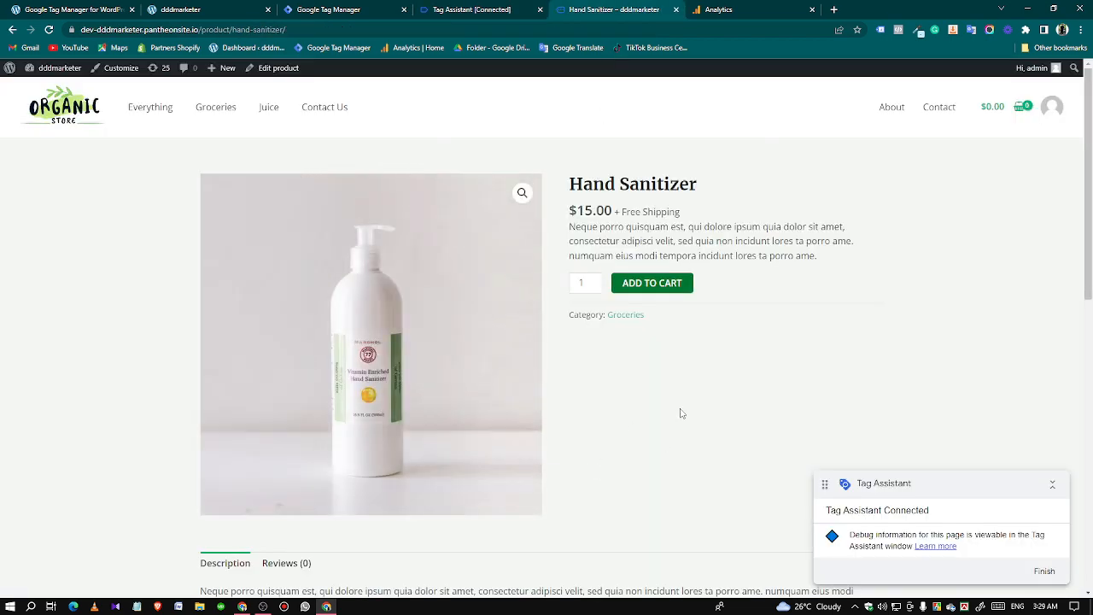
Switch to the WordPress admin and review the Google Tag Manager plugin's general and integration settings and the installed plugins.
left_click(68, 10)
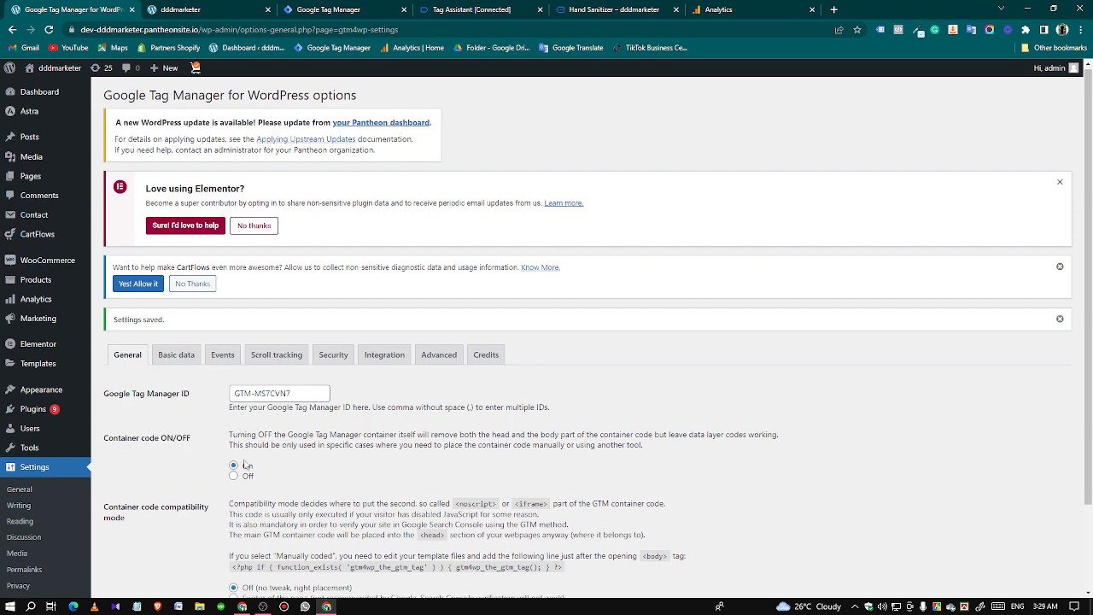
scroll(295, 424, "down", 2)
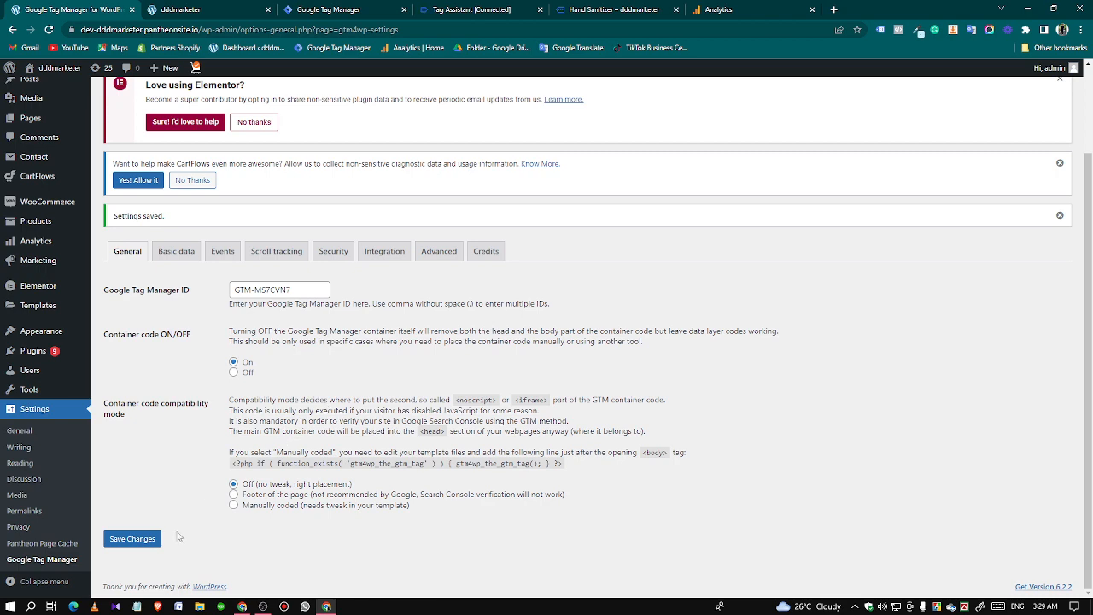
scroll(341, 472, "up", 2)
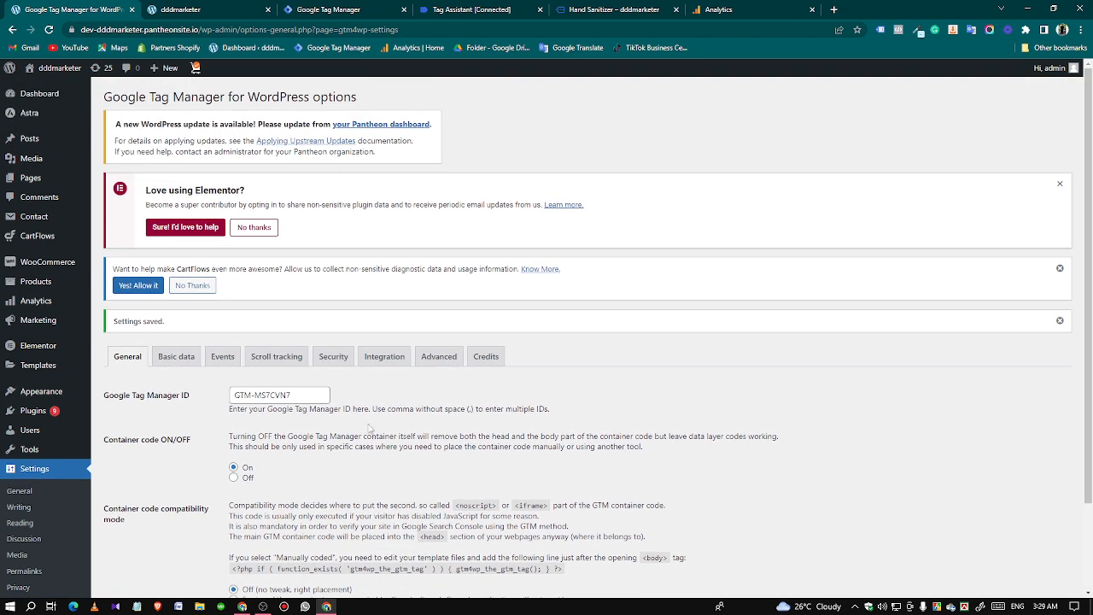
left_click(369, 358)
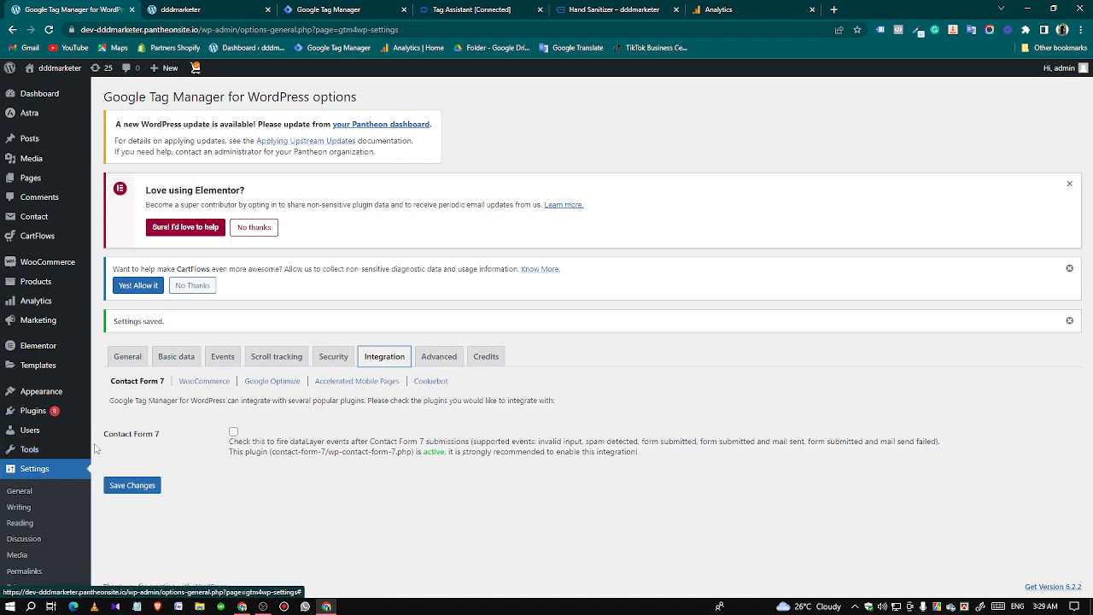
left_click(42, 416)
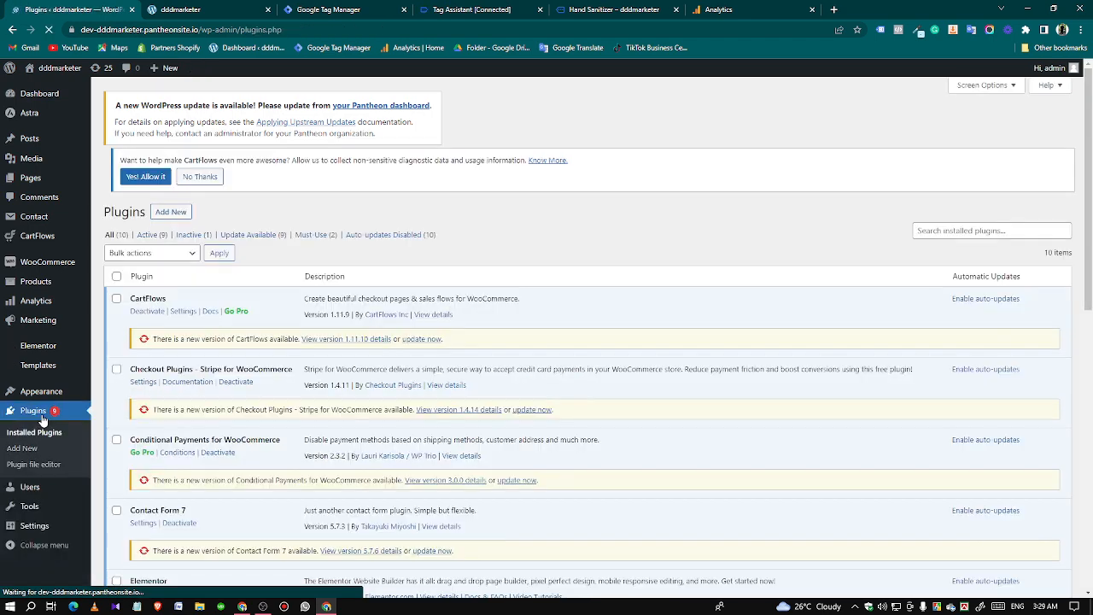
scroll(47, 504, "down", 1)
Enable Track enhanced e-commerce in the WooCommerce integration settings of Google Tag Manager for WordPress and save the changes.
mouse_move(46, 529)
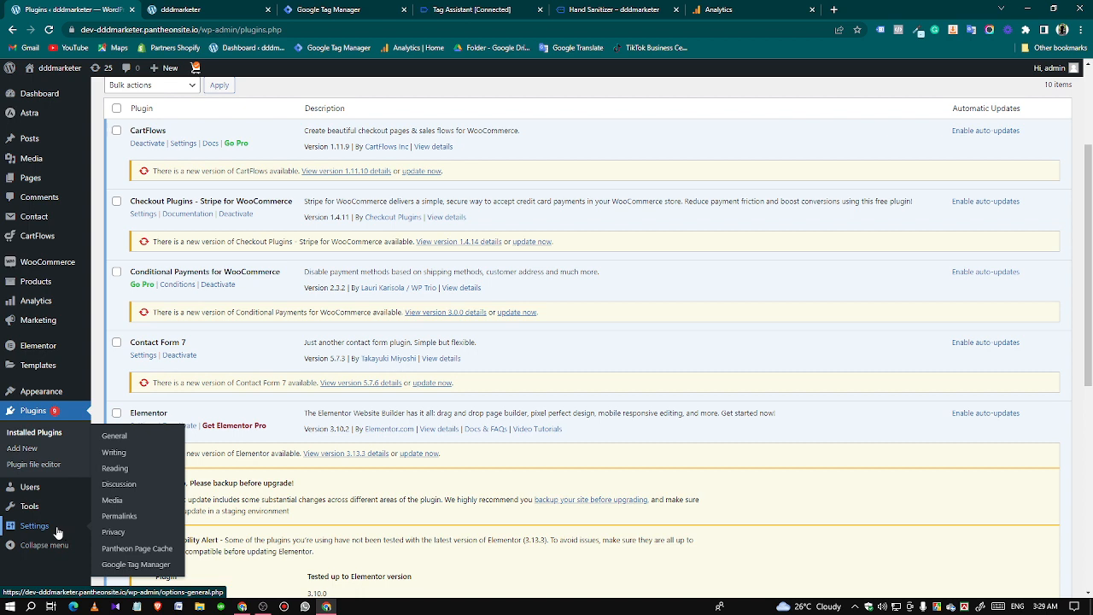
left_click(124, 564)
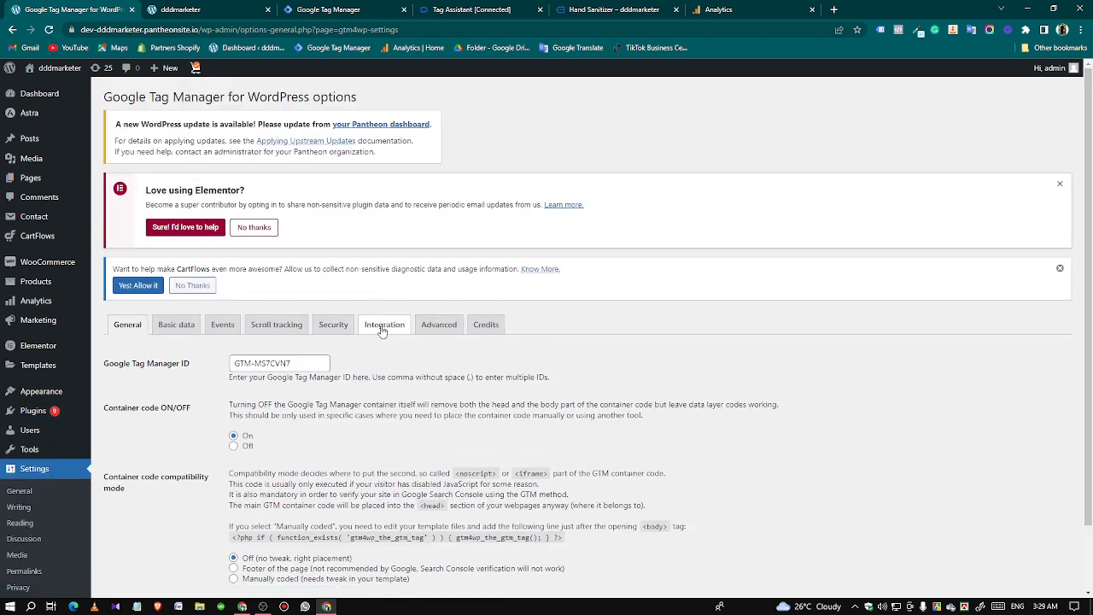
left_click(386, 331)
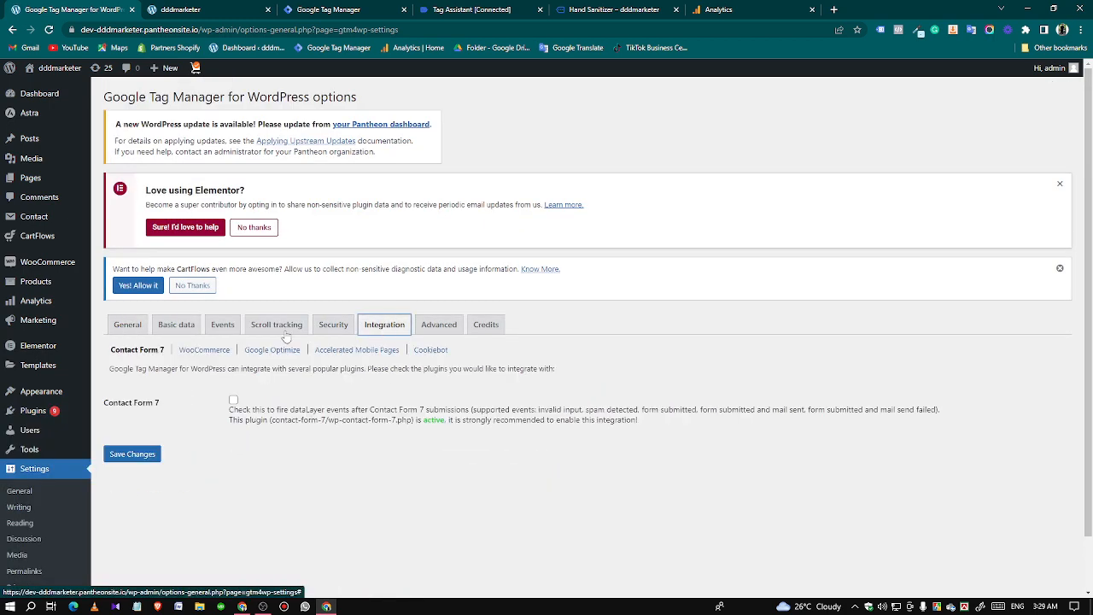
left_click(197, 354)
scroll(389, 387, "down", 2)
scroll(405, 389, "down", 1)
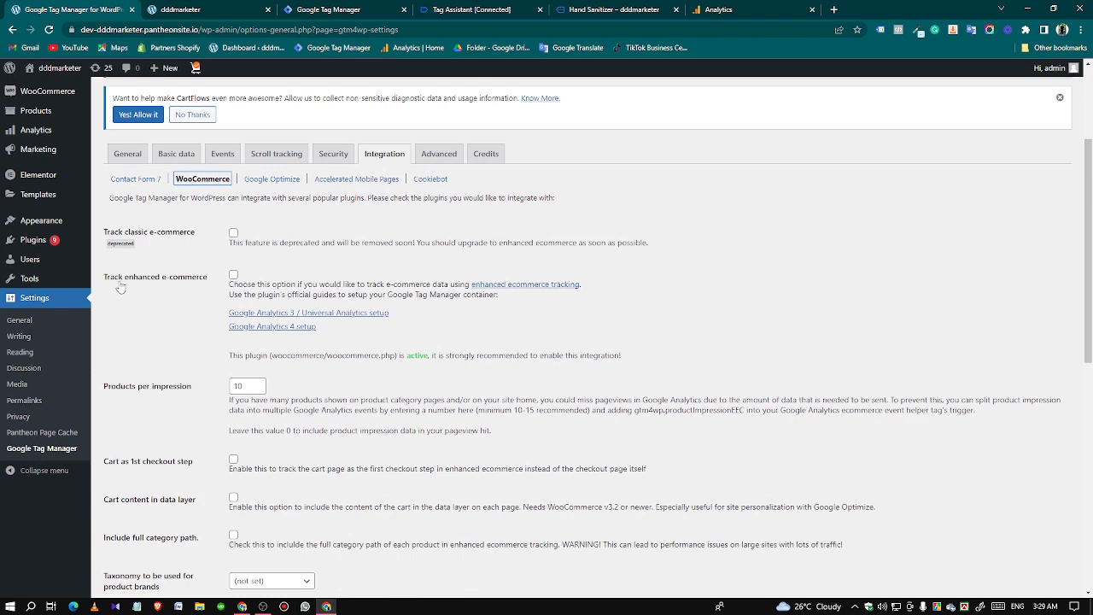
left_click(233, 275)
scroll(239, 358, "down", 2)
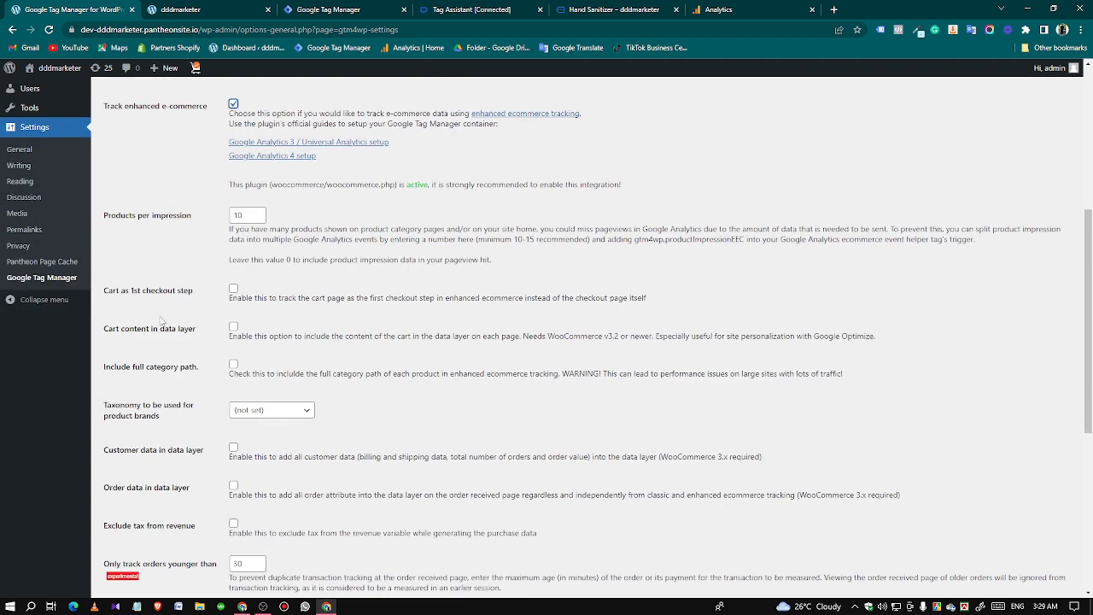
scroll(183, 466, "down", 2)
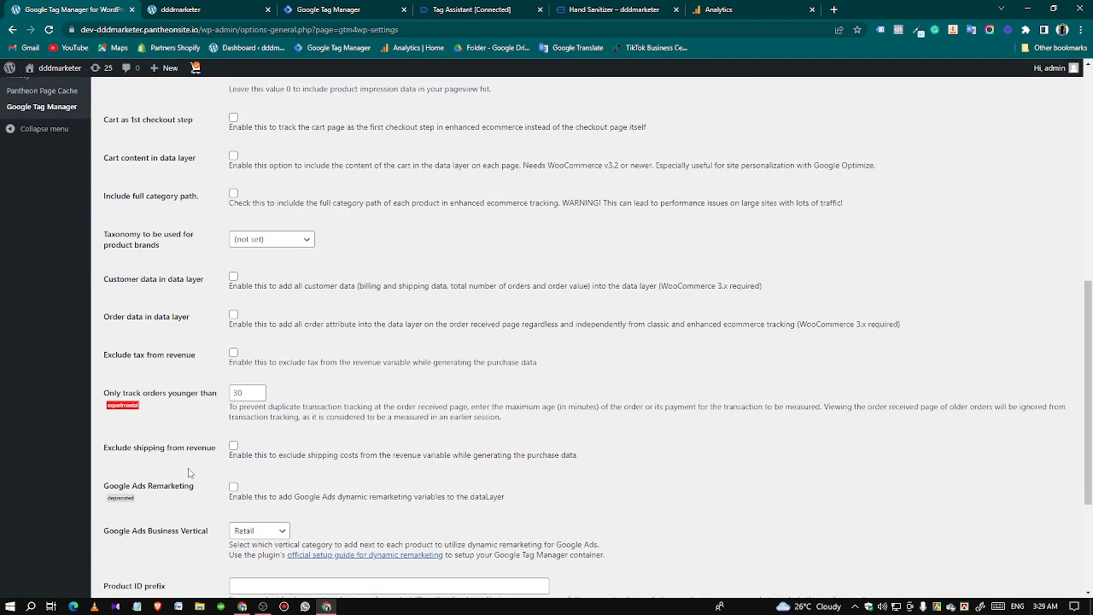
scroll(207, 184, "down", 2)
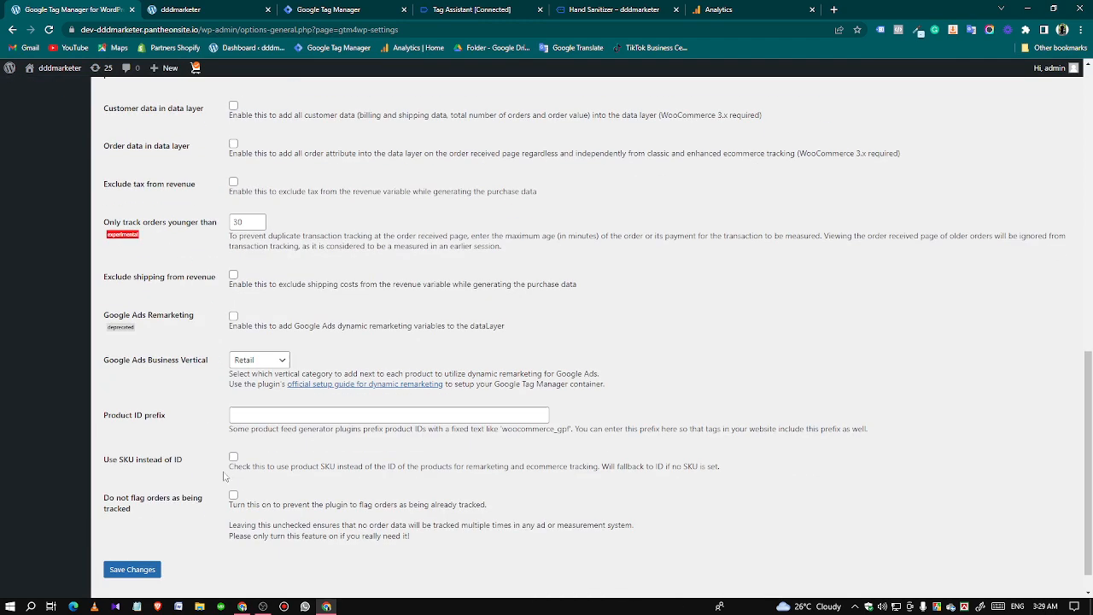
scroll(137, 564, "down", 1)
left_click(141, 539)
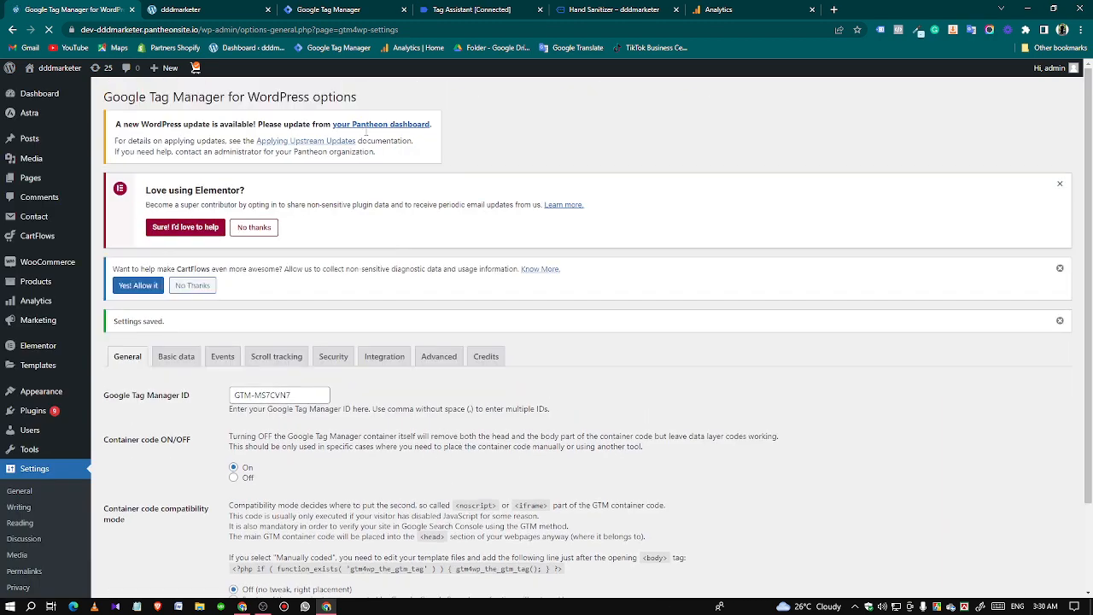
Switch to Tag Manager, preview the container again with Tag Assistant connected to the store, and continue to the debug summary.
left_click(358, 9)
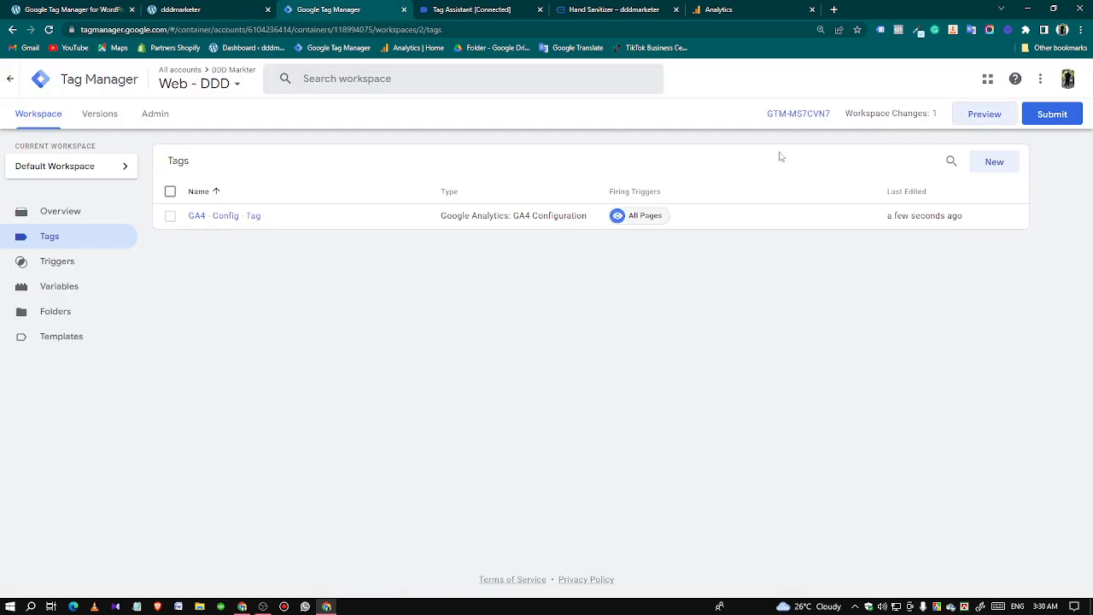
left_click(978, 122)
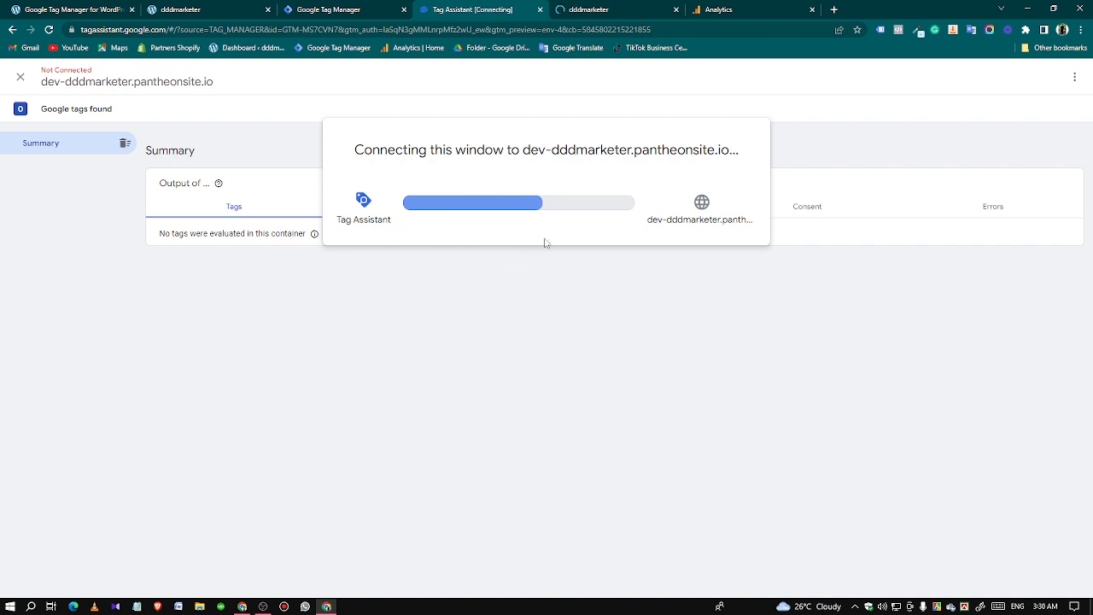
left_click(585, 9)
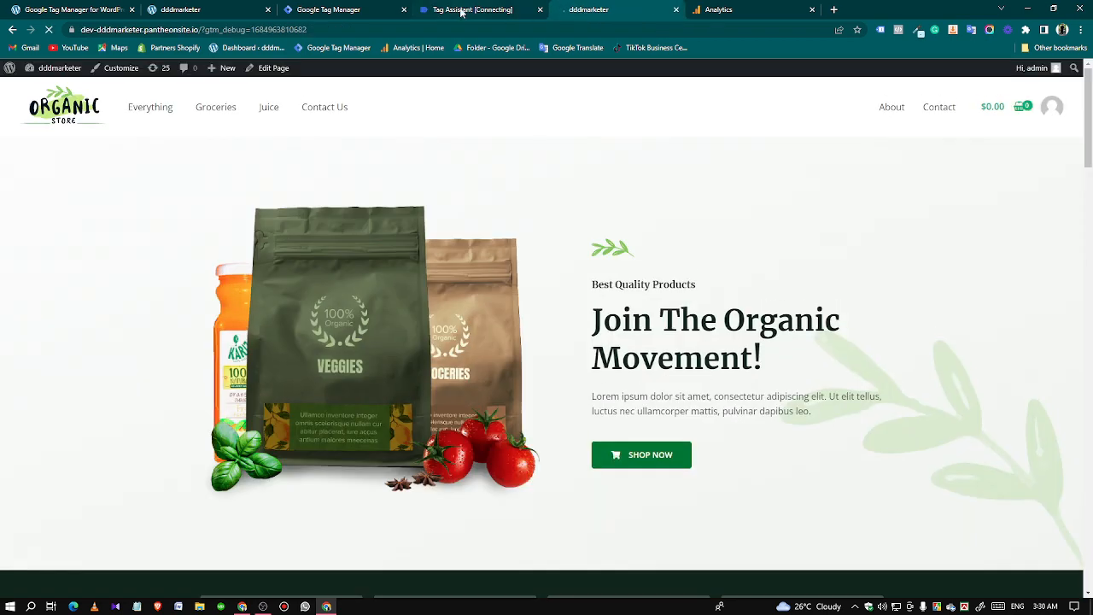
left_click(472, 9)
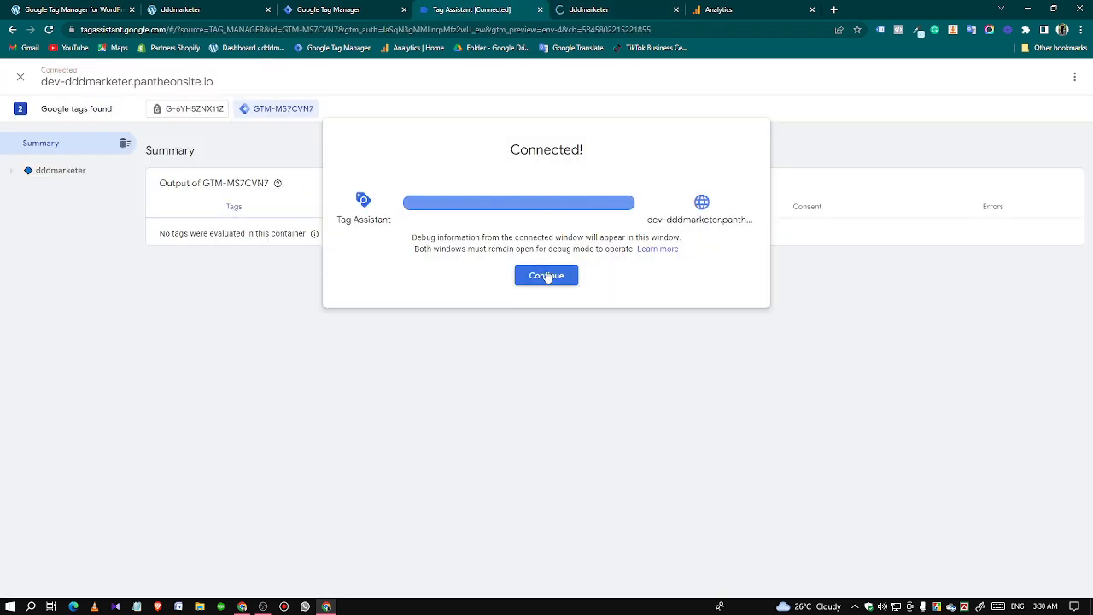
left_click(549, 275)
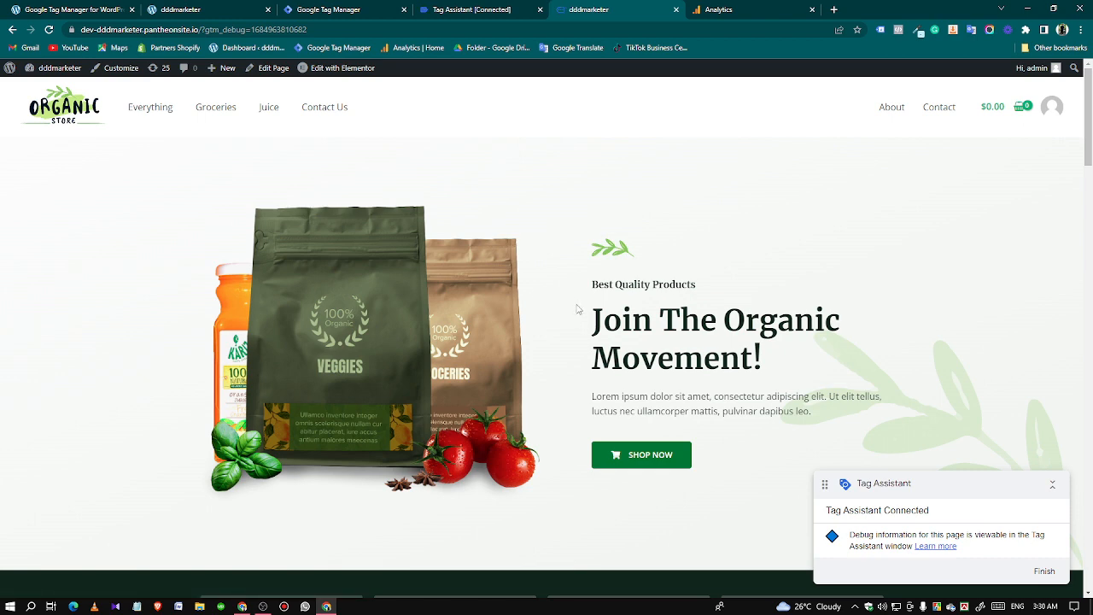
Open the Handpicked Red Chillies product page in the connected store and return to Tag Assistant to see its events.
scroll(538, 316, "down", 8)
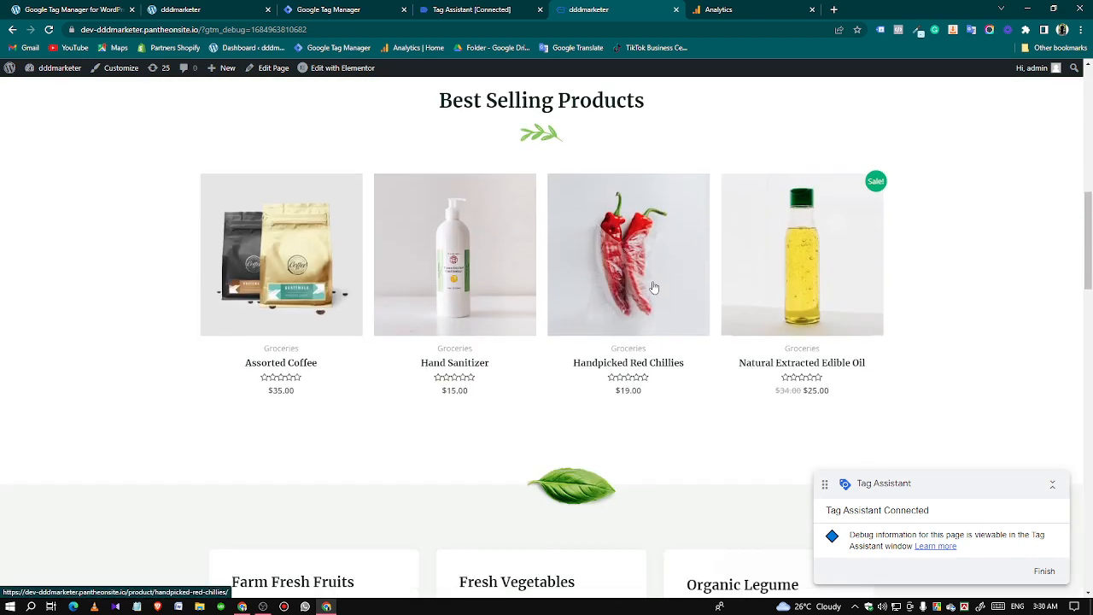
left_click(653, 288)
left_click(452, 10)
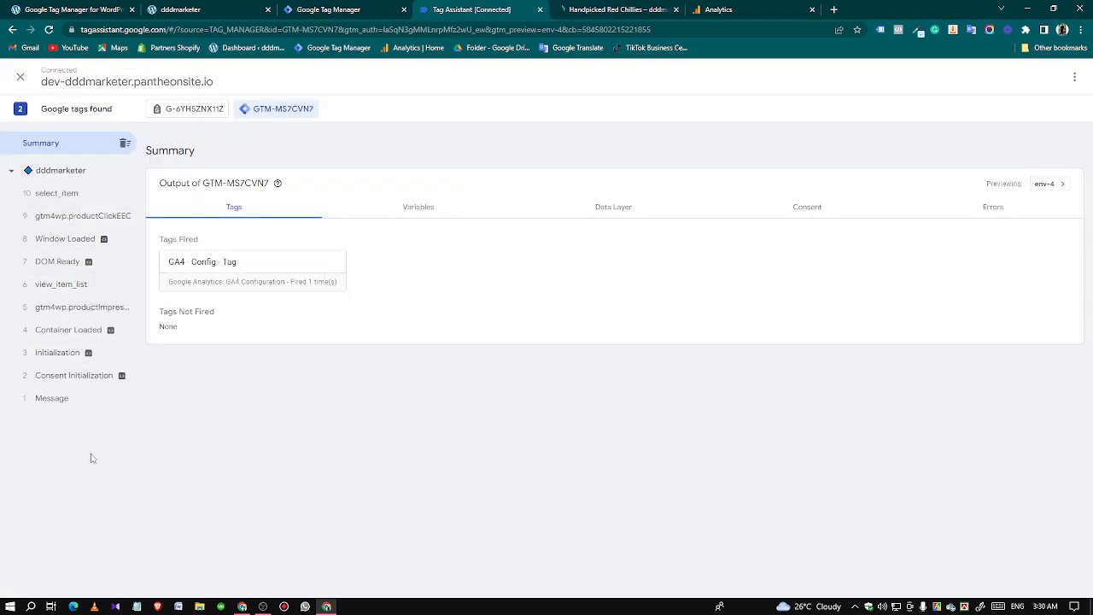
left_click(589, 10)
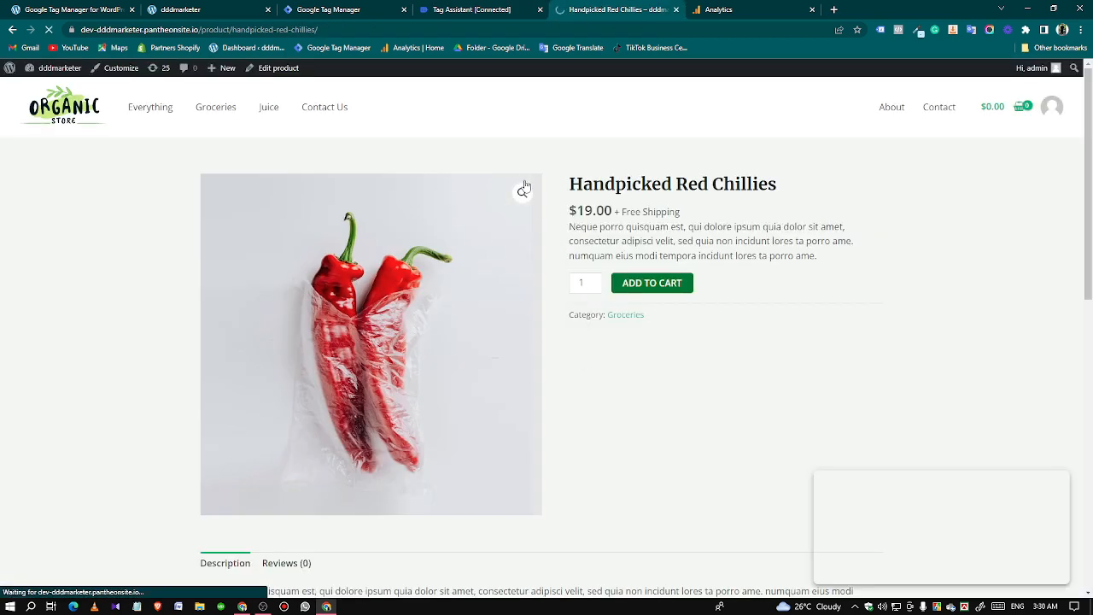
left_click(461, 9)
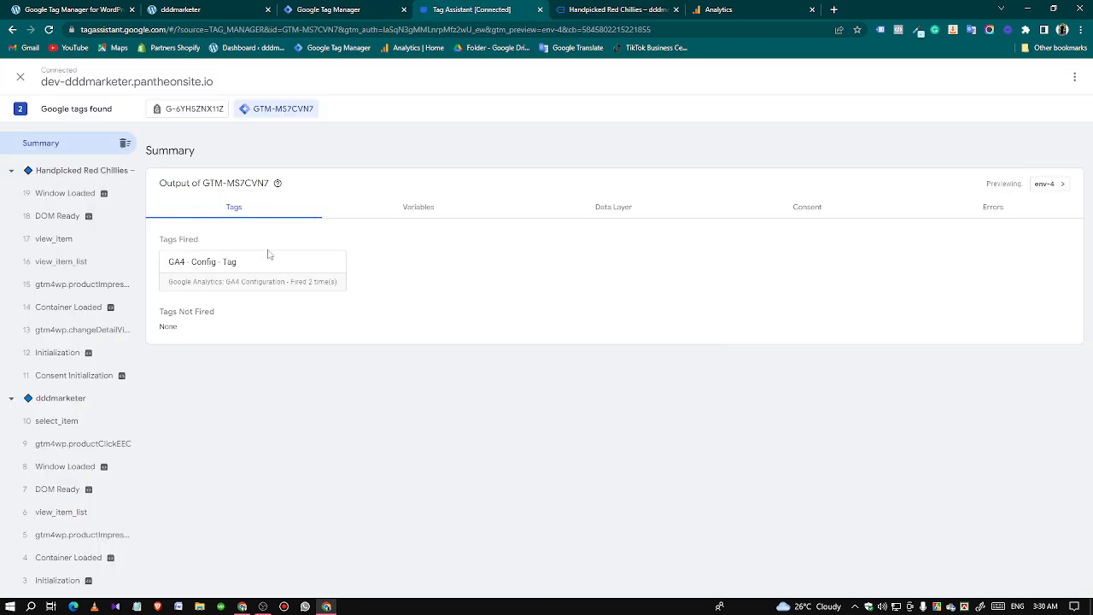
Examine the tags and data layer values of the view_item event recorded on the Handpicked Red Chillies page.
left_click(62, 249)
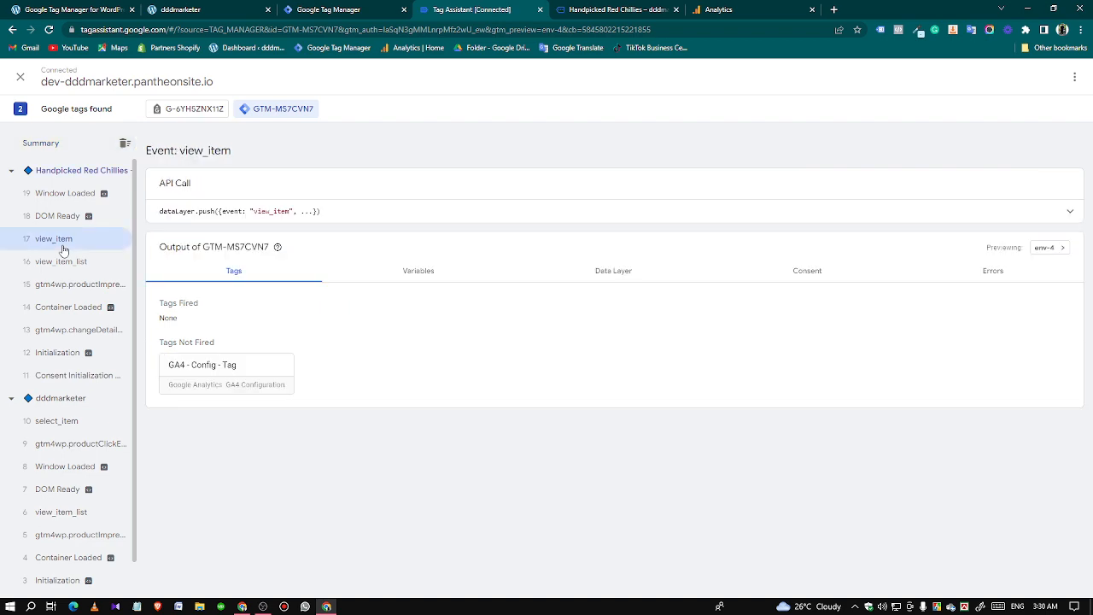
left_click(607, 275)
scroll(339, 429, "down", 7)
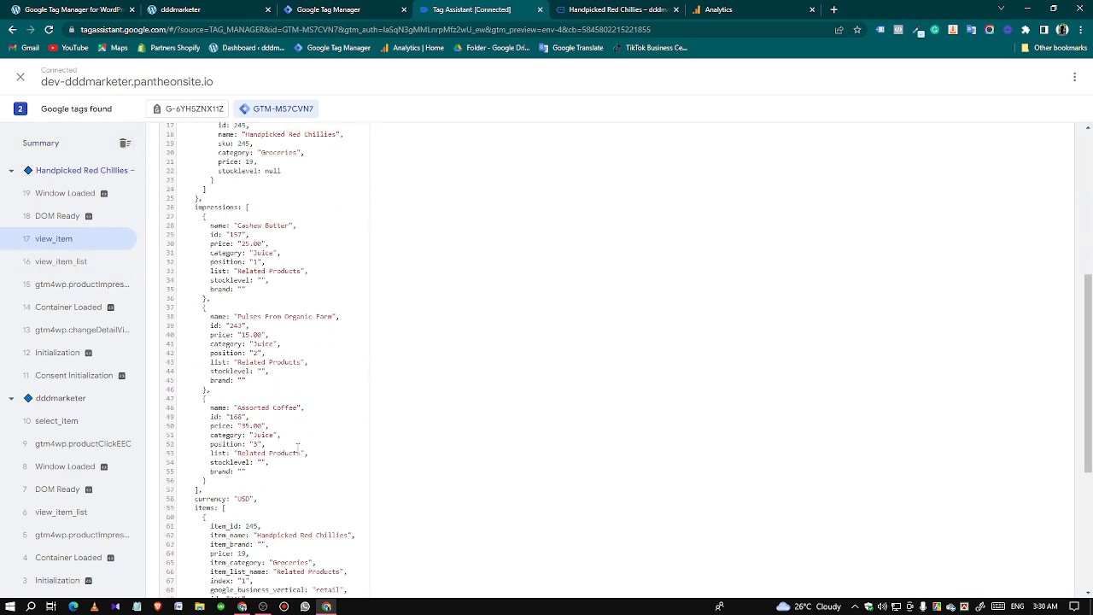
scroll(263, 519, "up", 7)
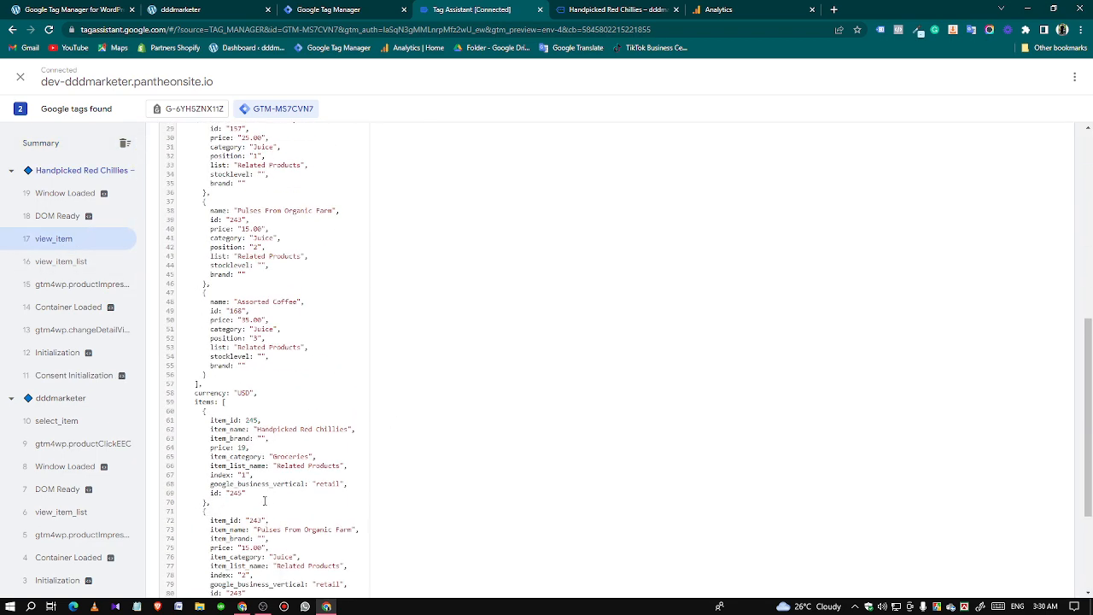
left_click_drag(180, 321, 278, 447)
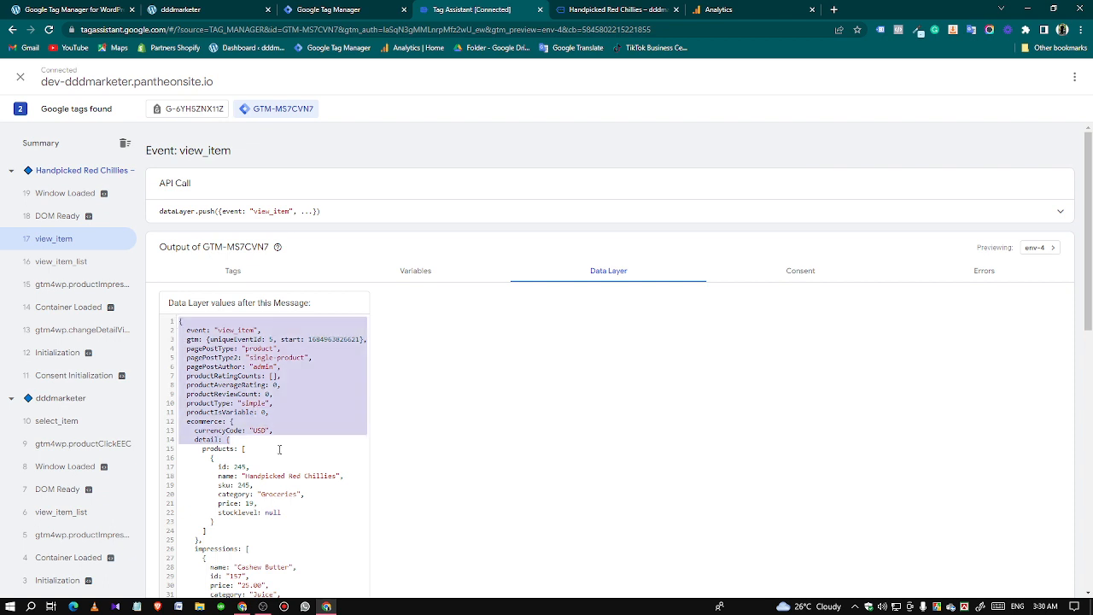
left_click(309, 476)
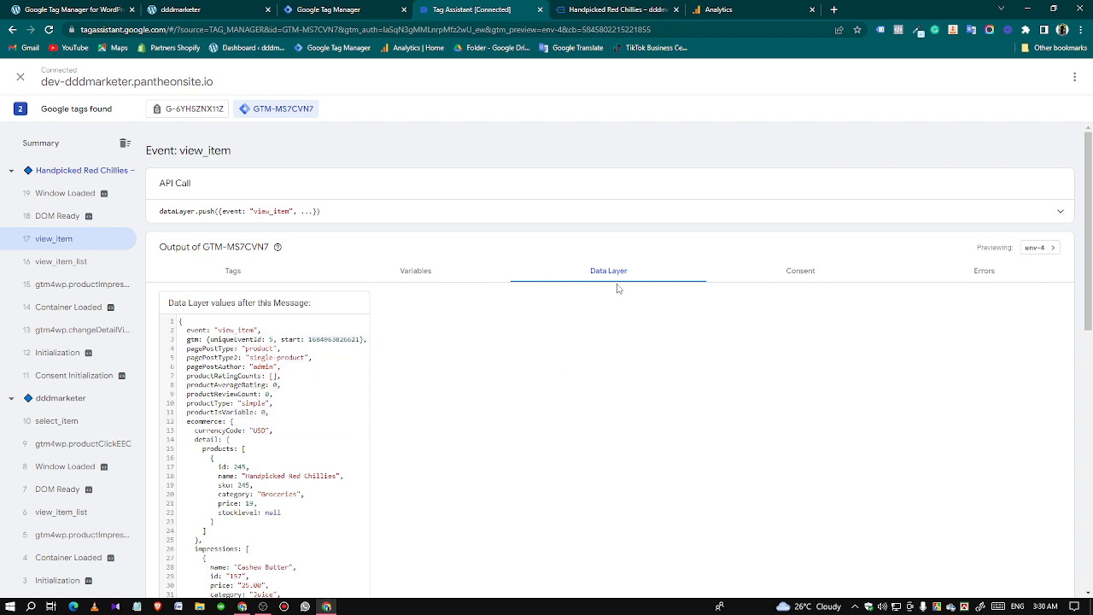
left_click(237, 270)
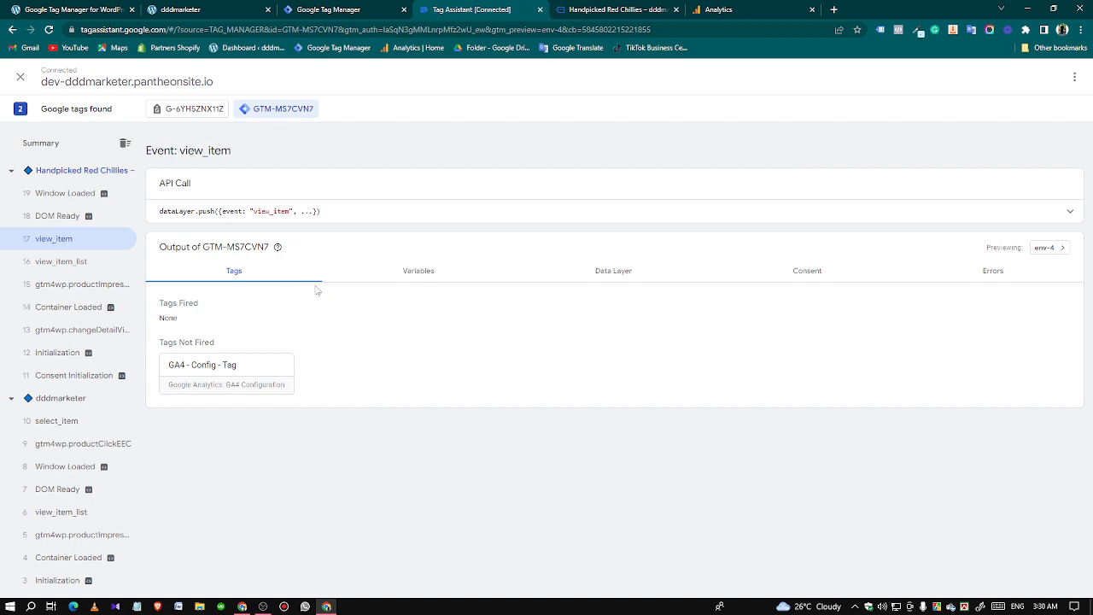
left_click(593, 280)
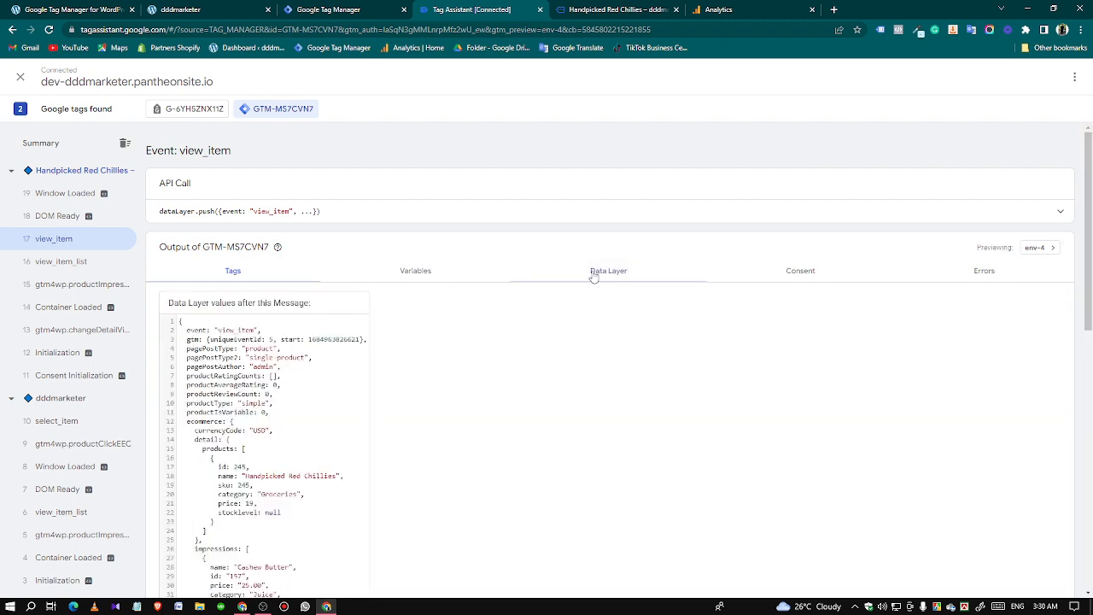
scroll(168, 414, "down", 3)
scroll(168, 413, "down", 4)
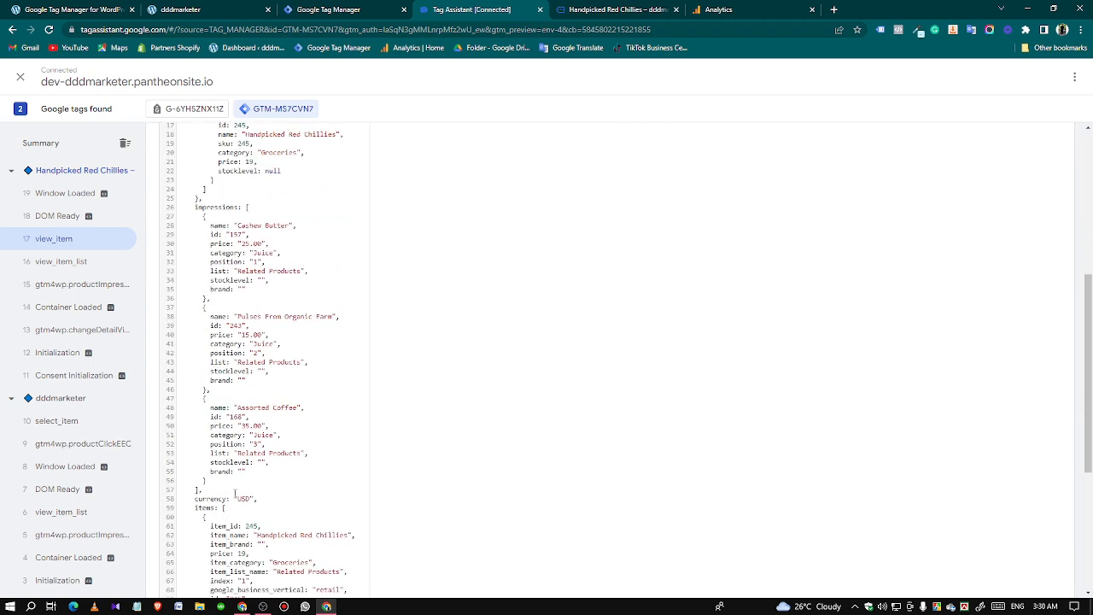
scroll(250, 357, "down", 2)
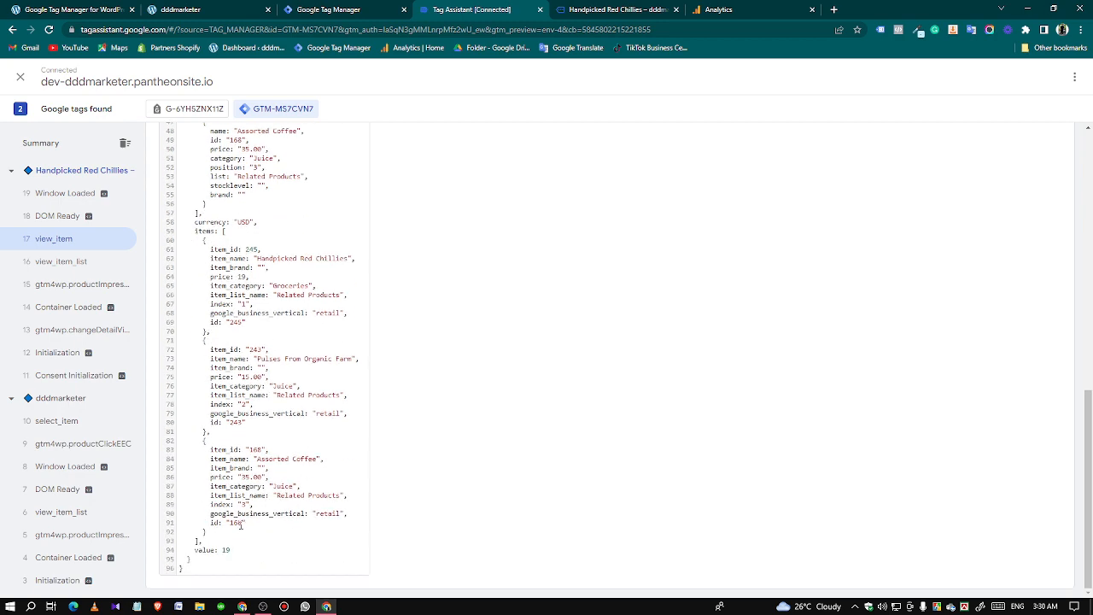
scroll(241, 525, "up", 8)
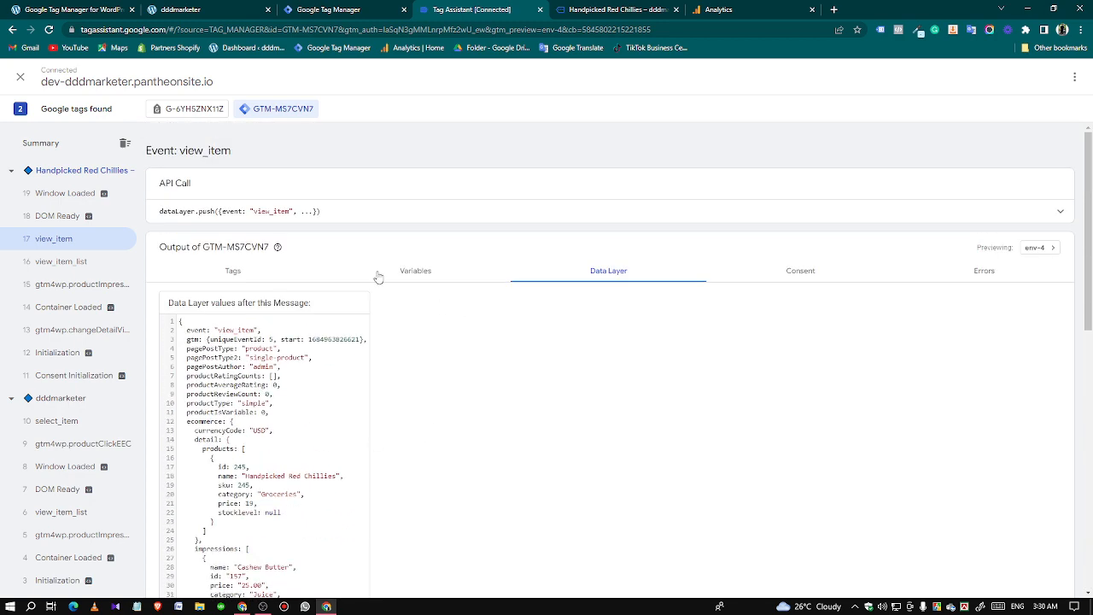
Search Google in a new tab for "google analytics 4 recommended events" and open the Google Analytics 4 Properties developer reference on recommended events.
left_click(833, 10)
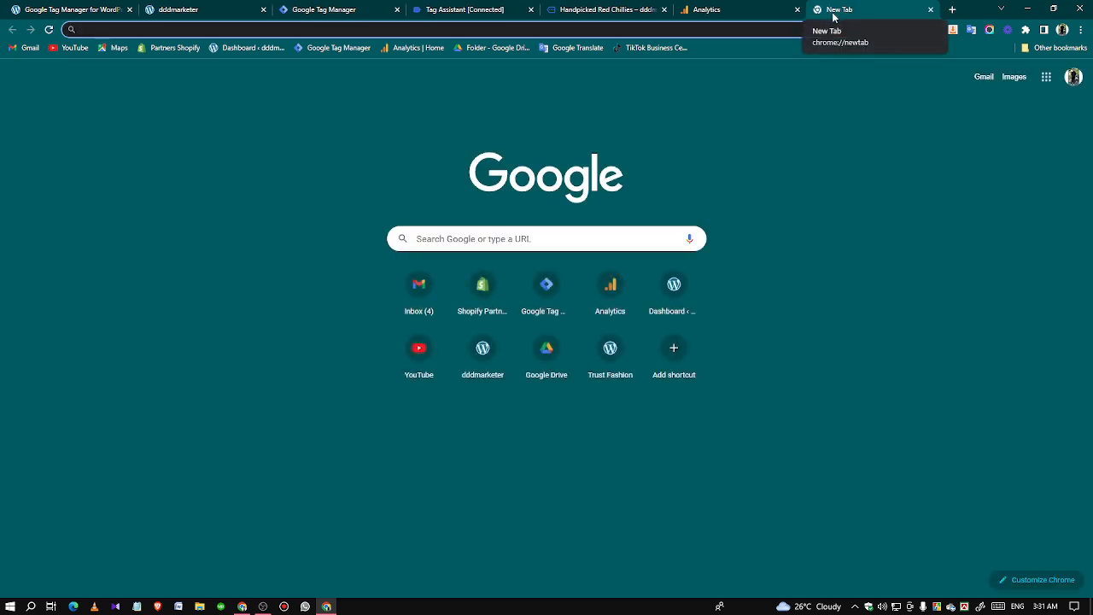
type("google")
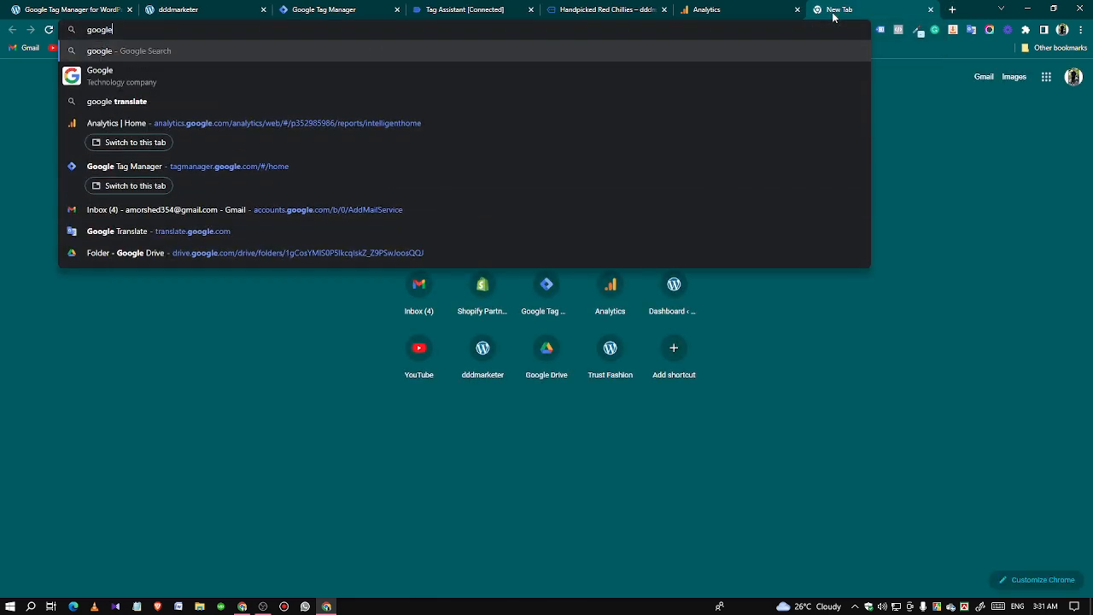
type(" analytic")
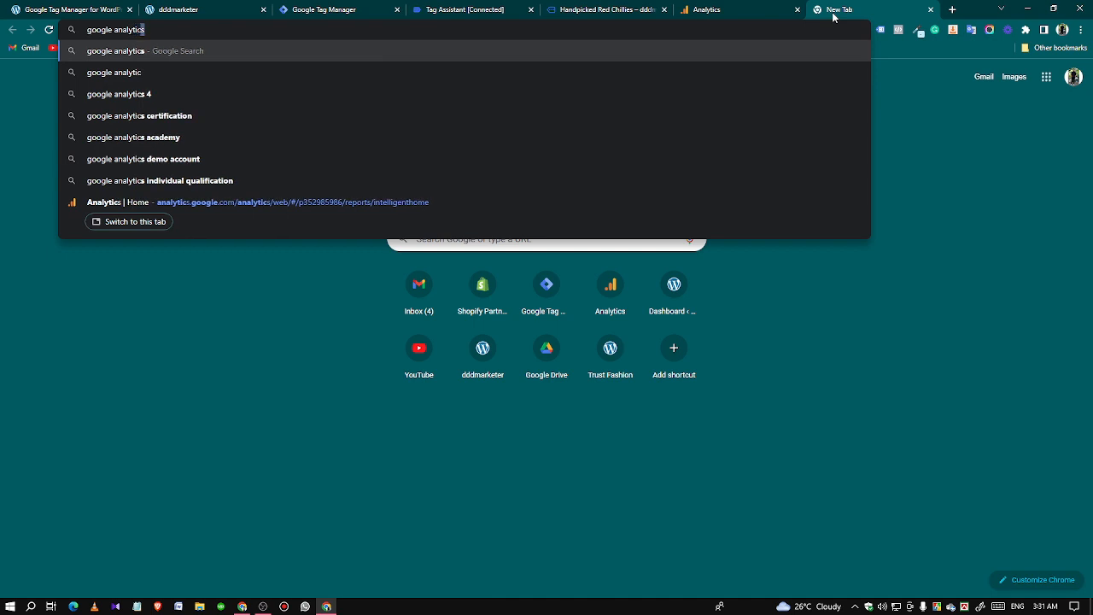
type("s 4 recomme")
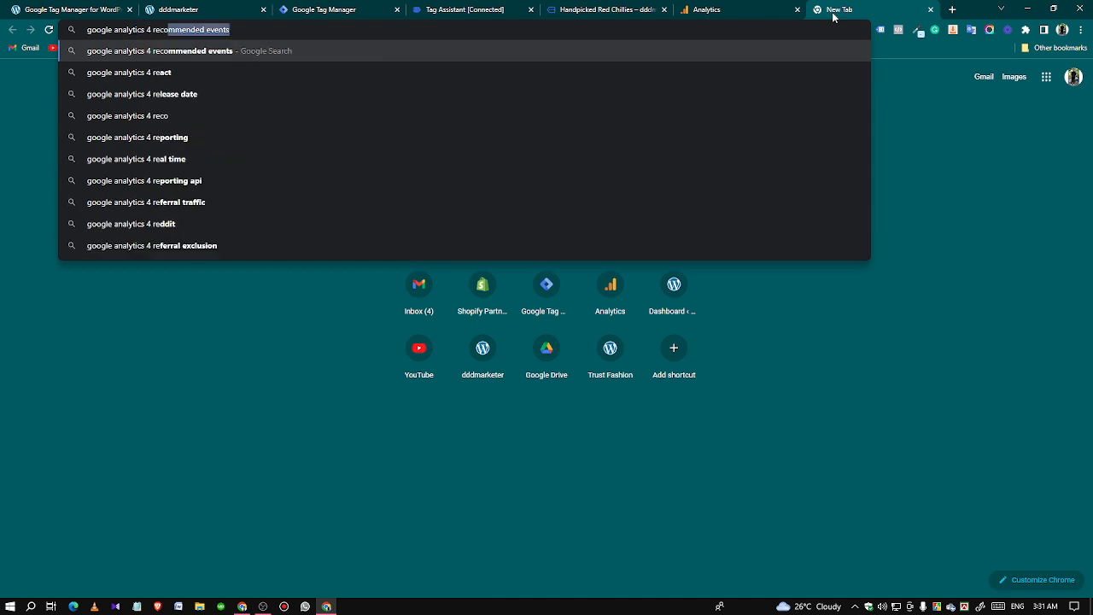
left_click(259, 52)
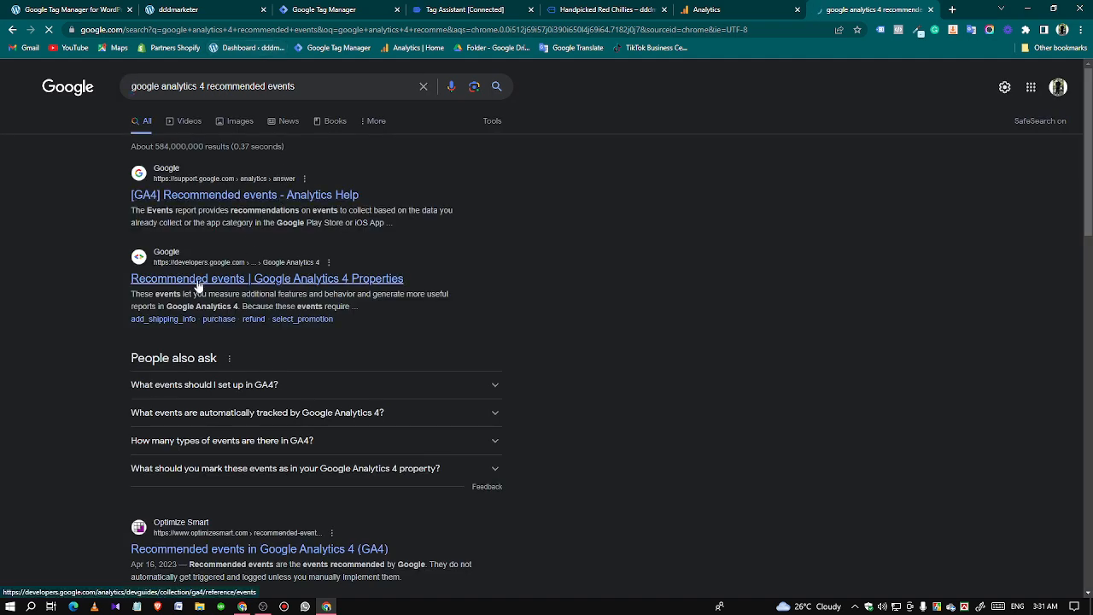
left_click(197, 279)
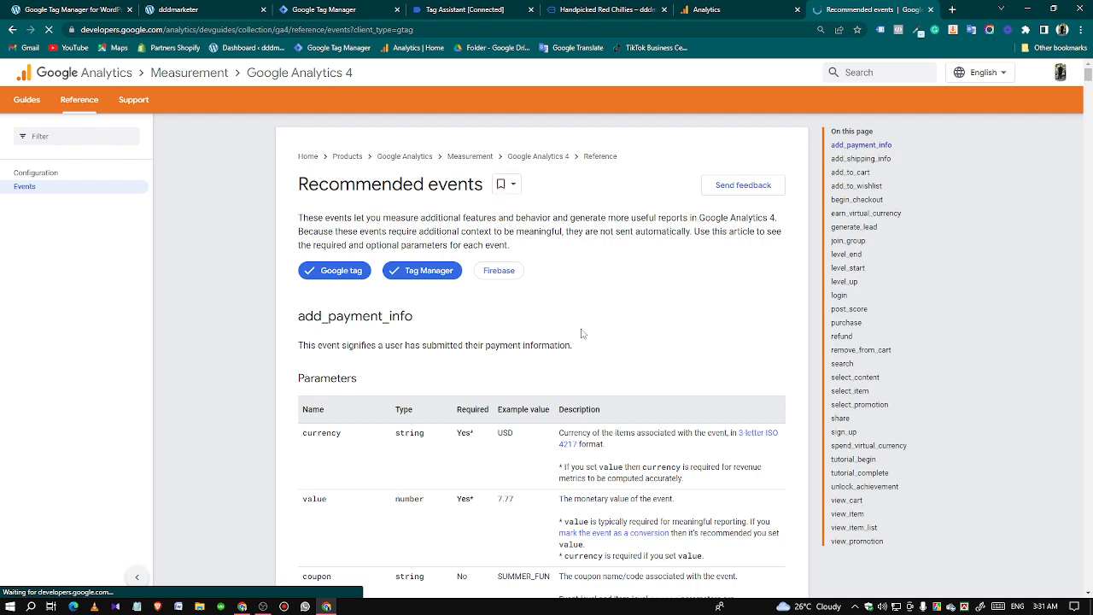
Find the view_item event in the recommended events reference and check its currency, value and items parameters.
scroll(725, 361, "down", 2)
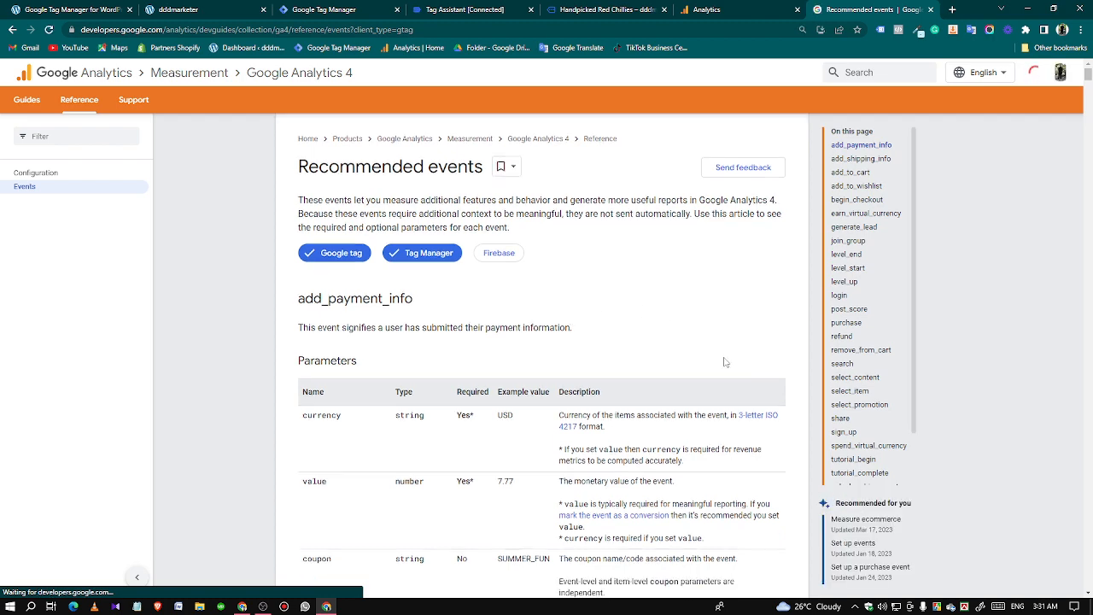
scroll(577, 405, "down", 4)
scroll(636, 430, "up", 6)
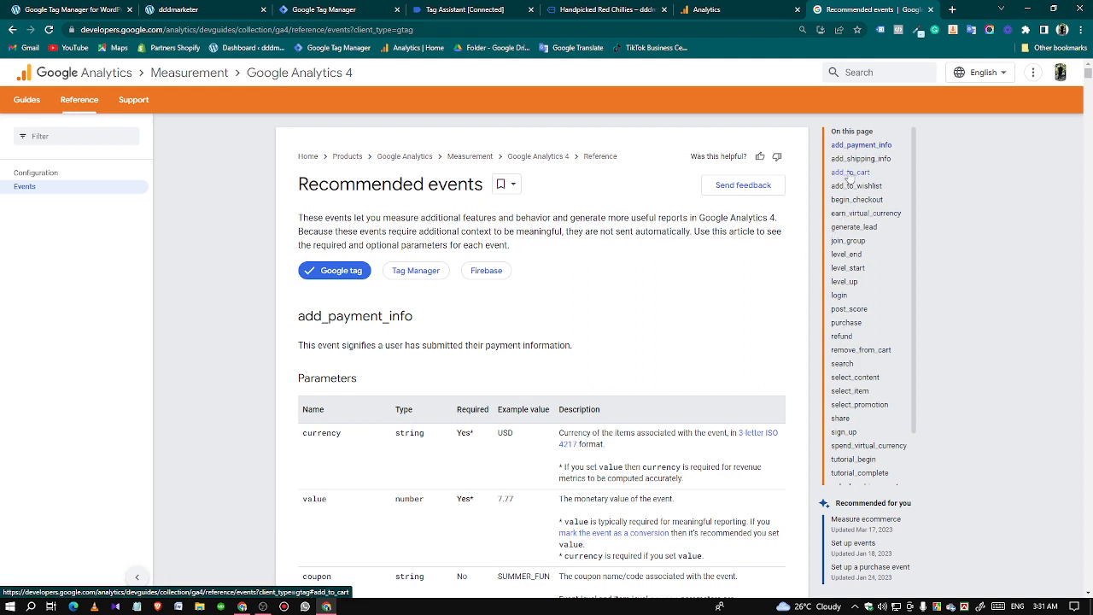
scroll(858, 444, "down", 1)
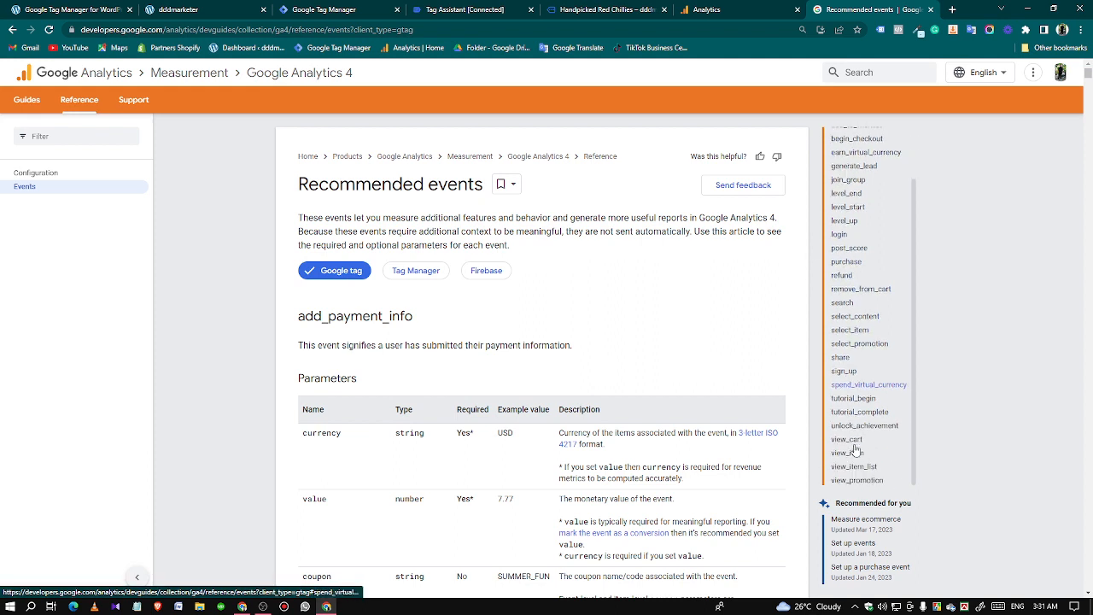
left_click(848, 452)
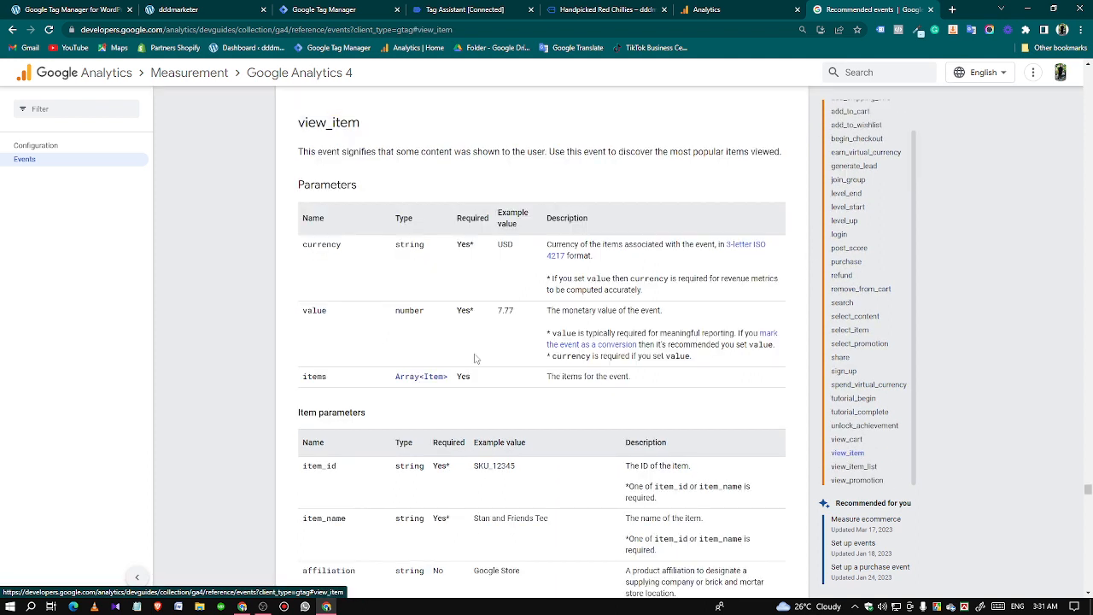
left_click_drag(301, 247, 342, 246)
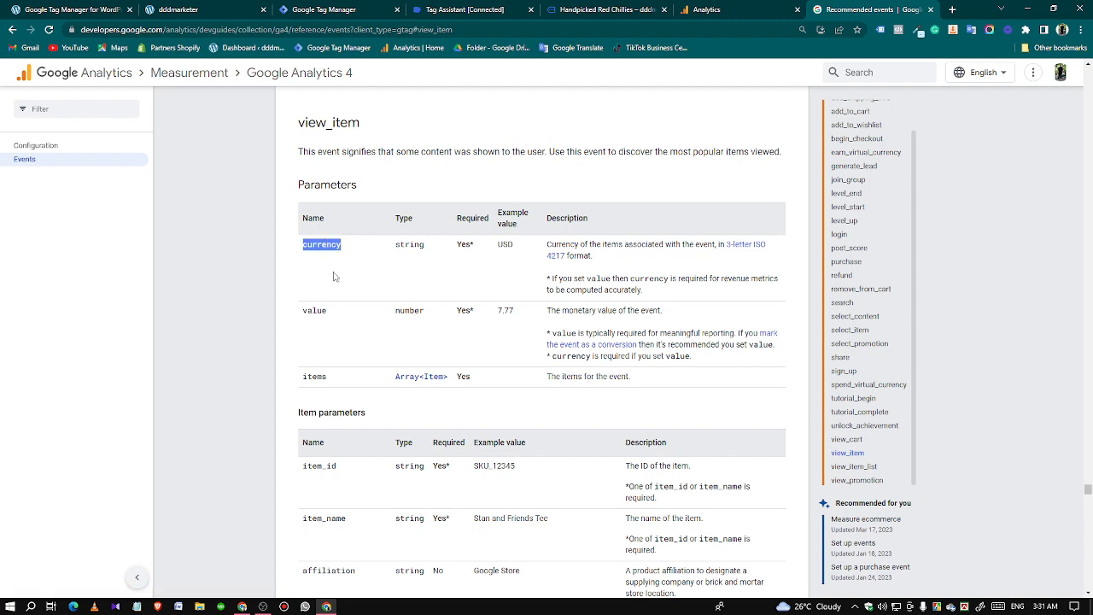
left_click_drag(304, 313, 338, 340)
left_click_drag(304, 381, 333, 386)
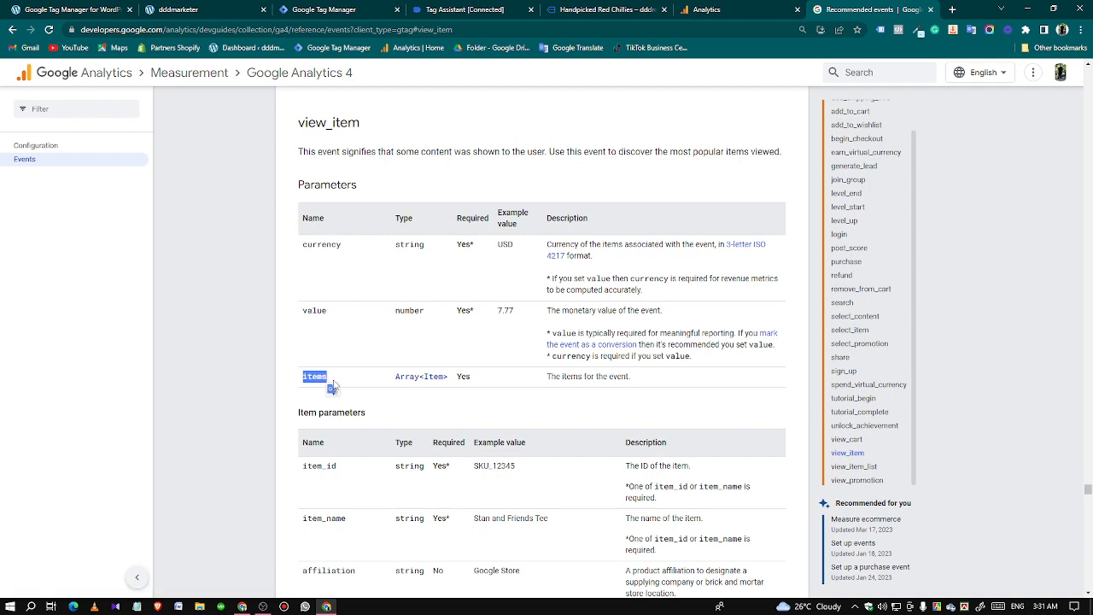
left_click(226, 355)
scroll(515, 280, "up", 5)
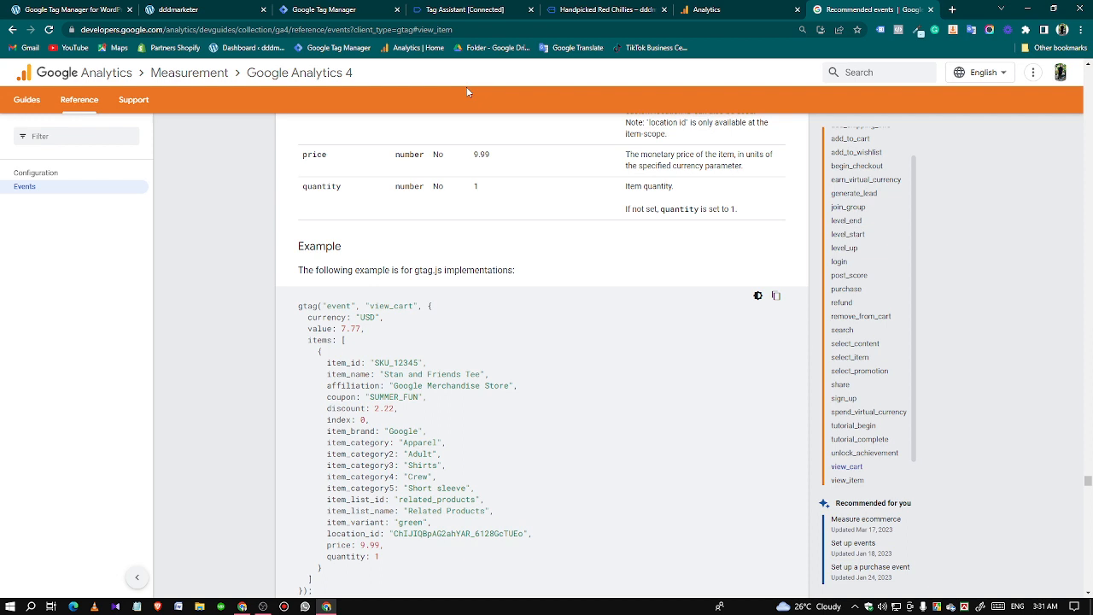
Switch to Tag Manager and start a new user-defined variable of the Data Layer Variable type.
left_click(455, 15)
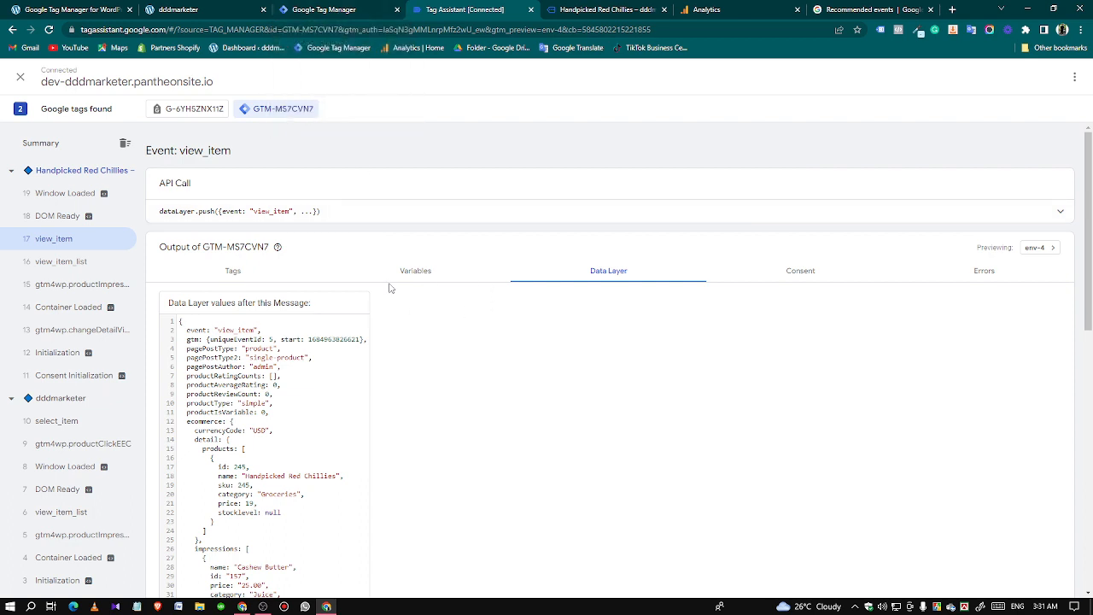
left_click(324, 9)
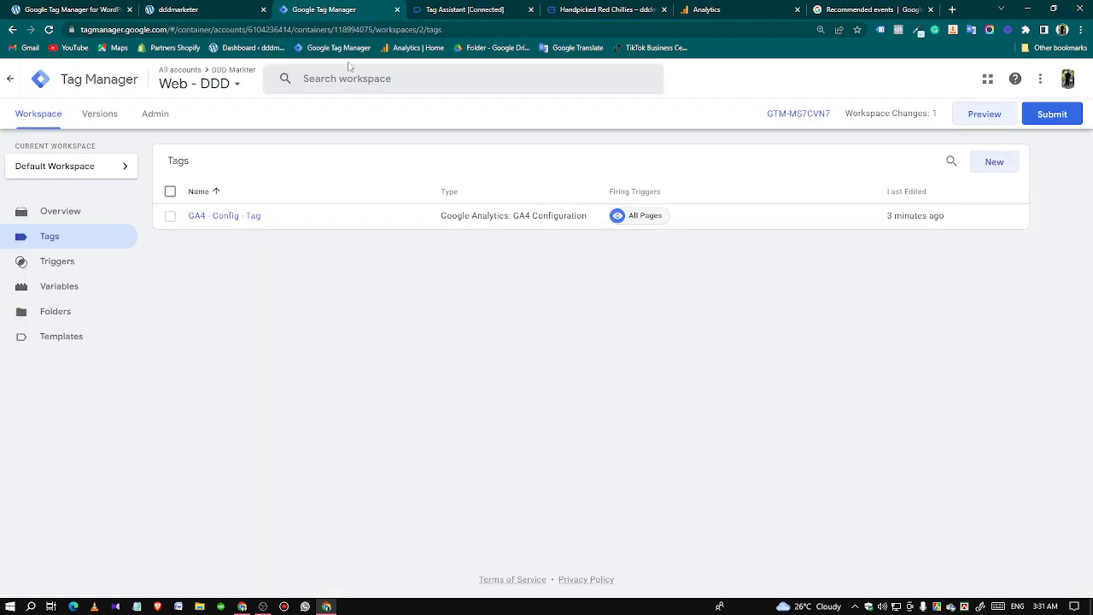
left_click(72, 296)
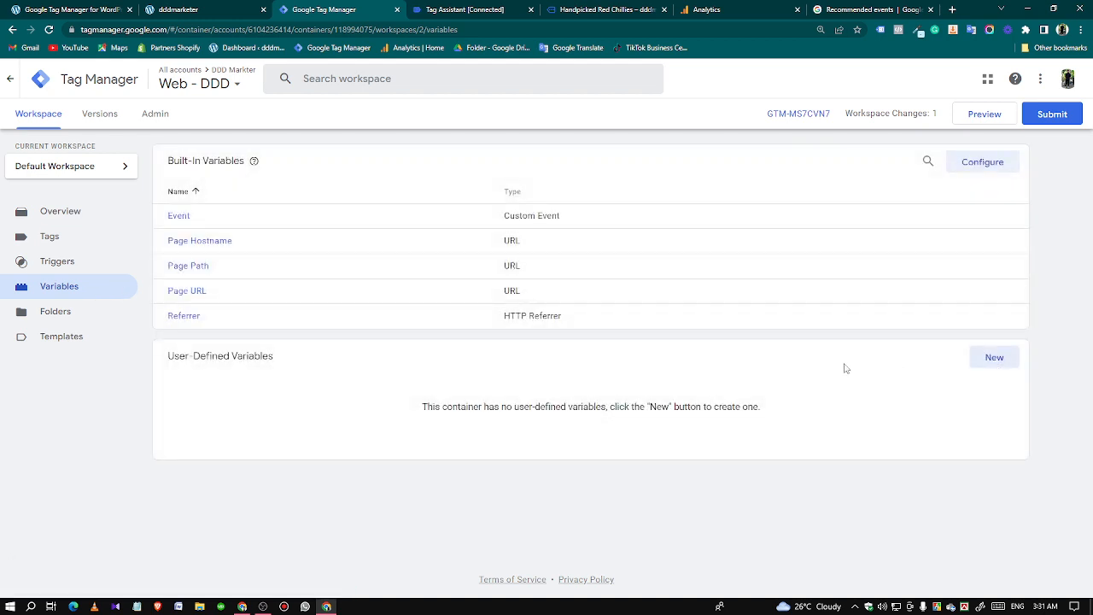
left_click(975, 362)
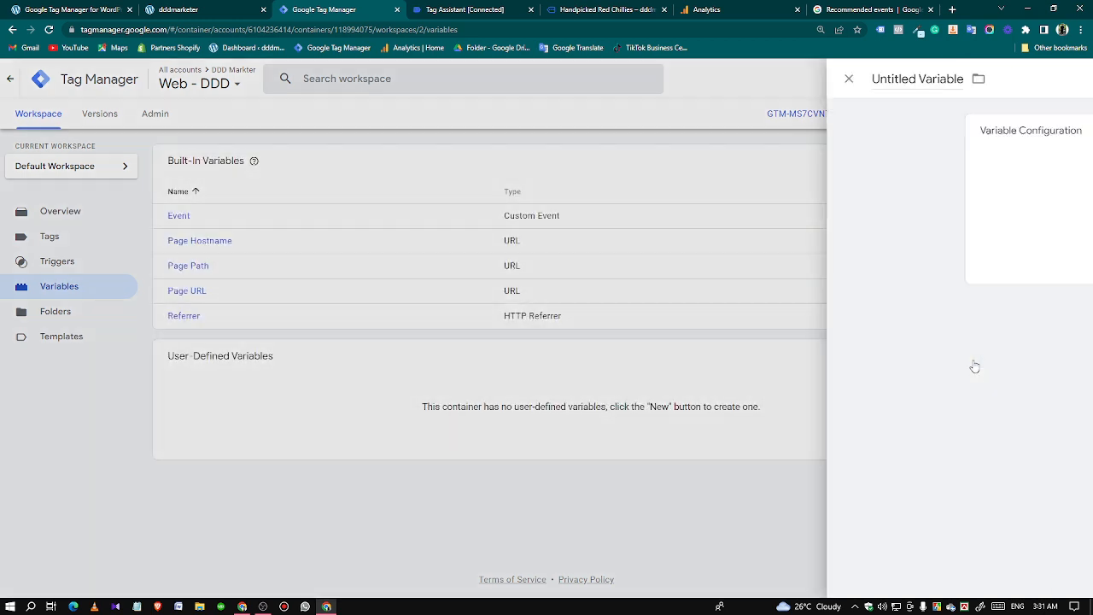
left_click(474, 234)
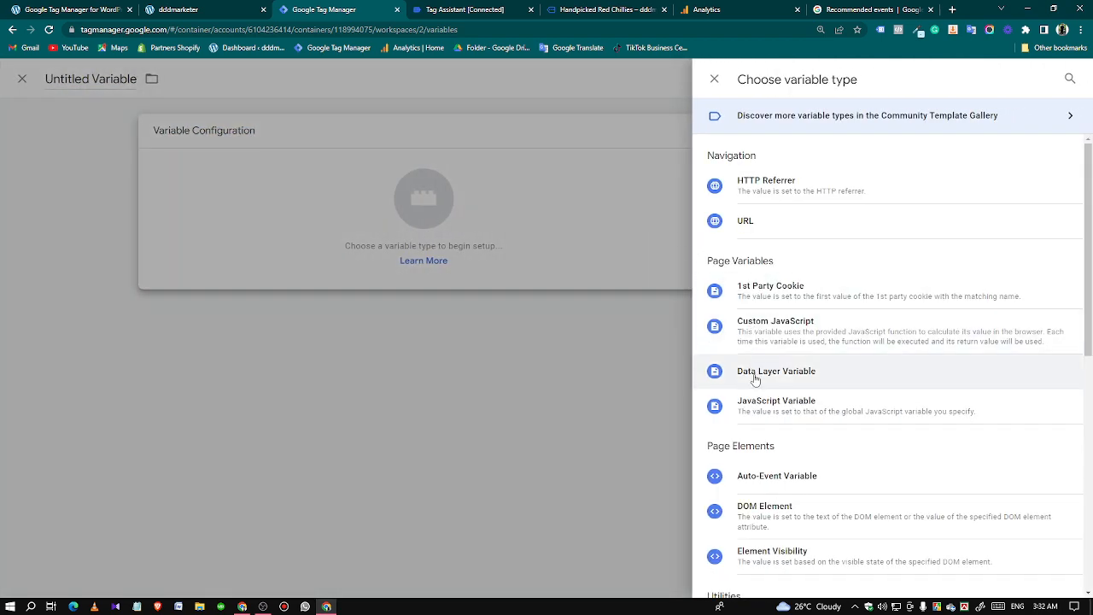
left_click(755, 373)
left_click(406, 255)
type("T")
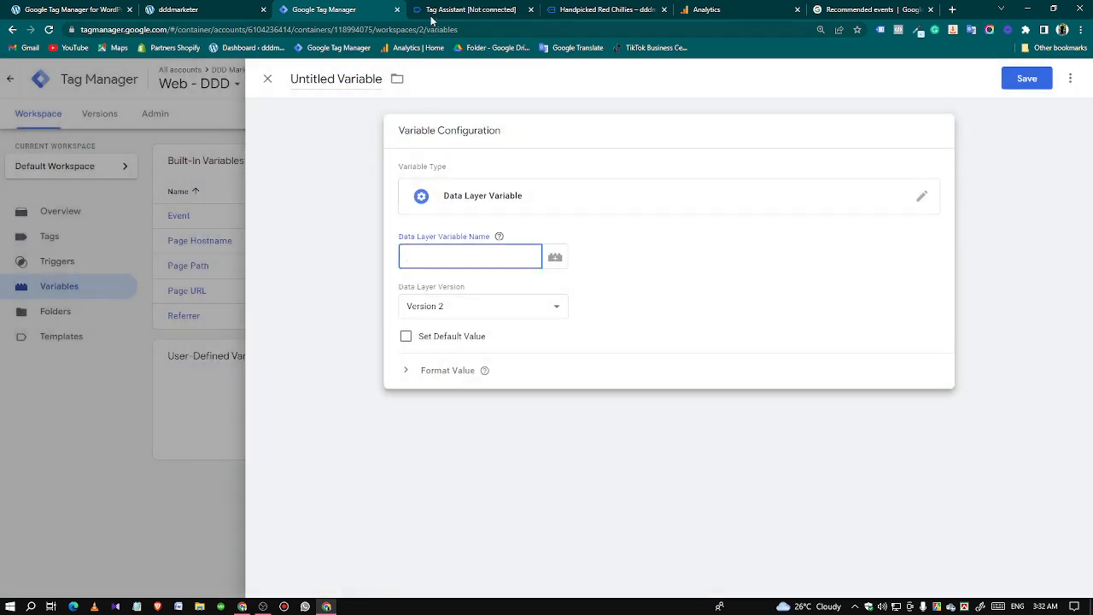
Set the Data Layer Variable Name to ecommerce.items, copying both keys from the view_item API call in Tag Assistant.
left_click(435, 11)
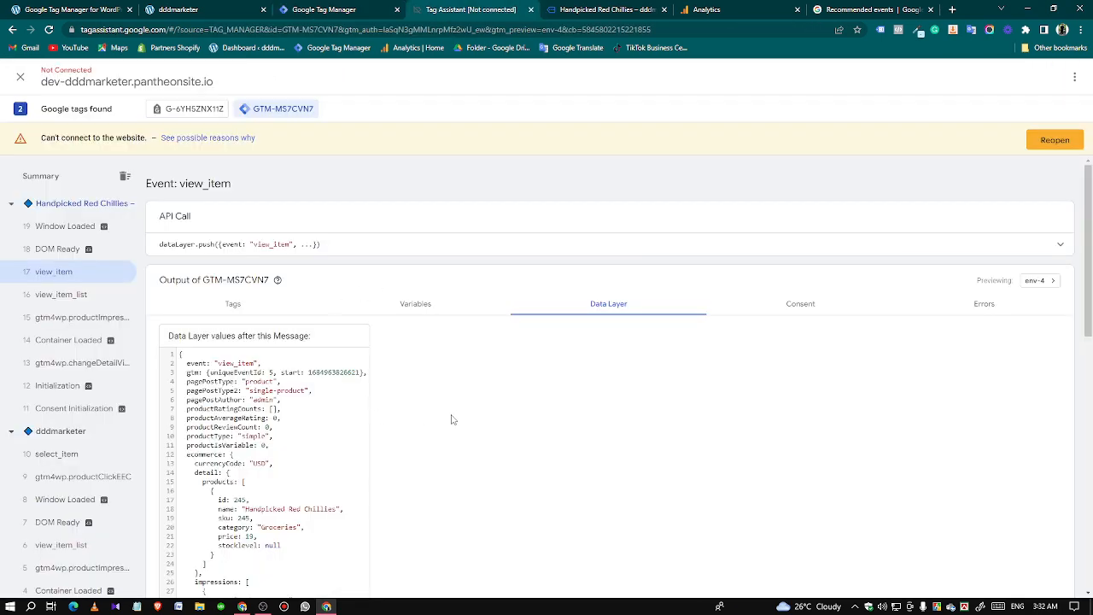
left_click(594, 245)
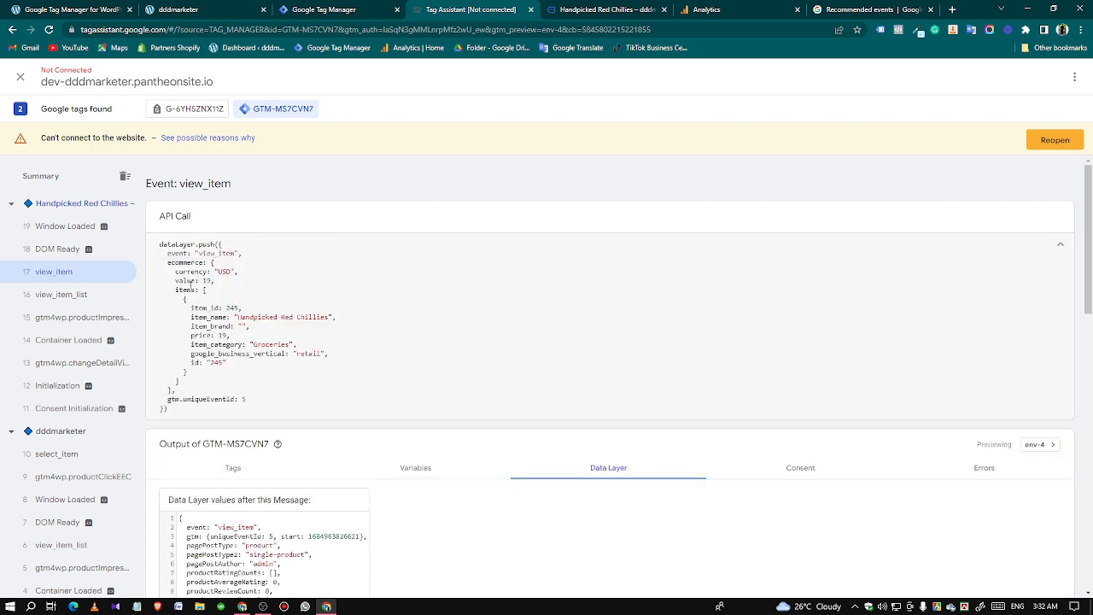
double_click(186, 262)
right_click(185, 261)
left_click(197, 271)
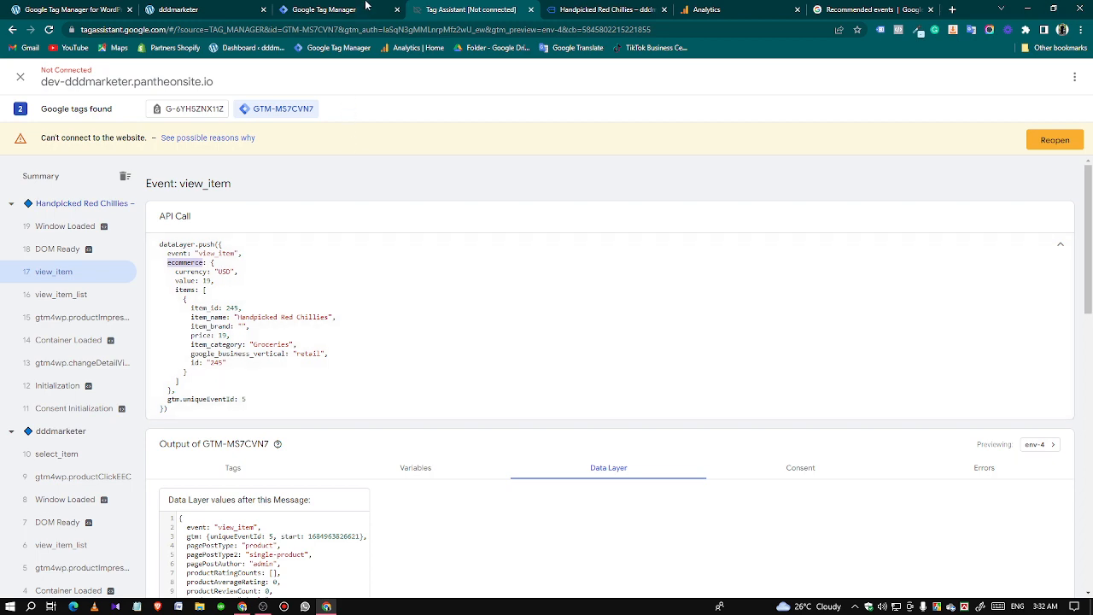
left_click(325, 10)
key("ctrl+v")
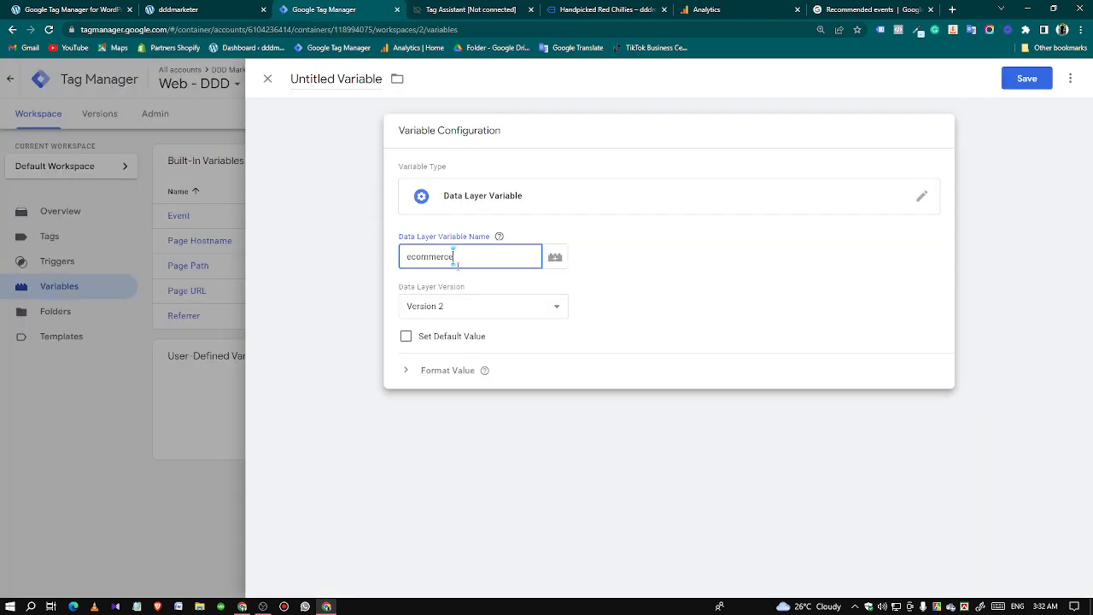
left_click(479, 6)
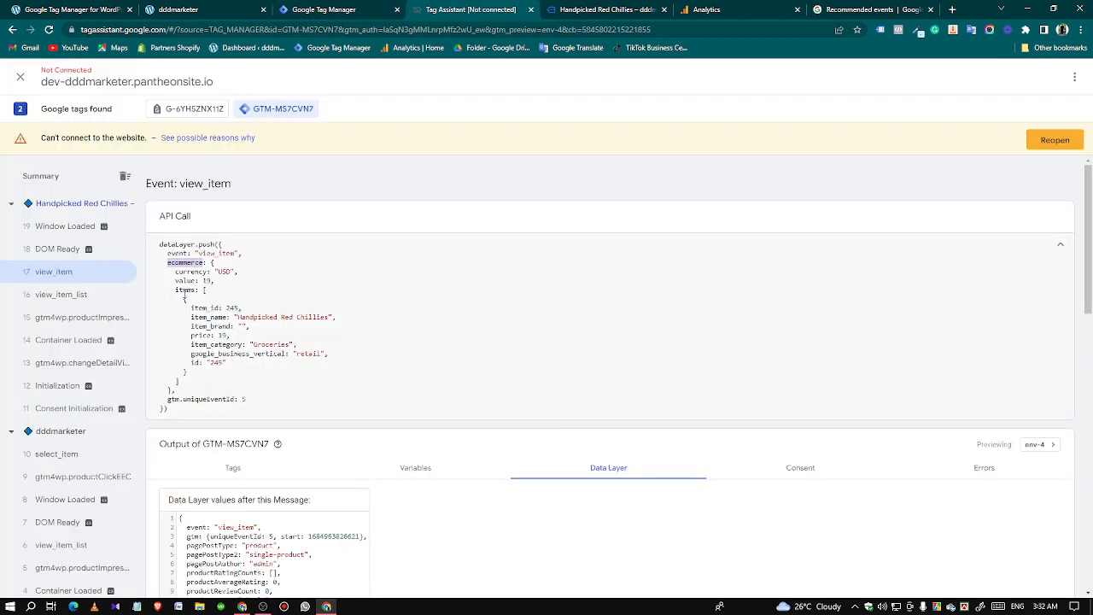
double_click(186, 289)
right_click(184, 290)
left_click(209, 303)
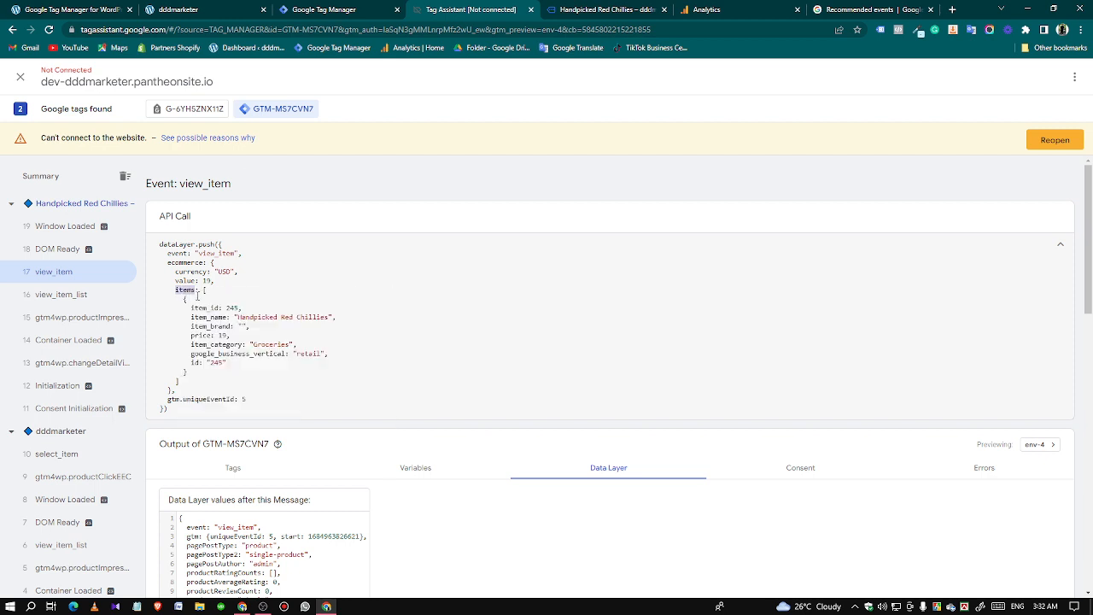
left_click(310, 10)
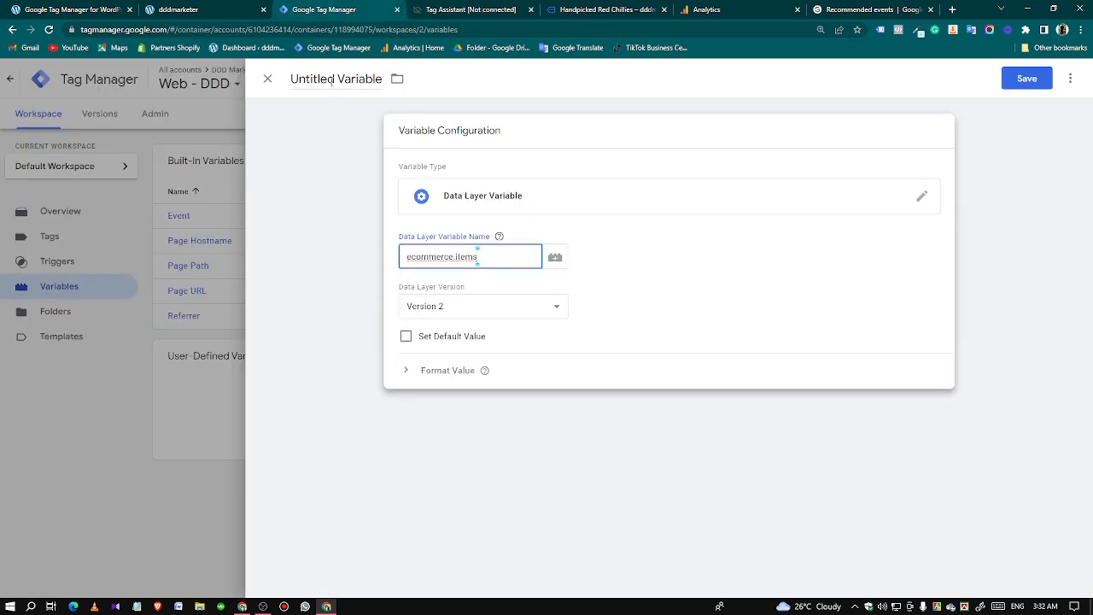
Name the variable "dlv - items" and save it.
left_click(331, 78)
key("ctrl+a")
type("dlv")
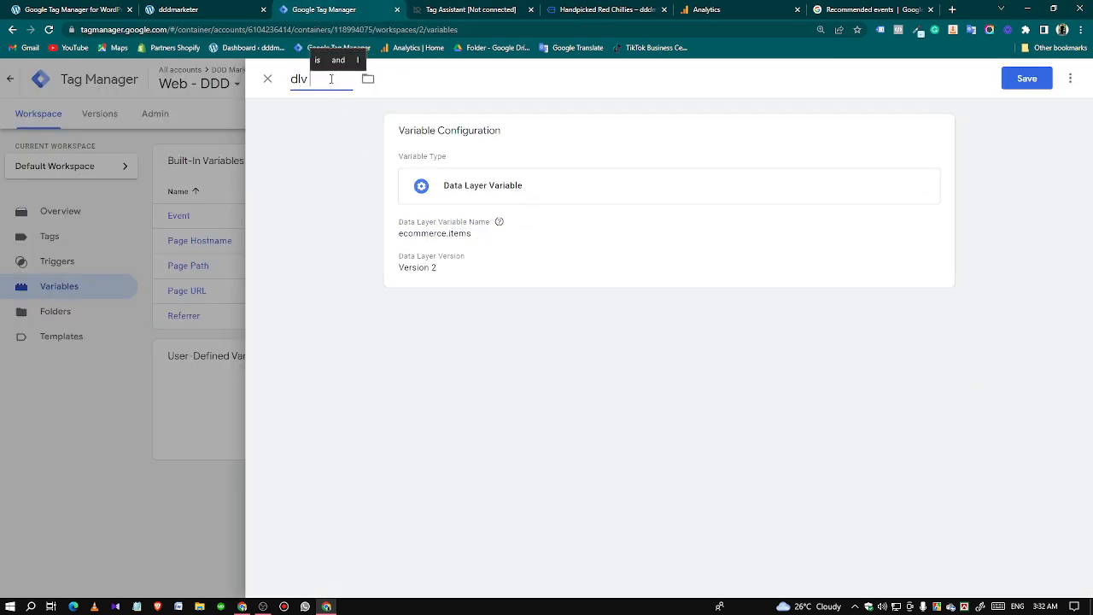
type(" - it")
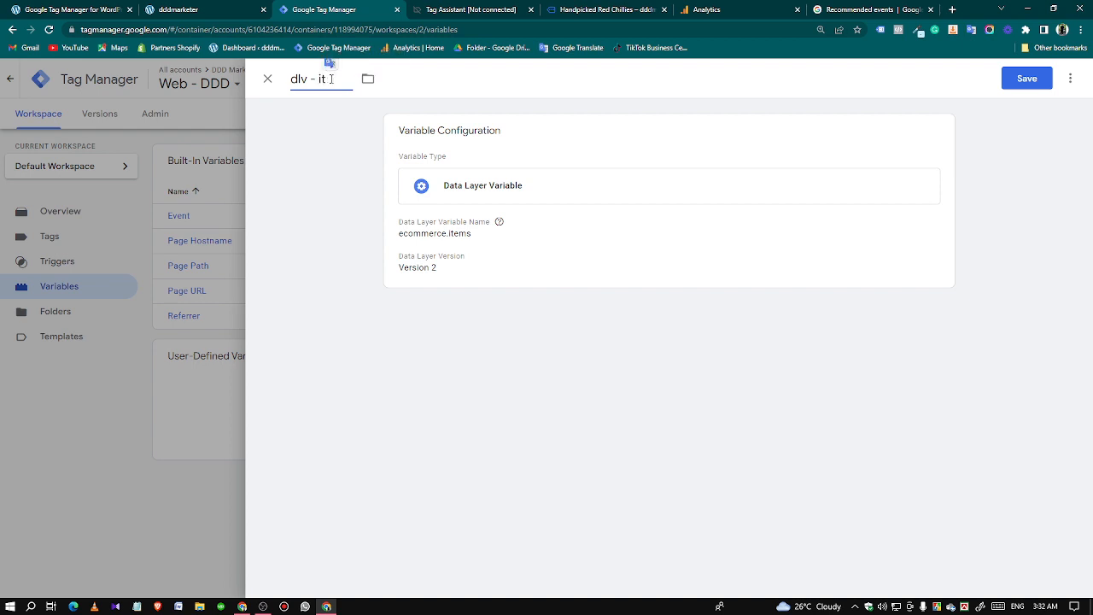
type("ems")
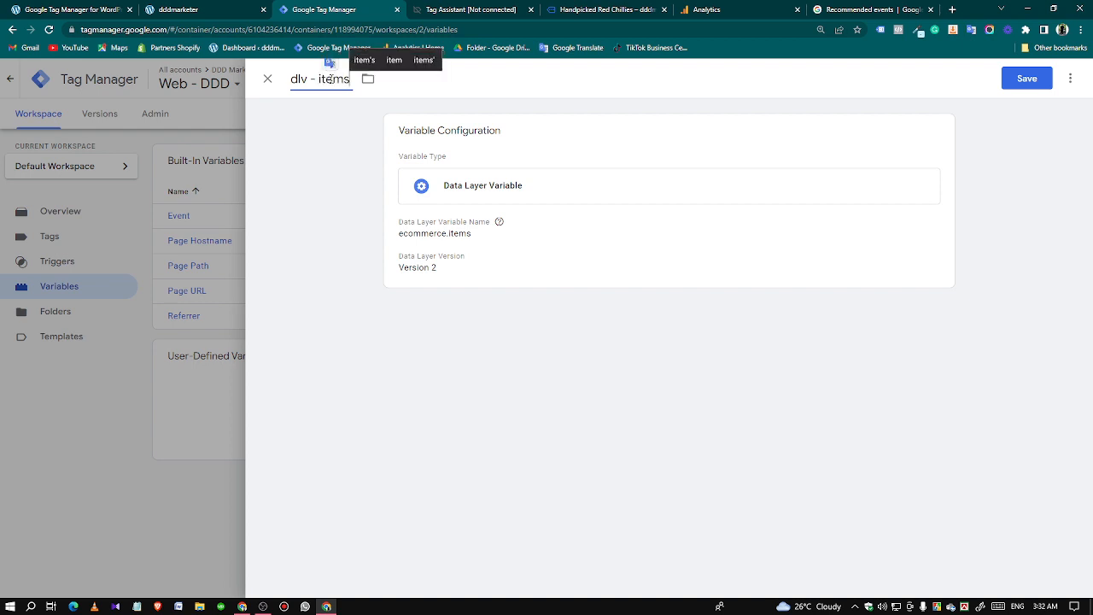
left_click(1016, 79)
Copy the ecommerce key from the view_item API call in Tag Assistant and start a second Data Layer Variable in Tag Manager.
left_click(512, 12)
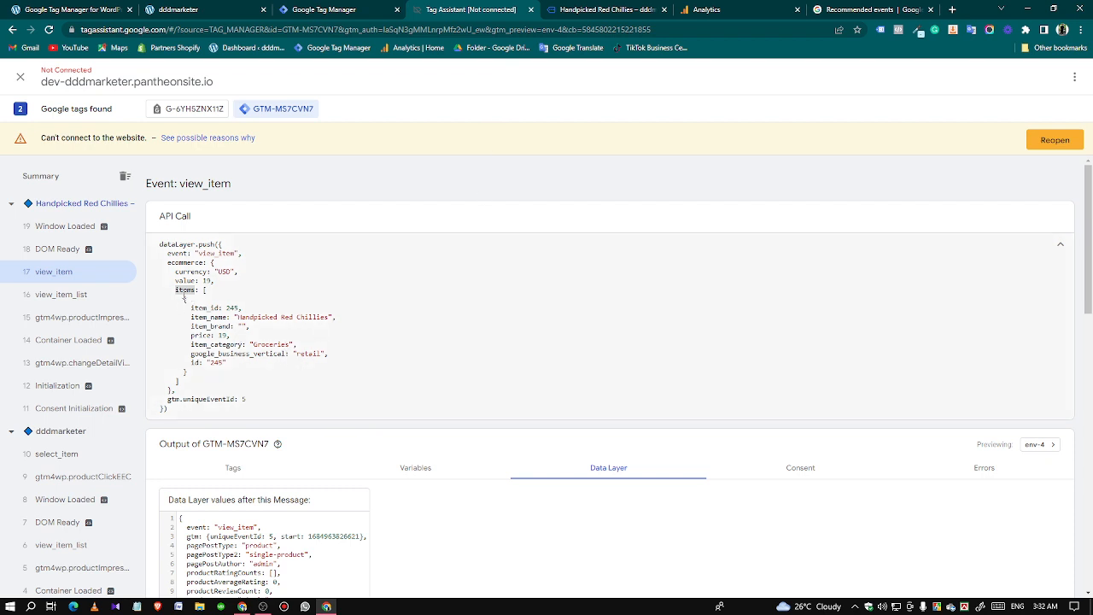
double_click(184, 228)
right_click(194, 231)
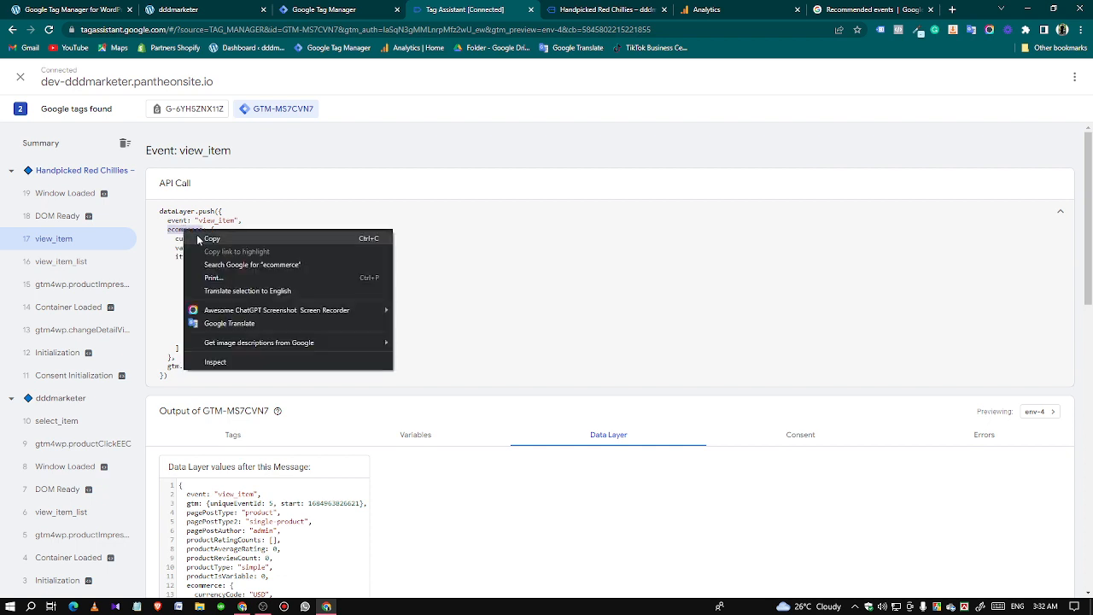
left_click(209, 239)
left_click(320, 9)
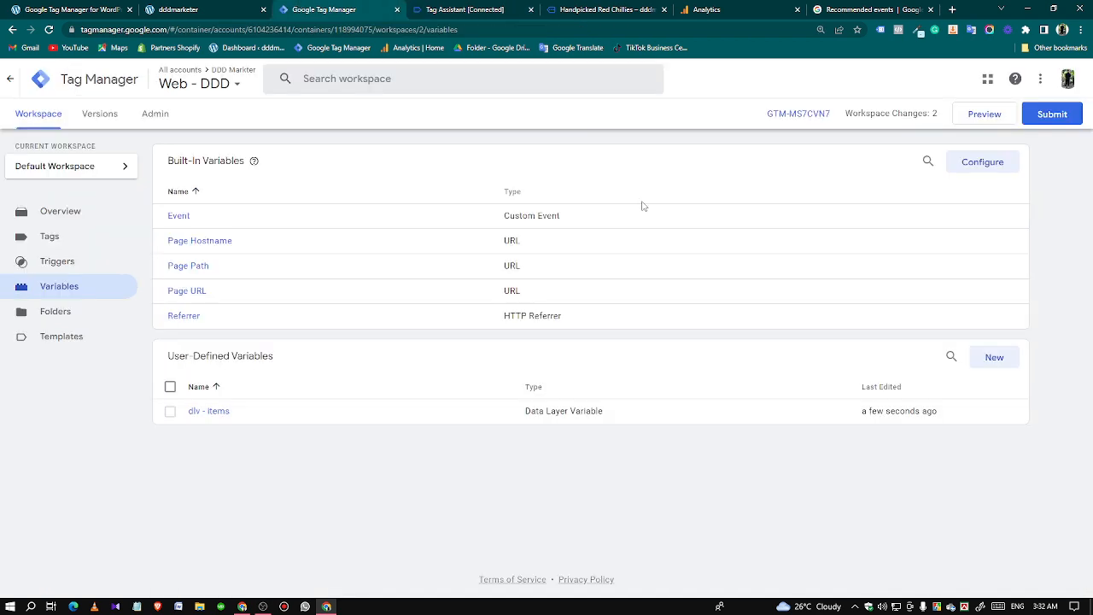
left_click(990, 358)
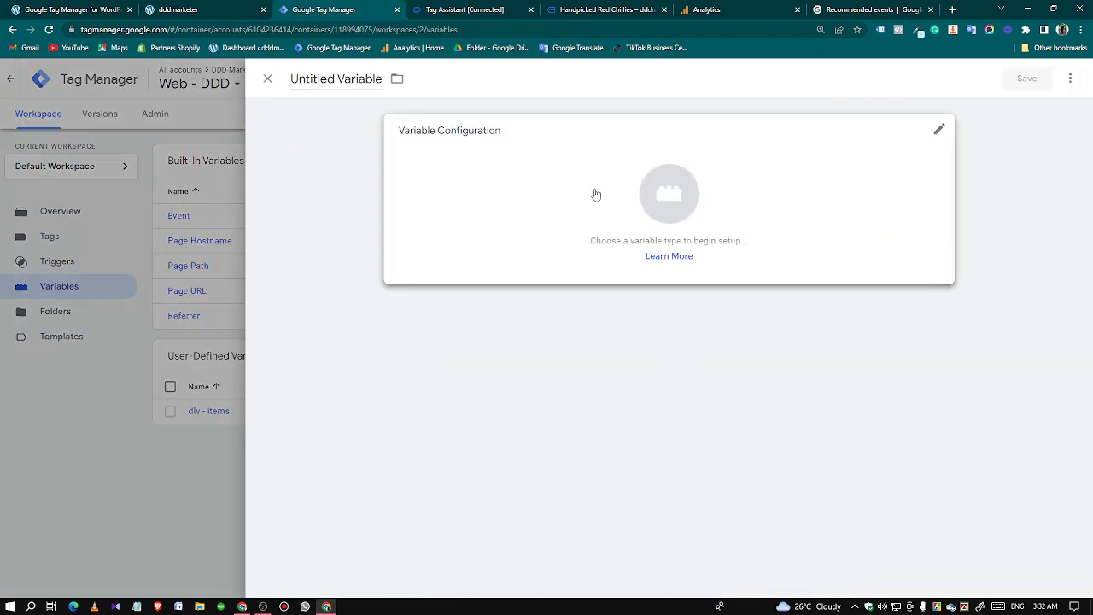
left_click(593, 193)
left_click(769, 373)
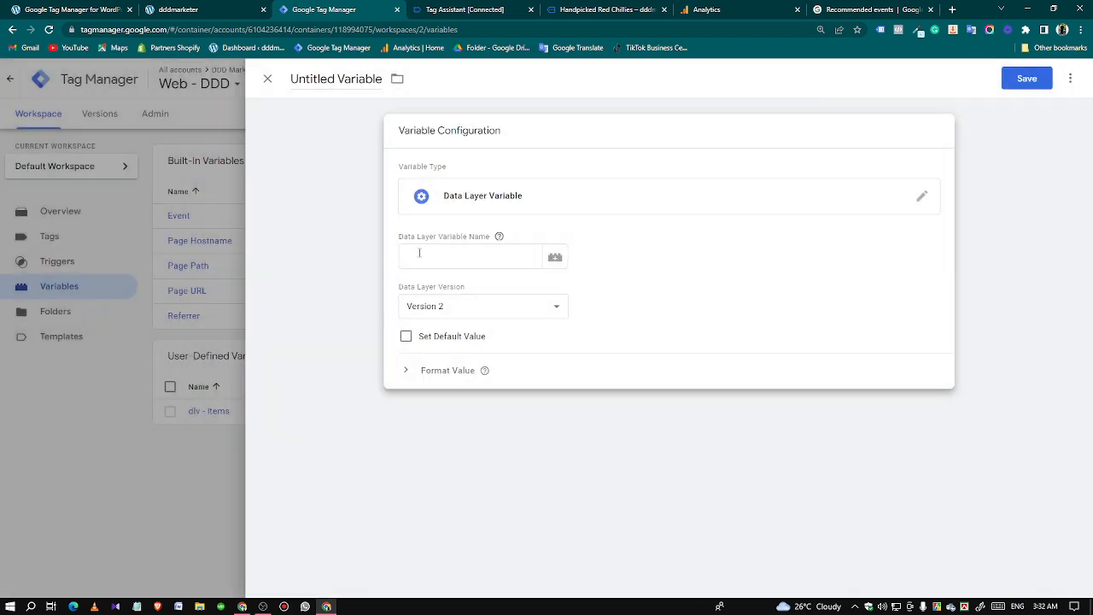
Set the Data Layer Variable Name to ecommerce.currency, copying the currency key from the view_item API call in Tag Assistant.
left_click(419, 254)
key("ctrl+v")
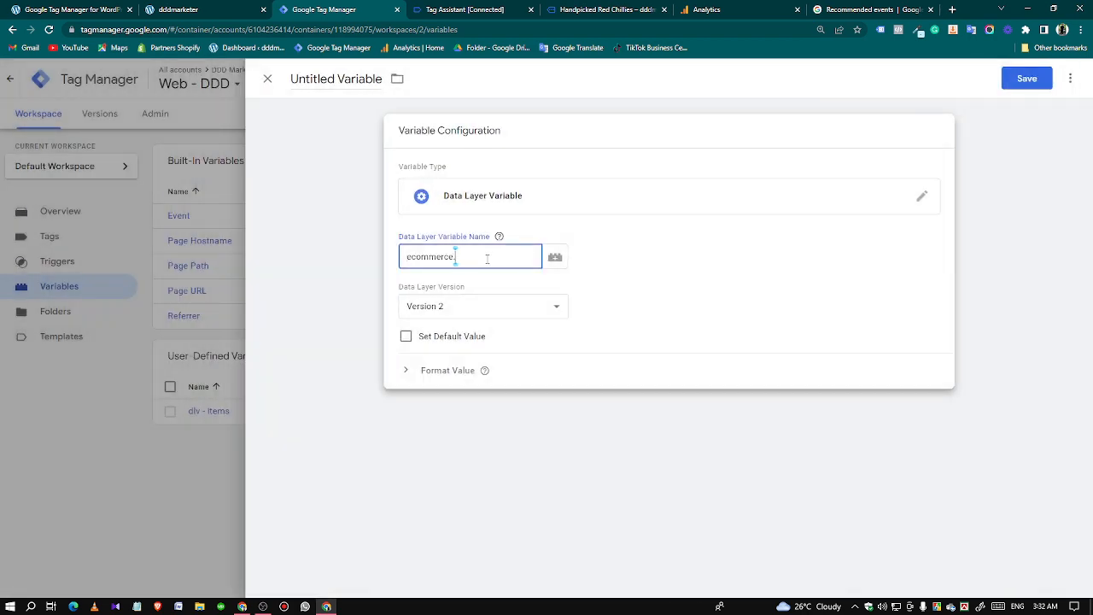
left_click(468, 9)
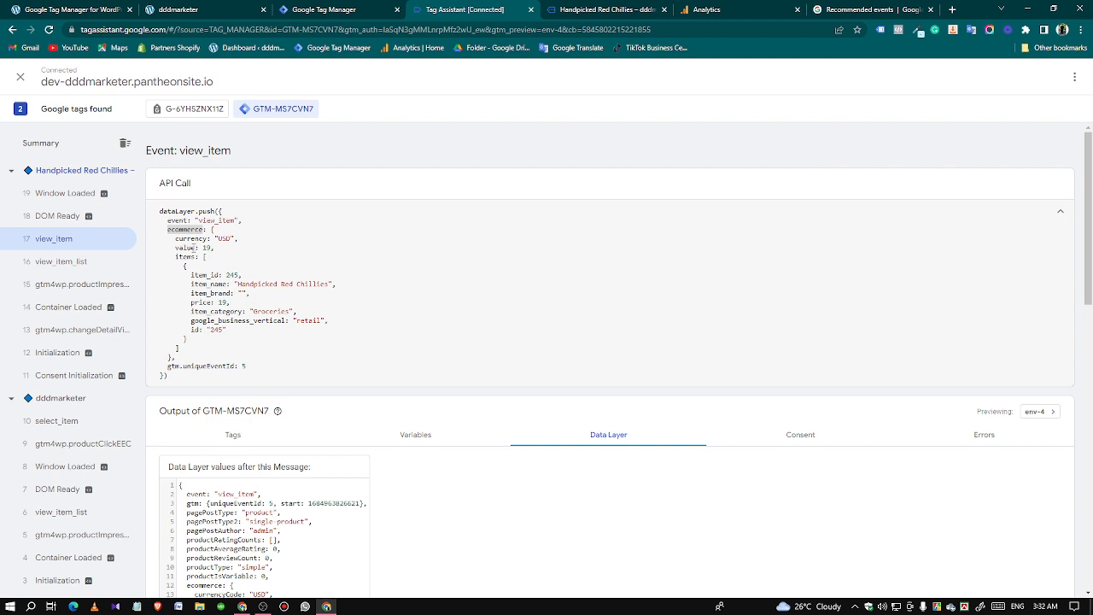
left_click(333, 9)
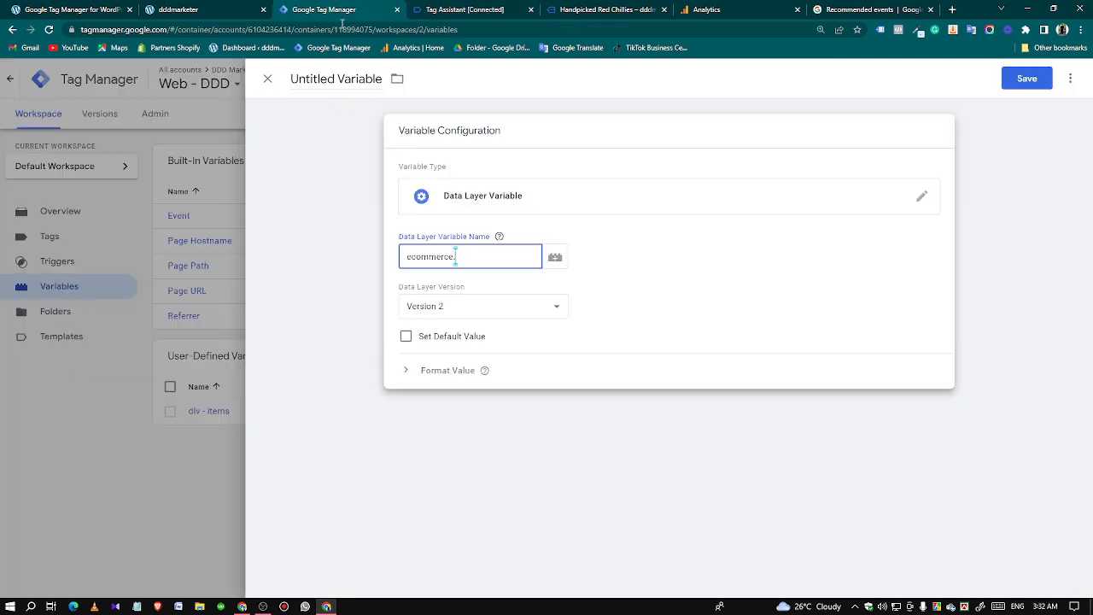
key("ctrl+v")
Name the variable "dlv - currency" and save it.
left_click(342, 79)
type("dlv - c")
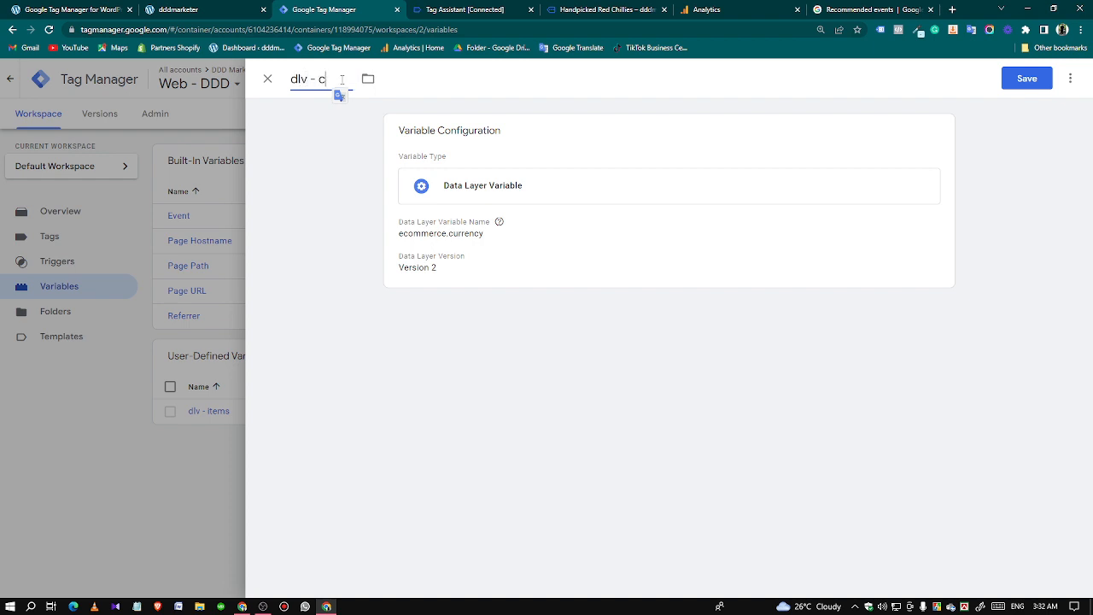
type("urre")
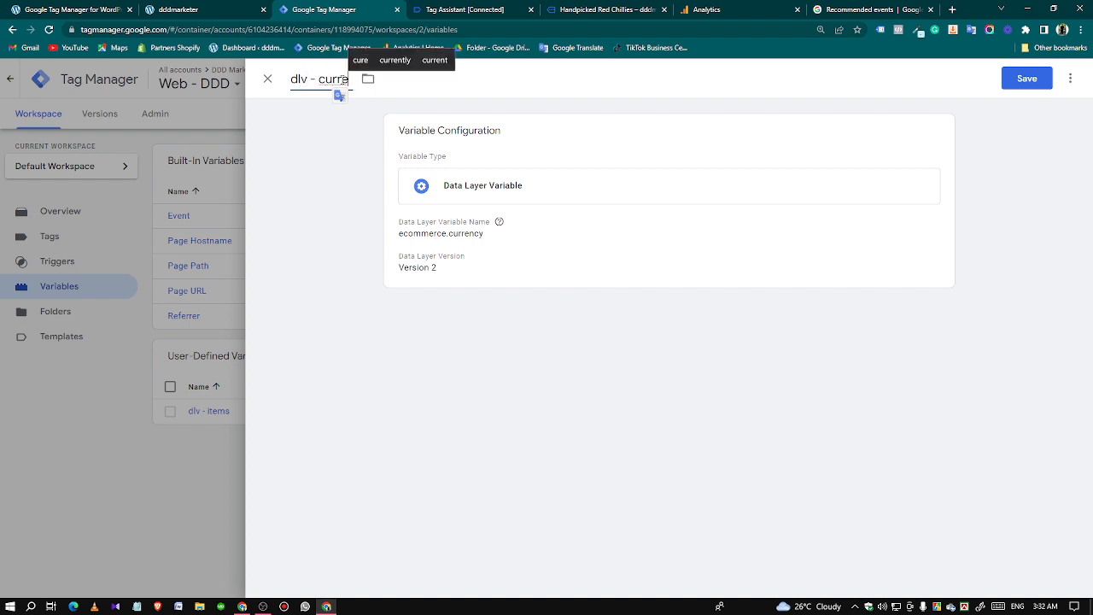
type("ncy")
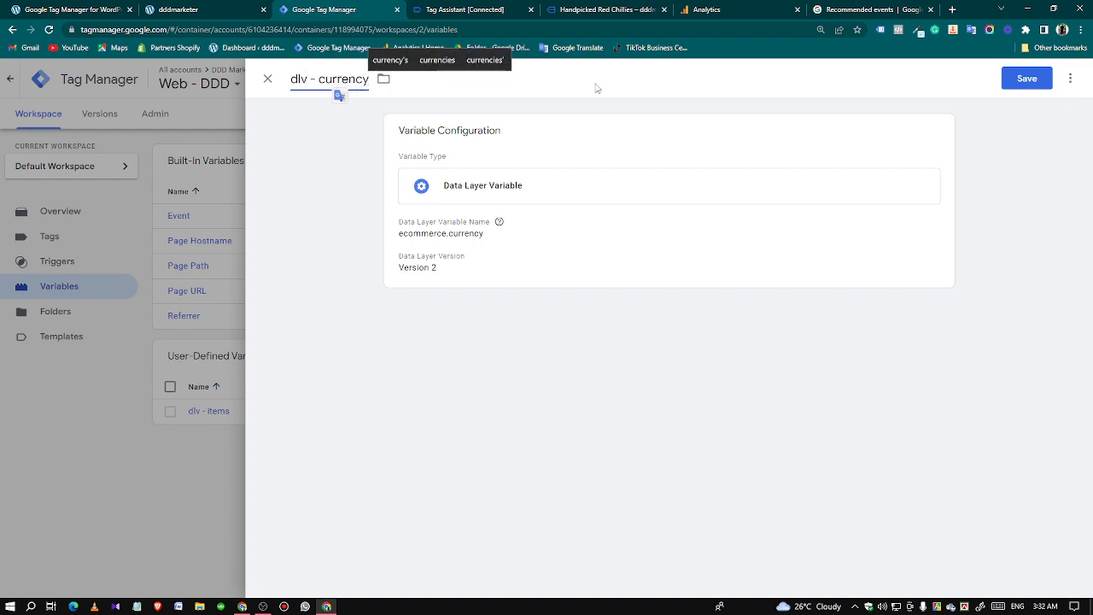
left_click(1022, 85)
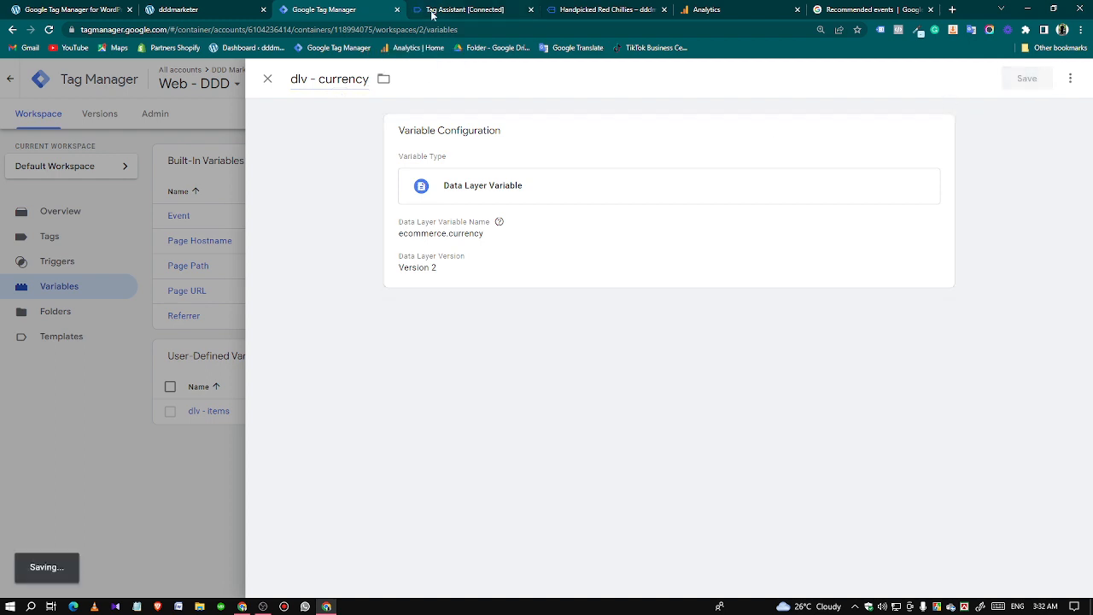
Copy the ecommerce key again from Tag Assistant and start a third user-defined variable of the Data Layer Variable type in Tag Manager.
left_click(431, 14)
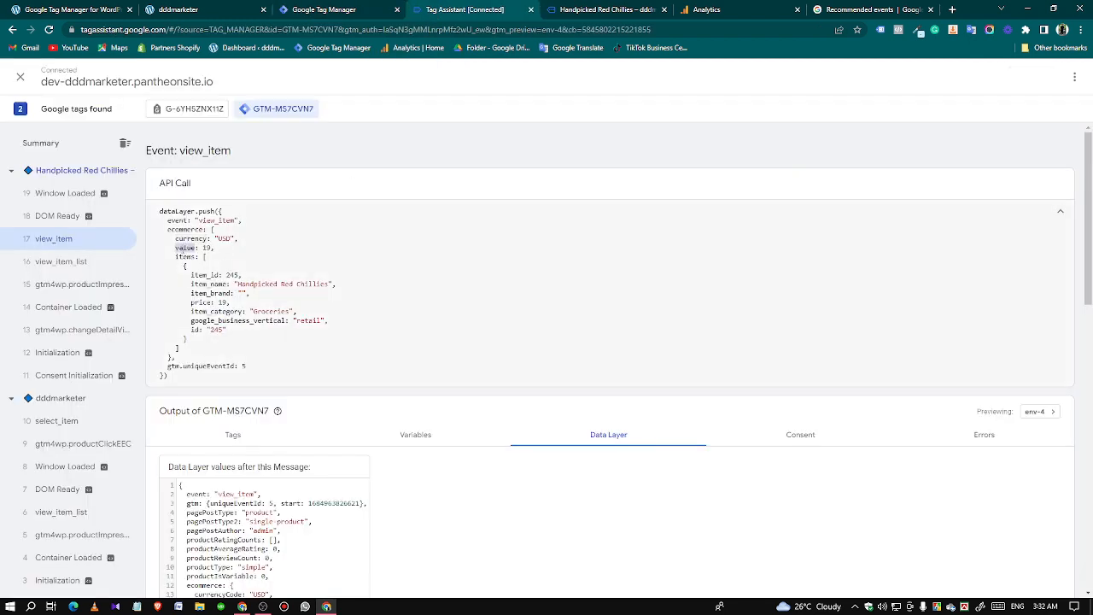
double_click(183, 229)
right_click(183, 230)
left_click(205, 237)
left_click(310, 9)
left_click(994, 357)
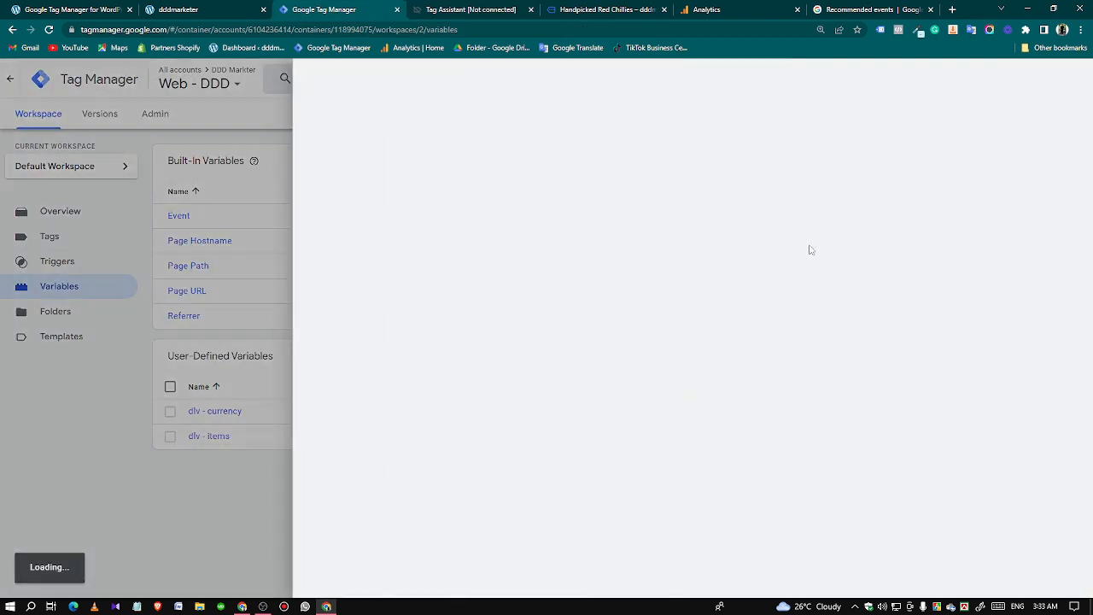
left_click(549, 196)
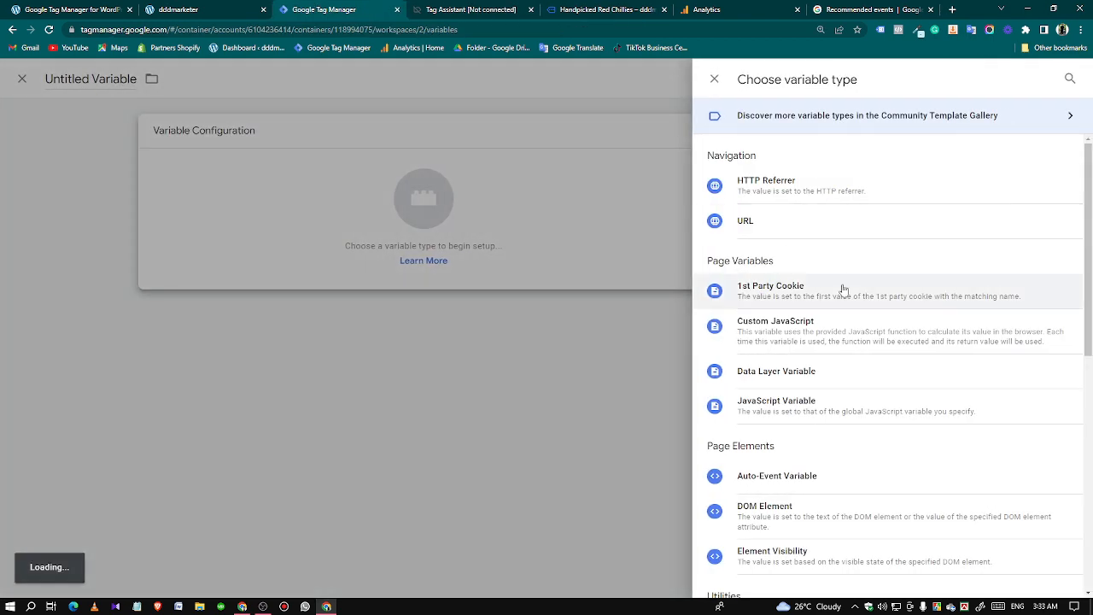
left_click(784, 367)
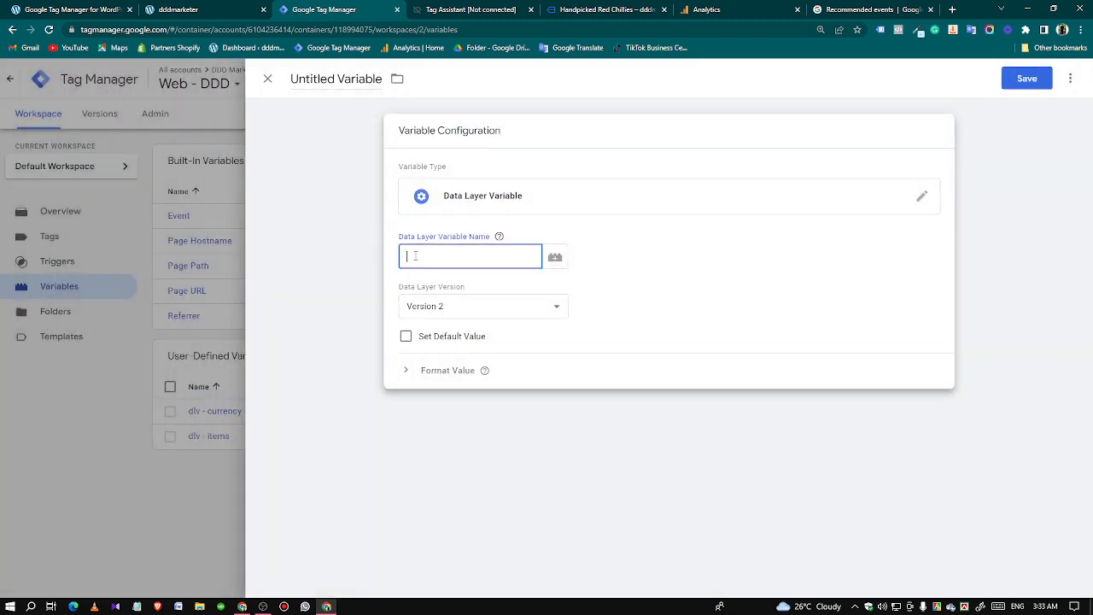
Set the Data Layer Variable Name to ecommerce.value, copying the value key from the view_item API call in Tag Assistant.
key("ctrl+v")
left_click(462, 10)
double_click(184, 280)
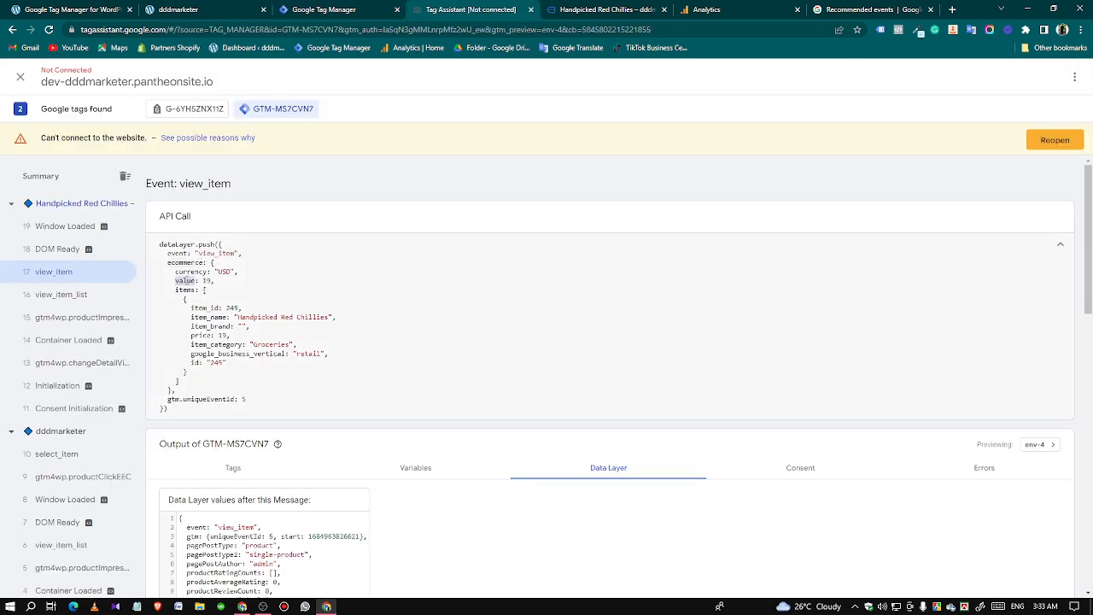
right_click(185, 280)
left_click(214, 287)
left_click(329, 10)
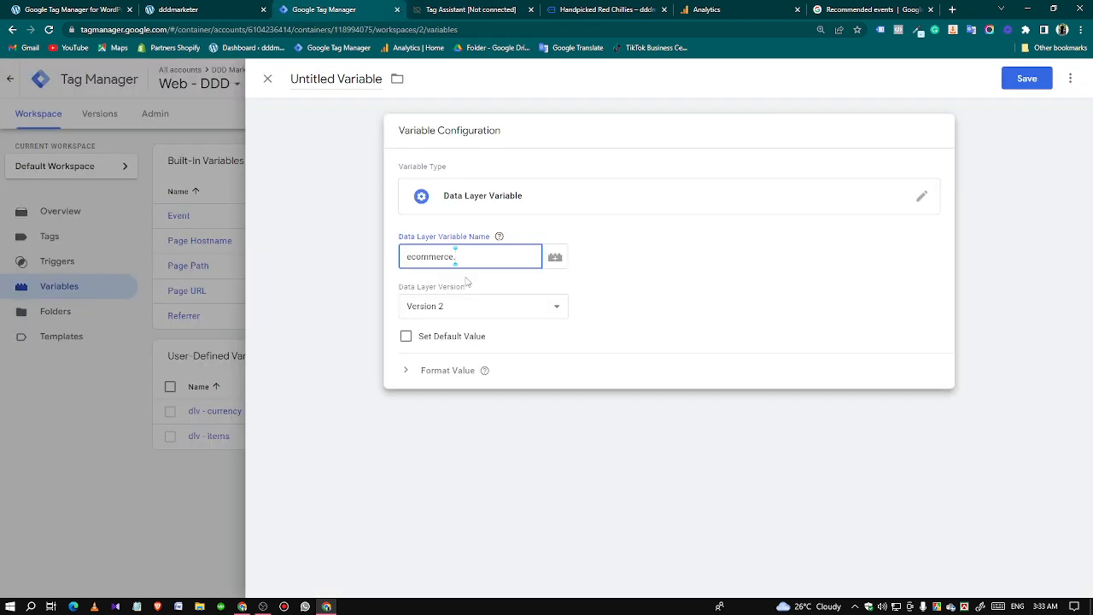
key("ctrl+v")
Name the variable "dlv - item price" and save it.
left_click(342, 79)
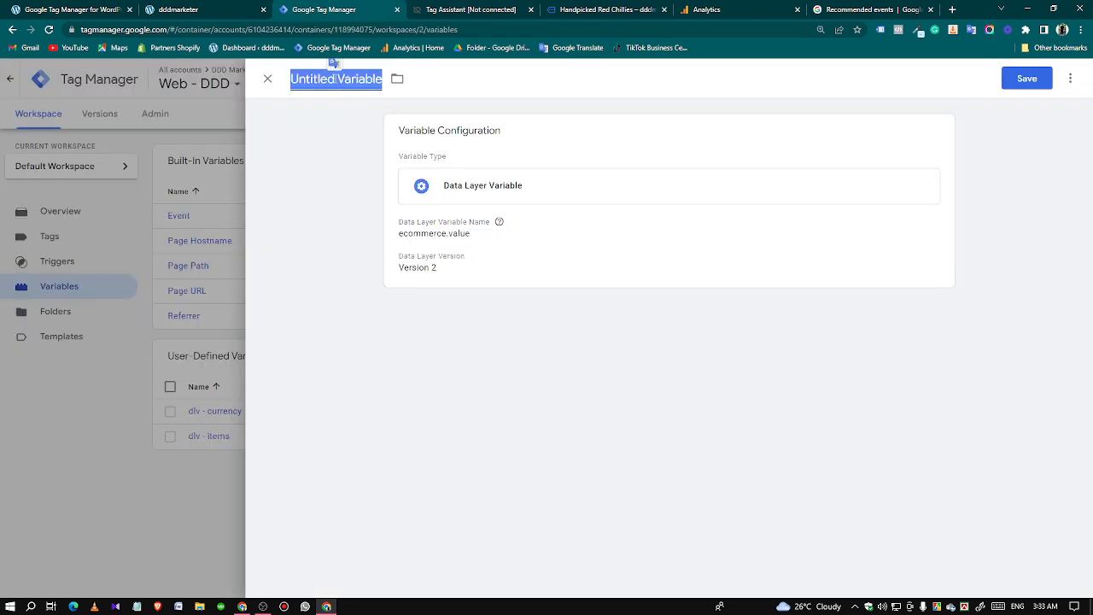
type("dlv - ite")
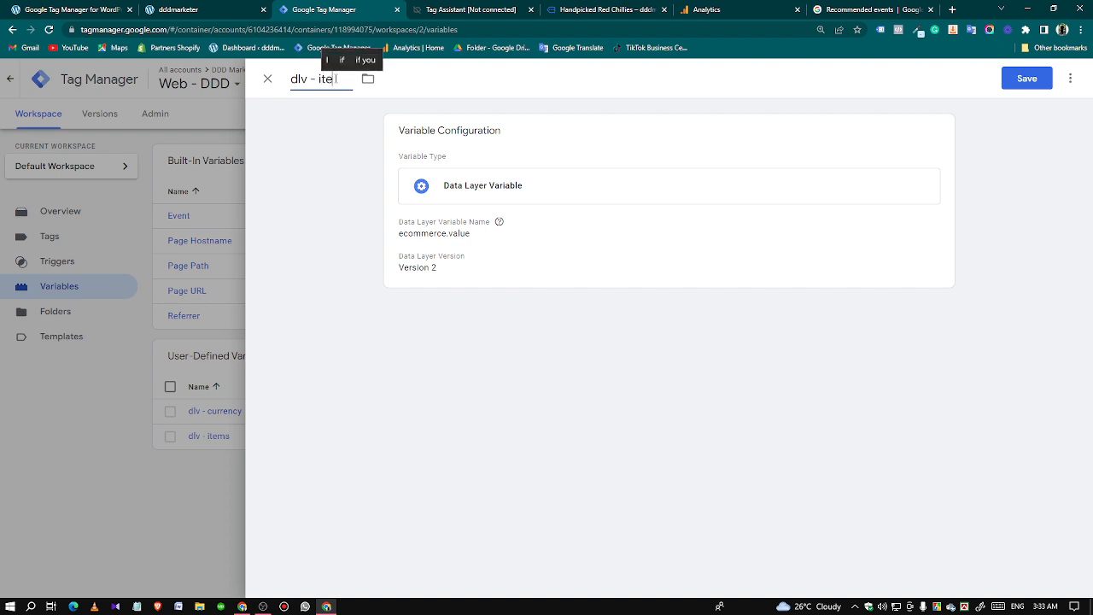
type("m price")
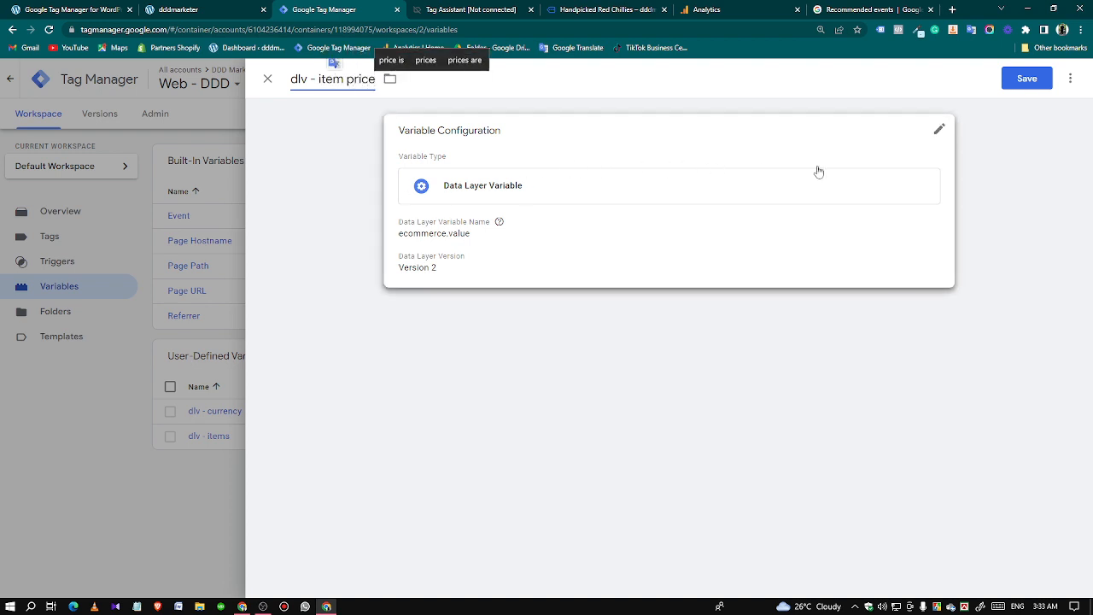
left_click(1024, 79)
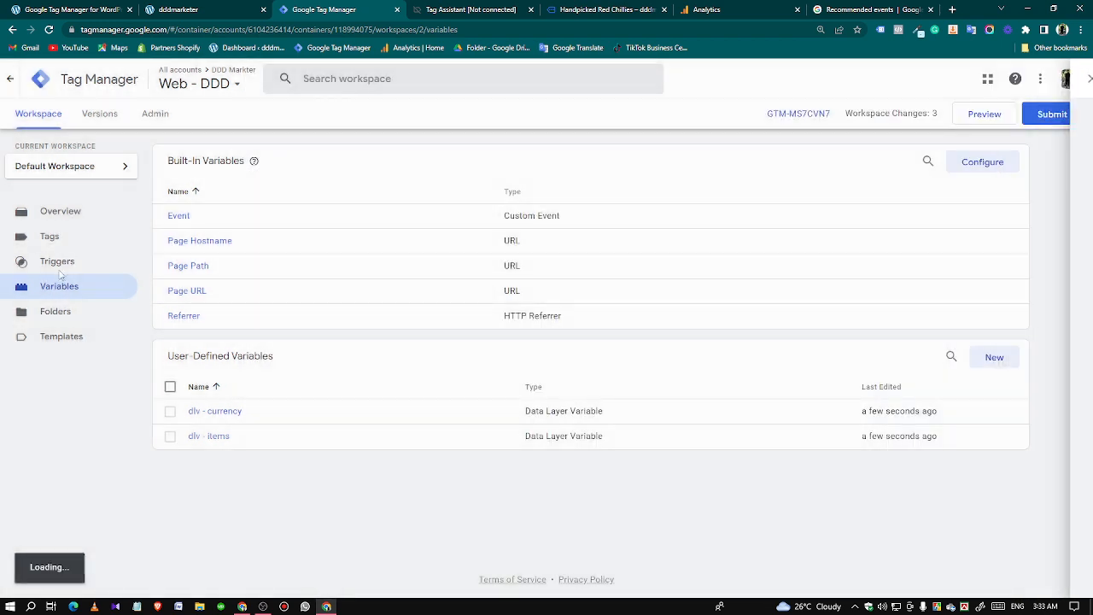
Start a new trigger in the workspace and choose Custom Event as its trigger type.
left_click(58, 265)
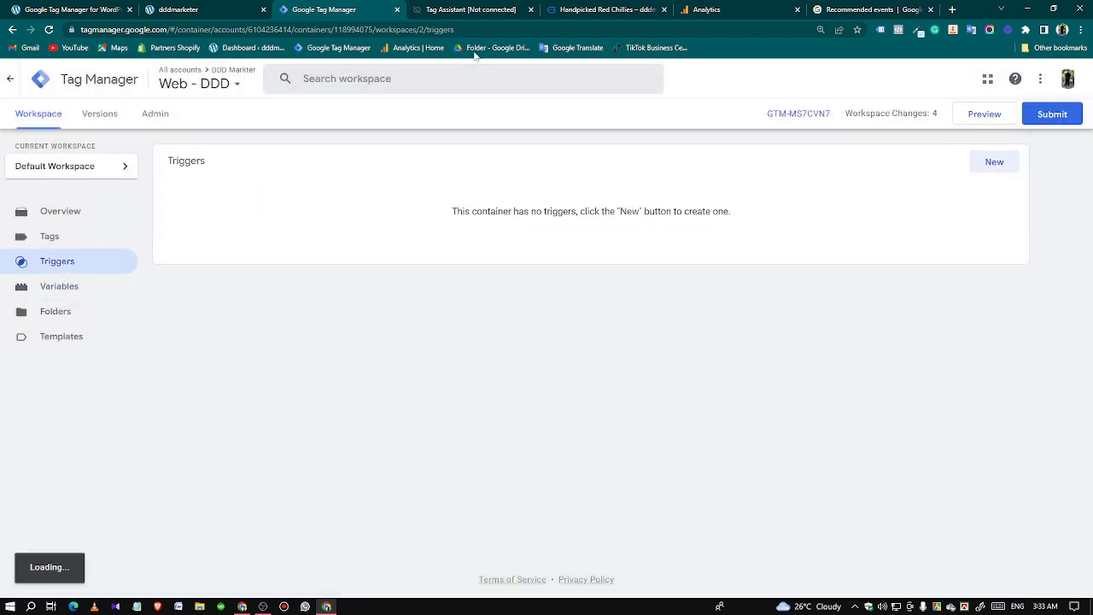
left_click(992, 163)
left_click(593, 250)
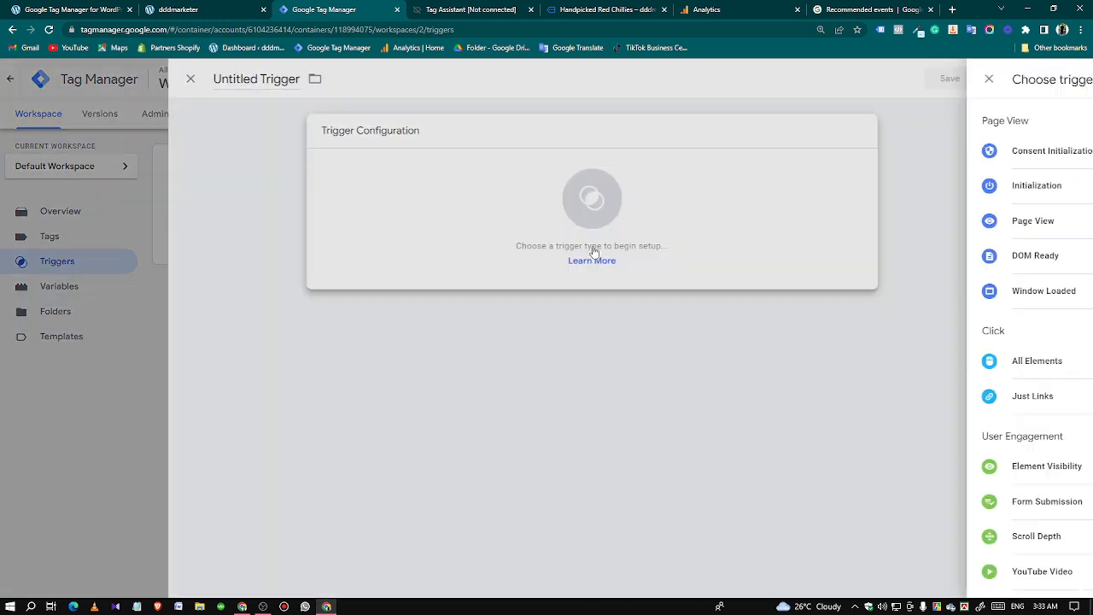
scroll(812, 537, "down", 3)
left_click(762, 453)
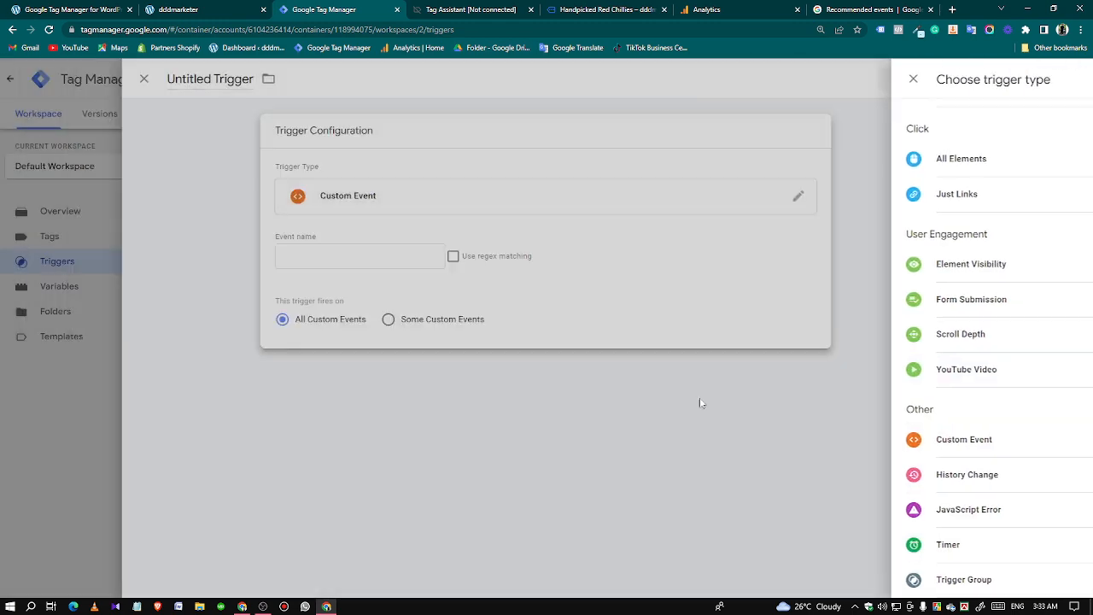
Set the custom event trigger's Event name to view_item, copying the event name from the view_item API call in Tag Assistant.
left_click(441, 7)
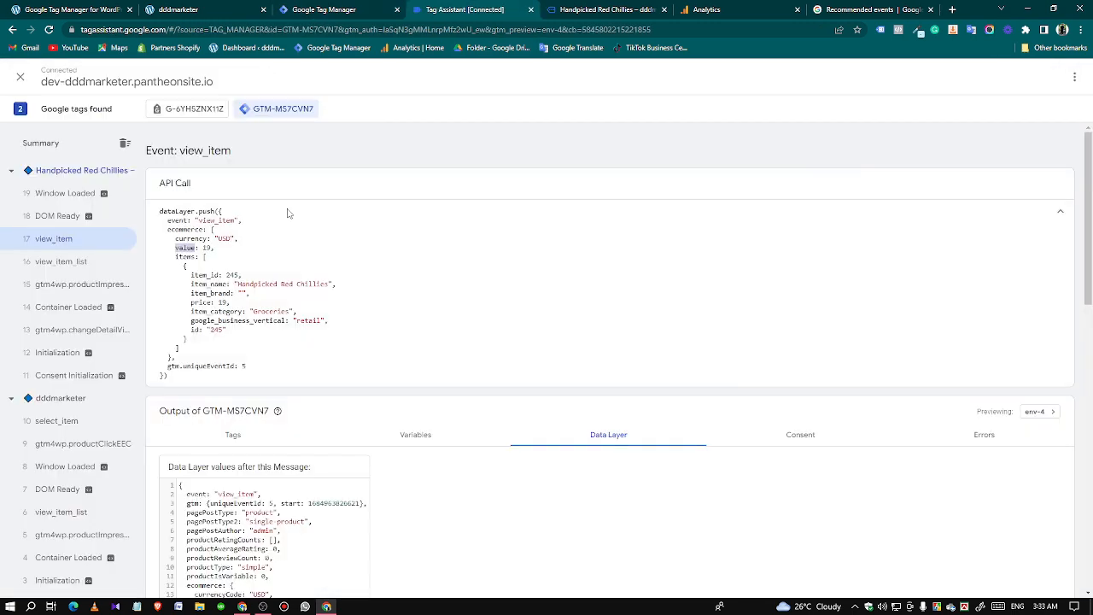
double_click(214, 221)
right_click(215, 222)
left_click(234, 232)
left_click(324, 10)
left_click(473, 256)
key("ctrl+v")
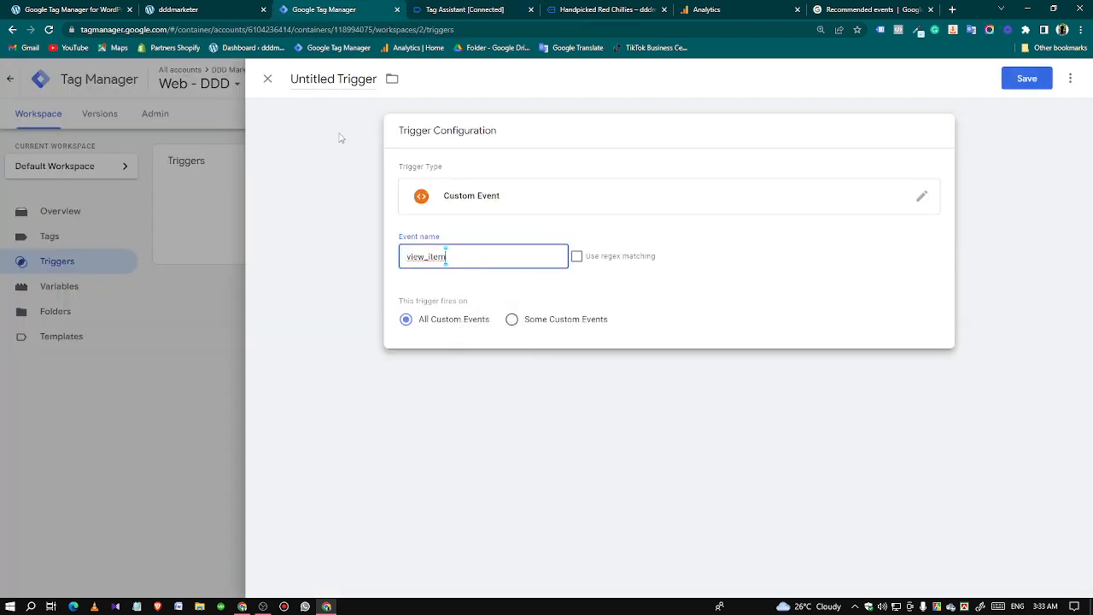
Name the trigger "View Item" and save it.
left_click(335, 80)
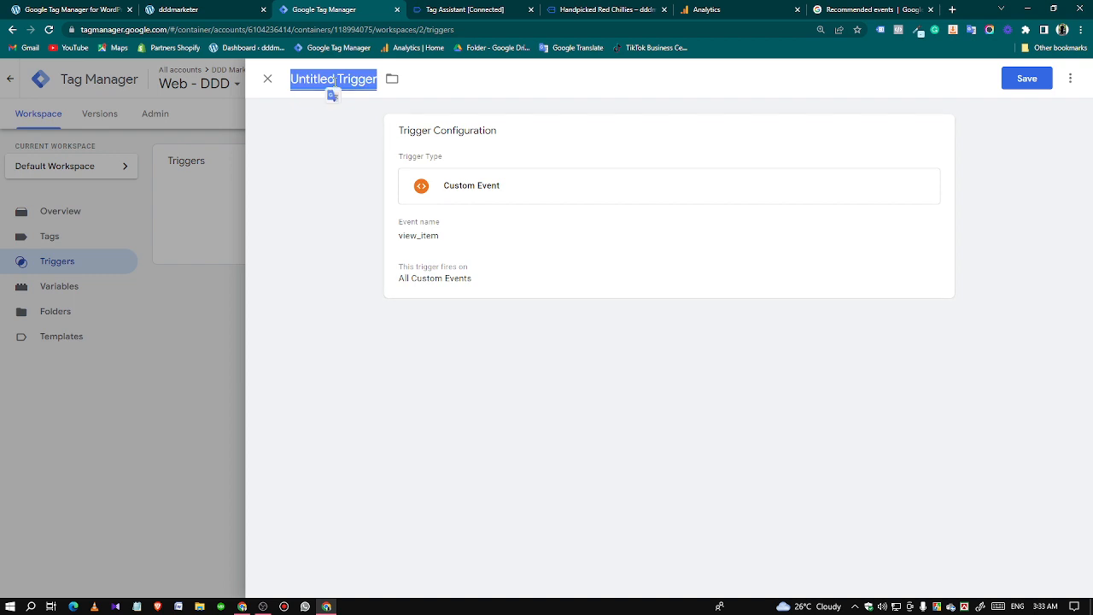
type("View It")
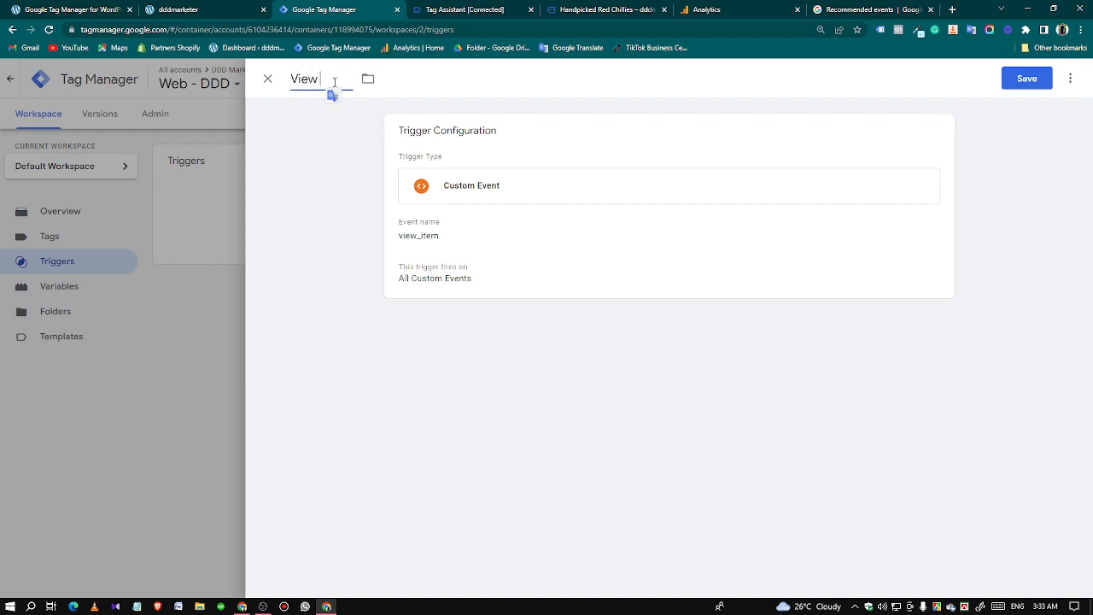
type("em")
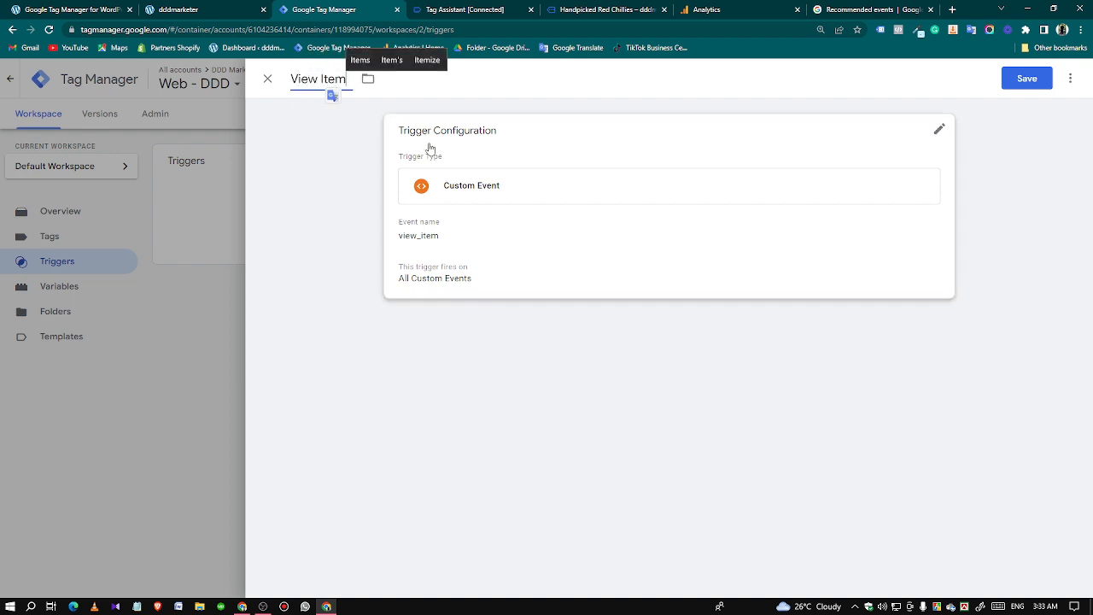
left_click(1025, 79)
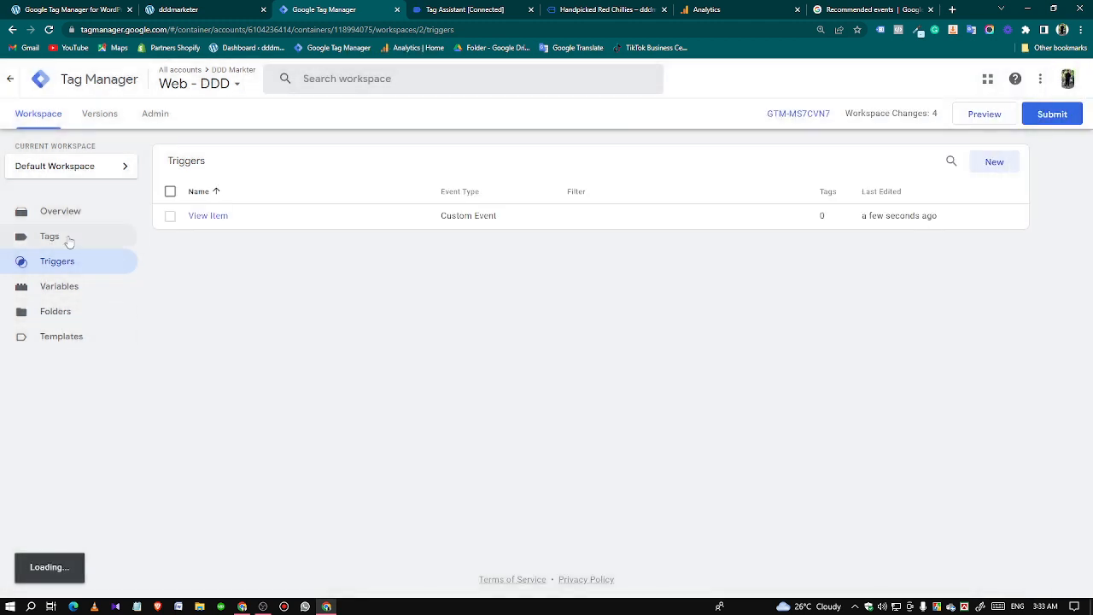
Start a new tag of type Google Analytics: GA4 Event, with GA4 - Config - Tag as its configuration tag.
left_click(68, 237)
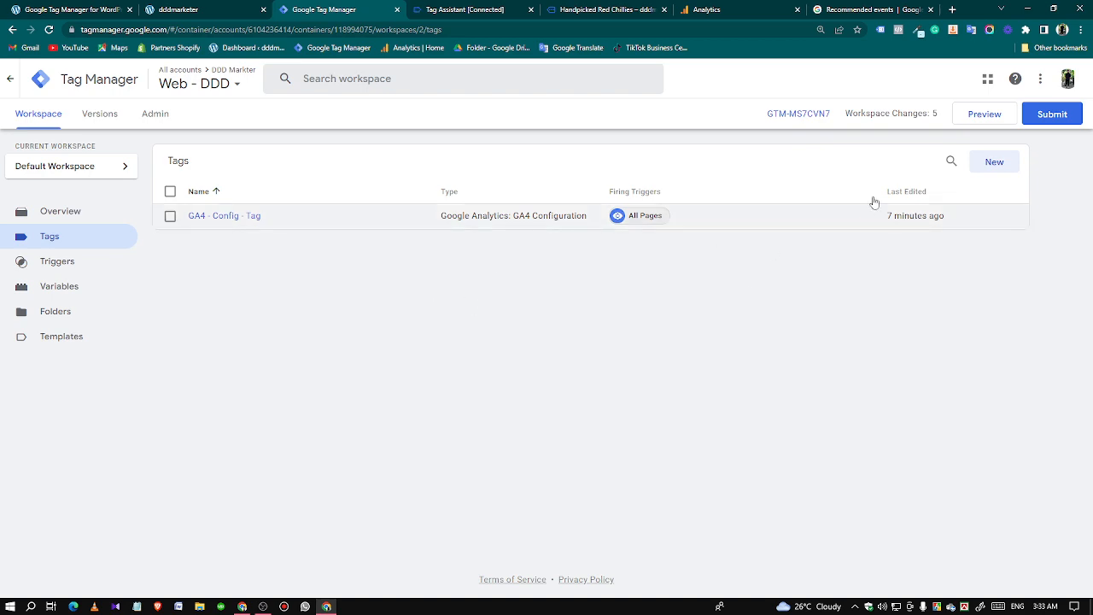
left_click(982, 167)
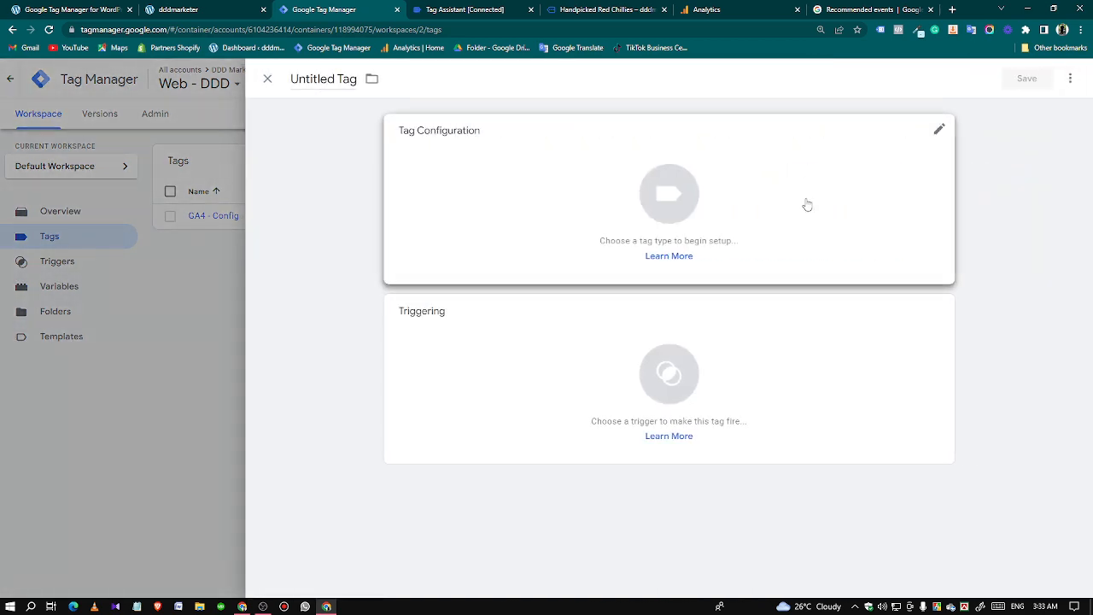
left_click(805, 203)
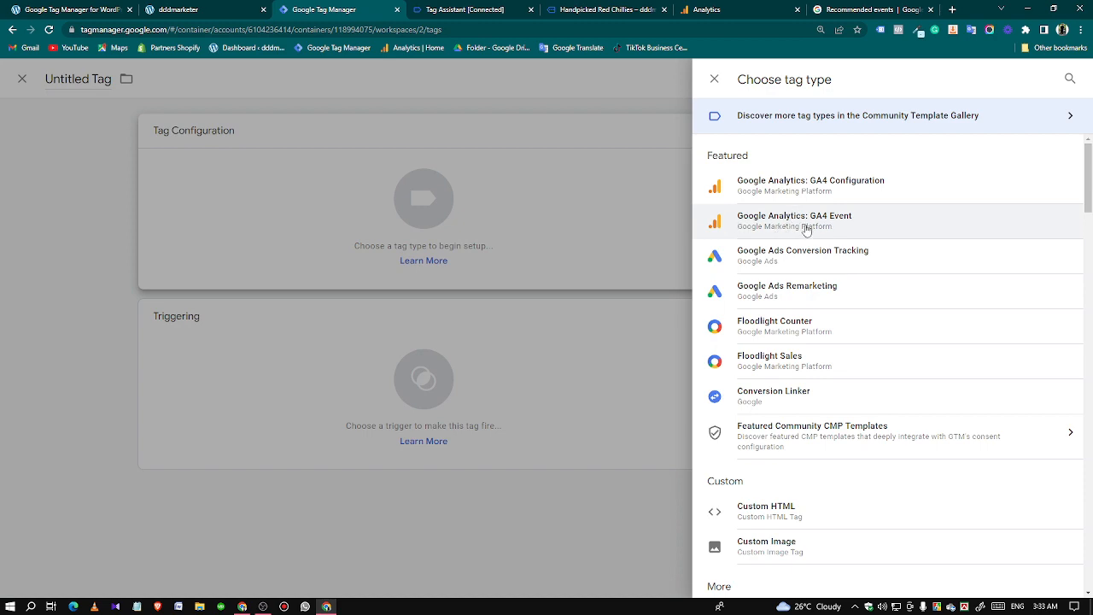
left_click(825, 229)
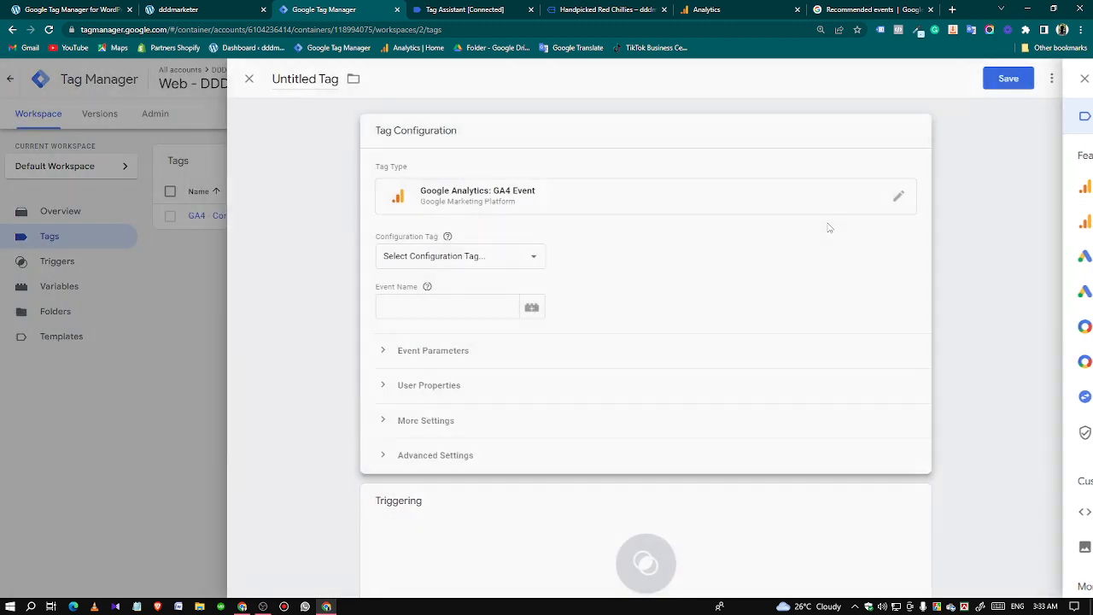
left_click(452, 258)
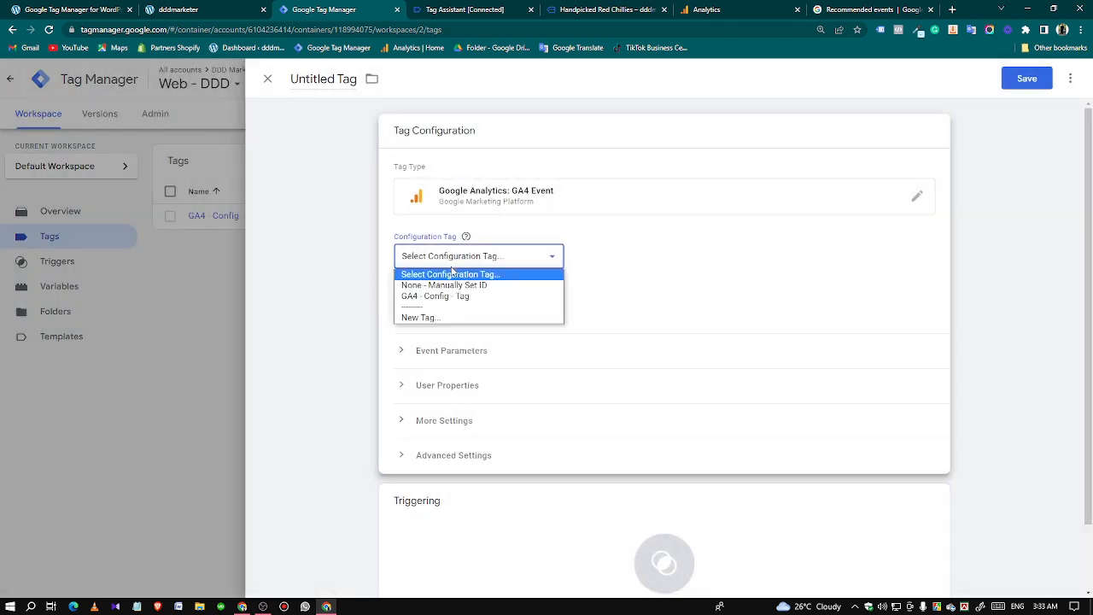
left_click(440, 296)
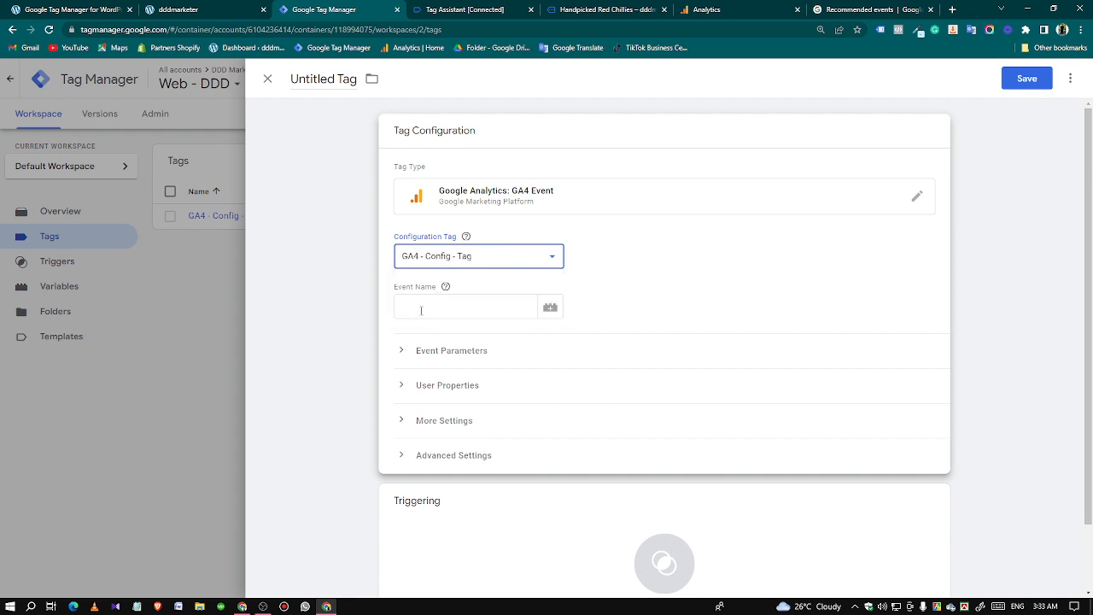
Set the tag's Event Name to view_item, copying it from the view_item section of Google's Recommended events reference.
left_click(421, 310)
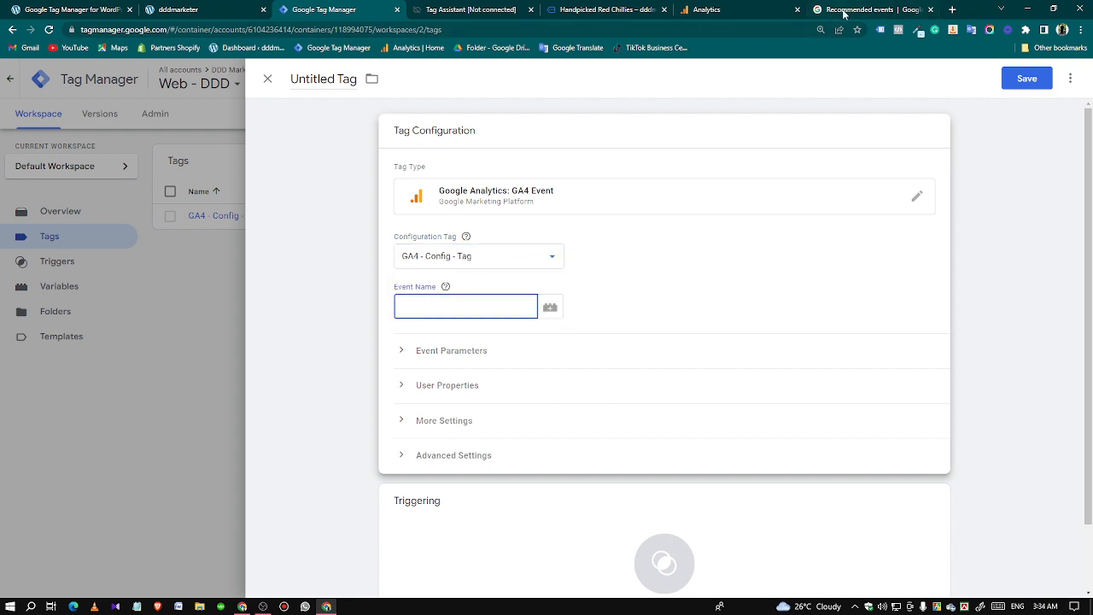
left_click(430, 302)
left_click(851, 8)
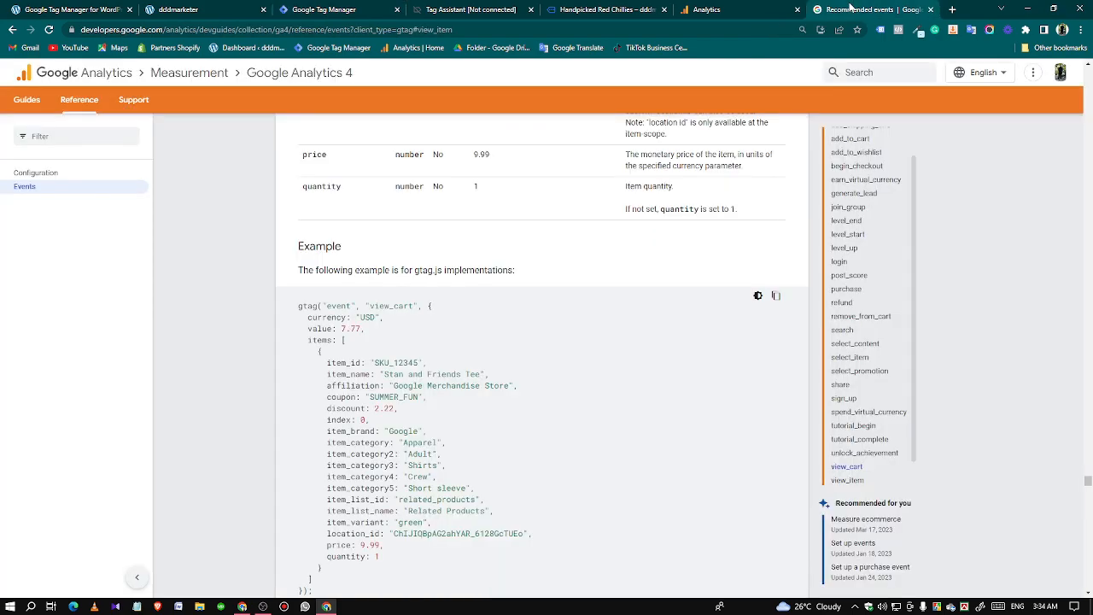
scroll(355, 295, "up", 10)
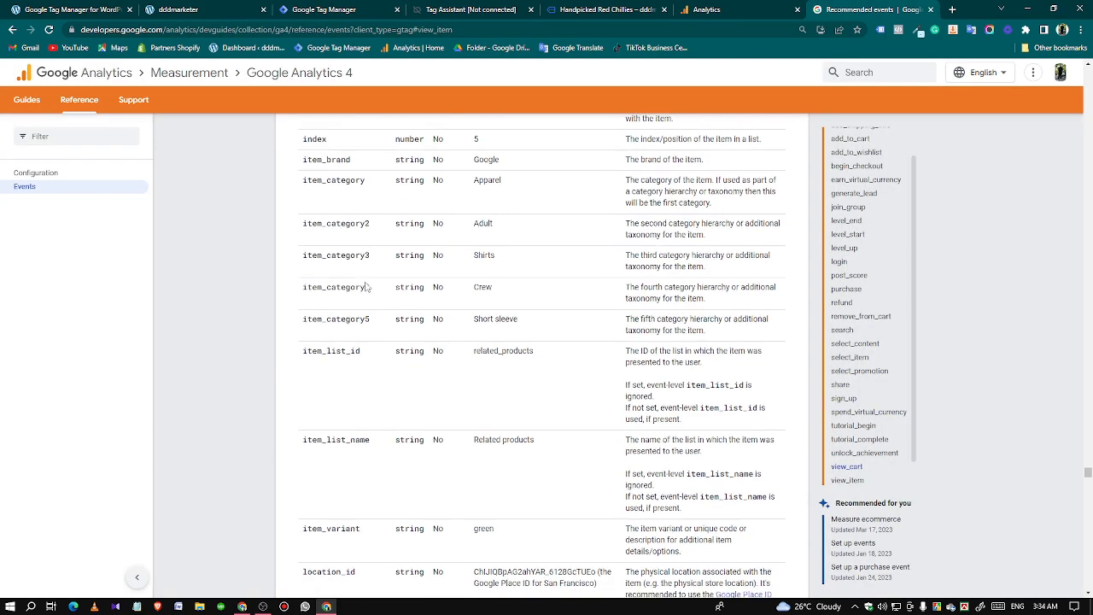
scroll(355, 294, "up", 20)
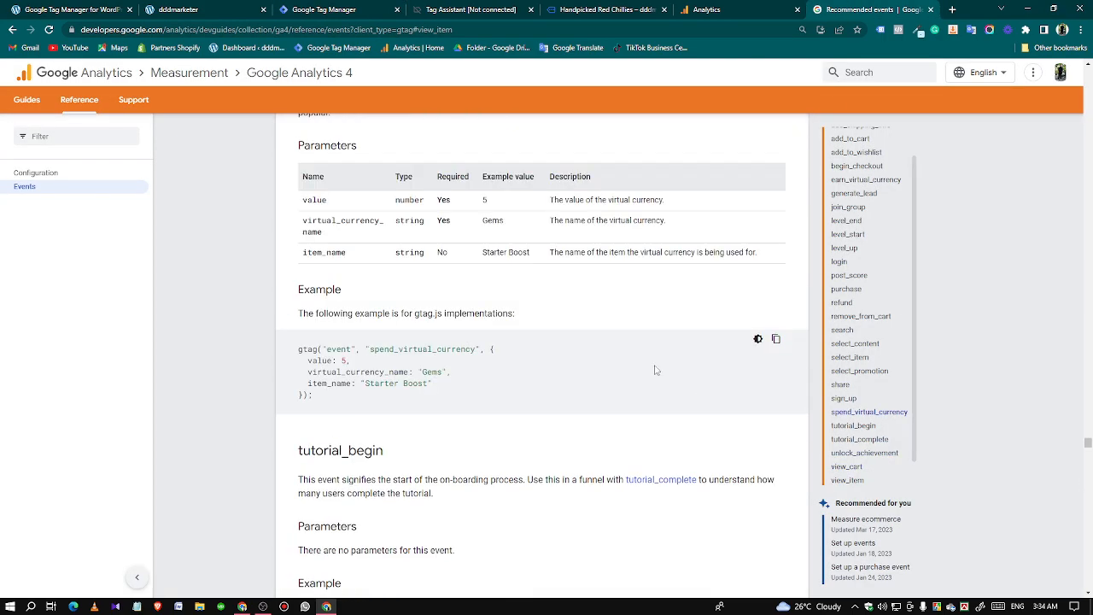
scroll(858, 452, "down", 1)
left_click(854, 454)
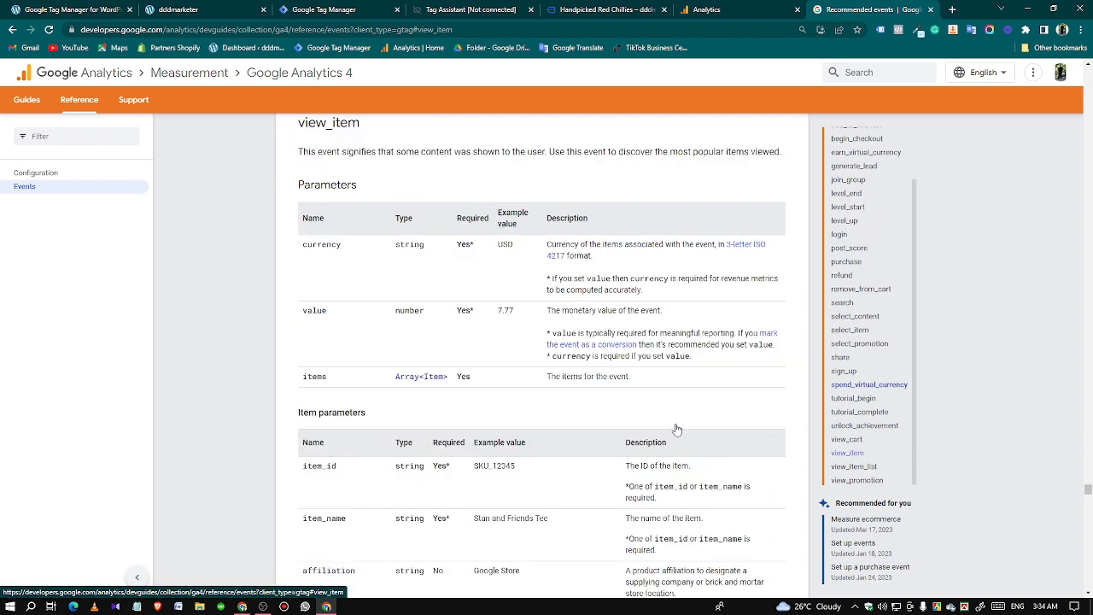
double_click(370, 122)
right_click(372, 122)
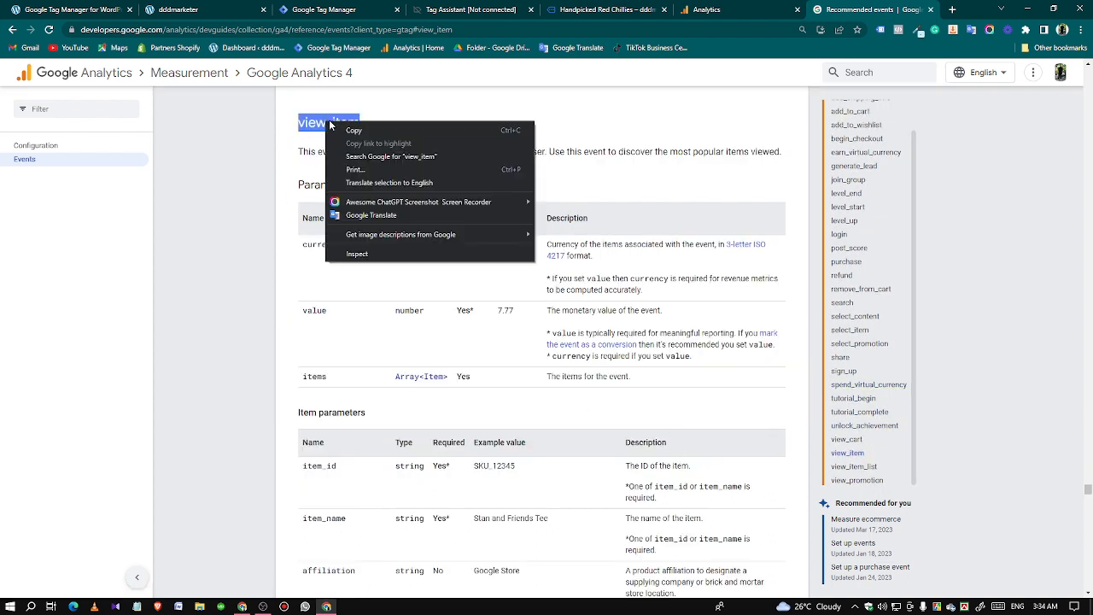
left_click(373, 124)
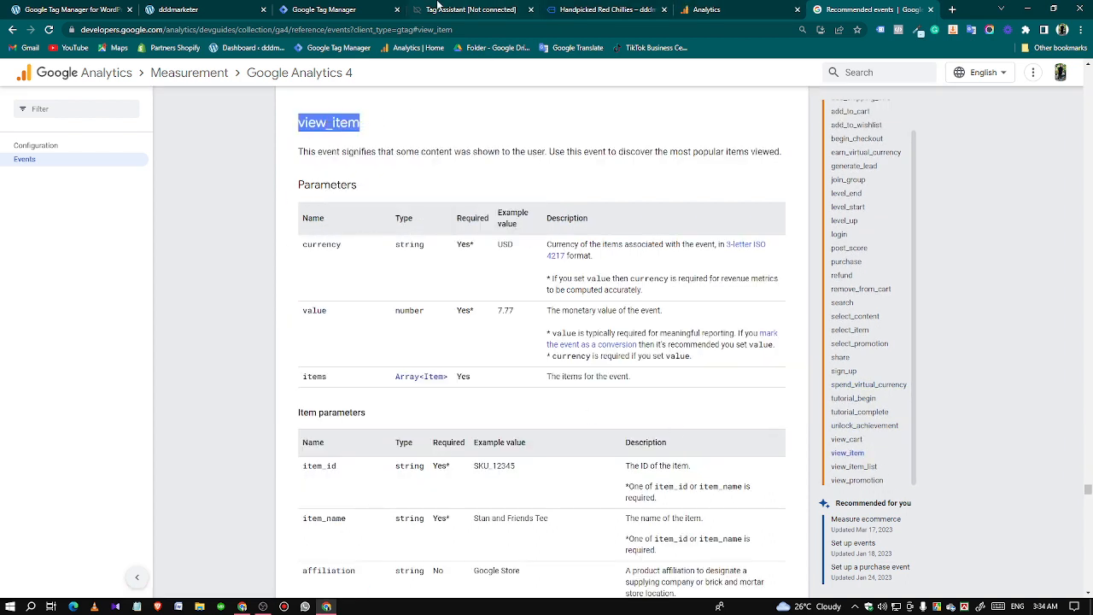
left_click(358, 10)
left_click(429, 304)
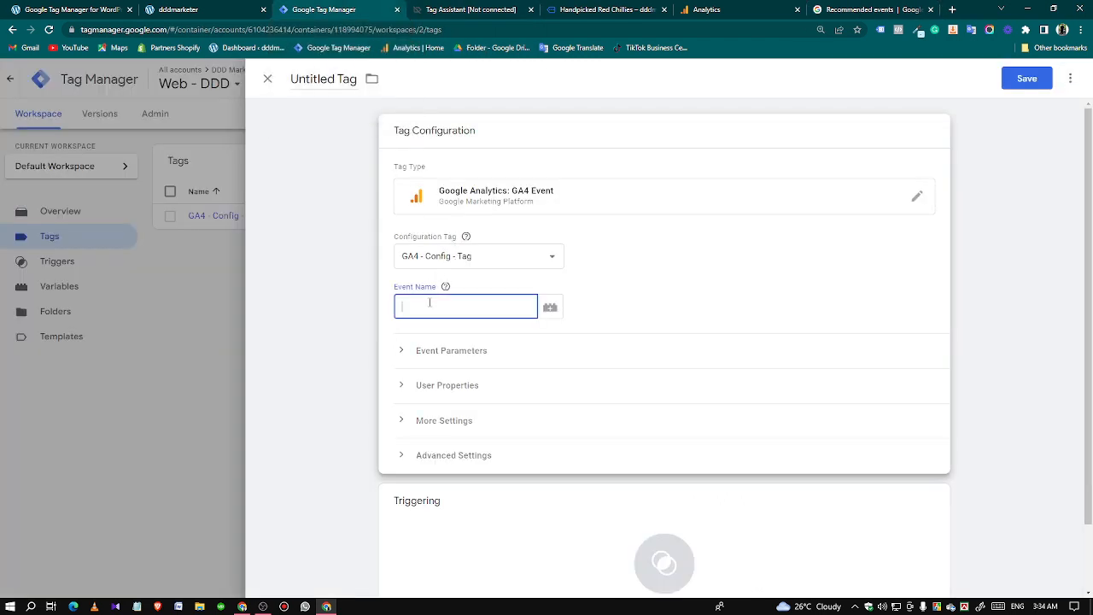
key("ctrl+v")
Add three empty rows to the tag's Event Parameters.
left_click(414, 354)
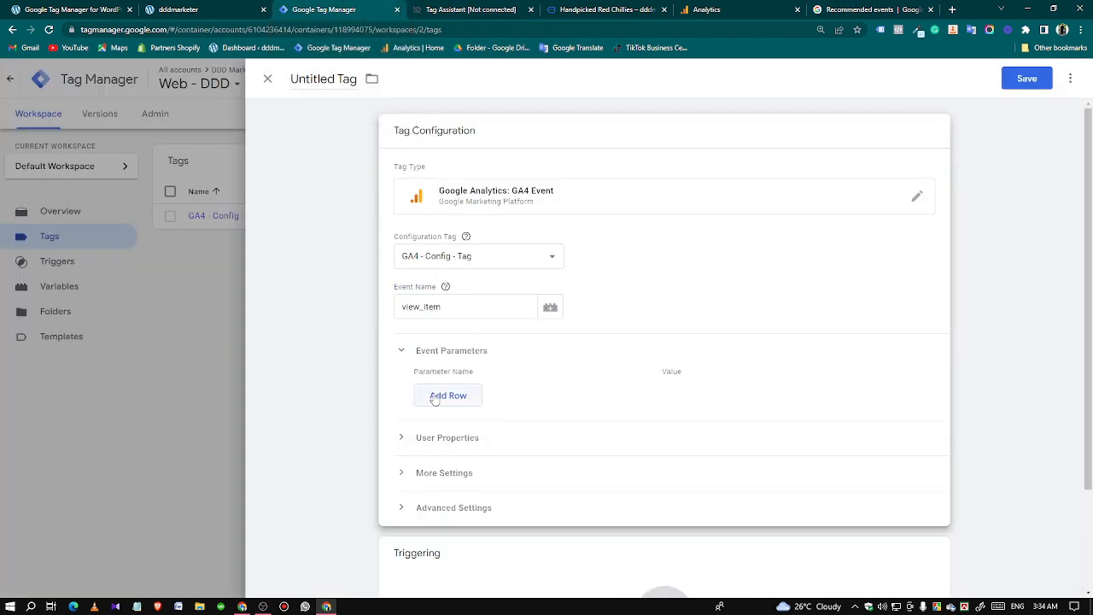
left_click(444, 397)
left_click(442, 430)
left_click(442, 454)
Name the first event parameter currency, copying the name from the view_item parameters table in the Recommended events reference.
left_click(440, 393)
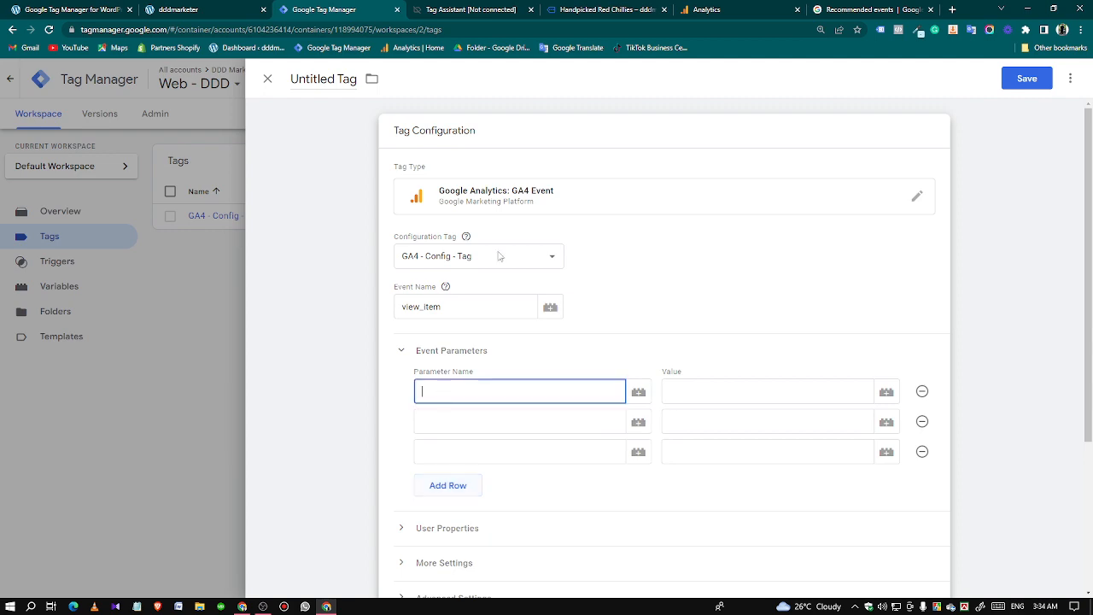
left_click(821, 10)
double_click(325, 246)
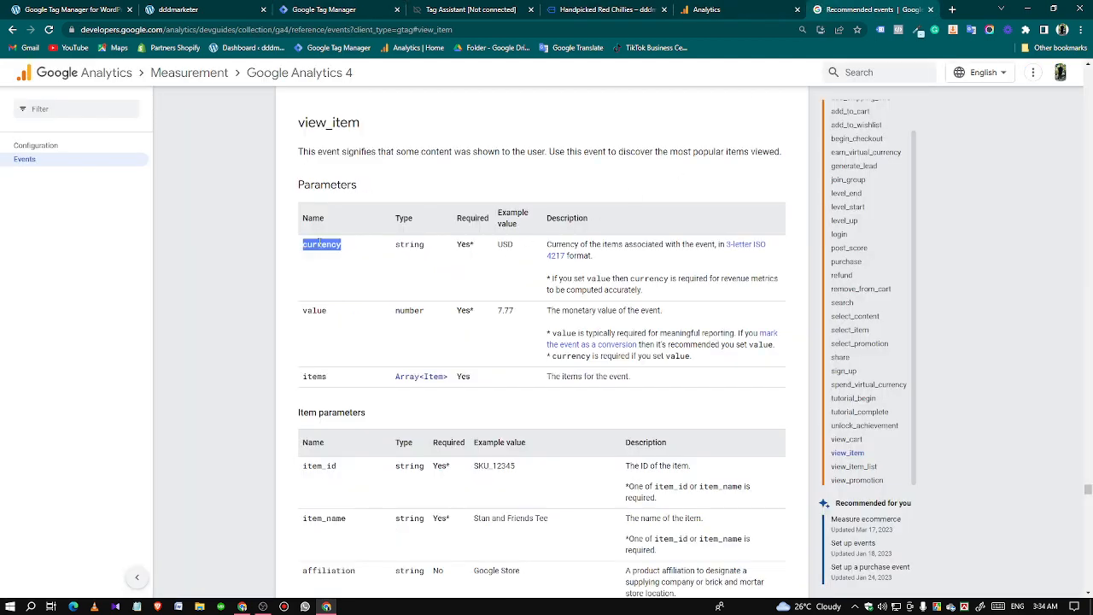
right_click(324, 245)
left_click(331, 253)
left_click(330, 9)
left_click(425, 404)
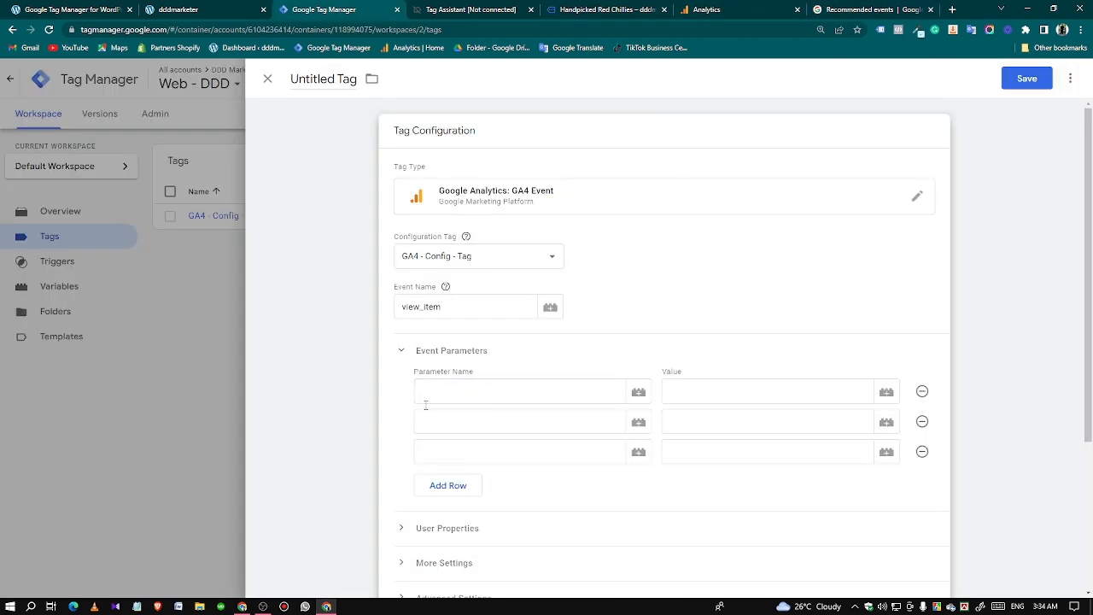
left_click(436, 395)
key("ctrl+v")
Name the second event parameter value, copying the name from the same view_item parameters table.
left_click(438, 419)
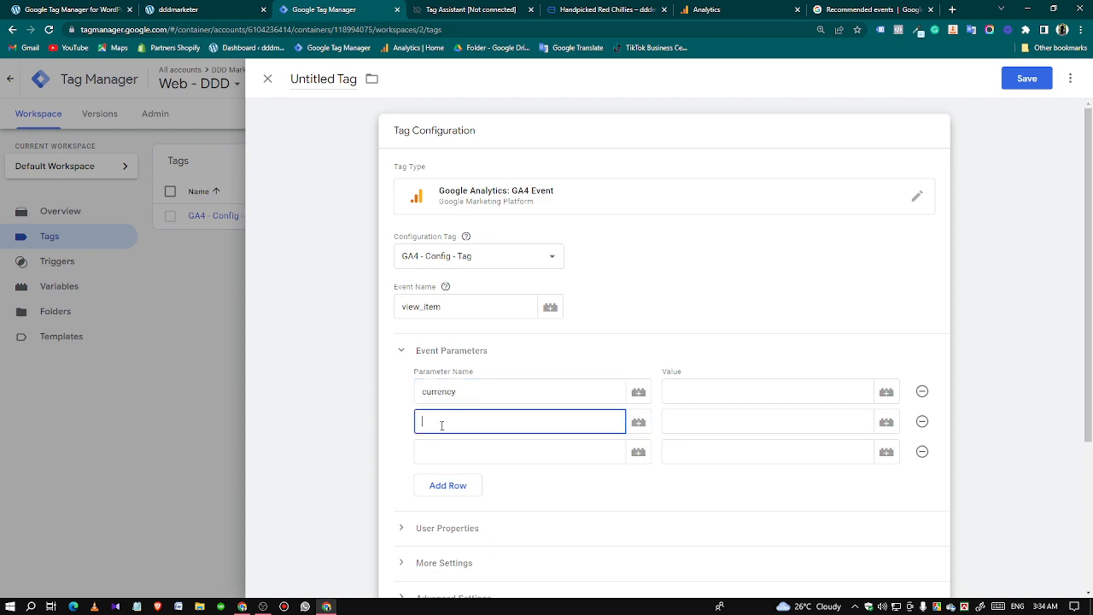
left_click(854, 10)
double_click(312, 311)
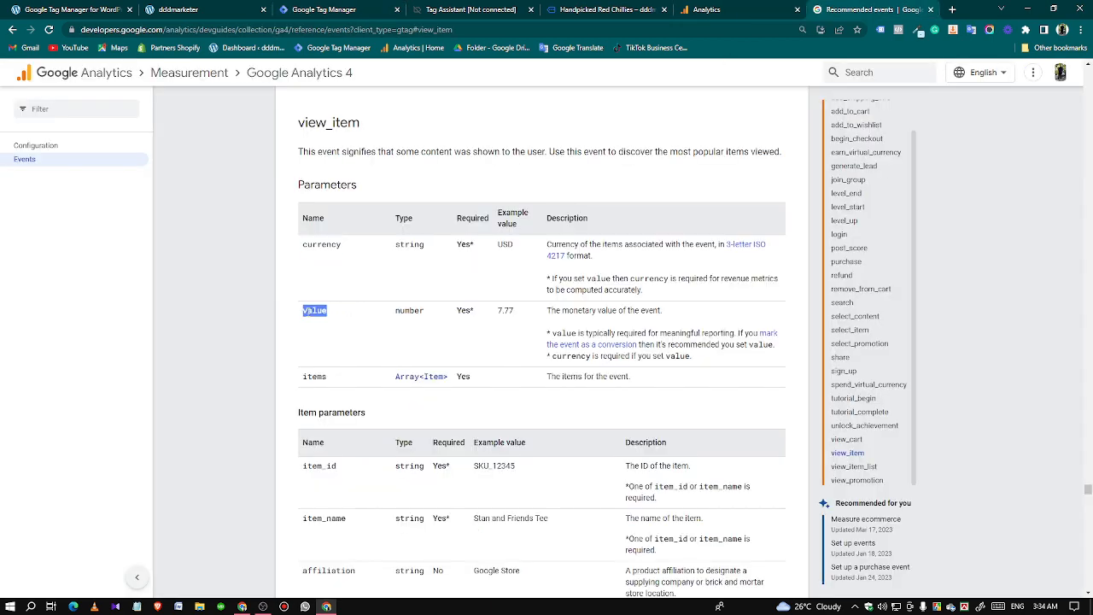
right_click(313, 312)
left_click(329, 321)
left_click(324, 9)
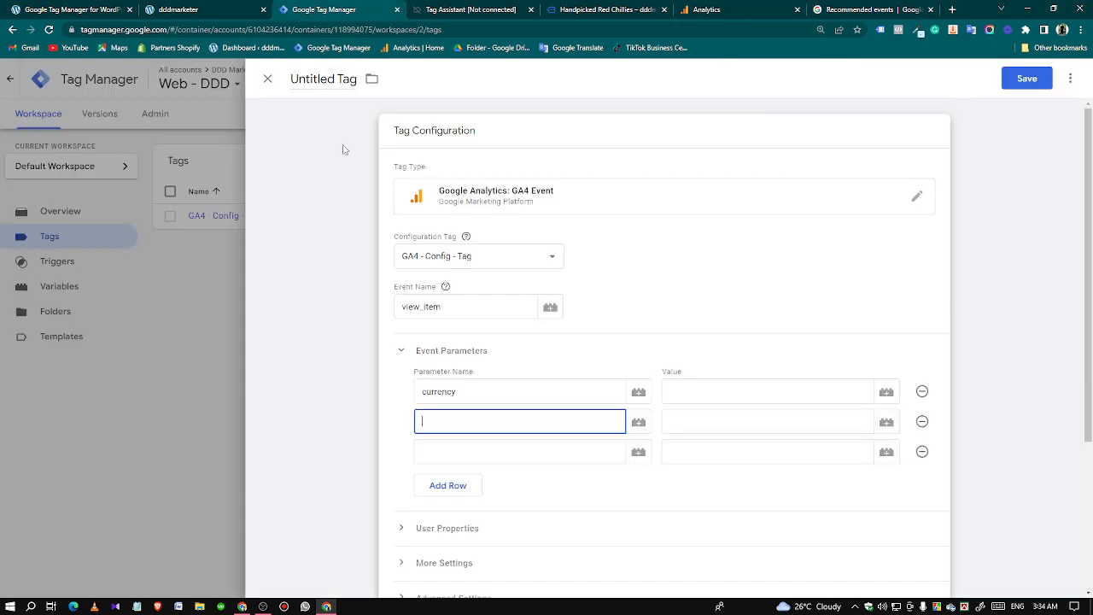
key("ctrl+v")
Name the third event parameter items, copying the name from the view_item parameters table in the reference.
left_click(449, 447)
left_click(811, 12)
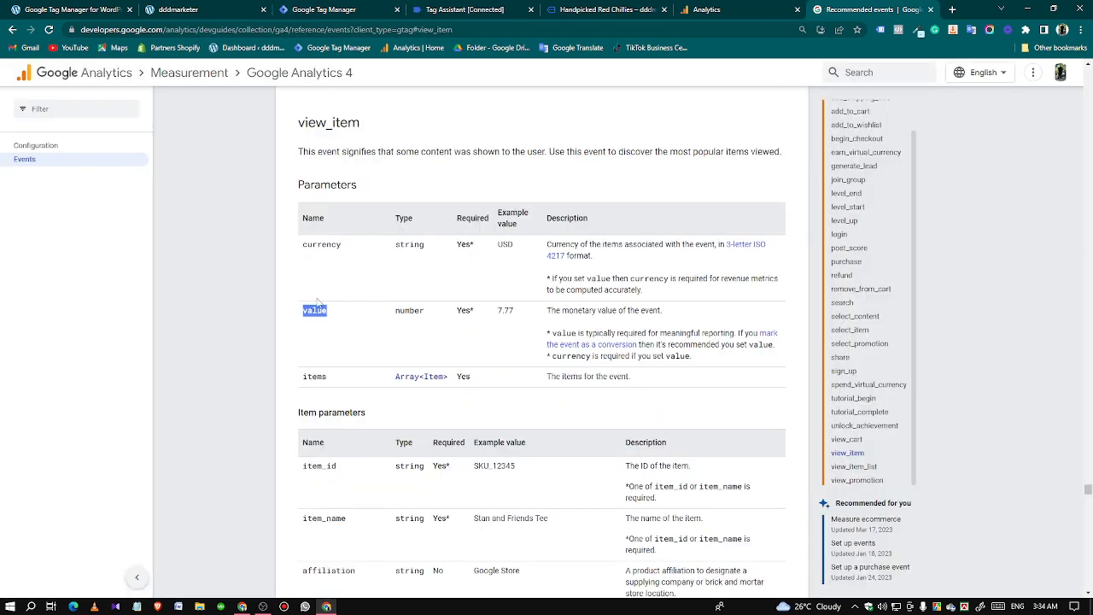
double_click(313, 377)
right_click(313, 377)
left_click(324, 387)
left_click(354, 8)
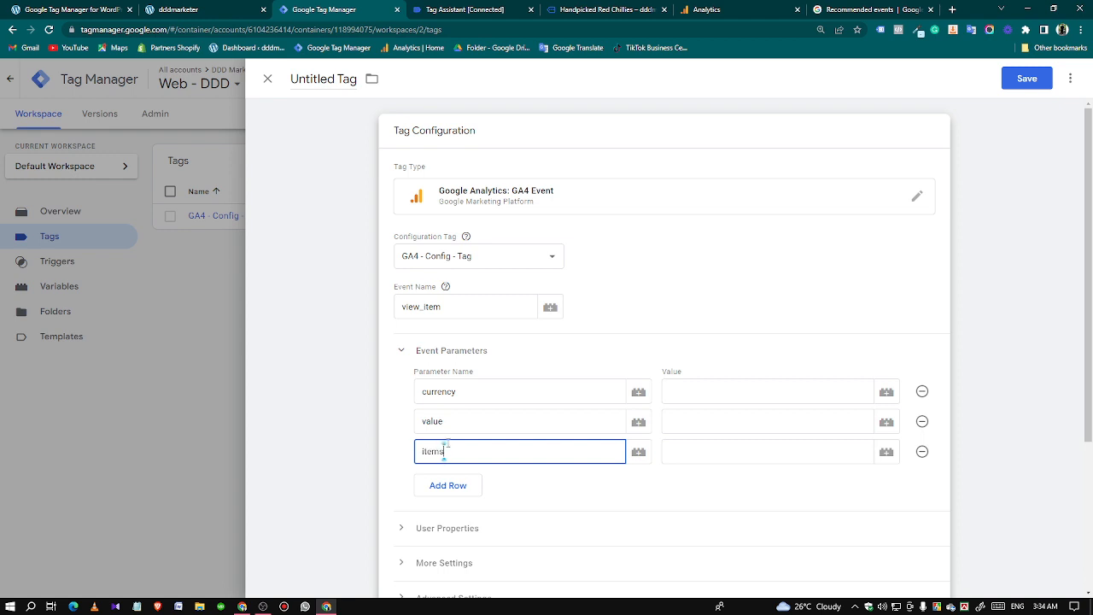
Set the parameter values to {{dlv - currency}} for currency, {{dlv - item price}} for value and {{dlv - items}} for items.
left_click(690, 392)
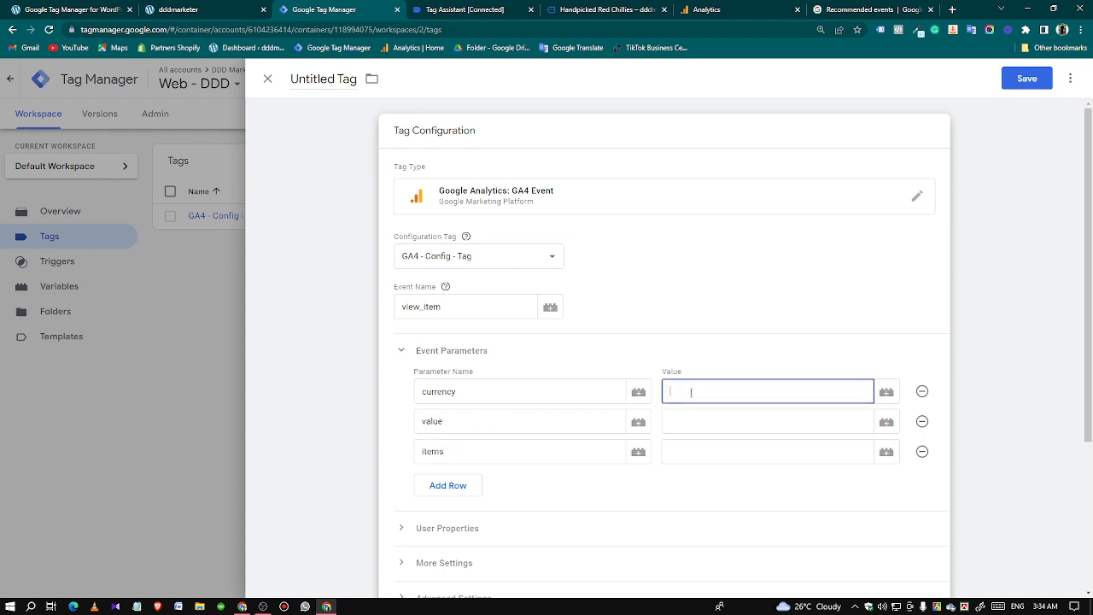
type("{{")
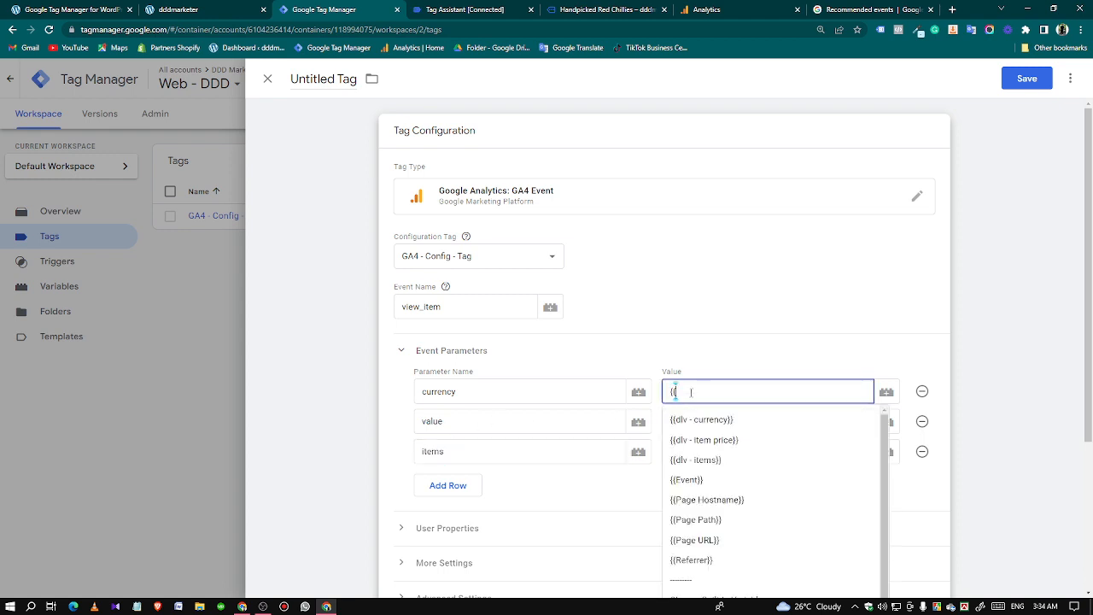
left_click(701, 420)
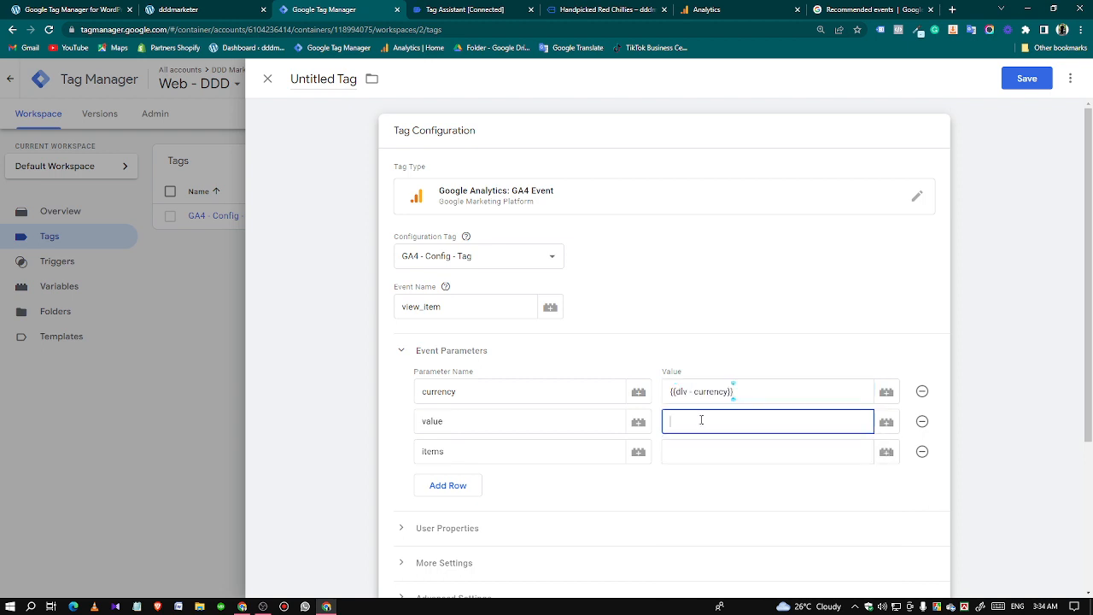
type("{{")
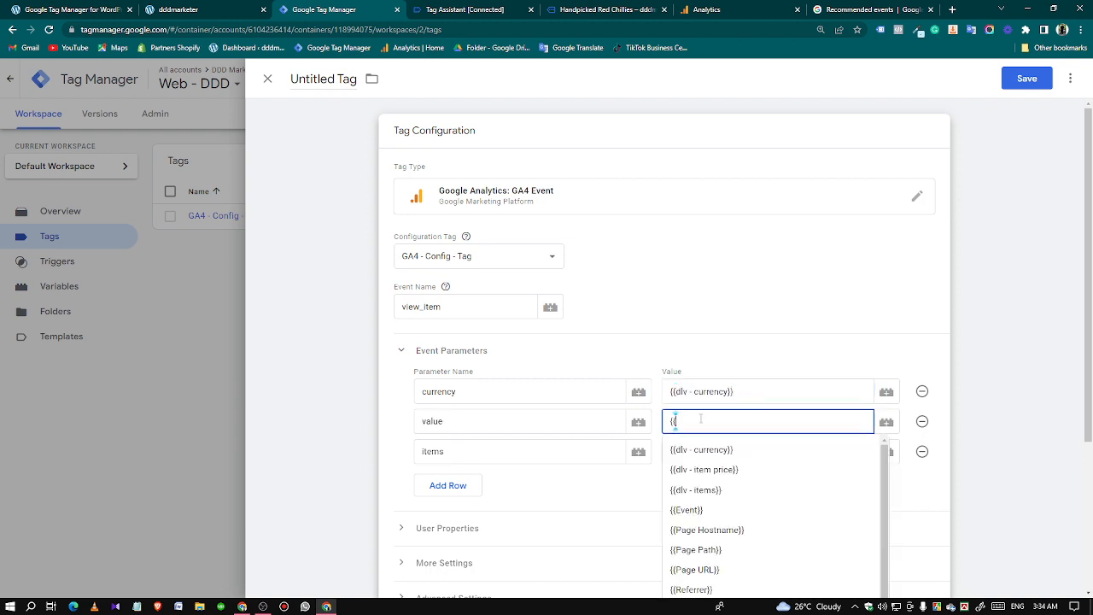
left_click(700, 469)
left_click(691, 449)
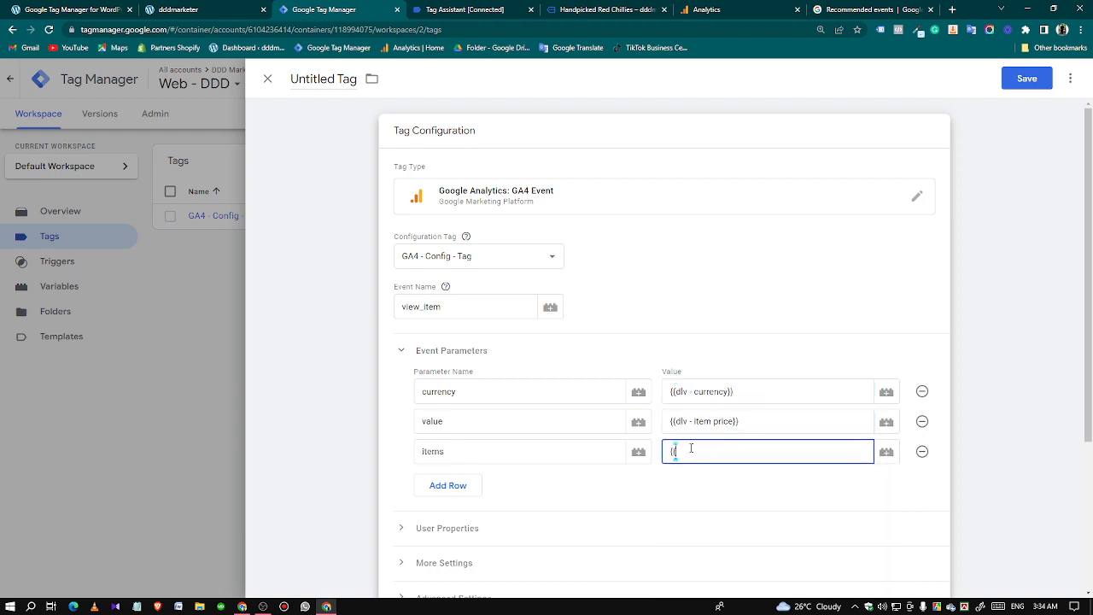
type("{{")
left_click(696, 520)
Assign the View Item custom event trigger as the tag's firing trigger.
left_click(597, 488)
scroll(584, 473, "down", 2)
left_click(481, 515)
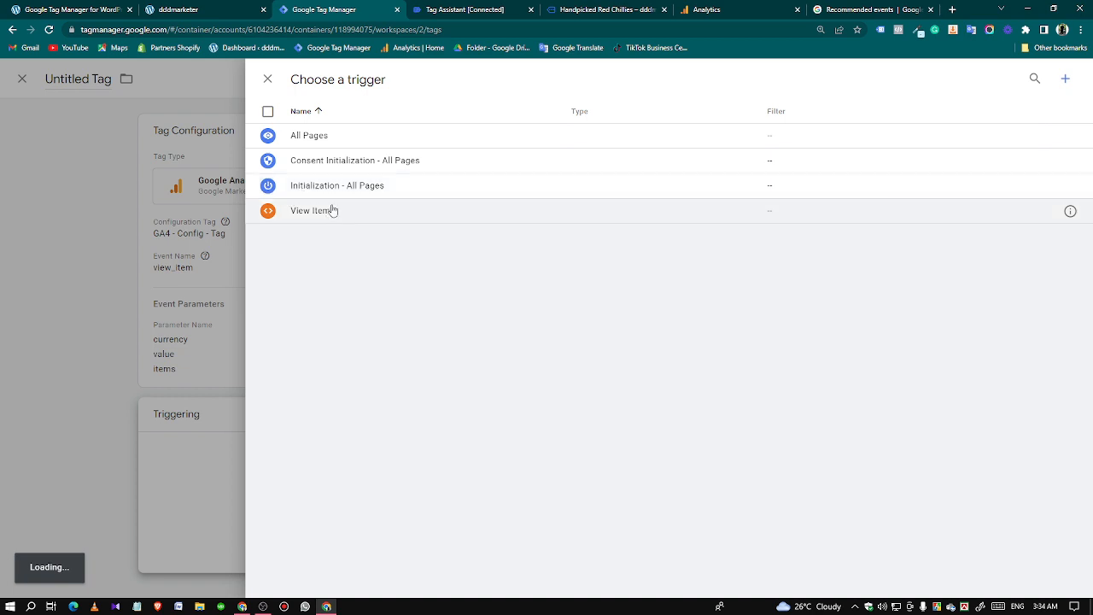
left_click(332, 210)
Name the tag "GA4 - View Item - Tag" and save it.
left_click_drag(336, 78, 291, 78)
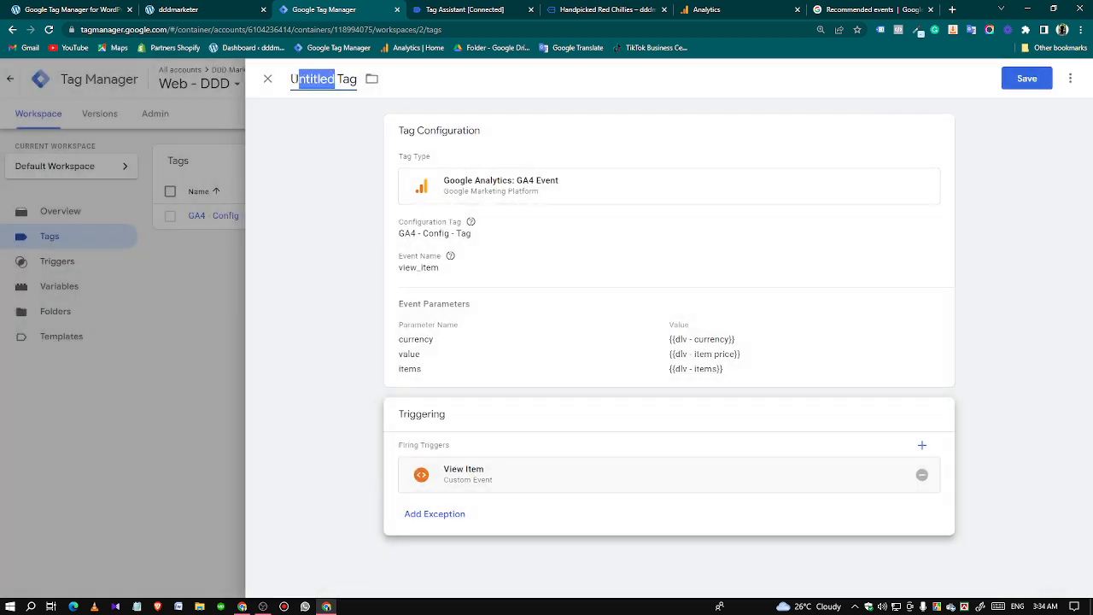
type("GA")
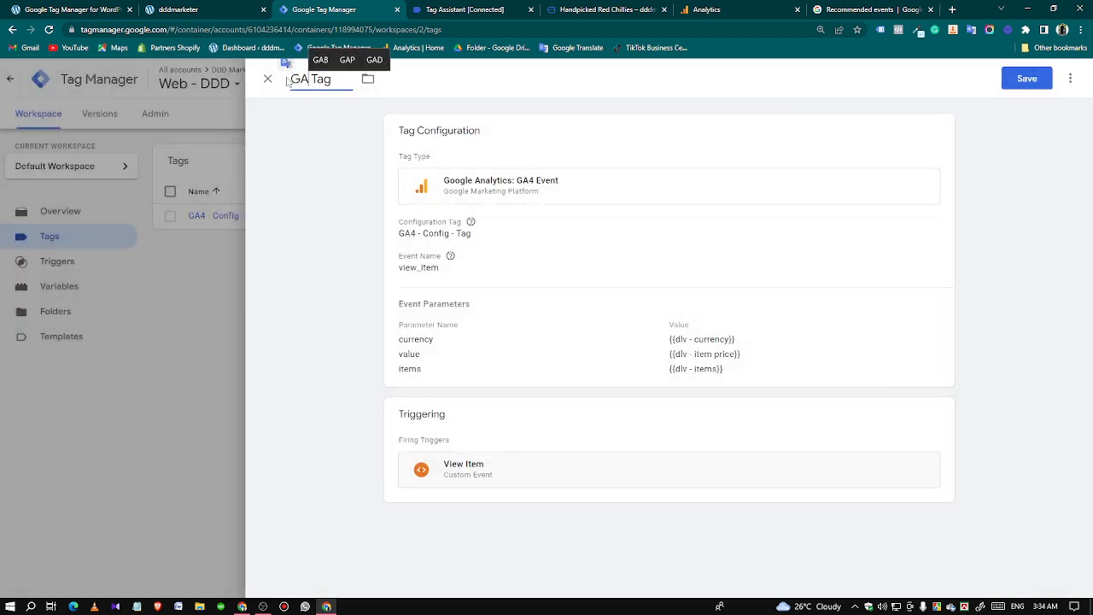
type("4 - View")
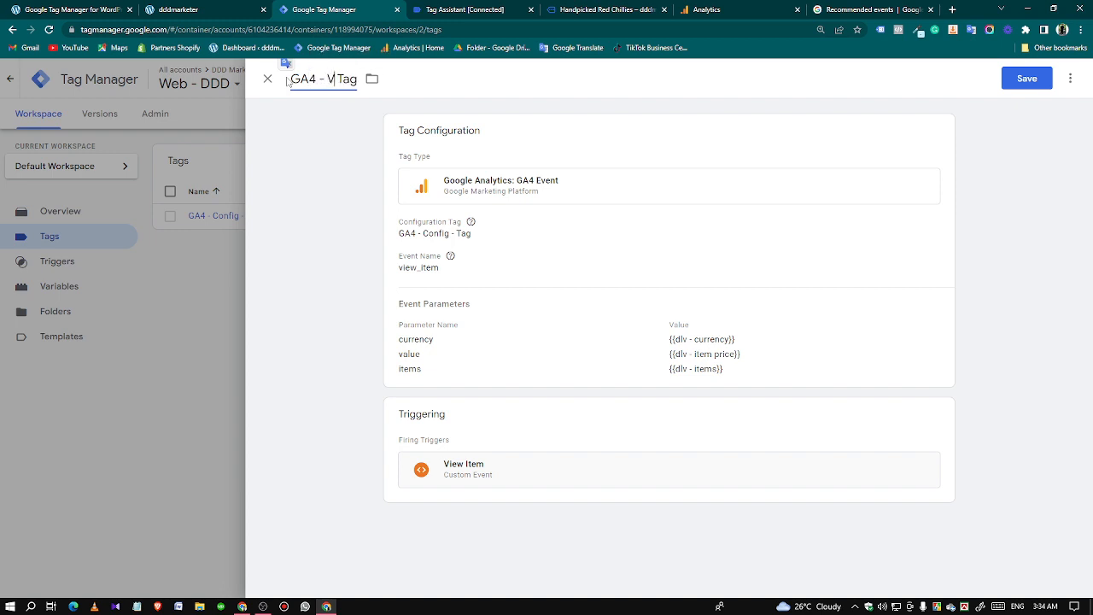
type(" Item -")
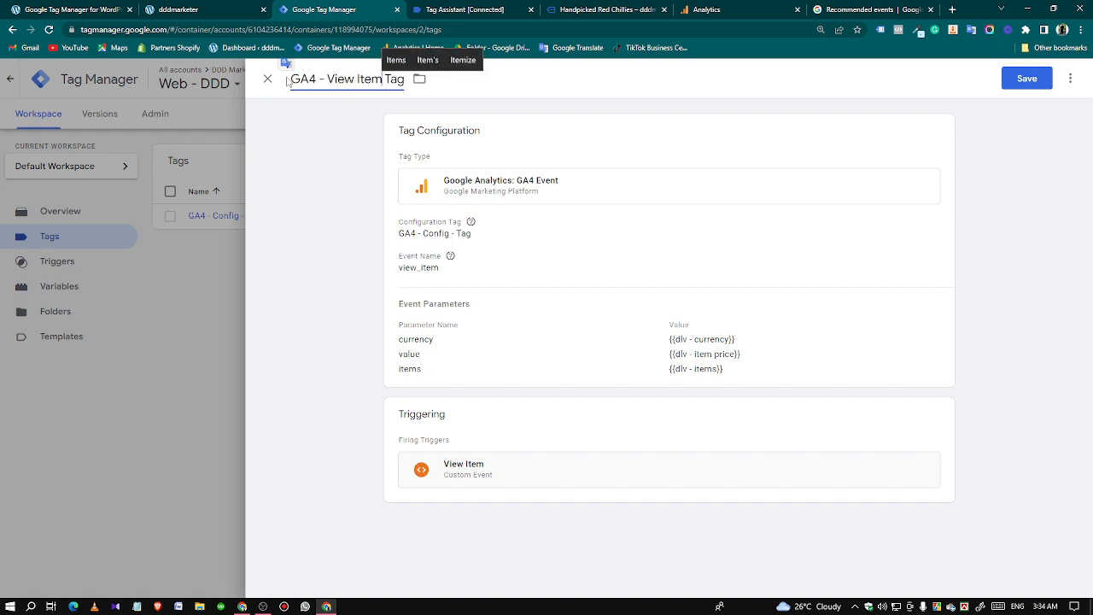
left_click(1026, 78)
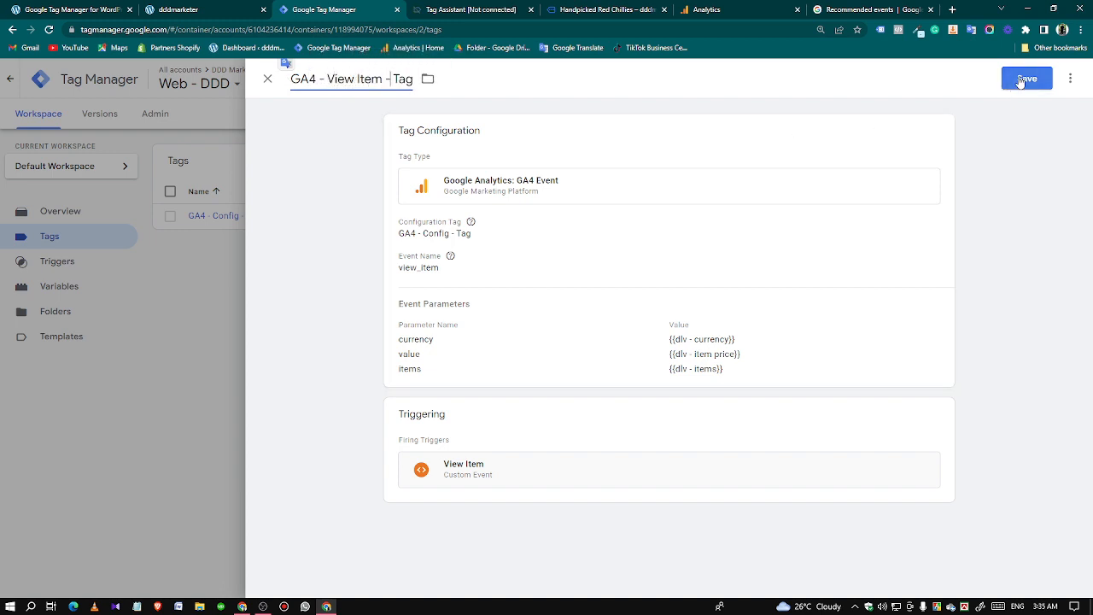
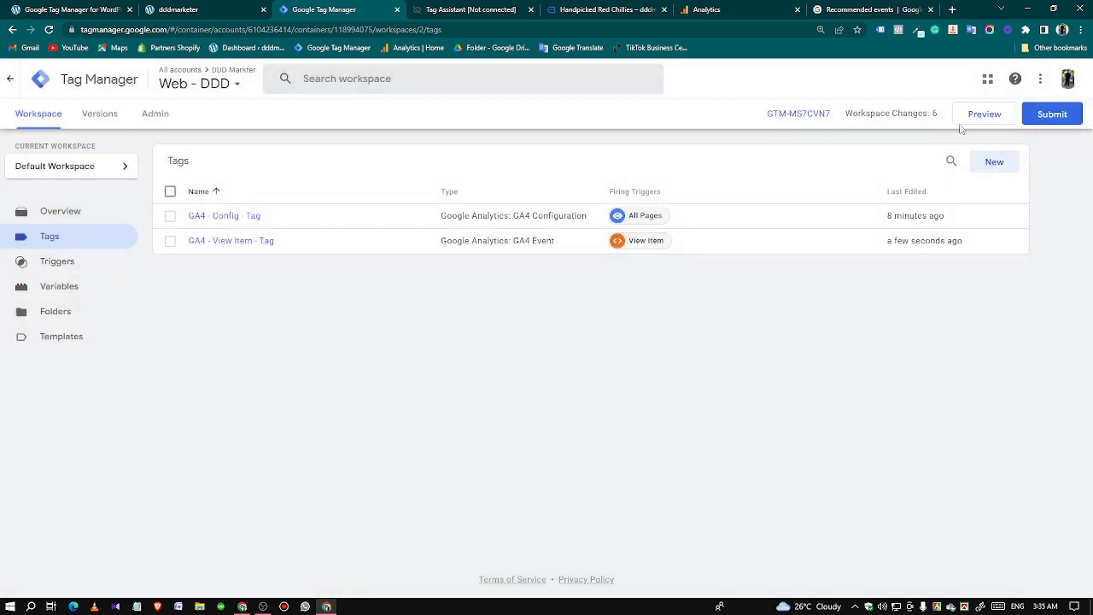
Start preview mode for the container and connect Tag Assistant to the store site.
left_click(967, 120)
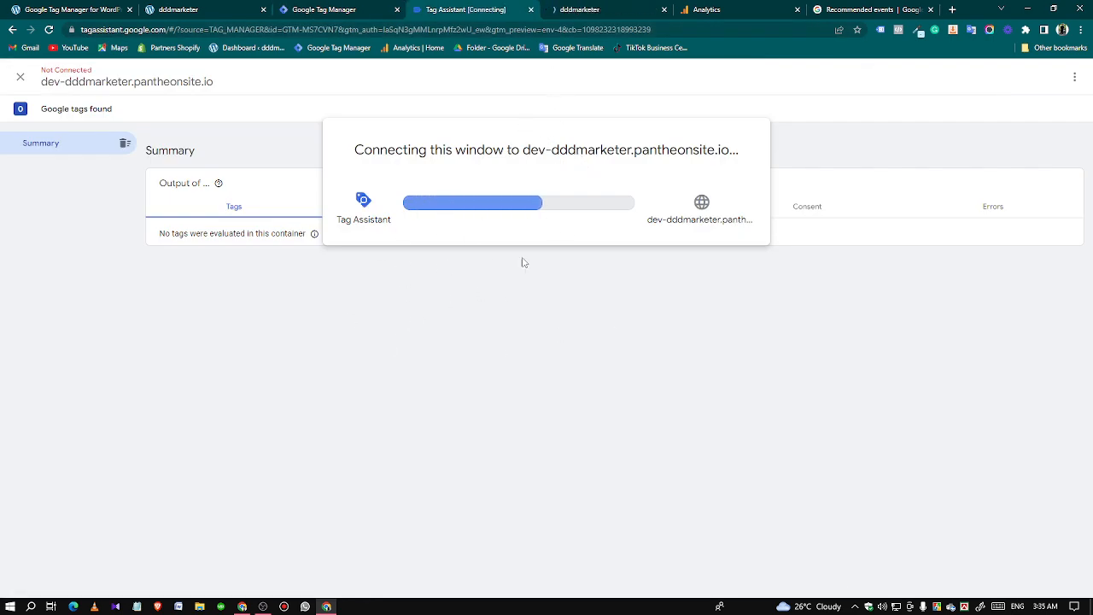
left_click(593, 11)
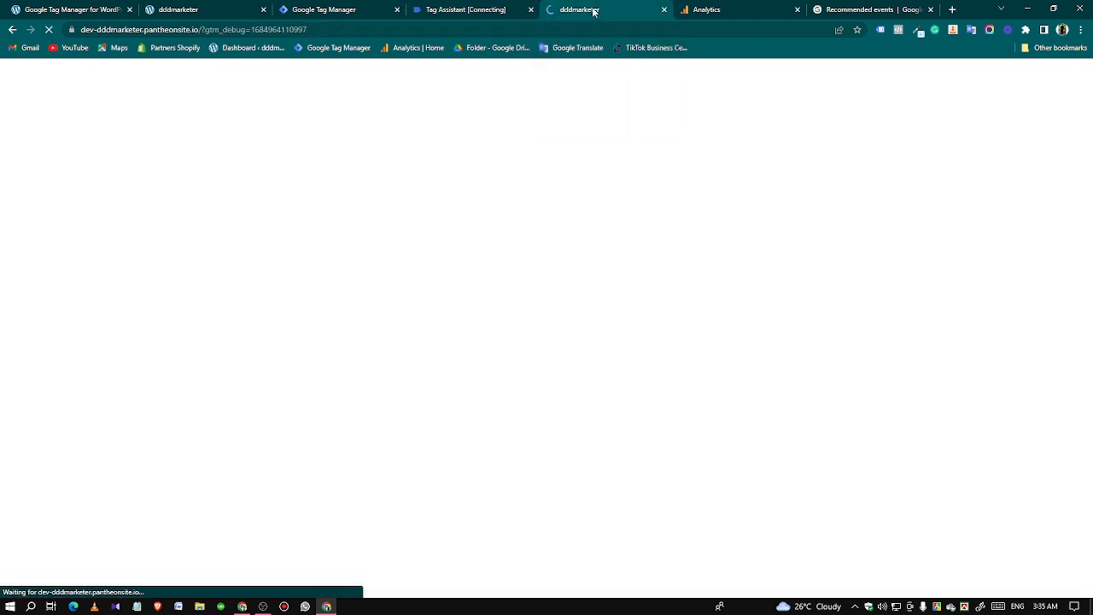
left_click(494, 10)
Switch to Google Analytics and reload DebugView to refresh its list of debug devices.
left_click(696, 9)
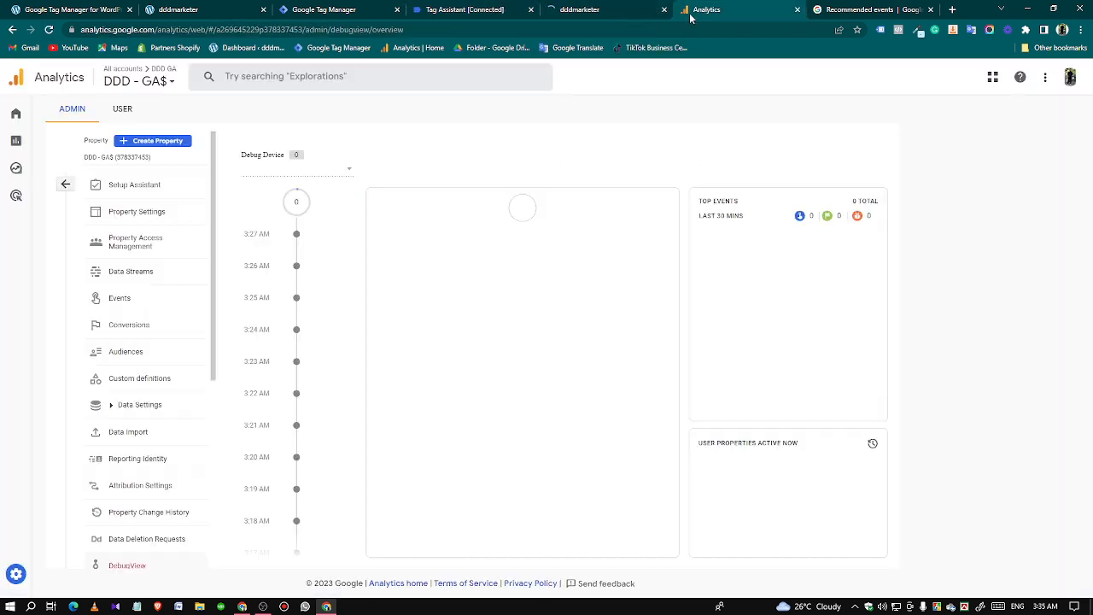
left_click(334, 173)
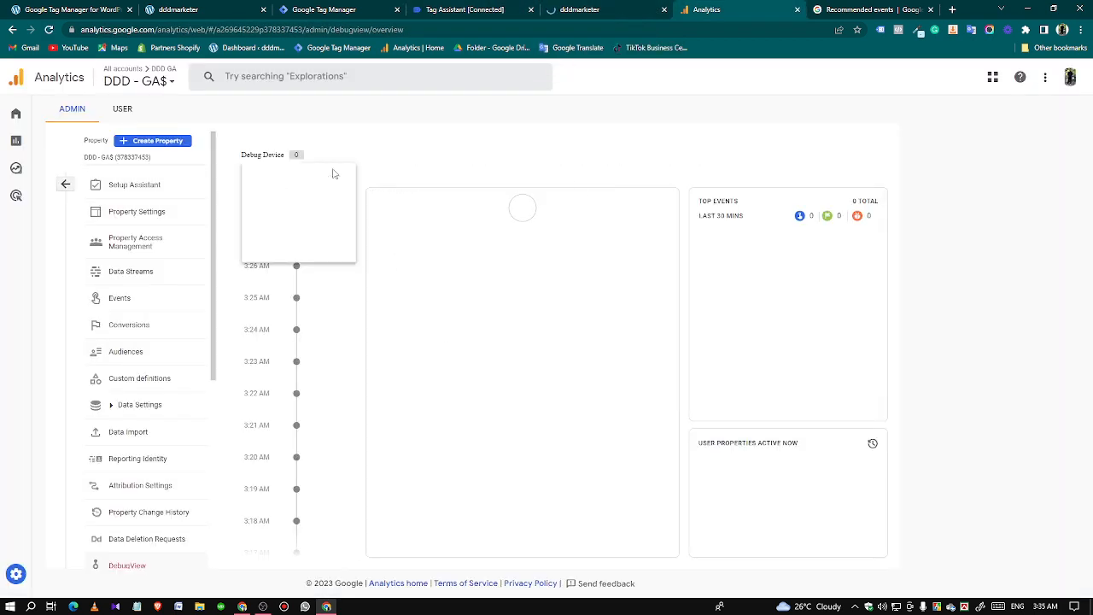
left_click(334, 173)
left_click(49, 29)
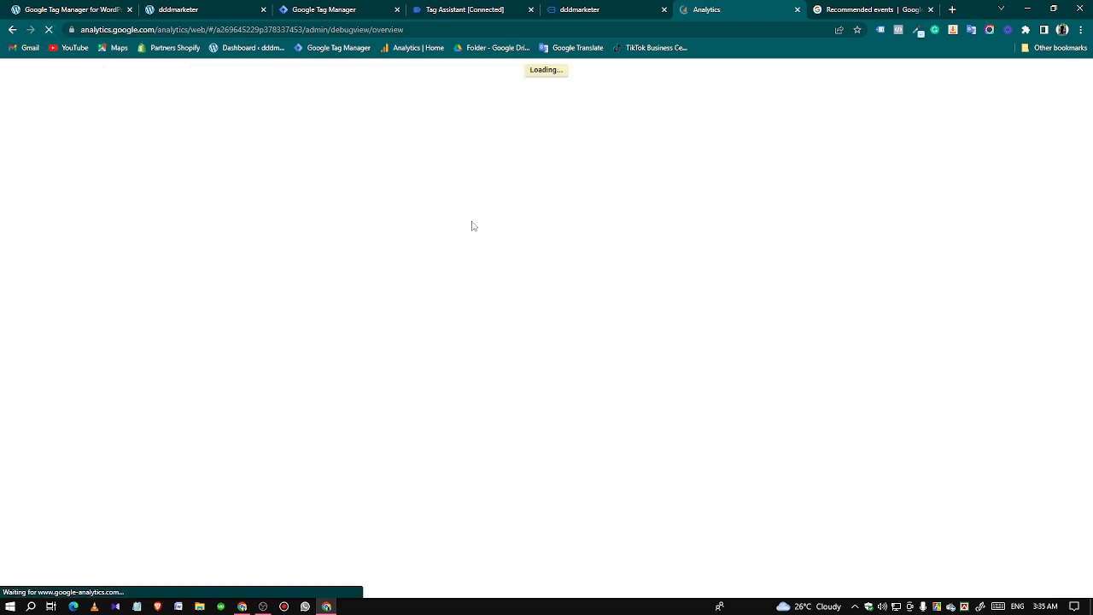
Continue past the Tag Assistant connection notice and check which tags fired on the store's home page.
left_click(589, 10)
left_click(487, 10)
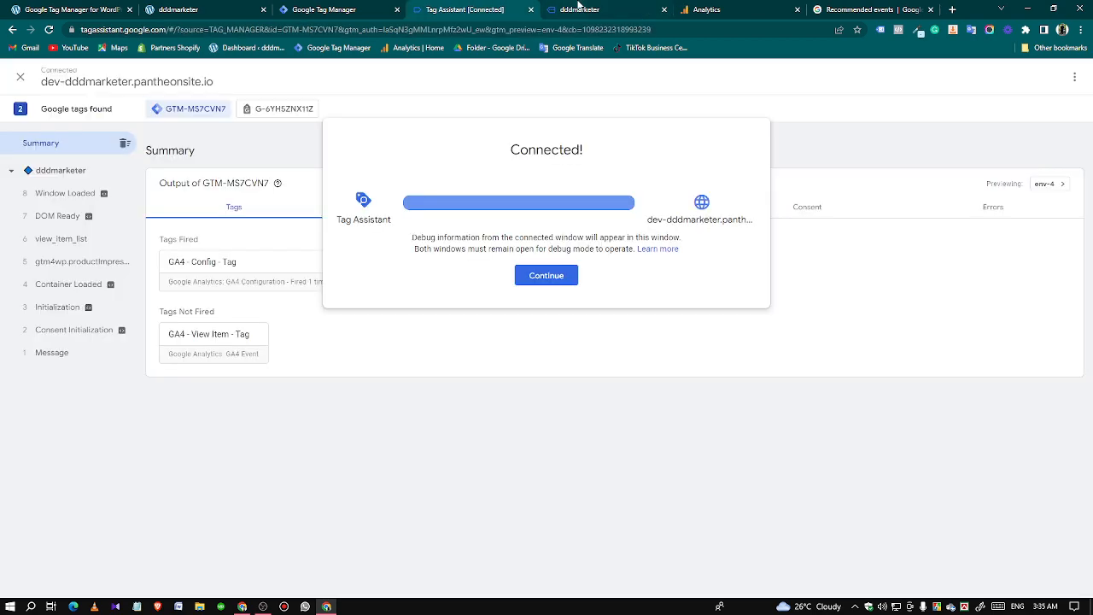
left_click(533, 271)
left_click(568, 10)
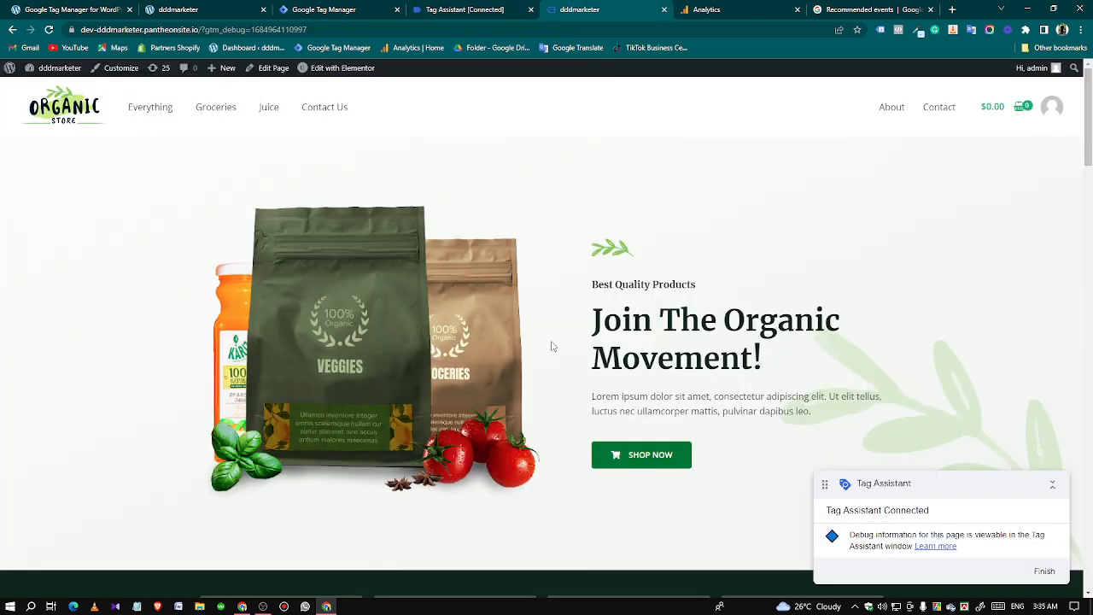
scroll(527, 309, "down", 8)
scroll(705, 350, "up", 8)
left_click(468, 10)
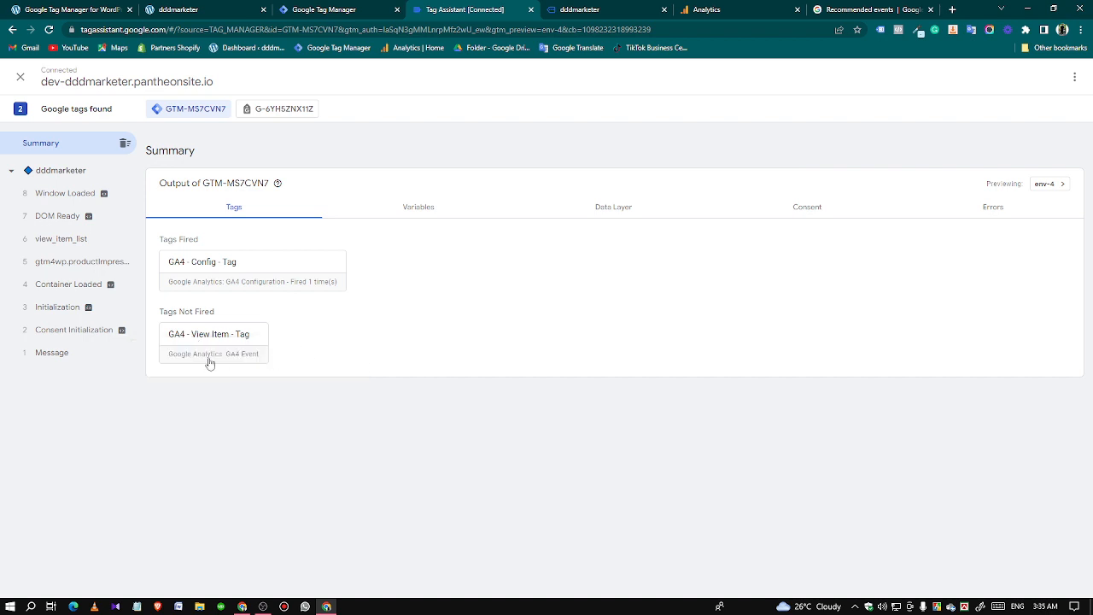
Select the Google debug device in the Analytics DebugView.
left_click(713, 10)
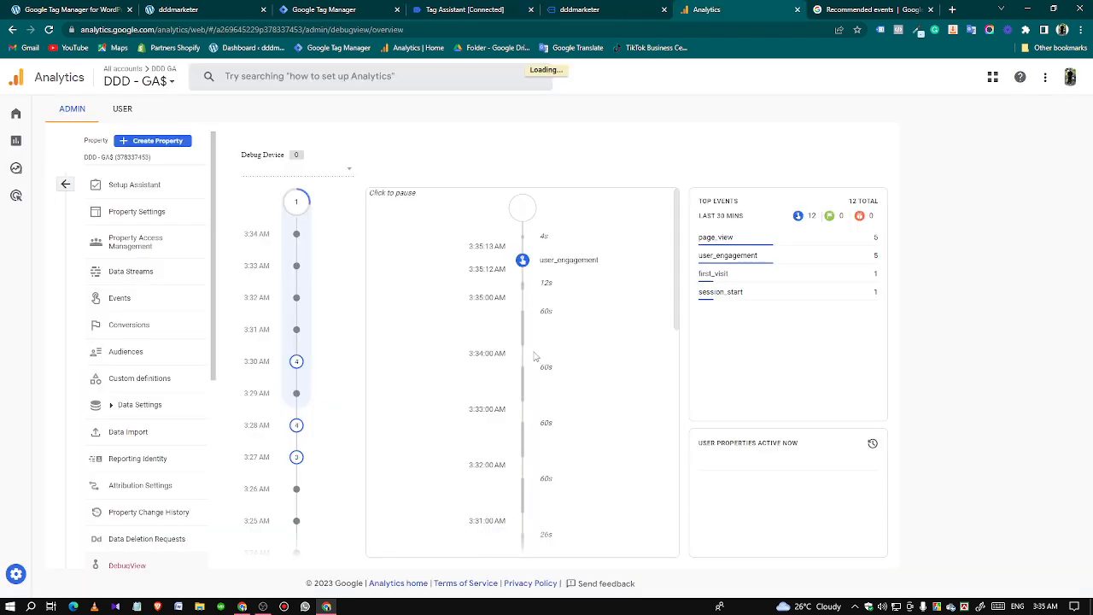
left_click(336, 171)
left_click(337, 173)
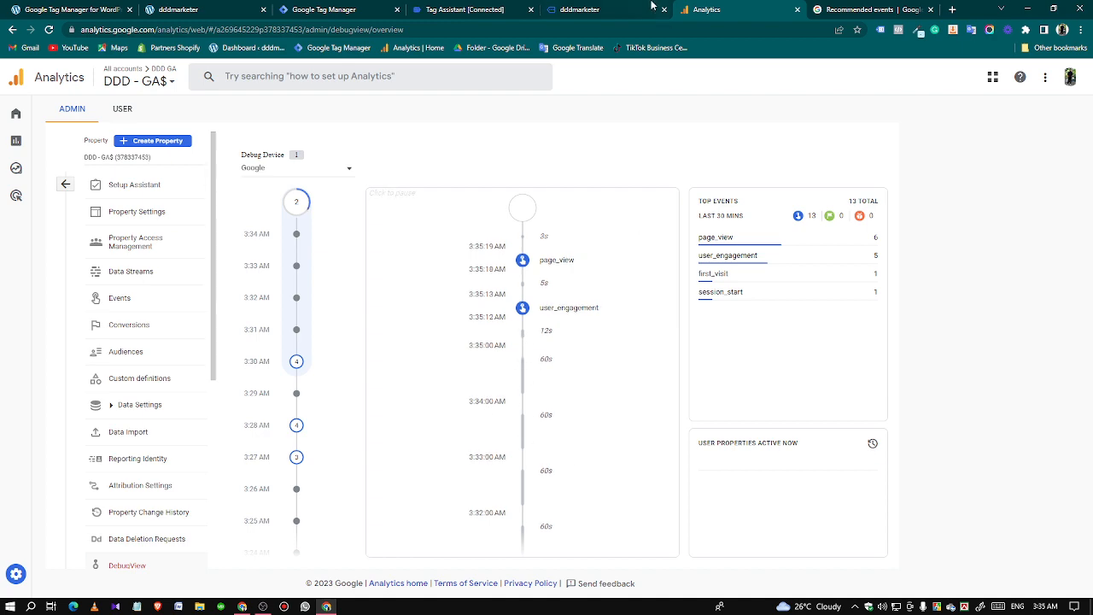
Open the Natural Extracted Edible Oil product page from the store's best-selling products.
left_click(602, 7)
scroll(589, 379, "down", 4)
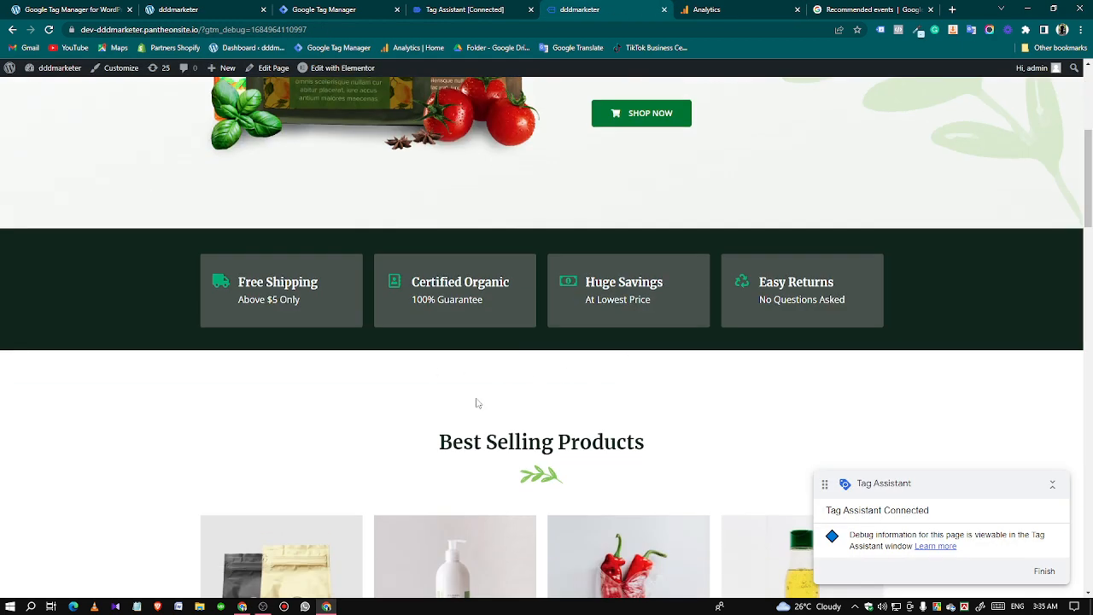
scroll(477, 403, "down", 2)
left_click(762, 423)
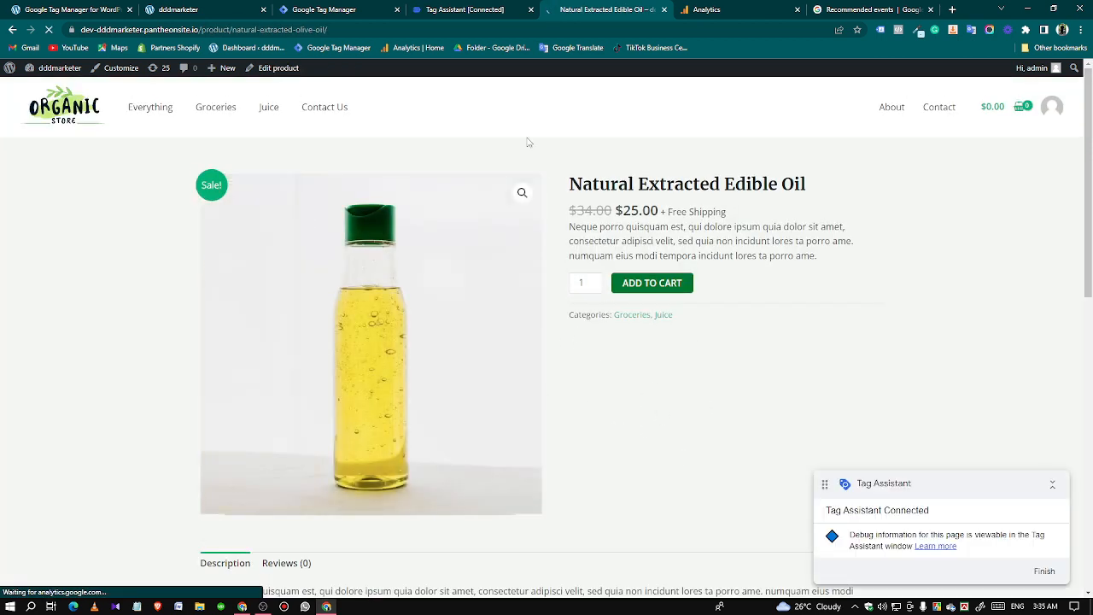
Inspect the GA4 - View Item - Tag fired on the view_item event in Tag Assistant, comparing variable names and values.
left_click(453, 9)
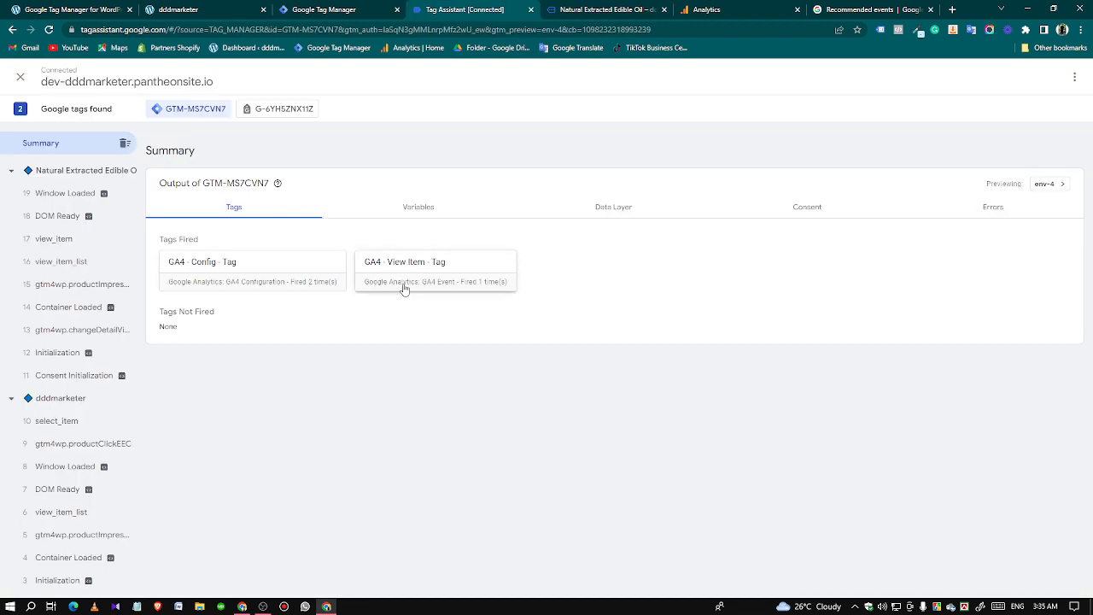
left_click(76, 243)
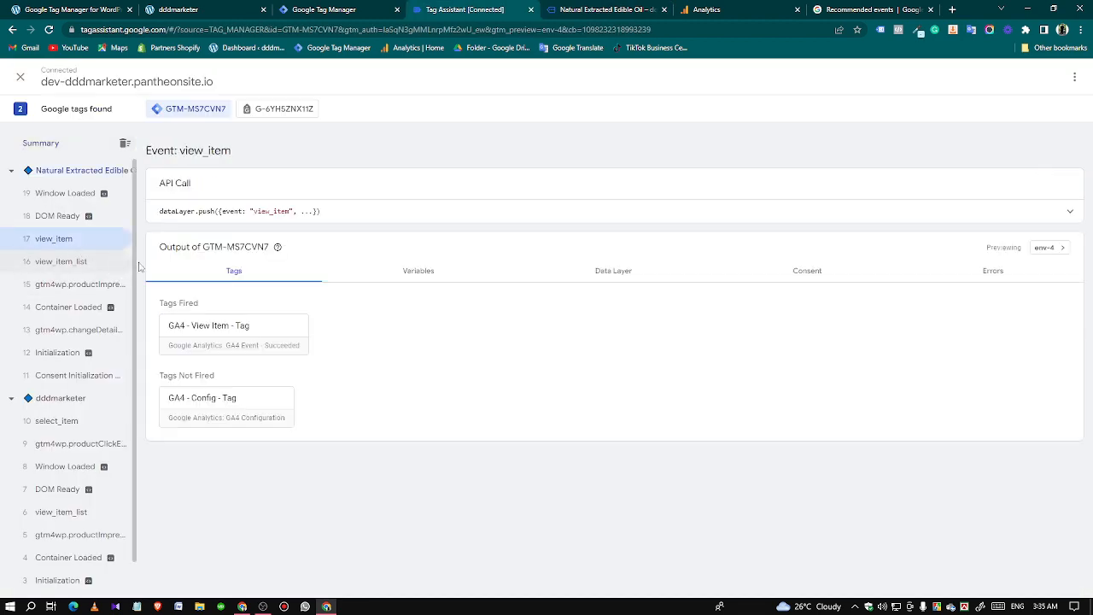
left_click(216, 343)
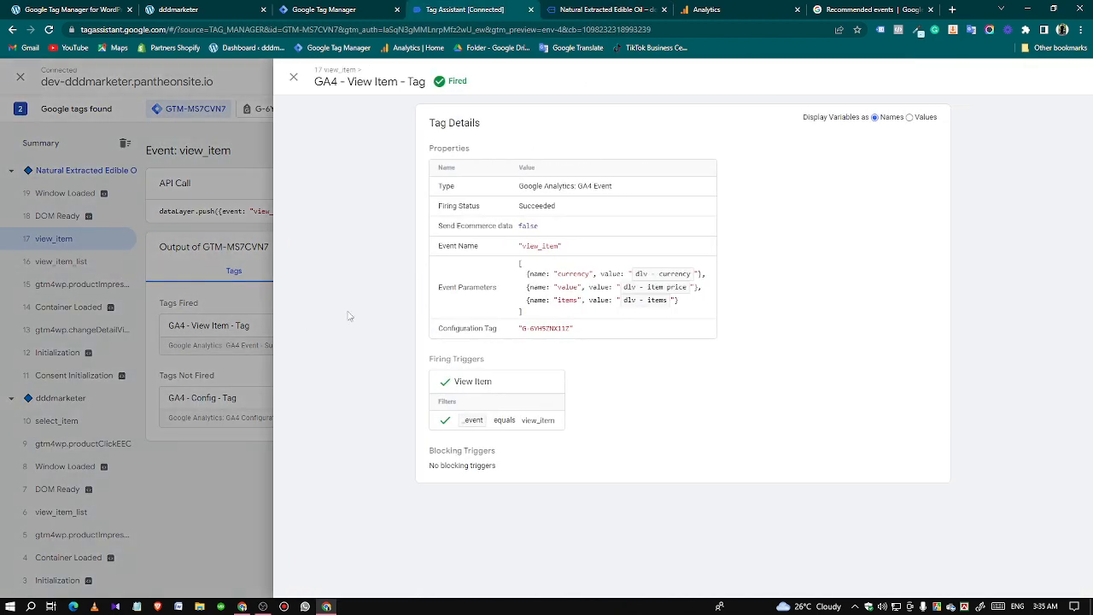
left_click(910, 118)
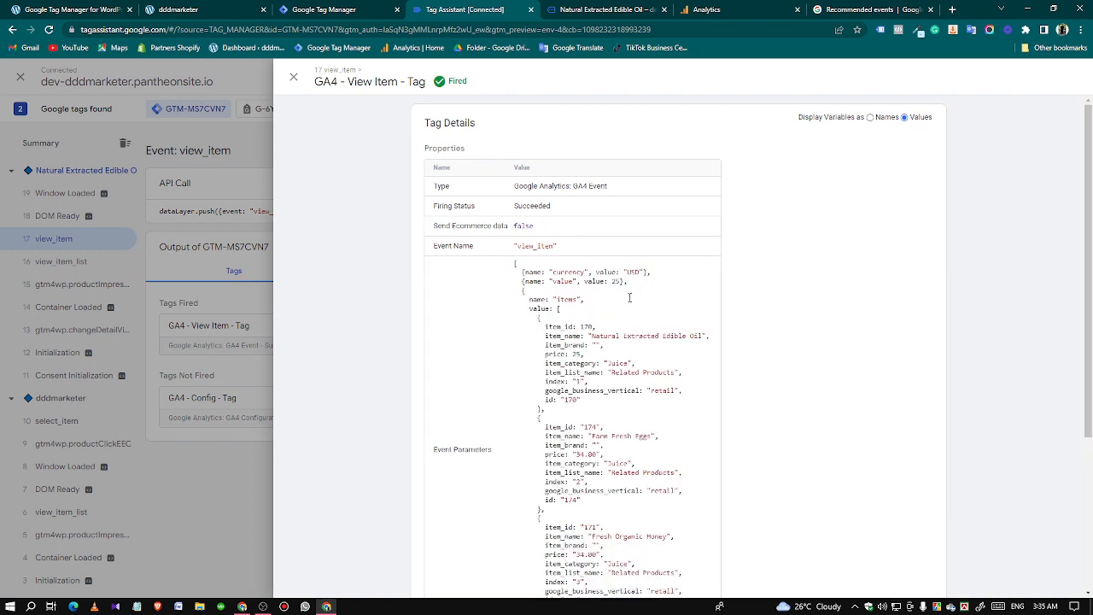
left_click(870, 117)
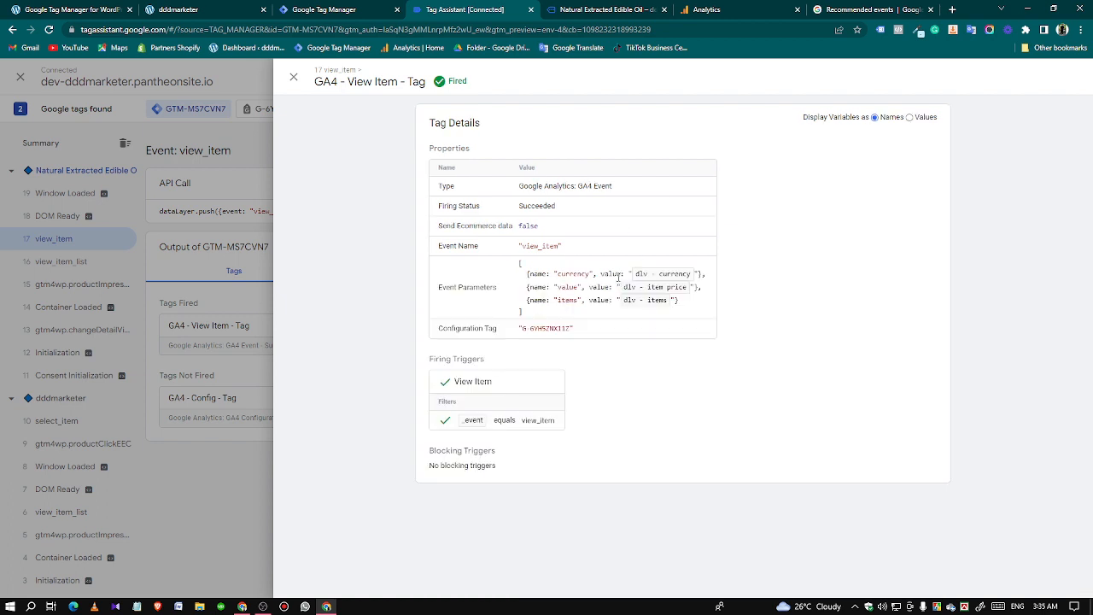
Examine the view_item event in Analytics DebugView, checking its items and its value parameter.
left_click(719, 7)
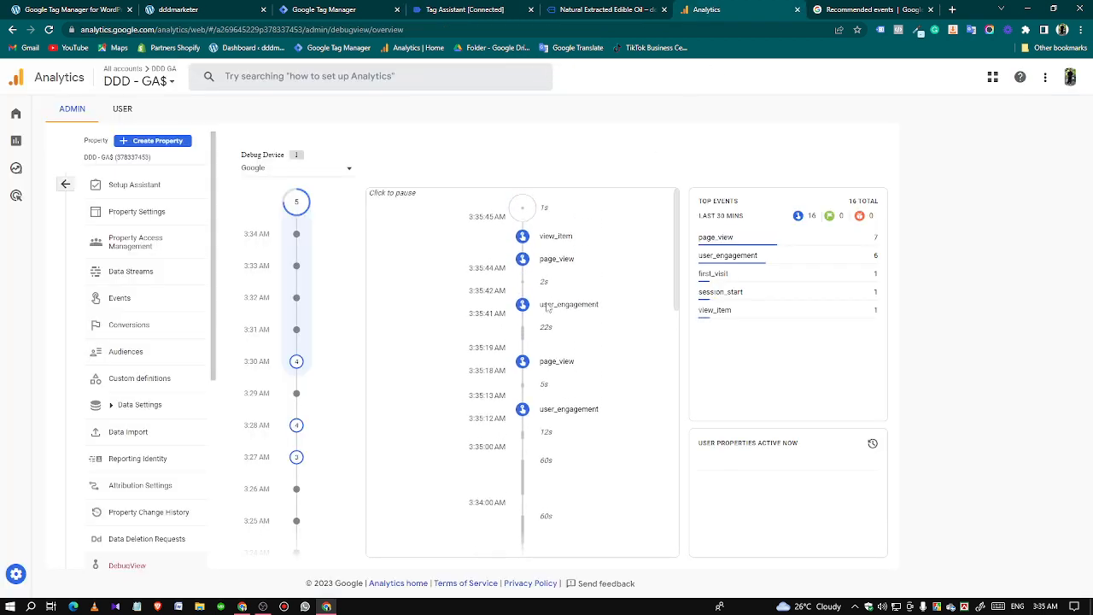
left_click(555, 261)
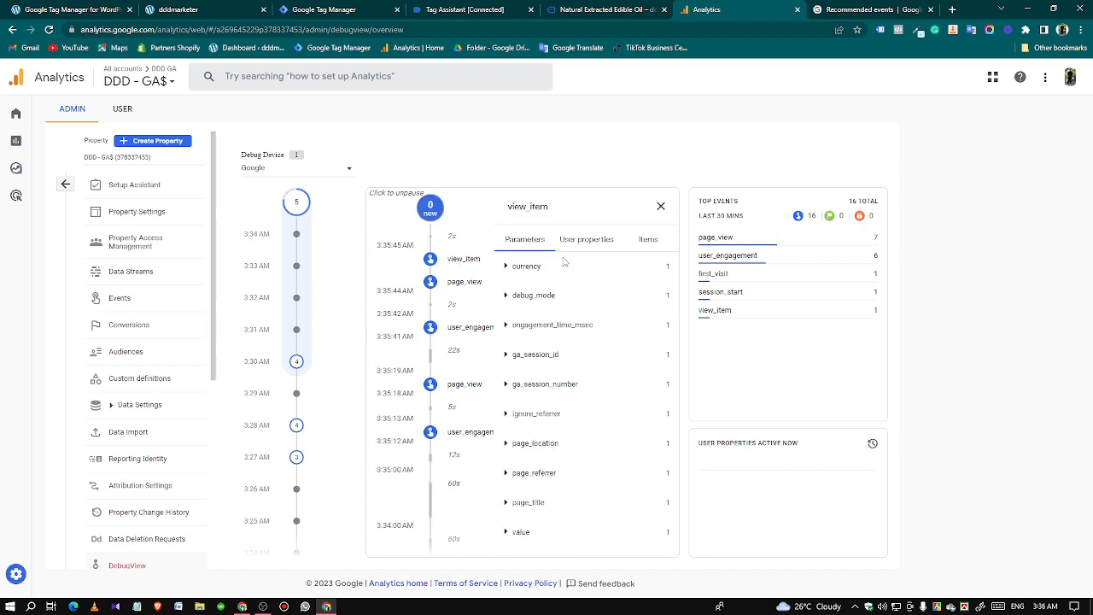
left_click(649, 241)
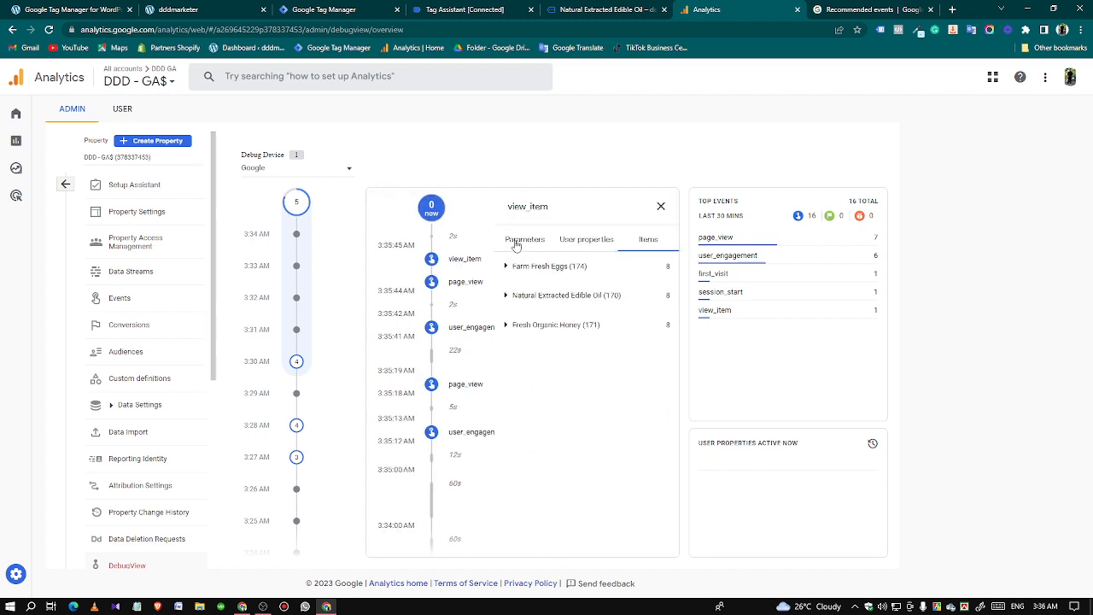
left_click(516, 242)
left_click(522, 534)
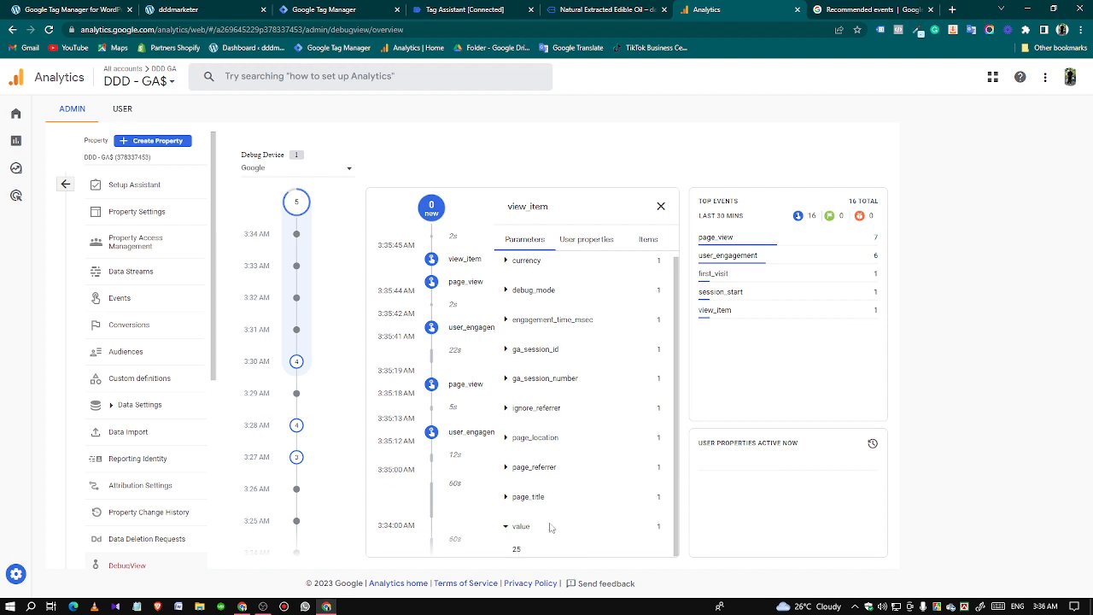
Check the sale price on the Natural Extracted Edible Oil product page against the tracked value.
left_click(584, 11)
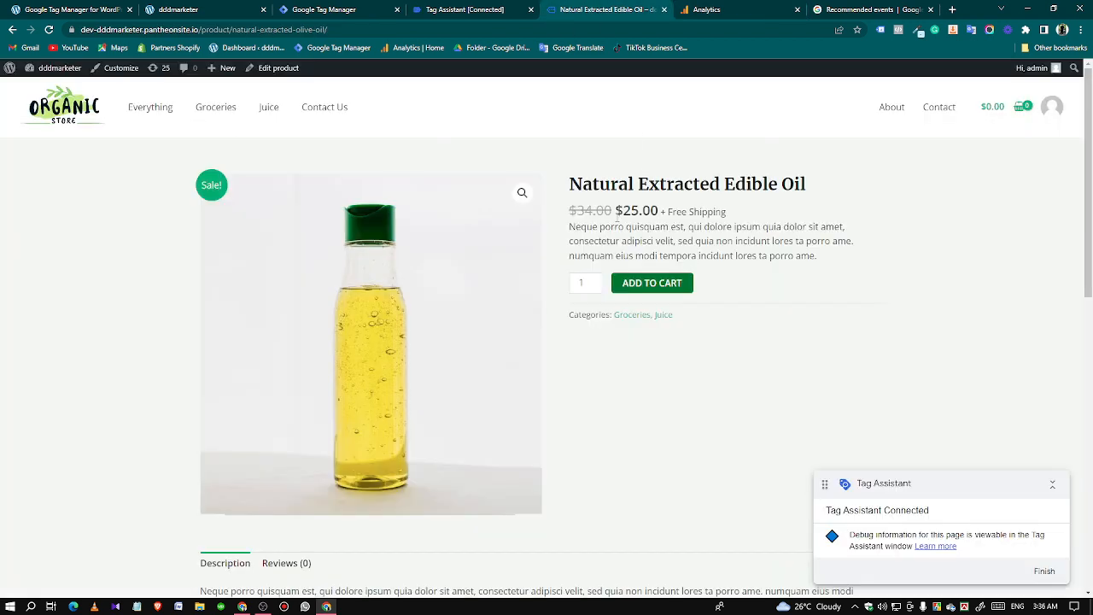
left_click_drag(616, 217, 660, 215)
left_click(700, 251)
Look up the add_to_cart event and its parameters in the recommended events reference.
left_click(481, 7)
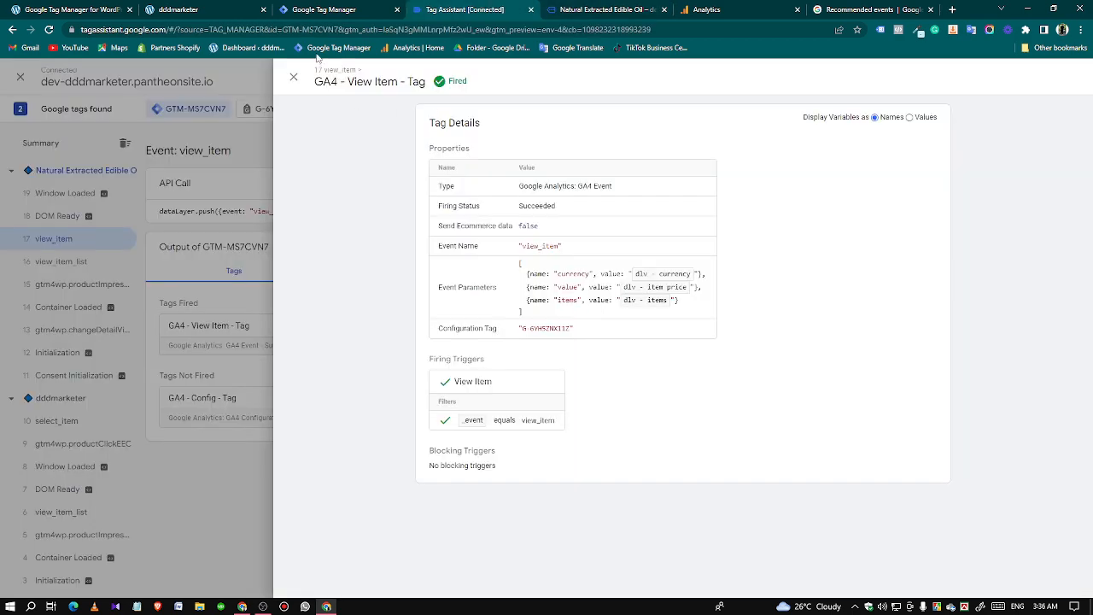
left_click(327, 8)
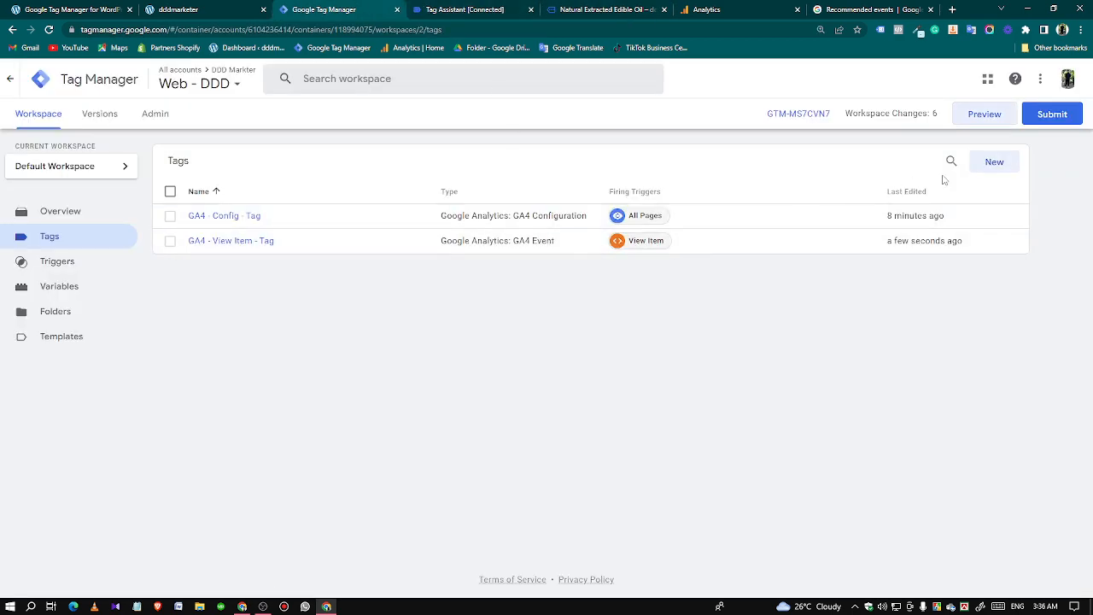
left_click(860, 10)
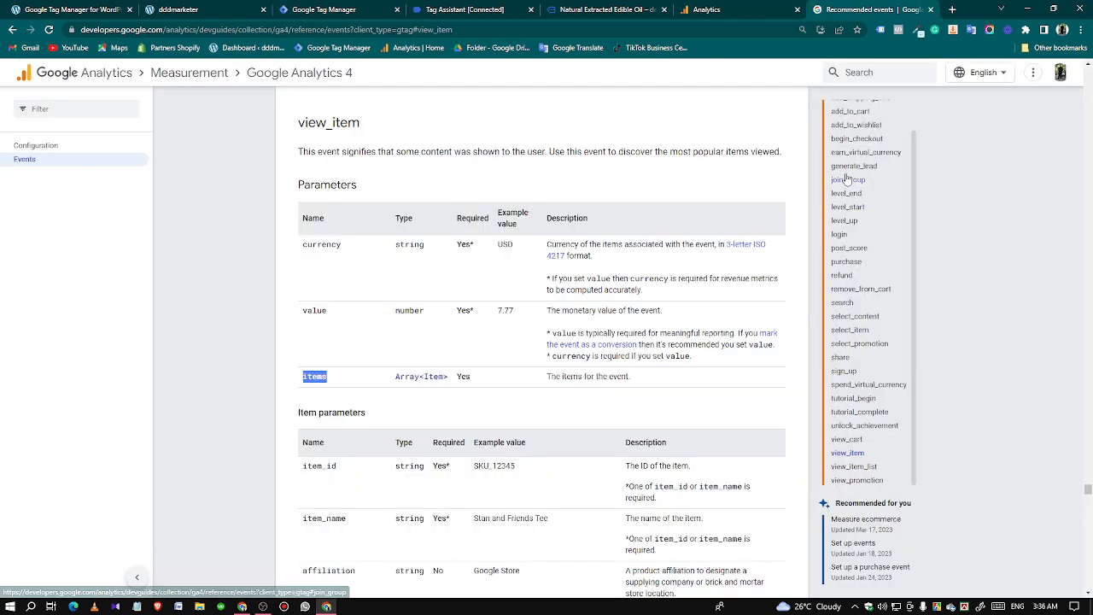
left_click(840, 118)
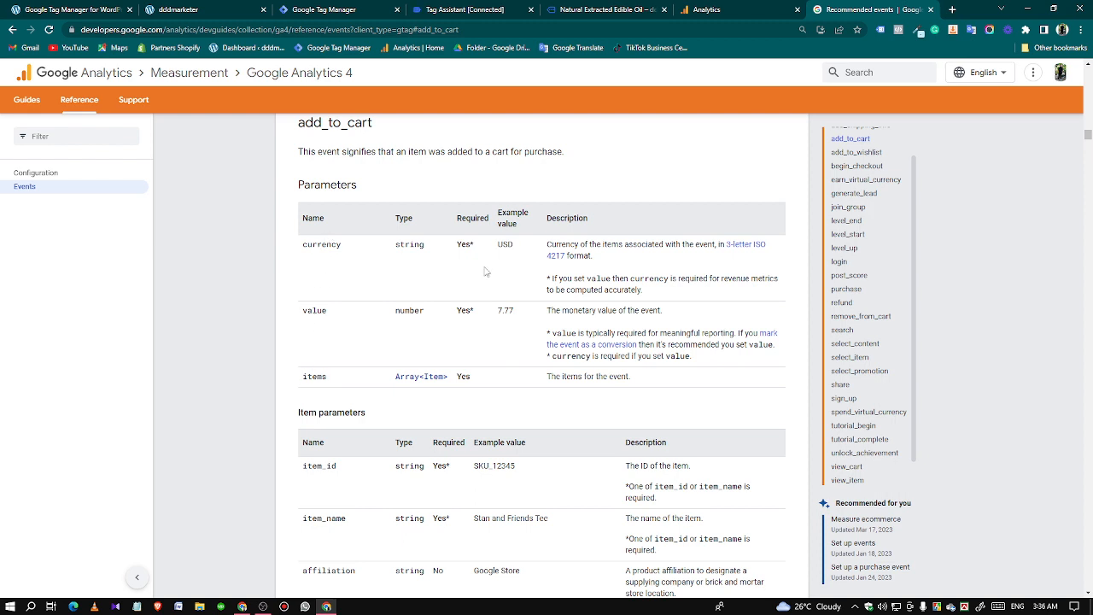
Close the tag details in Tag Assistant, copy GA4 - View Item - Tag in Tag Manager and remove "Copy of" from the copy's name.
left_click(485, 9)
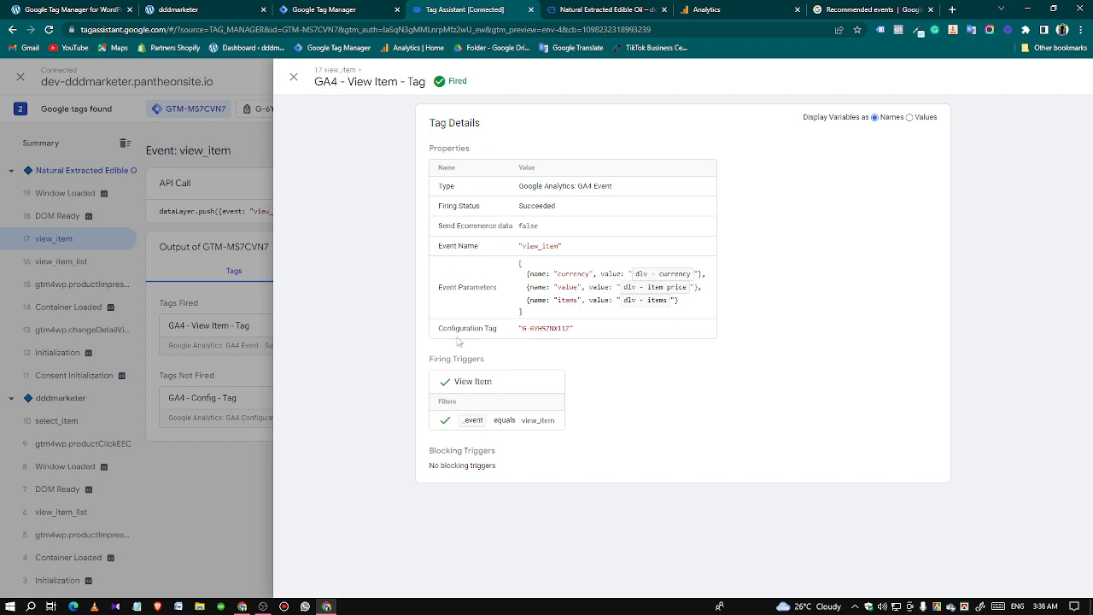
left_click(226, 448)
left_click(351, 7)
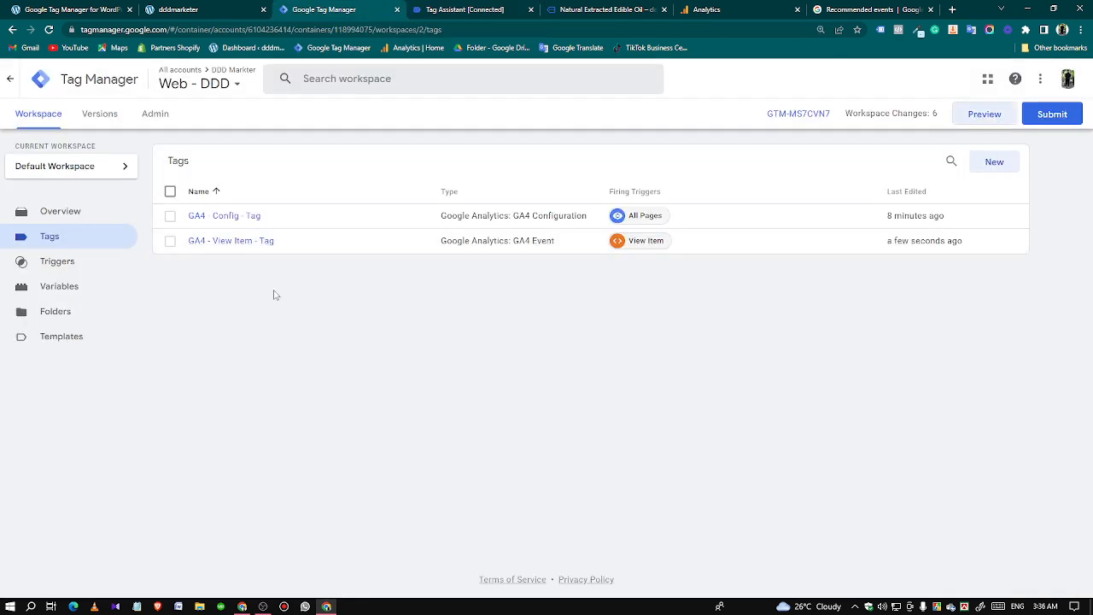
left_click(212, 242)
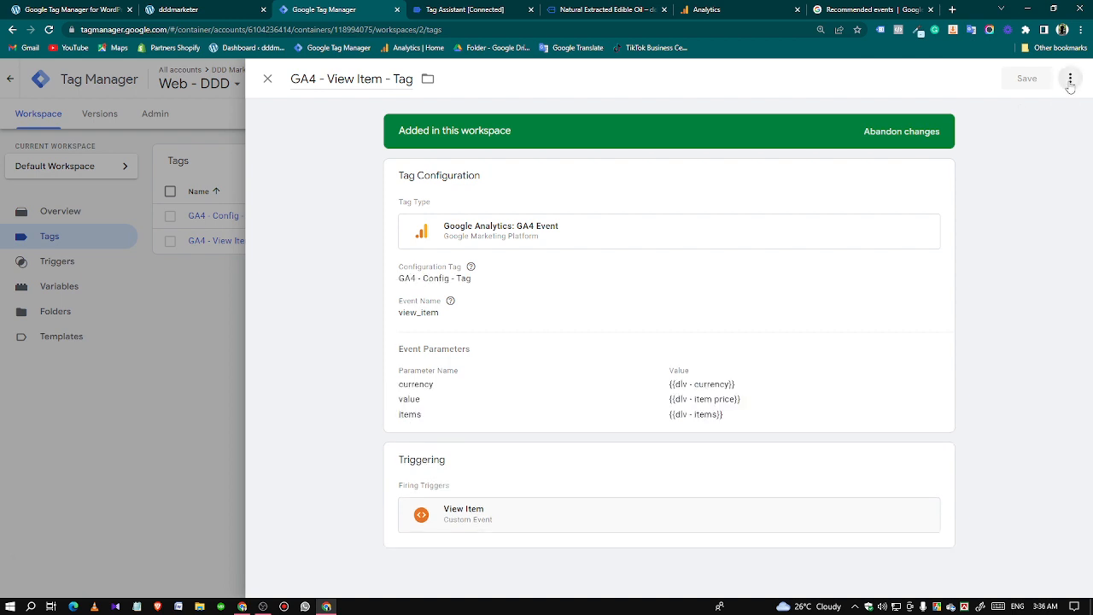
left_click(1070, 79)
left_click(1049, 109)
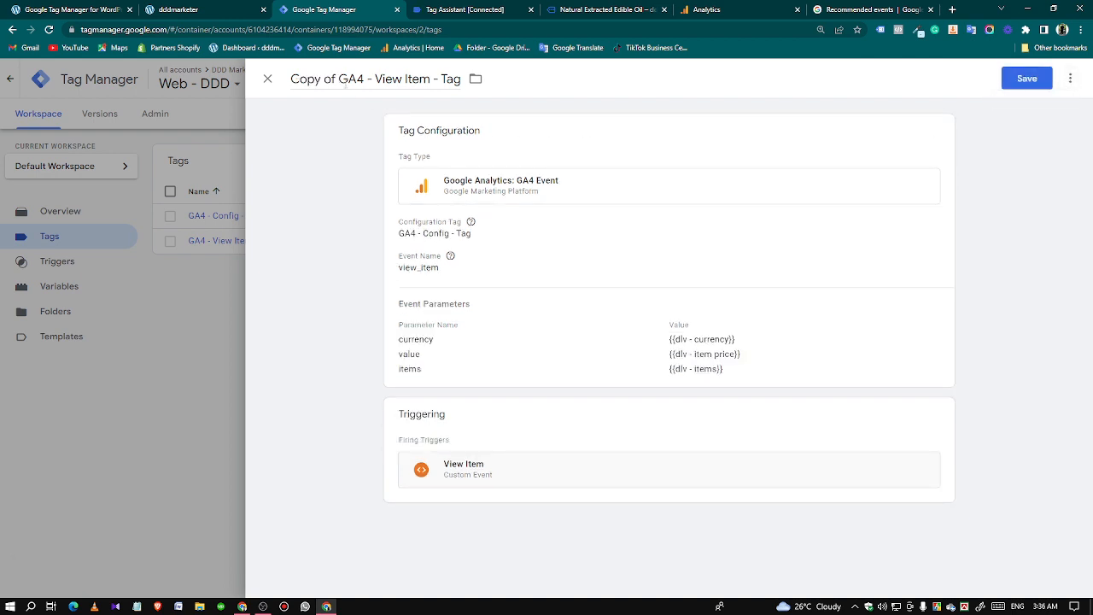
left_click_drag(341, 79, 293, 79)
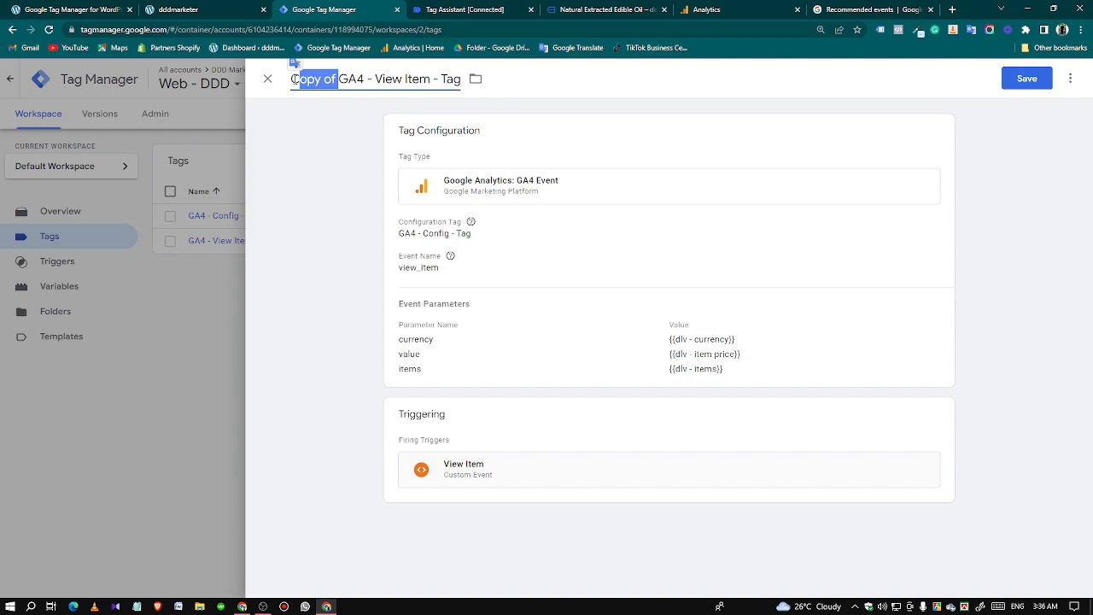
key("BackSpace")
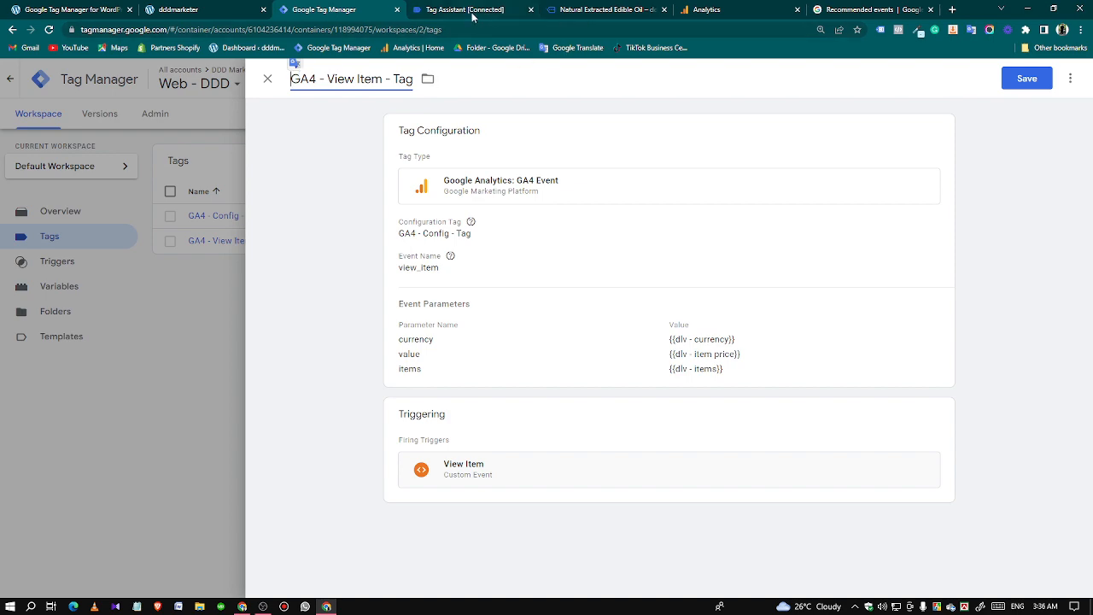
Add the Natural Extracted Edible Oil to the store cart and open the add_to_cart event in Tag Assistant.
left_click(564, 9)
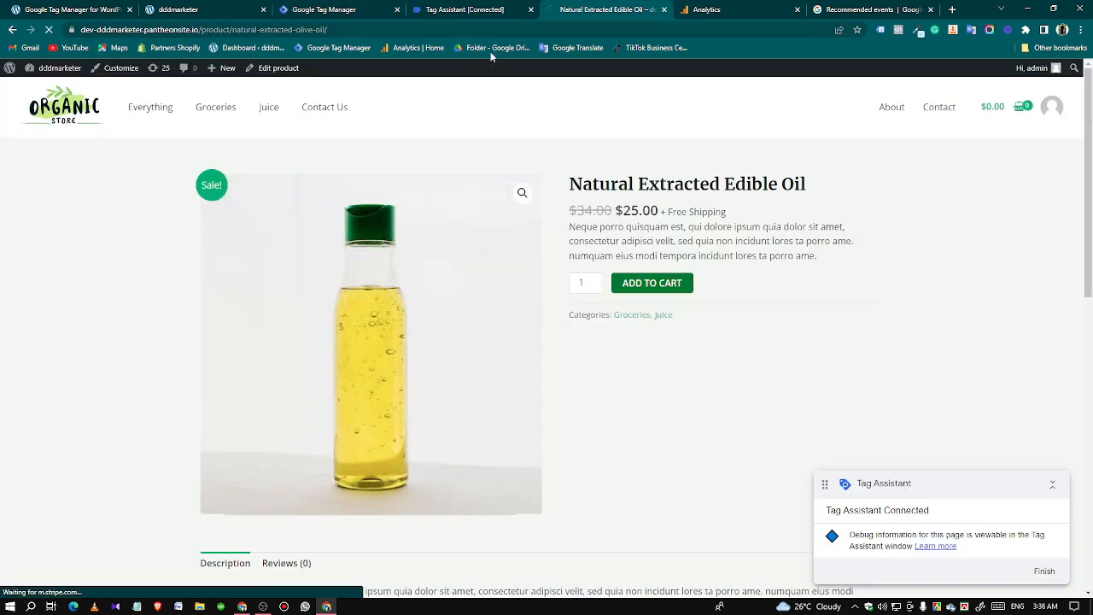
left_click(462, 9)
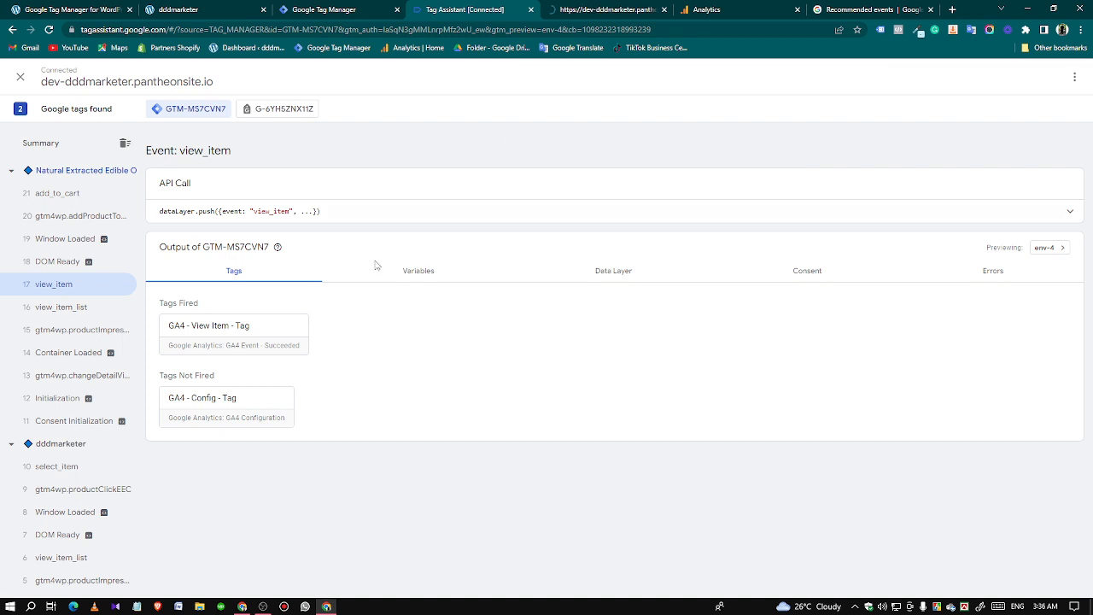
left_click(73, 196)
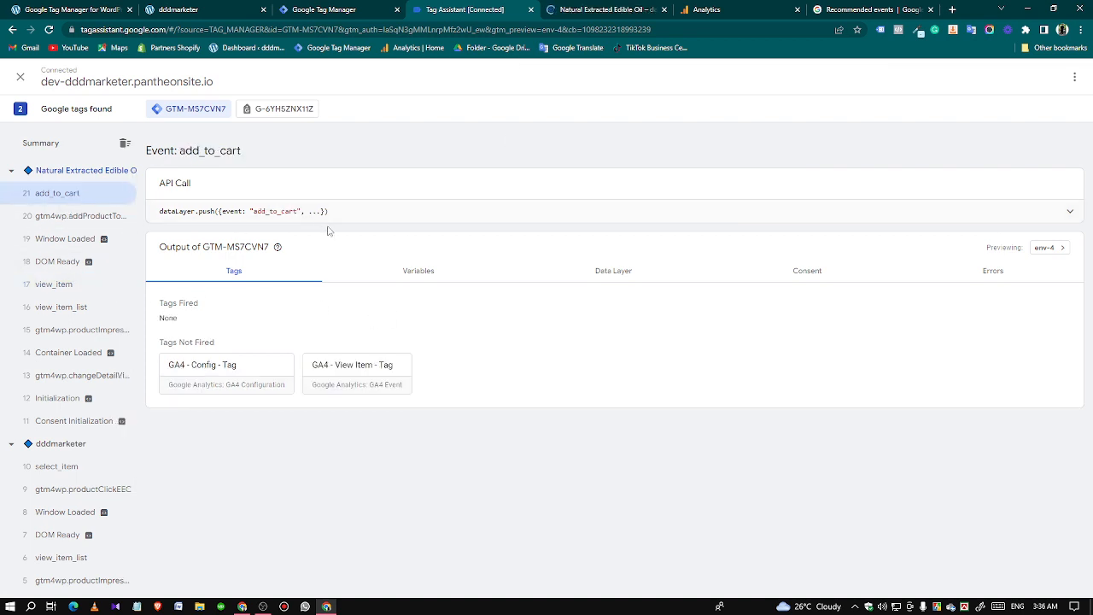
Examine the add_to_cart event's data layer and API call in Tag Assistant, comparing them with the view_item event.
left_click(601, 275)
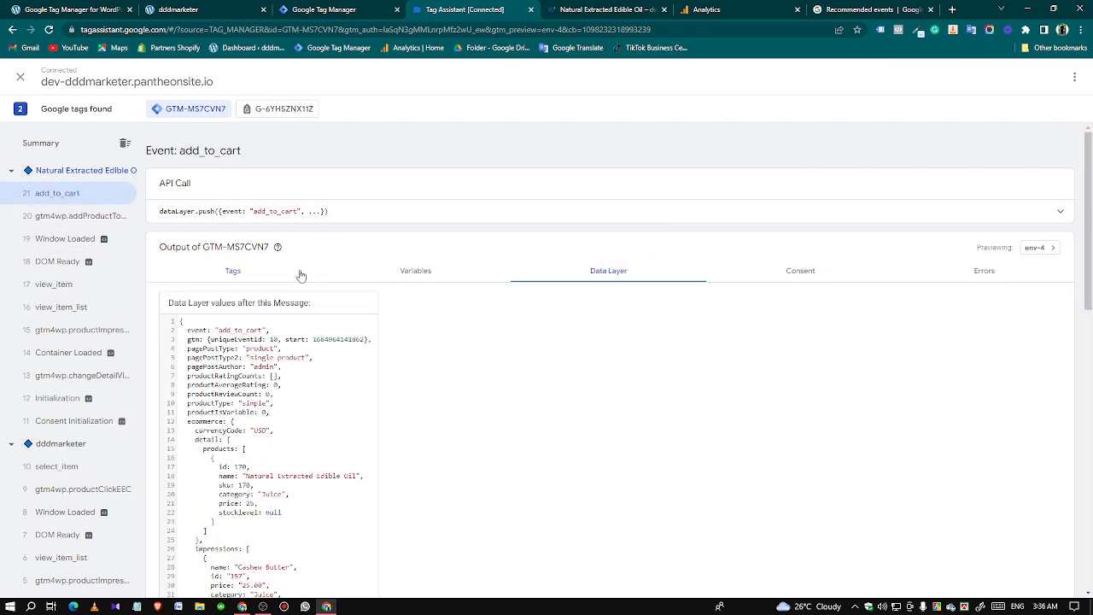
left_click(444, 215)
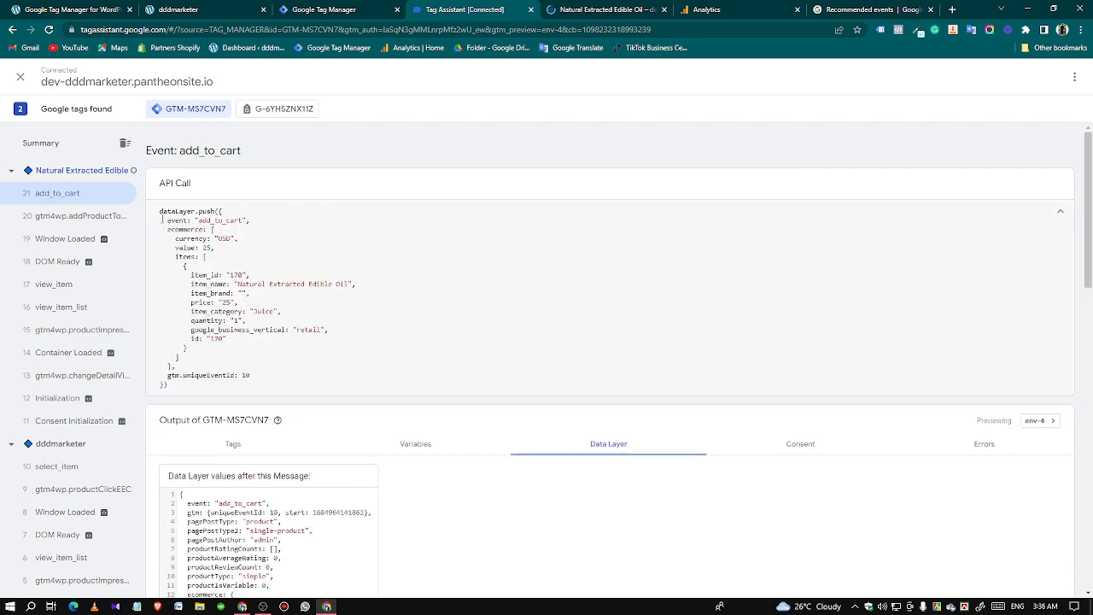
left_click(88, 287)
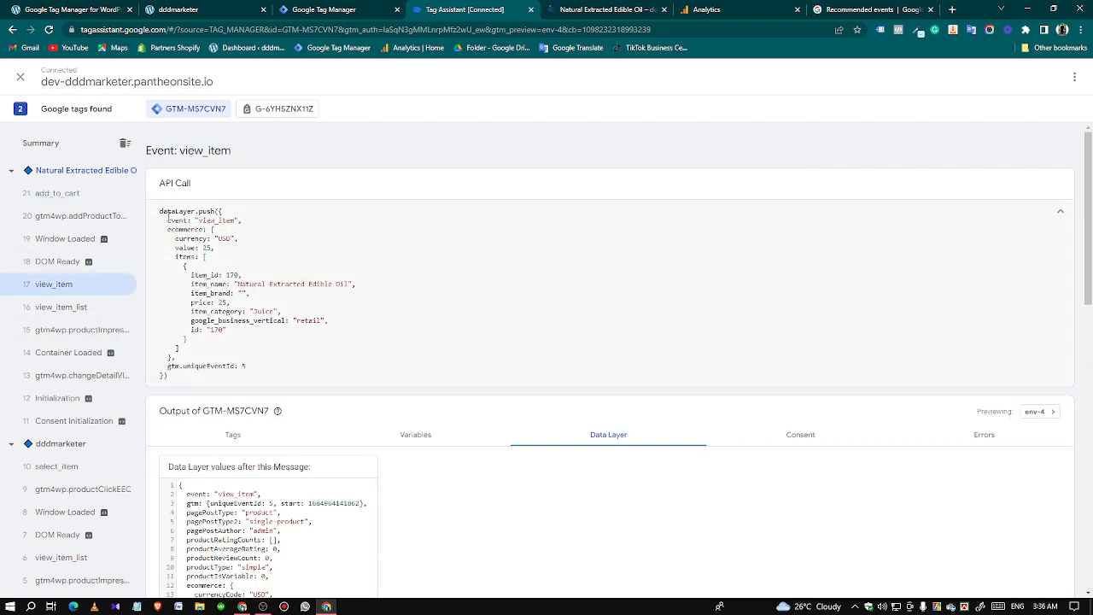
left_click(73, 194)
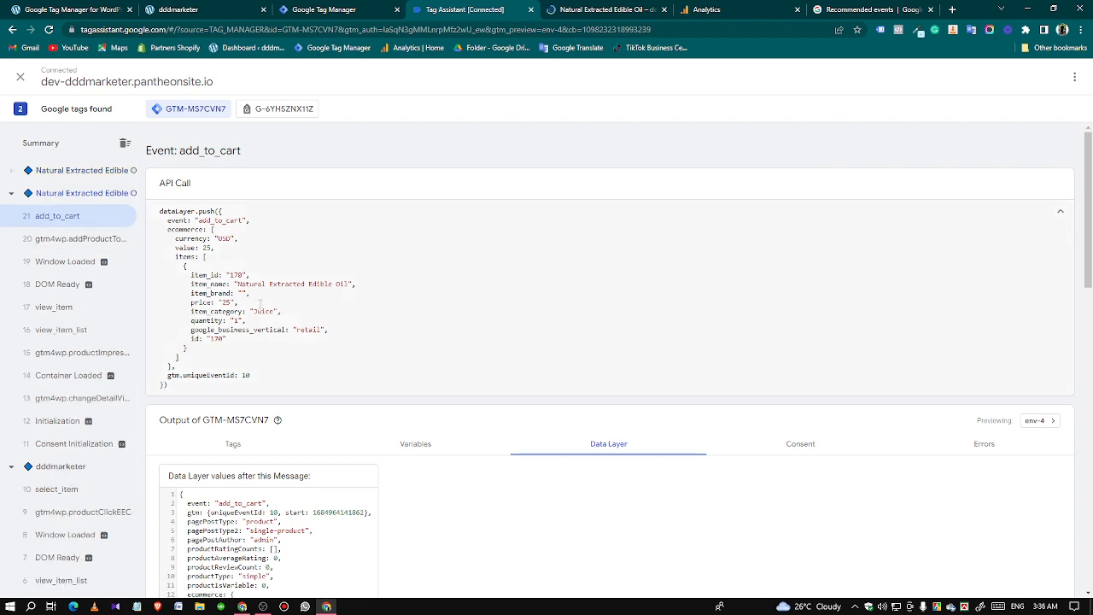
left_click_drag(199, 221, 232, 221)
left_click(206, 225)
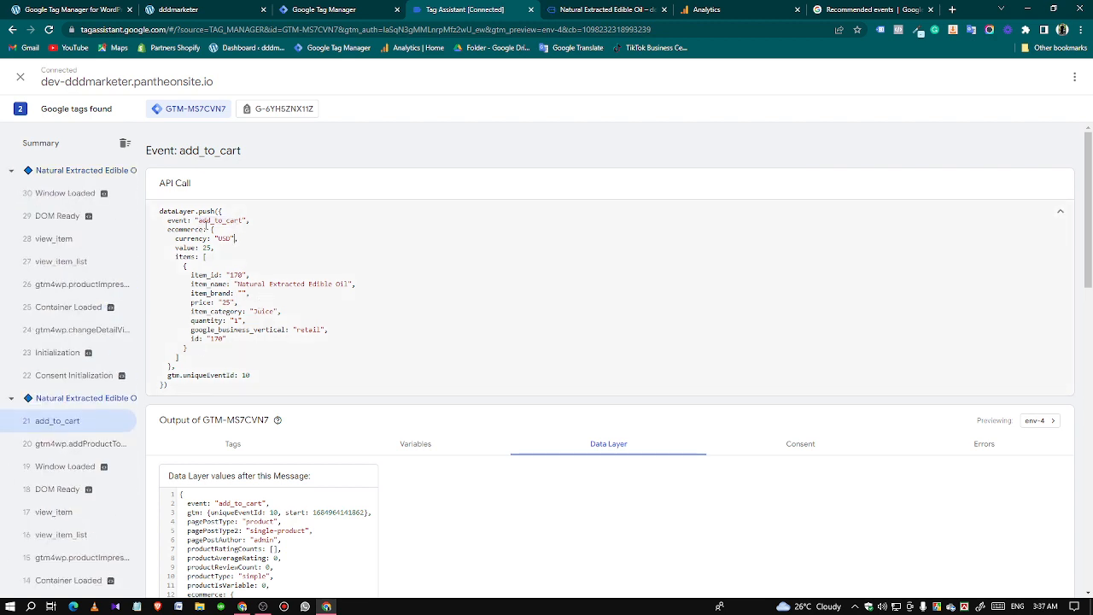
left_click_drag(199, 220, 232, 220)
In Tag Manager, replace the copied tag's event name with add_to_cart, copied from the recommended events reference.
left_click(324, 9)
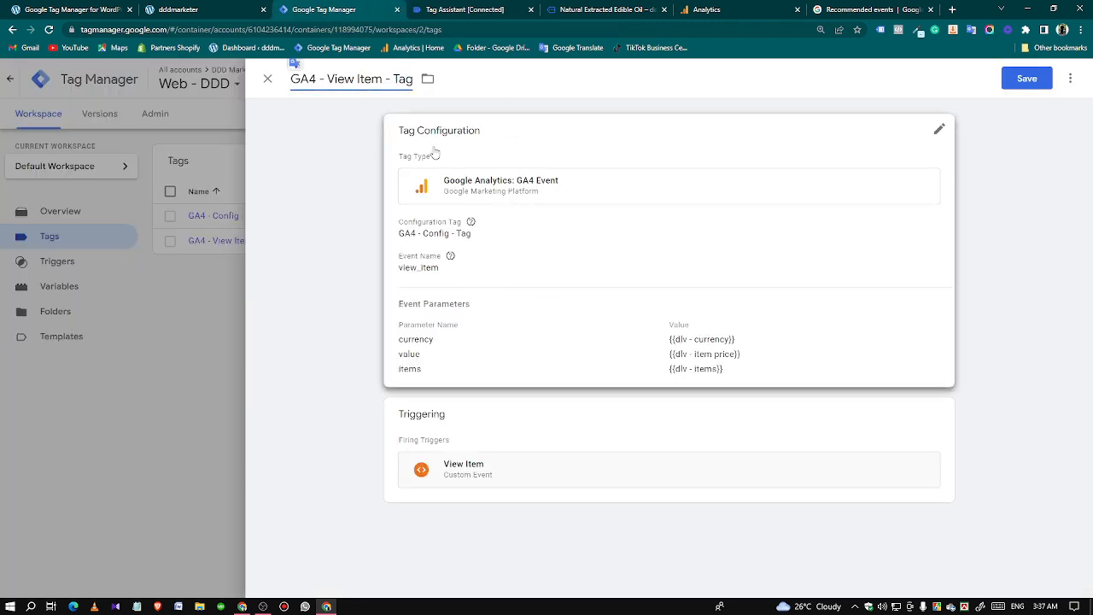
left_click(526, 295)
left_click_drag(444, 306, 404, 307)
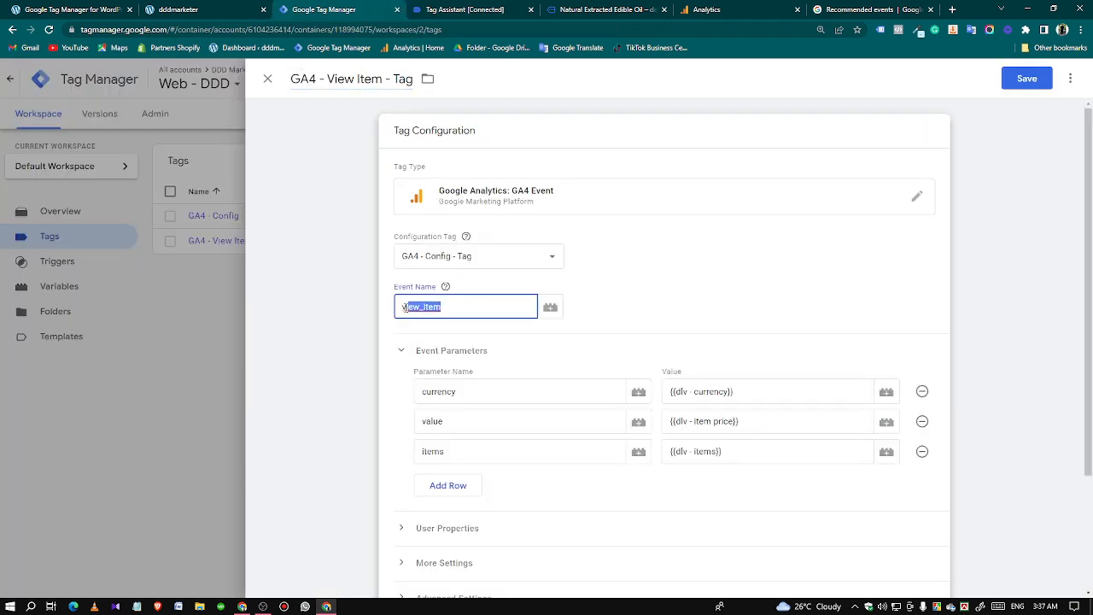
key("BackSpace")
left_click(866, 9)
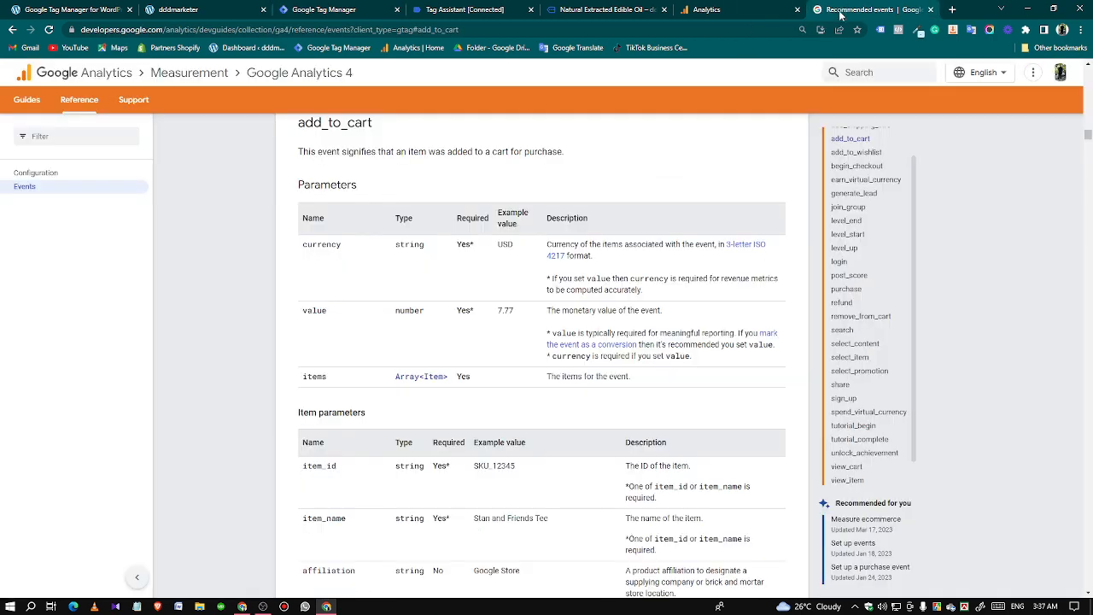
double_click(335, 122)
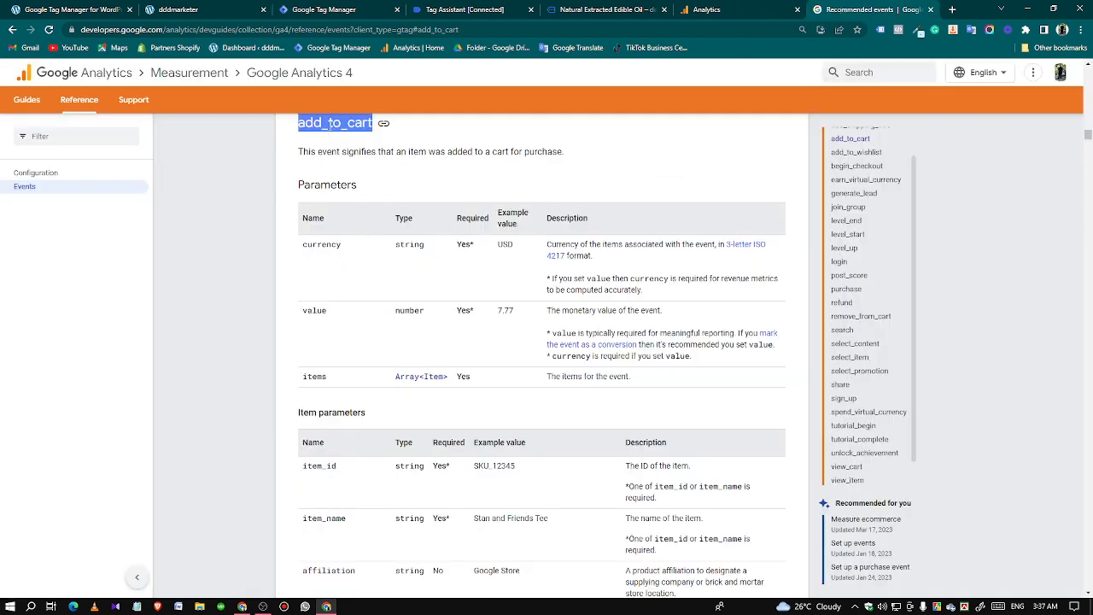
right_click(329, 123)
left_click(347, 130)
left_click(324, 9)
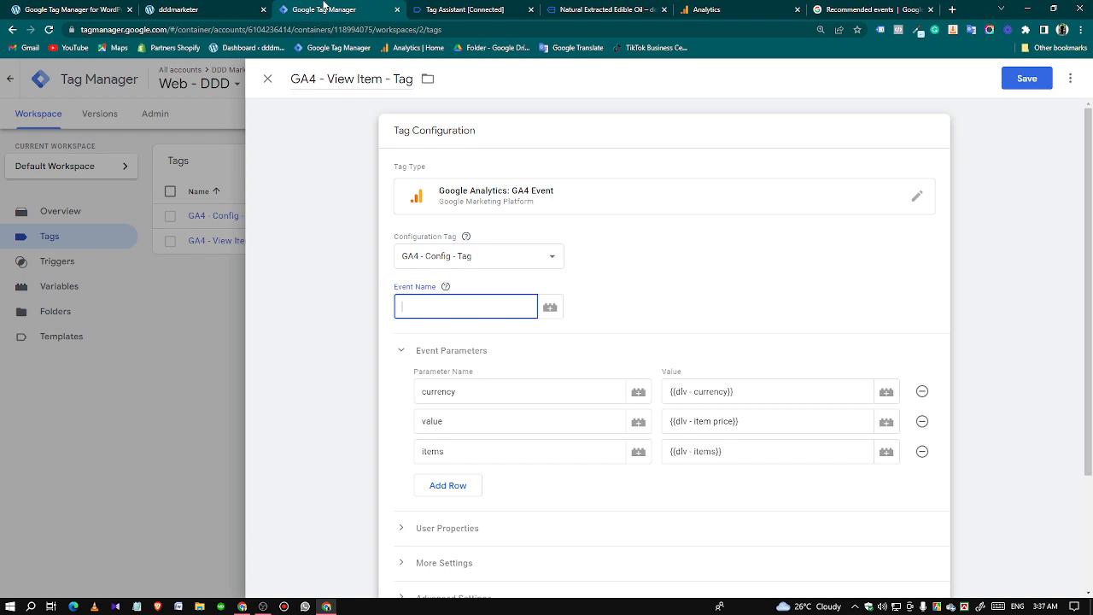
left_click(442, 307)
key("ctrl+v")
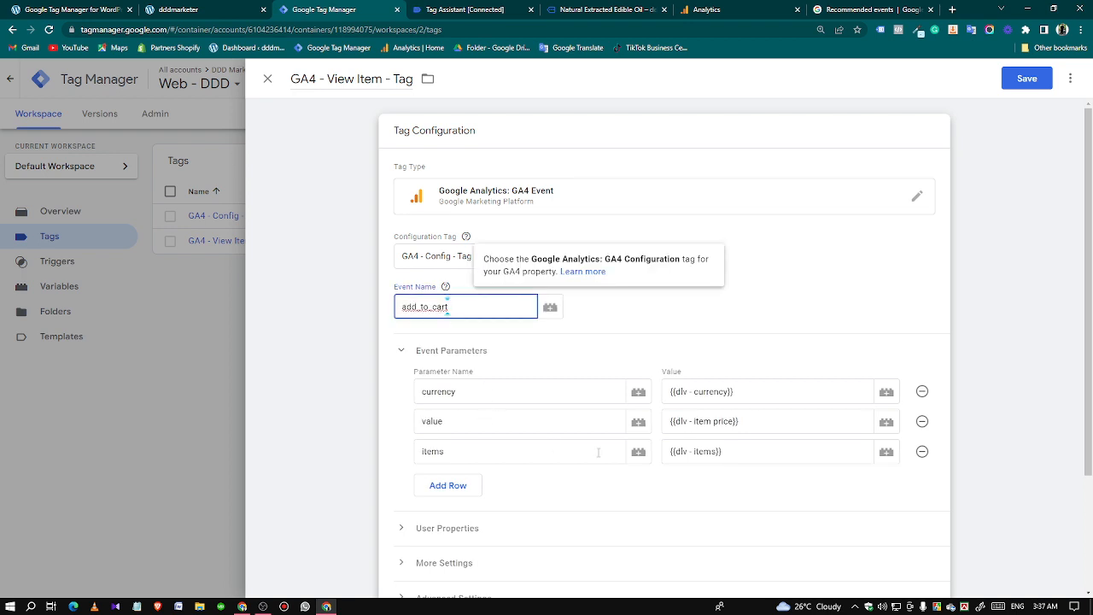
Remove the View Item trigger from the tag and create a new trigger of type Custom Event.
scroll(598, 452, "down", 2)
left_click(622, 482)
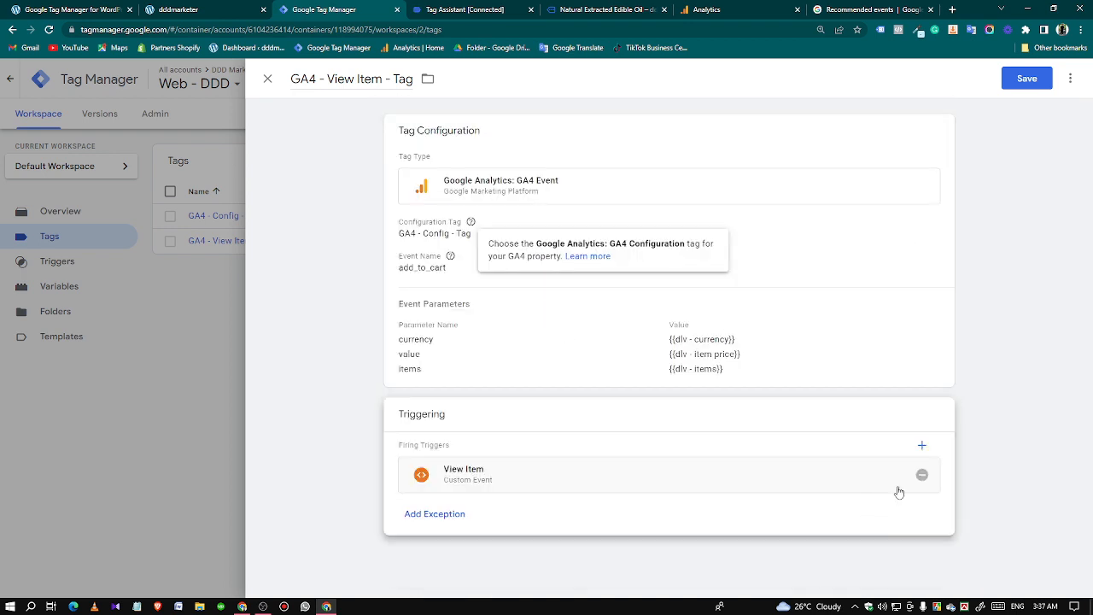
left_click(922, 474)
left_click(634, 502)
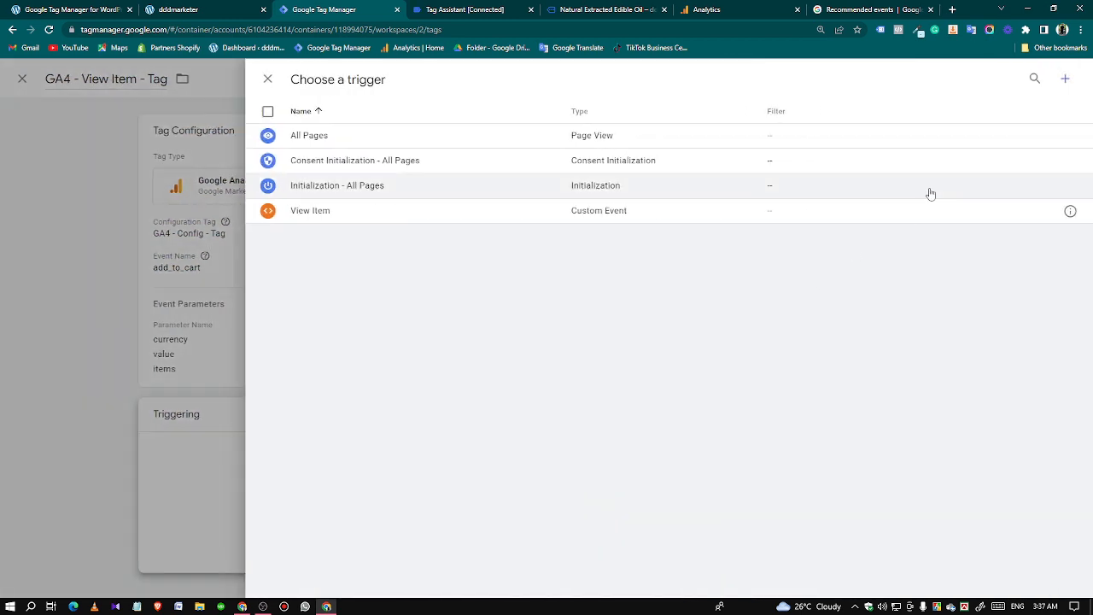
left_click(1063, 82)
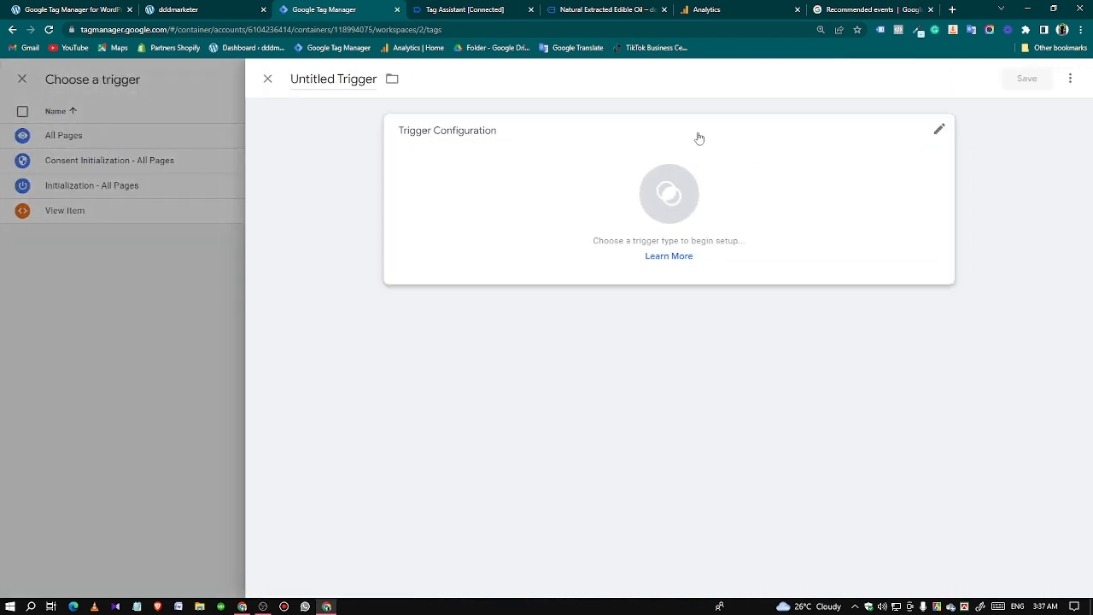
left_click(593, 176)
scroll(771, 491, "down", 2)
left_click(769, 474)
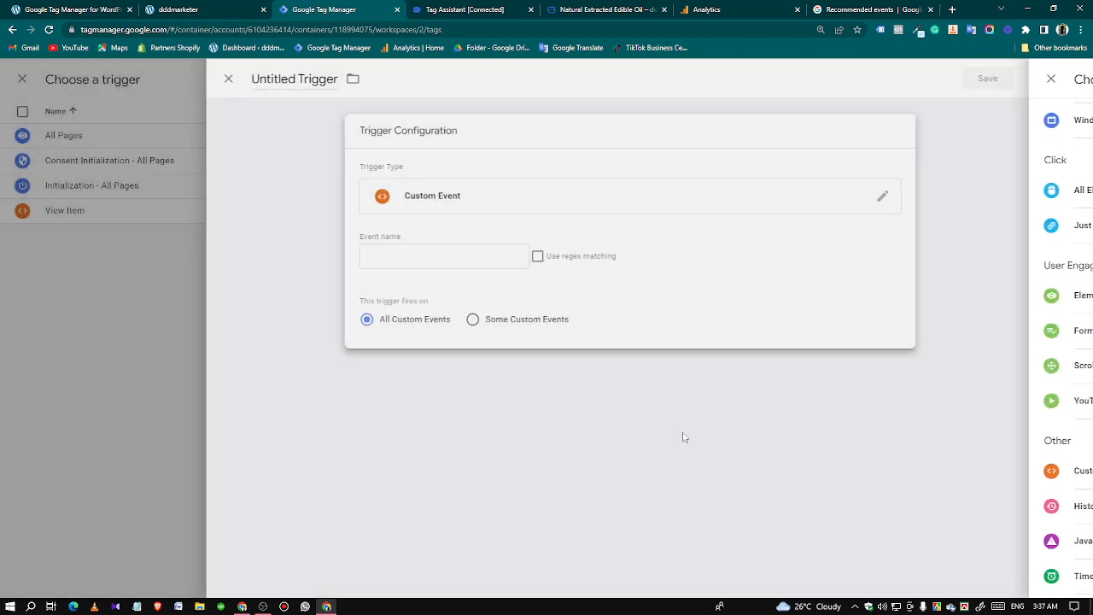
Set the trigger's event name to add_to_cart, copied from the event's API call in Tag Assistant.
left_click(435, 255)
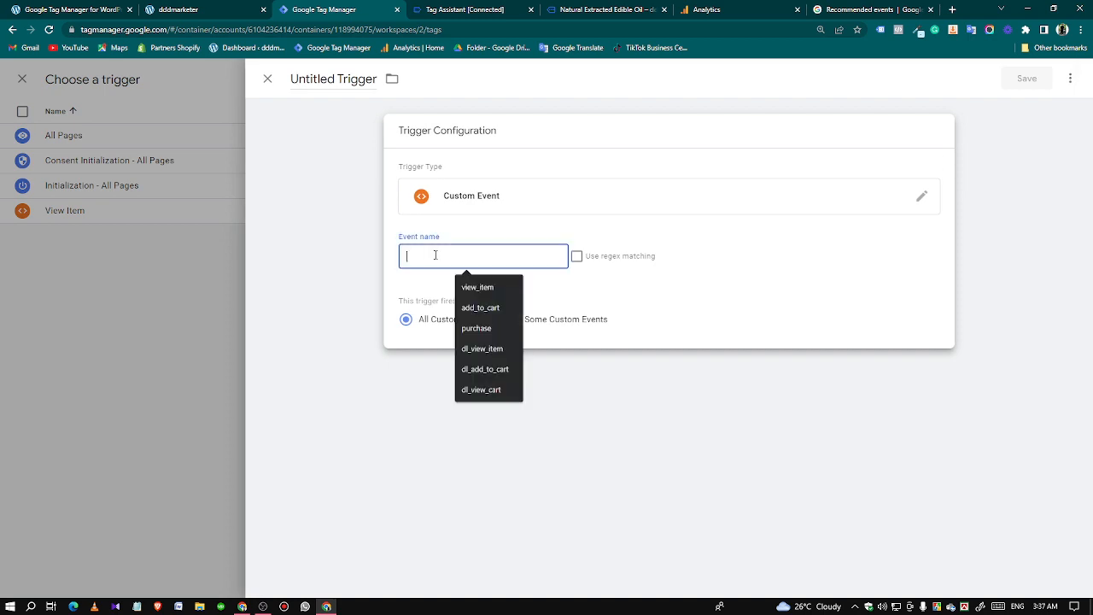
left_click(470, 15)
double_click(221, 220)
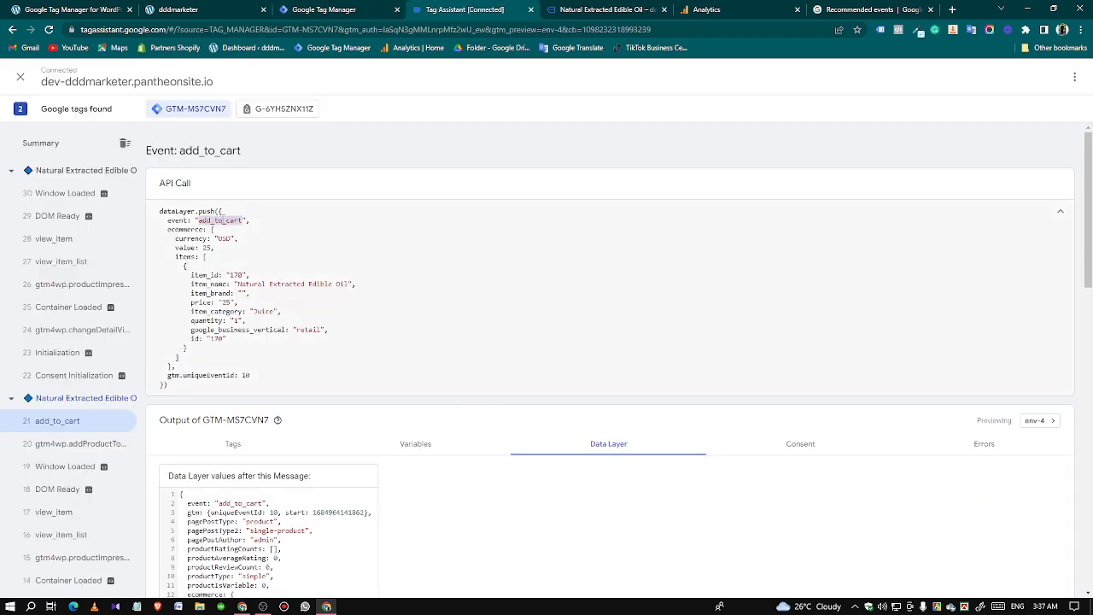
right_click(220, 218)
left_click(243, 226)
left_click(324, 10)
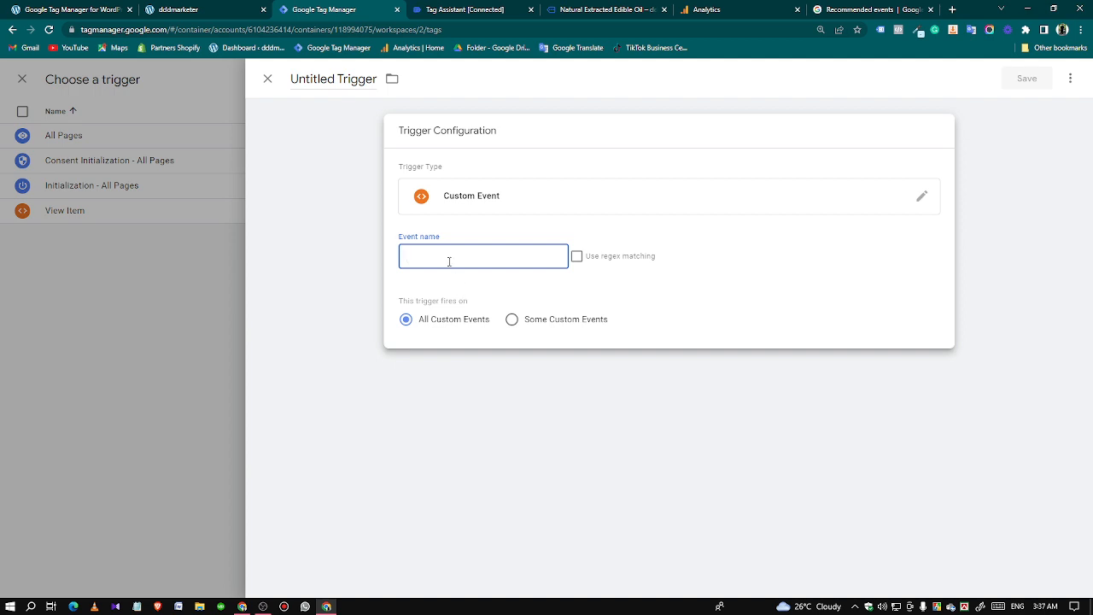
key("ctrl+v")
Name the new trigger "Add to cart" and save it to the tag.
triple_click(337, 89)
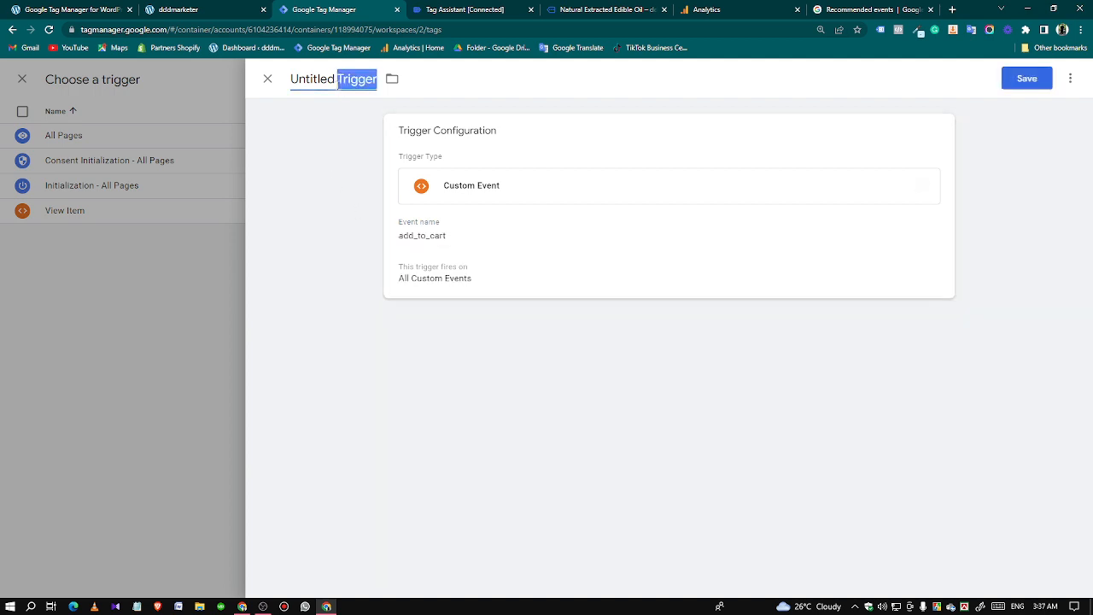
type("Add to cart")
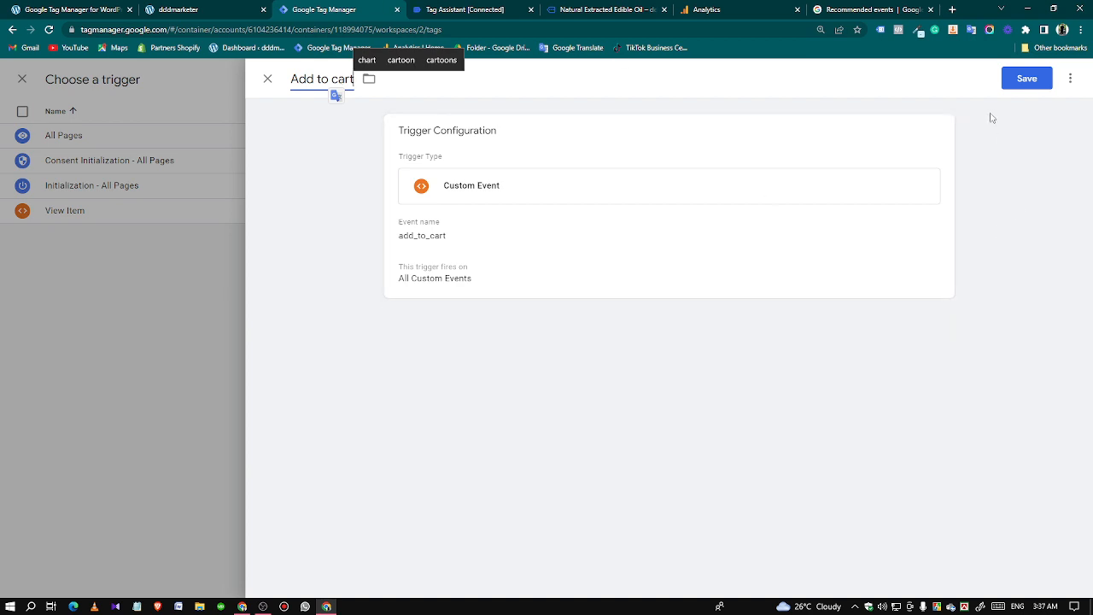
left_click(1020, 80)
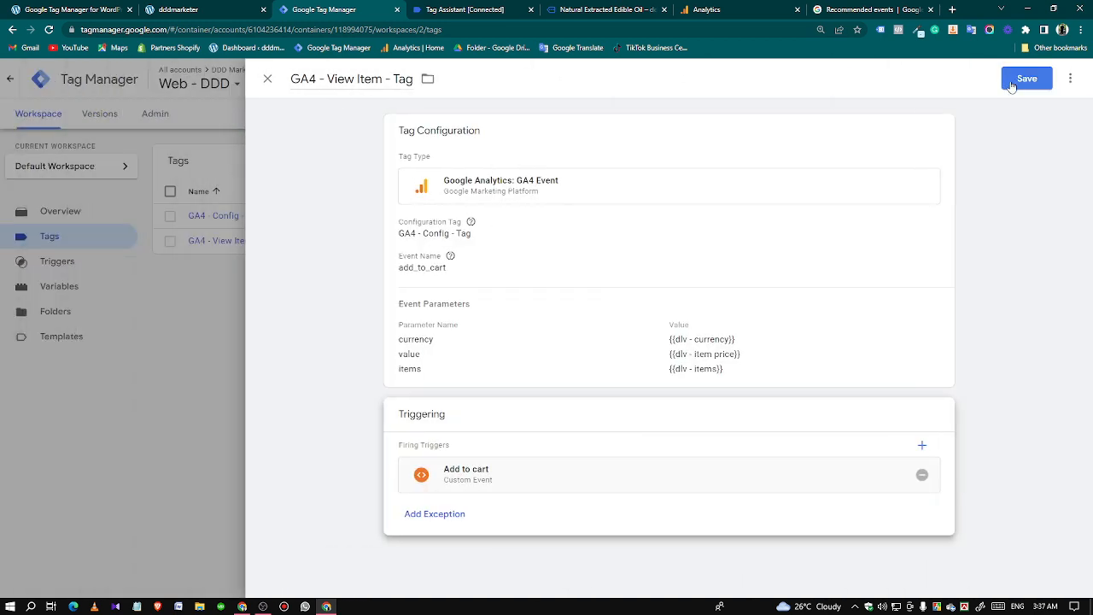
Rename the tag "GA4 - Add to cart - Tag" and save it.
left_click_drag(382, 79, 344, 80)
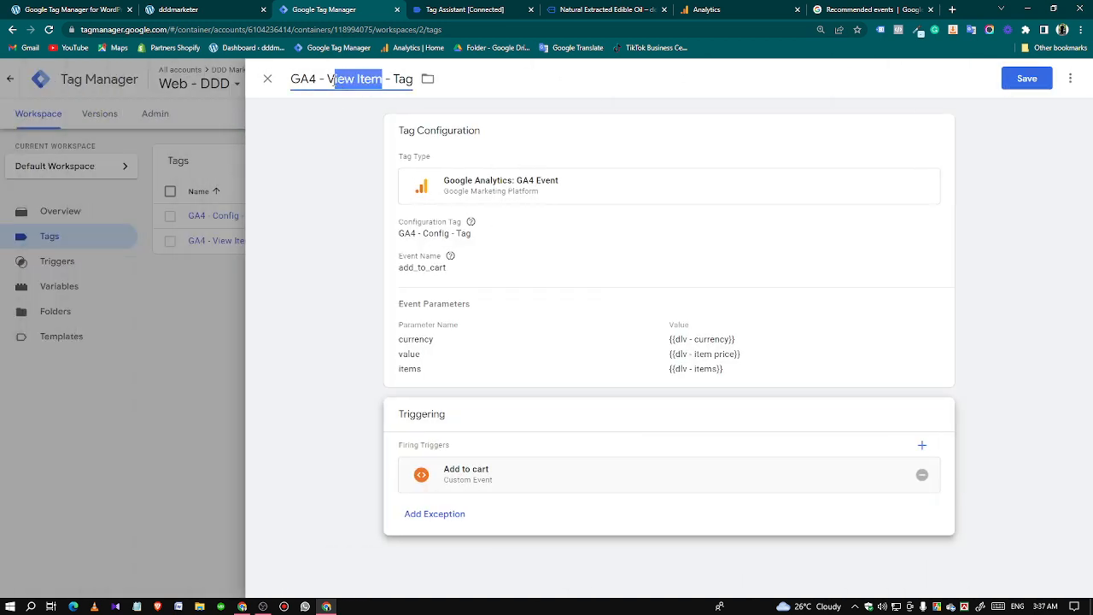
type("Add to c")
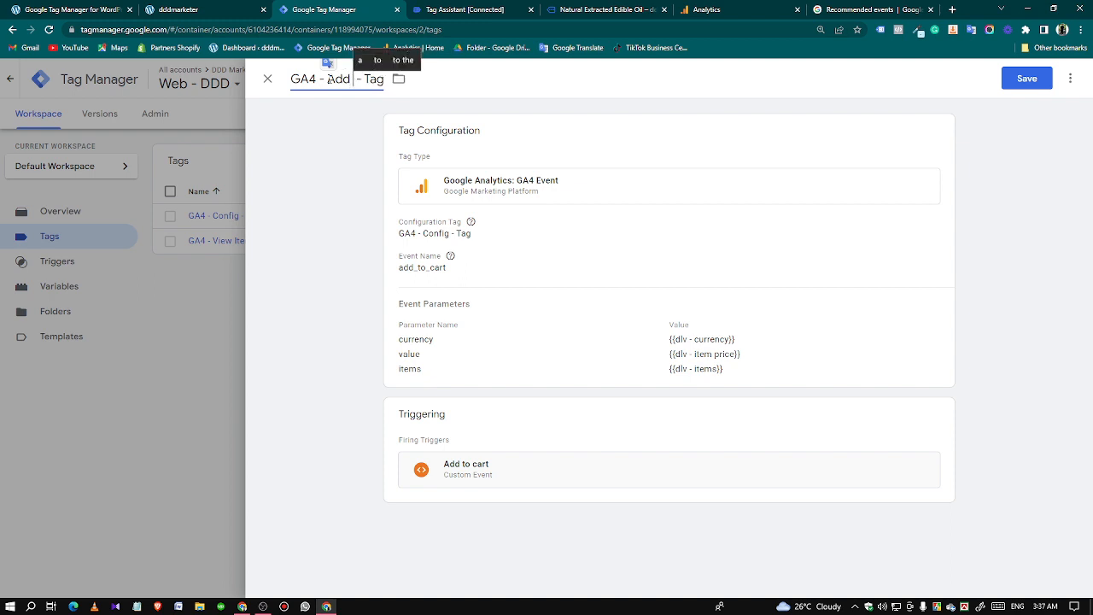
type("art")
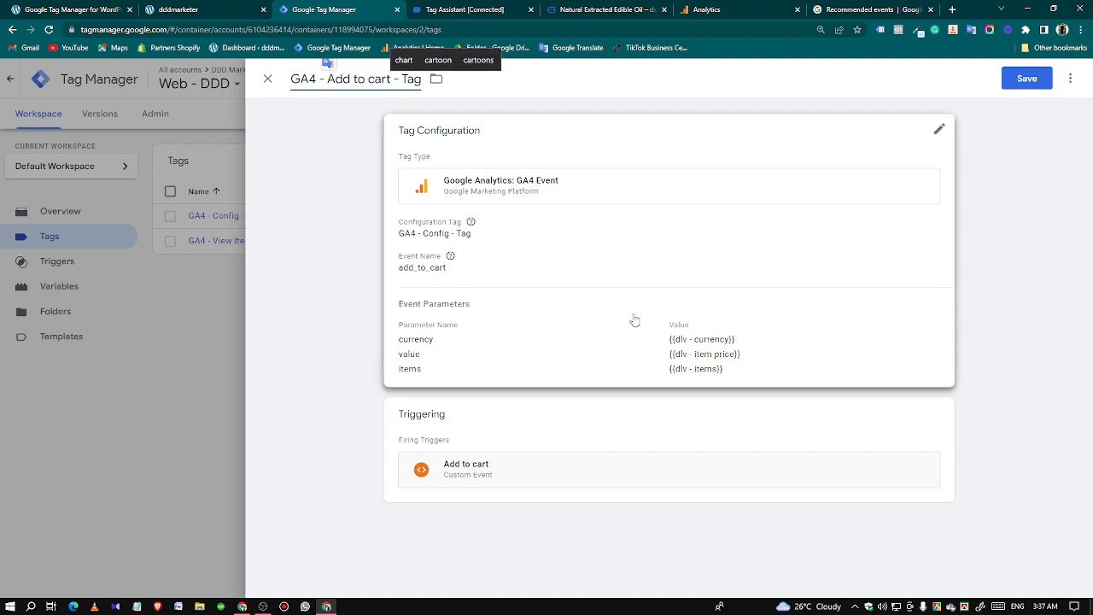
left_click(1026, 78)
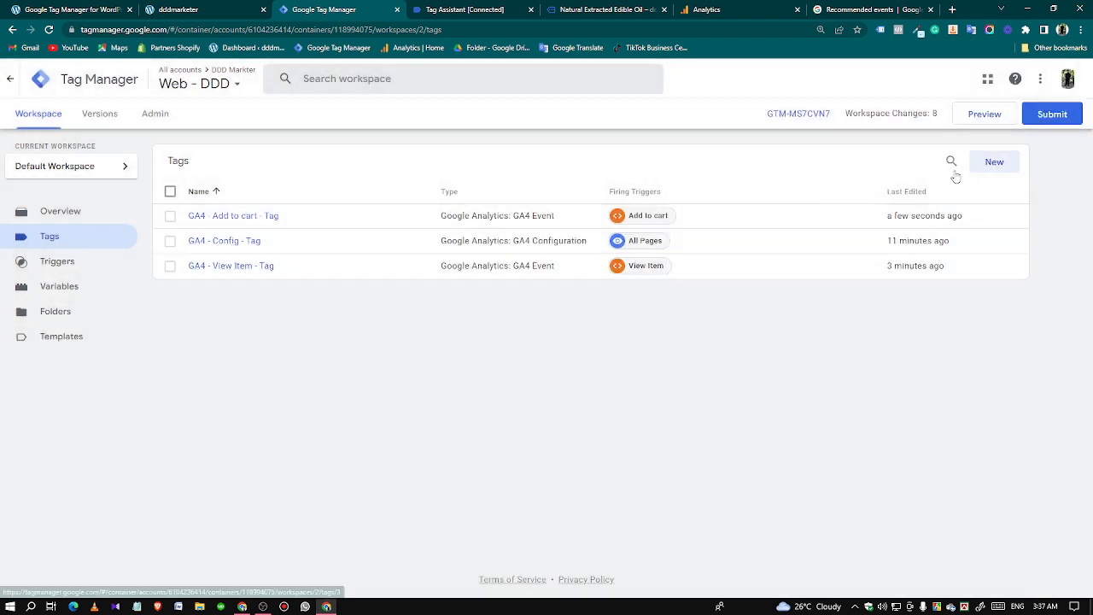
Start a new preview of the workspace and open the Natural Extracted Edible Oil product in the connected store.
left_click(971, 122)
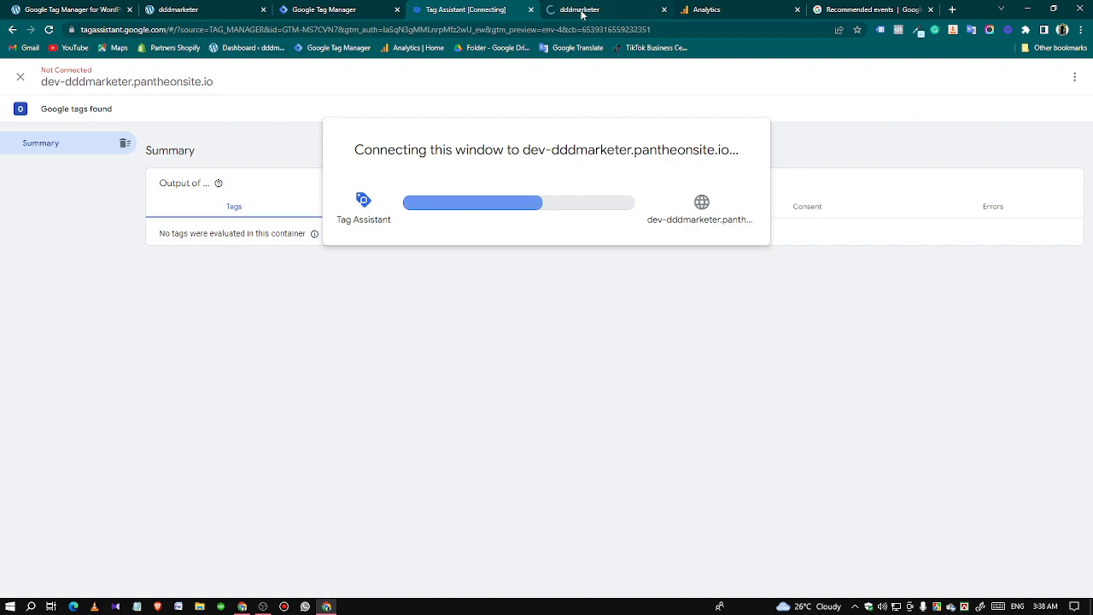
left_click(568, 12)
left_click(474, 14)
left_click(572, 8)
scroll(536, 196, "down", 2)
scroll(536, 195, "down", 6)
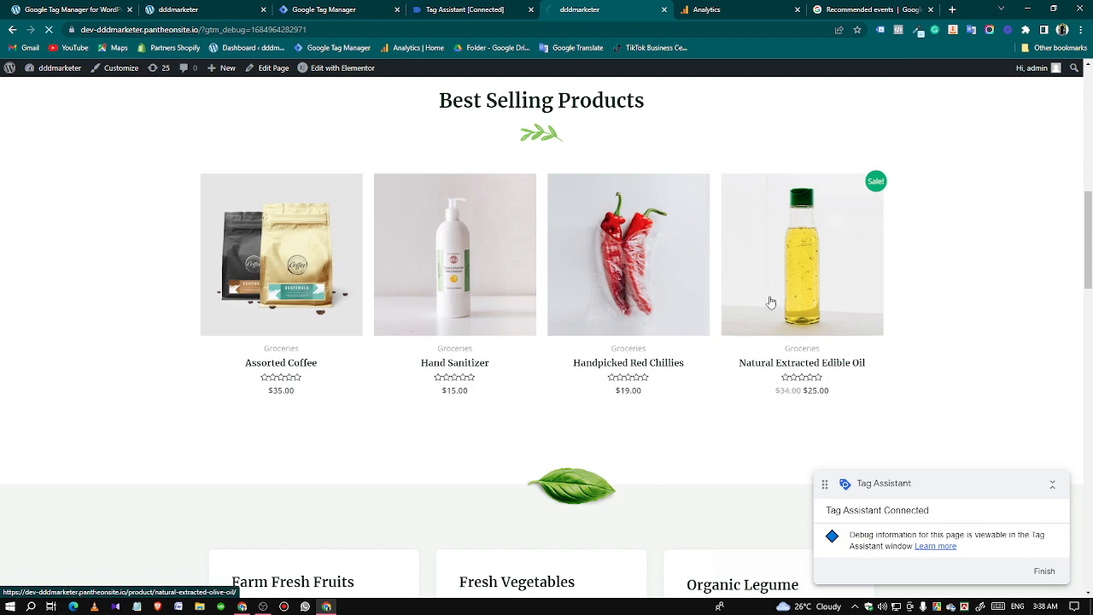
left_click(771, 301)
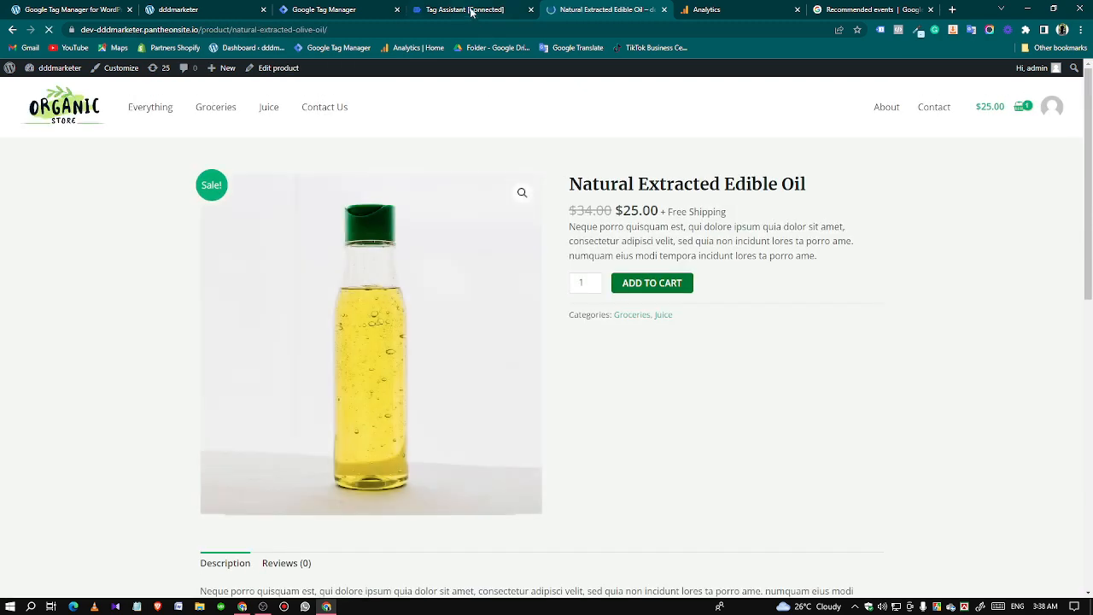
Add the oil to the cart and check whether the Add to cart tag fires in Tag Assistant and Analytics DebugView.
left_click(471, 12)
left_click(546, 274)
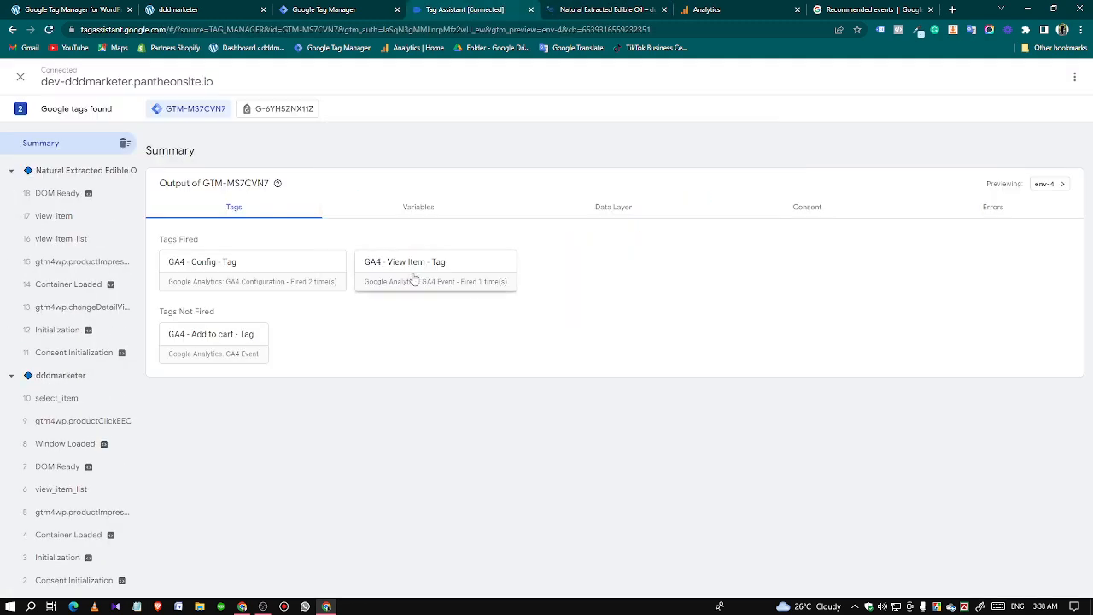
left_click(598, 9)
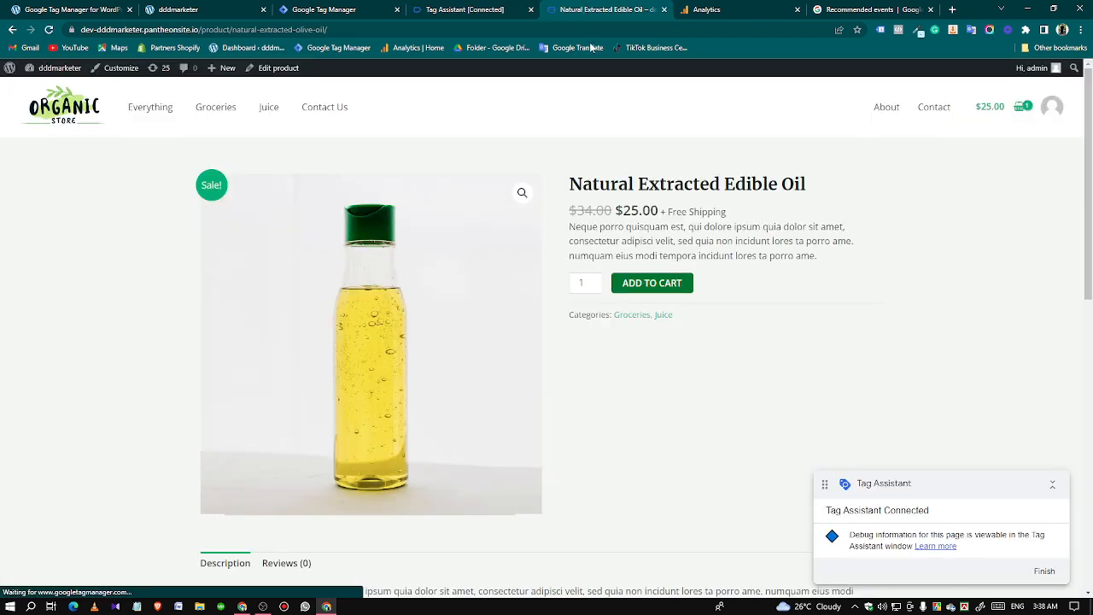
left_click(647, 288)
left_click(489, 8)
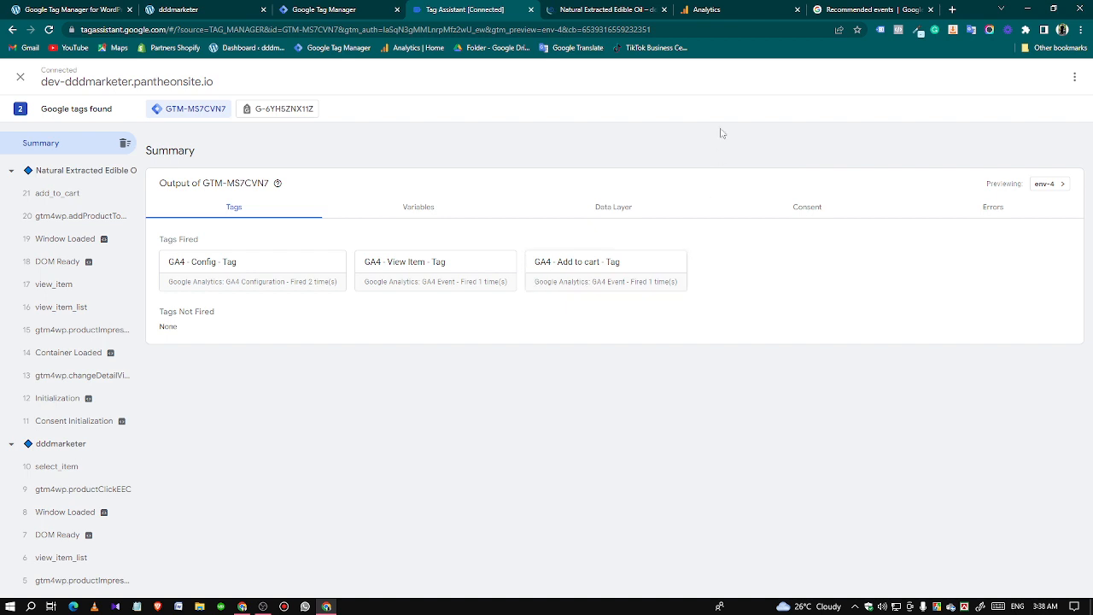
left_click(722, 9)
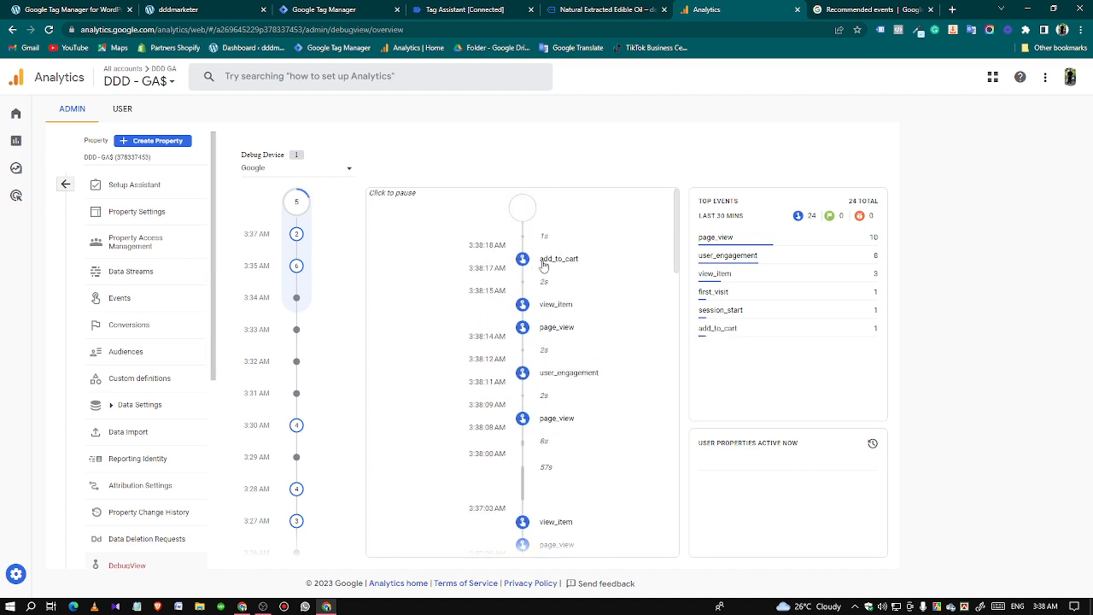
View the store's cart with the oil in it and return to Tag Assistant for the cart page's events.
left_click(589, 8)
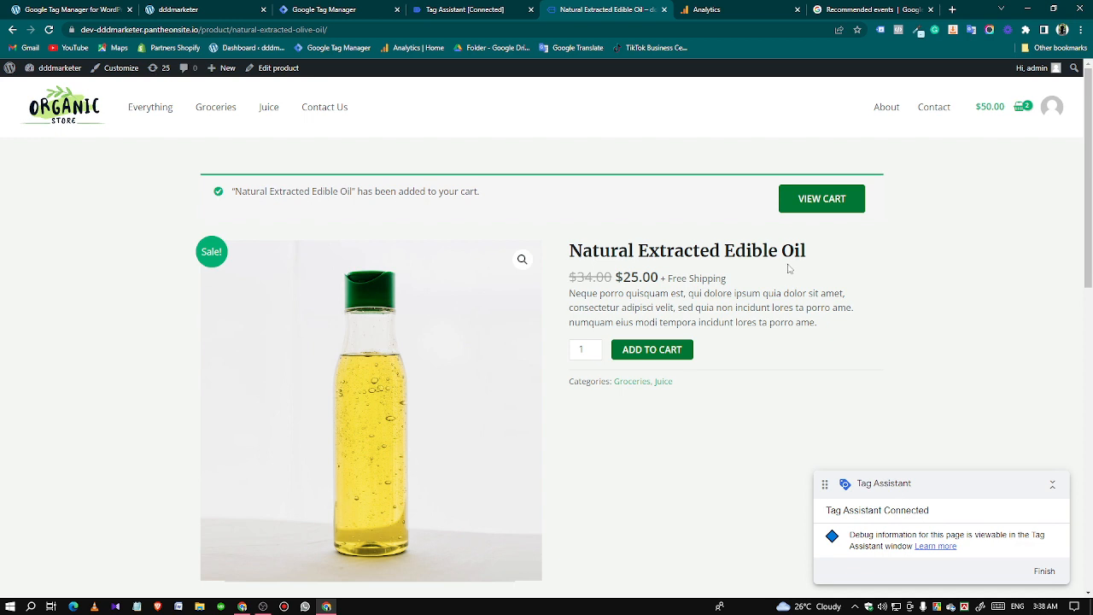
left_click(805, 205)
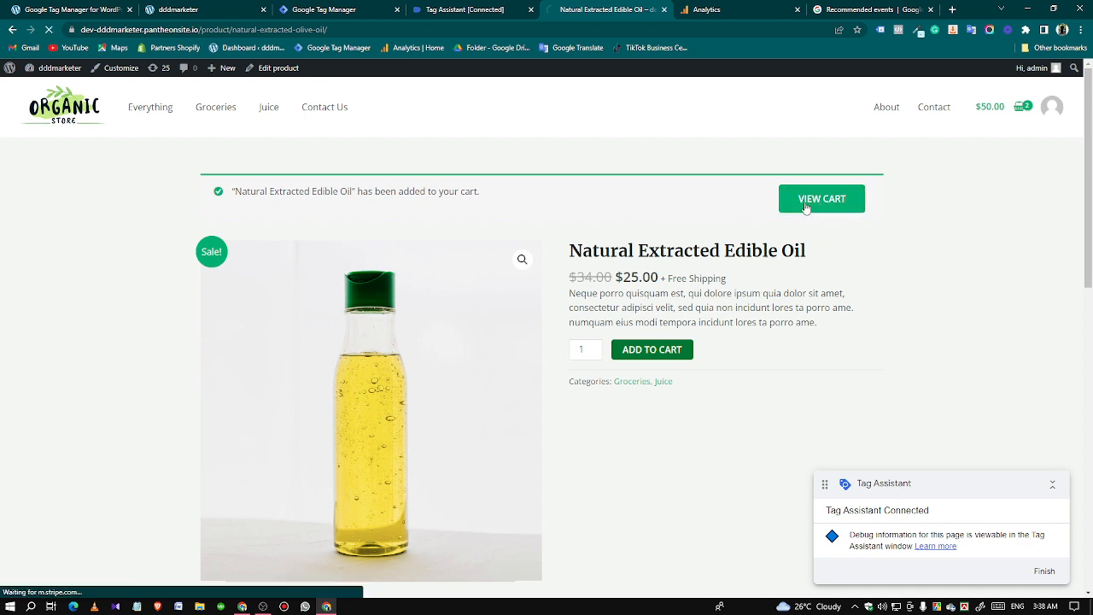
left_click(451, 11)
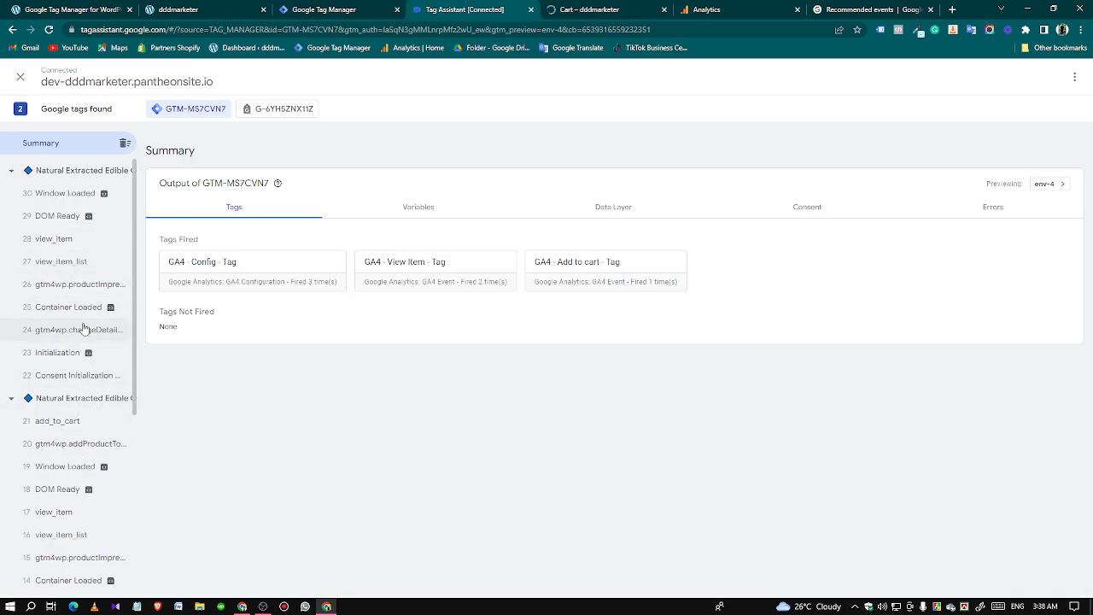
left_click(602, 9)
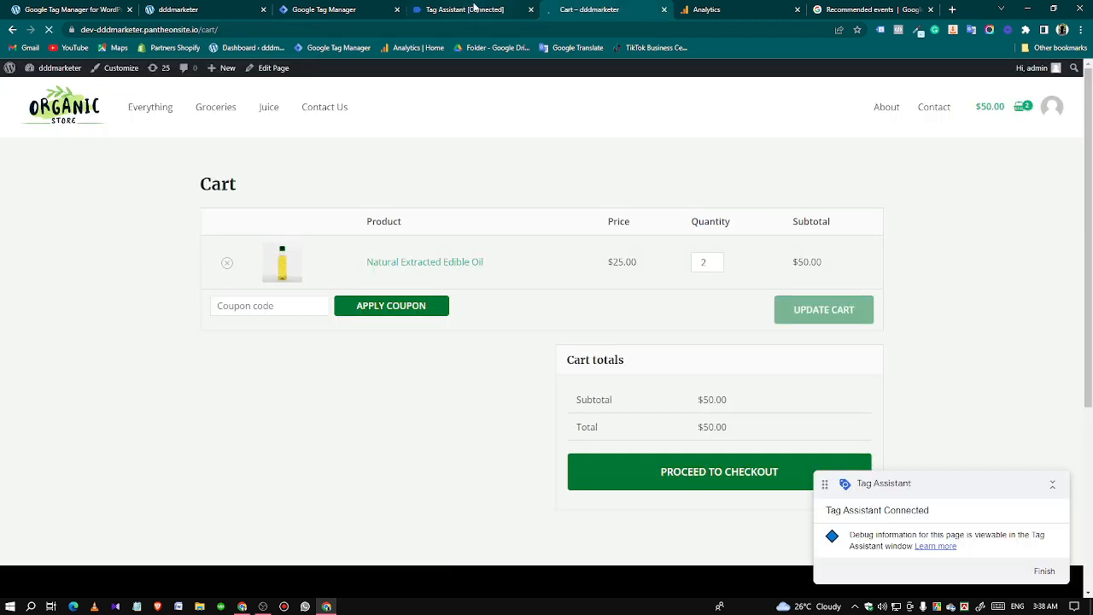
left_click(470, 10)
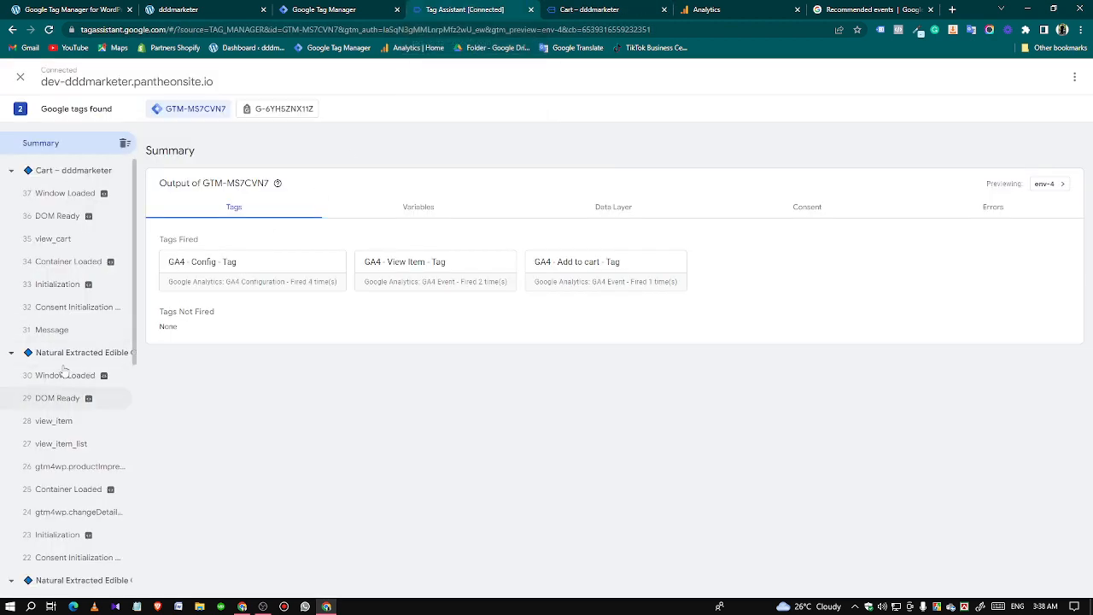
Inspect the view_cart event's data layer call and fired tags in Tag Assistant, comparing it with the add_to_cart event.
left_click(70, 240)
left_click(593, 217)
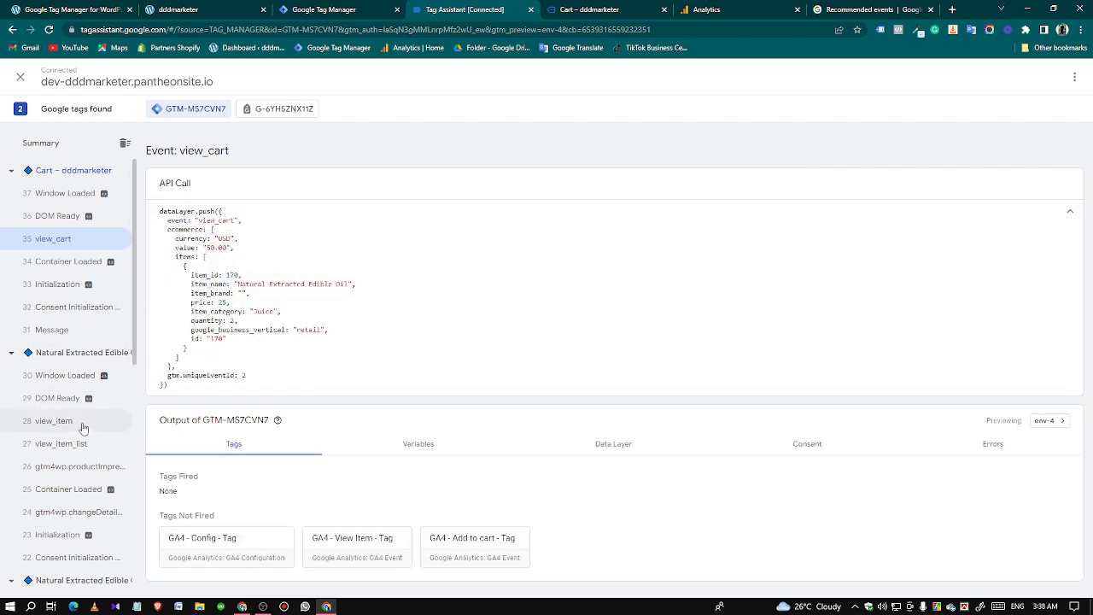
scroll(97, 524, "down", 2)
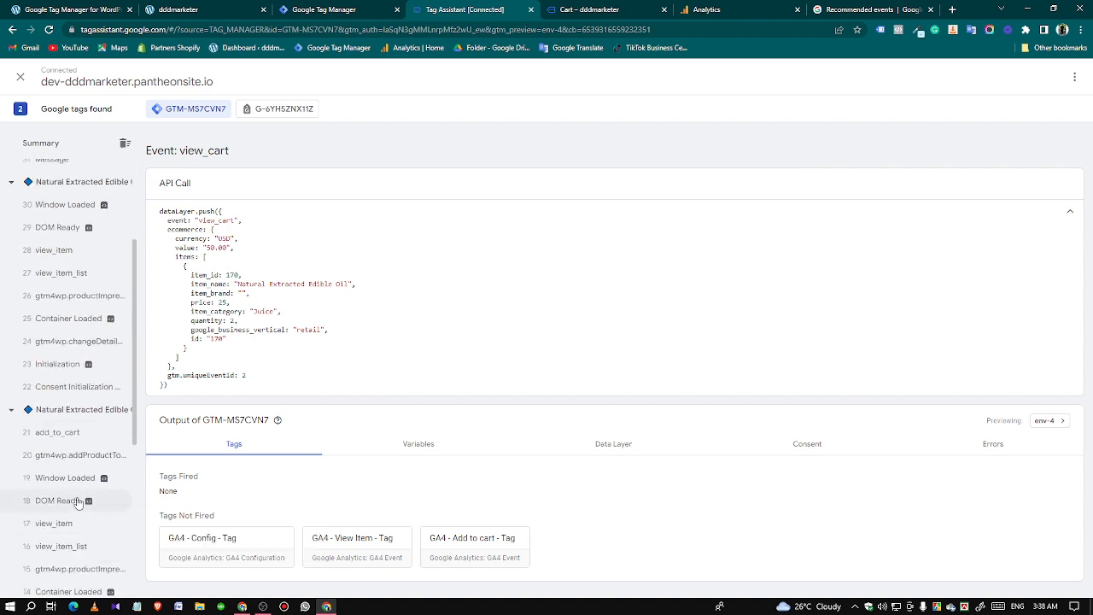
left_click(71, 433)
scroll(77, 342, "up", 2)
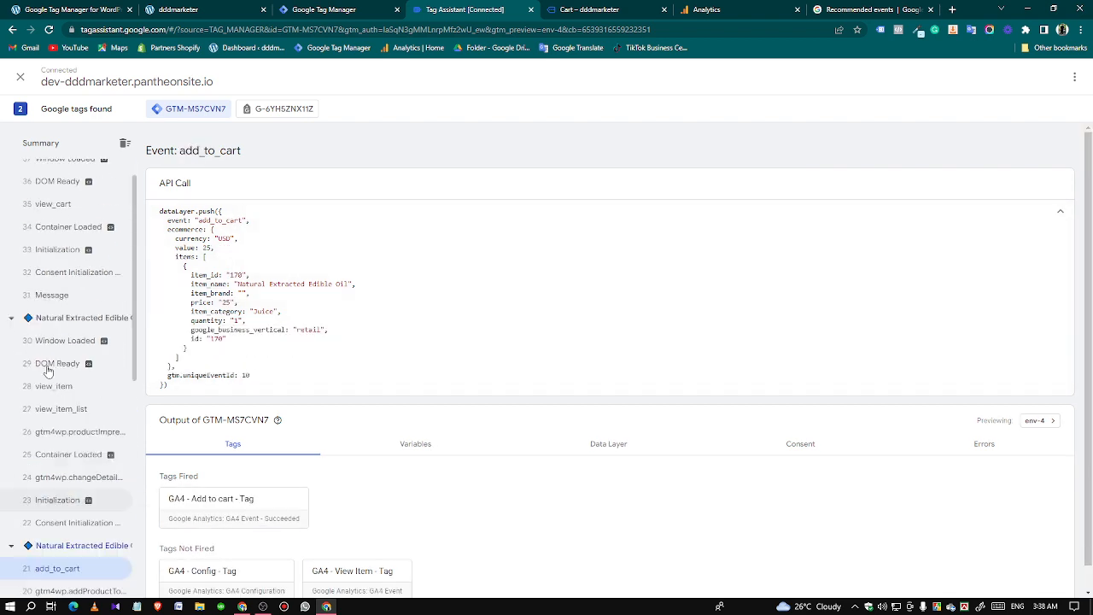
left_click(58, 240)
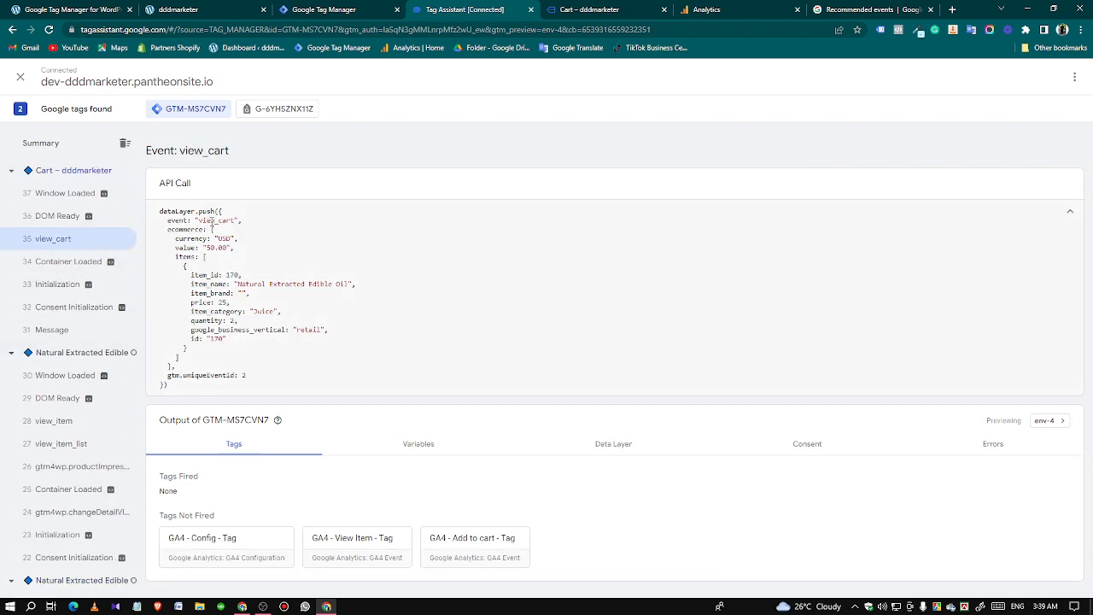
Copy the event name view_cart from the data layer call and check the ecommerce parameters below it.
double_click(212, 220)
right_click(208, 219)
left_click(218, 228)
left_click_drag(163, 228, 203, 242)
left_click(166, 240)
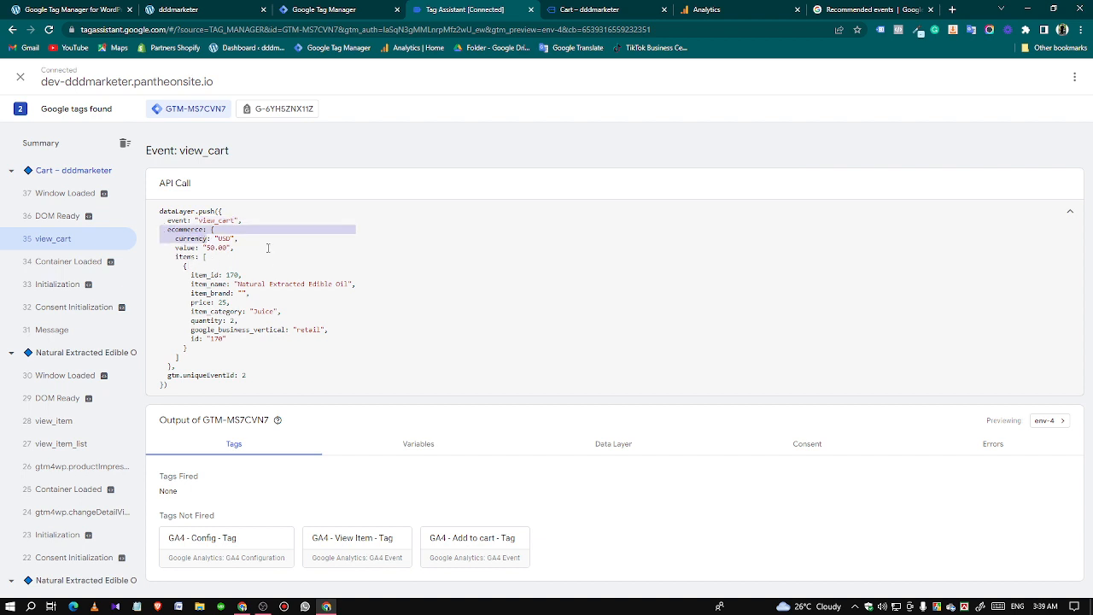
Duplicate the GA4 - Add to cart - Tag in Tag Manager and rename the copy "GA4 - View cart - Tag".
left_click(349, 9)
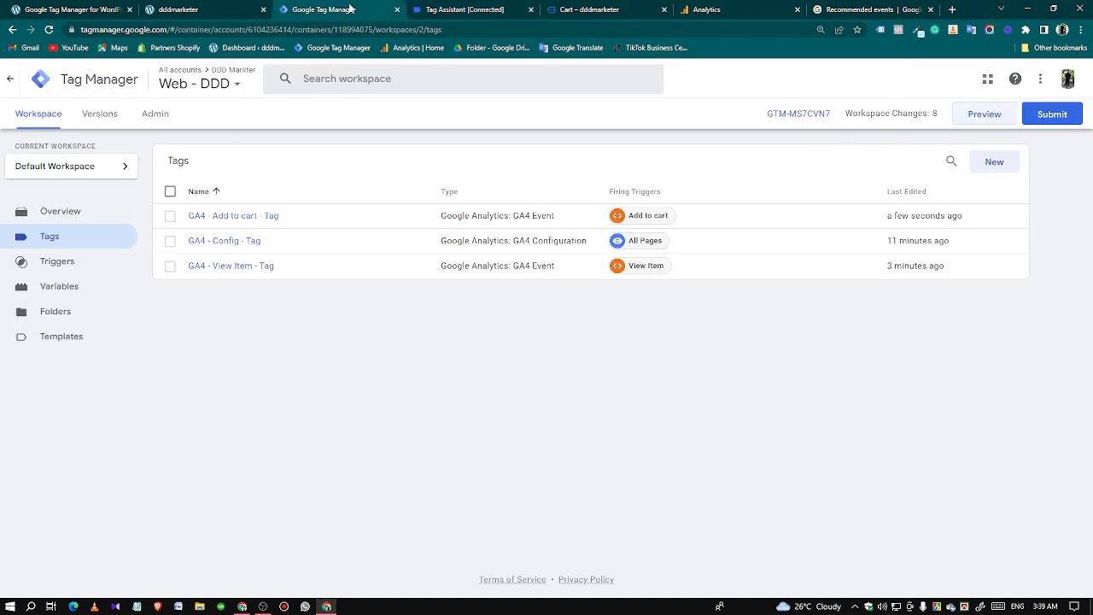
left_click(237, 216)
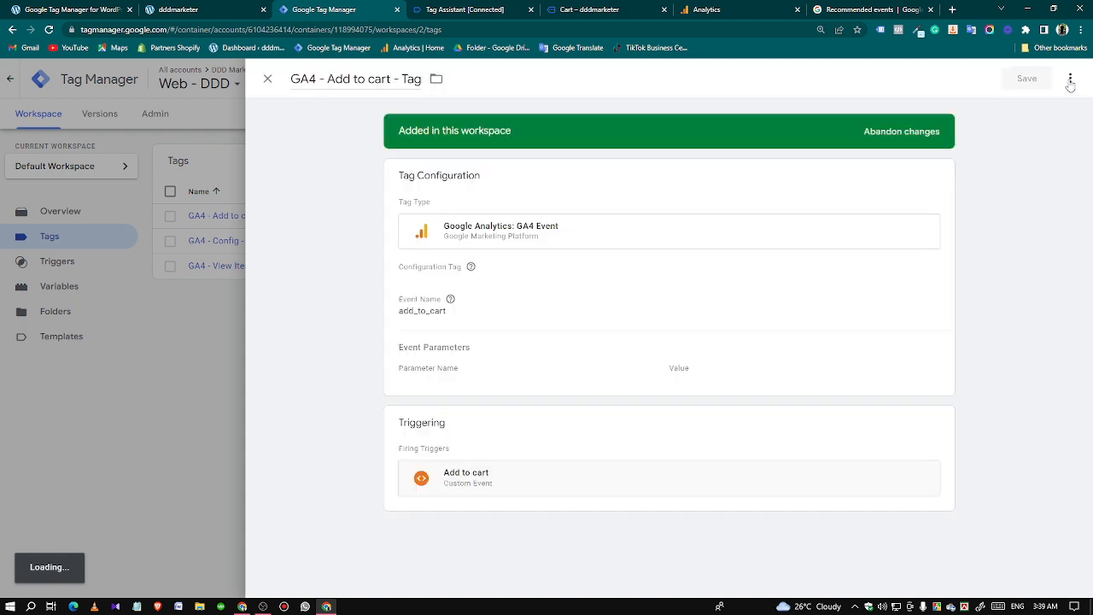
left_click(1069, 80)
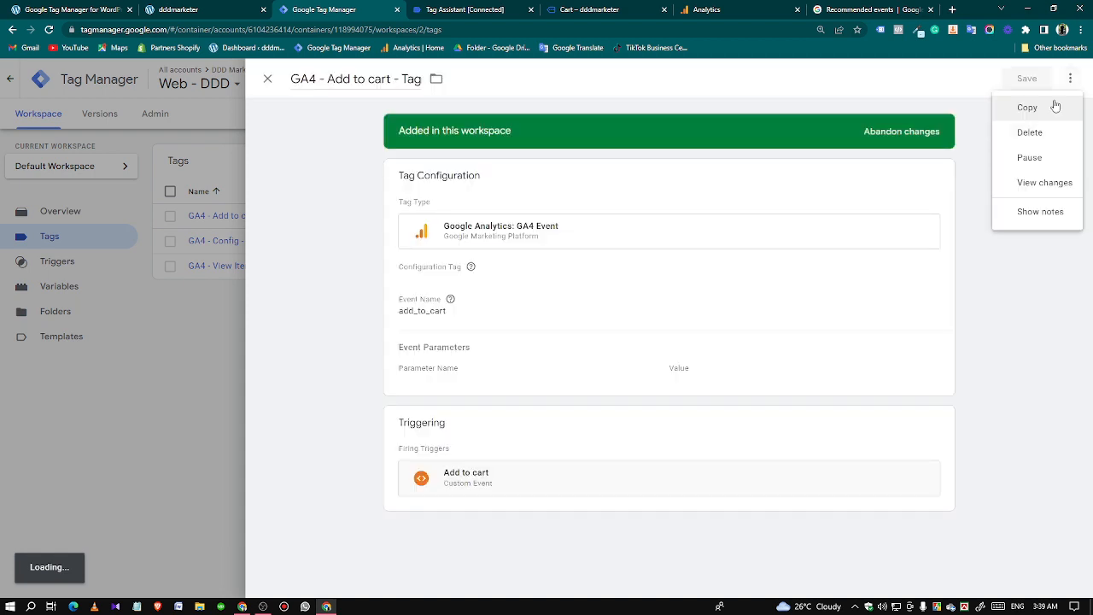
left_click(1027, 108)
left_click_drag(339, 78, 291, 80)
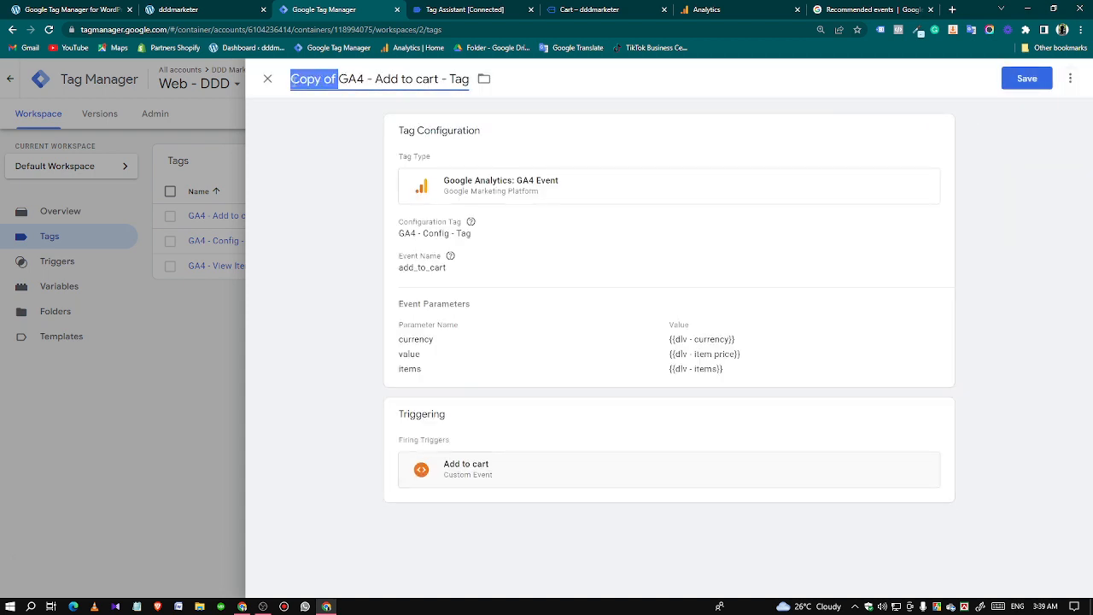
key("BackSpace")
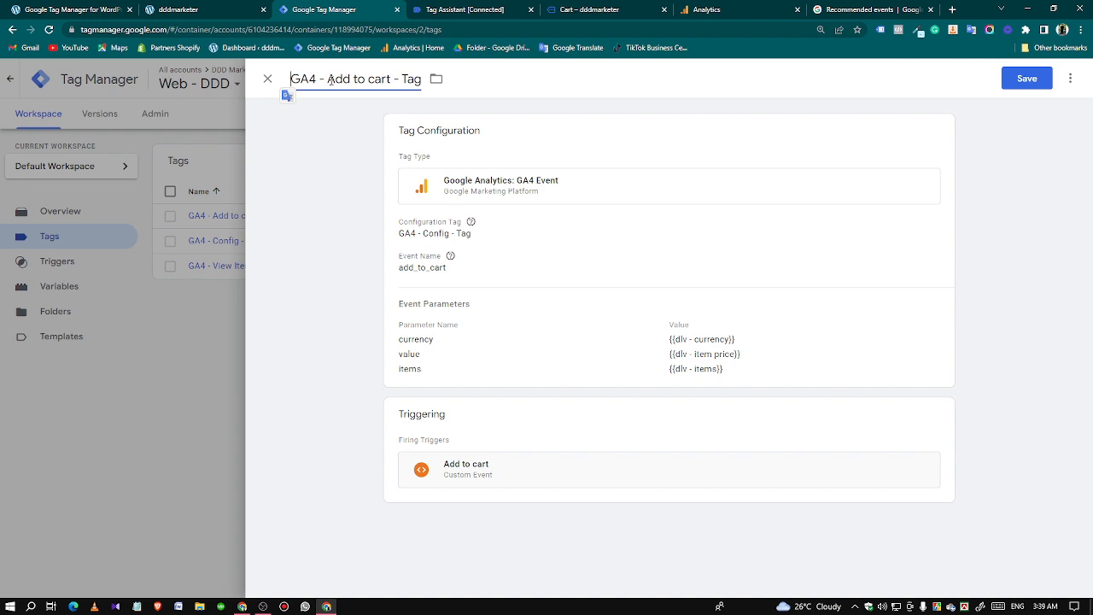
left_click_drag(329, 79, 352, 80)
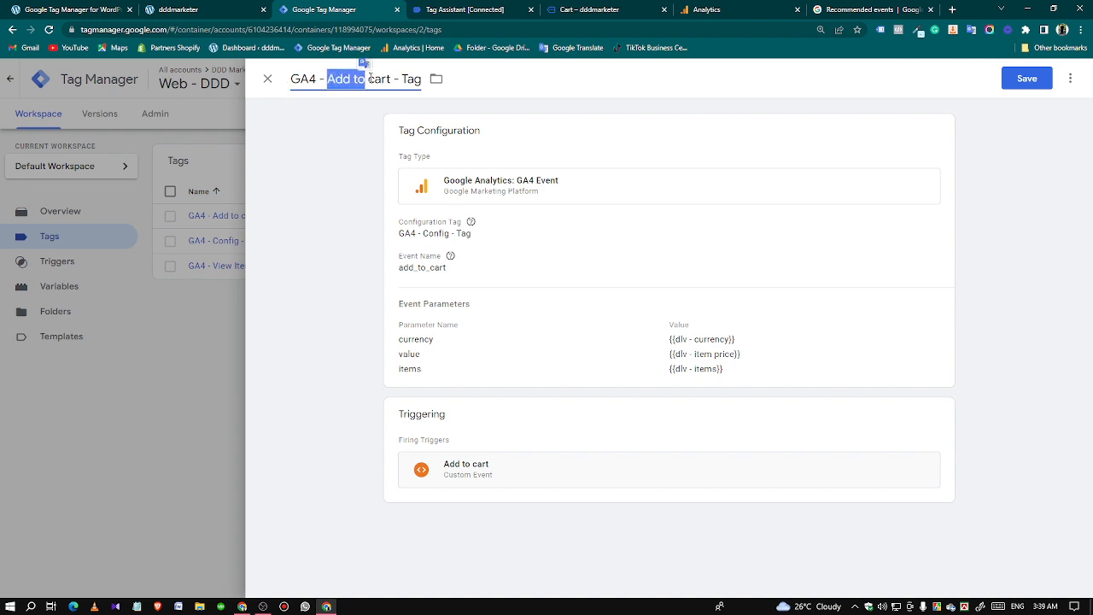
type("View")
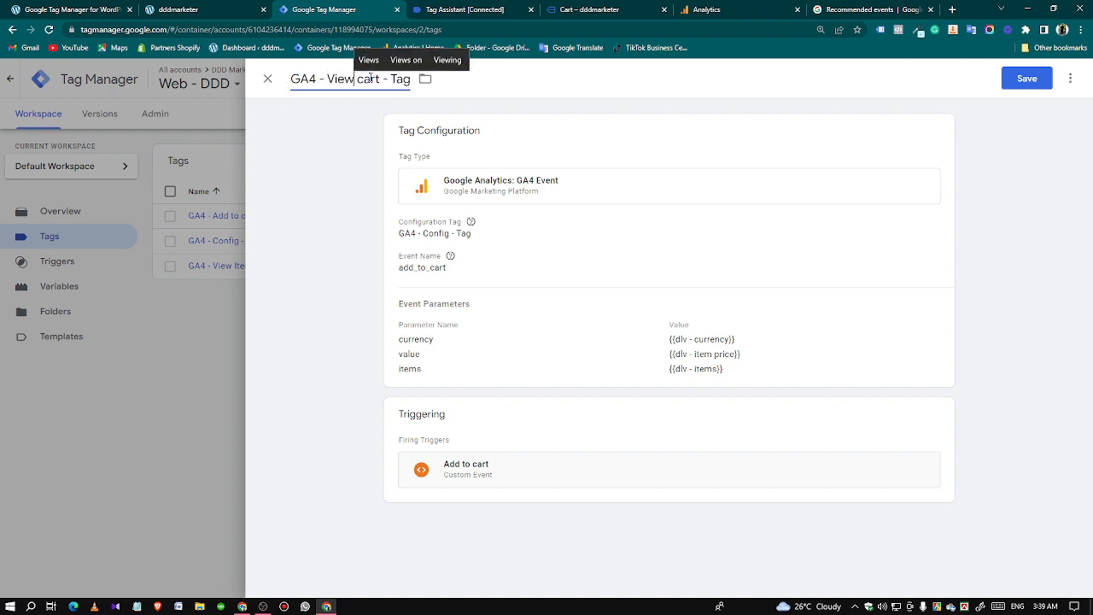
Set the tag's event name to view_cart, copied from the view_cart entry in Google's recommended events reference.
left_click(573, 271)
left_click(450, 306)
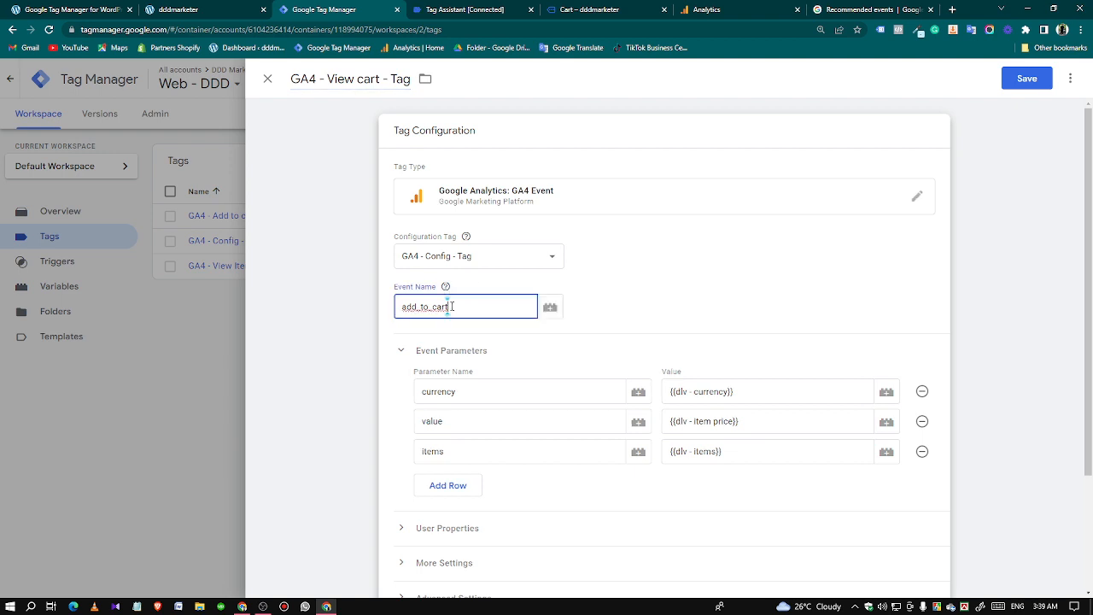
left_click(871, 10)
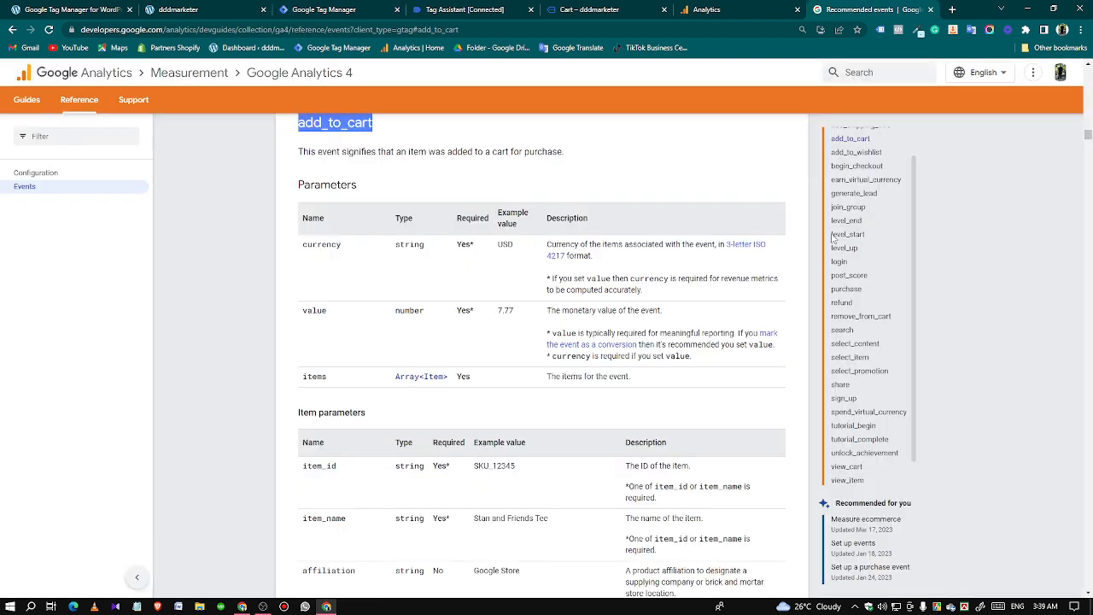
scroll(858, 418, "down", 1)
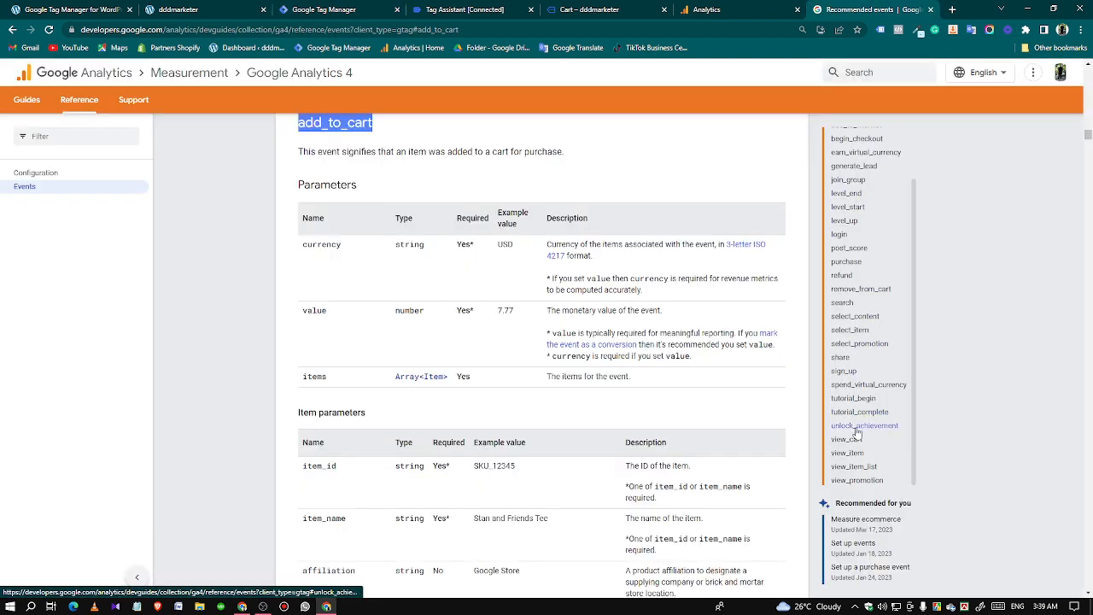
left_click(846, 439)
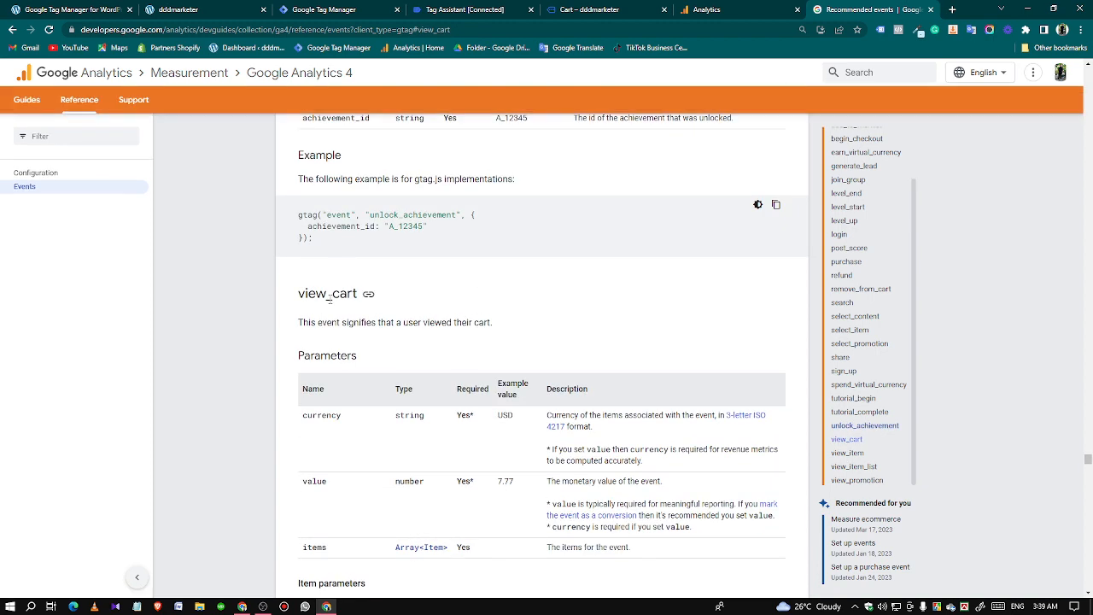
double_click(329, 296)
right_click(329, 296)
left_click(350, 305)
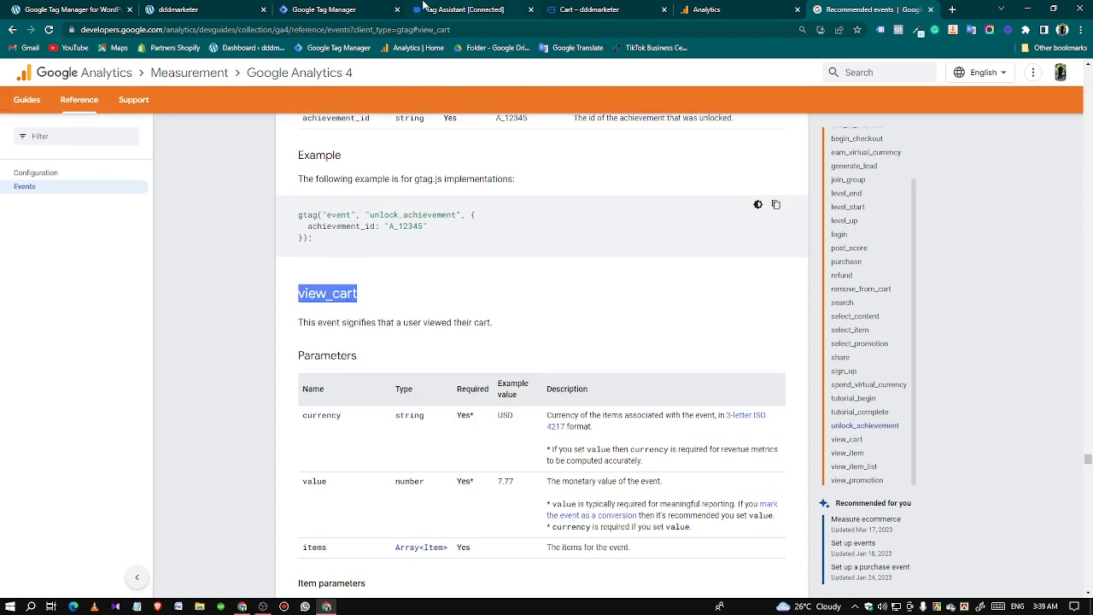
left_click(359, 9)
left_click_drag(451, 308, 403, 309)
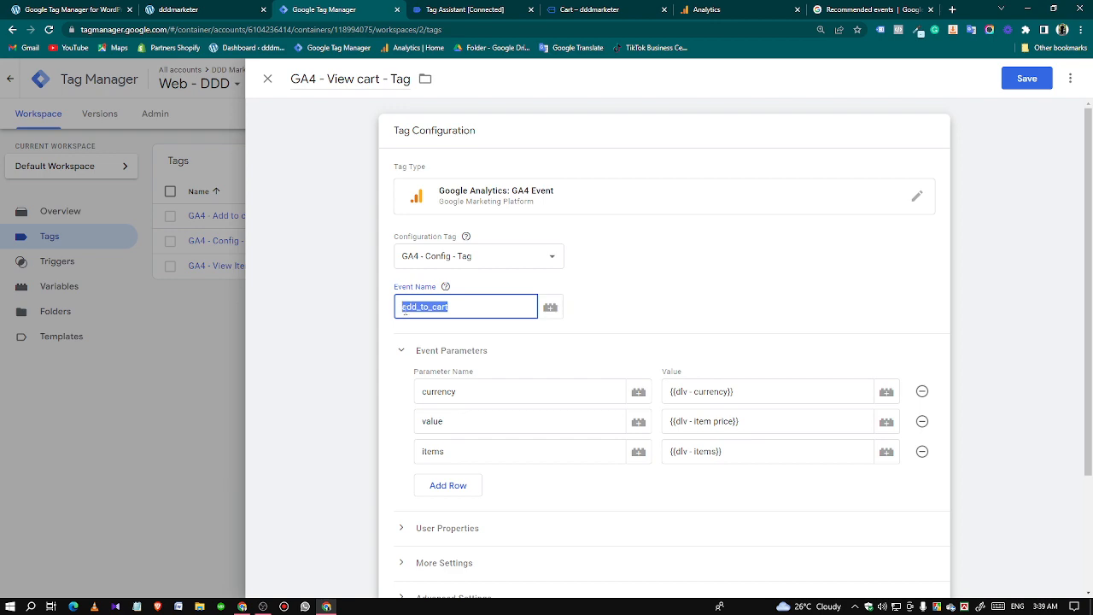
key("ctrl+v")
Remove the Add to cart firing trigger from the View cart tag.
scroll(589, 367, "down", 2)
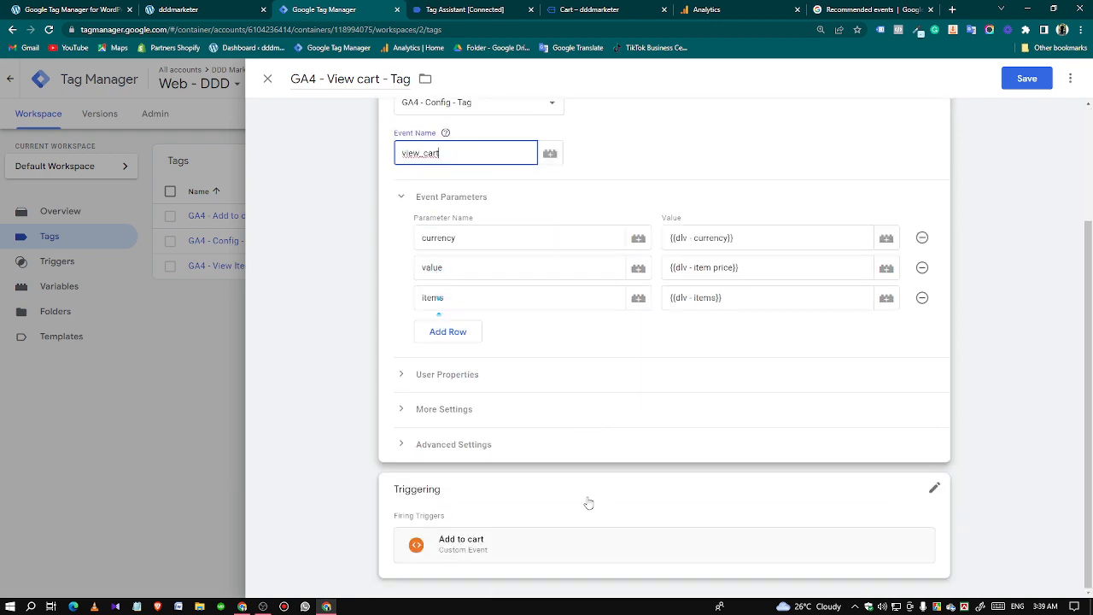
left_click(649, 506)
left_click(922, 475)
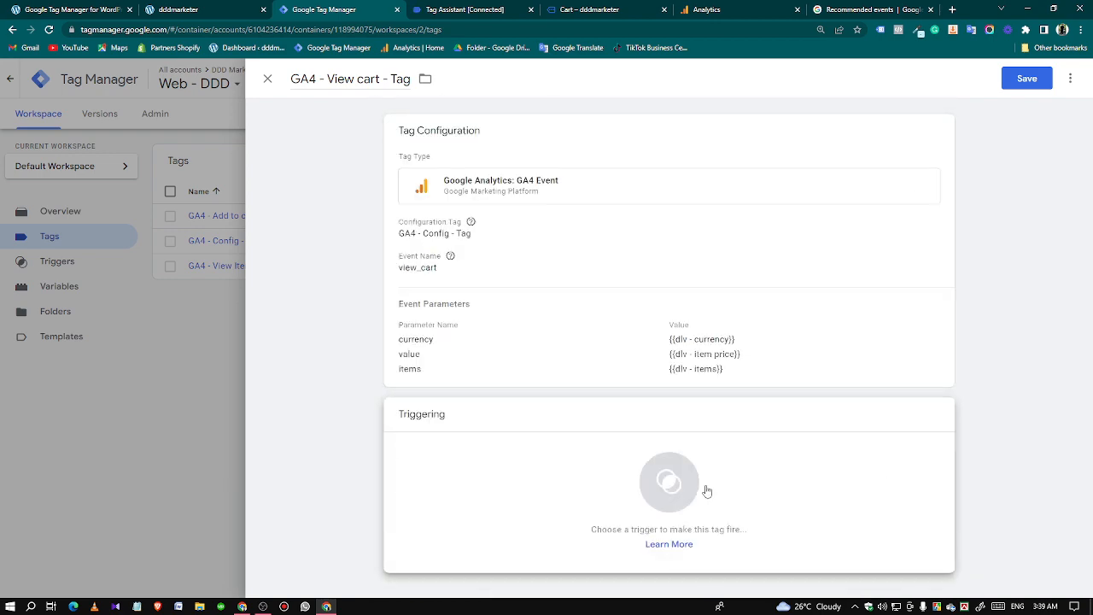
Create a new Custom Event trigger for the View cart tag with the event name view_cart.
left_click(702, 488)
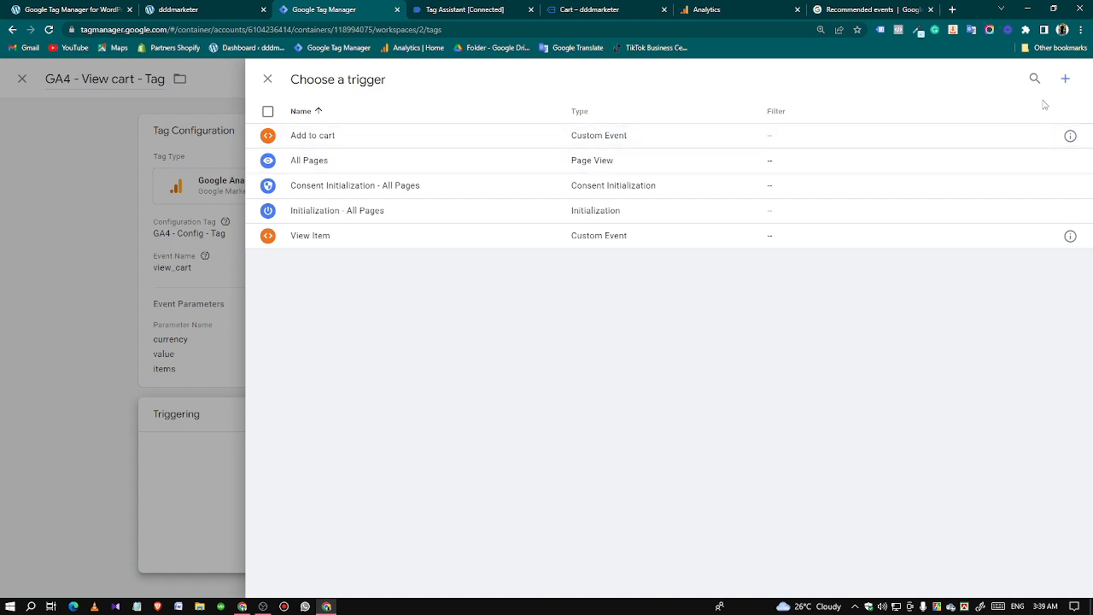
left_click(1067, 81)
left_click(712, 169)
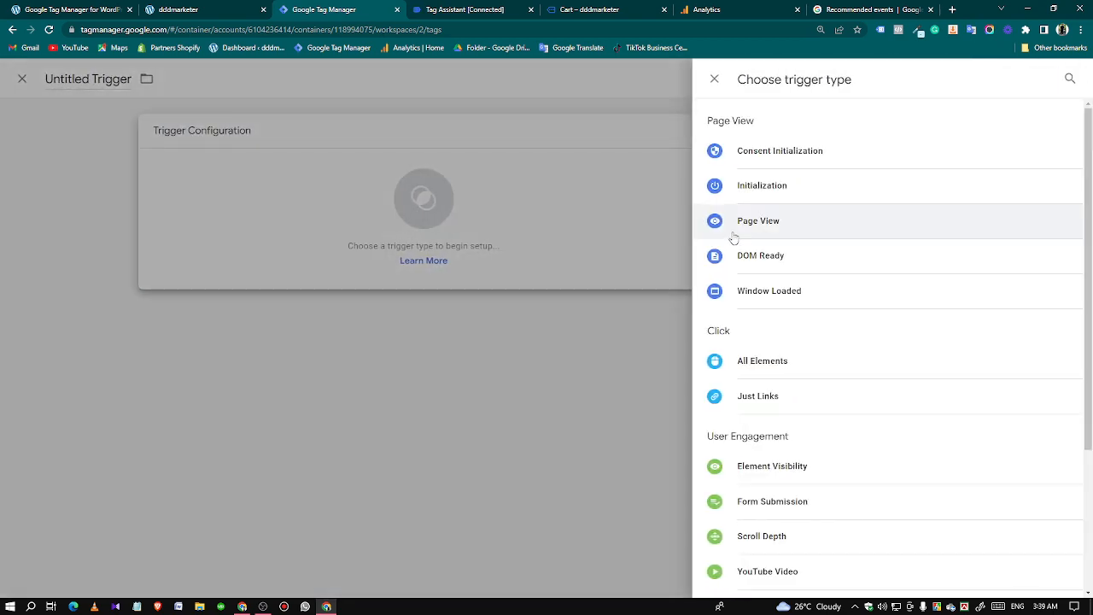
scroll(793, 491, "down", 2)
left_click(751, 474)
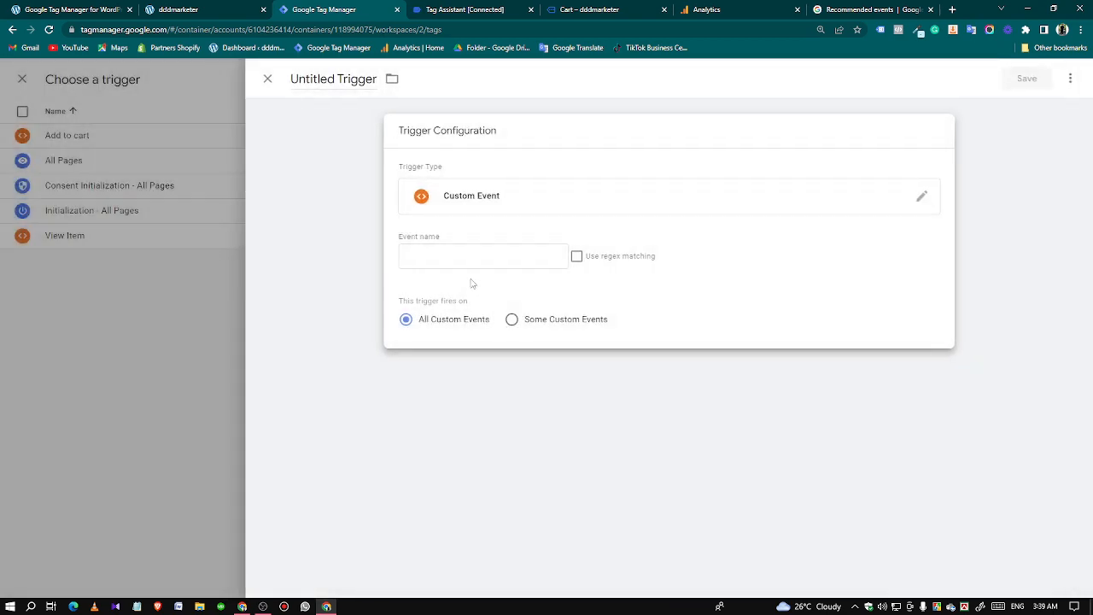
left_click(441, 252)
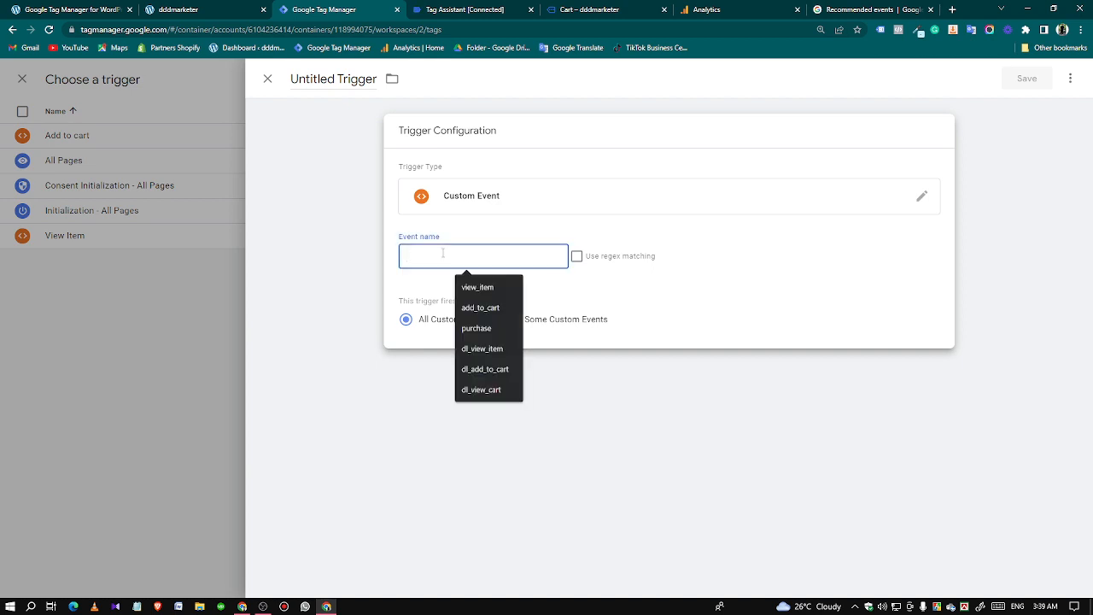
key("super+v")
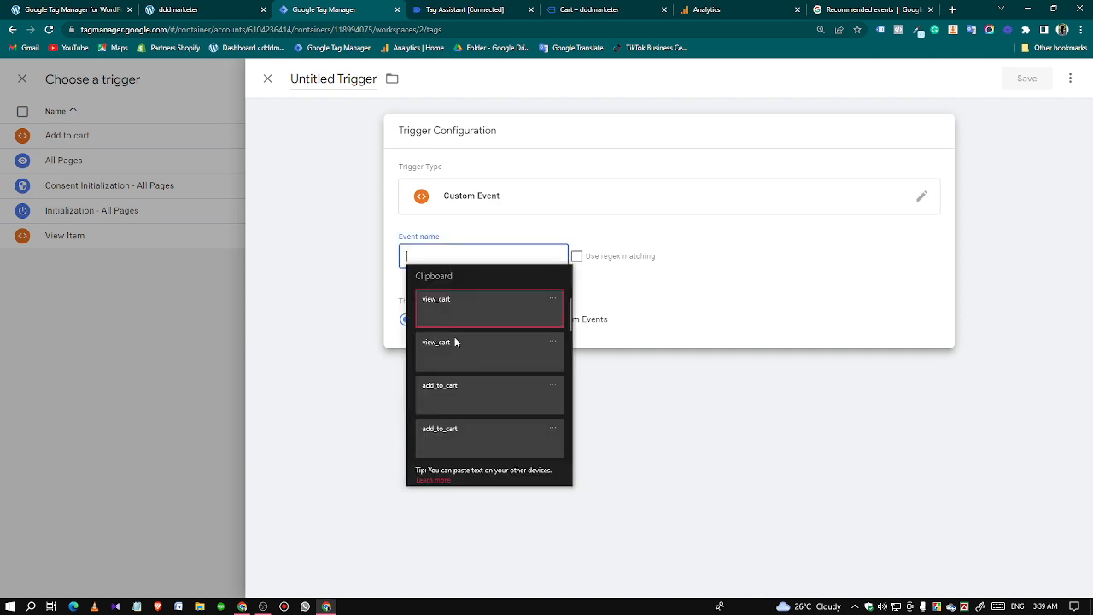
left_click(454, 323)
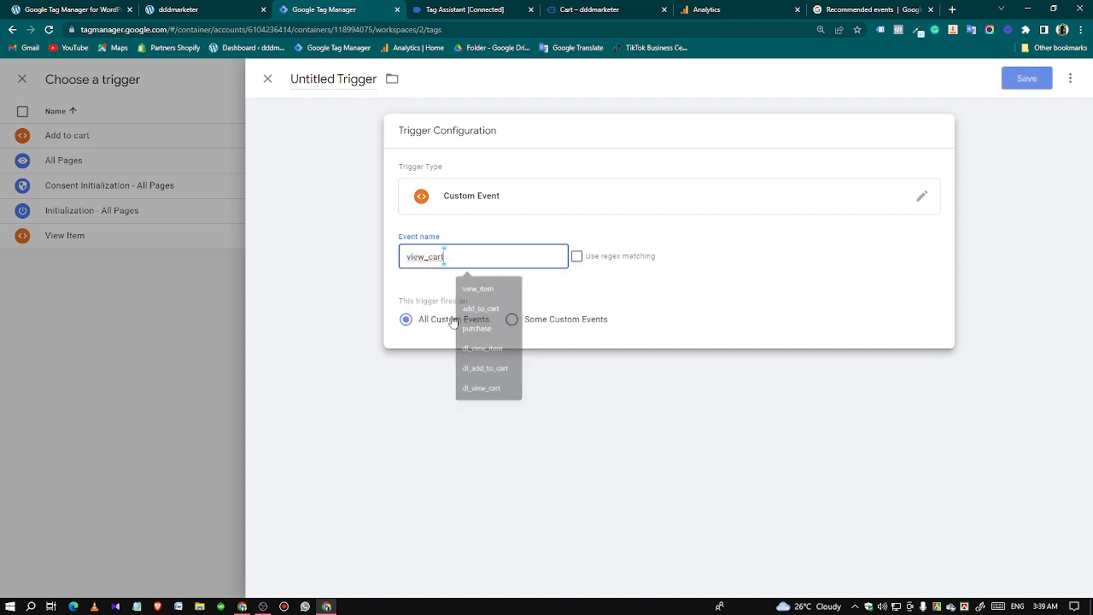
Check the trigger's event name against the view_cart event in Tag Assistant and return to the trigger in Tag Manager.
left_click(461, 10)
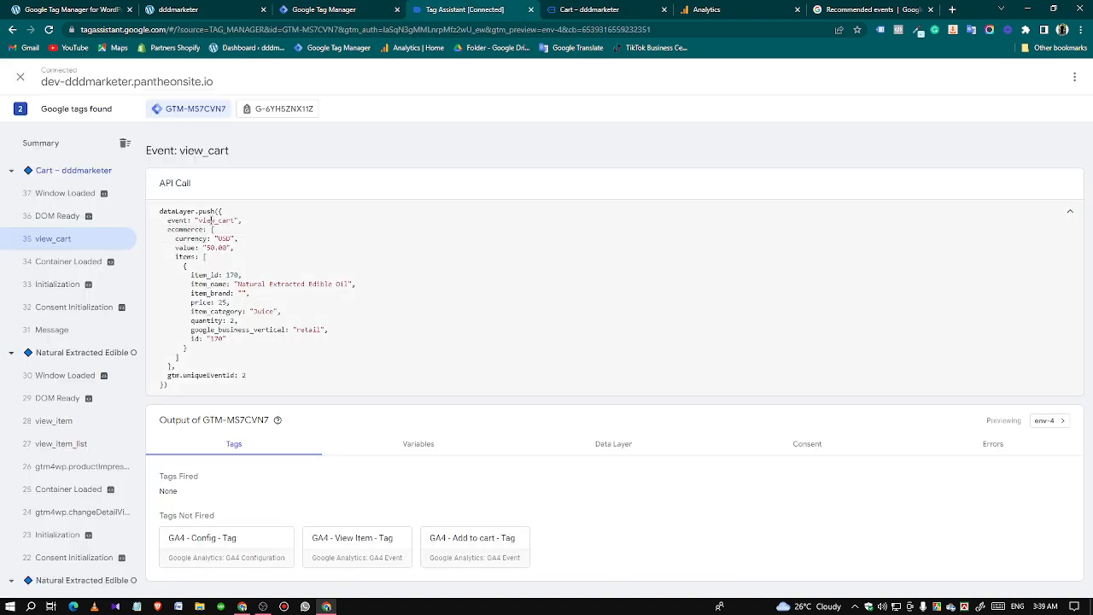
double_click(212, 220)
left_click(211, 221)
double_click(212, 220)
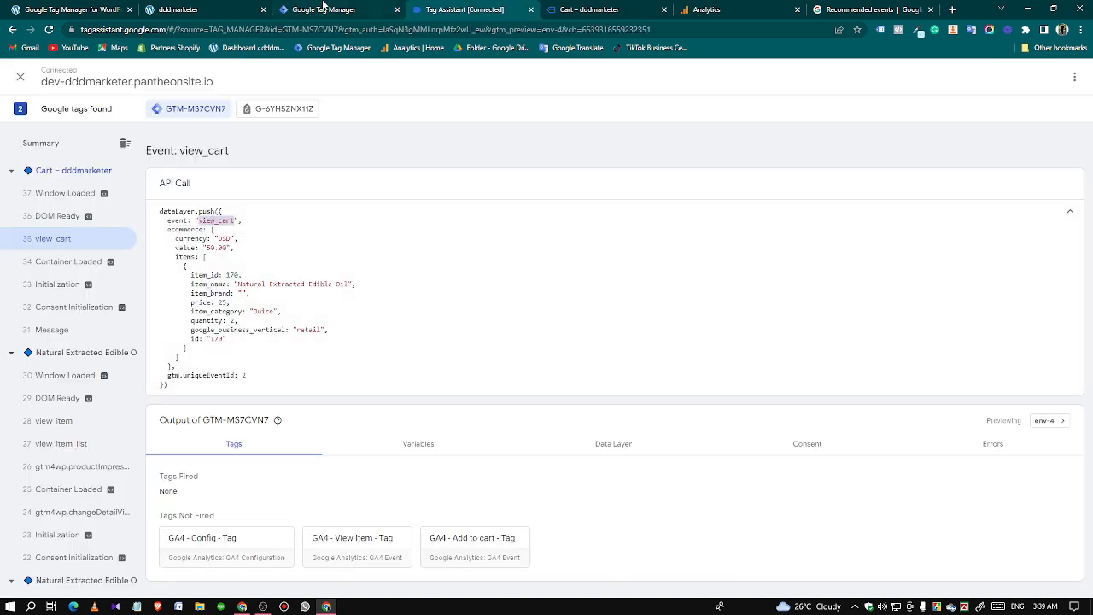
left_click(325, 9)
Name the new custom event trigger "view cart" and save both the trigger and the View cart tag.
left_click(341, 82)
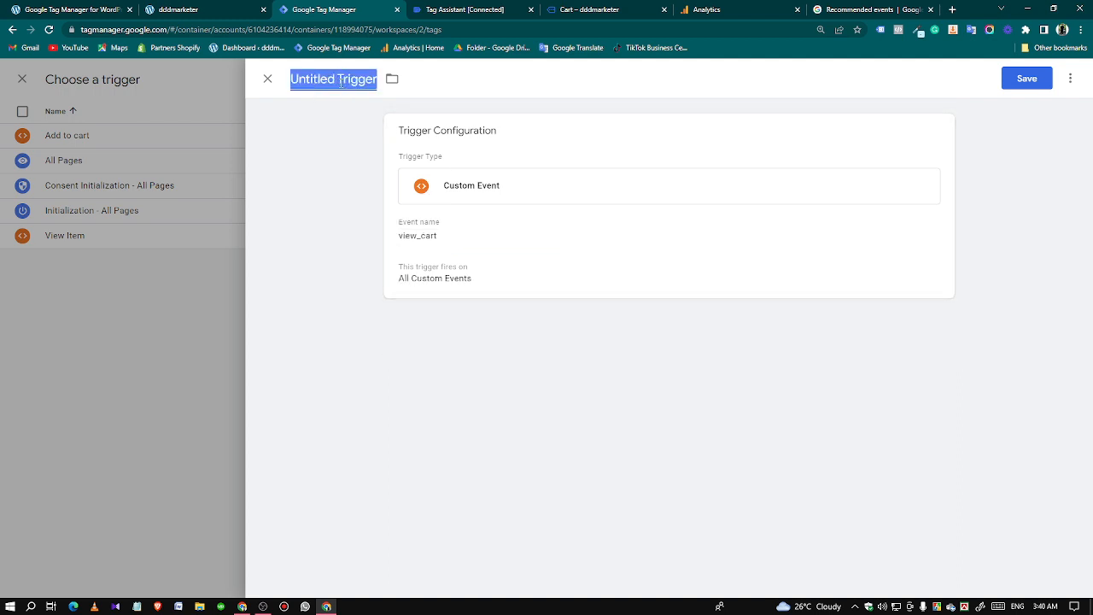
type("view c")
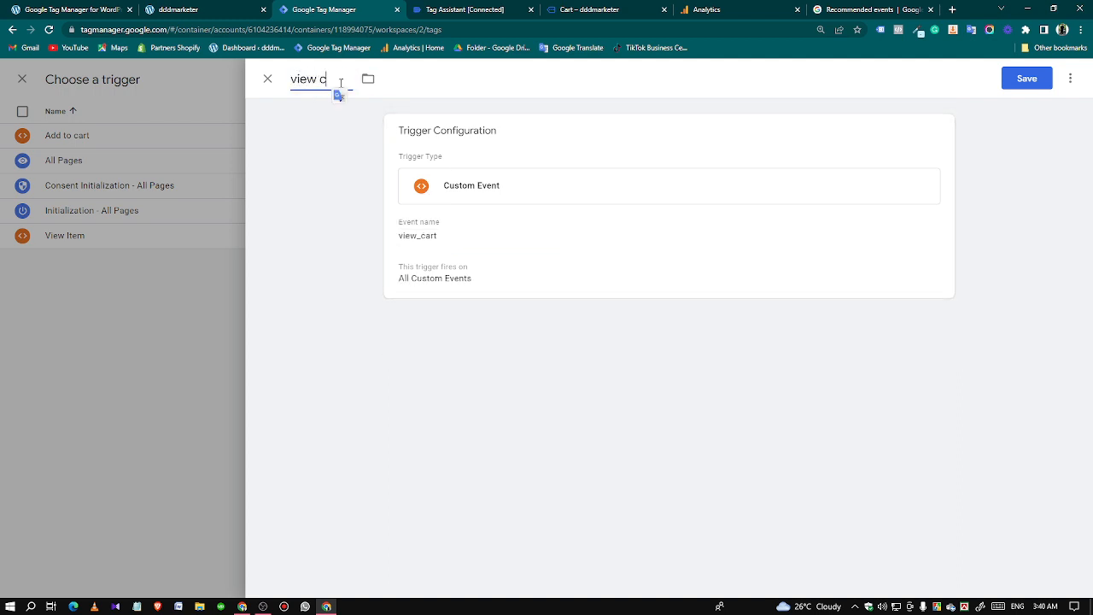
type("art")
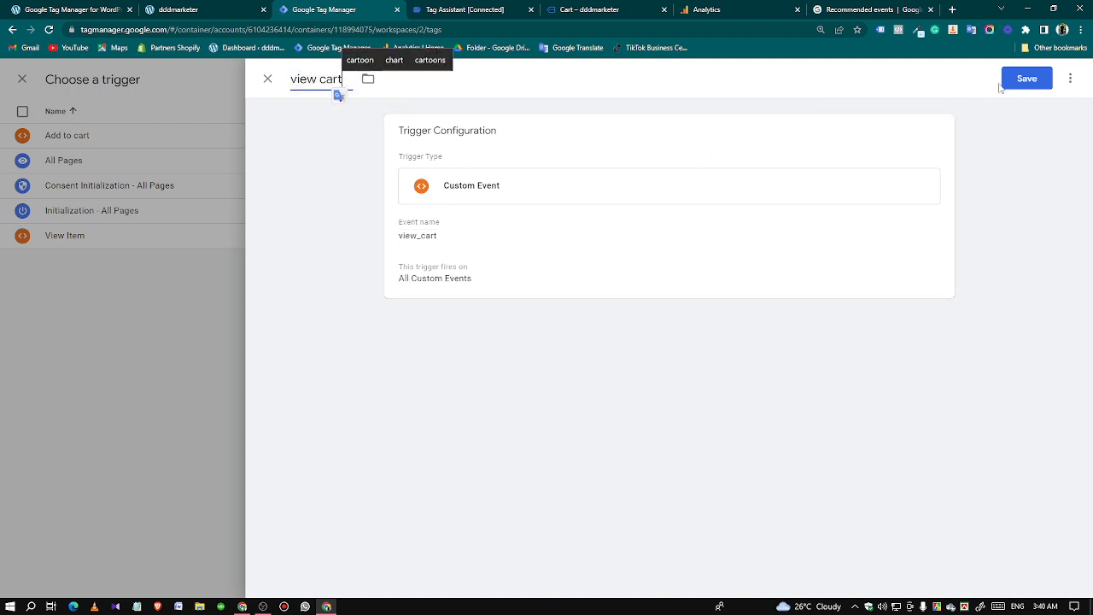
left_click(1008, 82)
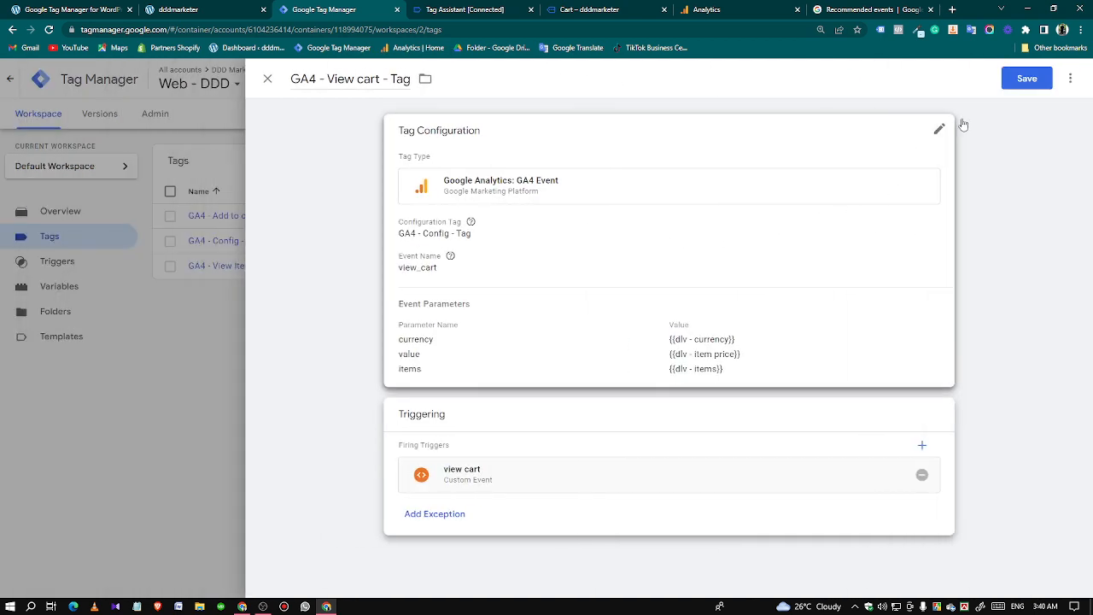
left_click(1027, 79)
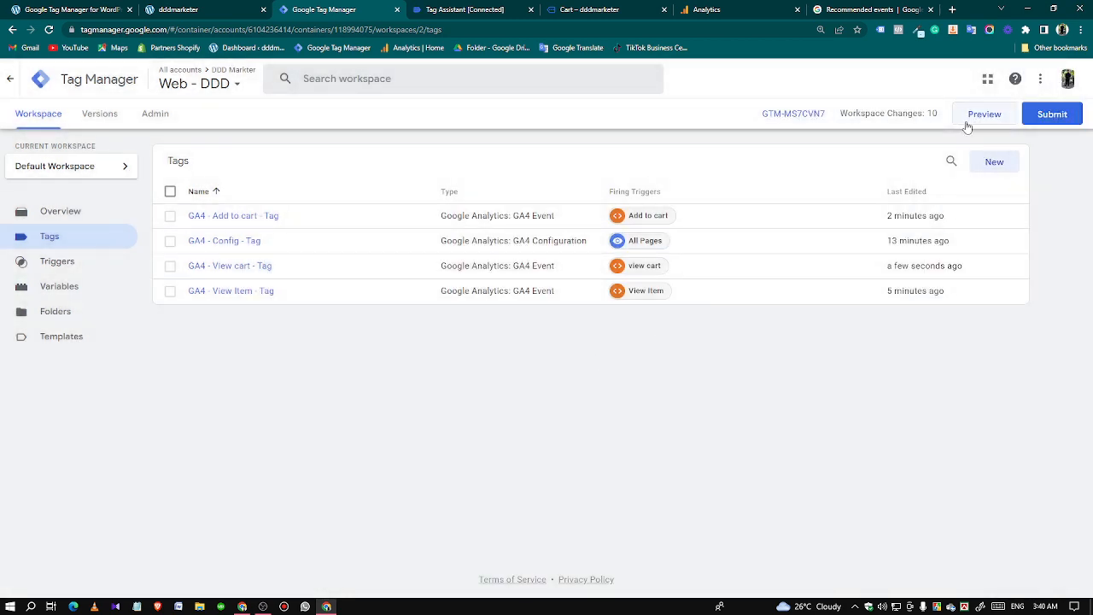
Start a new preview of the container and connect Tag Assistant to the store site.
left_click(967, 125)
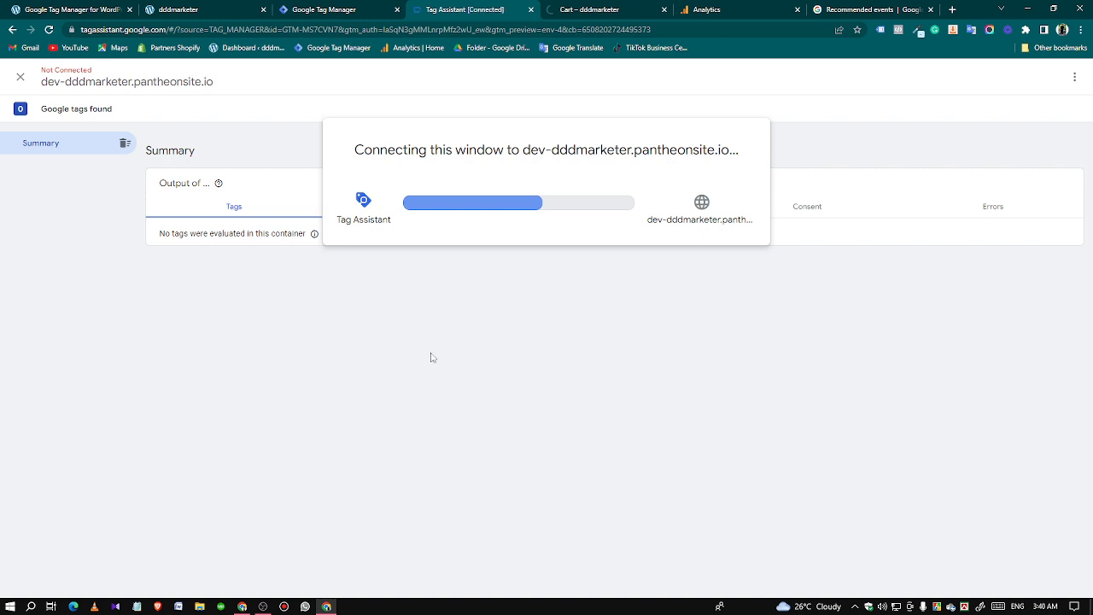
left_click(596, 9)
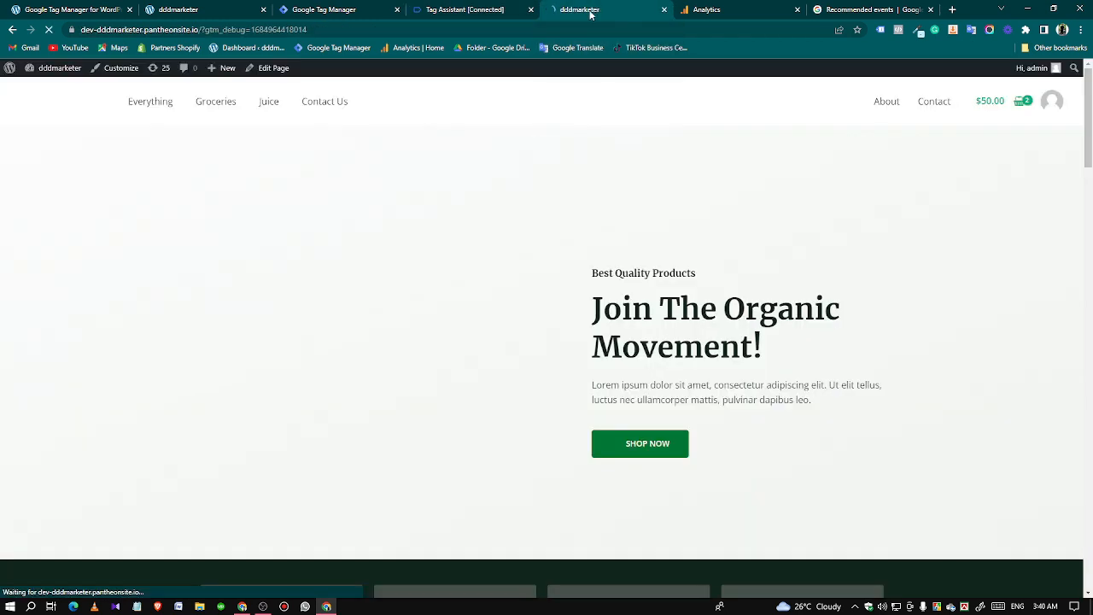
left_click(467, 15)
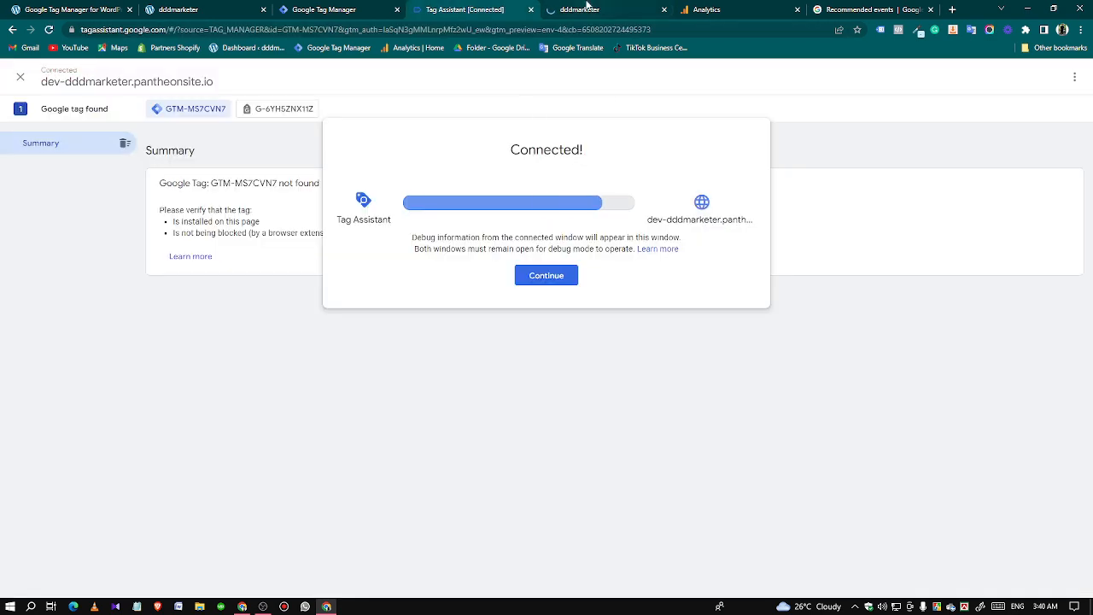
left_click(534, 277)
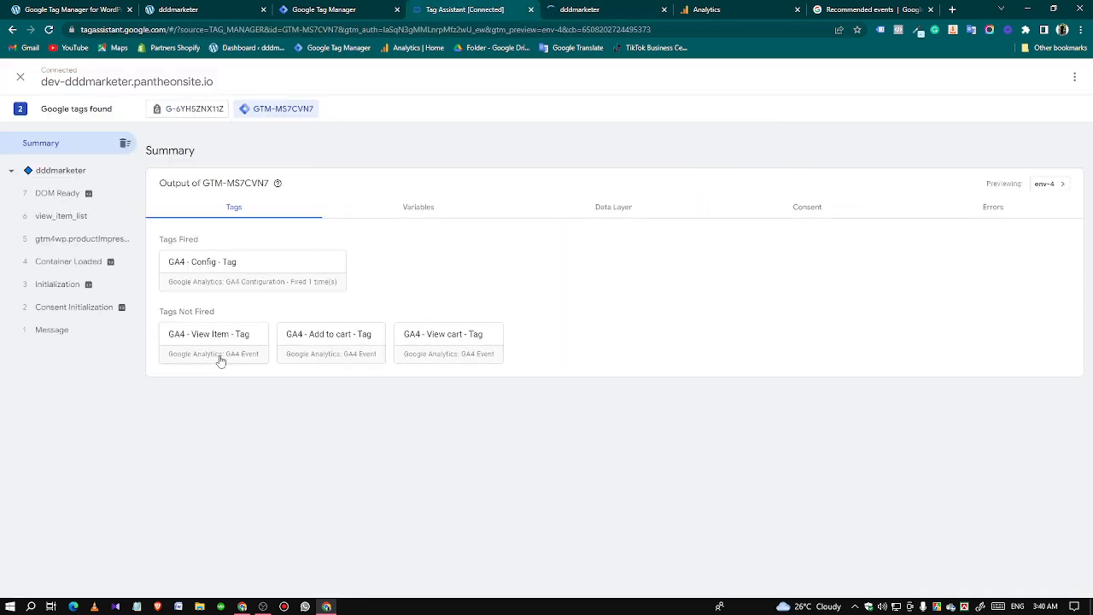
Add the Handpicked Red Chillies product to the cart on the connected store site and view the cart.
left_click(578, 7)
scroll(697, 393, "down", 8)
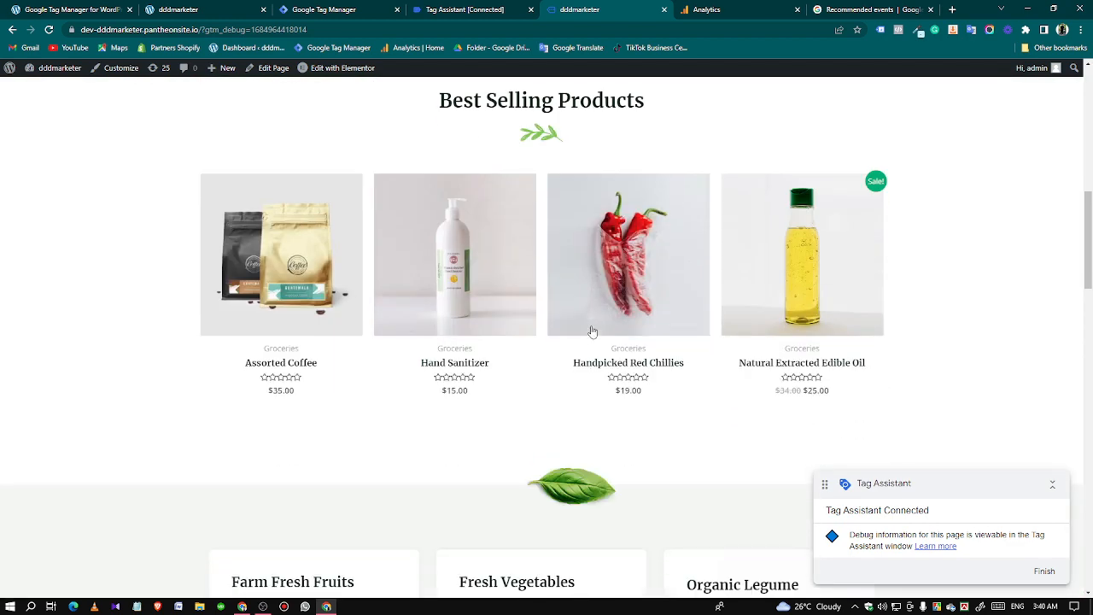
left_click(592, 331)
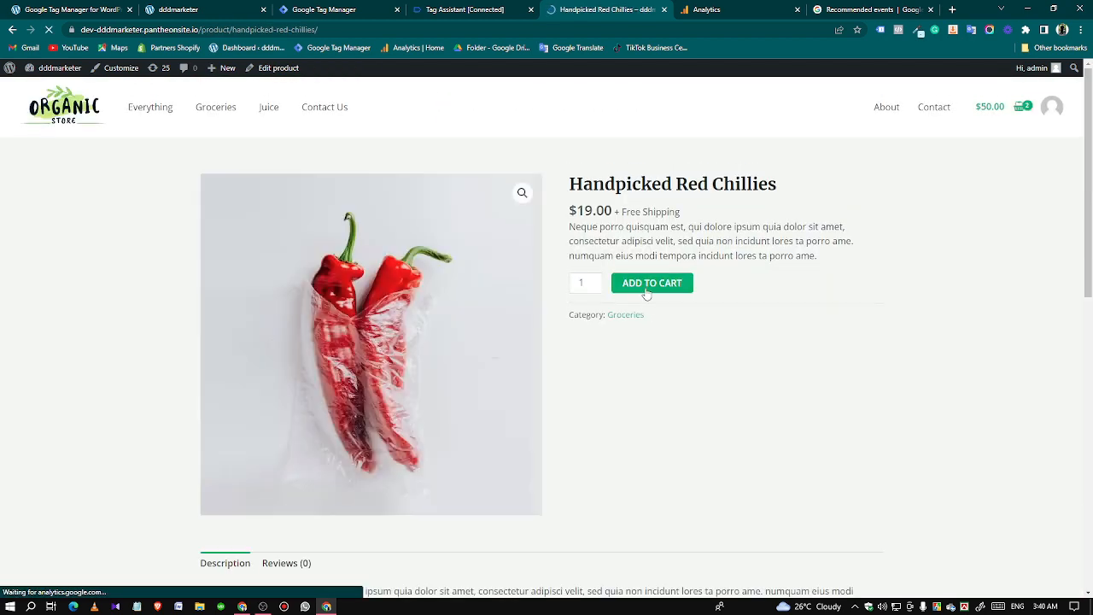
left_click(646, 284)
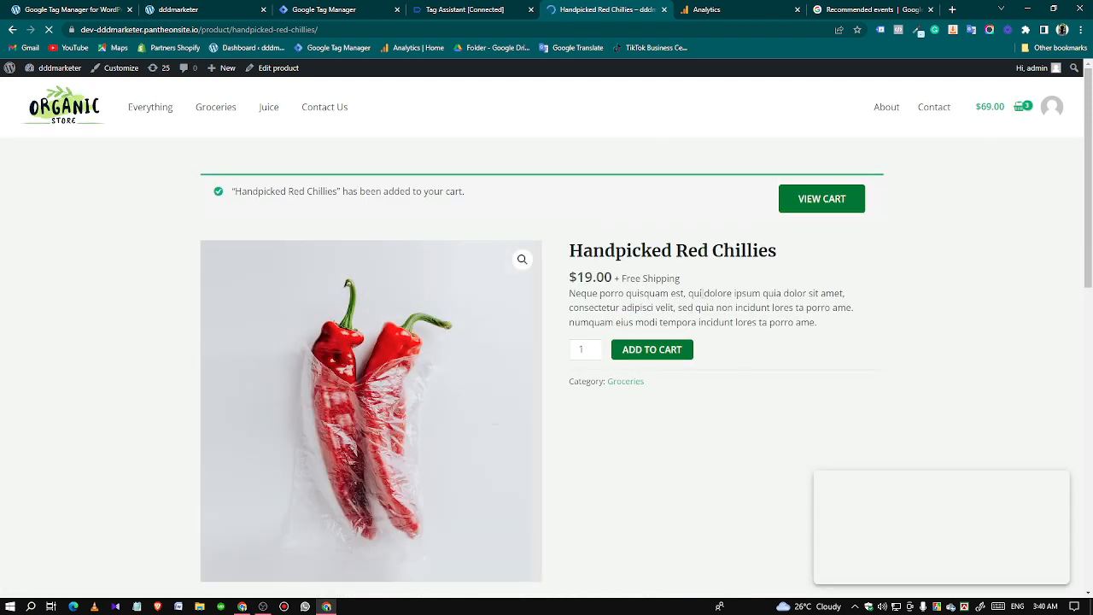
left_click(825, 210)
Check the fired tags in Tag Assistant and examine the items of the view_cart event in Analytics DebugView.
left_click(494, 7)
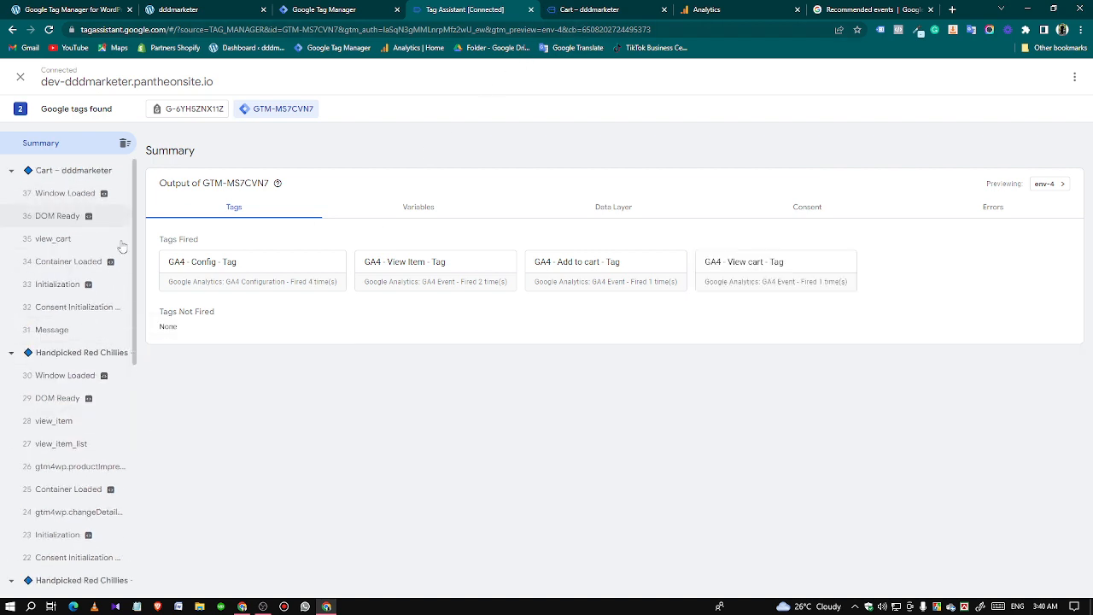
left_click(718, 9)
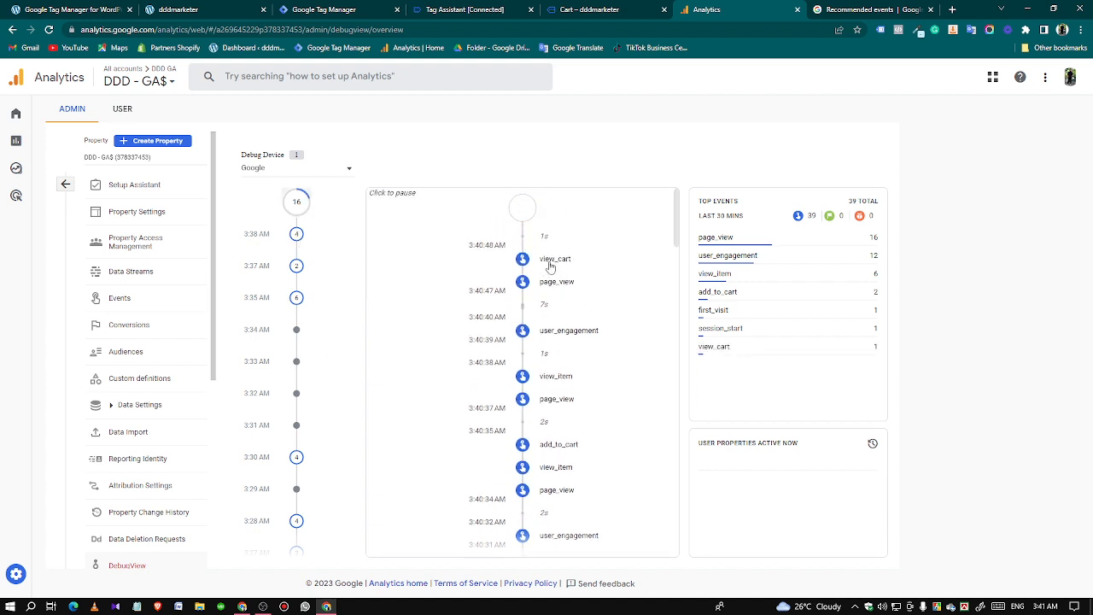
left_click(551, 259)
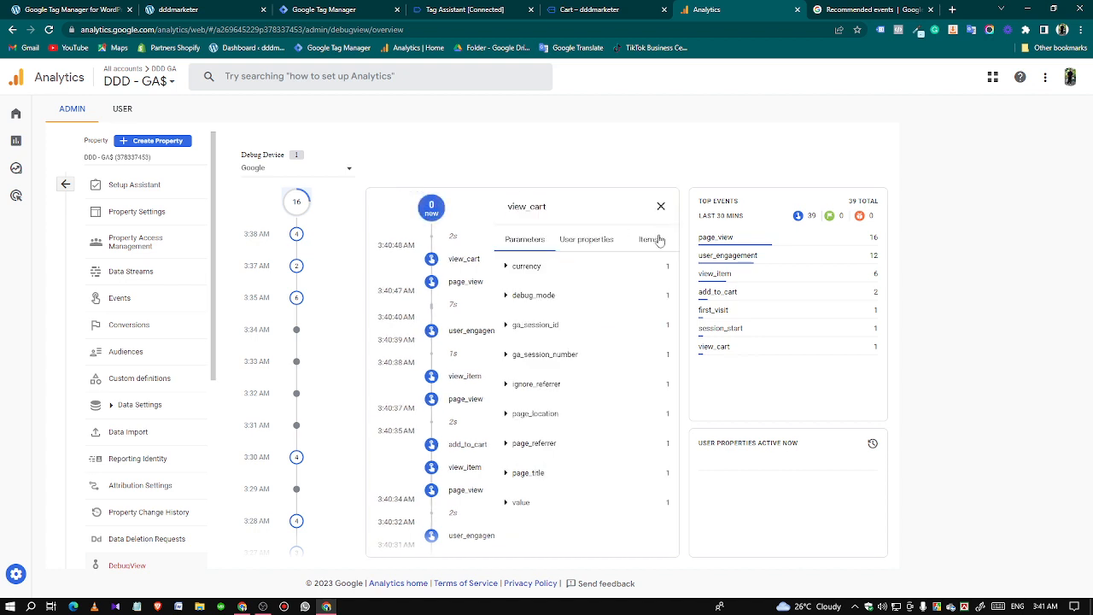
left_click(650, 239)
left_click(507, 271)
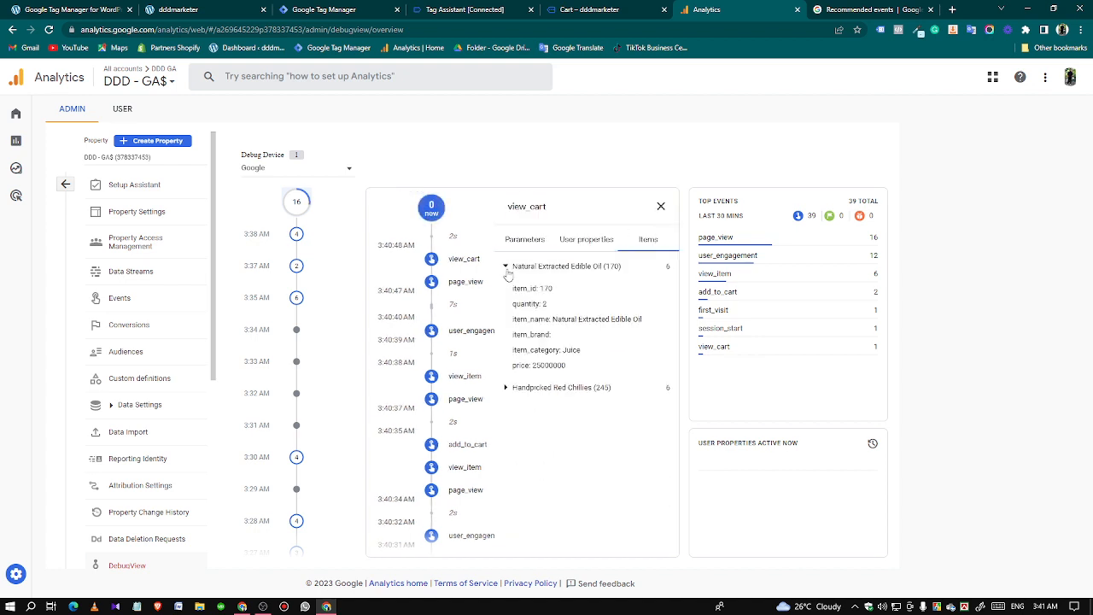
left_click(507, 271)
double_click(513, 296)
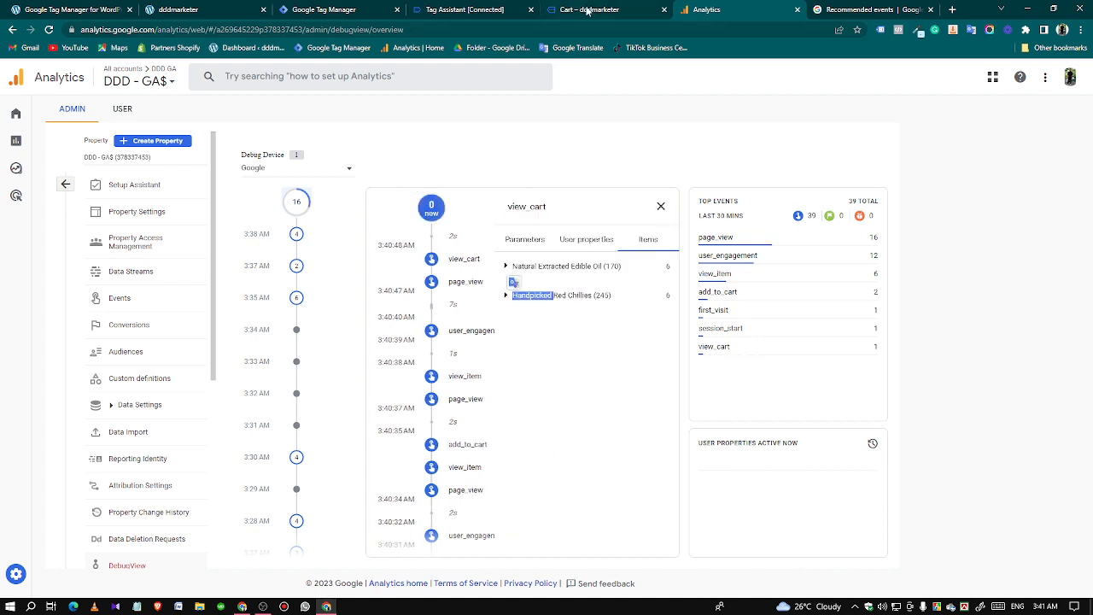
Review the products, quantities and subtotals on the store's cart page for comparison with the tracked view_cart items.
left_click(587, 11)
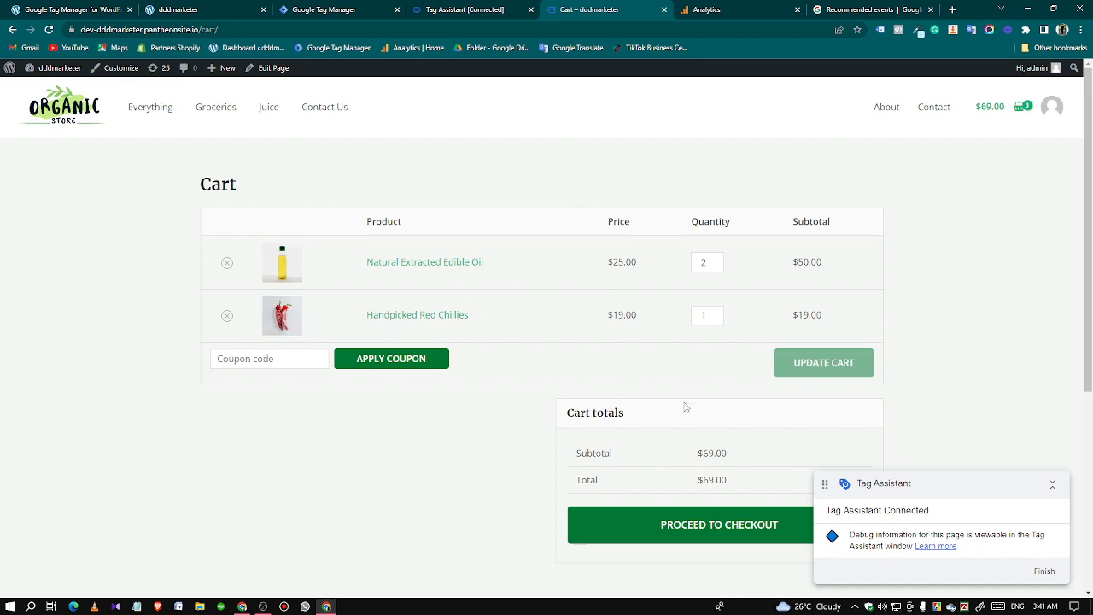
scroll(684, 408, "down", 3)
scroll(685, 408, "up", 2)
left_click_drag(698, 323, 880, 324)
left_click(829, 344)
scroll(829, 344, "up", 3)
Examine the value parameter of the view_cart event in Analytics DebugView and close the event details.
left_click(704, 11)
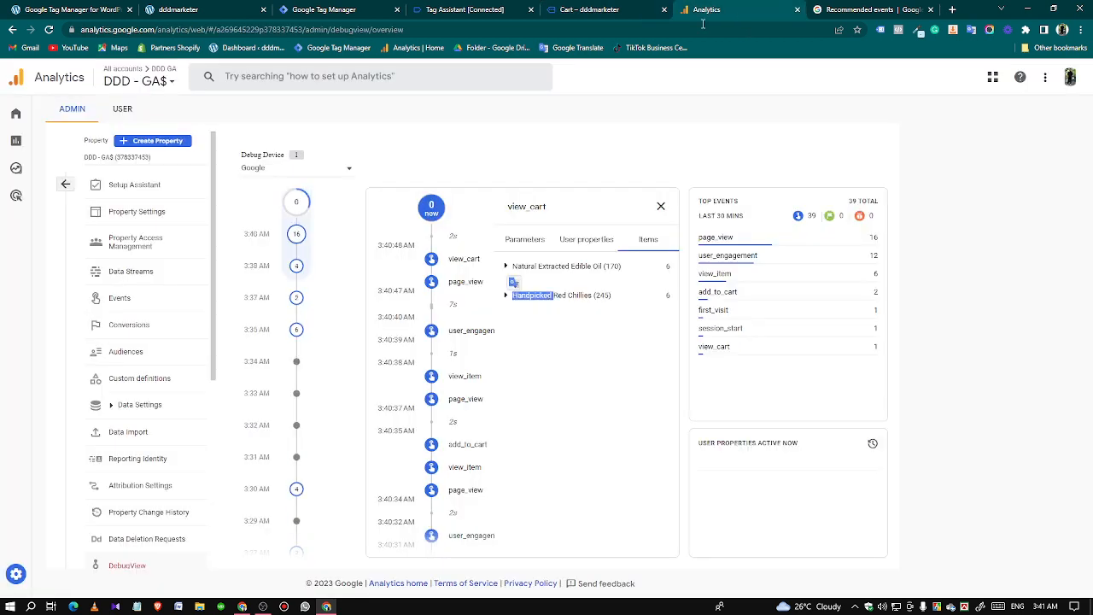
left_click(495, 450)
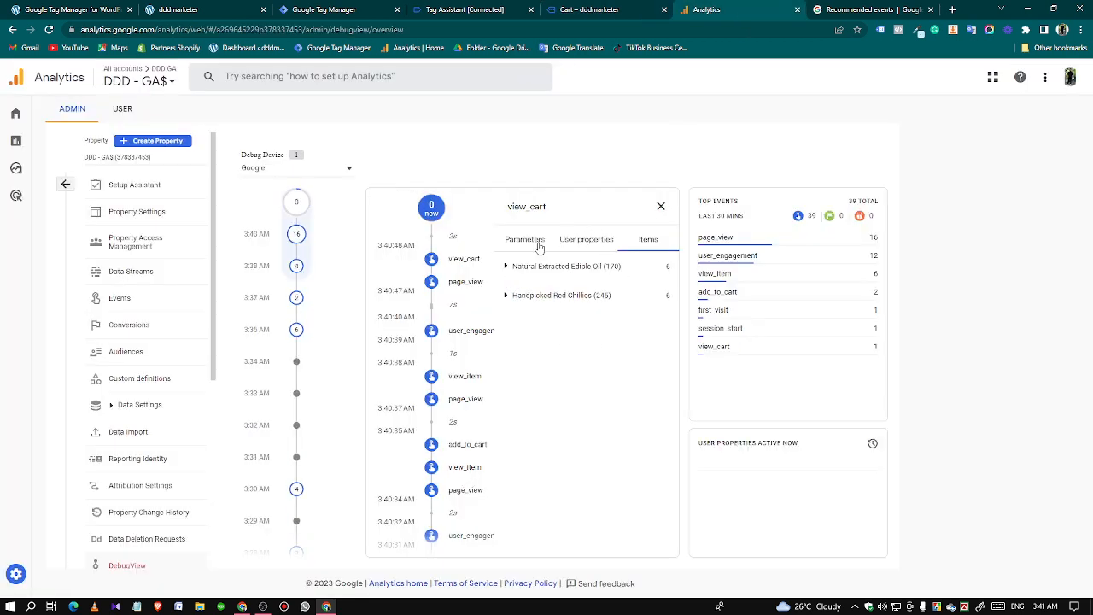
left_click(525, 240)
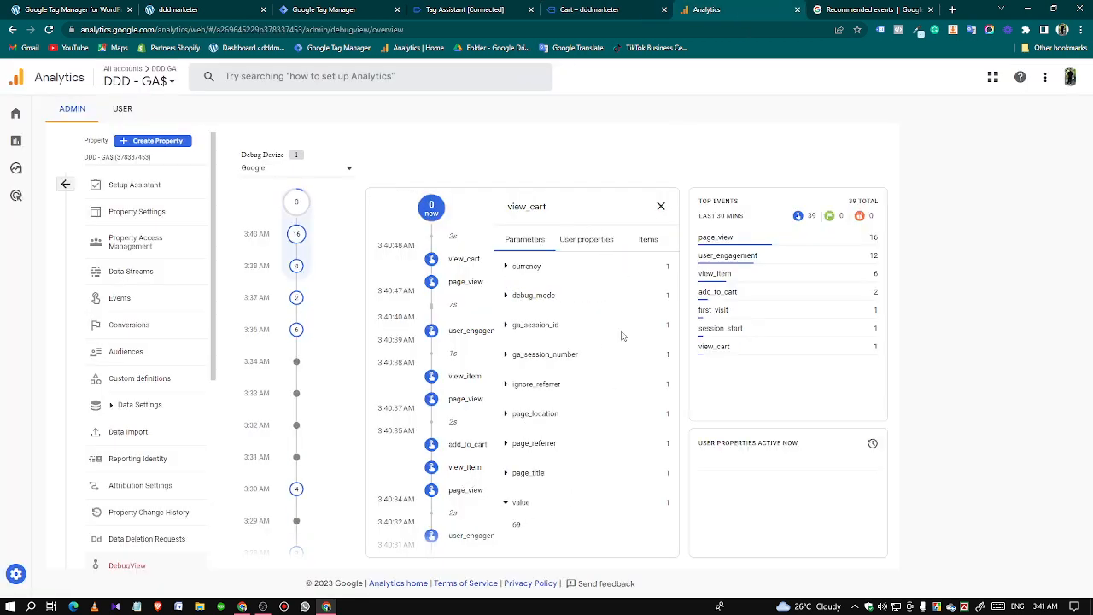
left_click(662, 209)
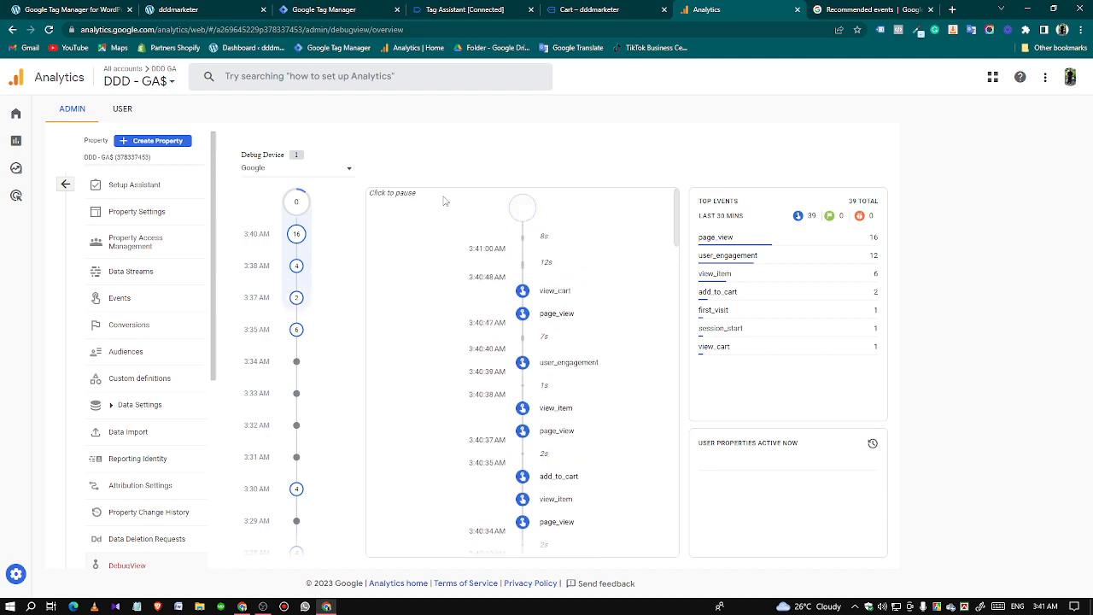
Return to the store's cart page and proceed to checkout.
left_click(602, 10)
scroll(672, 398, "down", 2)
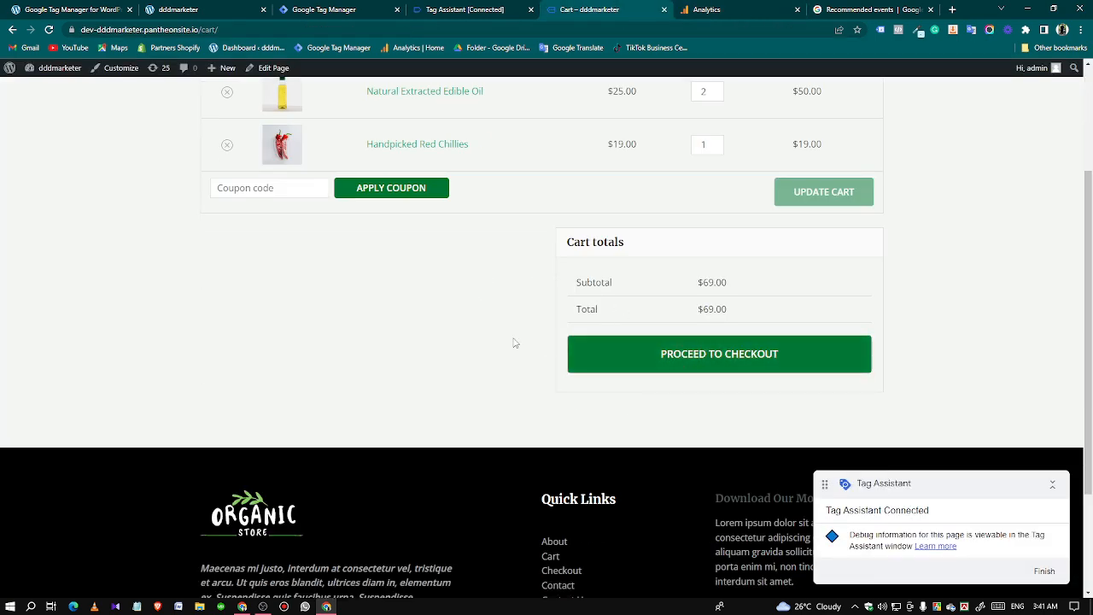
scroll(515, 343, "up", 2)
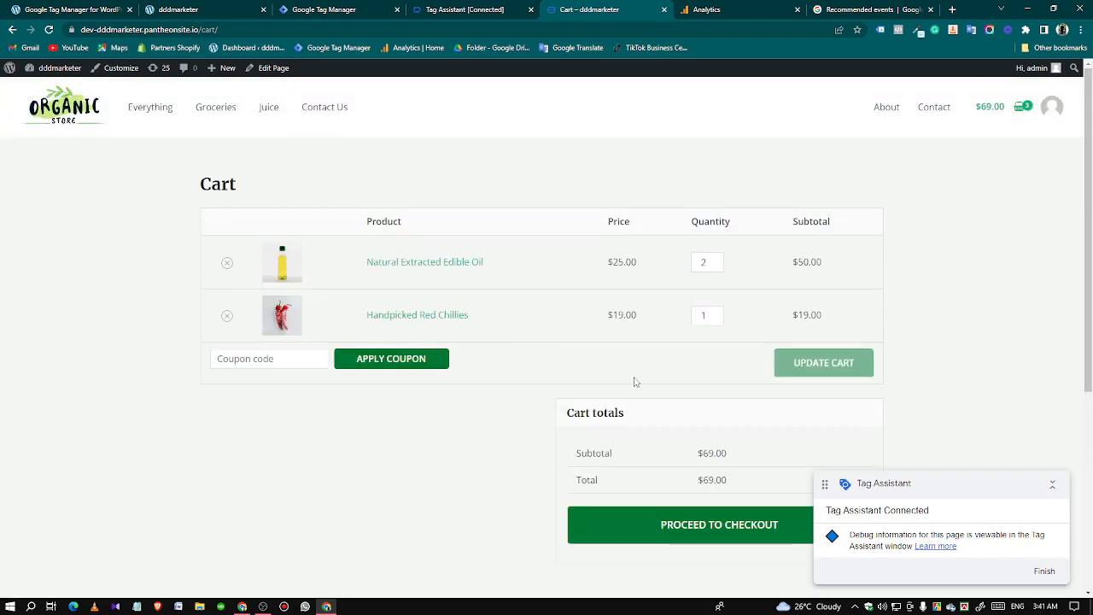
scroll(636, 383, "down", 2)
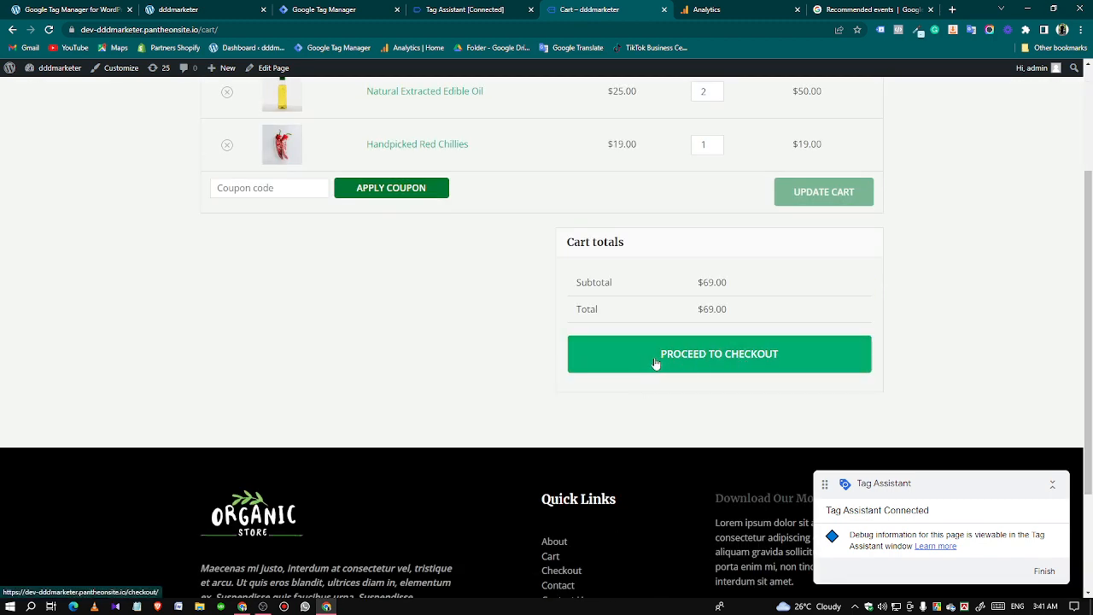
left_click(692, 365)
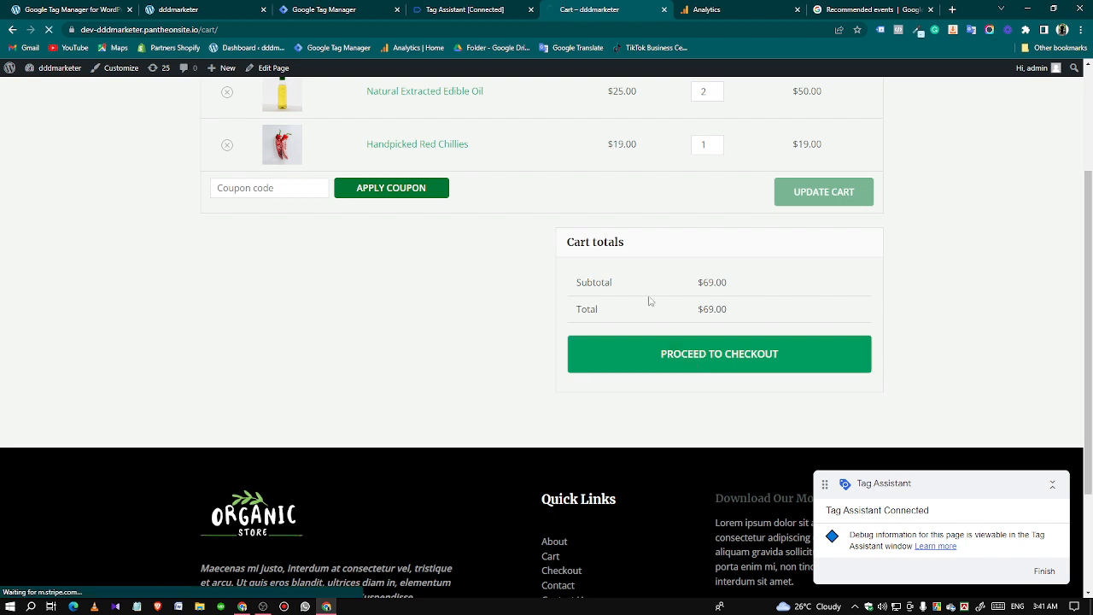
Inspect the begin_checkout data layer push in Tag Assistant and compare its ecommerce structure with the view_cart event.
left_click(433, 8)
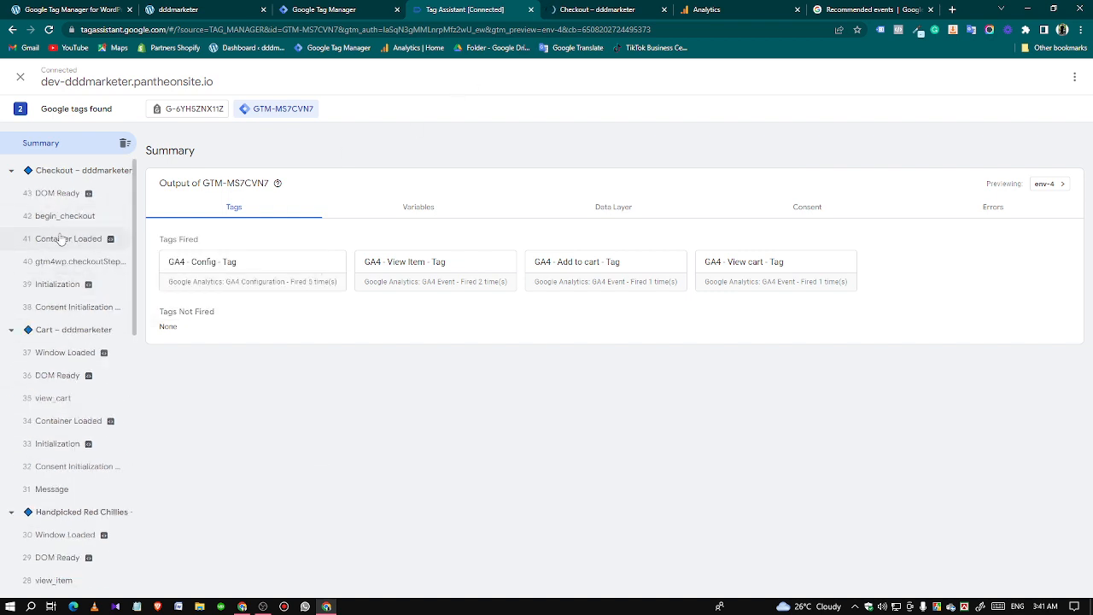
left_click(64, 219)
left_click(522, 223)
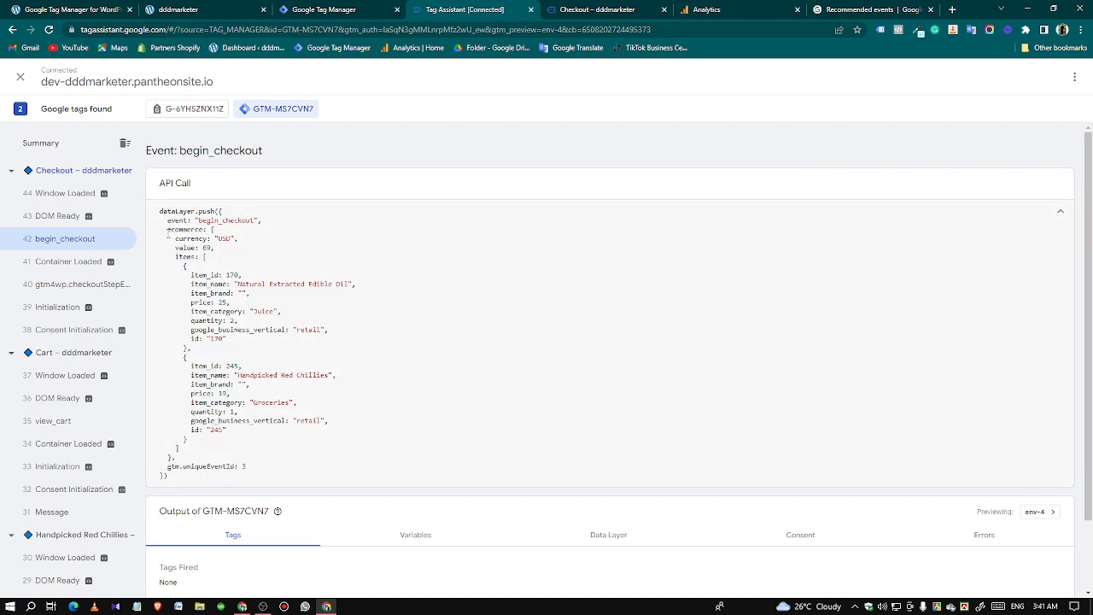
left_click_drag(159, 228, 174, 258)
left_click(174, 267)
left_click(64, 422)
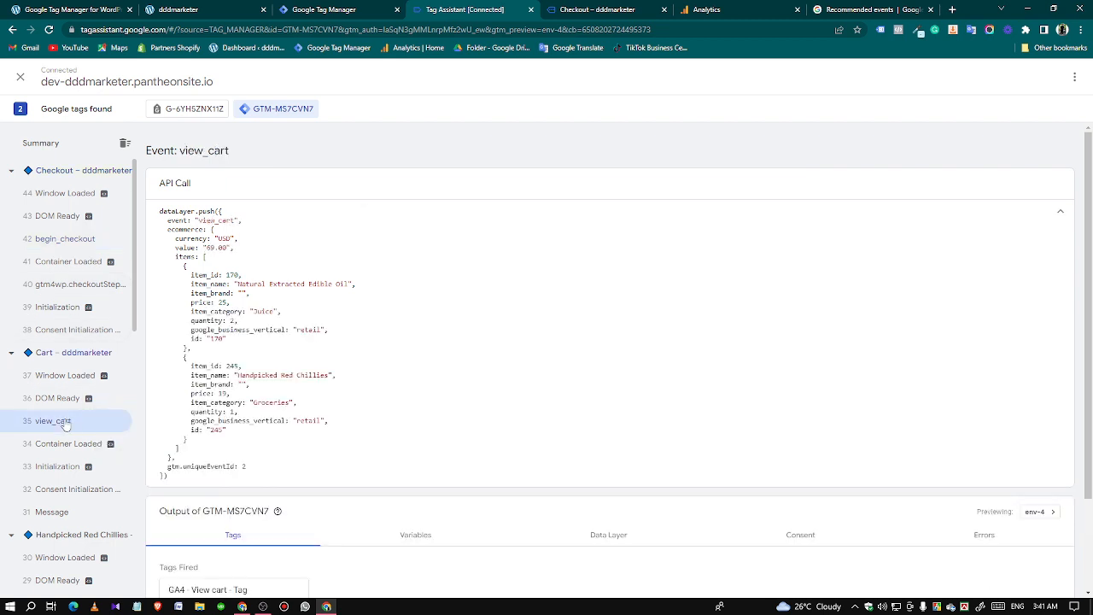
left_click(68, 239)
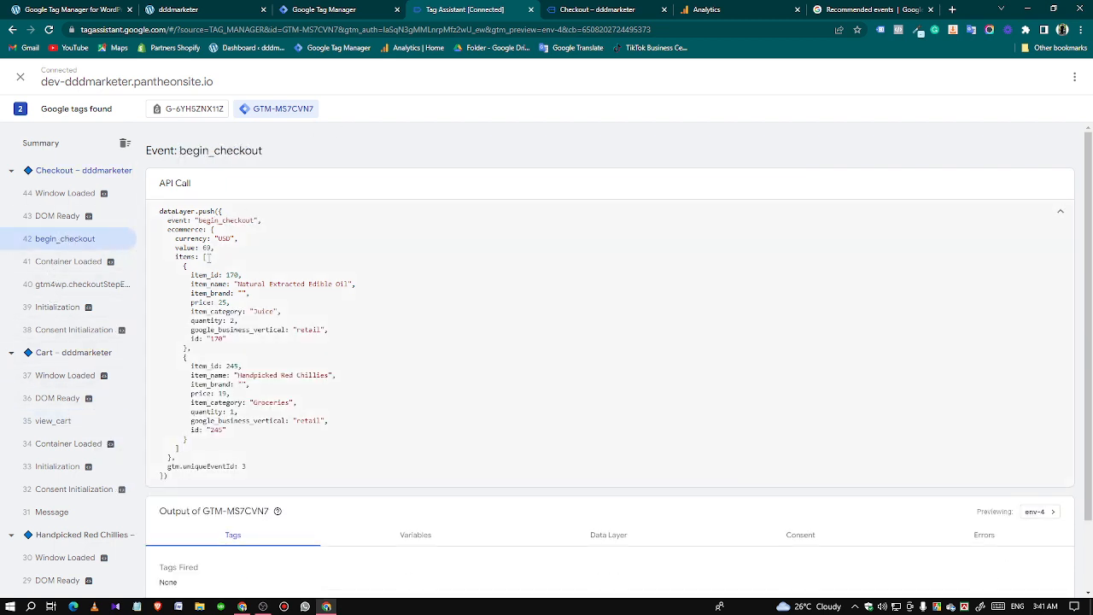
Copy the event name begin_checkout from the event's API call.
double_click(224, 220)
right_click(222, 219)
left_click(237, 228)
Duplicate the GA4 - View cart - Tag in Tag Manager and name the copy "GA4 - Begin Checkout - Tag".
left_click(303, 9)
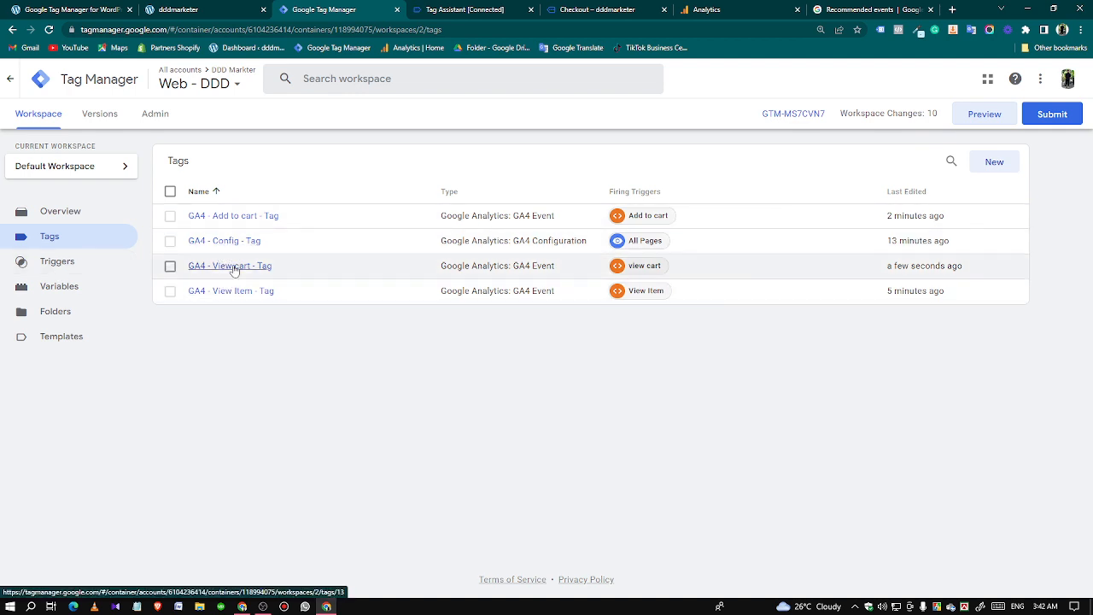
left_click(483, 266)
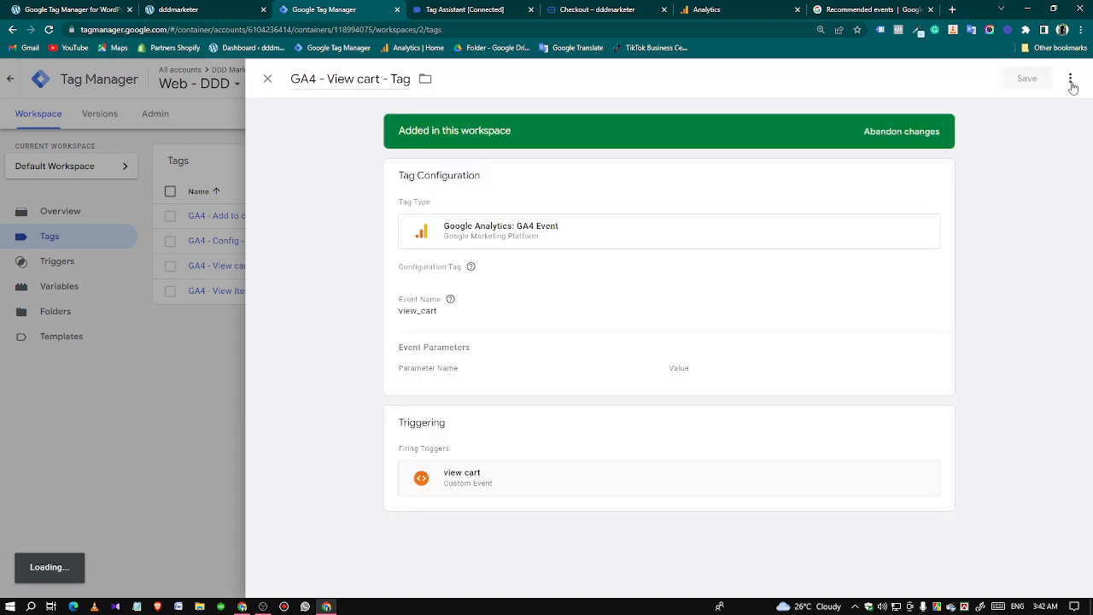
left_click(1072, 84)
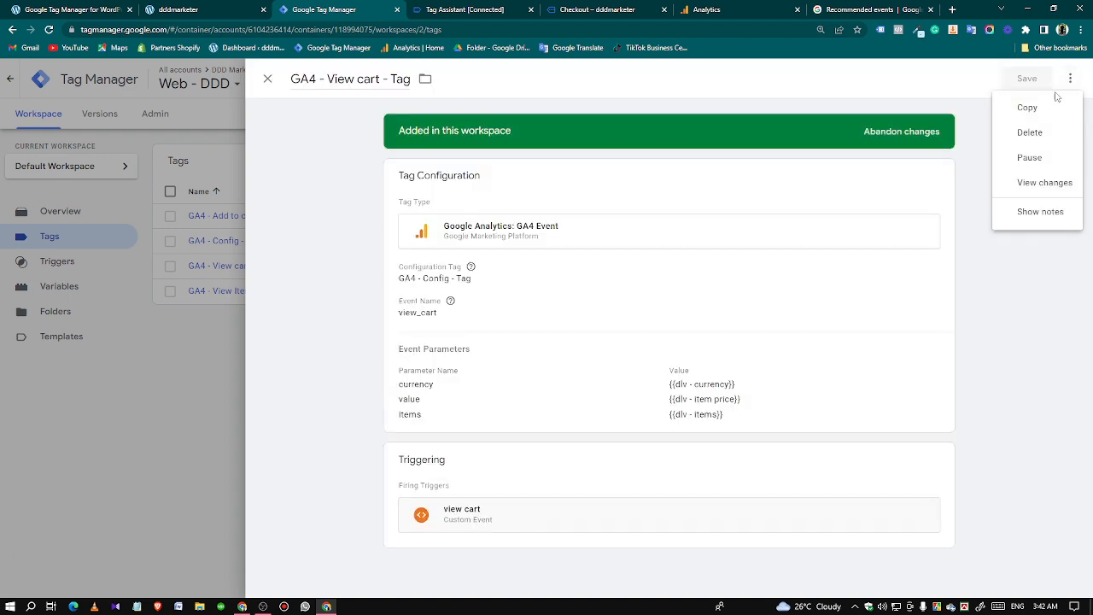
left_click(1028, 108)
left_click_drag(337, 78, 384, 78)
key("BackSpace")
type("Begin")
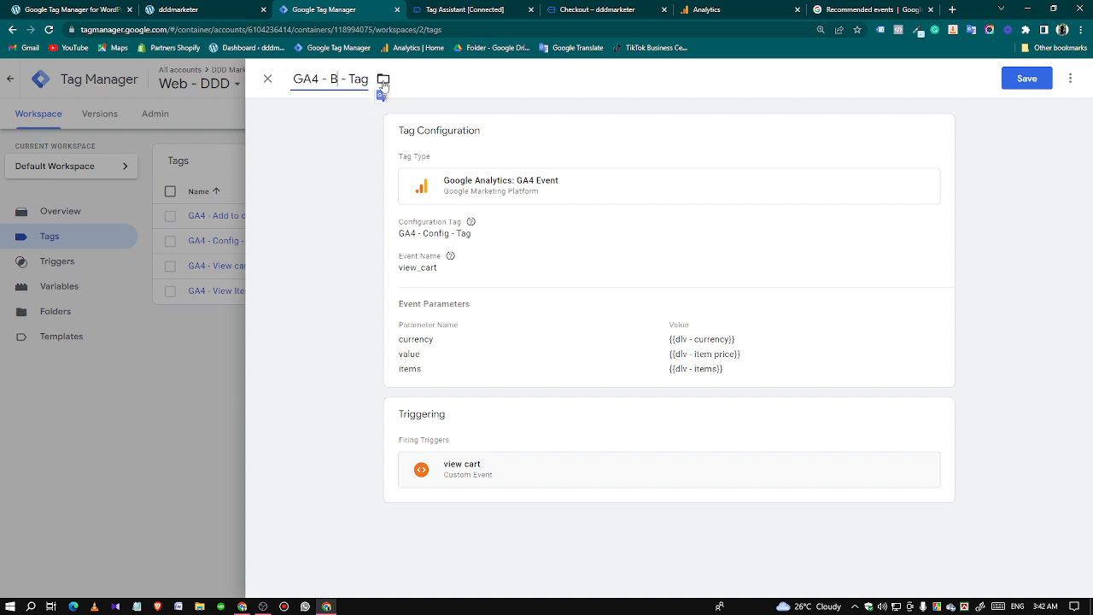
type("ckout")
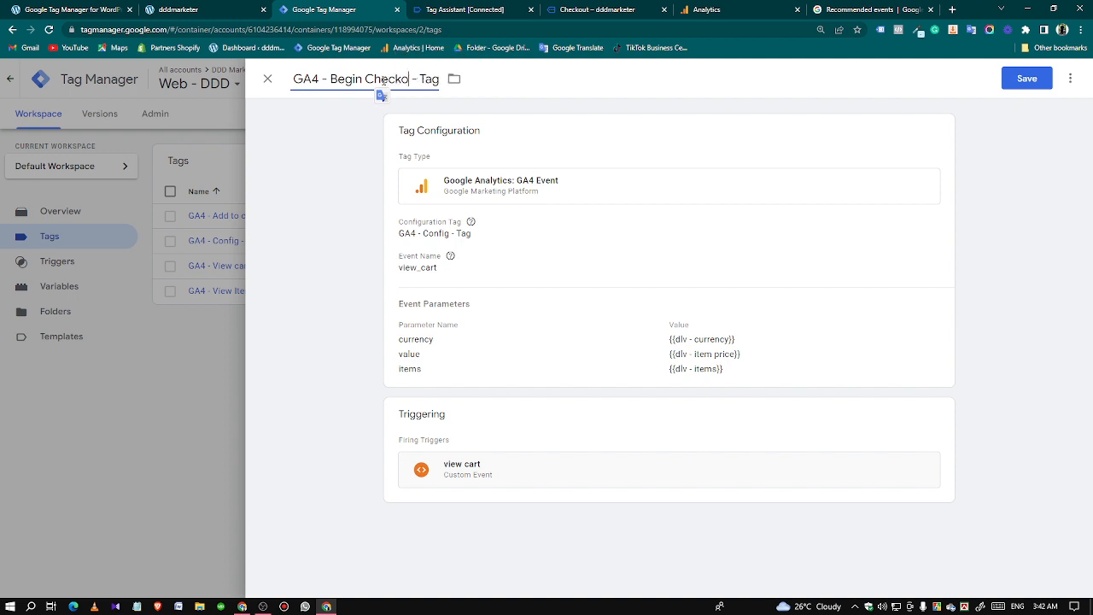
Open the Begin Checkout tag's configuration and copy the event name begin_checkout from Google's recommended events reference.
left_click(466, 289)
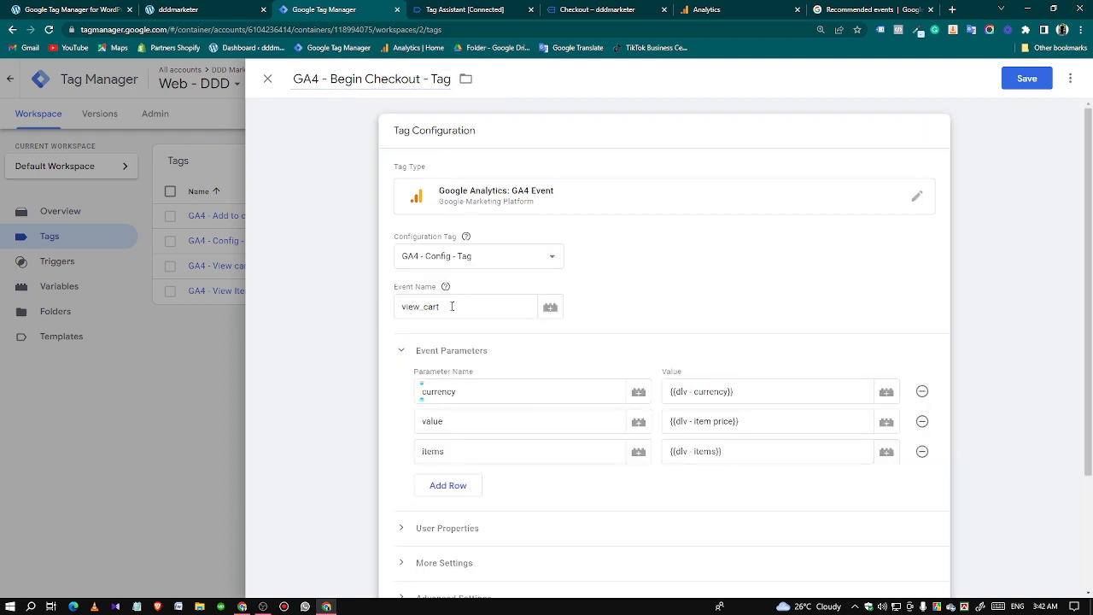
left_click(451, 306)
left_click(863, 10)
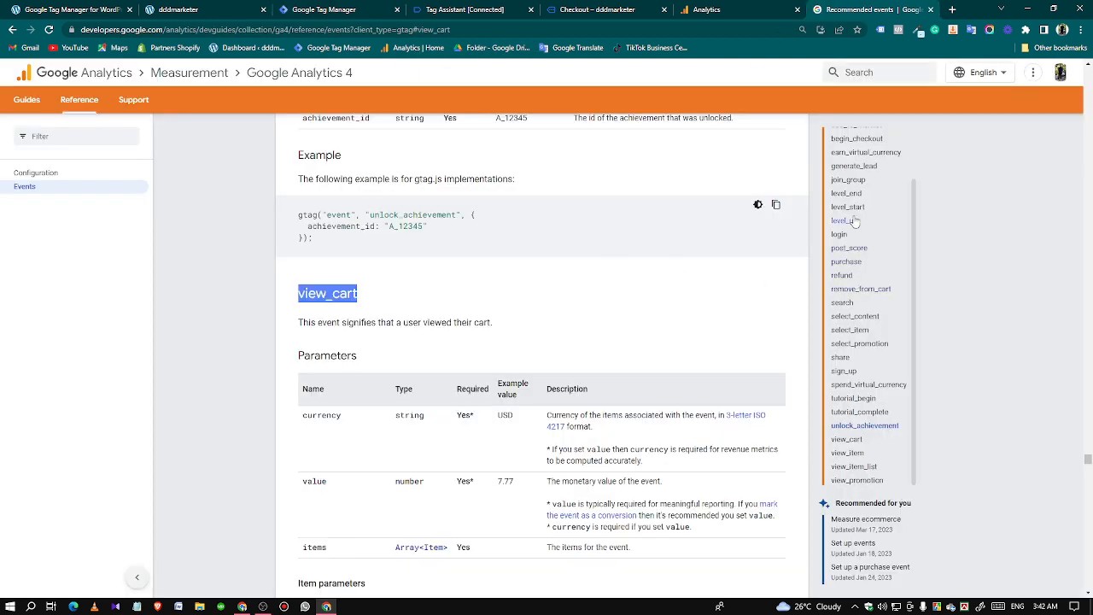
scroll(851, 229, "up", 2)
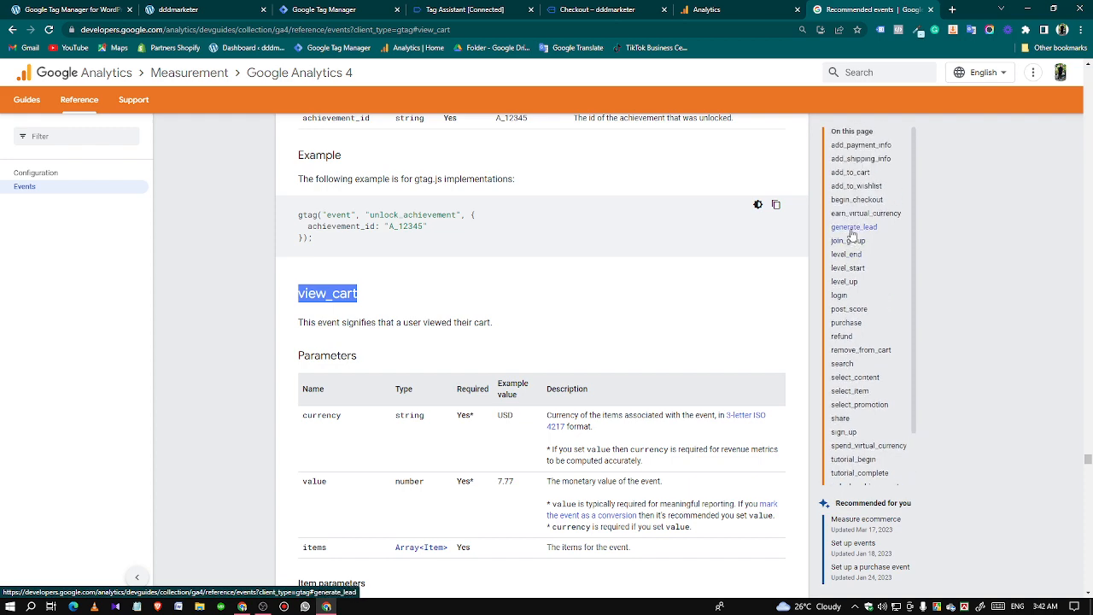
left_click(856, 199)
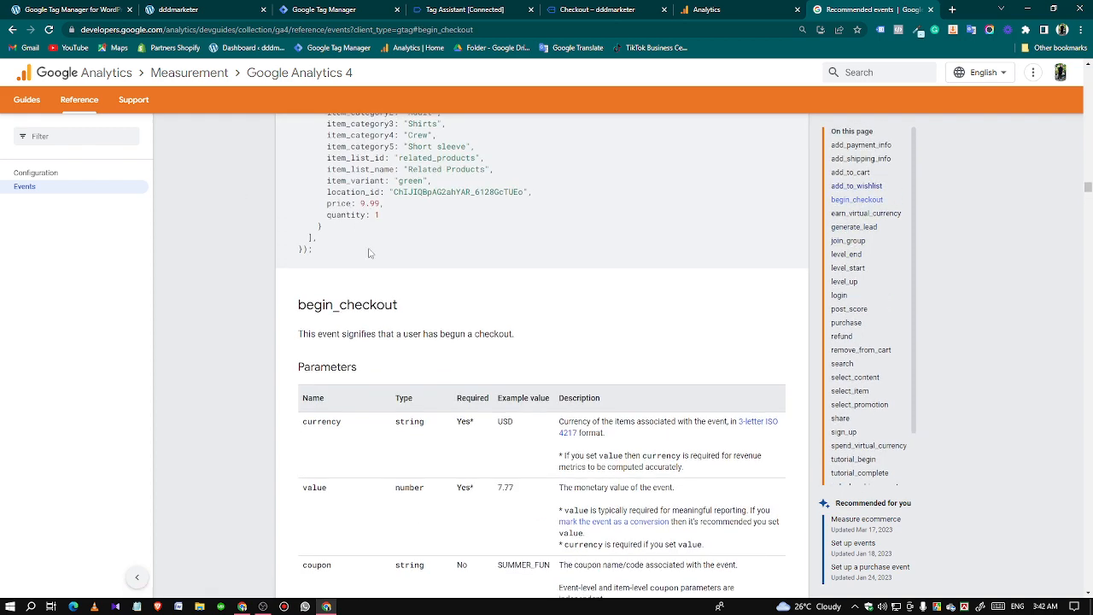
double_click(348, 304)
right_click(346, 304)
left_click(374, 313)
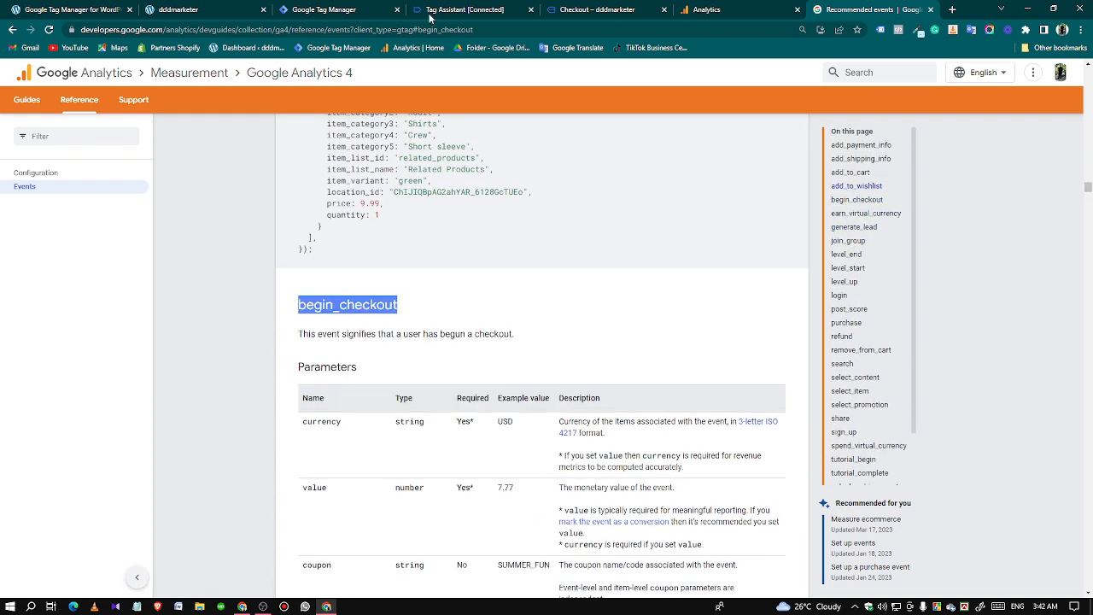
Return to Tag Manager and set the Begin Checkout tag's event name to begin_checkout.
left_click(461, 9)
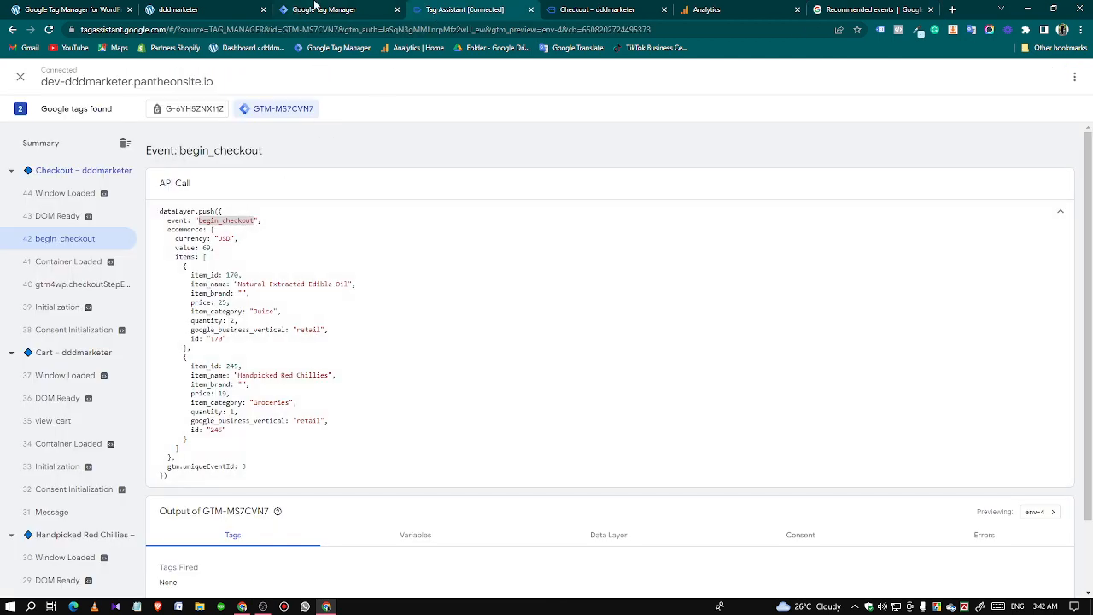
left_click(318, 10)
left_click_drag(462, 297, 407, 306)
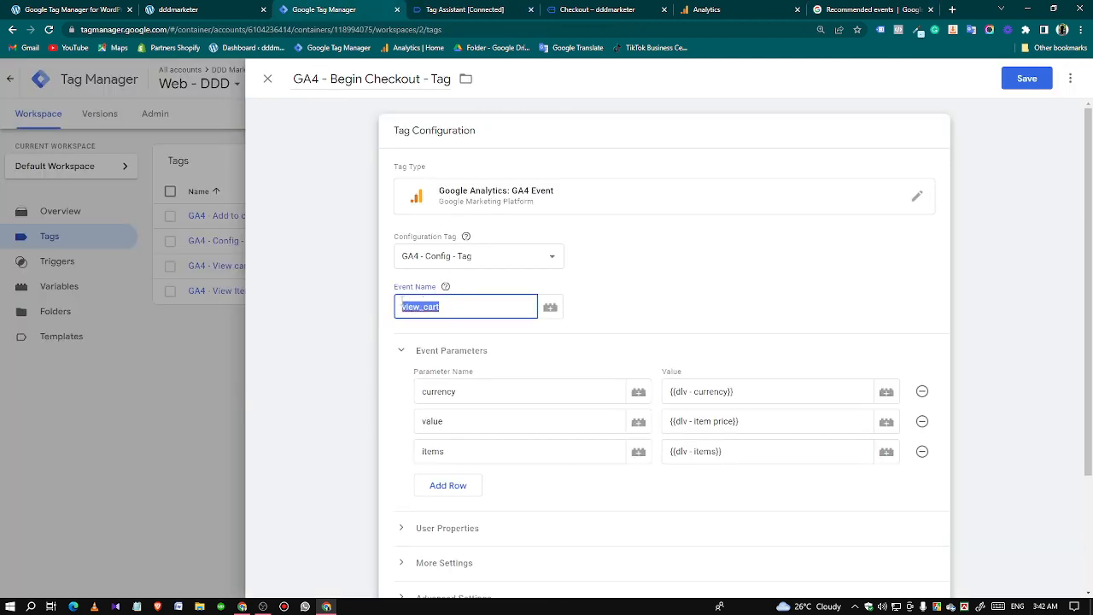
key("ctrl+v")
Remove the view cart firing trigger from the Begin Checkout tag.
scroll(623, 335, "down", 3)
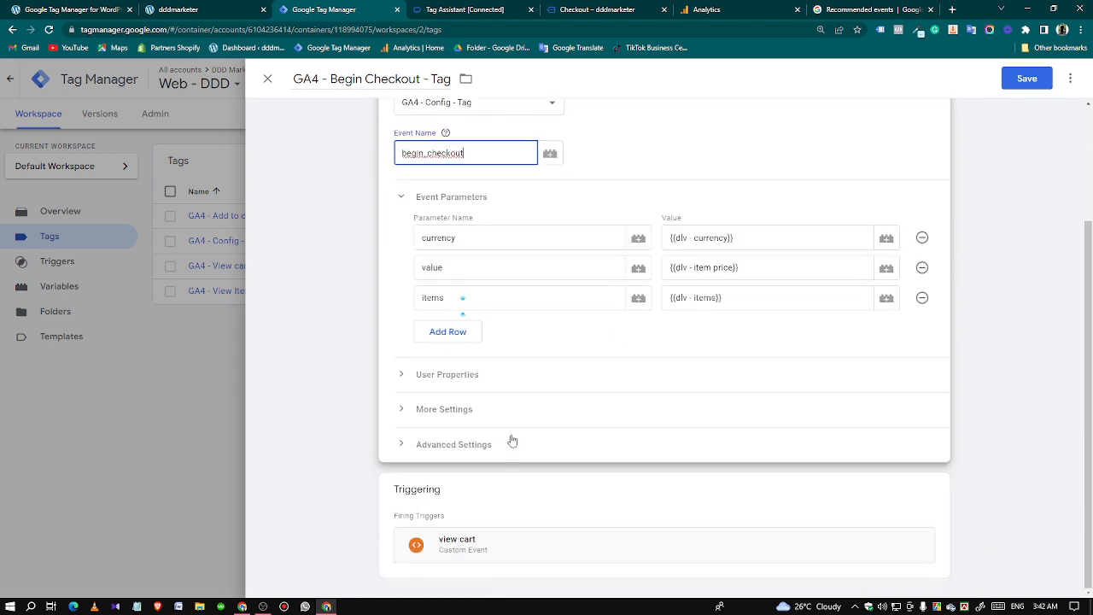
left_click(615, 507)
left_click(921, 477)
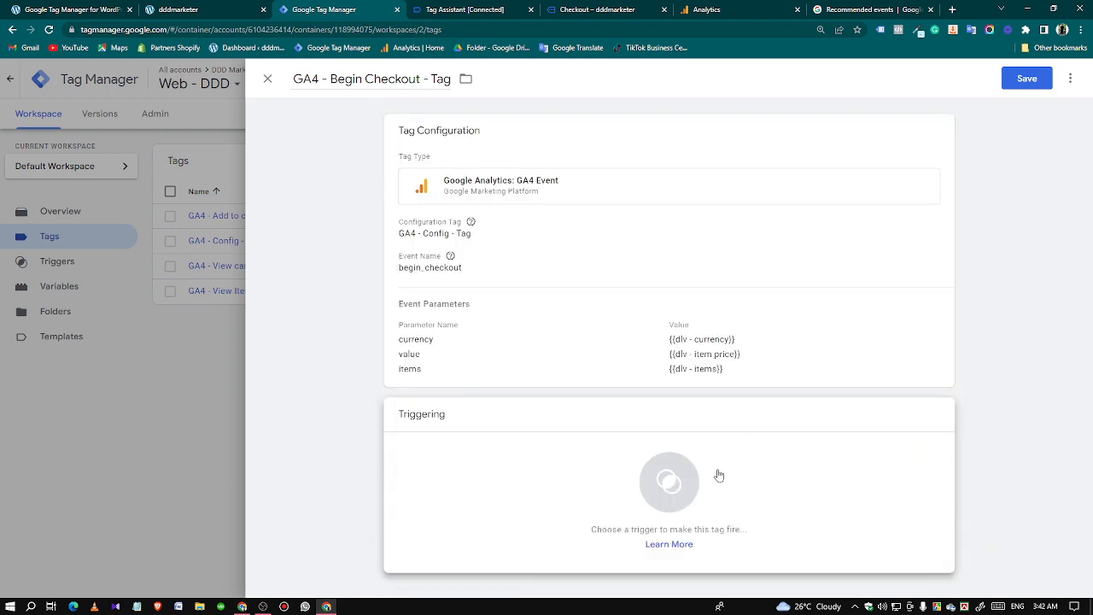
Create a new Custom Event trigger for the tag with the event name begin_checkout.
left_click(716, 476)
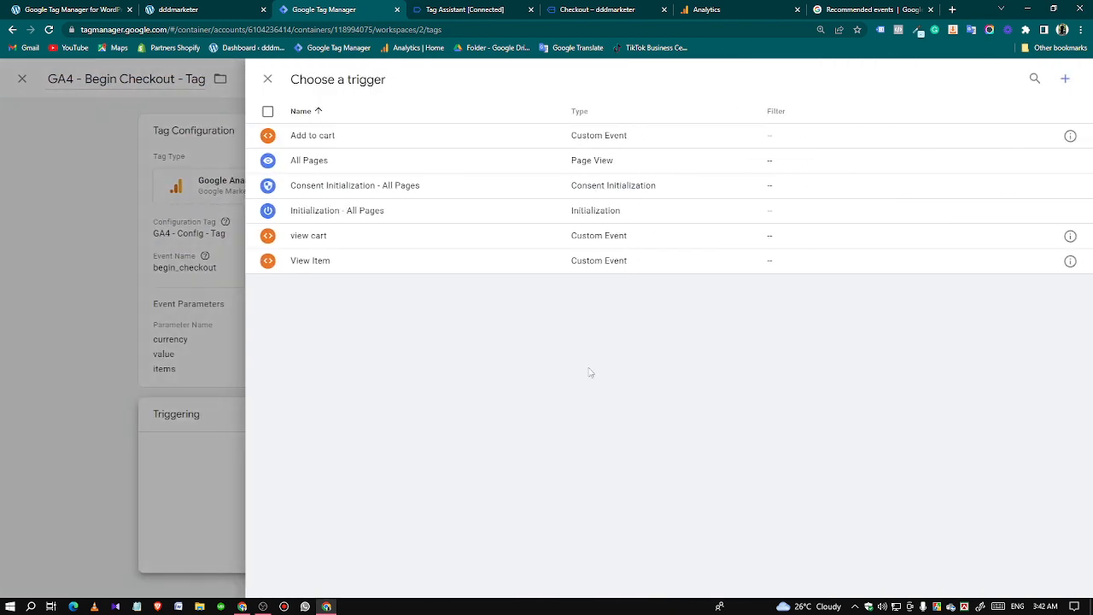
left_click(1065, 79)
left_click(751, 209)
scroll(782, 418, "down", 2)
scroll(781, 419, "down", 1)
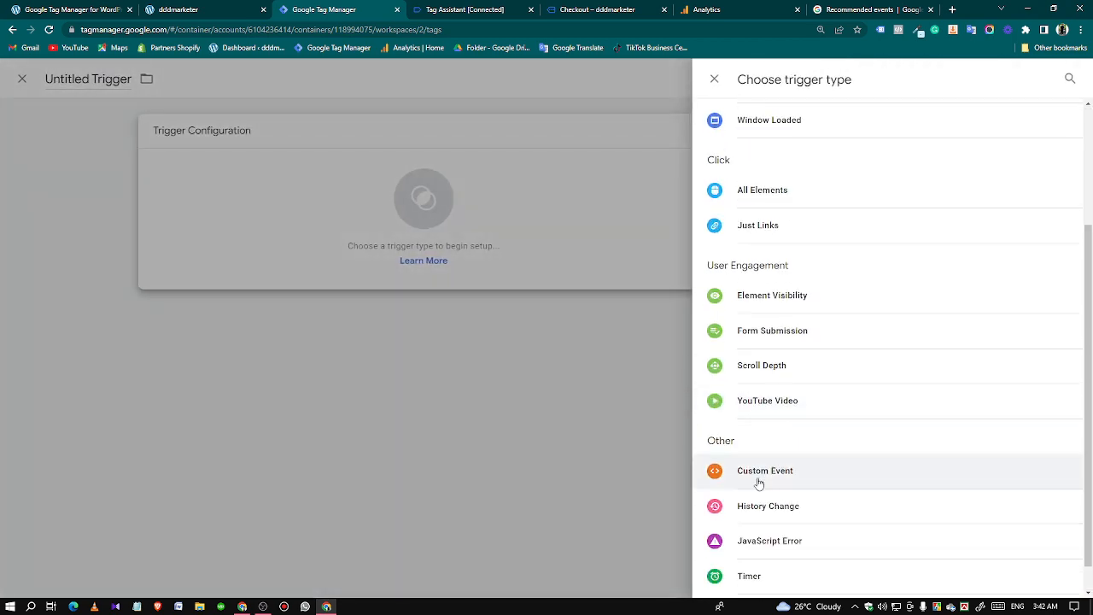
left_click(757, 413)
left_click(422, 258)
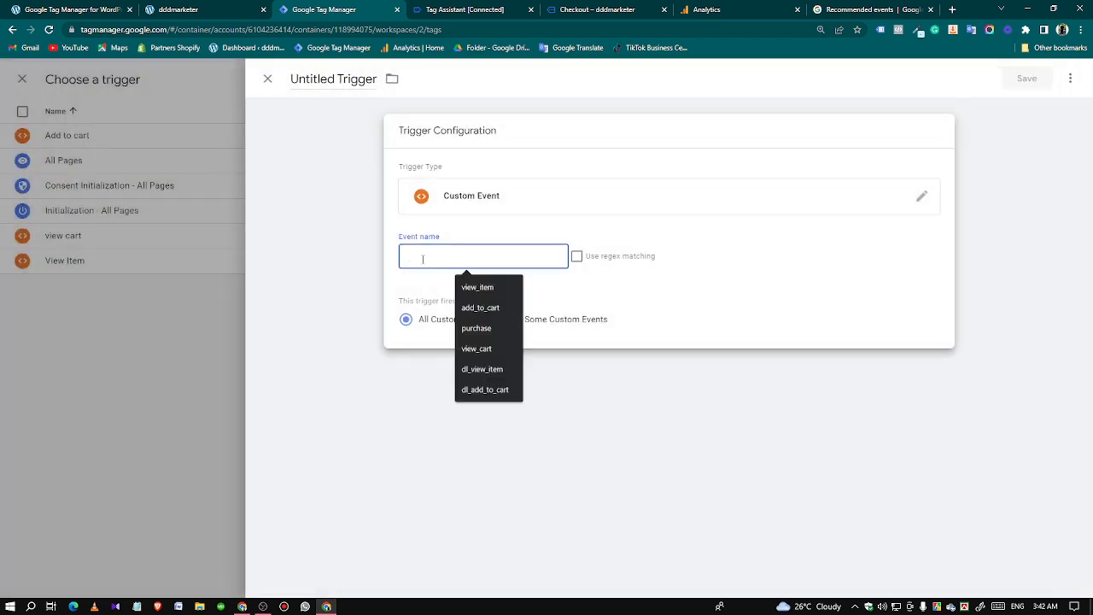
key("ctrl+v")
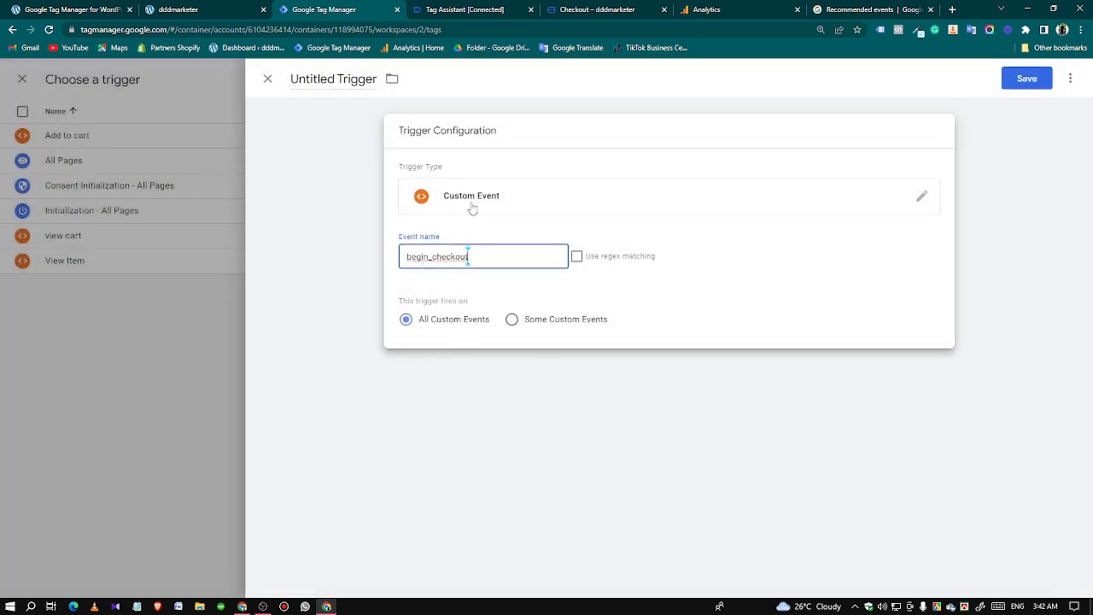
Check the event name against Tag Assistant, name the trigger "begin checkout", and save both the trigger and the tag.
left_click(464, 9)
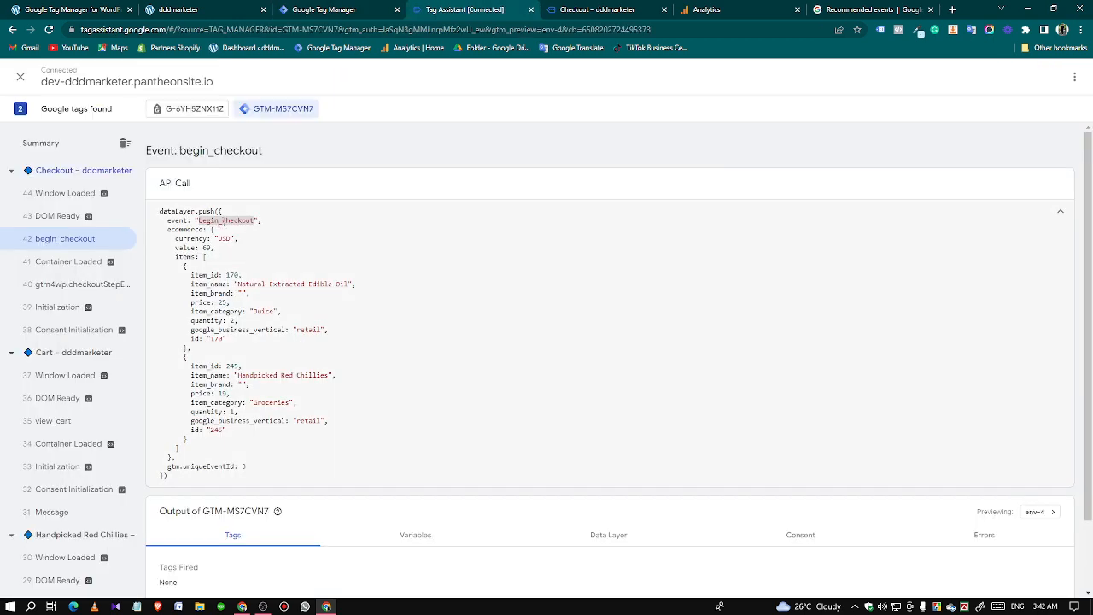
left_click(325, 9)
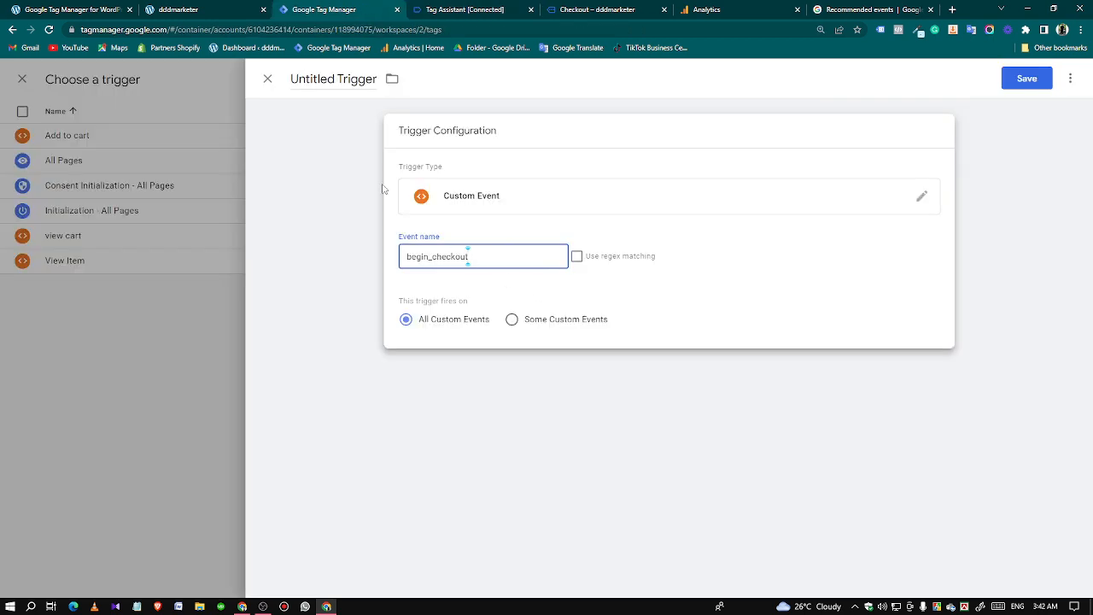
left_click(333, 79)
type("begi")
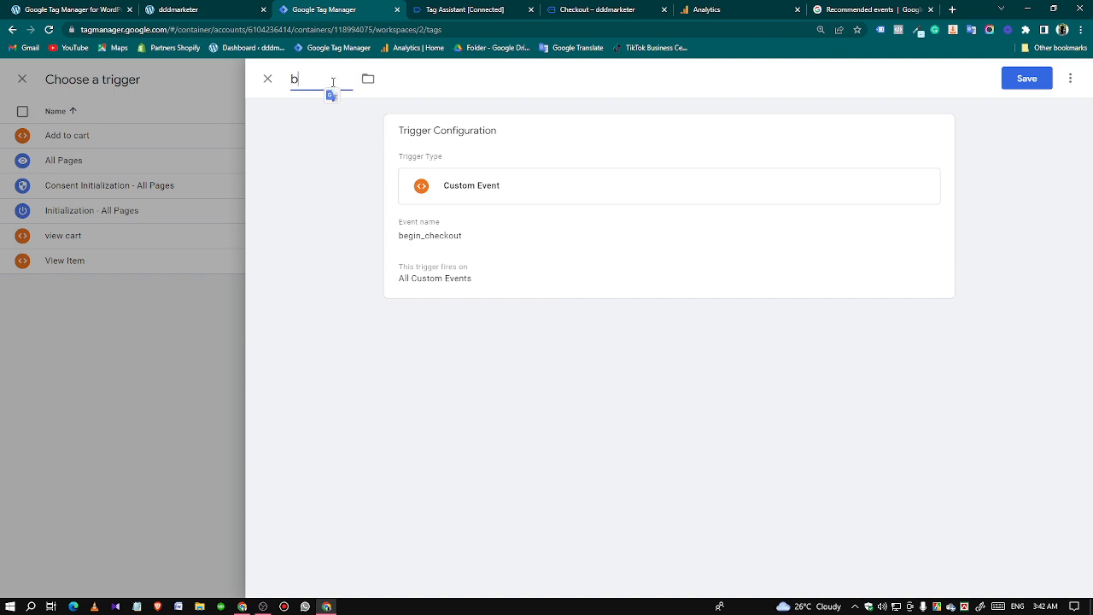
type("n checkout")
left_click(1026, 78)
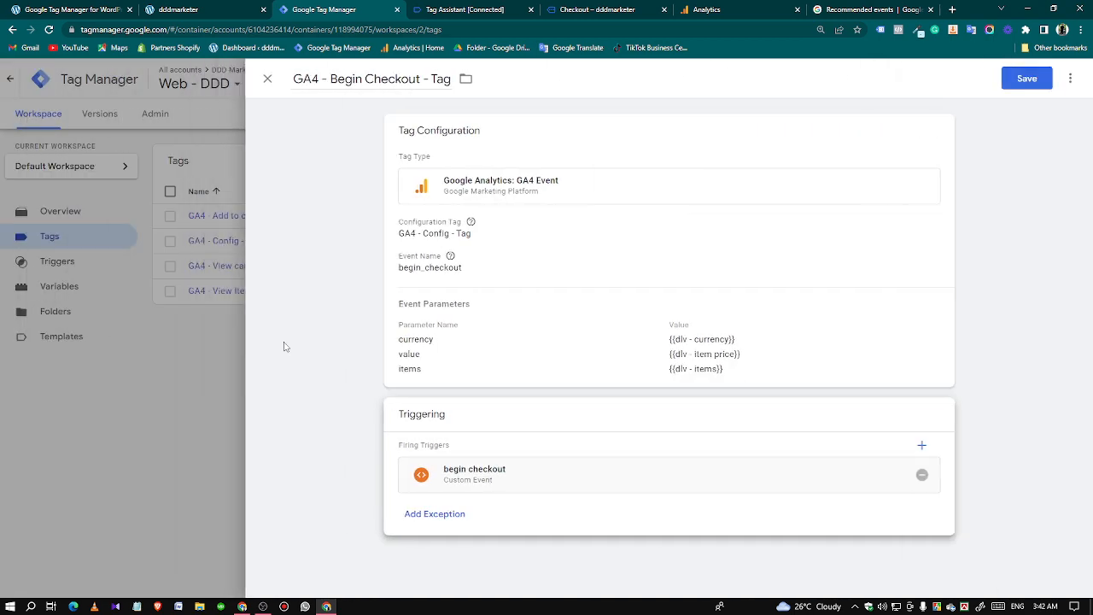
left_click(1026, 80)
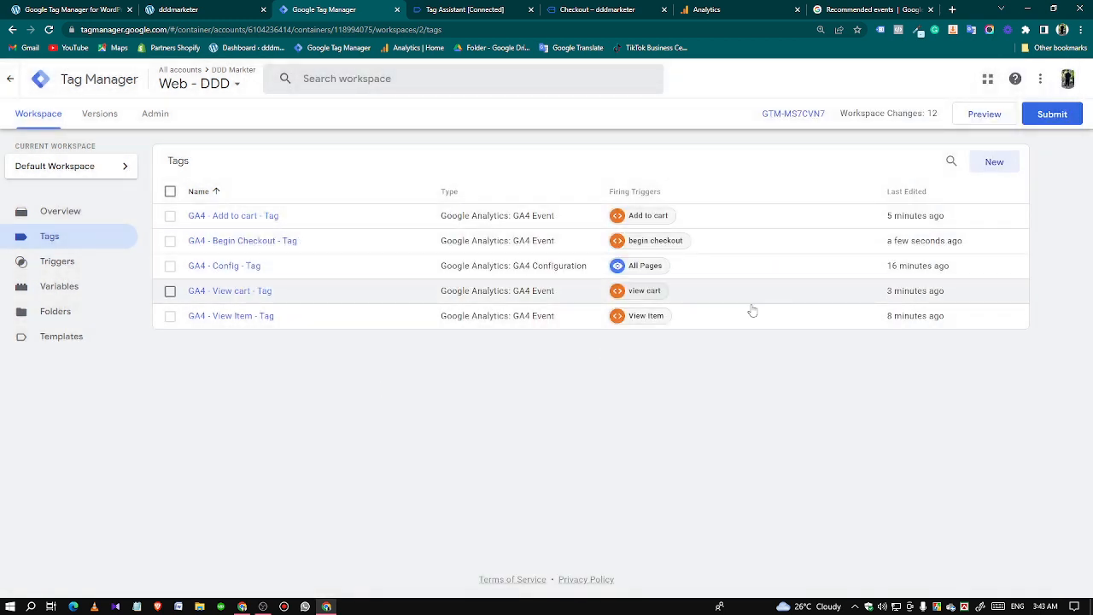
Preview the container on the store site and add the Hand Sanitizer product to the cart.
left_click(973, 114)
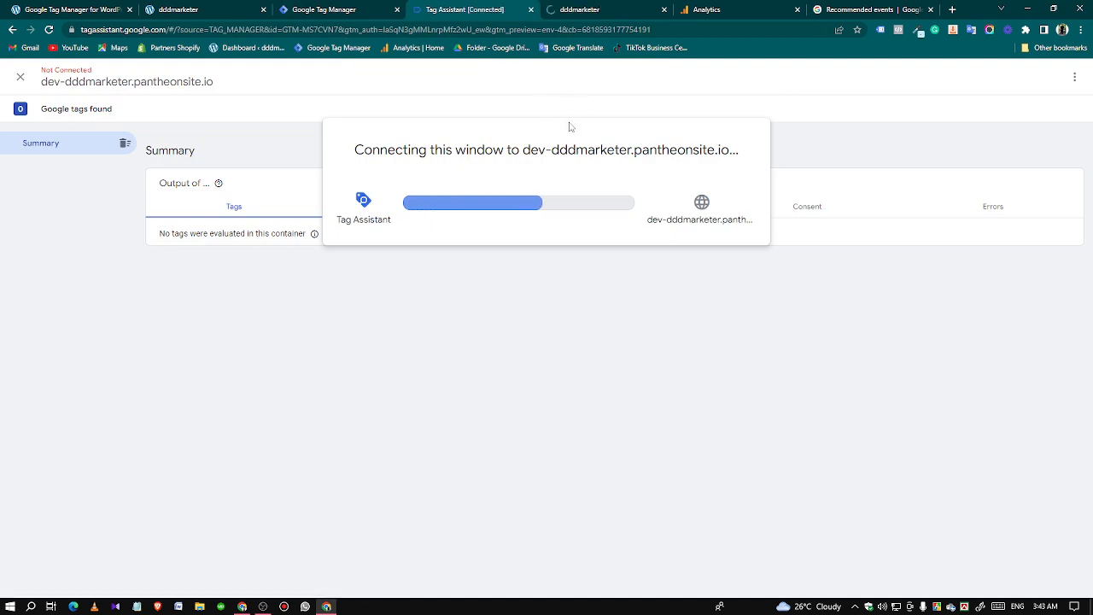
left_click(580, 12)
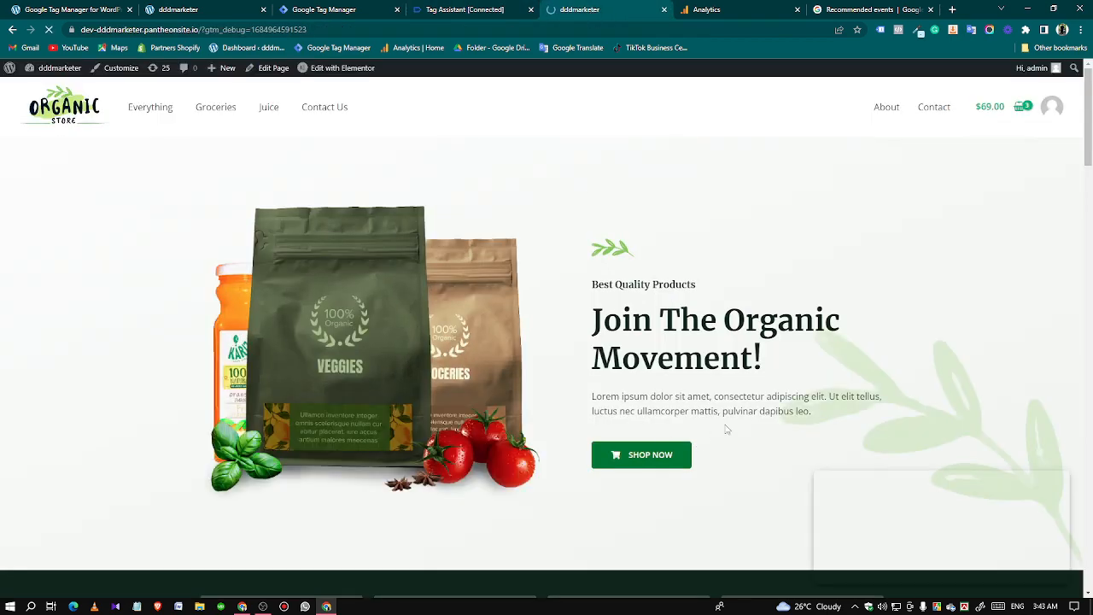
scroll(725, 429, "down", 6)
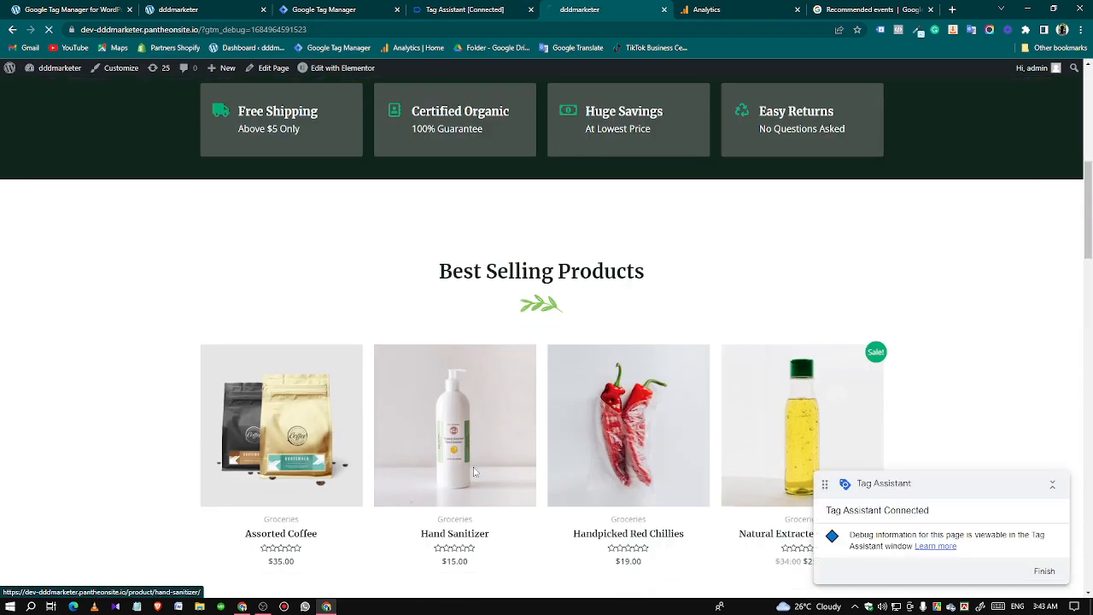
left_click(475, 473)
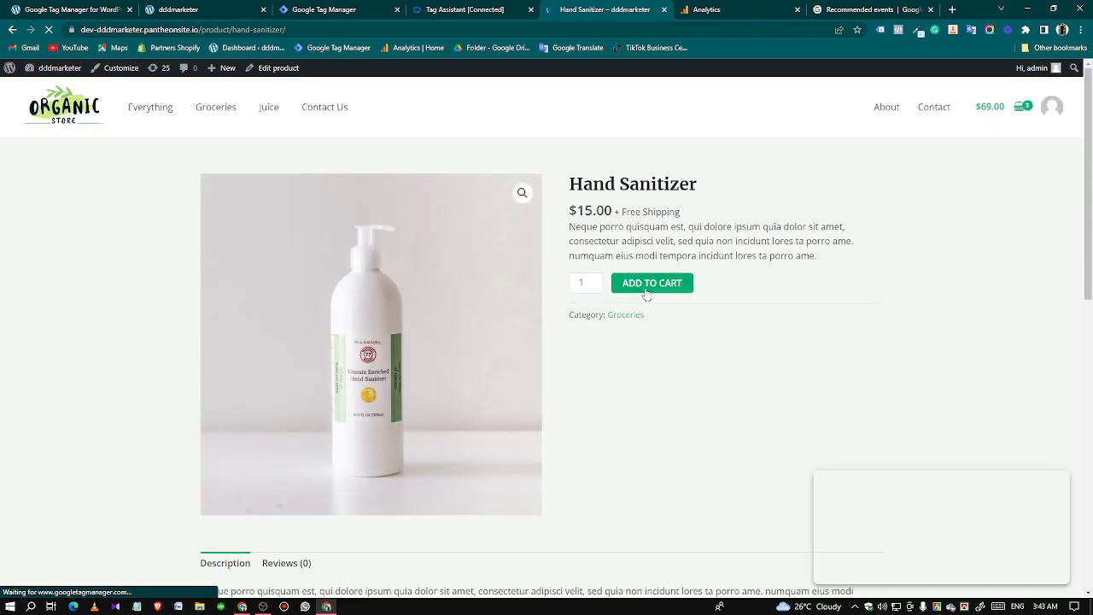
left_click(646, 289)
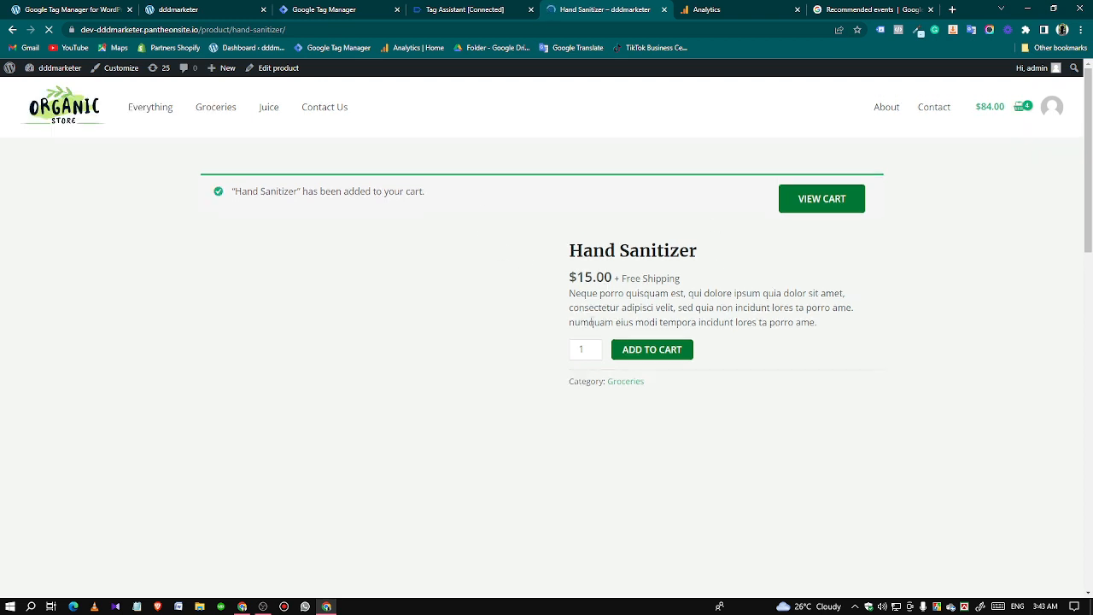
View the cart, review its items, and proceed to checkout.
left_click(800, 210)
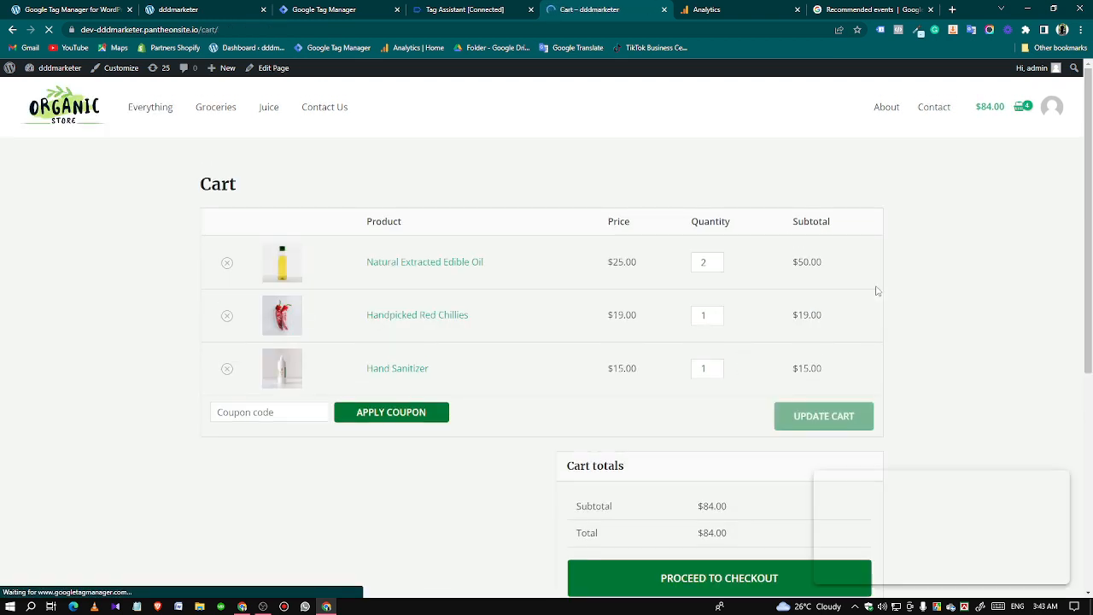
scroll(484, 336, "down", 3)
scroll(644, 293, "up", 3)
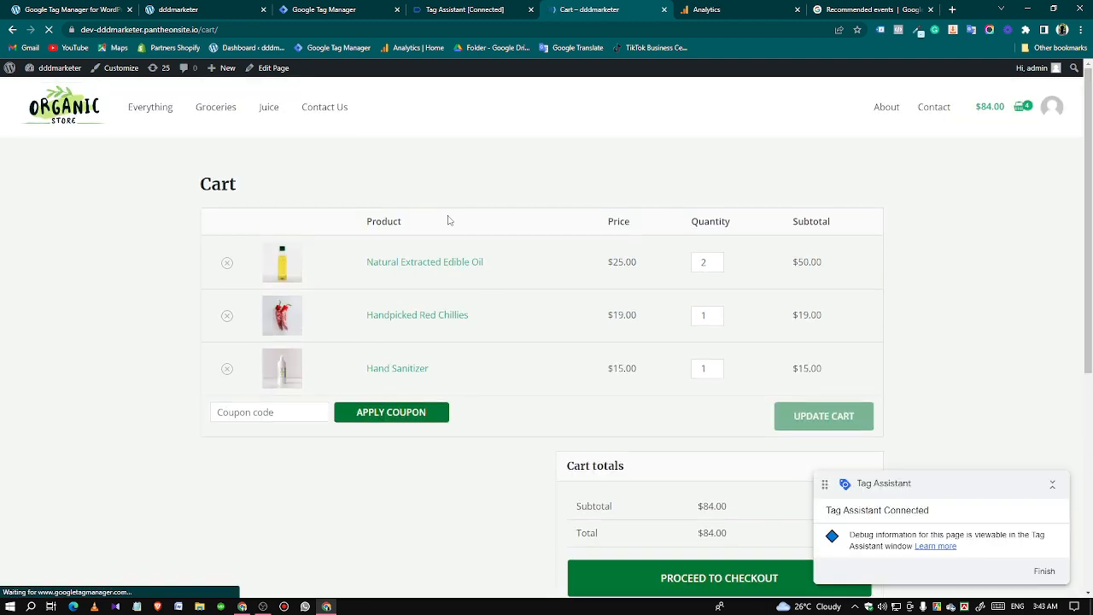
scroll(963, 214, "down", 2)
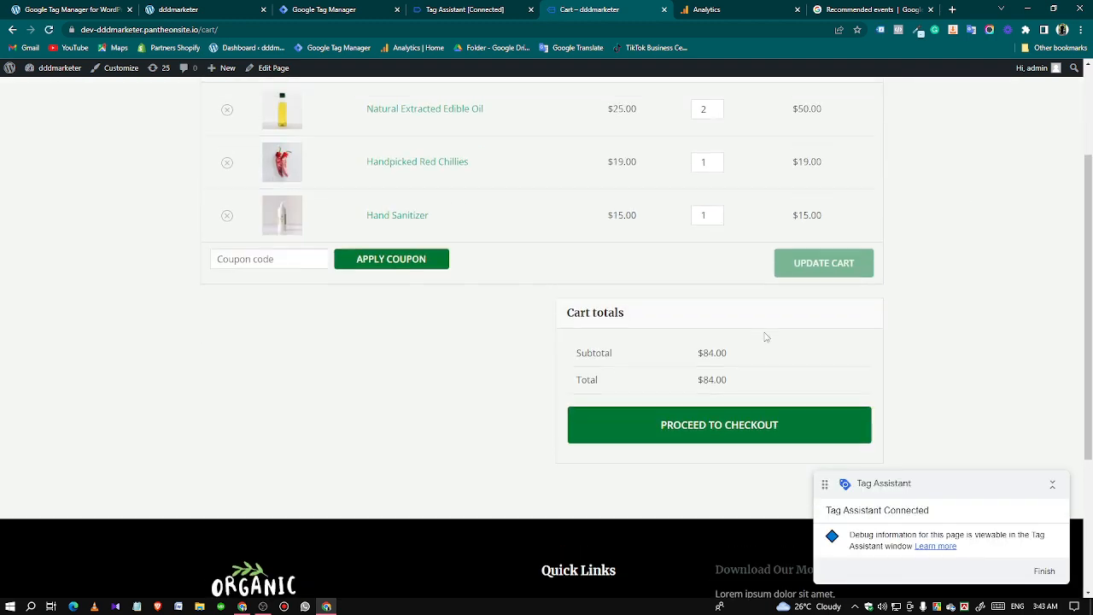
scroll(766, 337, "up", 2)
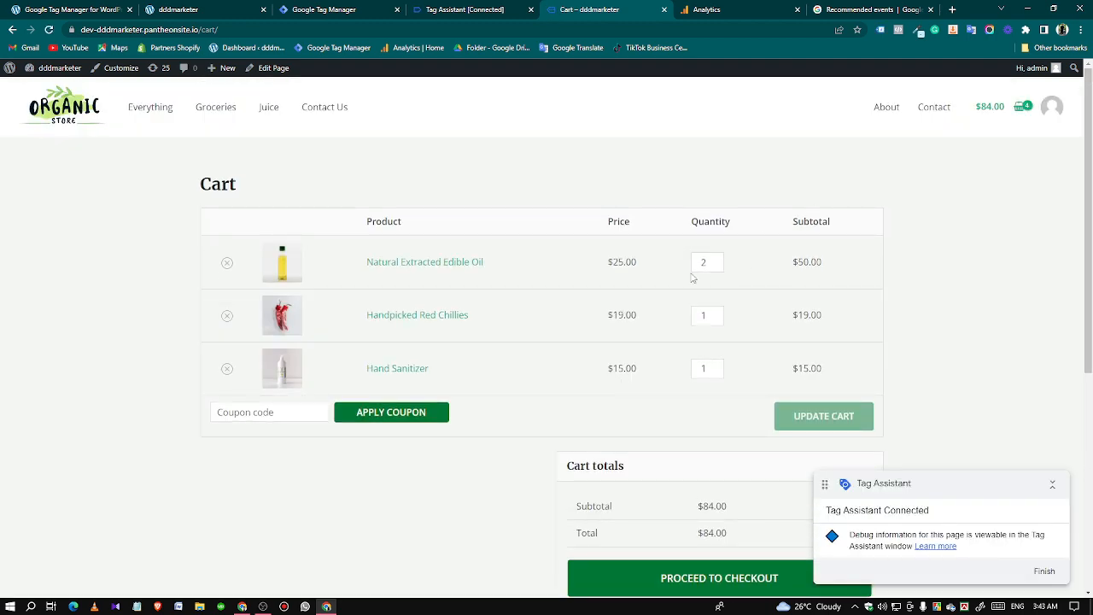
scroll(778, 339, "down", 2)
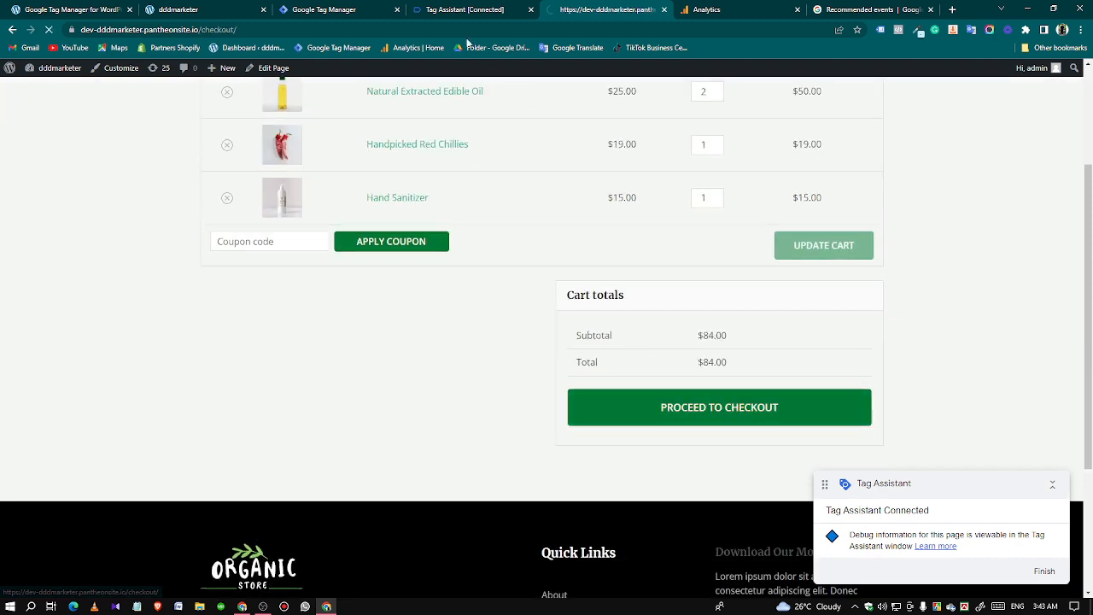
Open the GA4 - Begin Checkout - Tag details under the begin_checkout event in Tag Assistant, displaying variables as values.
left_click(448, 9)
left_click(542, 278)
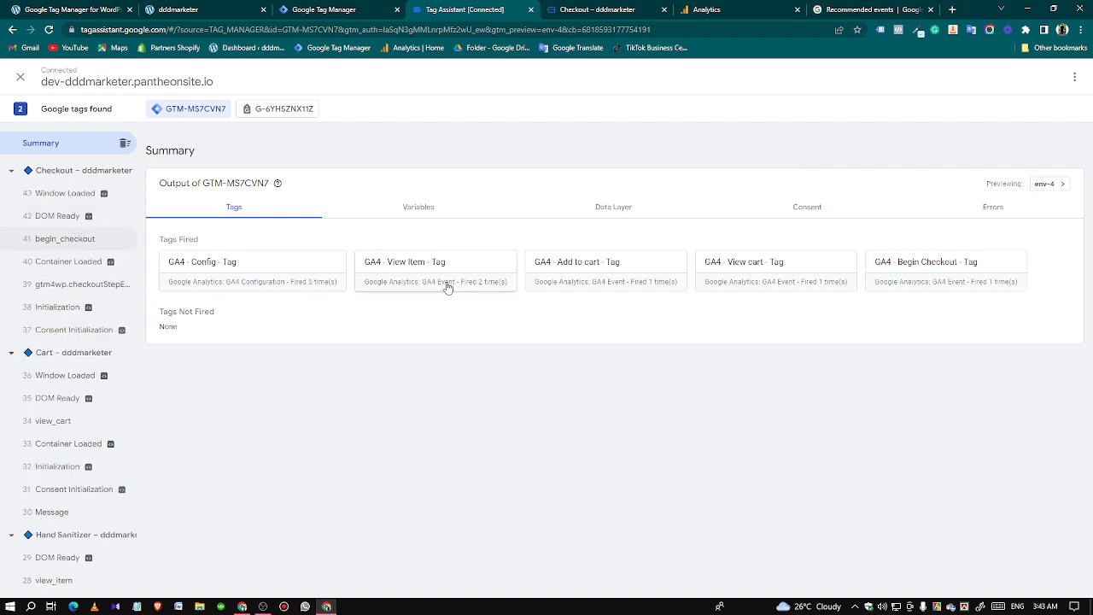
left_click(90, 239)
left_click(207, 342)
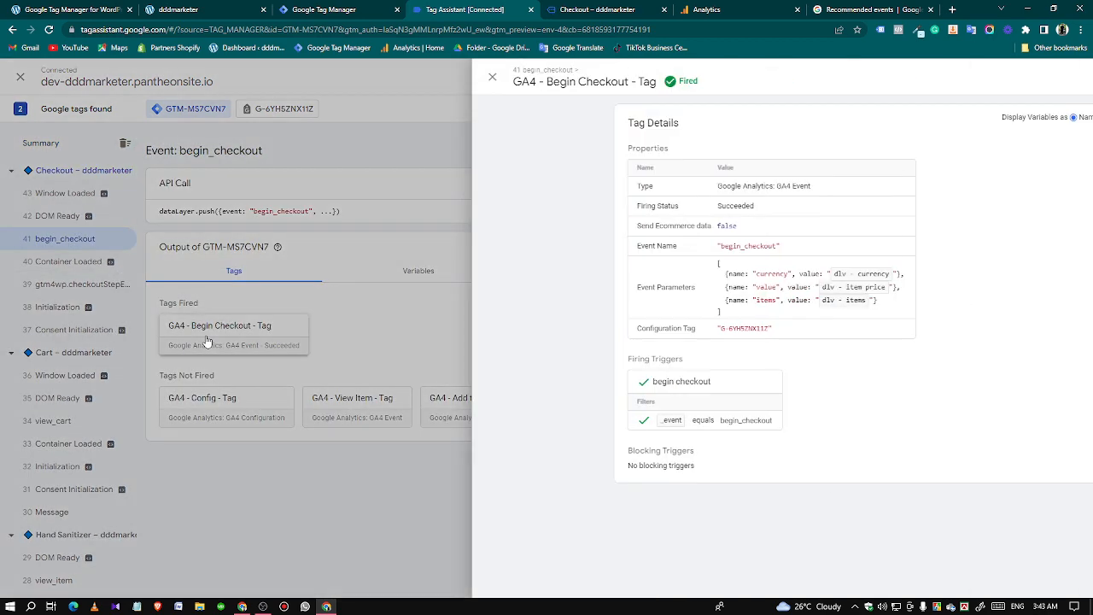
left_click(909, 118)
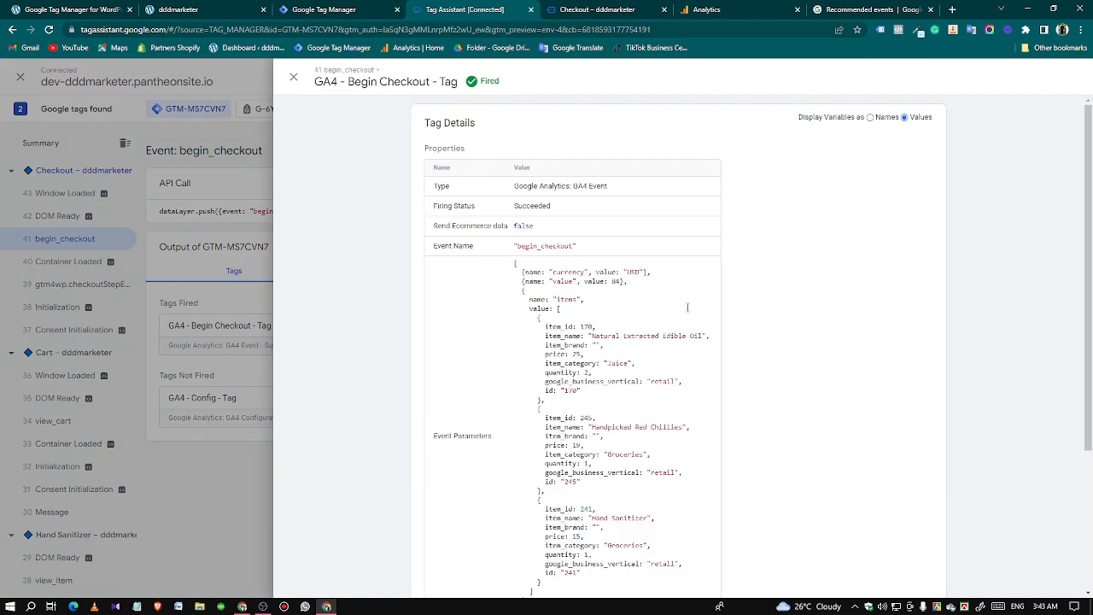
Examine the tag's currency, value and items event parameters, including each product's details, and close the tag details.
scroll(589, 353, "down", 2)
scroll(602, 421, "up", 2)
left_click_drag(537, 349, 597, 477)
left_click(609, 556)
scroll(468, 320, "down", 2)
scroll(509, 473, "up", 2)
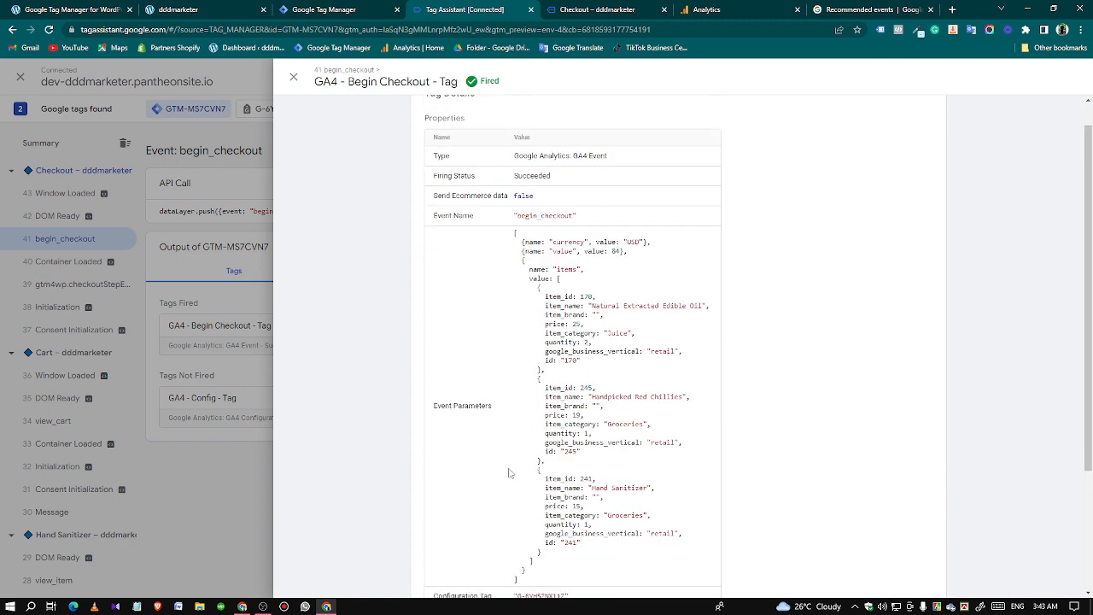
double_click(614, 251)
left_click(146, 524)
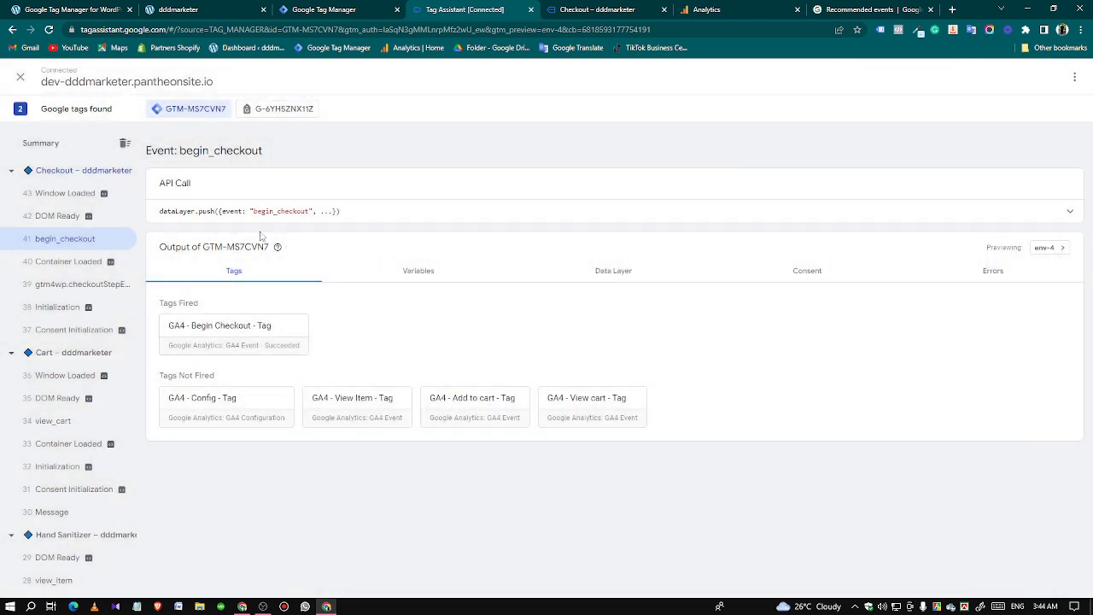
Review the billing details and order on the store's checkout page, and open the event summary in Tag Assistant.
left_click(634, 13)
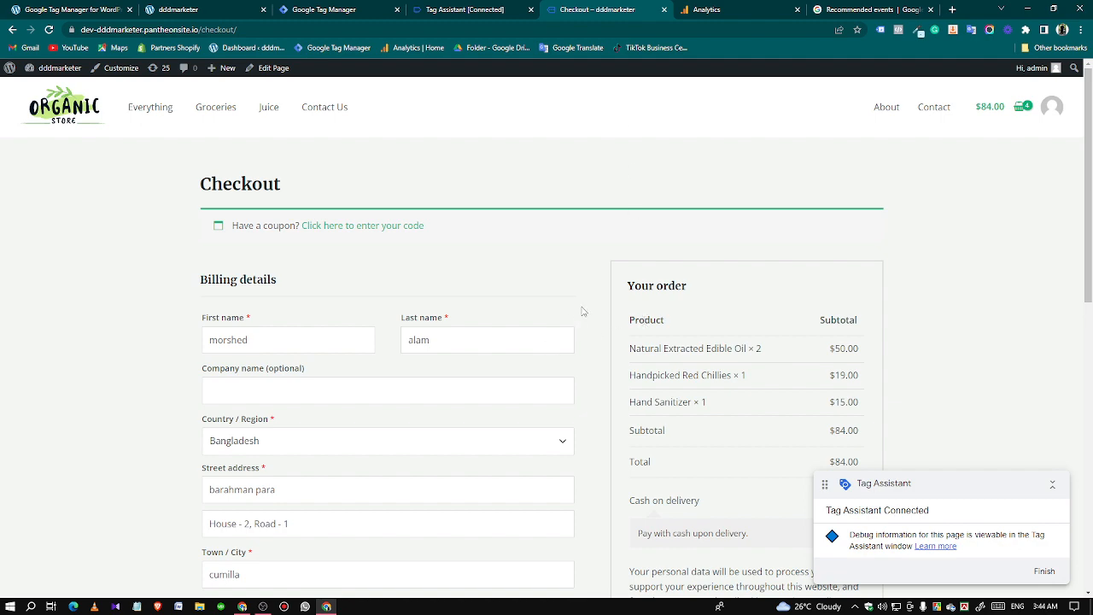
scroll(771, 266, "down", 4)
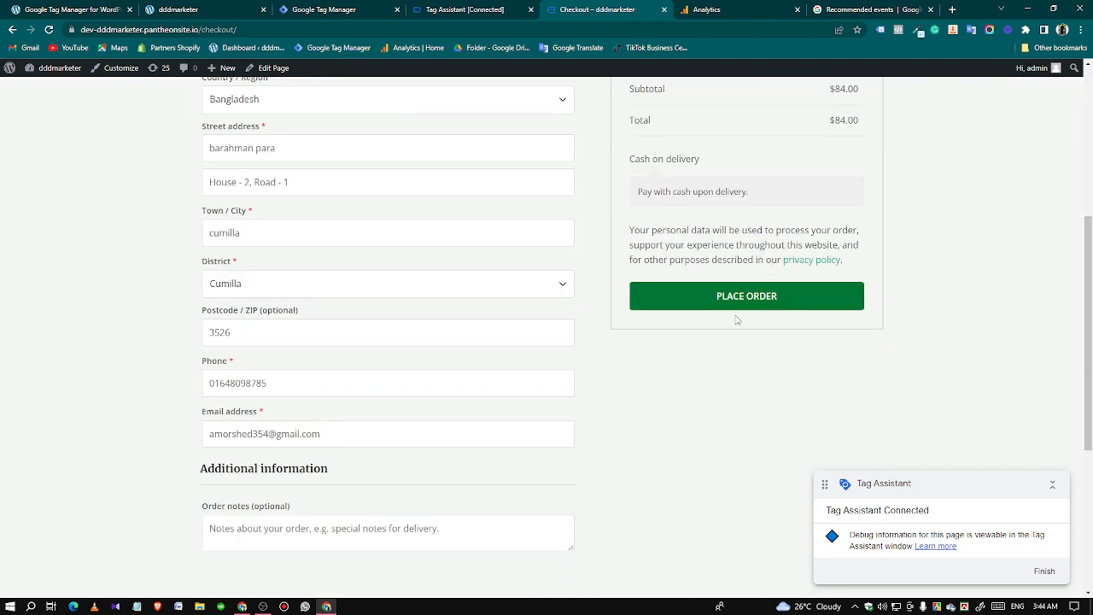
scroll(688, 313, "up", 4)
scroll(683, 318, "down", 2)
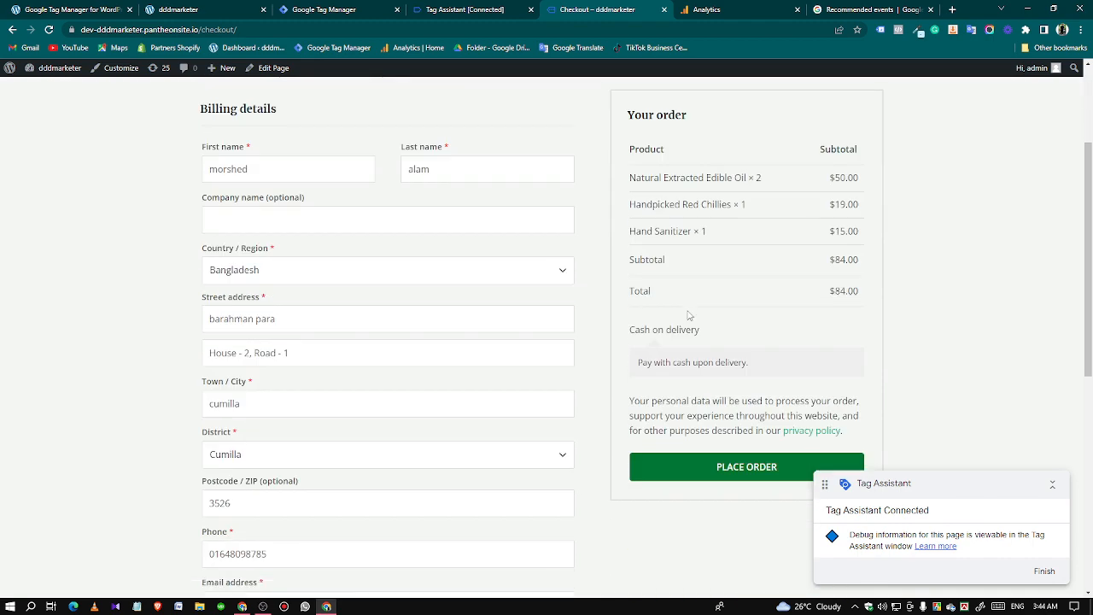
scroll(689, 318, "down", 2)
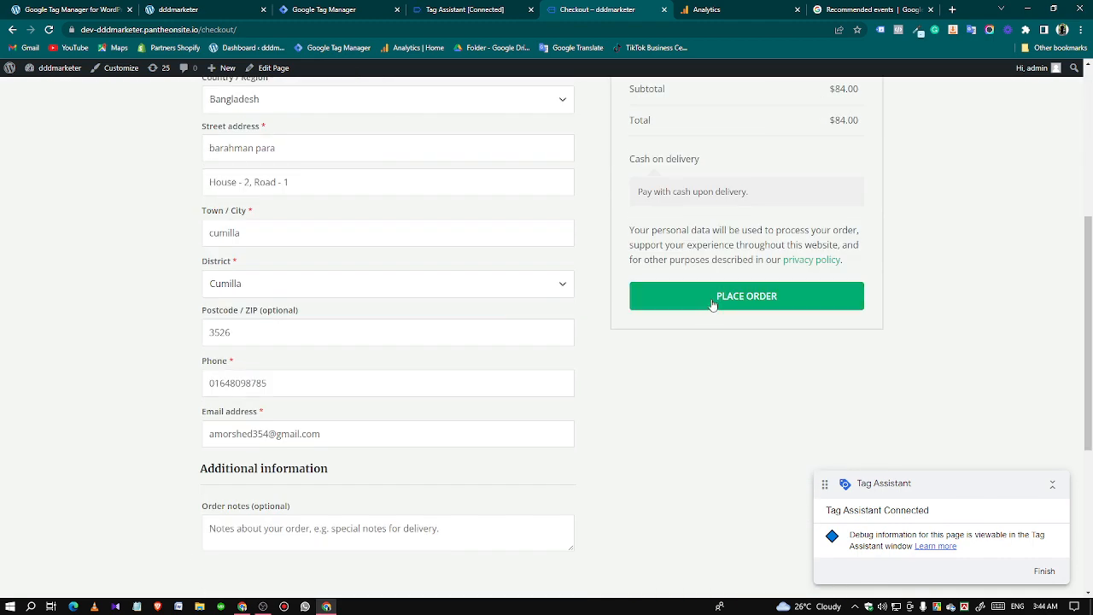
left_click(464, 9)
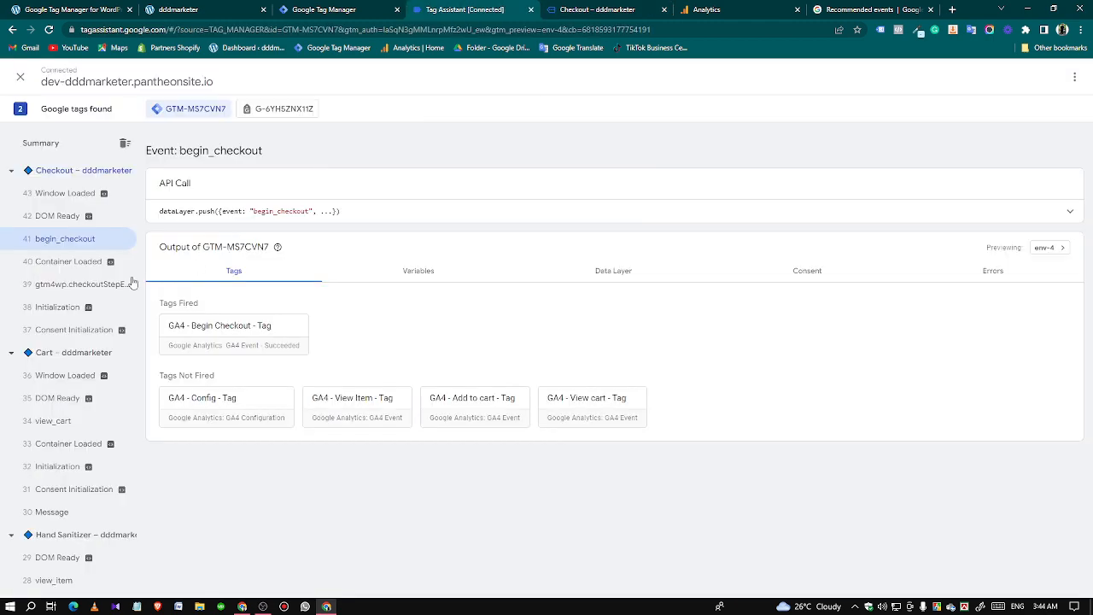
left_click(47, 144)
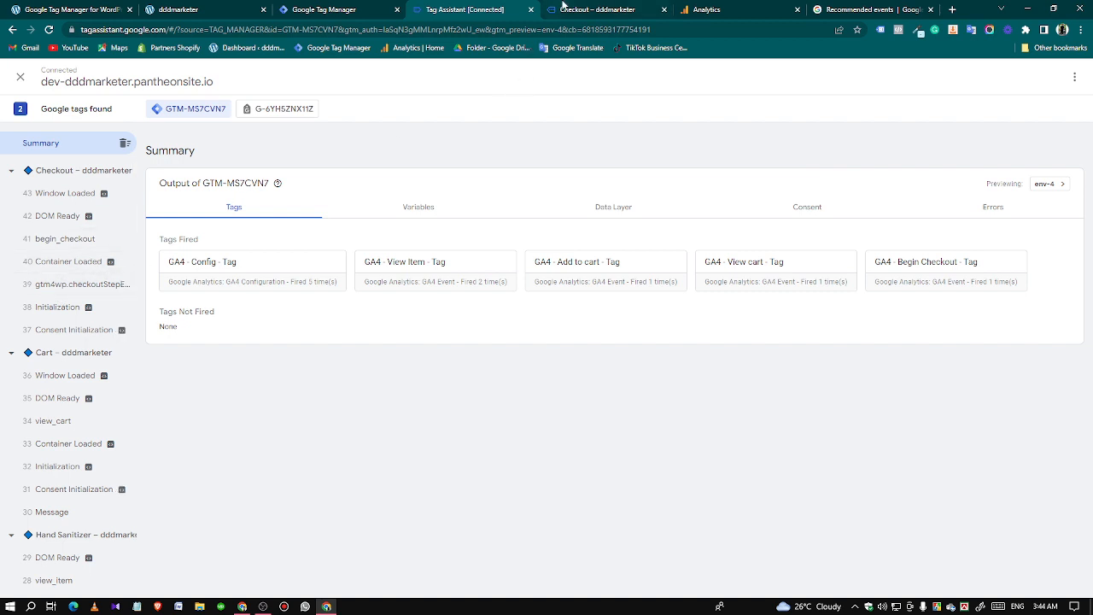
Place the cash-on-delivery order on the checkout page and view the order-received confirmation.
left_click(564, 10)
left_click(708, 291)
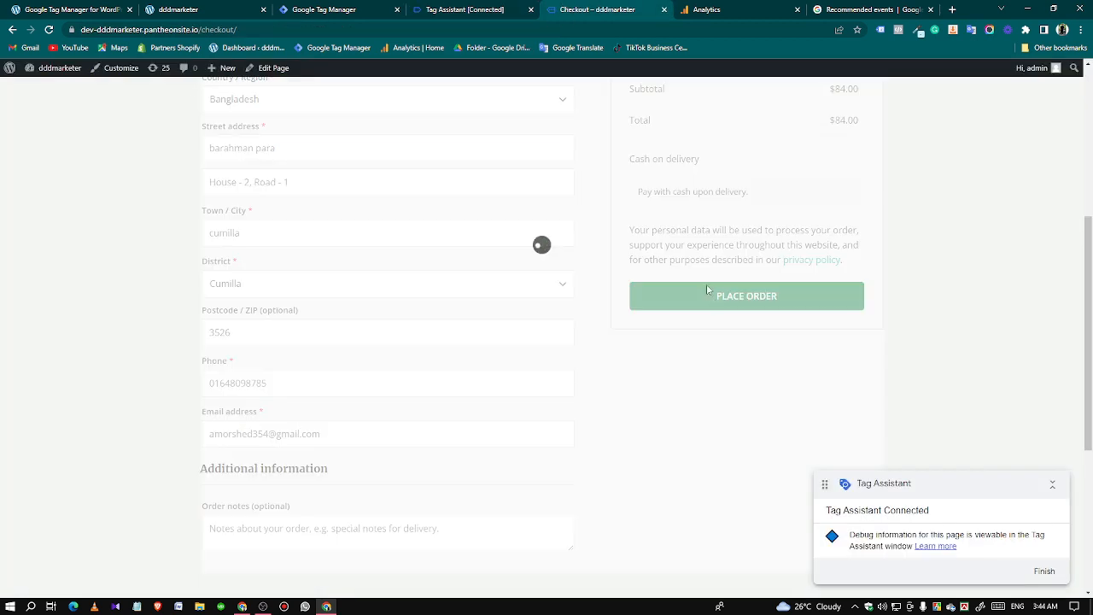
left_click(471, 9)
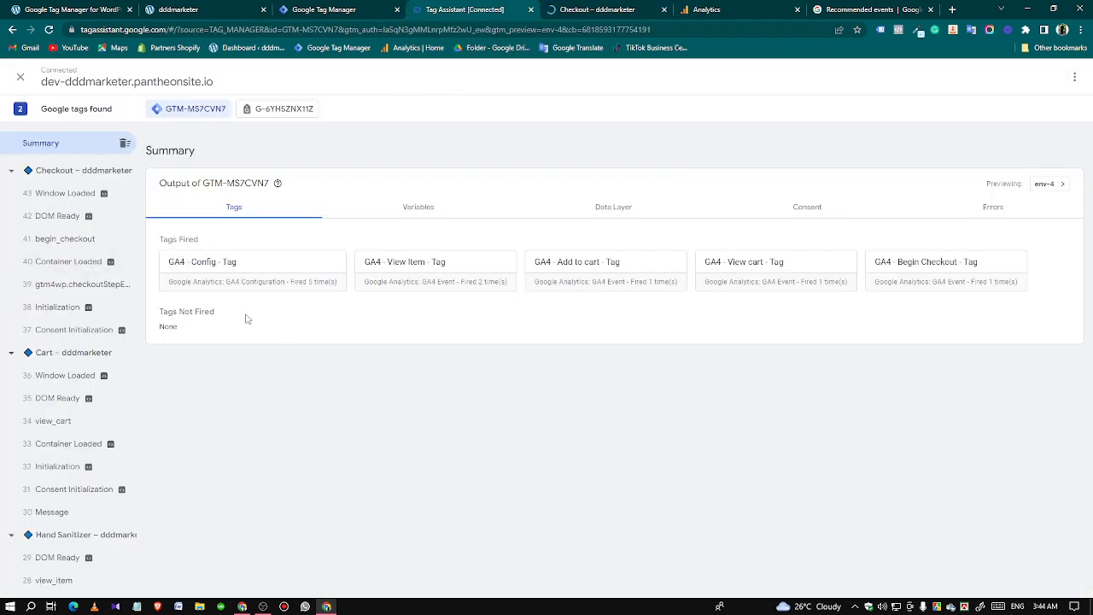
left_click(572, 12)
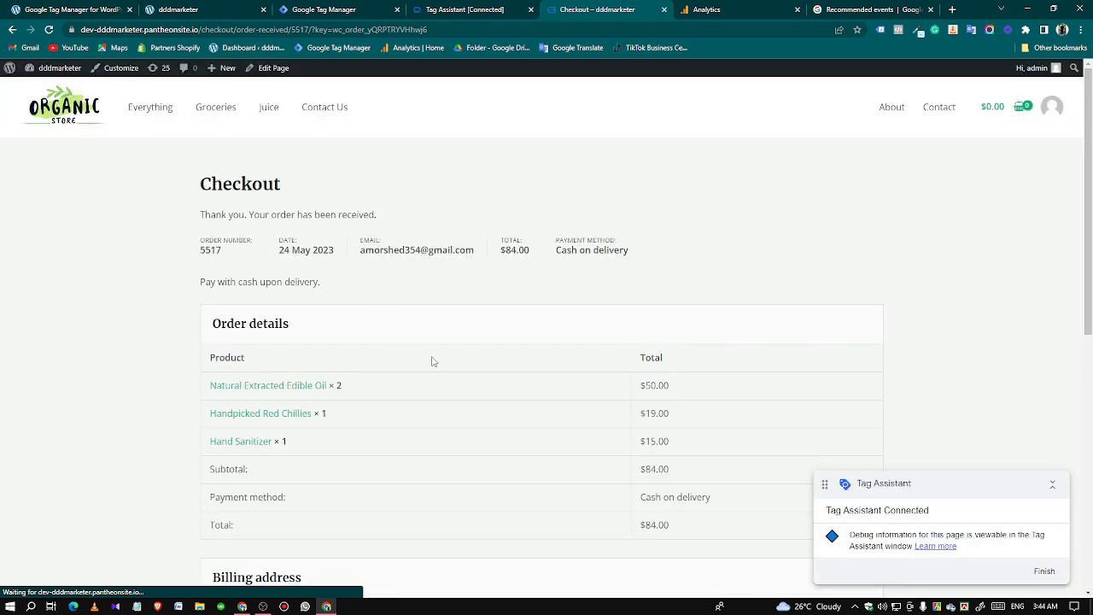
left_click_drag(200, 215, 259, 215)
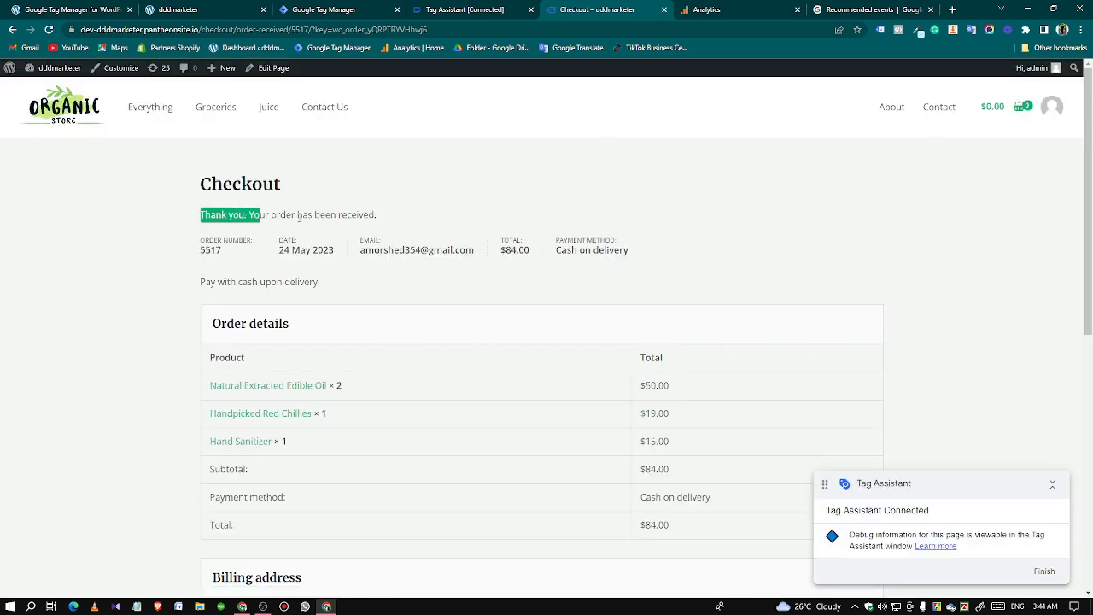
left_click(303, 217)
Open the purchase event in Tag Assistant and expand its API call to examine the ecommerce data.
left_click(455, 8)
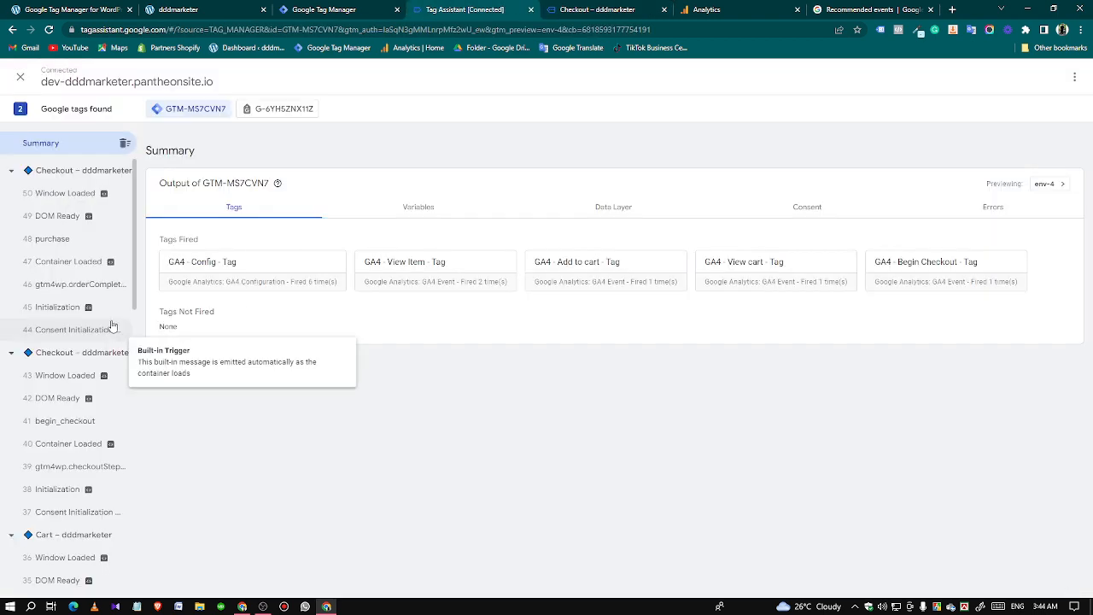
left_click(75, 247)
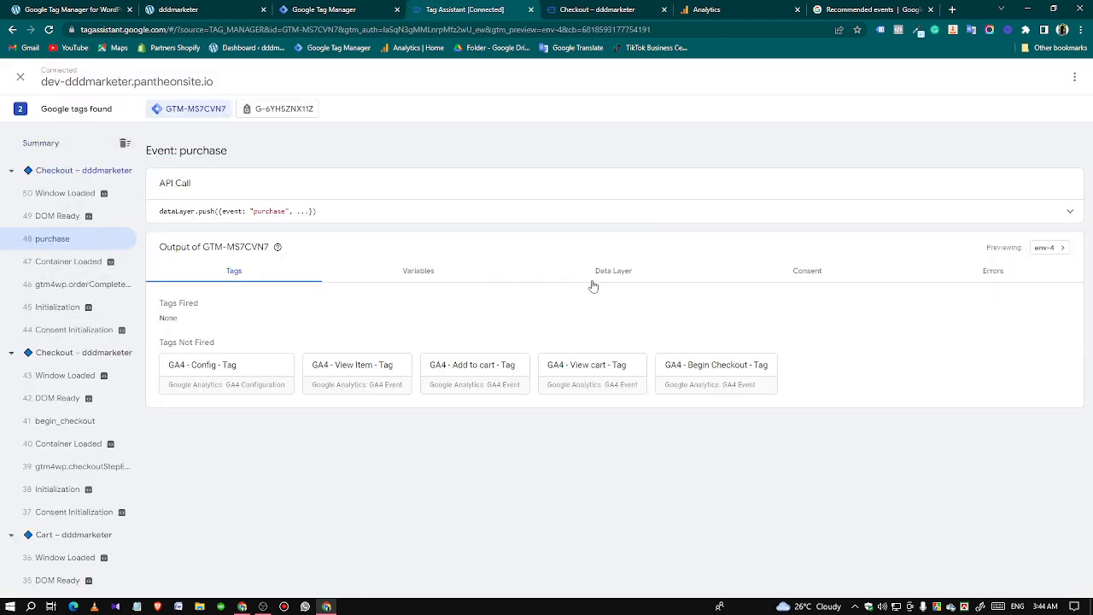
left_click(563, 215)
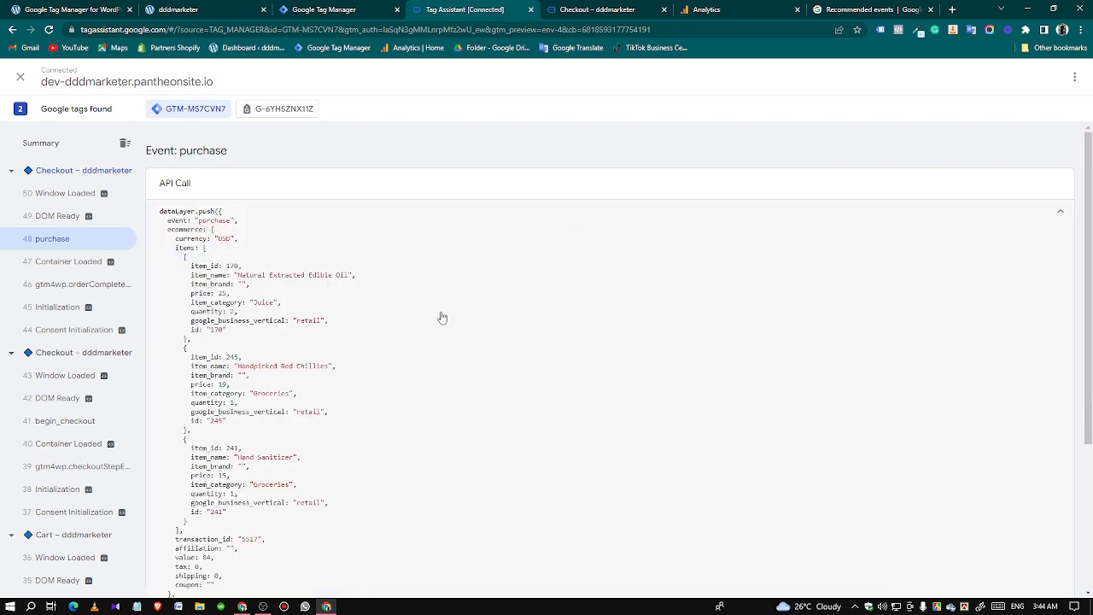
scroll(436, 318, "down", 3)
scroll(410, 342, "down", 1)
scroll(342, 359, "up", 3)
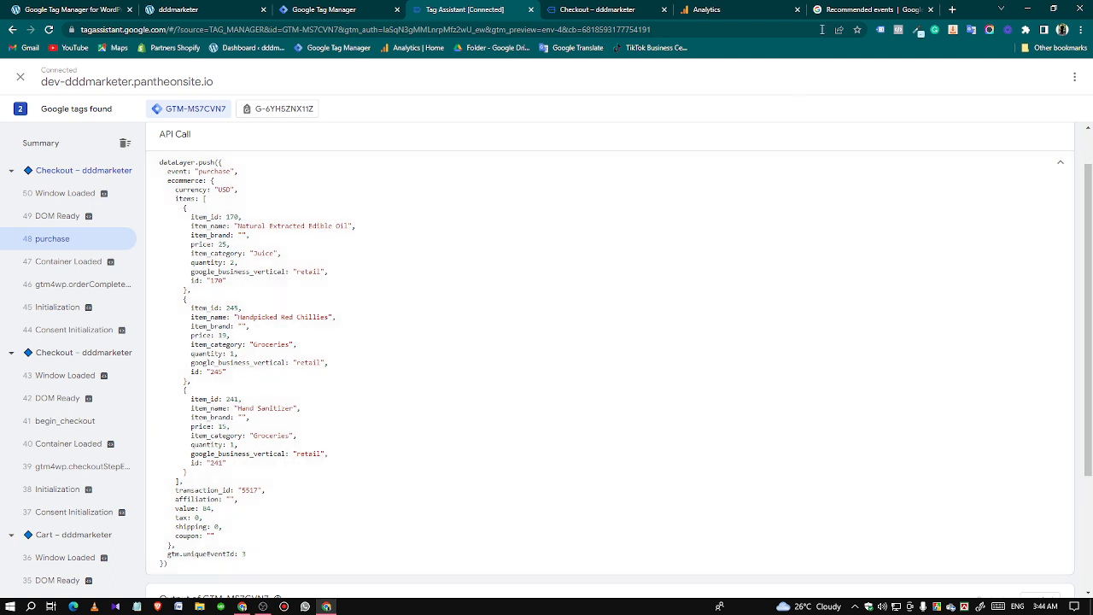
Open the purchase event's section in the GA4 recommended events reference to view its parameters.
left_click(845, 7)
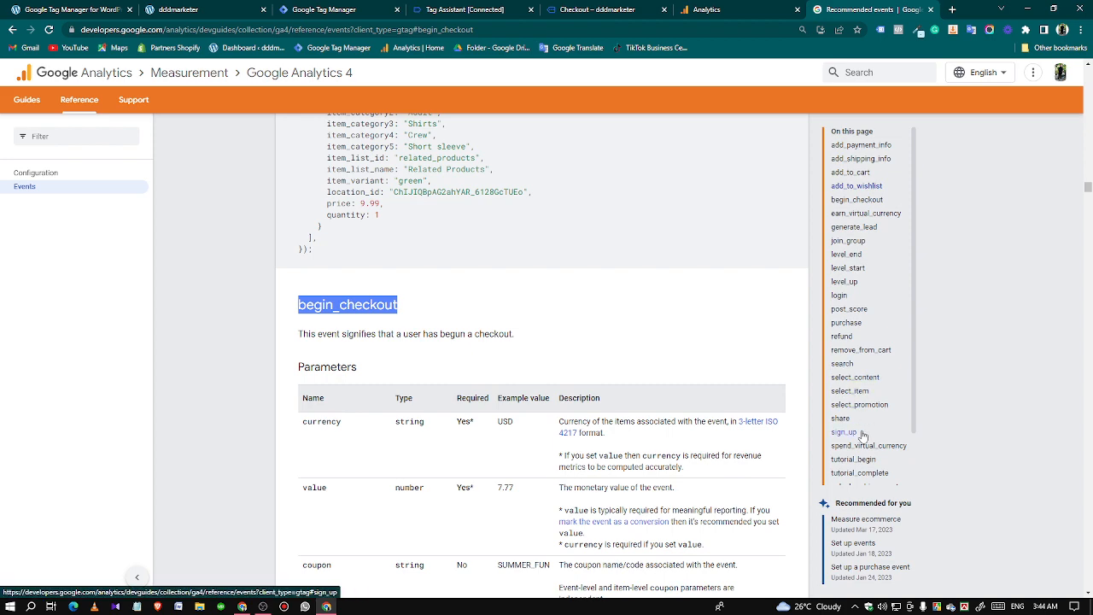
scroll(860, 425, "up", 2)
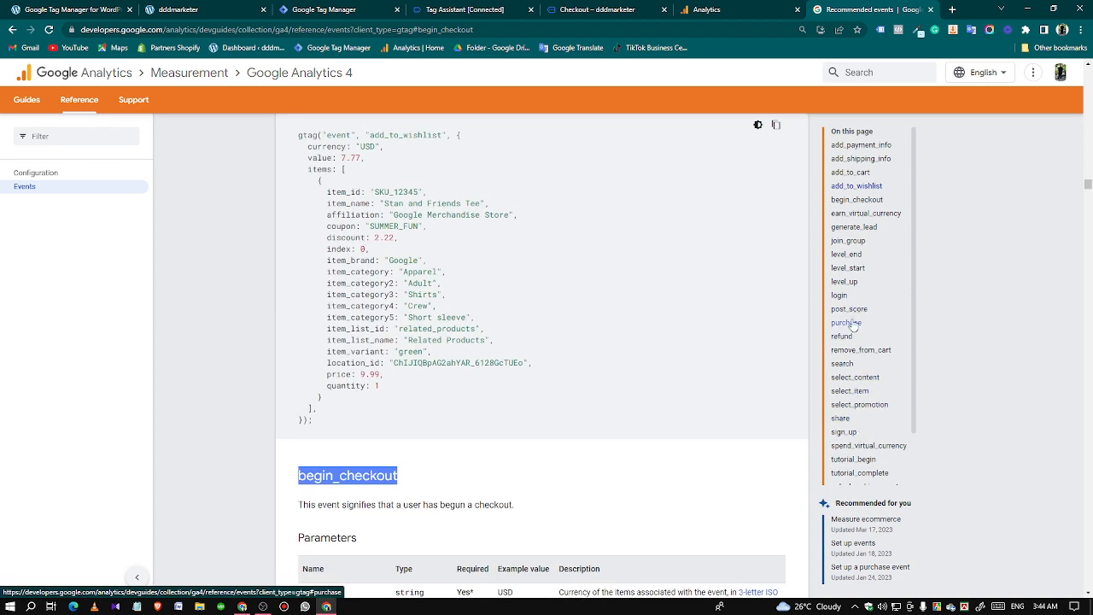
scroll(858, 402, "down", 1)
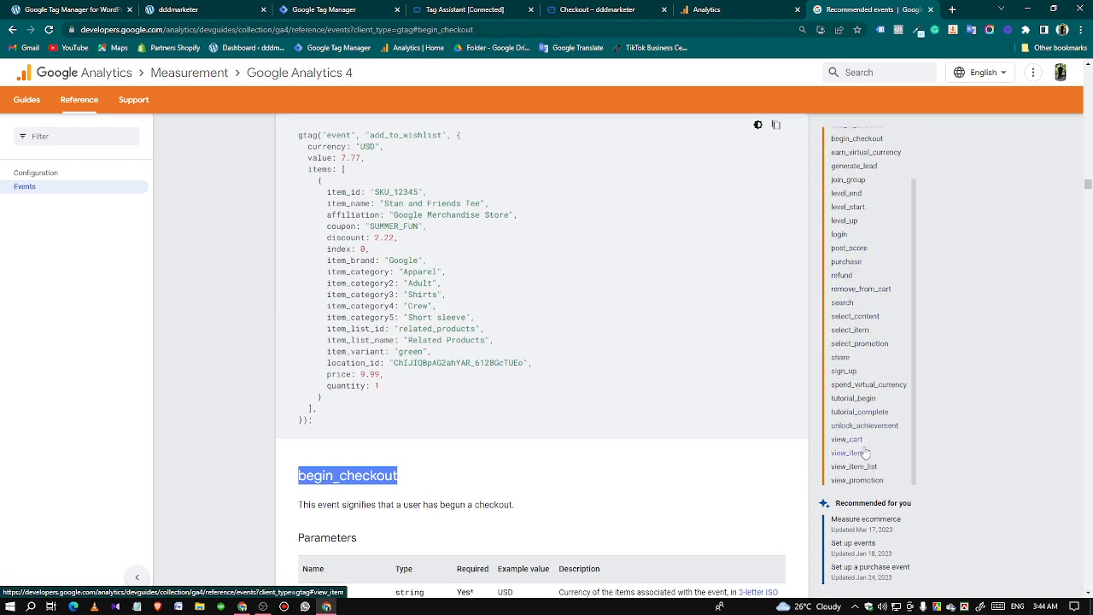
scroll(866, 433, "up", 1)
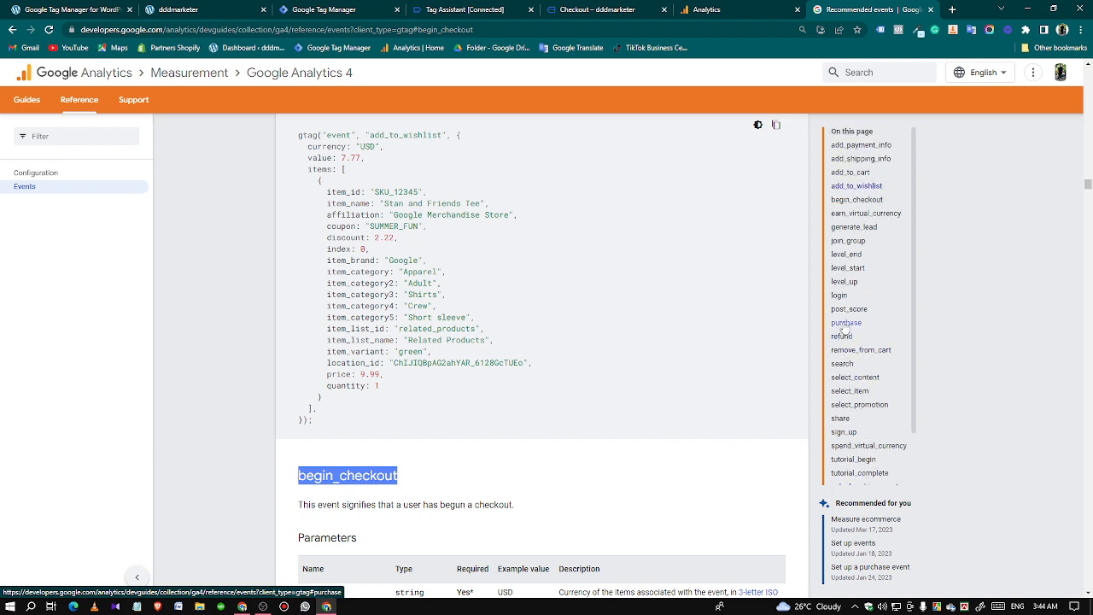
left_click(846, 321)
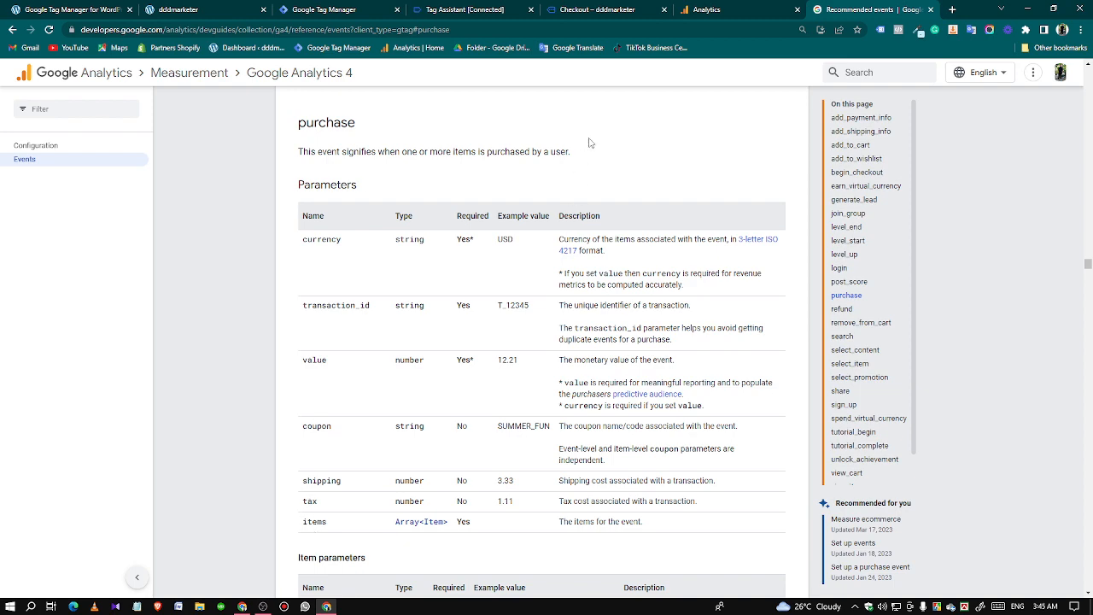
Examine the currency, items, transaction_id, value, tax and shipping keys in the purchase event's API call in Tag Assistant.
left_click(615, 8)
left_click(482, 9)
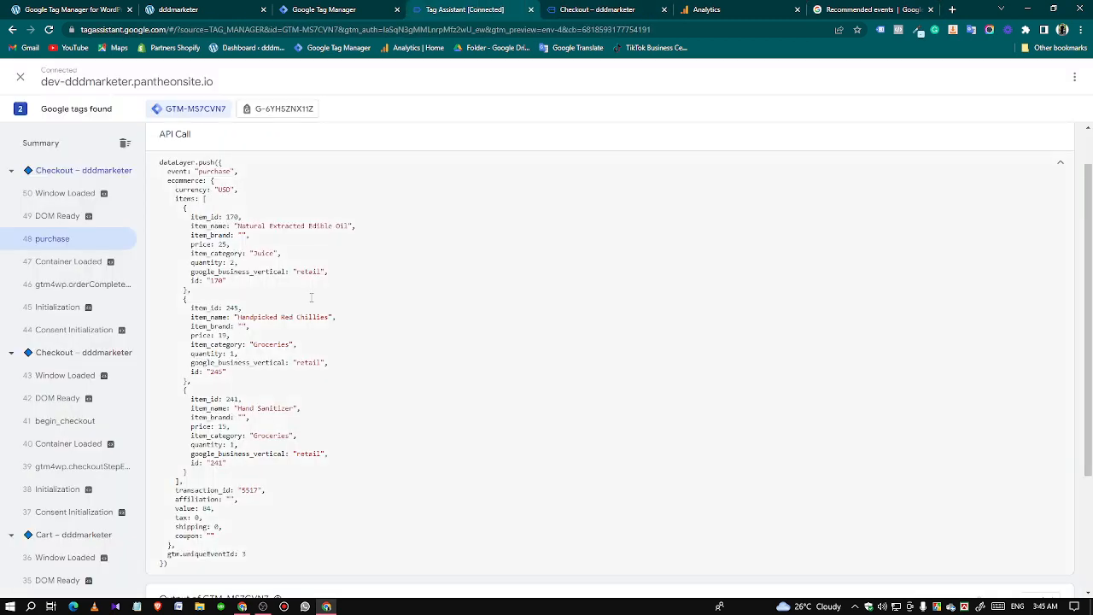
scroll(329, 383, "up", 1)
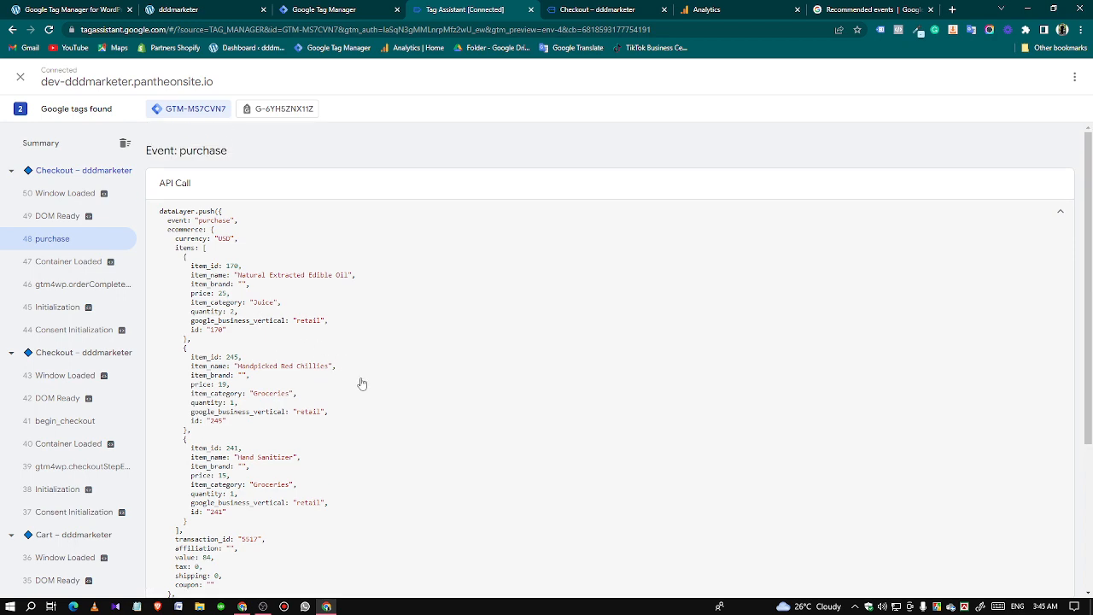
scroll(367, 401, "down", 3)
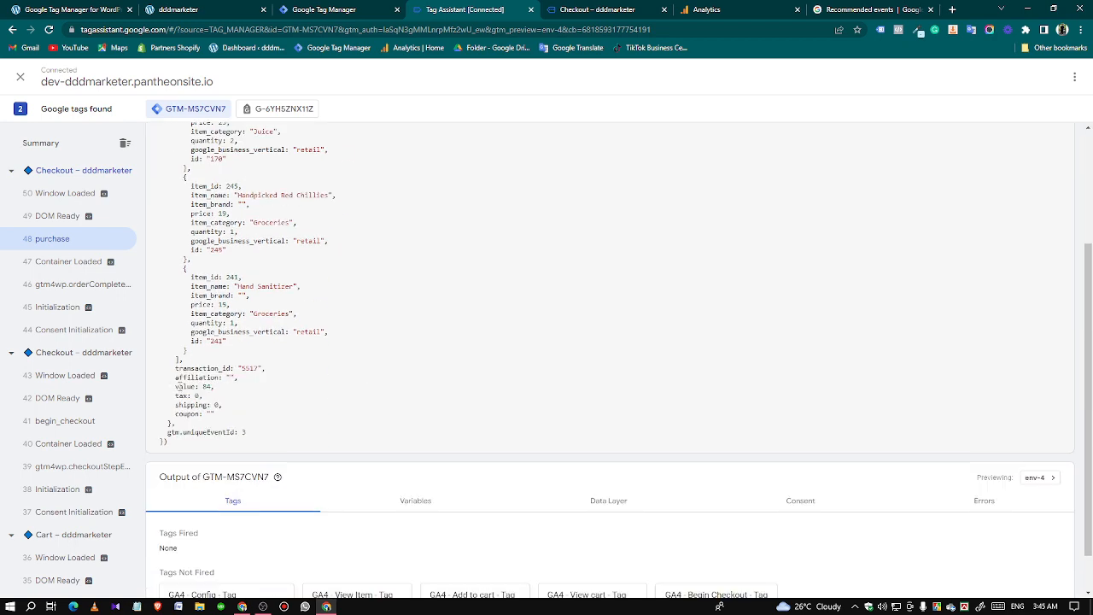
scroll(312, 396, "up", 3)
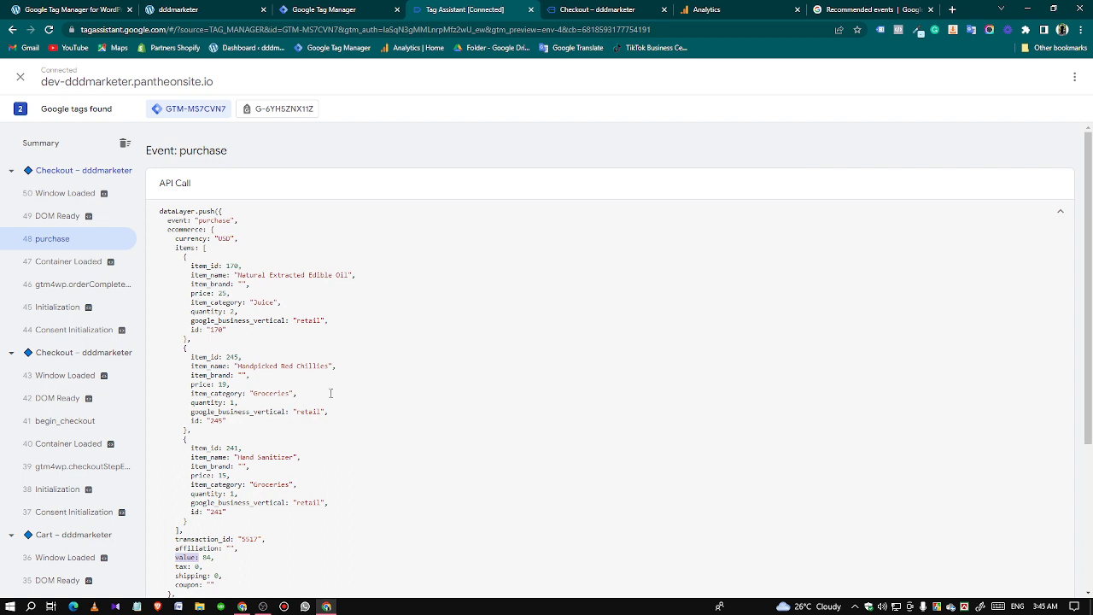
scroll(320, 398, "down", 3)
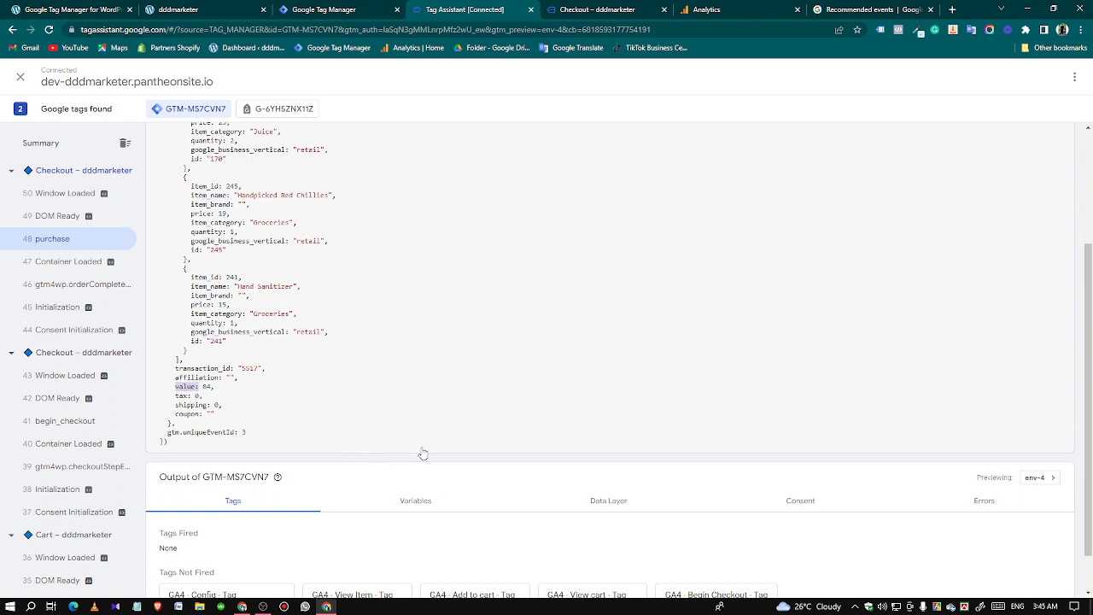
Create a user-defined variable in Google Tag Manager with the type Data Layer Variable.
left_click(326, 15)
left_click(51, 288)
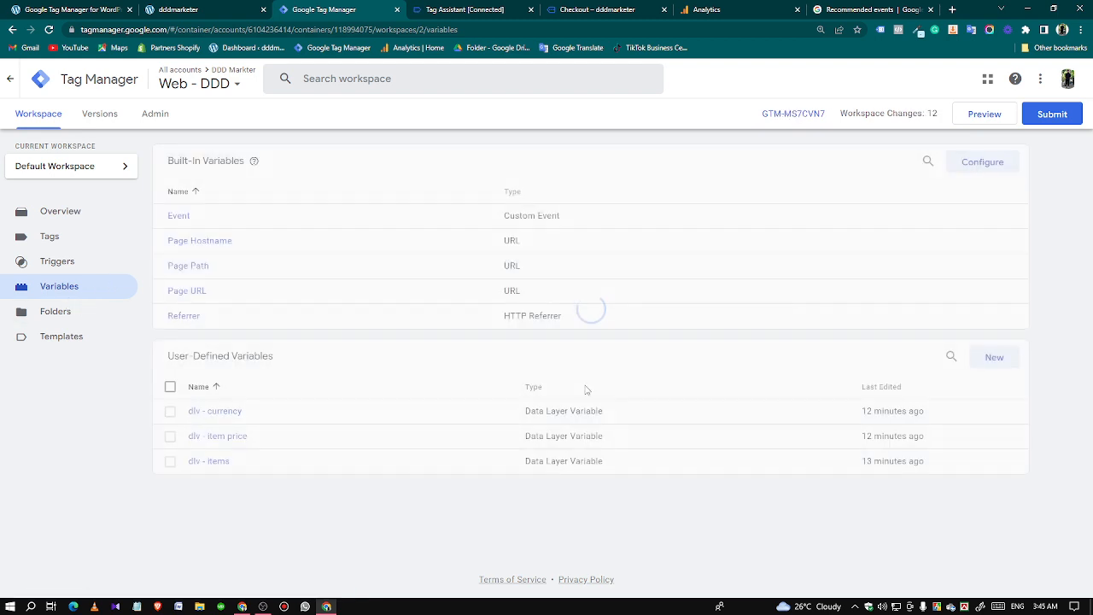
left_click(993, 358)
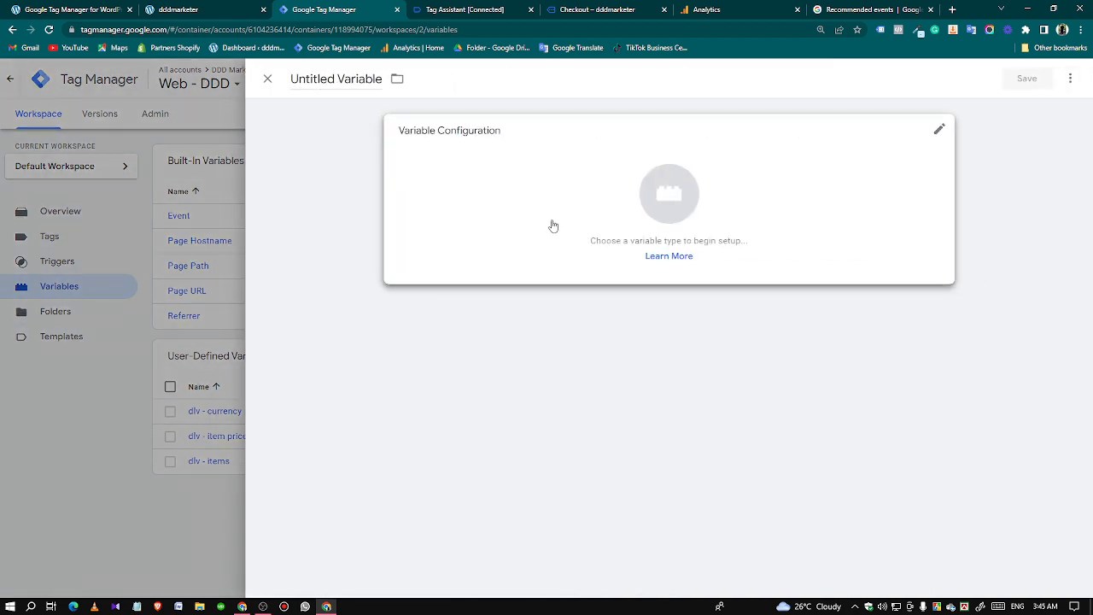
left_click(552, 224)
left_click(782, 383)
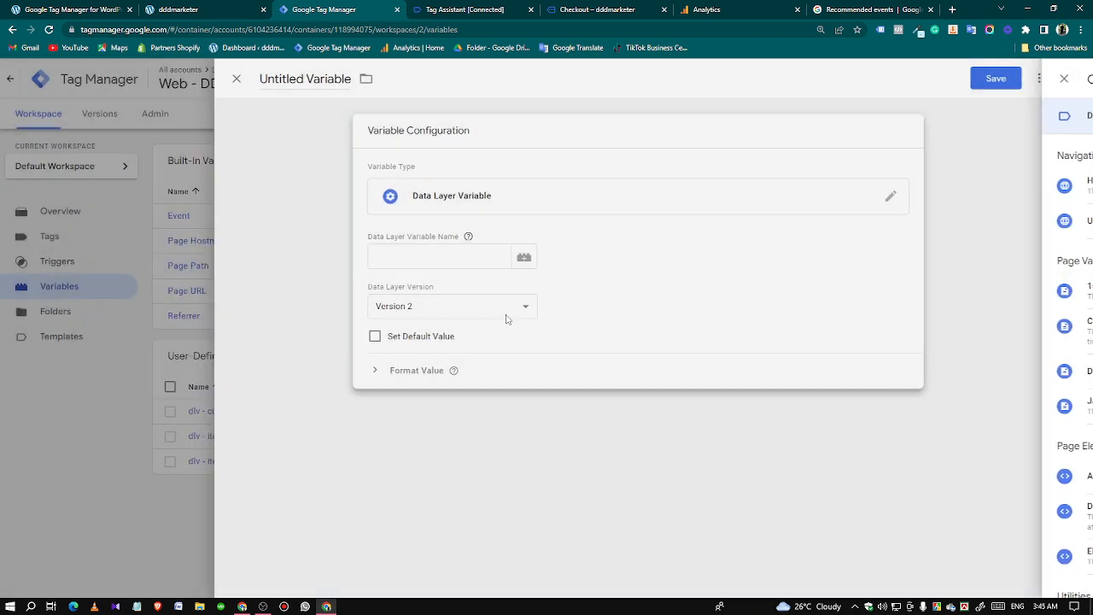
left_click(427, 261)
Copy the ecommerce key from the purchase event's API call into the new variable's Data Layer Variable Name.
left_click(444, 12)
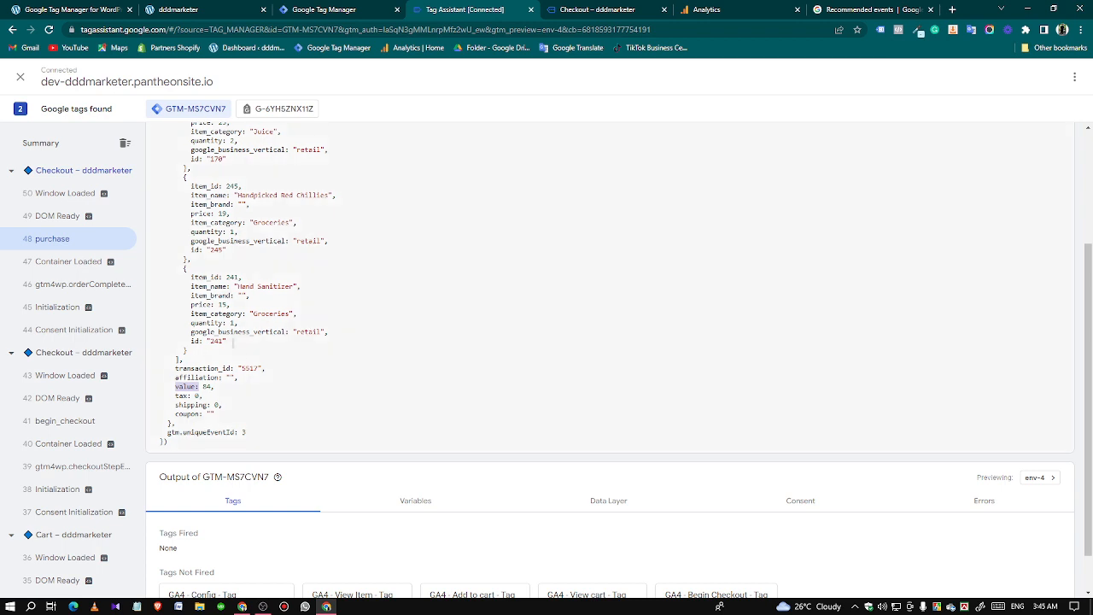
scroll(162, 266, "up", 3)
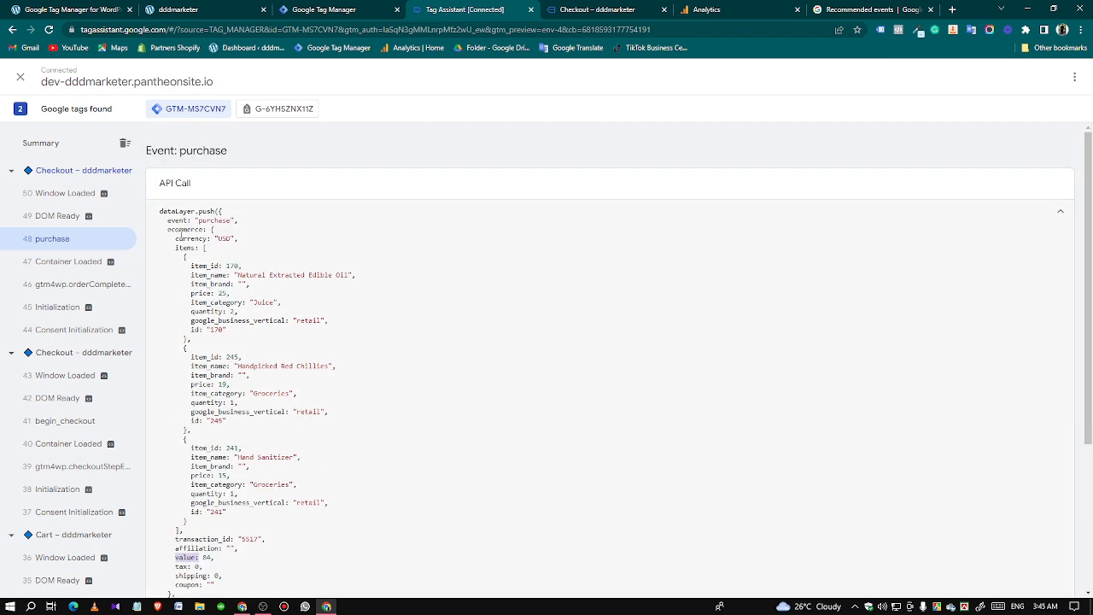
double_click(180, 229)
right_click(179, 228)
left_click(201, 238)
scroll(525, 461, "down", 2)
left_click(608, 501)
scroll(592, 488, "down", 10)
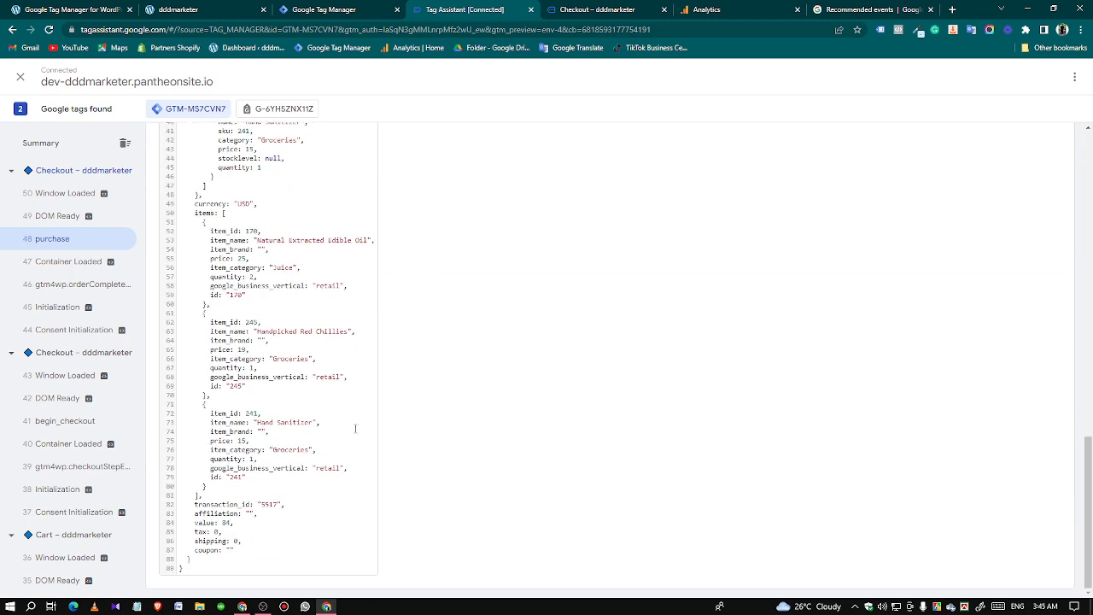
scroll(357, 424, "up", 15)
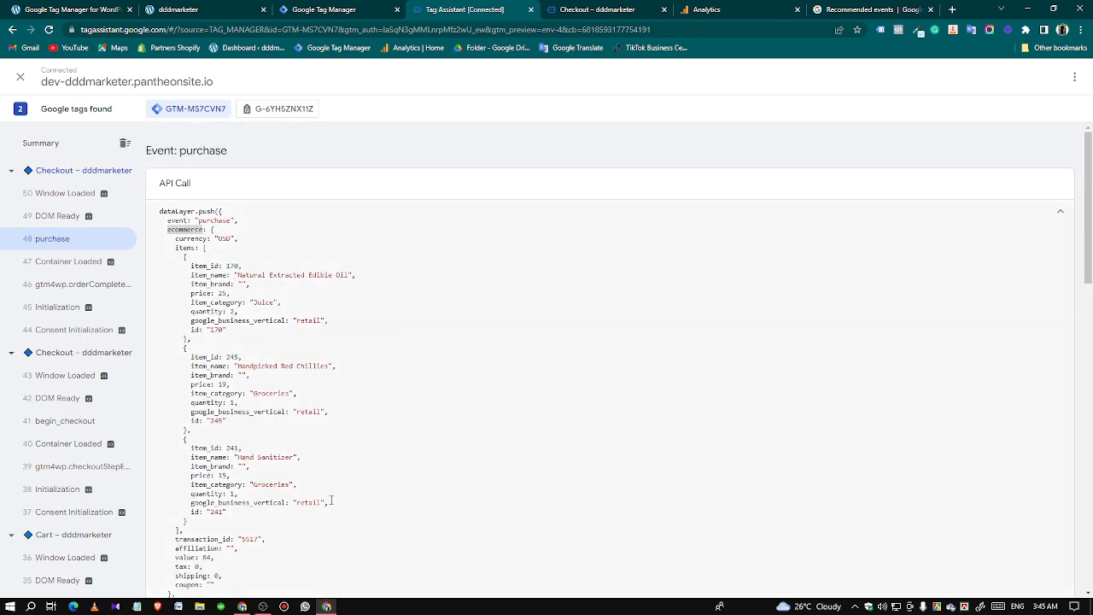
left_click(329, 9)
key("ctrl+v")
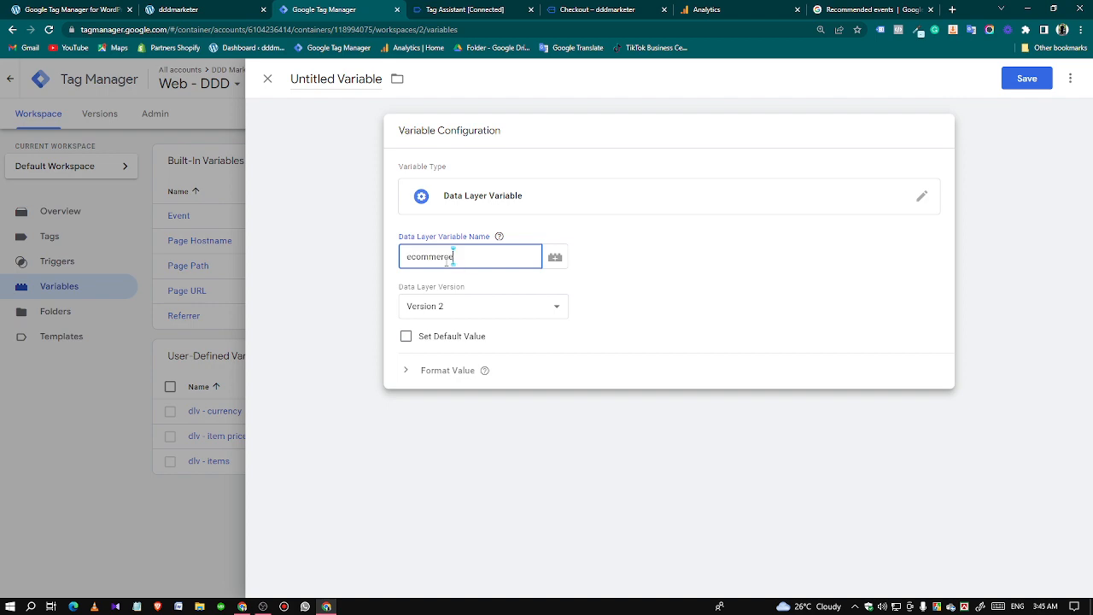
Copy the transaction_id key from the purchase event's API call in Tag Assistant to complete the Data Layer Variable Name as ecommerce.transaction_id in Google Tag Manager.
left_click(444, 10)
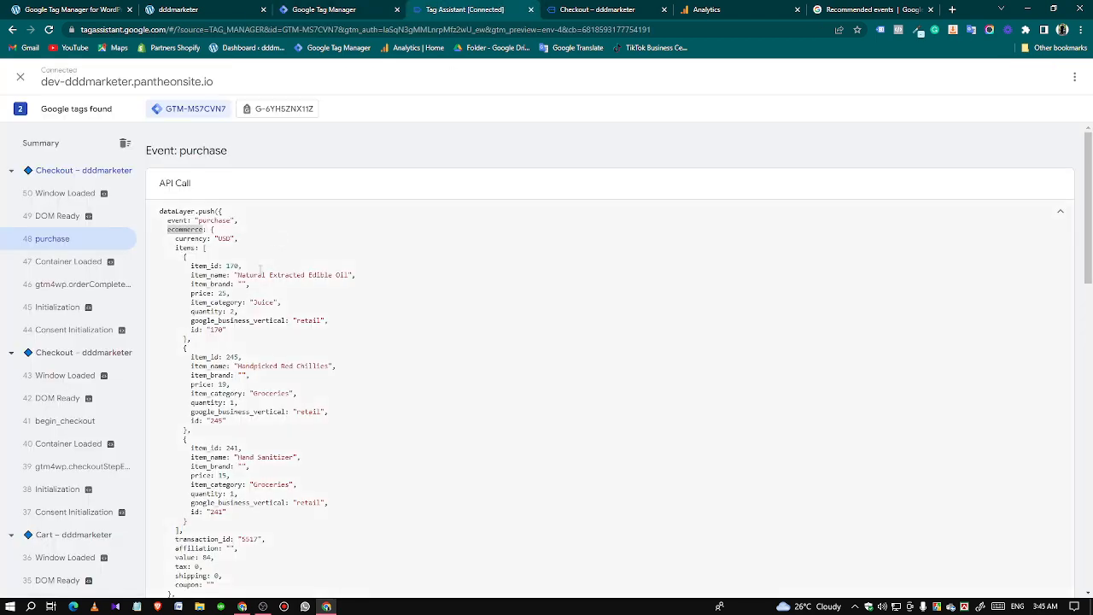
scroll(219, 368, "down", 10)
double_click(219, 368)
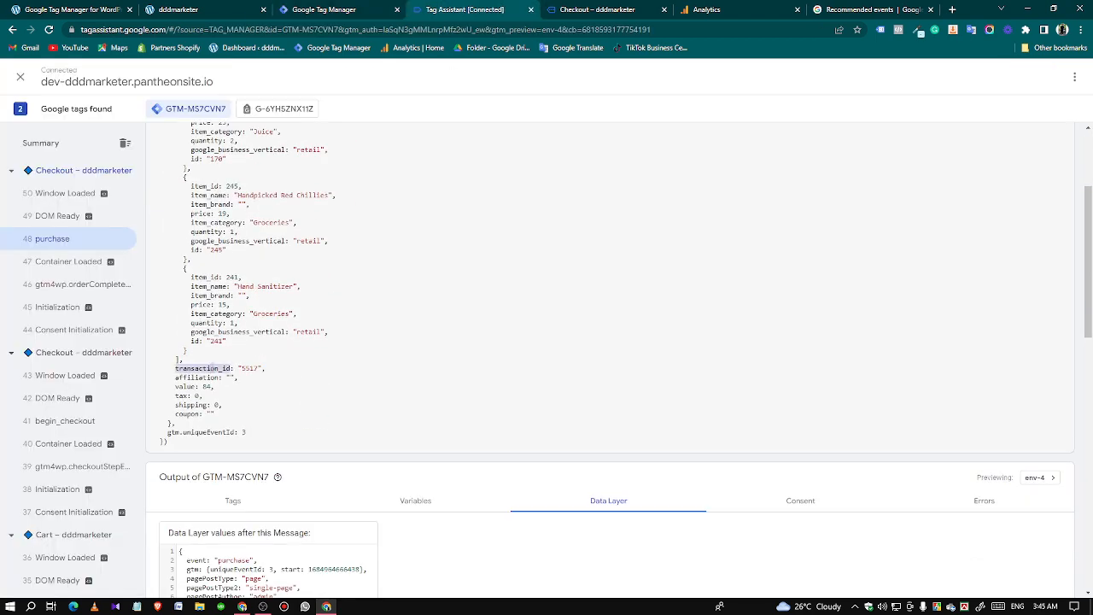
right_click(219, 369)
left_click(235, 375)
left_click(325, 10)
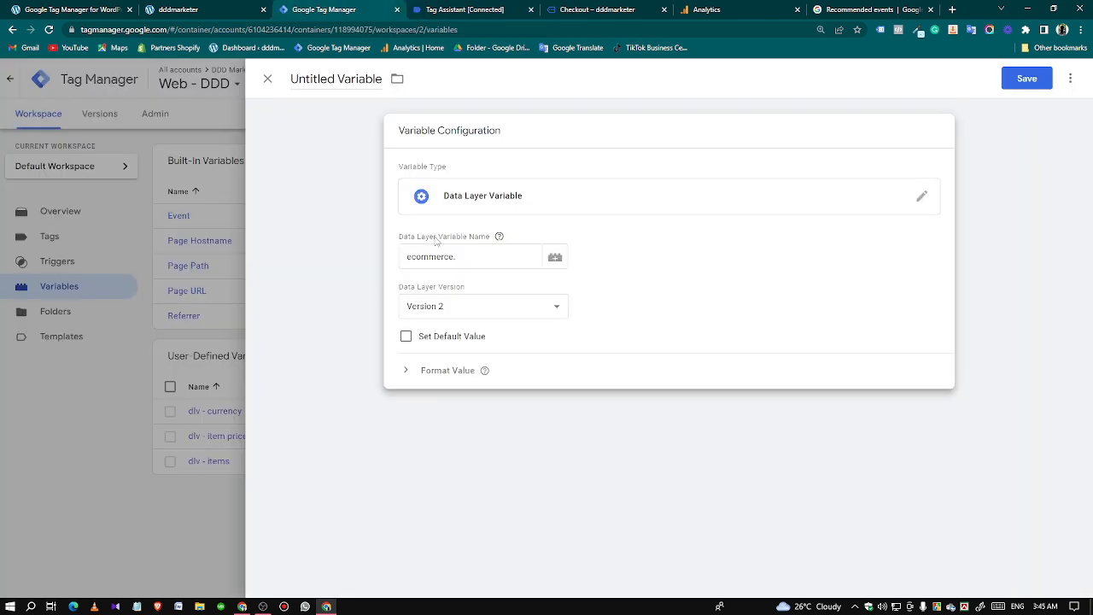
left_click(475, 255)
key("ctrl+v")
Name the variable "transaction id" and save it.
left_click(346, 78)
type("transact")
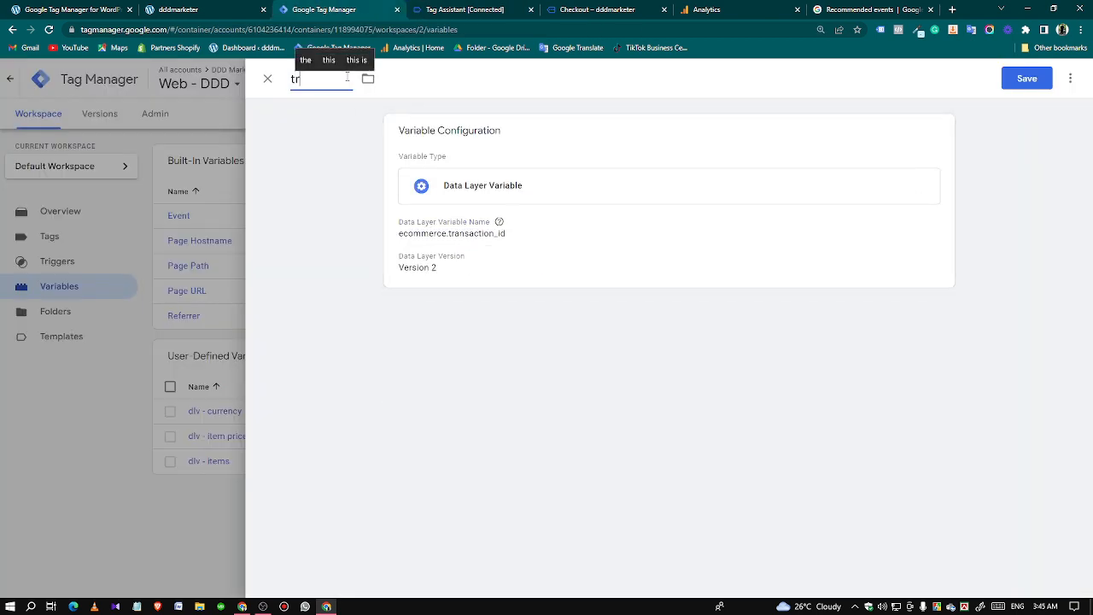
type("ion id")
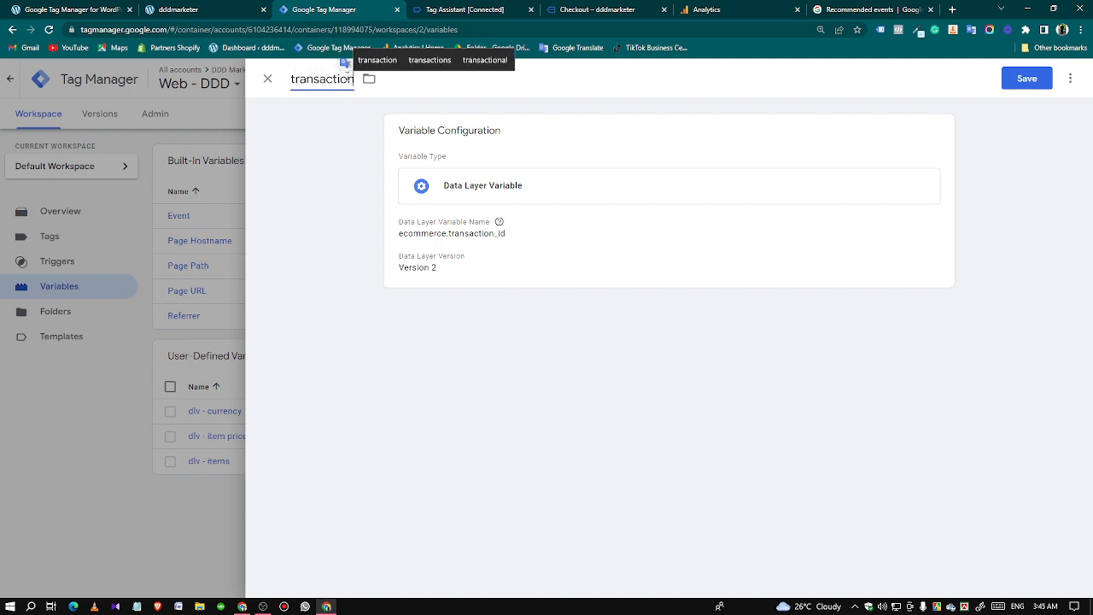
left_click(1016, 79)
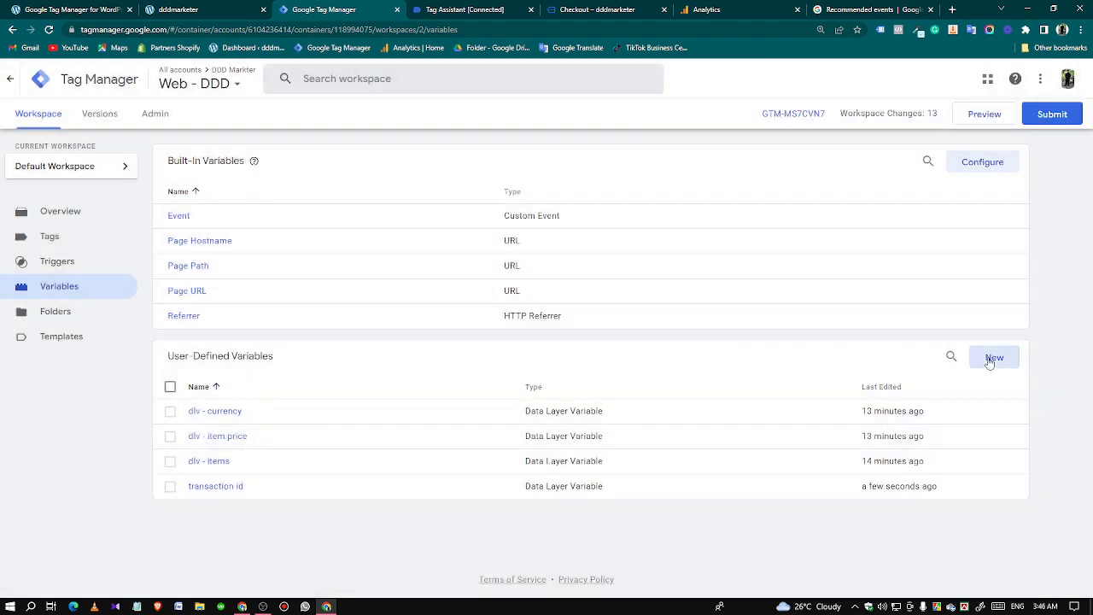
Create another user-defined variable of the type Data Layer Variable for the purchase event's affiliation.
left_click(993, 358)
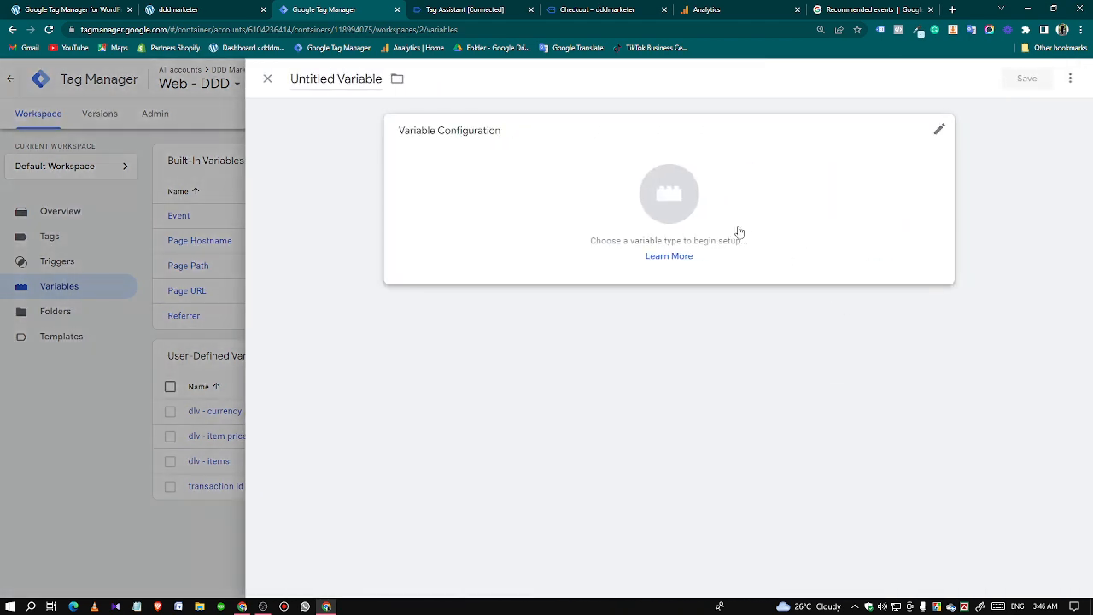
left_click(736, 231)
left_click(748, 367)
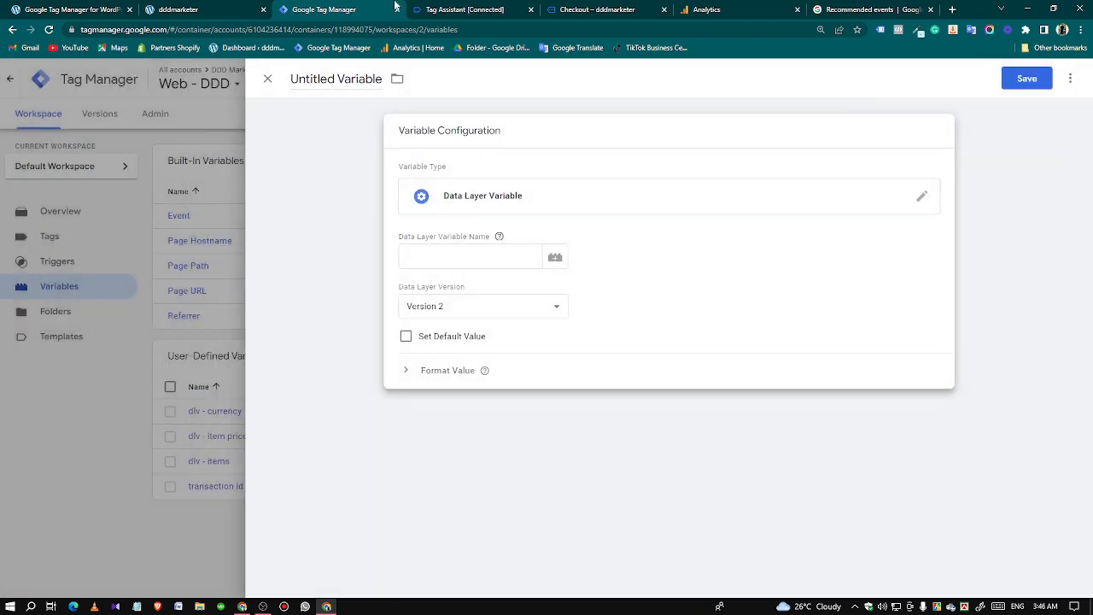
Copy the ecommerce key from Tag Assistant into the new variable's Data Layer Variable Name as the prefix "ecommerce.".
left_click(461, 8)
scroll(176, 260, "up", 3)
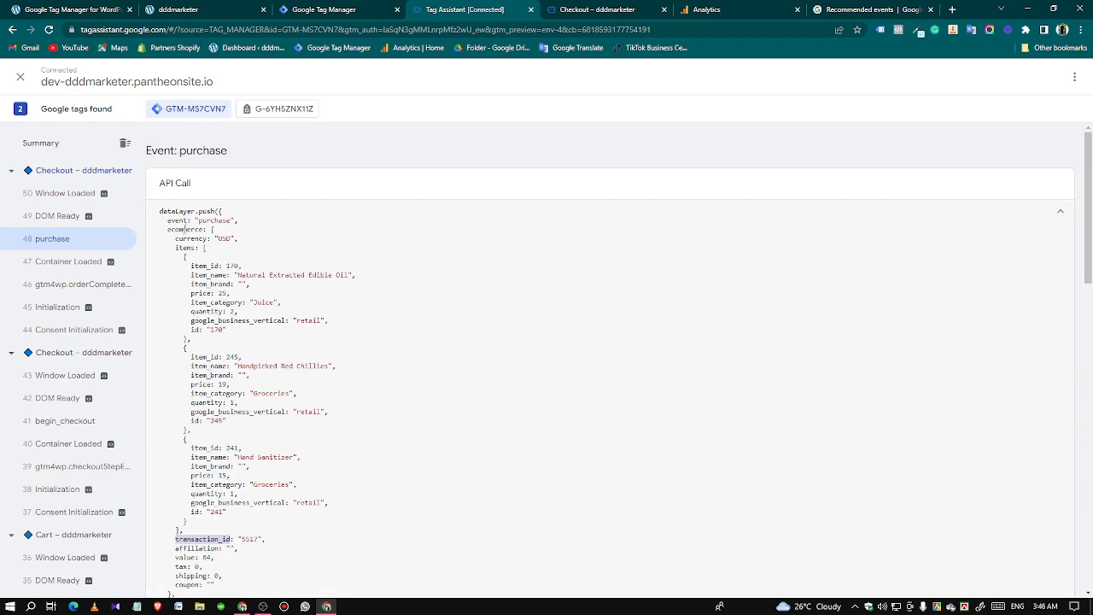
double_click(184, 229)
right_click(184, 227)
left_click(198, 237)
left_click(335, 9)
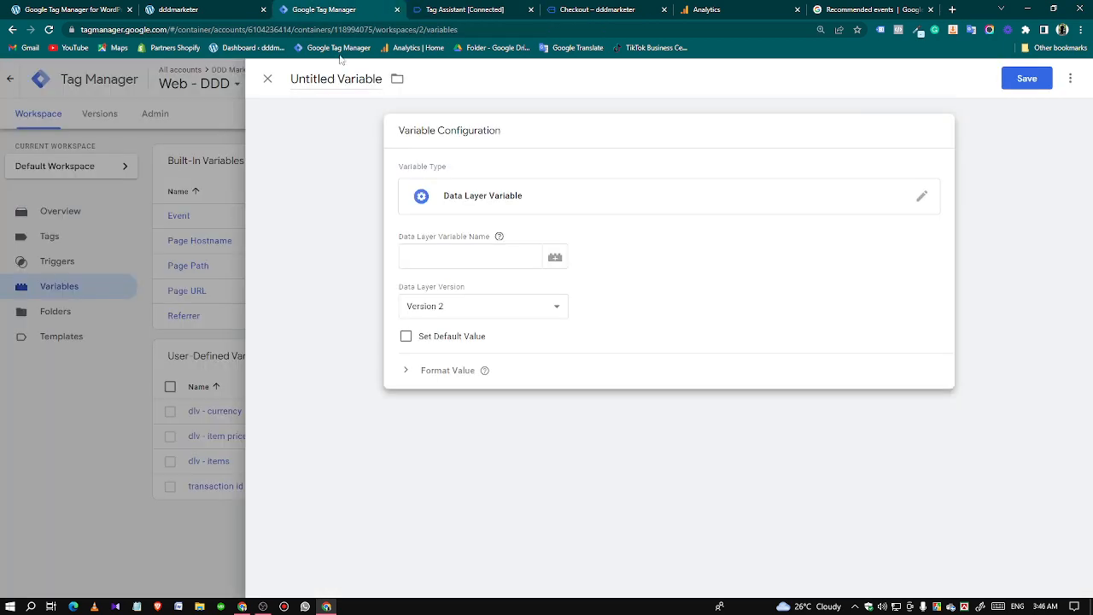
left_click(411, 265)
key("ctrl+v")
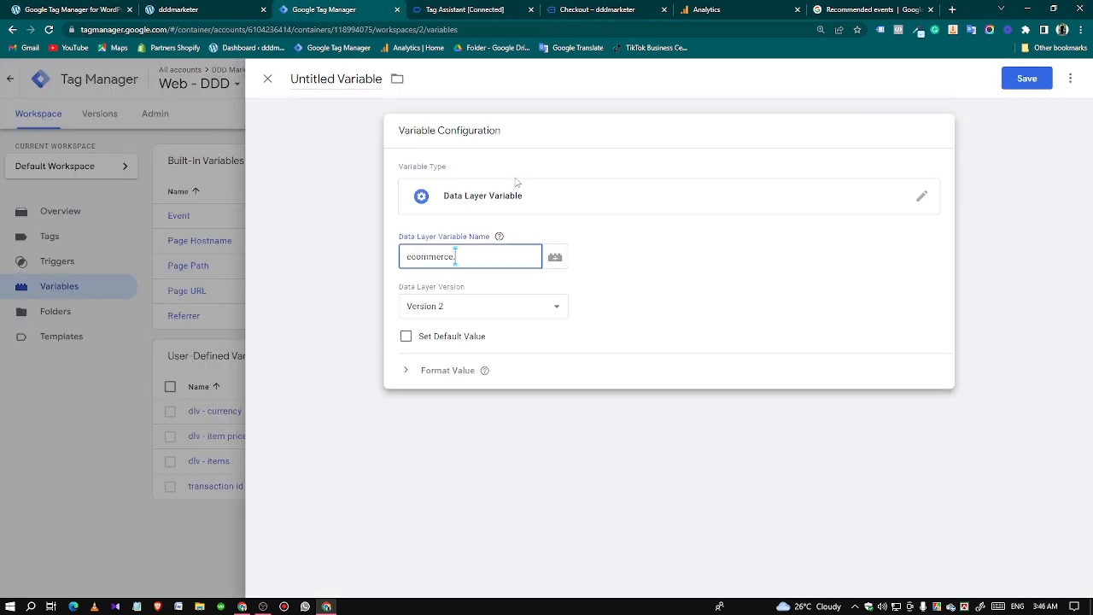
Copy the affiliation key from the purchase event in Tag Assistant to complete the Data Layer Variable Name as ecommerce.affiliation.
left_click(481, 8)
scroll(288, 360, "down", 3)
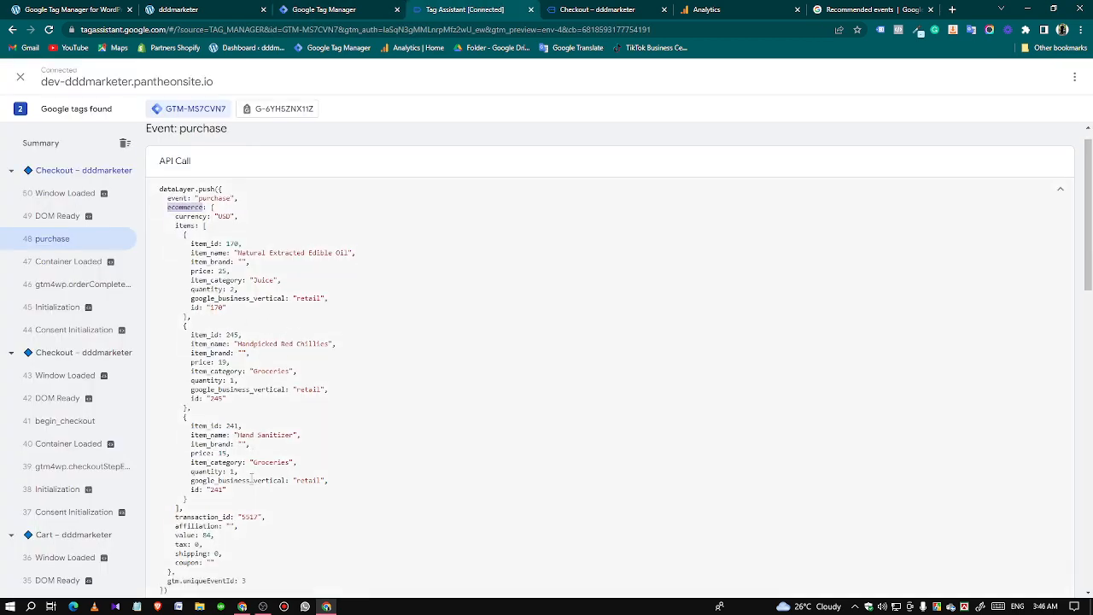
double_click(191, 376)
right_click(191, 376)
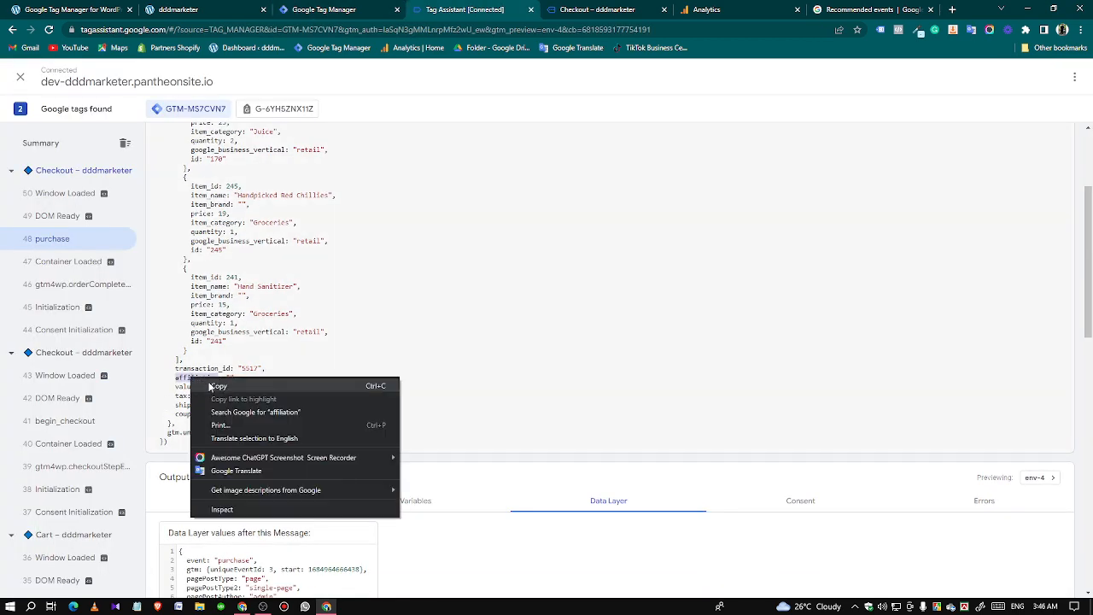
left_click(215, 383)
left_click(317, 9)
key("ctrl+v")
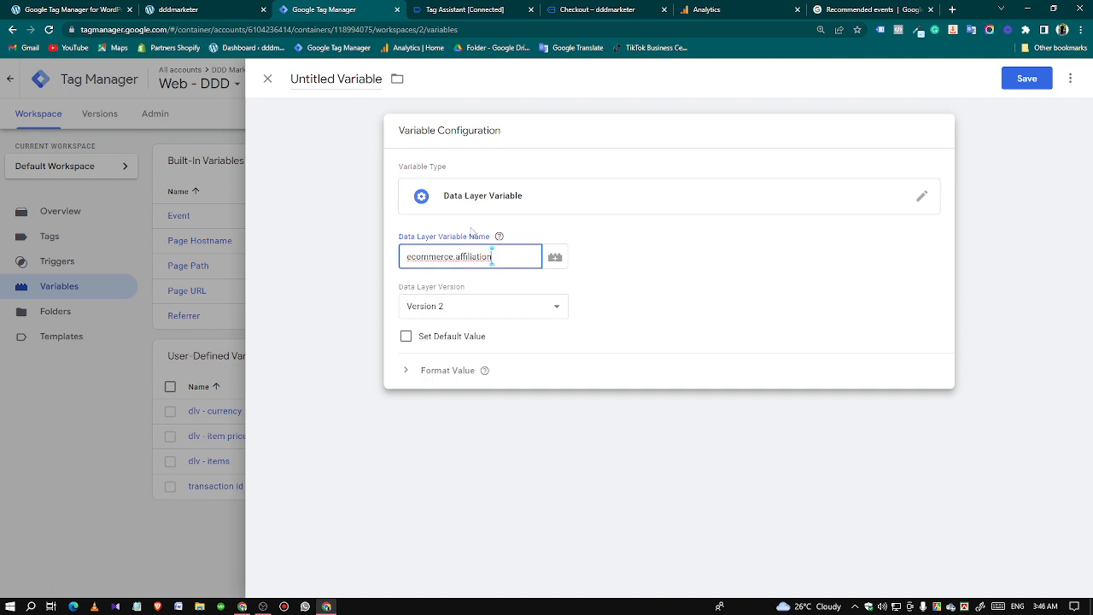
Name the variable "affiliation" and save it.
left_click(336, 77)
triple_click(336, 77)
key("ctrl+v")
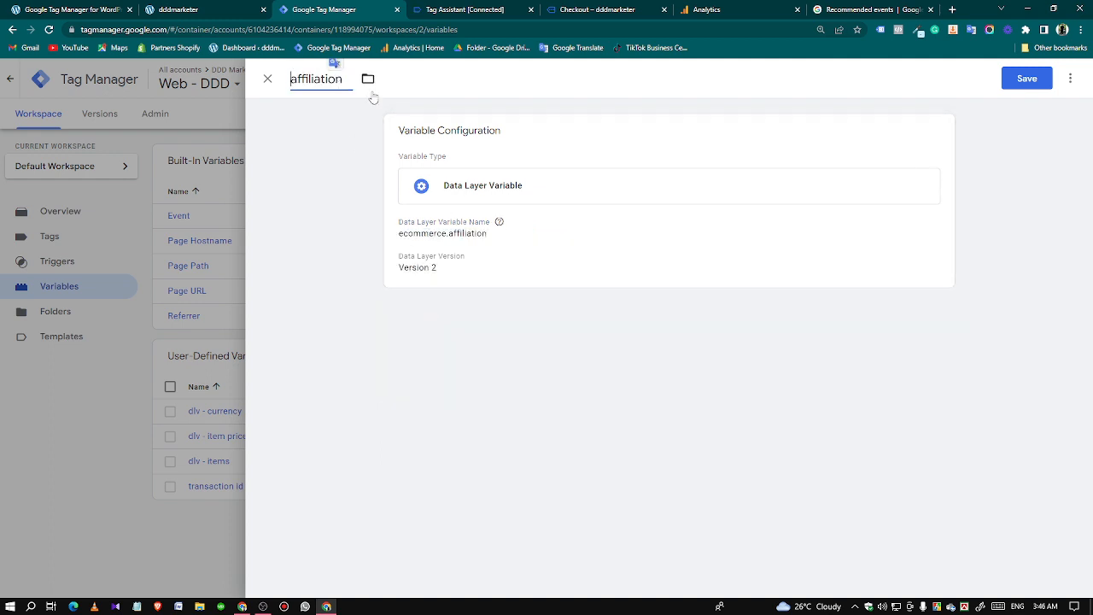
left_click(1026, 78)
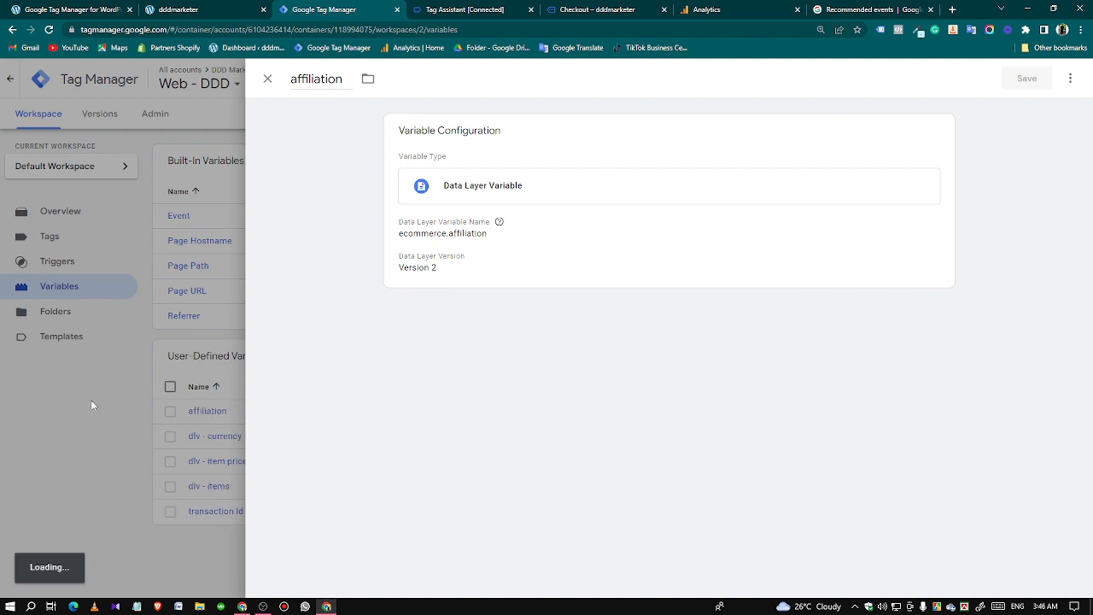
Create another user-defined variable of the type Data Layer Variable for the purchase event's tax.
left_click(991, 361)
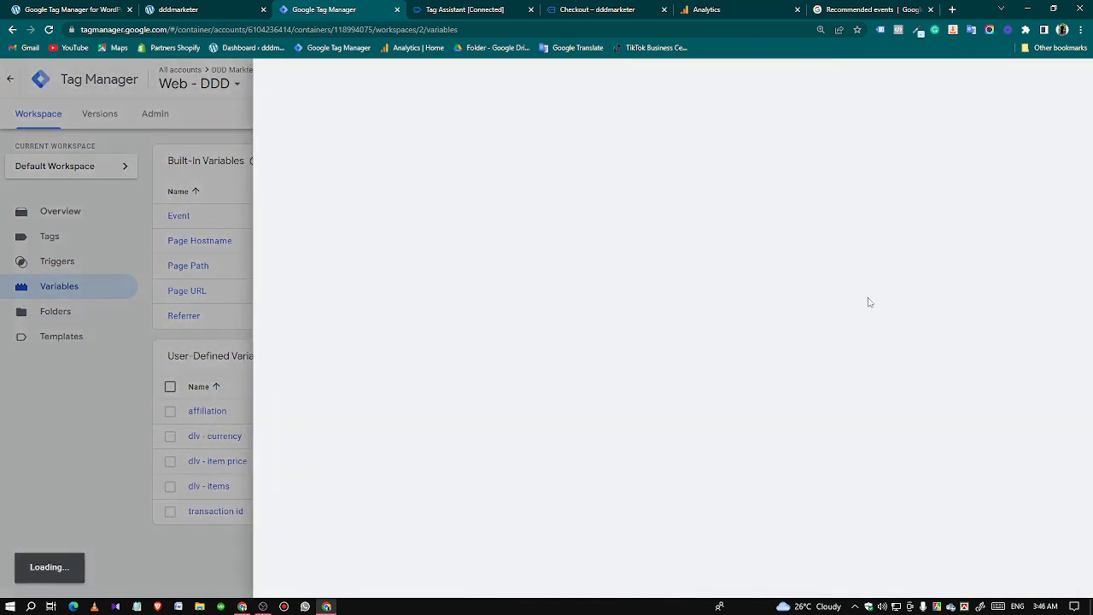
left_click(591, 190)
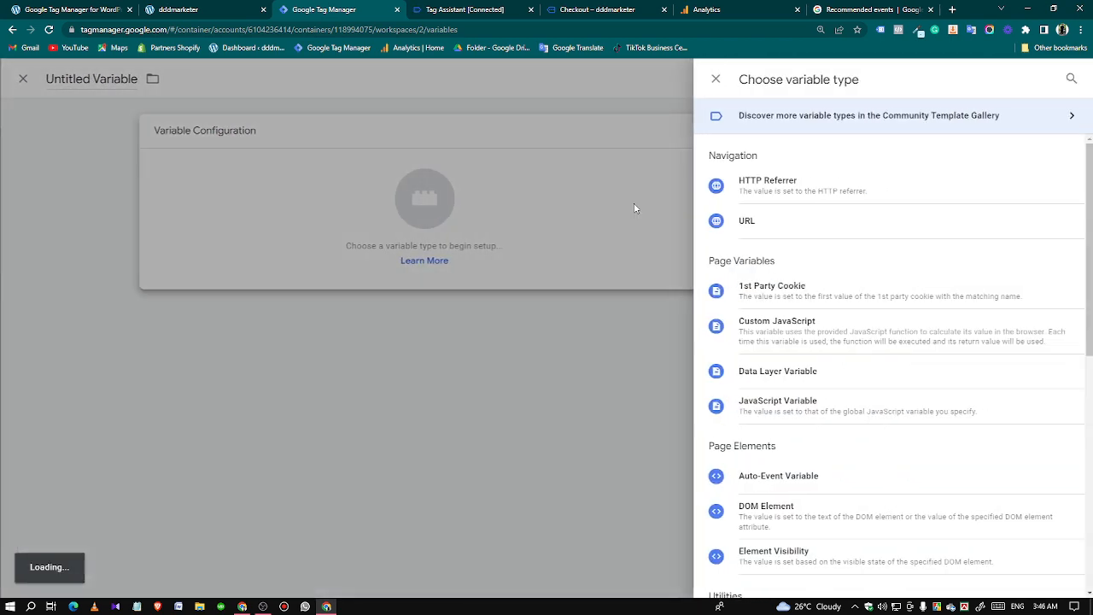
left_click(749, 373)
Copy the ecommerce key from the API call in Tag Assistant into the tax variable's Data Layer Variable Name.
key("ctrl+Tab")
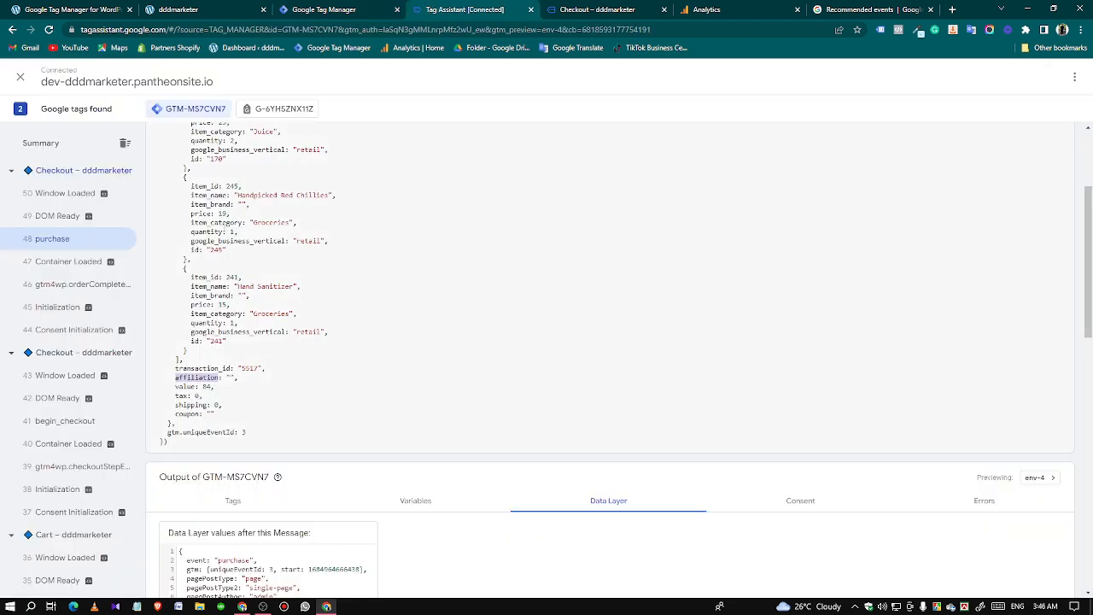
scroll(315, 135, "up", 2)
double_click(185, 228)
right_click(179, 227)
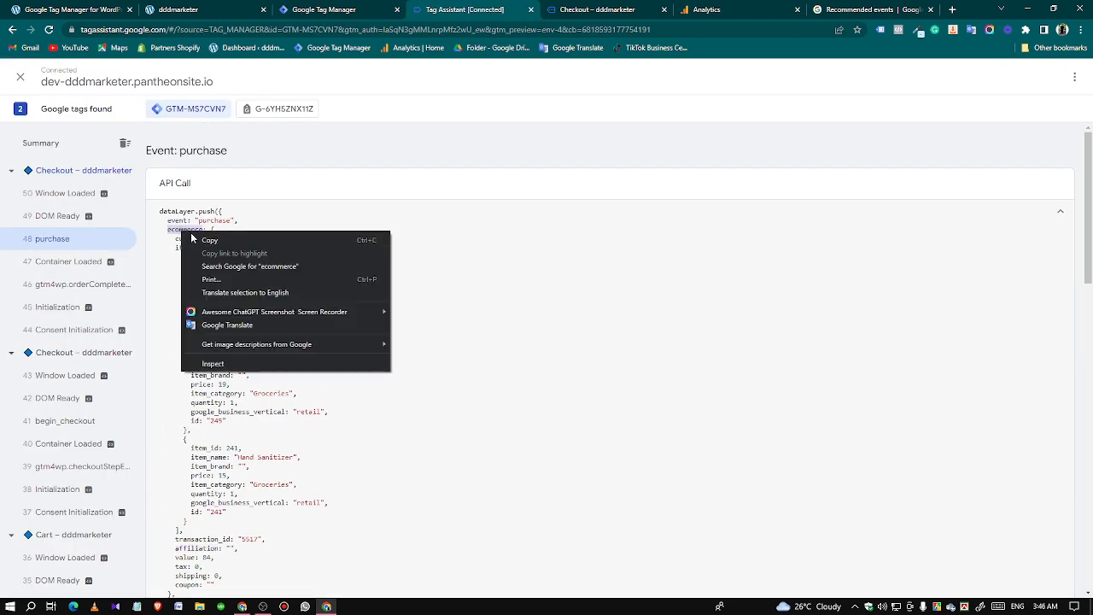
left_click(224, 240)
left_click(317, 12)
left_click(421, 256)
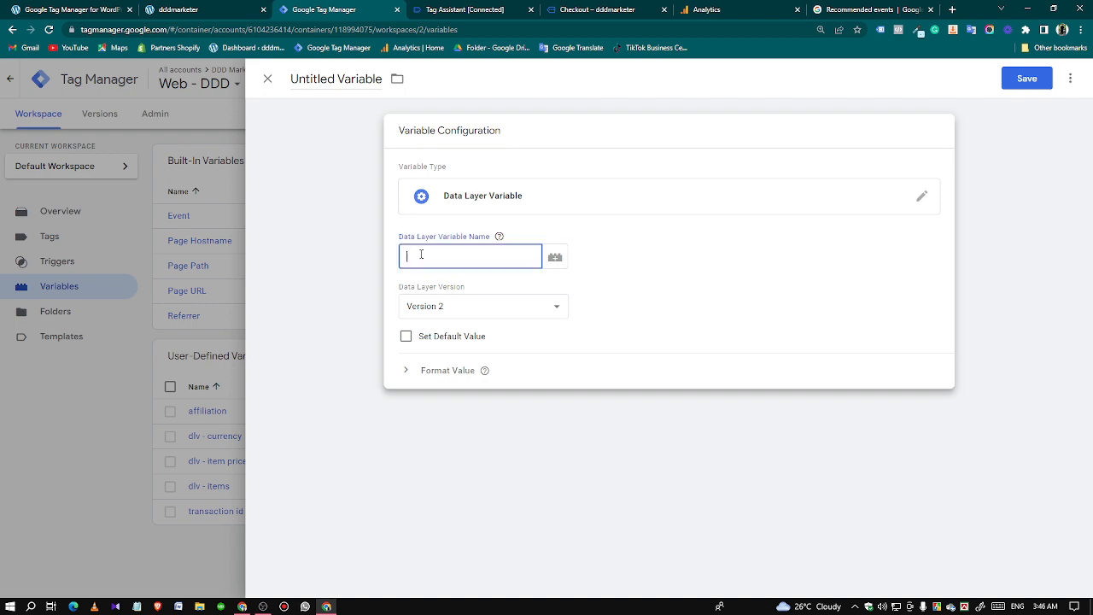
key("ctrl+v")
Copy the tax key from the purchase event in Tag Assistant to complete the Data Layer Variable Name as ecommerce.tax.
left_click(485, 12)
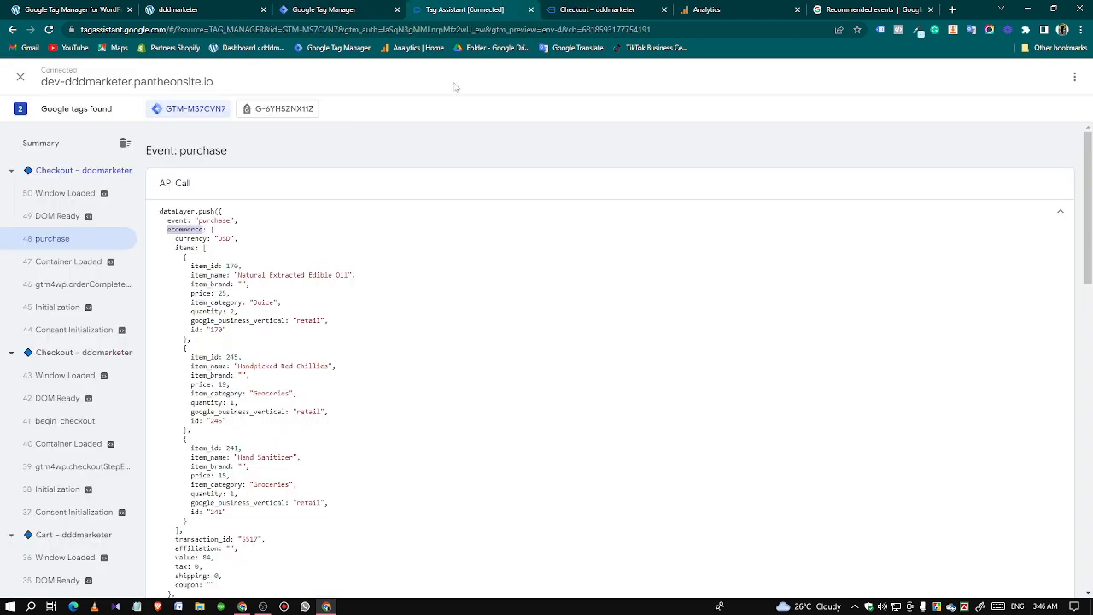
scroll(259, 375, "down", 5)
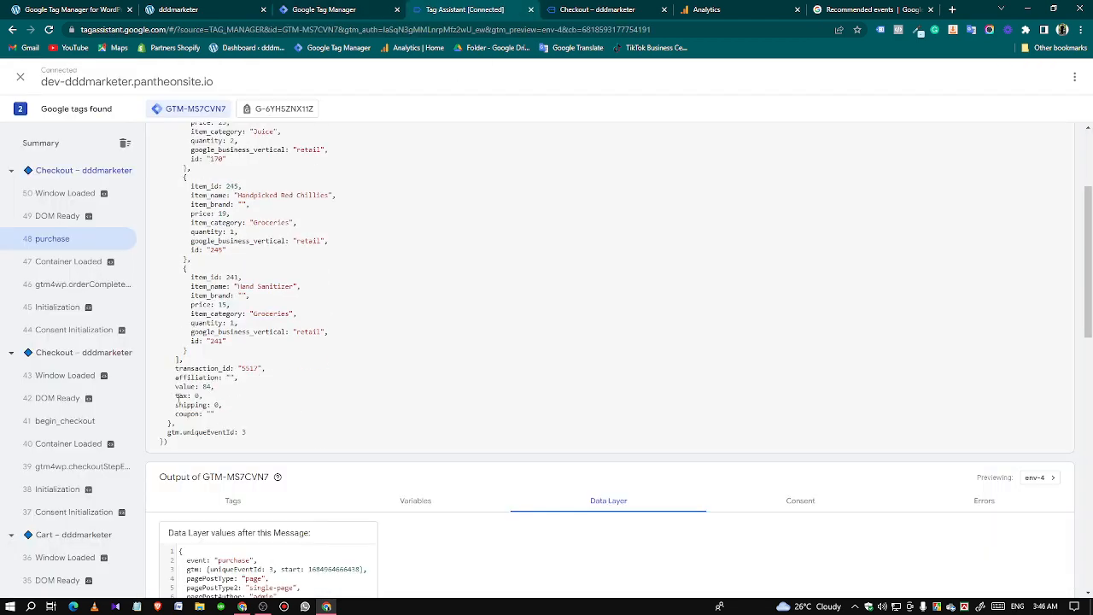
right_click(180, 395)
left_click(224, 408)
left_click(316, 12)
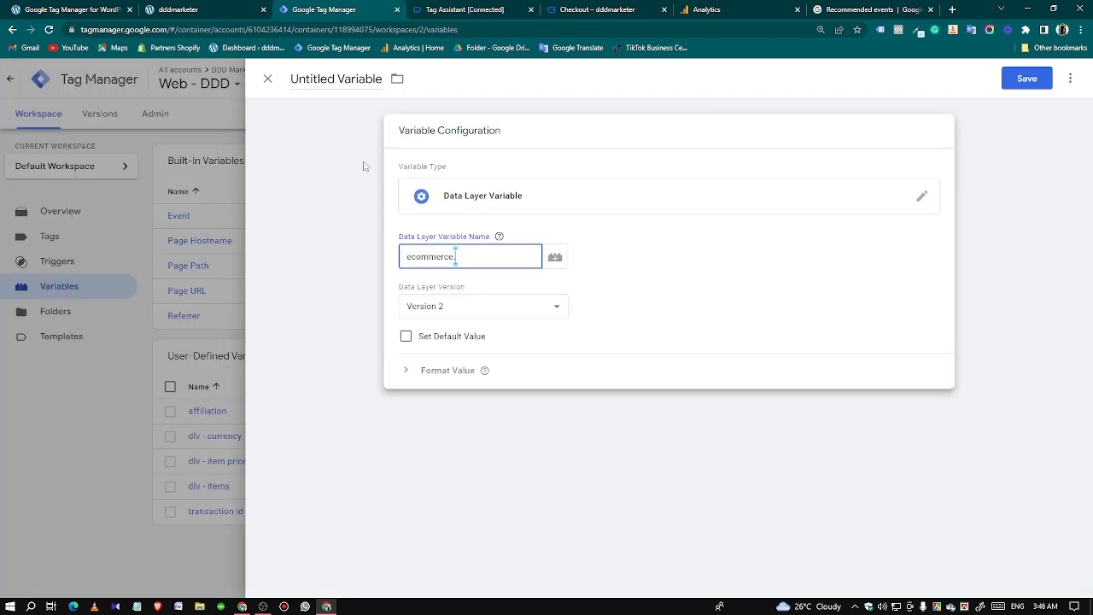
Name the variable "tax" and save it.
left_click(343, 81)
key("ctrl+v")
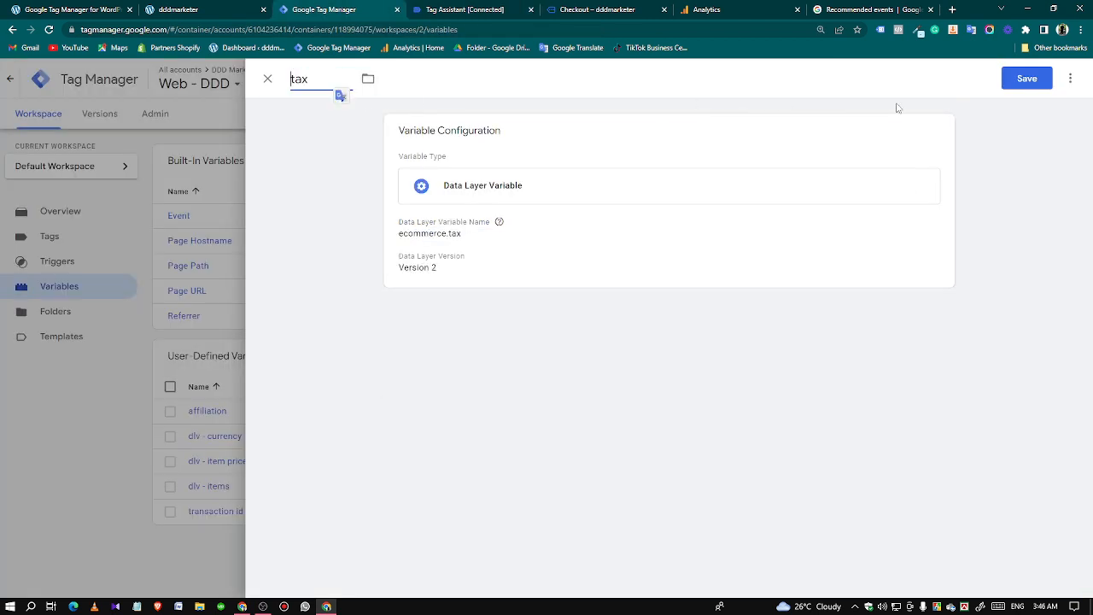
left_click(1007, 85)
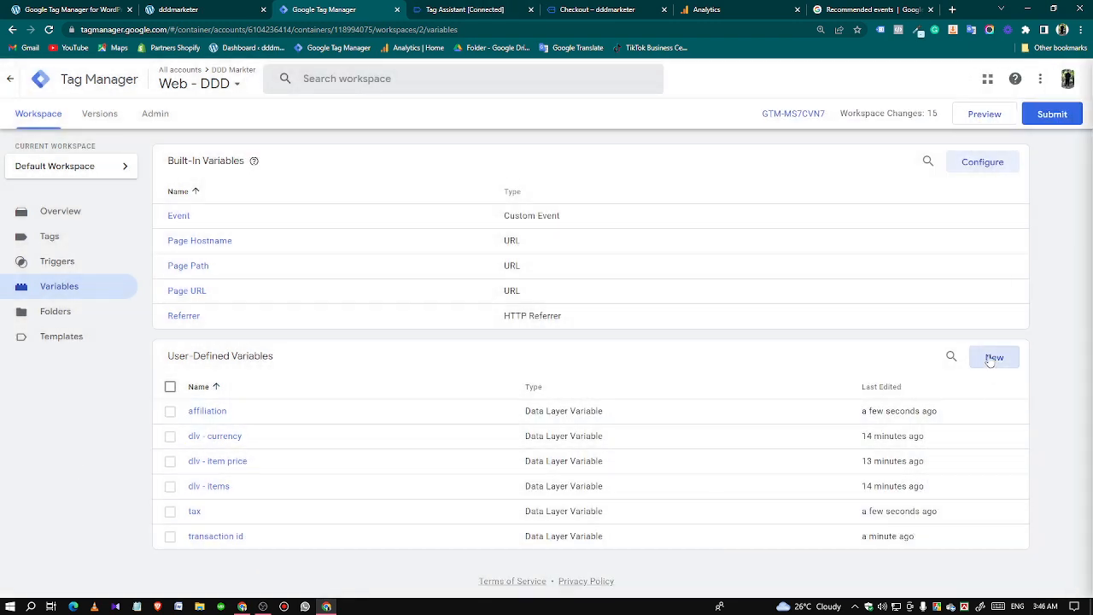
Create another user-defined variable of the type Data Layer Variable for the purchase event's coupon.
left_click(992, 358)
left_click(590, 211)
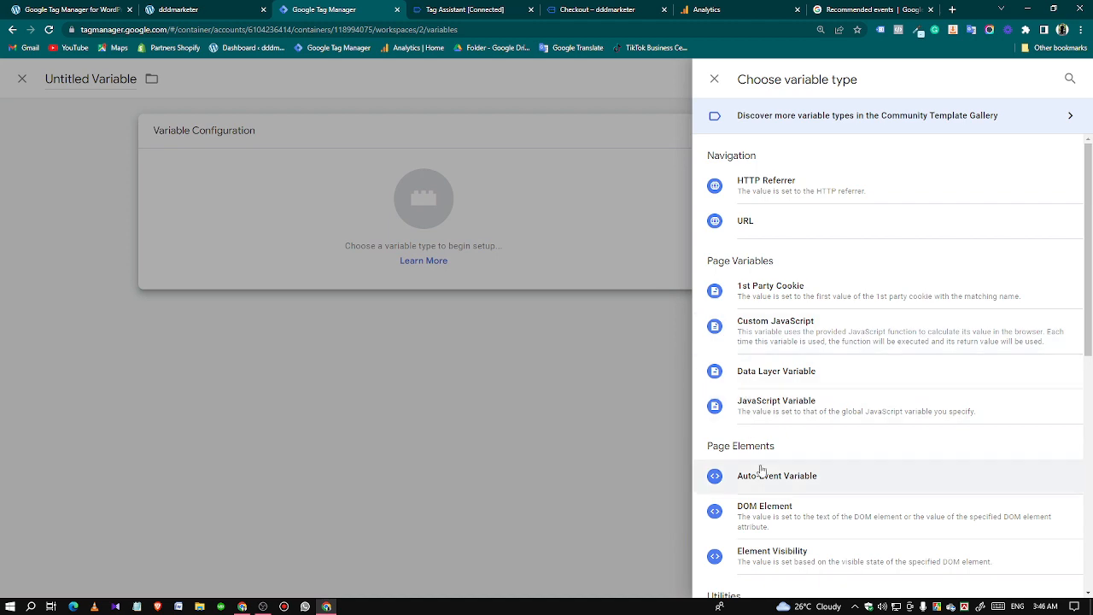
left_click(748, 372)
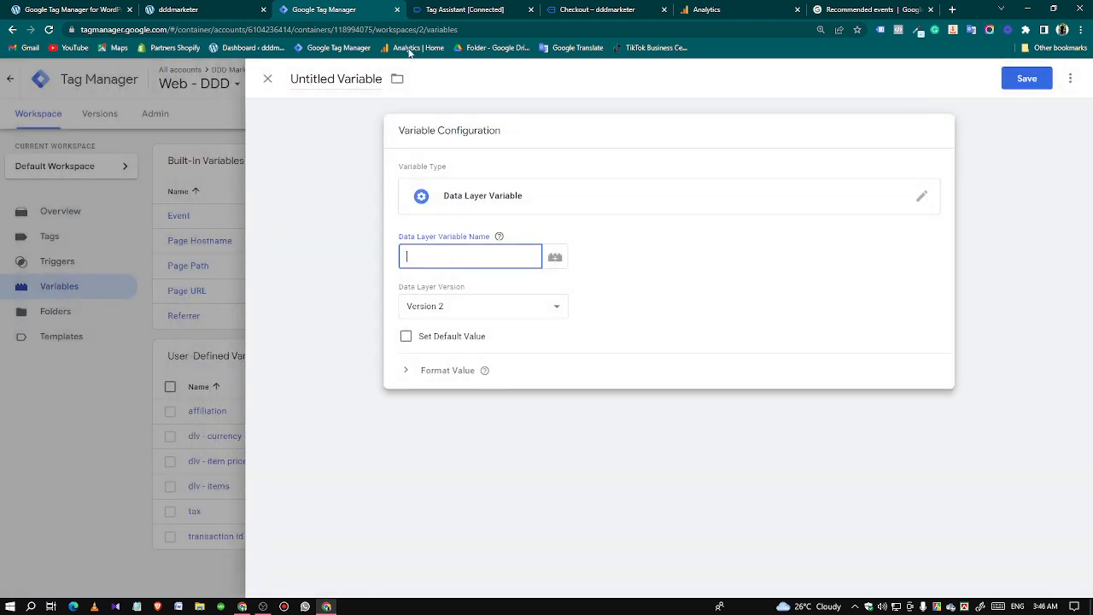
Copy the ecommerce key from the API call in Tag Assistant into the coupon variable's Data Layer Variable Name.
left_click(440, 10)
scroll(178, 248, "up", 5)
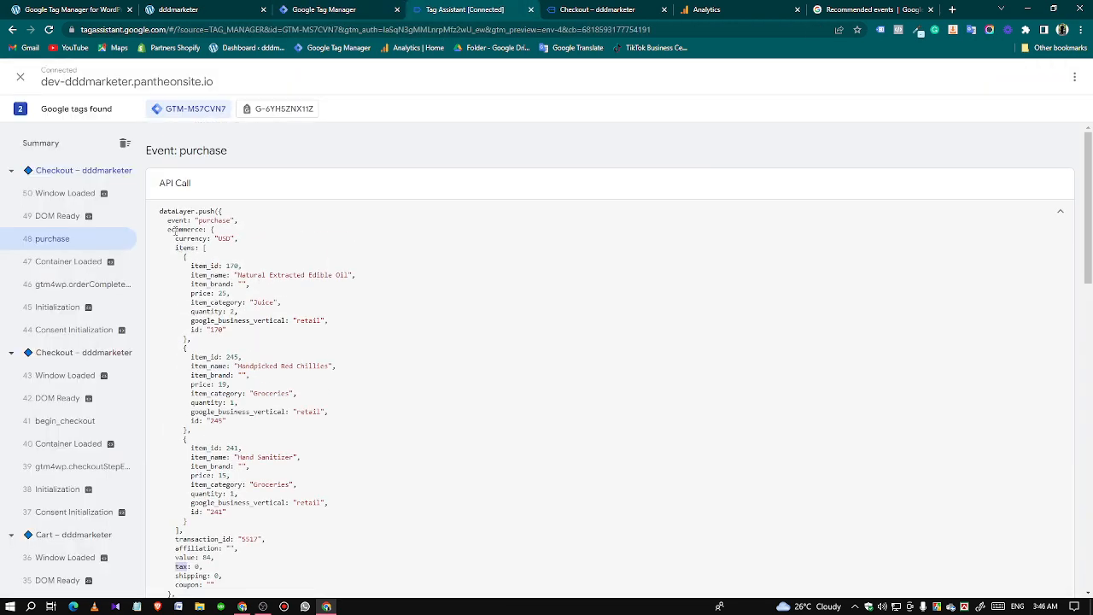
double_click(185, 229)
right_click(184, 229)
left_click(196, 239)
left_click(324, 9)
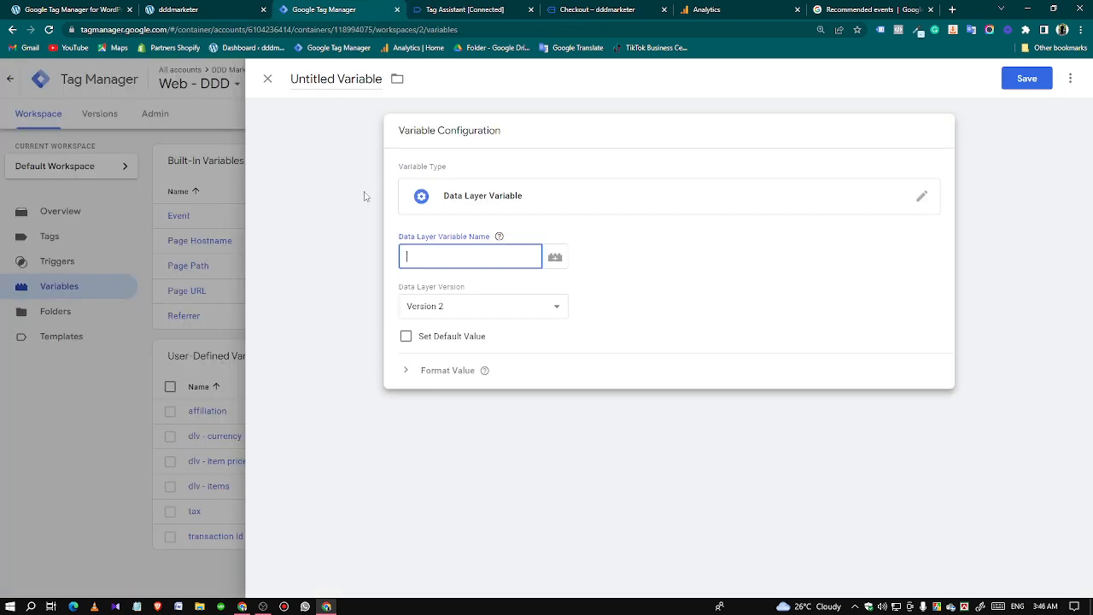
key("ctrl+v")
Copy the coupon key from the purchase event in Tag Assistant to complete the Data Layer Variable Name as ecommerce.coupon.
left_click(459, 9)
scroll(282, 430, "down", 6)
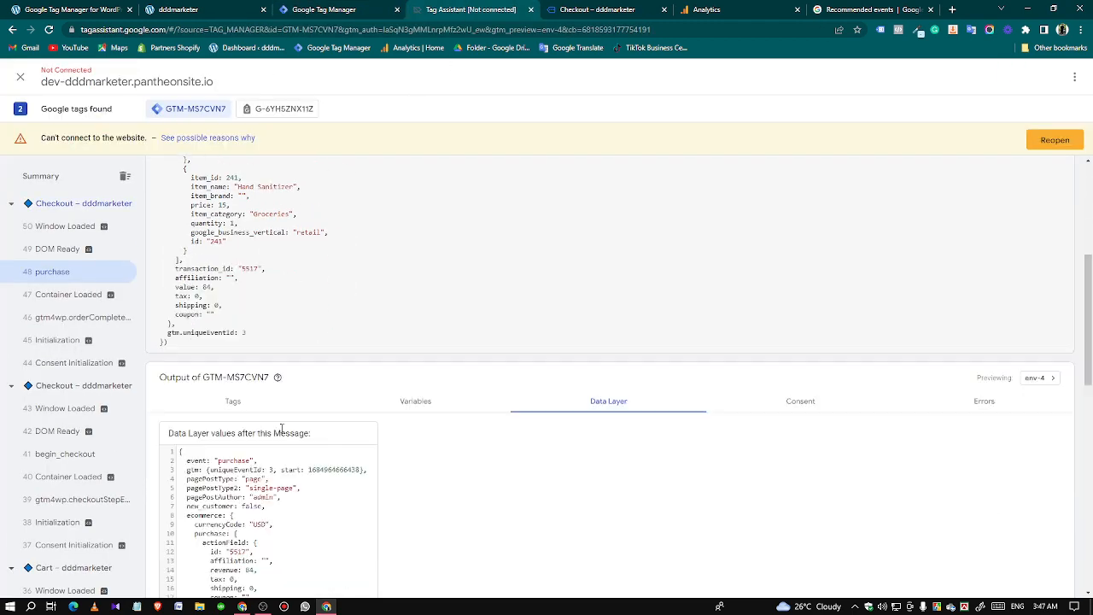
scroll(281, 429, "down", 1)
double_click(187, 276)
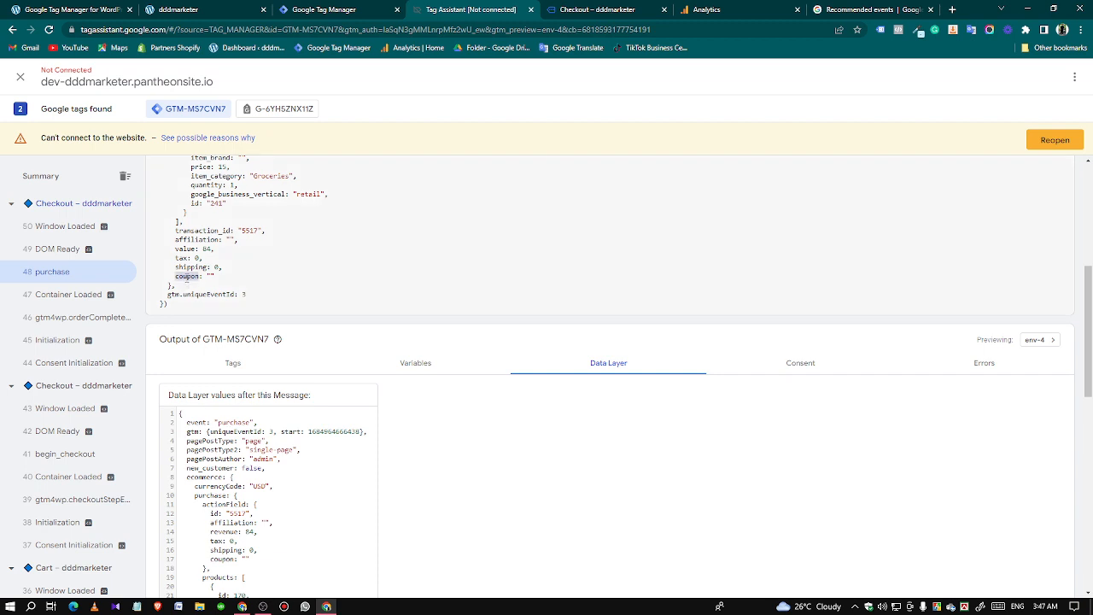
right_click(187, 278)
left_click(207, 288)
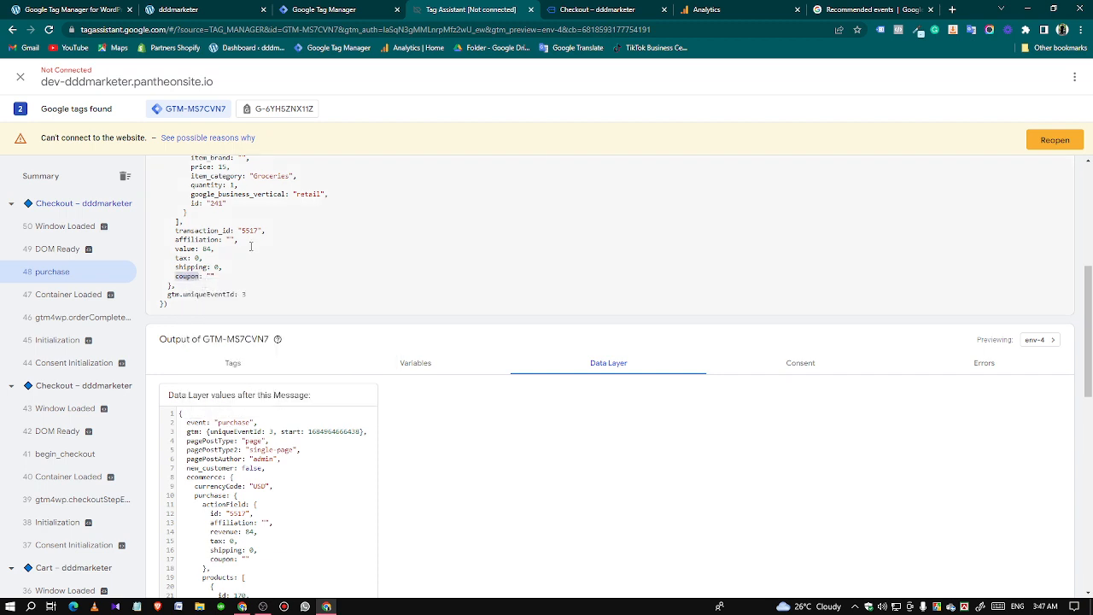
left_click(336, 8)
key("ctrl+v")
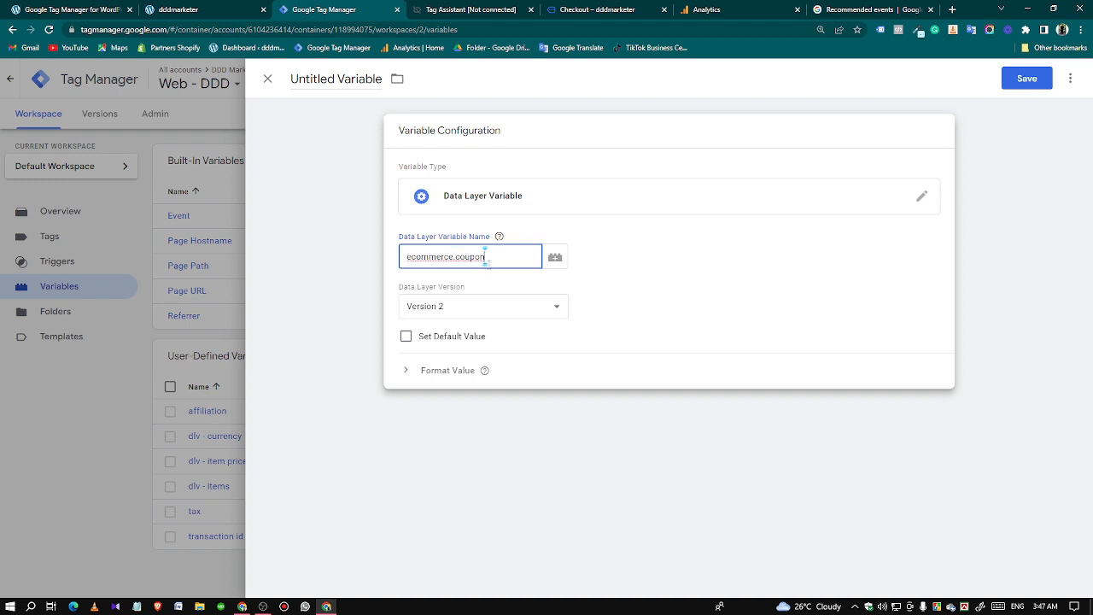
Name the variable "coupon" and save it.
double_click(343, 95)
key("ctrl+a")
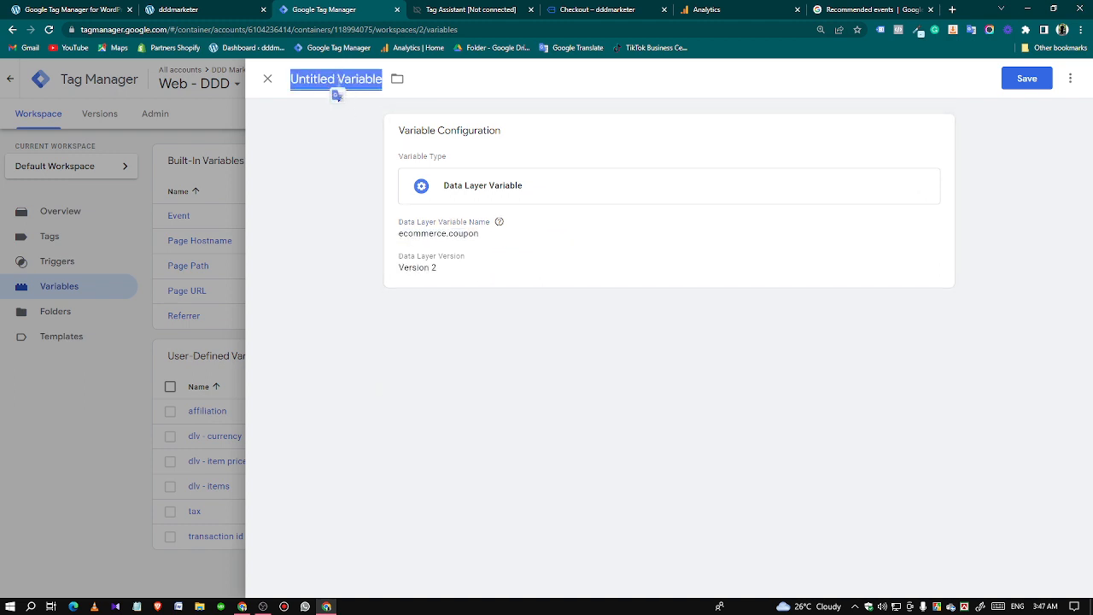
key("ctrl+v")
left_click(1008, 82)
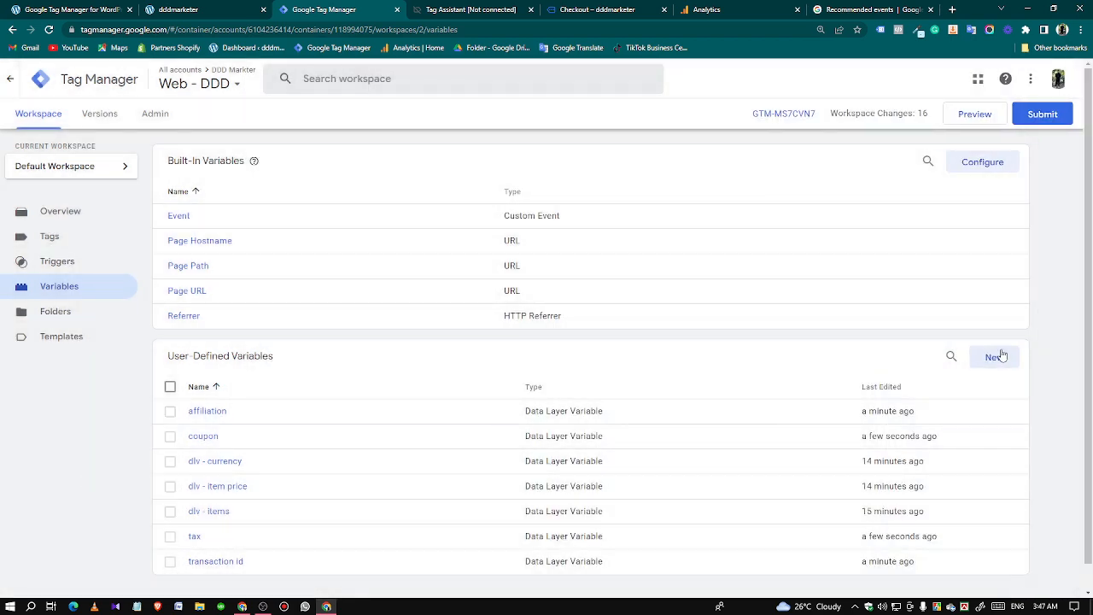
Create another user-defined variable of the type Data Layer Variable for the purchase event's shipping.
left_click(996, 356)
left_click(788, 205)
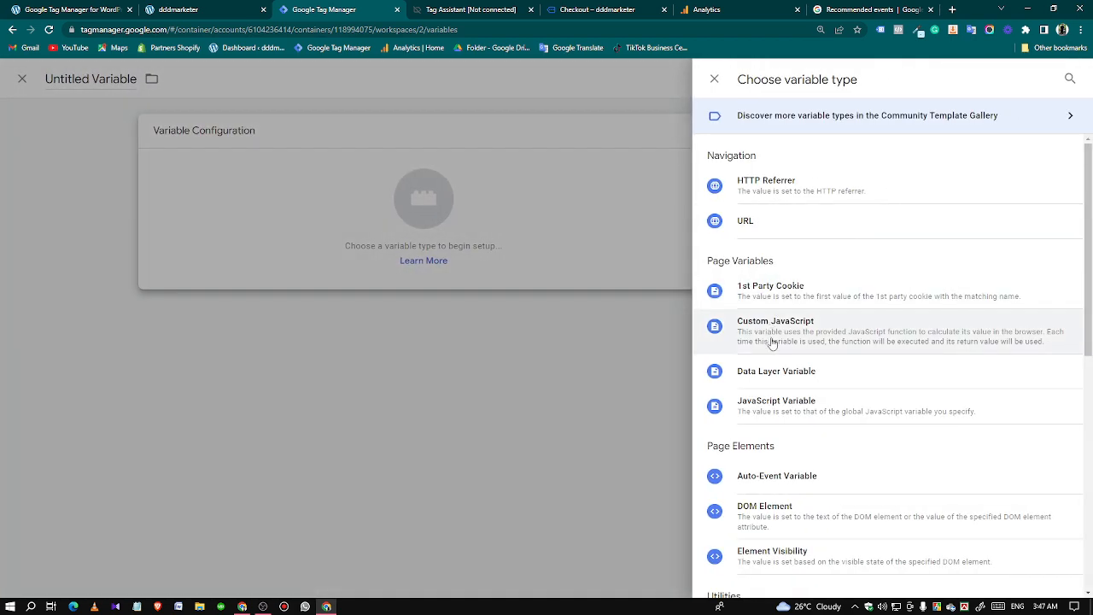
left_click(775, 373)
Copy the ecommerce key from the purchase API call in Tag Assistant into the new variable's Data Layer Variable Name.
left_click(451, 9)
scroll(178, 258, "up", 2)
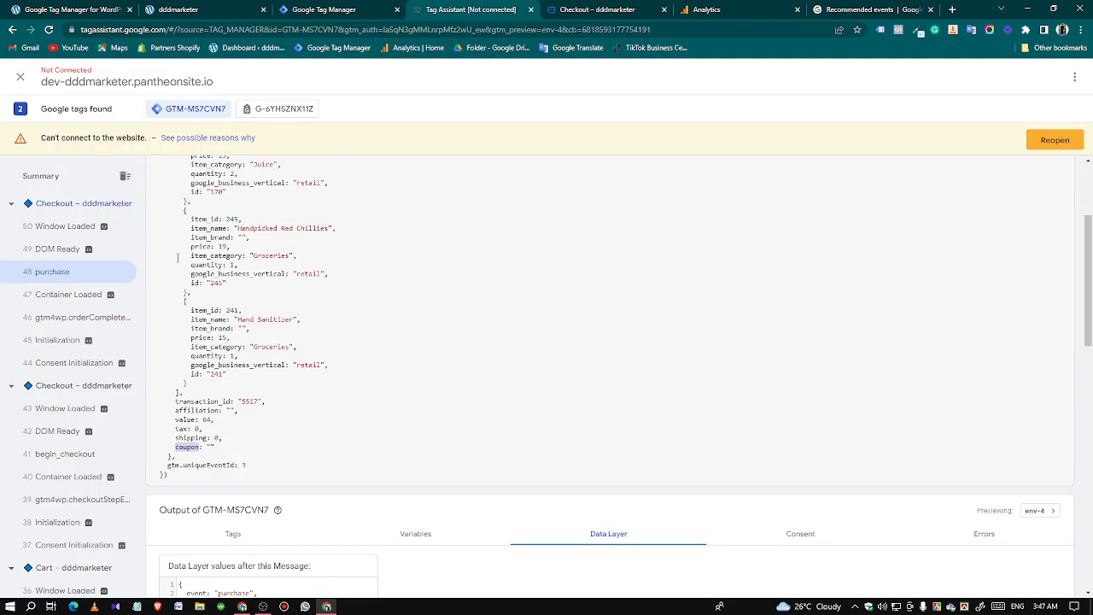
scroll(177, 257, "up", 2)
double_click(187, 262)
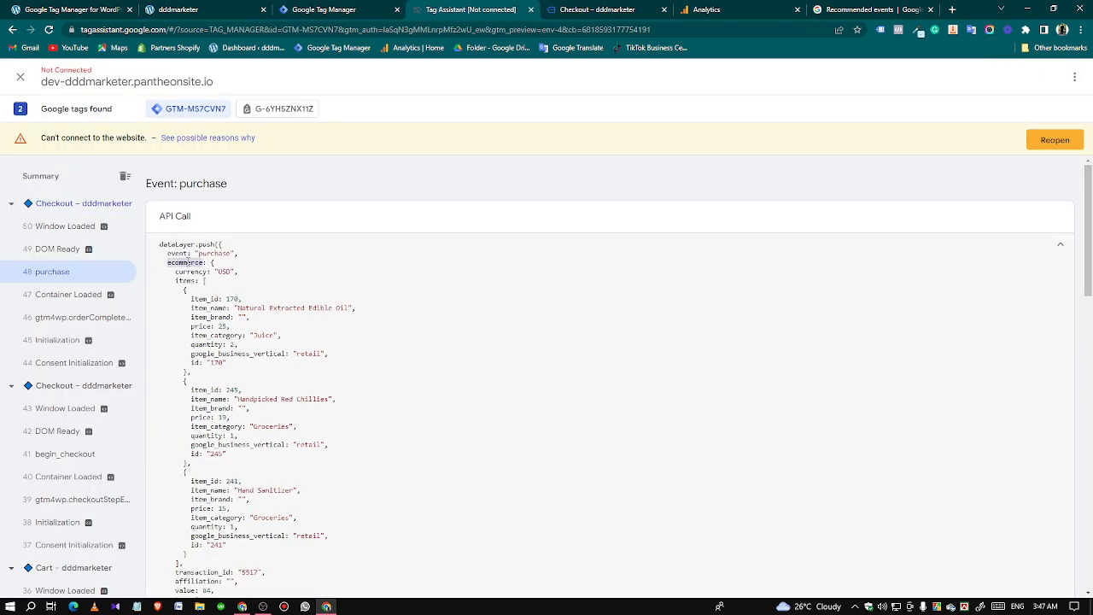
right_click(187, 262)
left_click(210, 268)
left_click(369, 12)
left_click(443, 248)
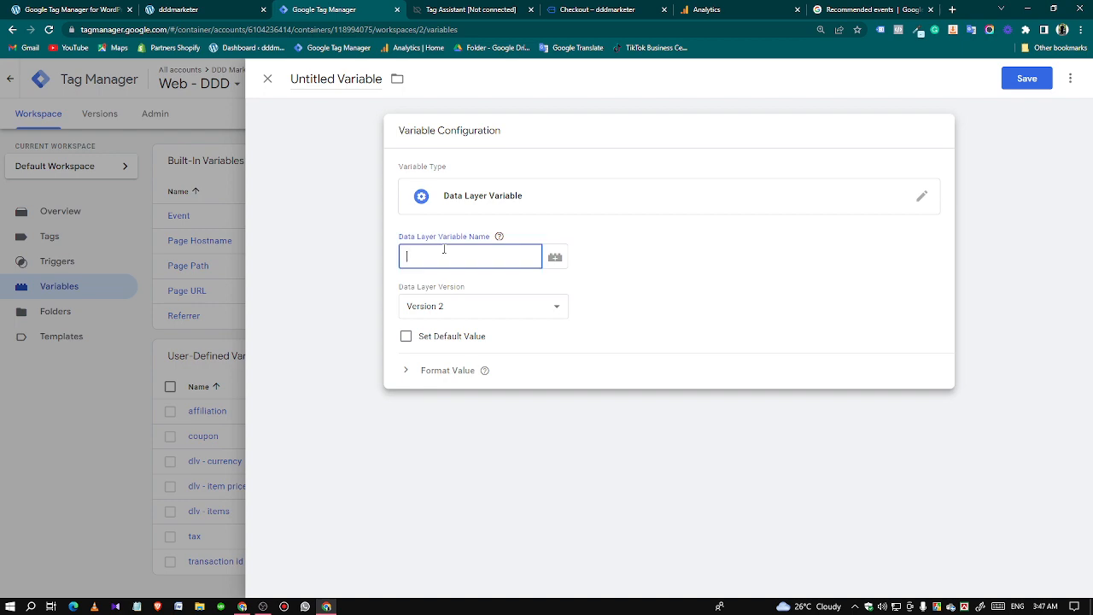
key("ctrl+v")
Copy the shipping key from the purchase event in Tag Assistant to complete the Data Layer Variable Name as ecommerce.shipping.
left_click(445, 6)
scroll(177, 285, "down", 5)
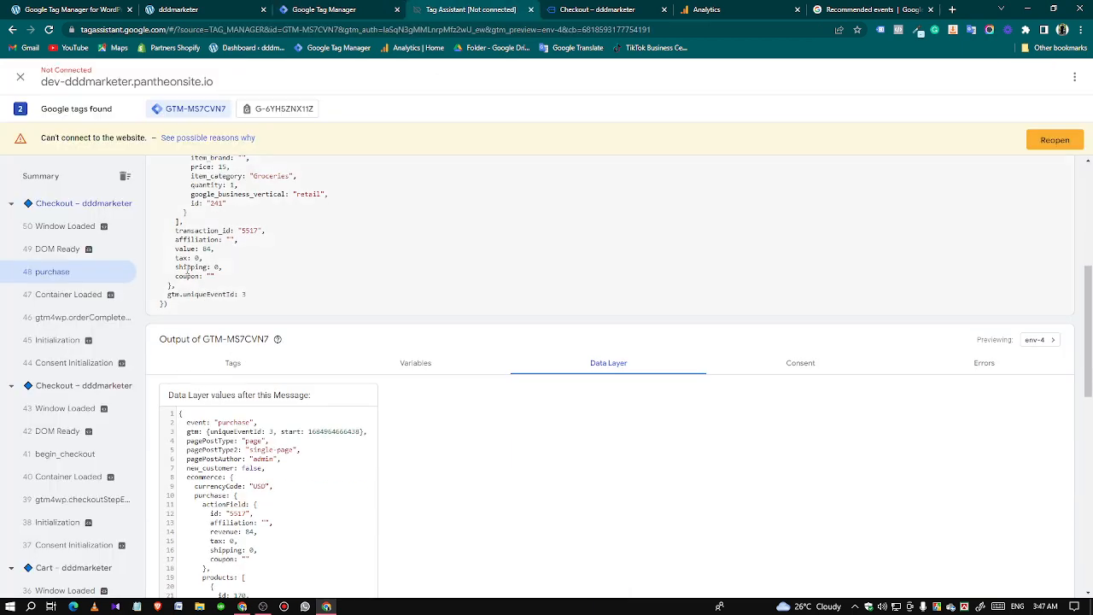
double_click(190, 267)
right_click(190, 267)
left_click(209, 276)
left_click(329, 10)
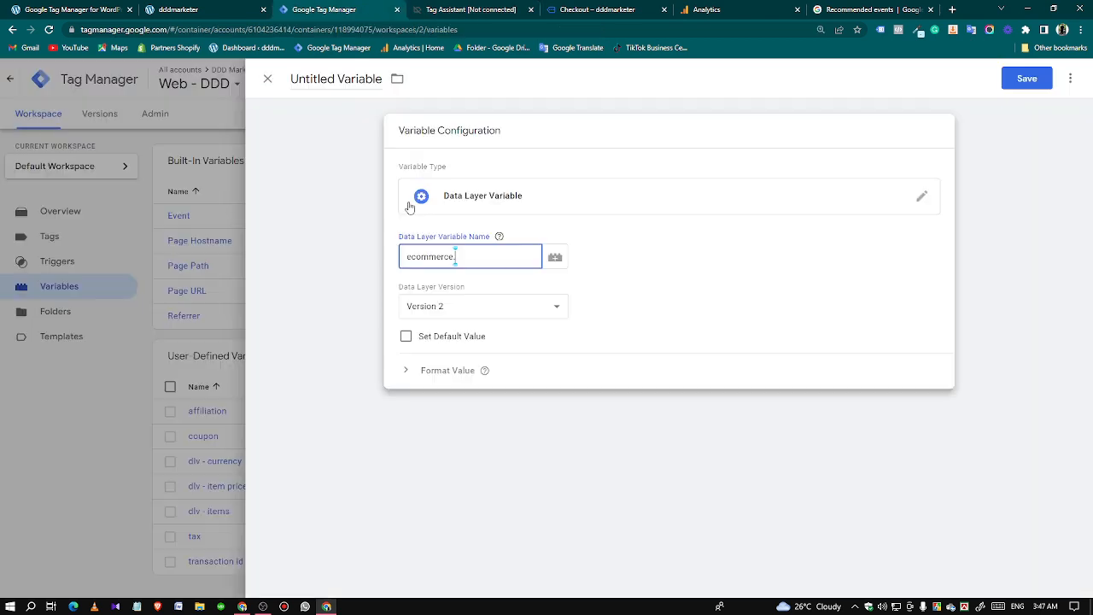
type(".")
key("ctrl+v")
Name the variable "shipping" and save it.
left_click(341, 85)
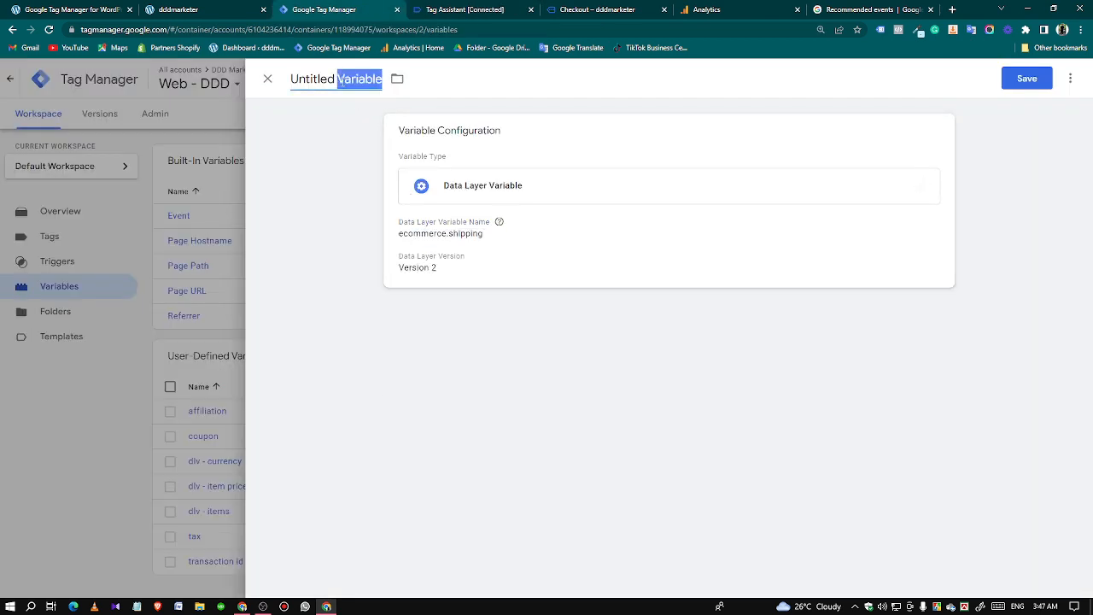
key("ctrl+v")
left_click(1024, 78)
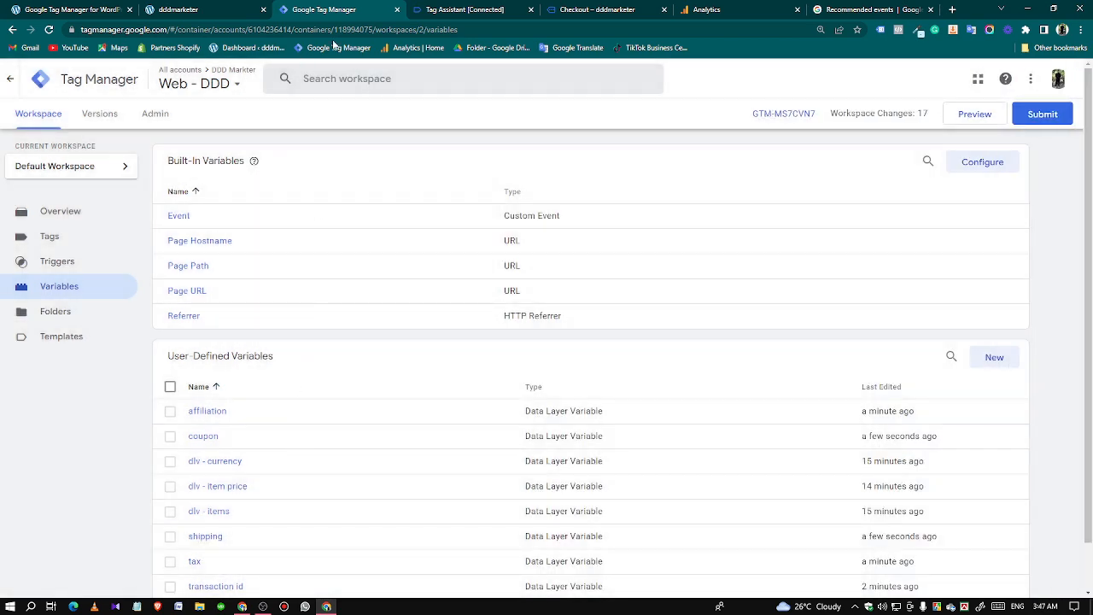
Copy the event name "purchase" from the API call in Tag Assistant and open the triggers list in Tag Manager.
left_click(446, 10)
scroll(273, 342, "up", 5)
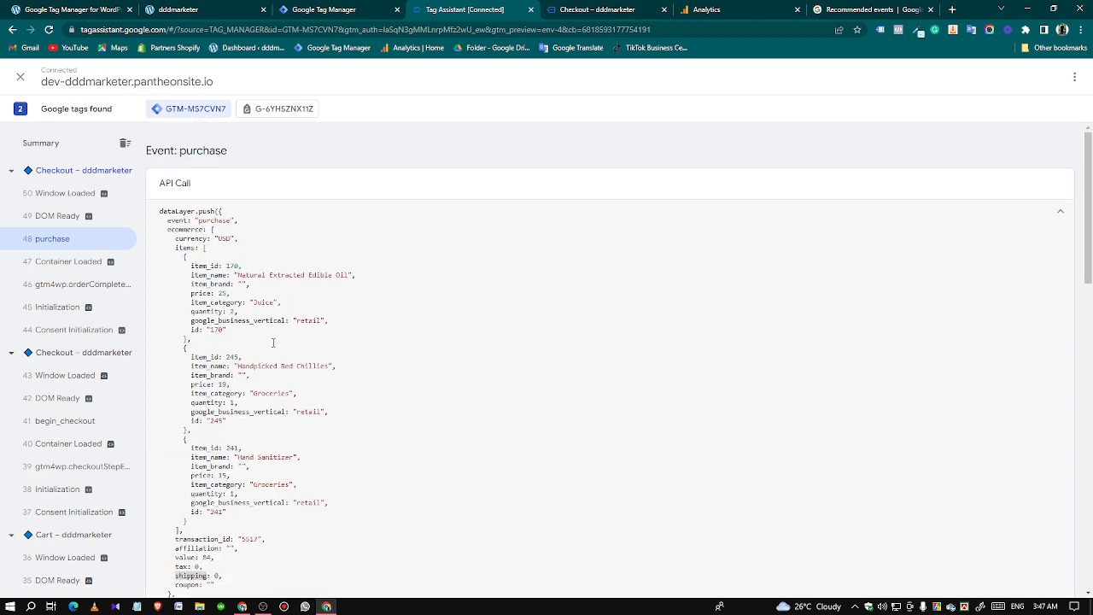
double_click(216, 221)
right_click(215, 222)
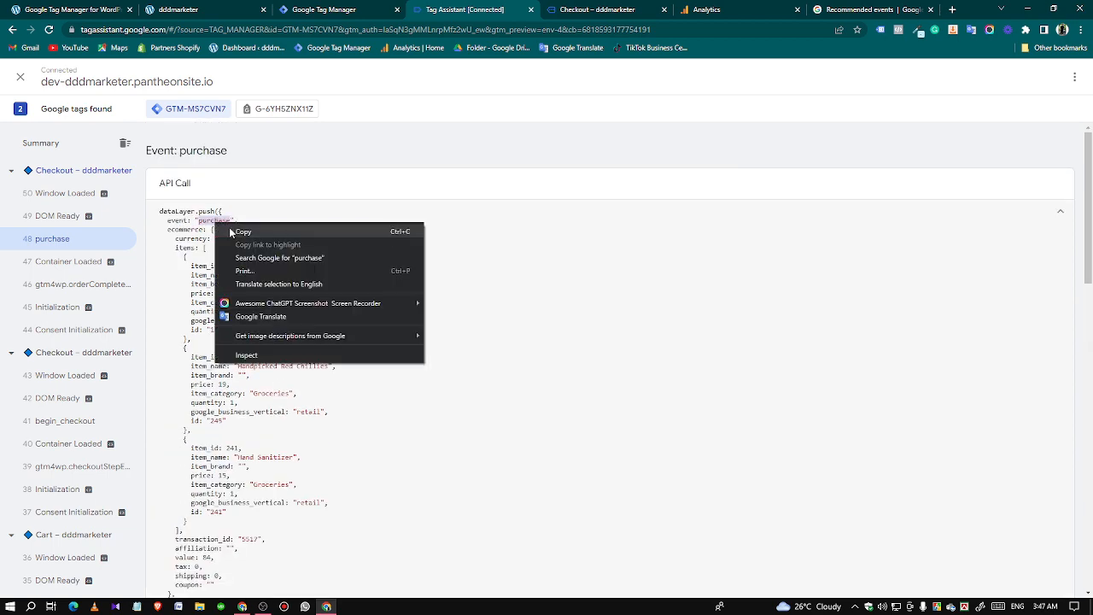
left_click(233, 231)
left_click(316, 10)
left_click(111, 267)
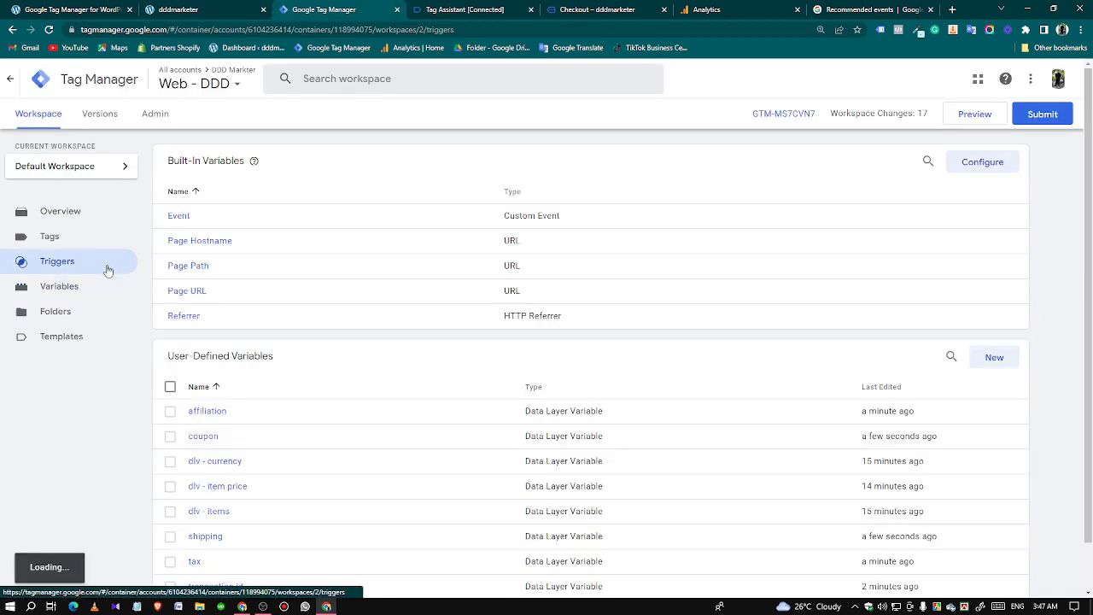
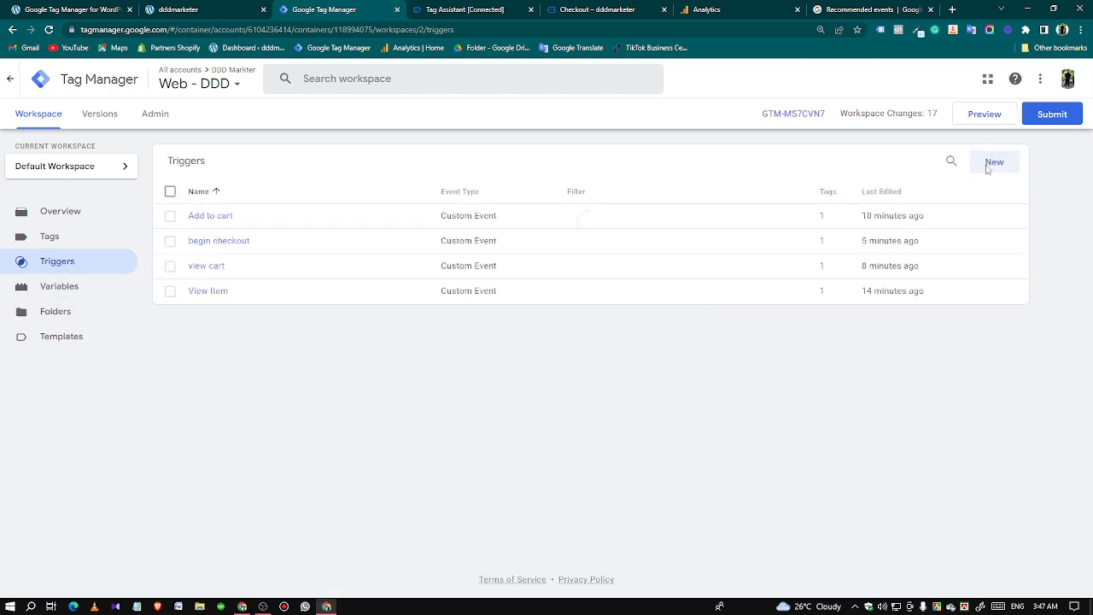
Create a new Custom Event trigger with the event name "purchase", firing on all custom events.
left_click(992, 162)
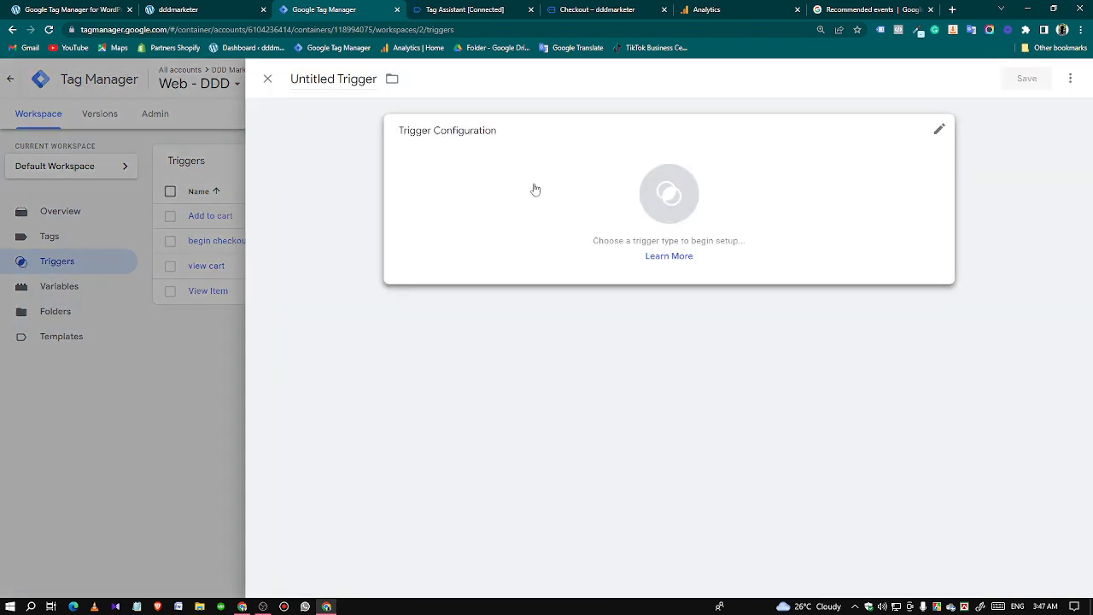
left_click(534, 188)
scroll(775, 476, "down", 2)
left_click(775, 477)
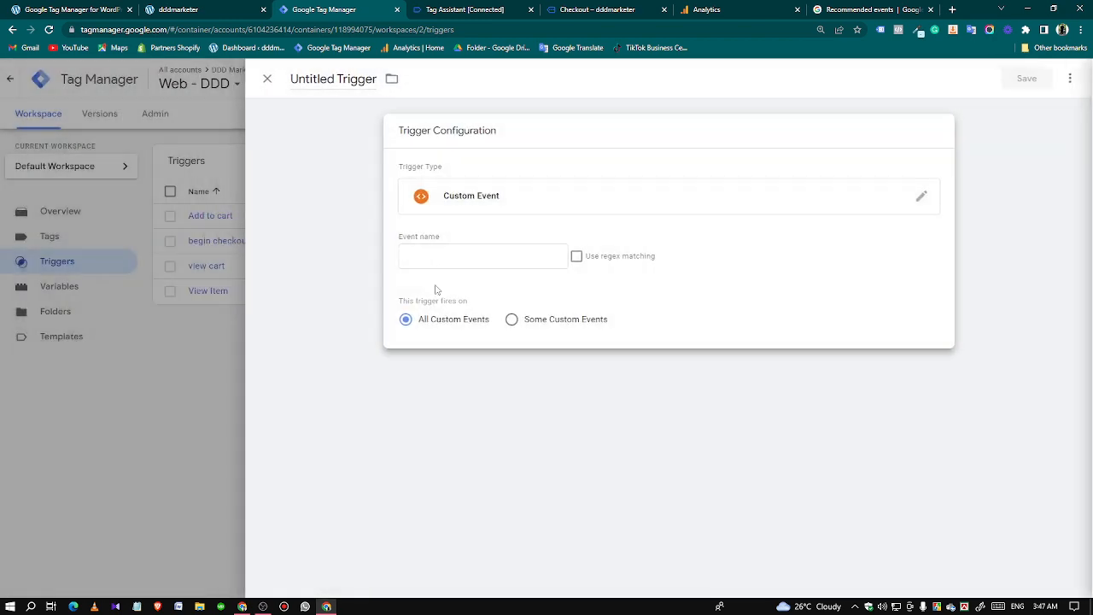
left_click(427, 257)
type("purchase")
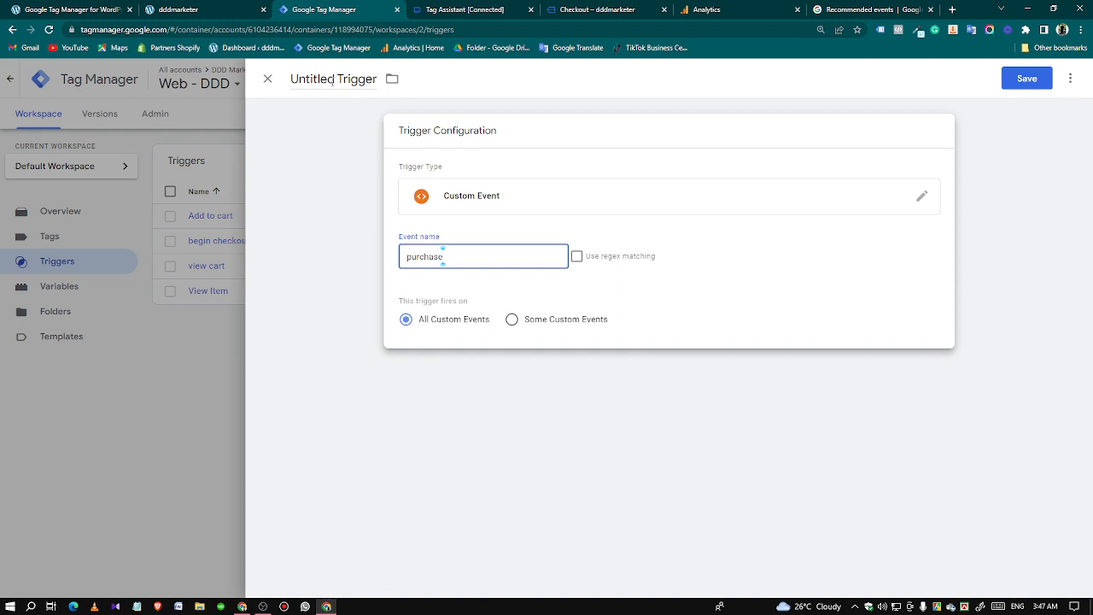
Name the trigger "purchase" and save it.
left_click(333, 80)
type("purchase")
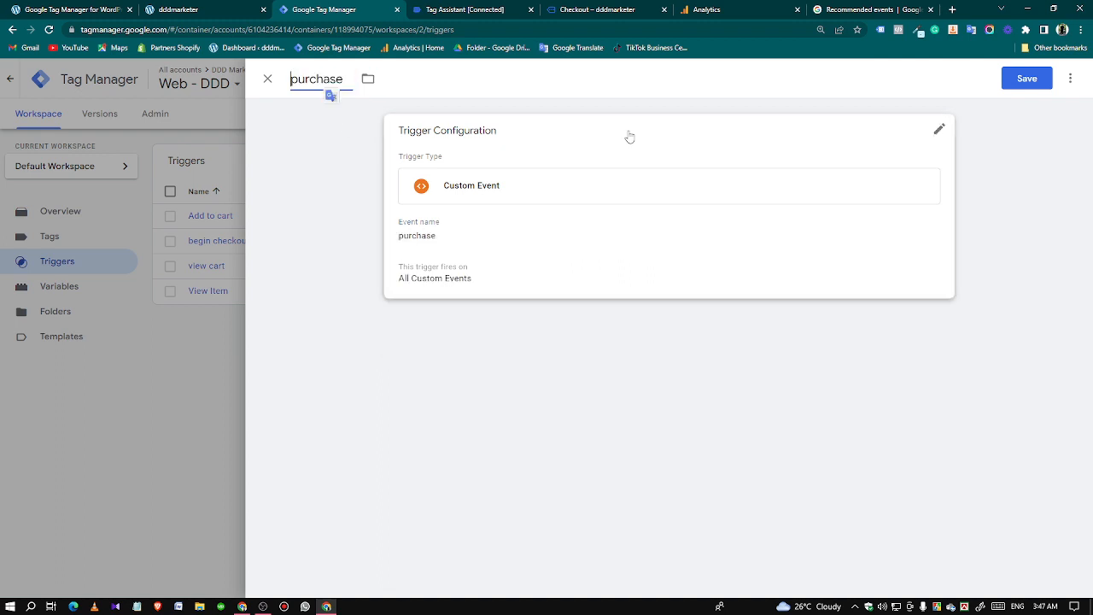
left_click(1022, 79)
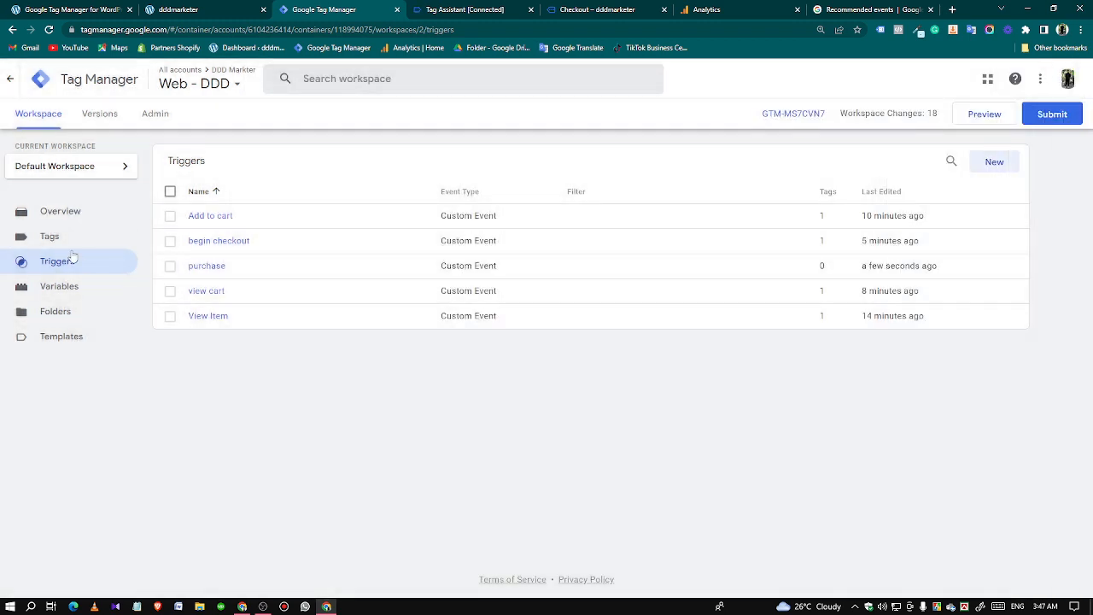
Open the GA4 - Begin Checkout - Tag from the tags list and make a copy of it.
left_click(68, 237)
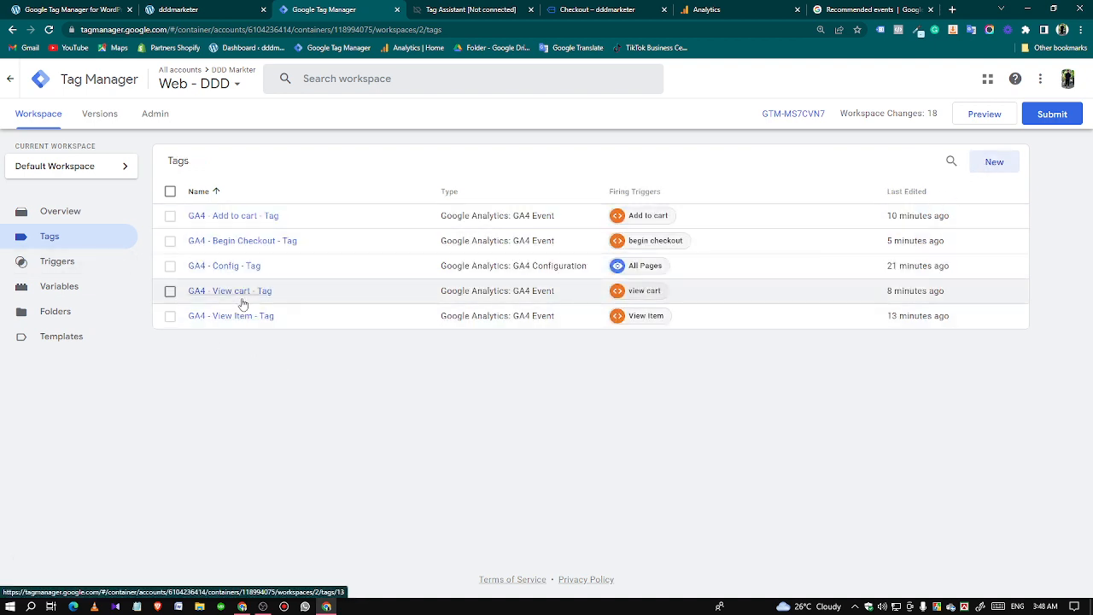
left_click(247, 241)
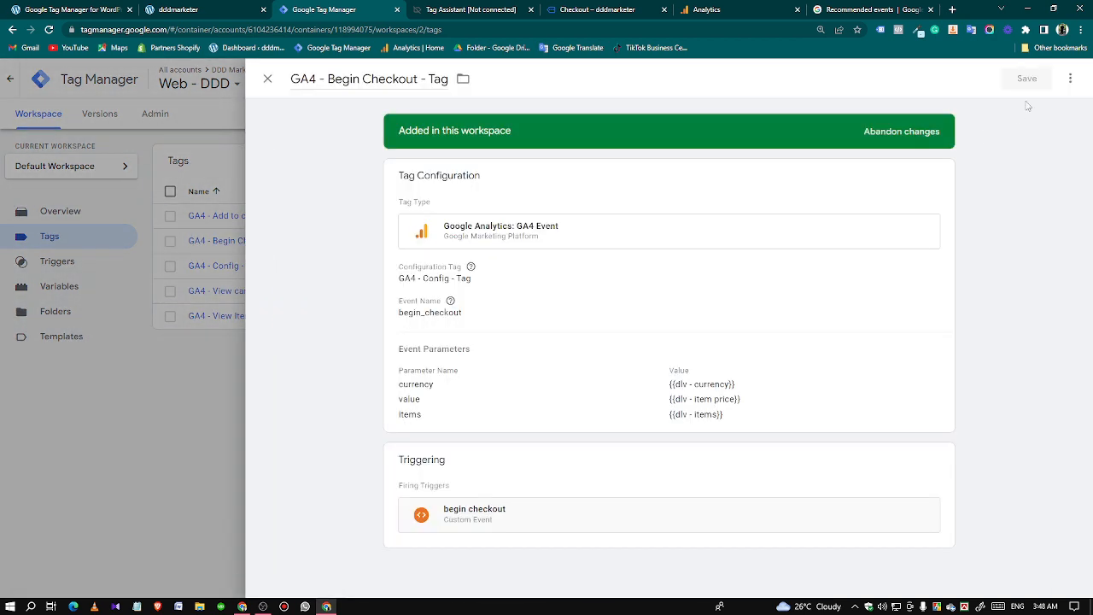
left_click(1070, 79)
left_click(1042, 109)
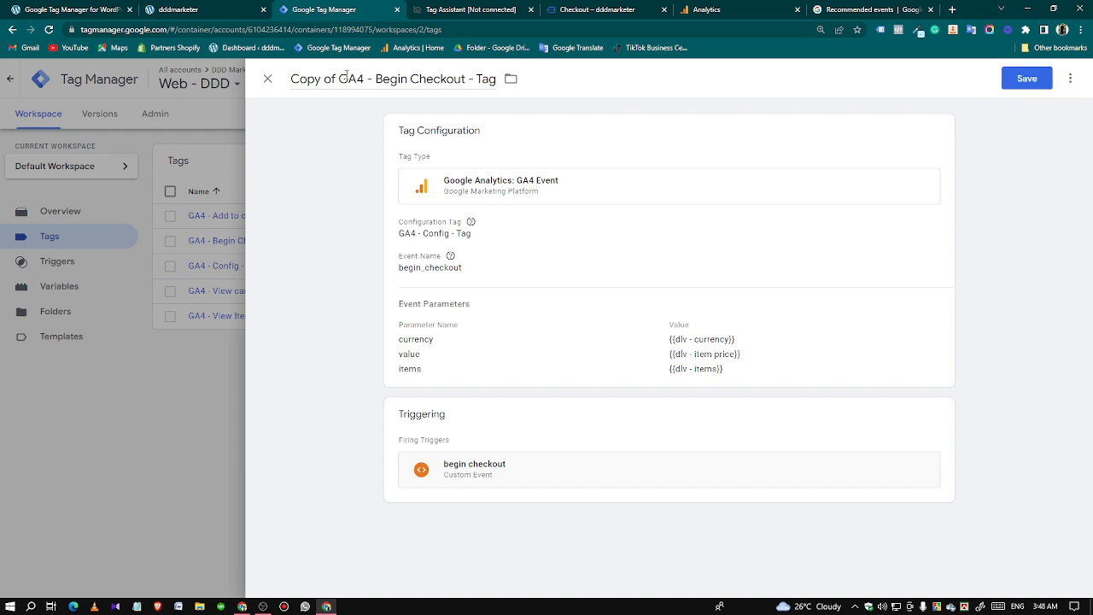
Rename the copied tag "GA4 - Purchase - Tag".
left_click_drag(338, 81, 290, 81)
key("BackSpace")
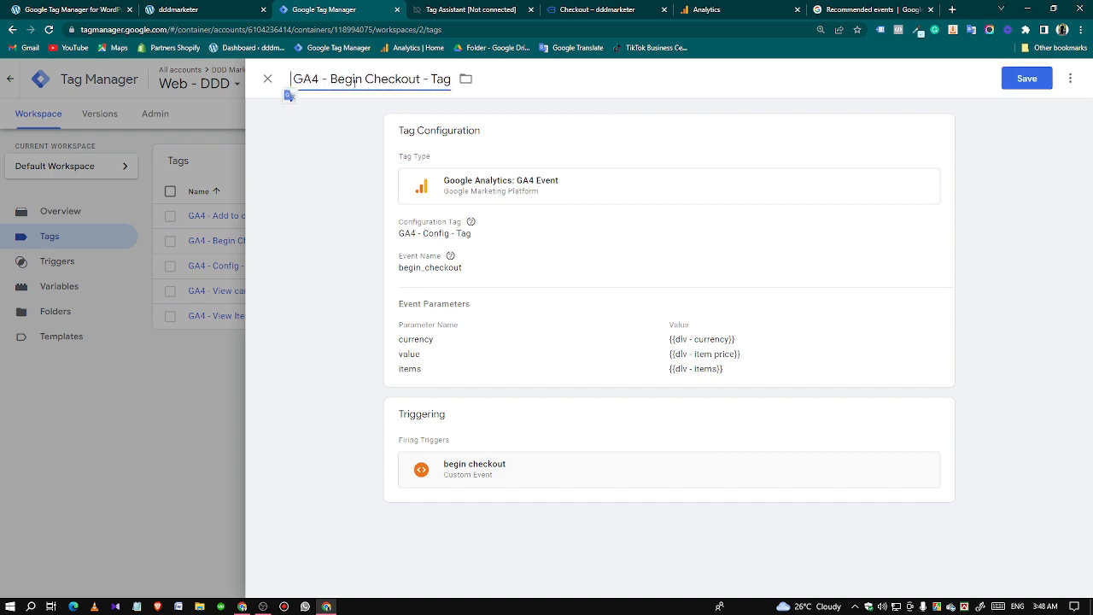
left_click_drag(332, 79, 422, 79)
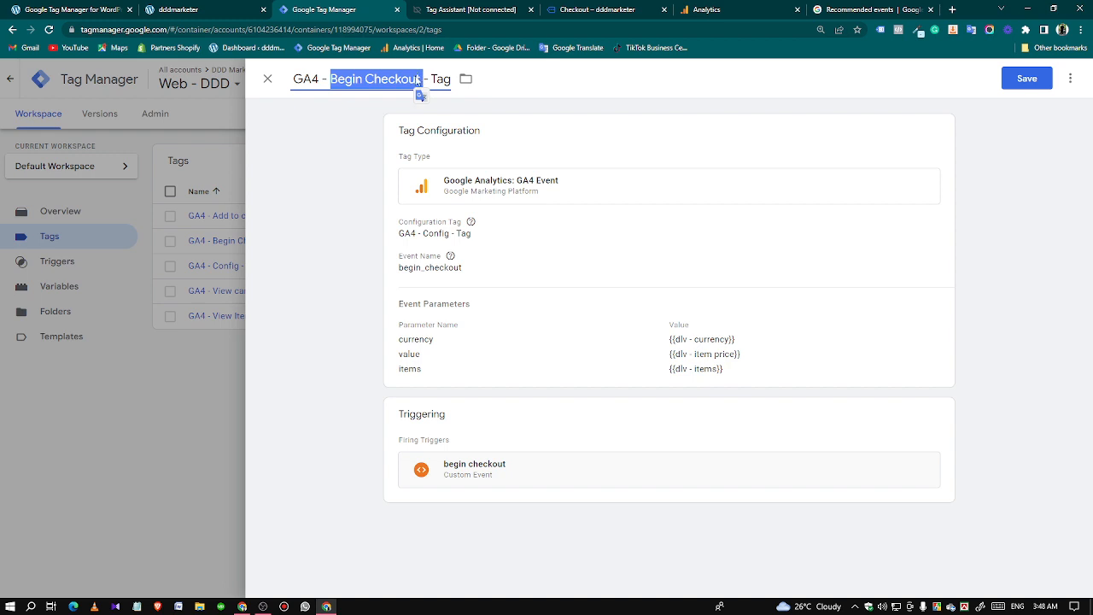
type("Purchase")
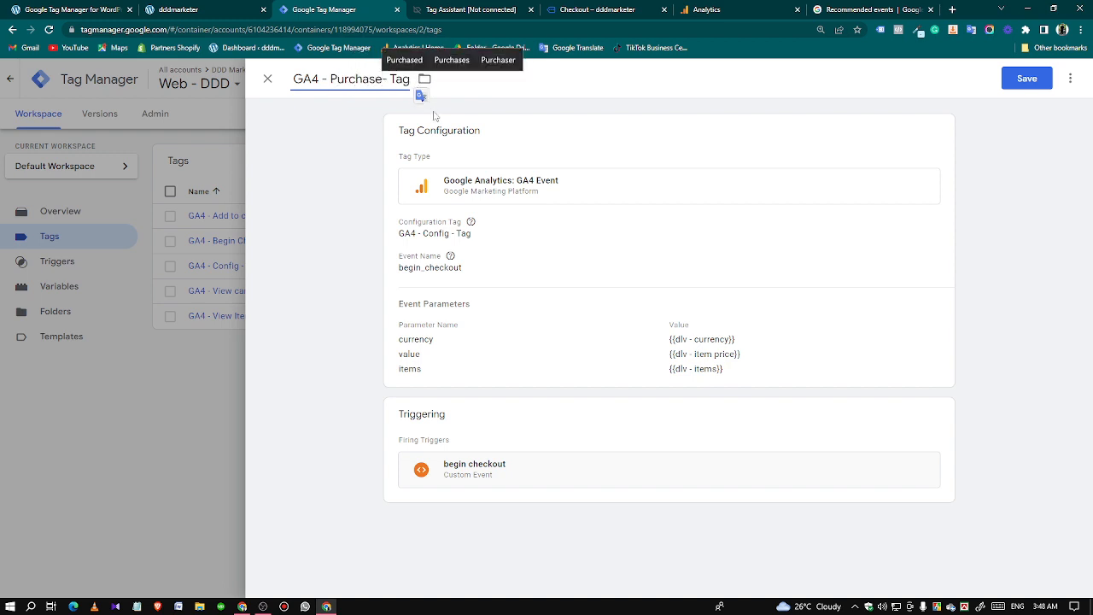
Replace the tag's Event Name with "purchase", copied from the purchase heading in the GA4 recommended events reference.
left_click(631, 299)
left_click_drag(481, 307, 395, 316)
key("BackSpace")
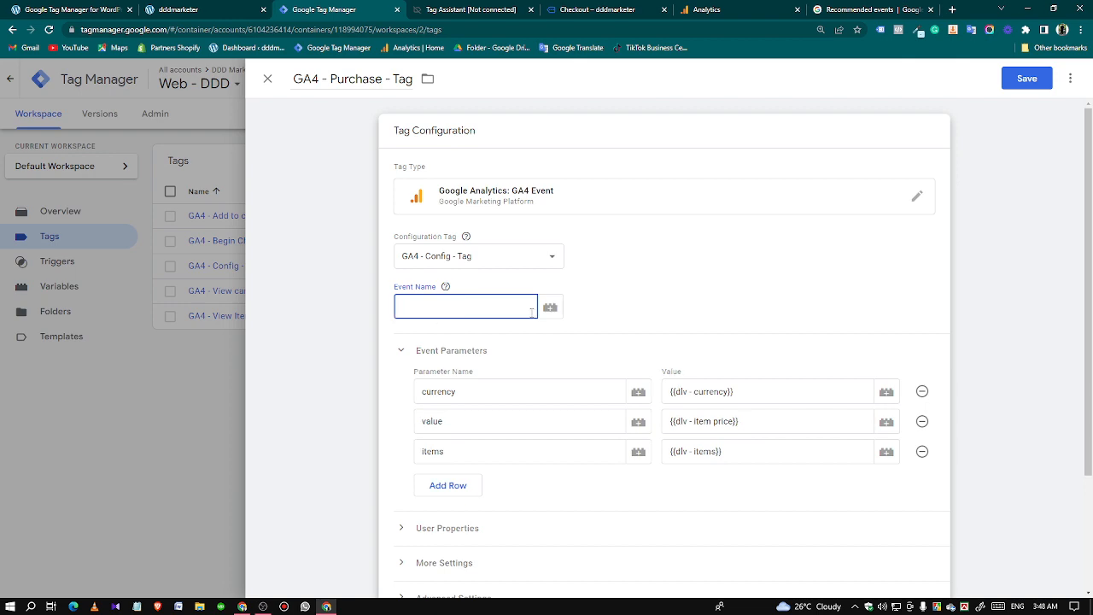
left_click(871, 9)
scroll(320, 294, "up", 3)
double_click(322, 294)
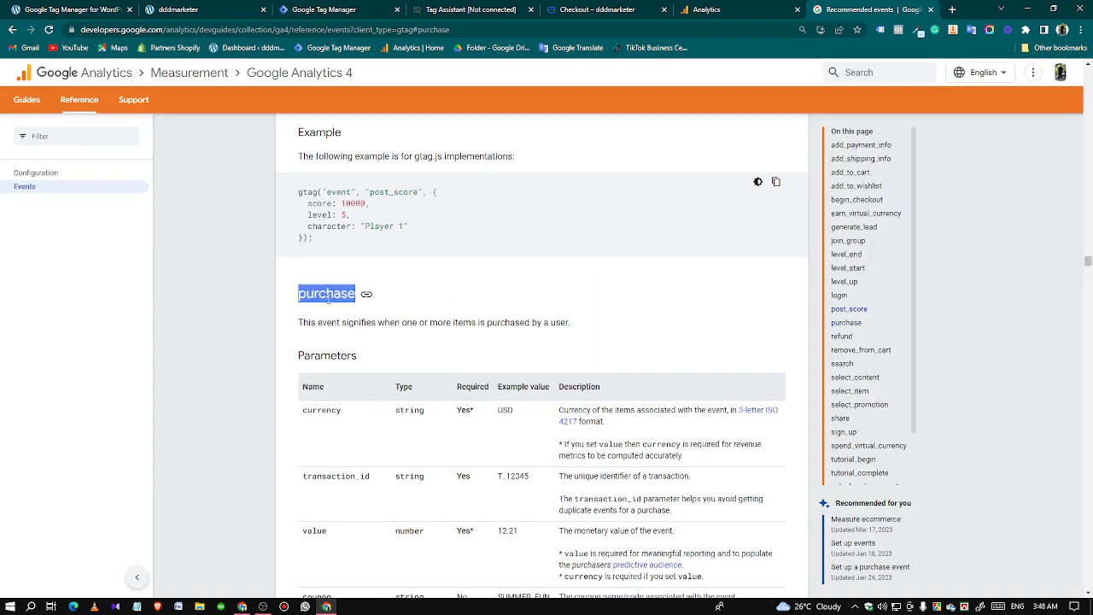
right_click(325, 295)
left_click(352, 308)
left_click(359, 9)
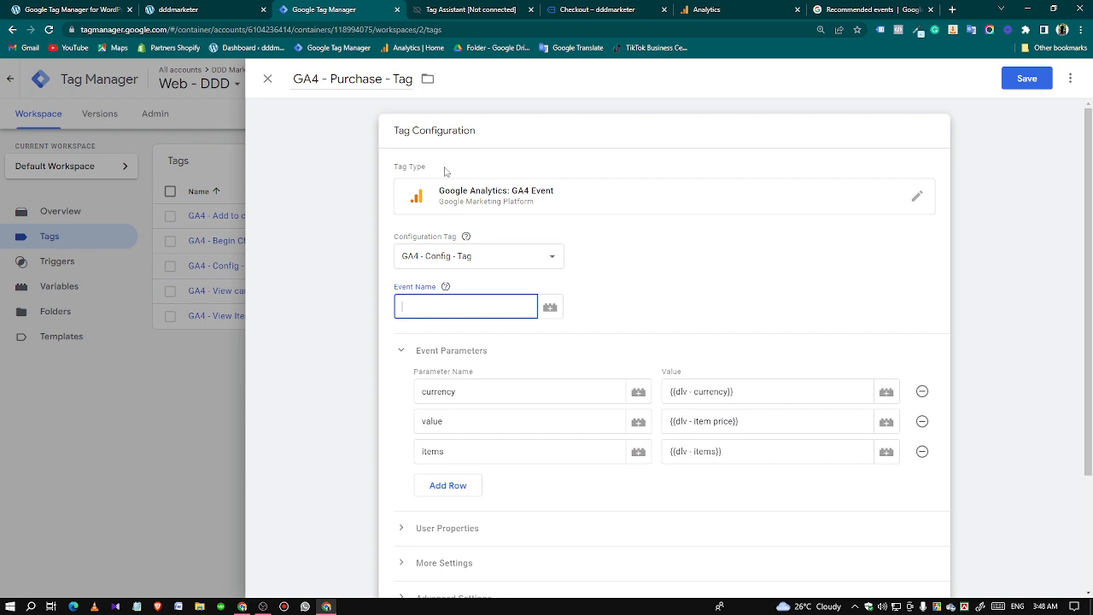
left_click(470, 309)
key("ctrl+v")
Add four empty rows to the purchase tag's Event Parameters.
scroll(554, 345, "down", 1)
scroll(554, 345, "down", 1)
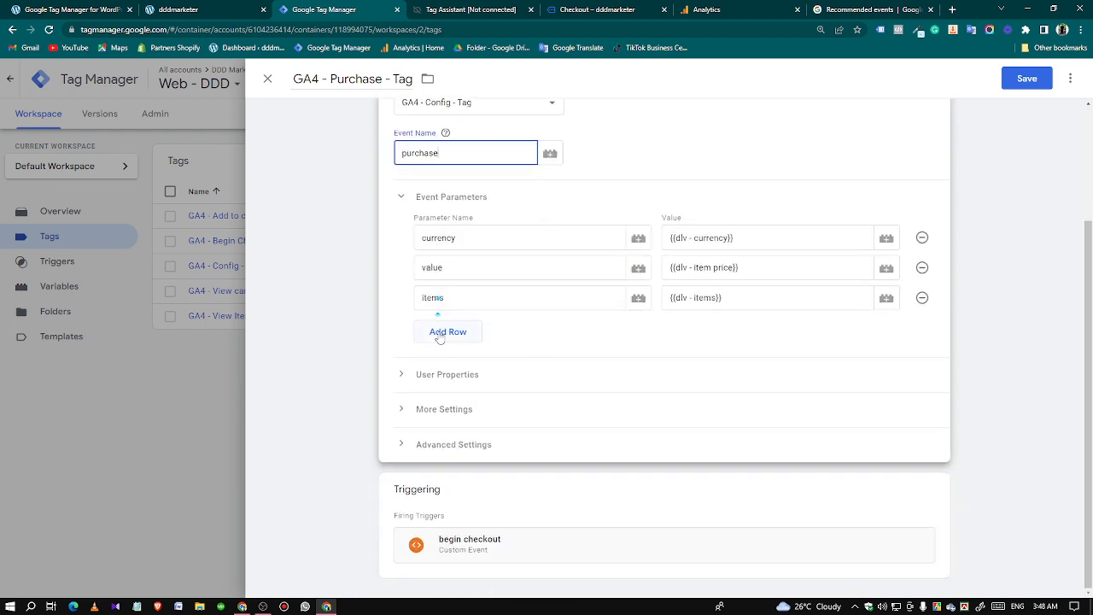
left_click(448, 332)
left_click(447, 362)
left_click(448, 393)
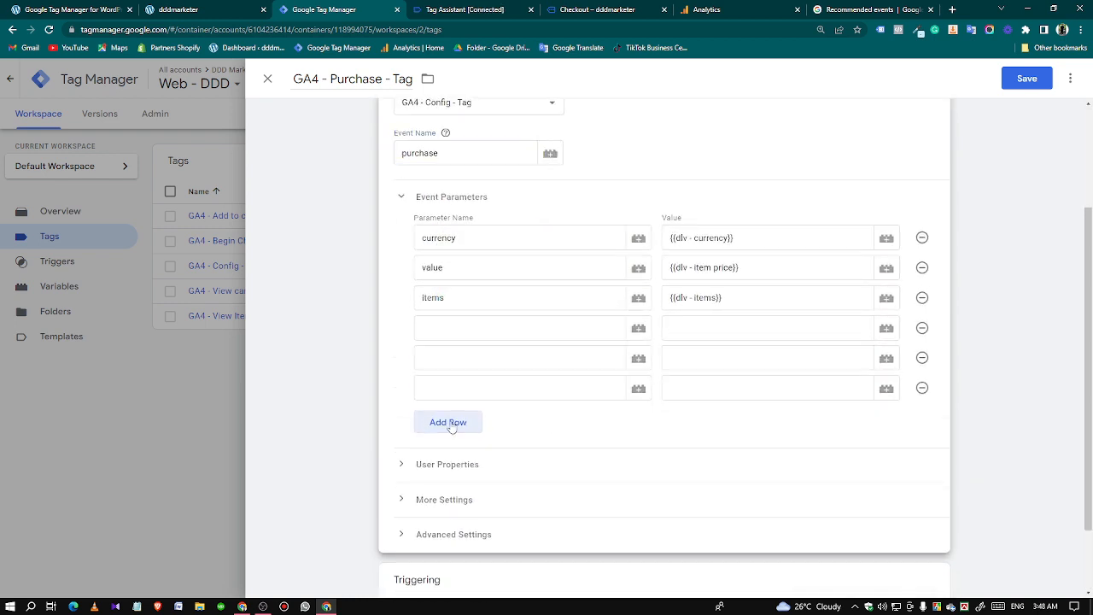
left_click(450, 420)
Copy transaction_id from the GA4 purchase parameters reference into the first empty Parameter Name.
left_click(435, 320)
left_click(863, 8)
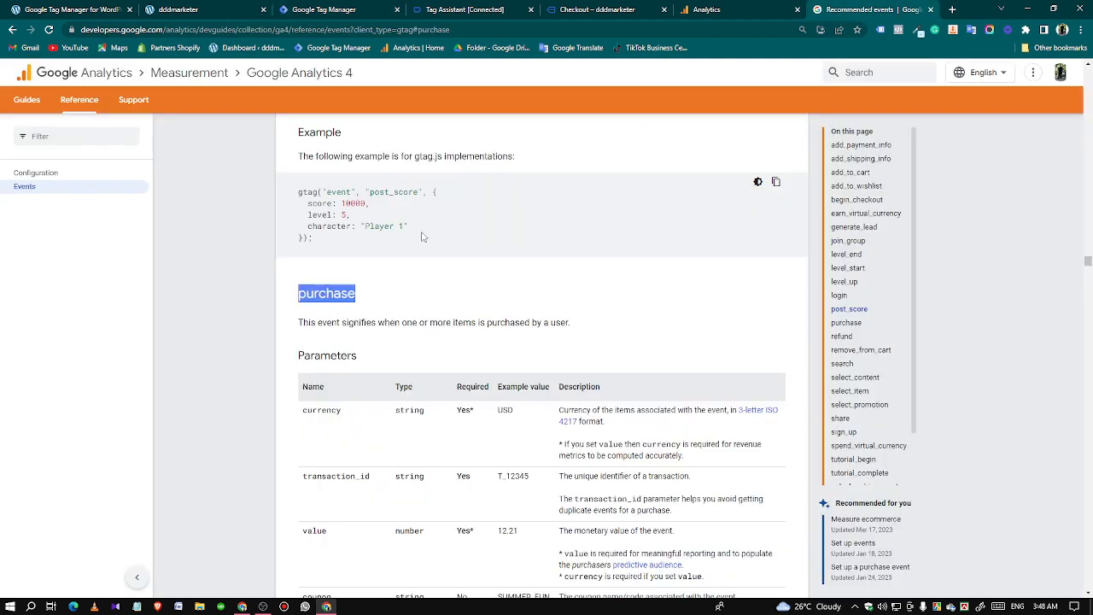
scroll(396, 419, "down", 2)
double_click(328, 305)
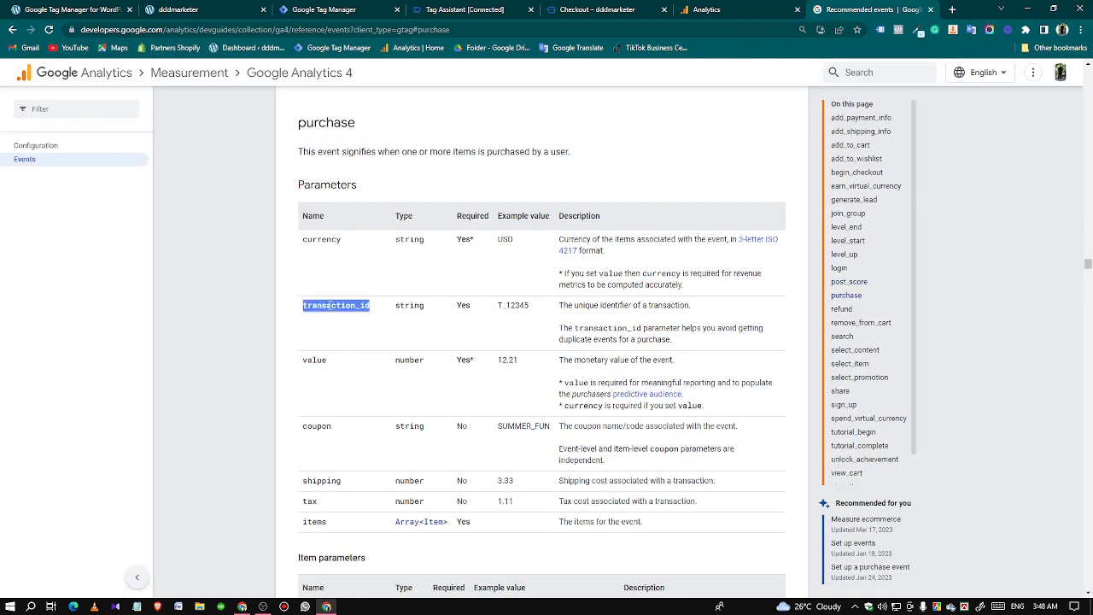
right_click(331, 306)
left_click(355, 315)
left_click(372, 6)
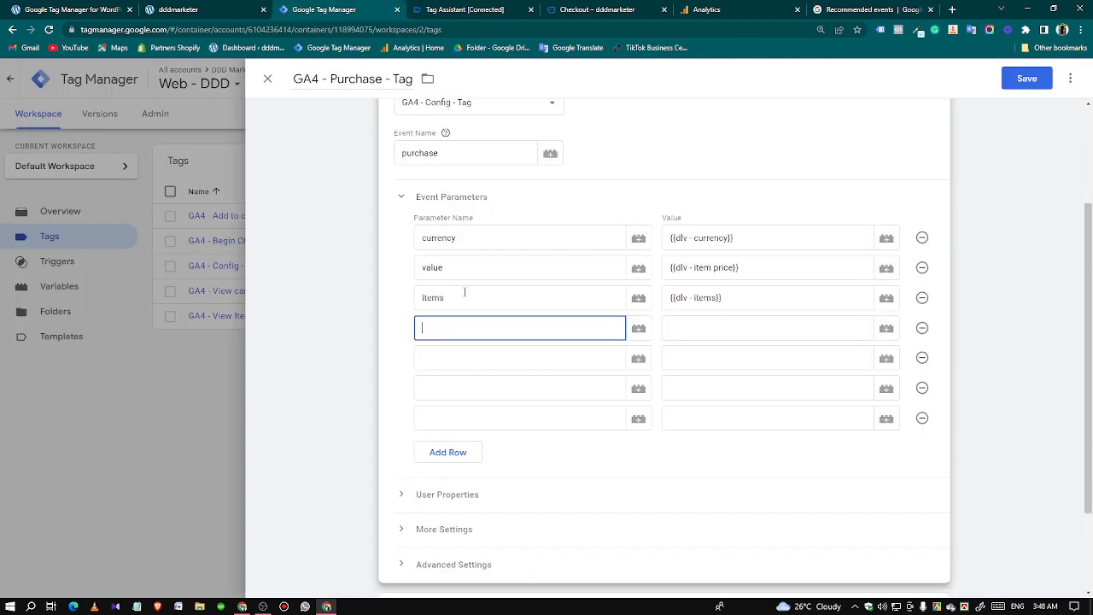
key("ctrl+v")
Copy coupon from the GA4 purchase parameters reference into the Parameter Name below transaction_id.
left_click(478, 357)
left_click(830, 5)
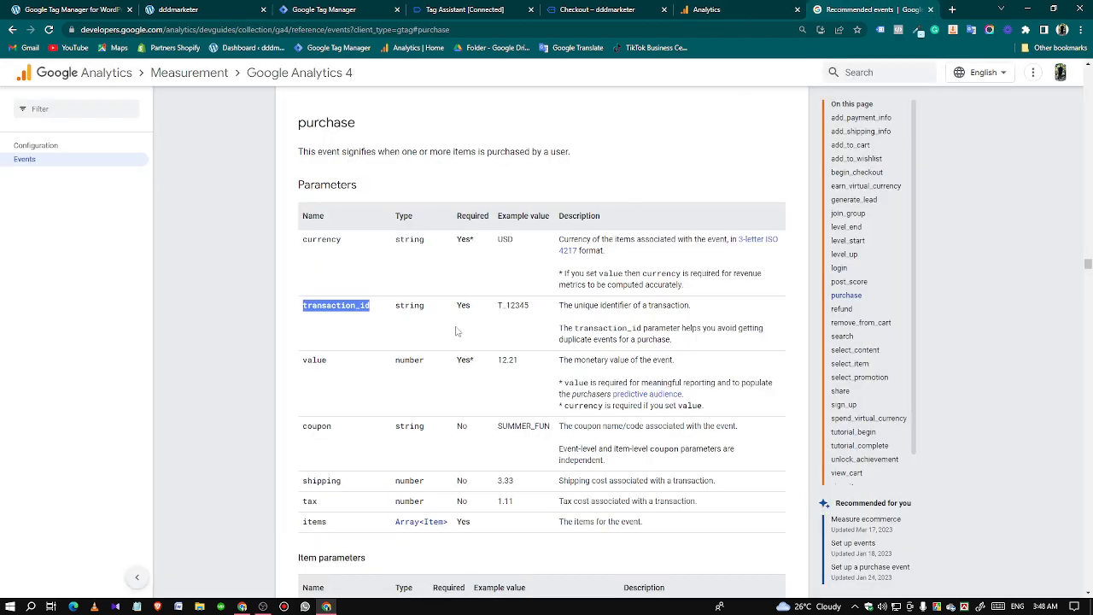
double_click(310, 426)
right_click(309, 424)
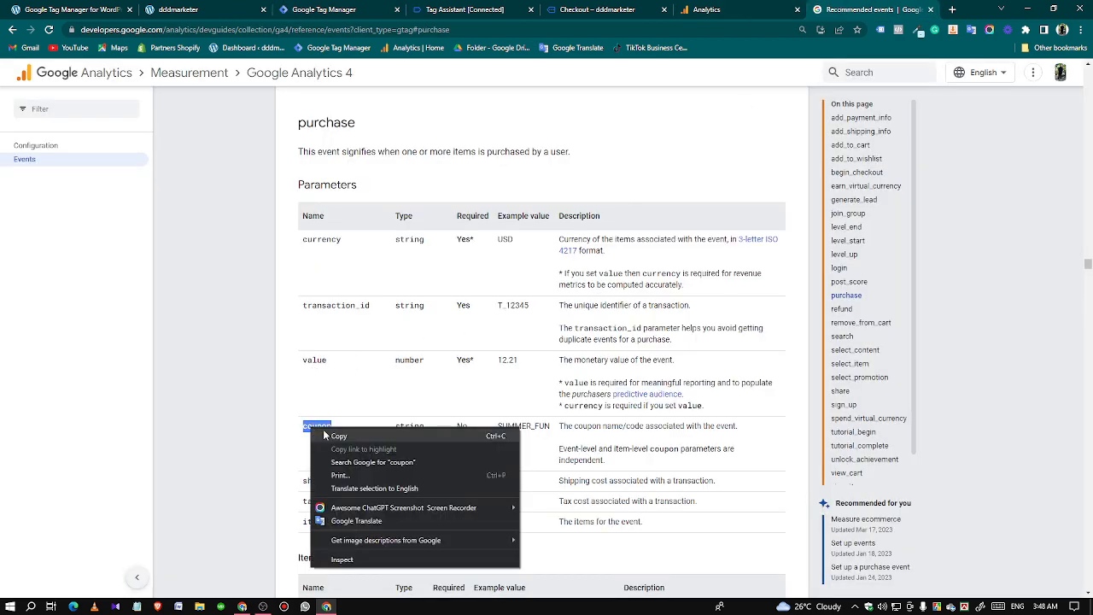
left_click(329, 433)
left_click(342, 8)
key("ctrl+v")
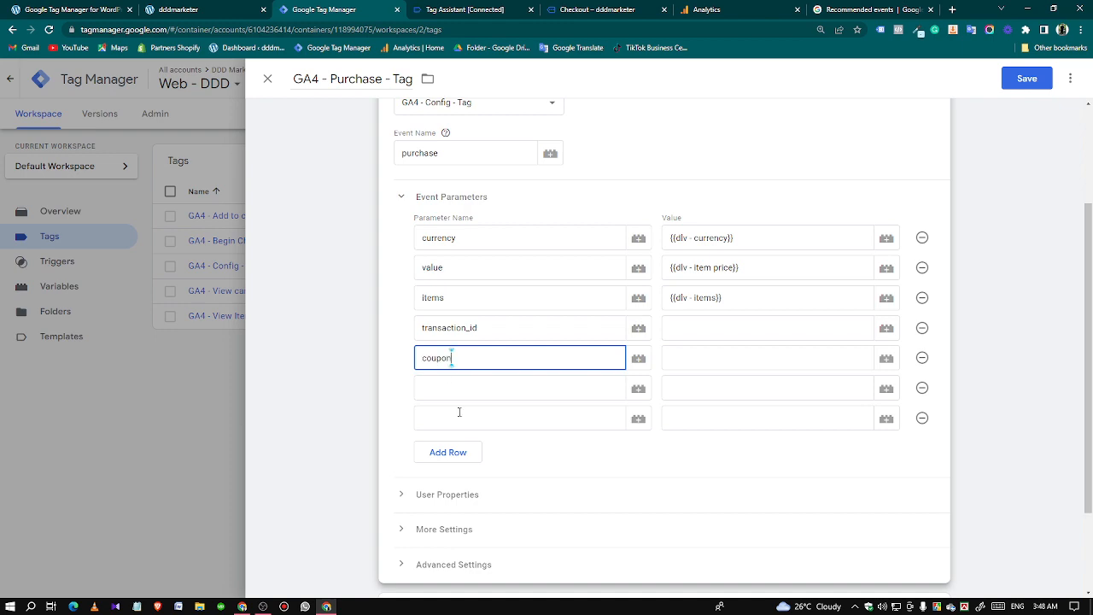
Copy shipping from the GA4 purchase parameters reference into the Parameter Name below coupon.
left_click(432, 383)
left_click(867, 8)
scroll(310, 331, "down", 3)
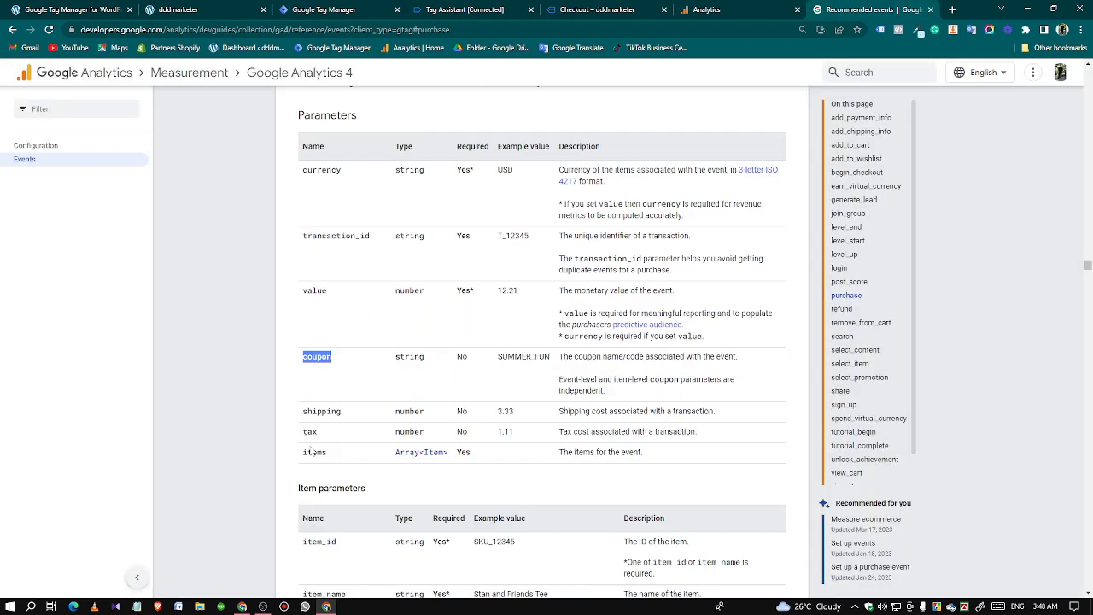
double_click(321, 310)
right_click(330, 312)
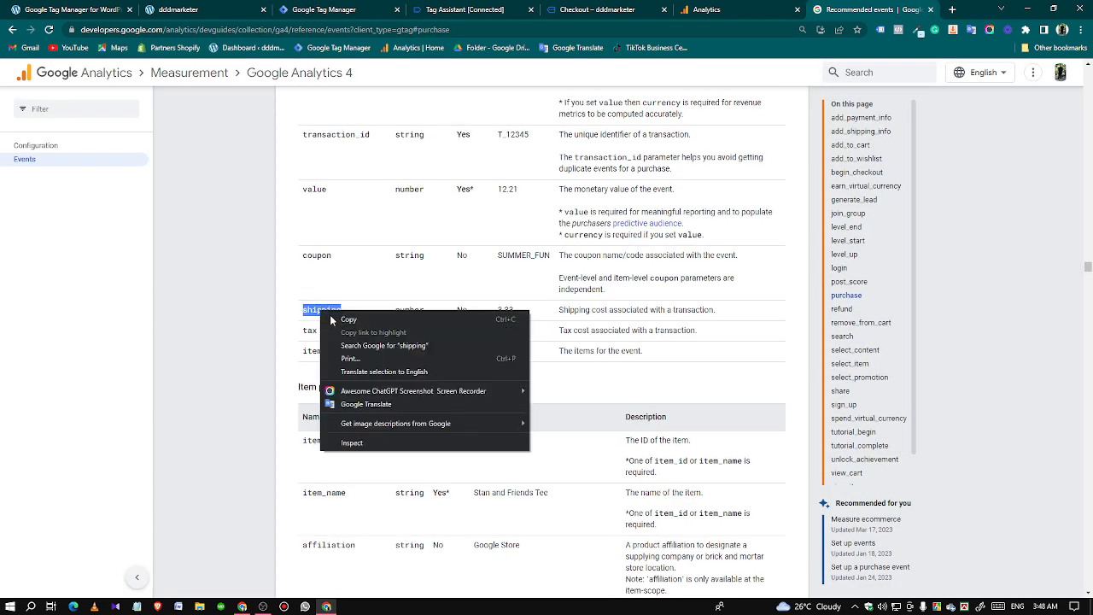
left_click(346, 319)
left_click(346, 9)
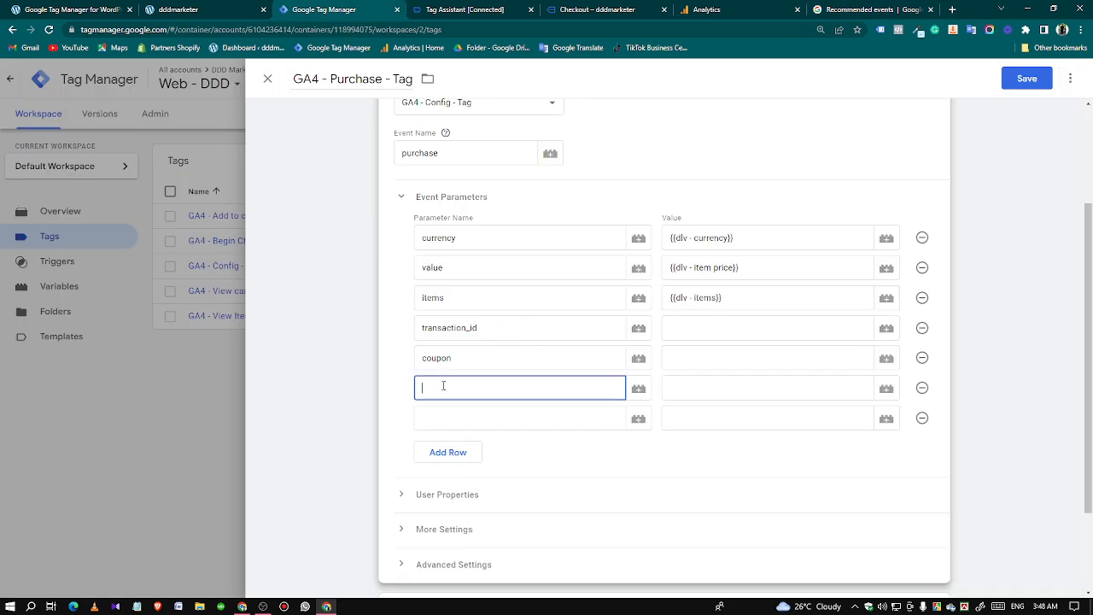
key("ctrl+v")
Copy tax from the GA4 purchase parameters reference into the Parameter Name below shipping.
left_click(449, 418)
left_click(871, 8)
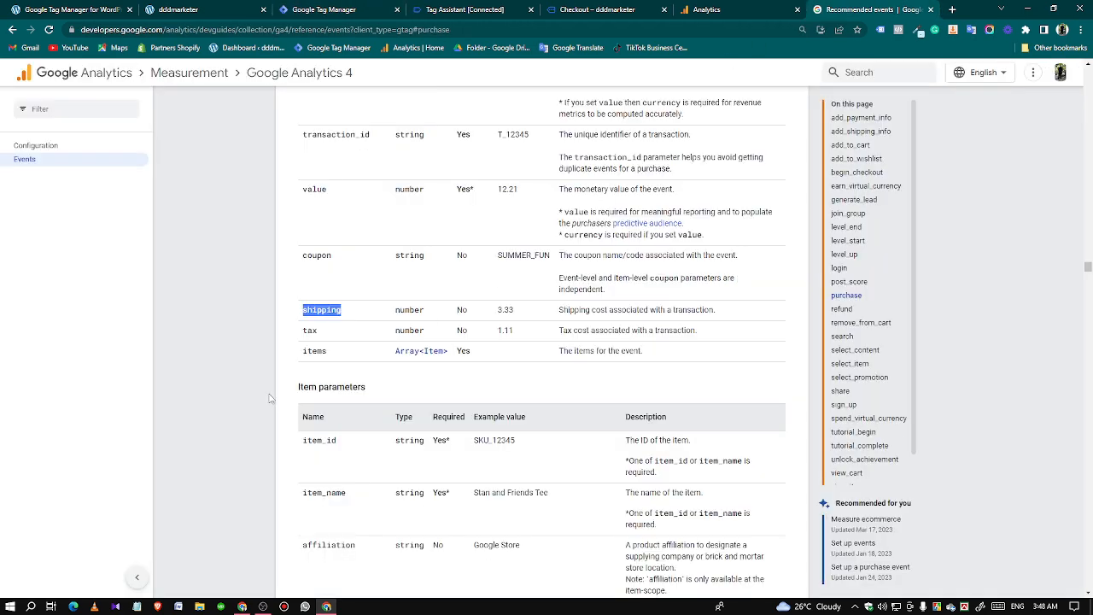
double_click(309, 331)
right_click(309, 331)
left_click(323, 338)
left_click(314, 7)
left_click(432, 452)
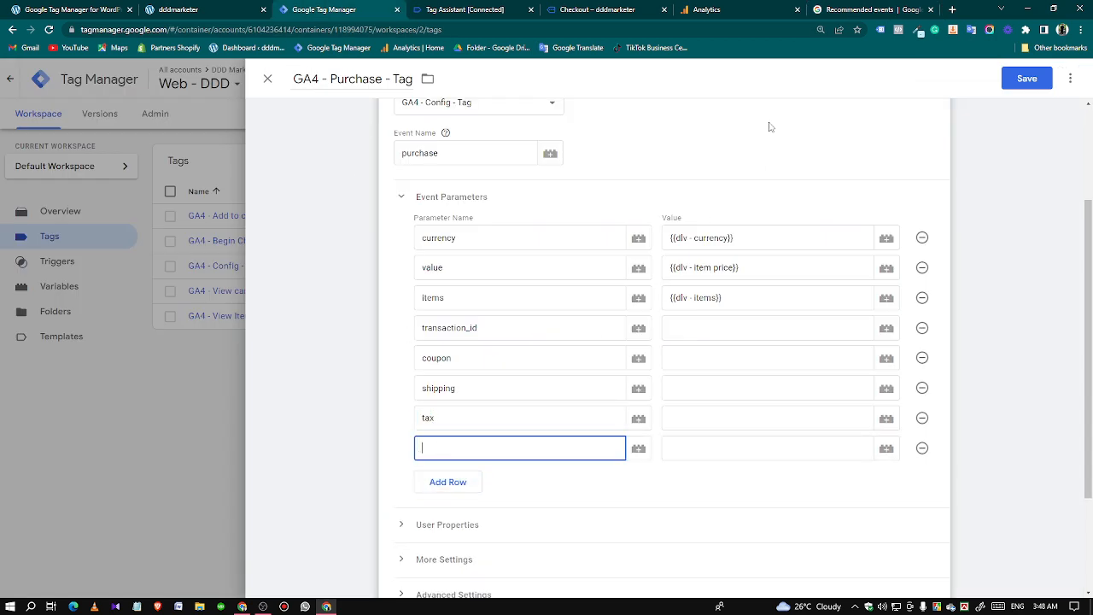
left_click(842, 7)
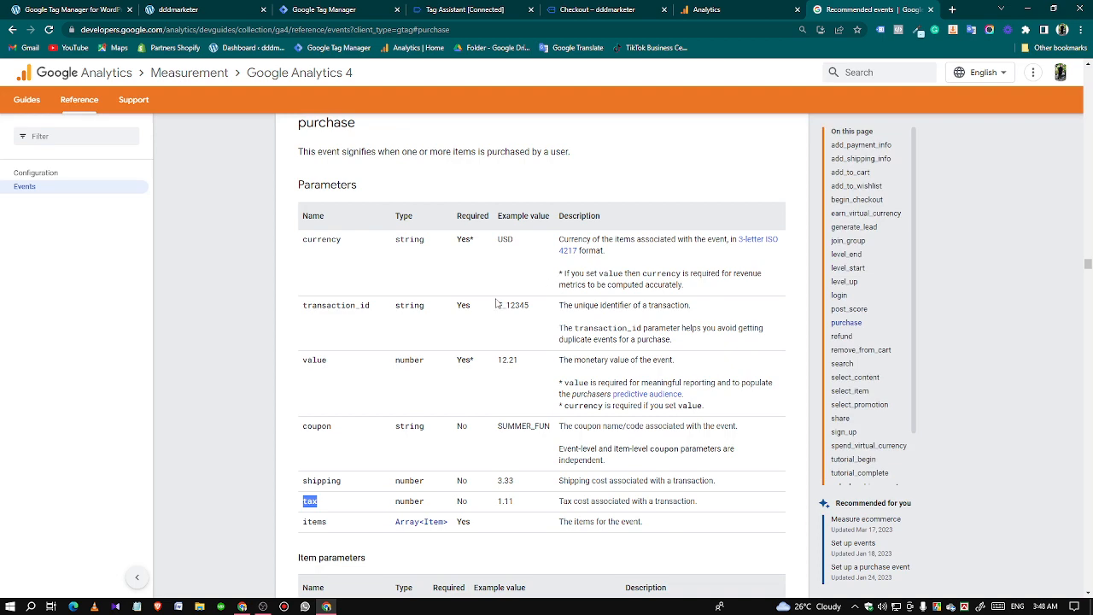
scroll(585, 410, "down", 9)
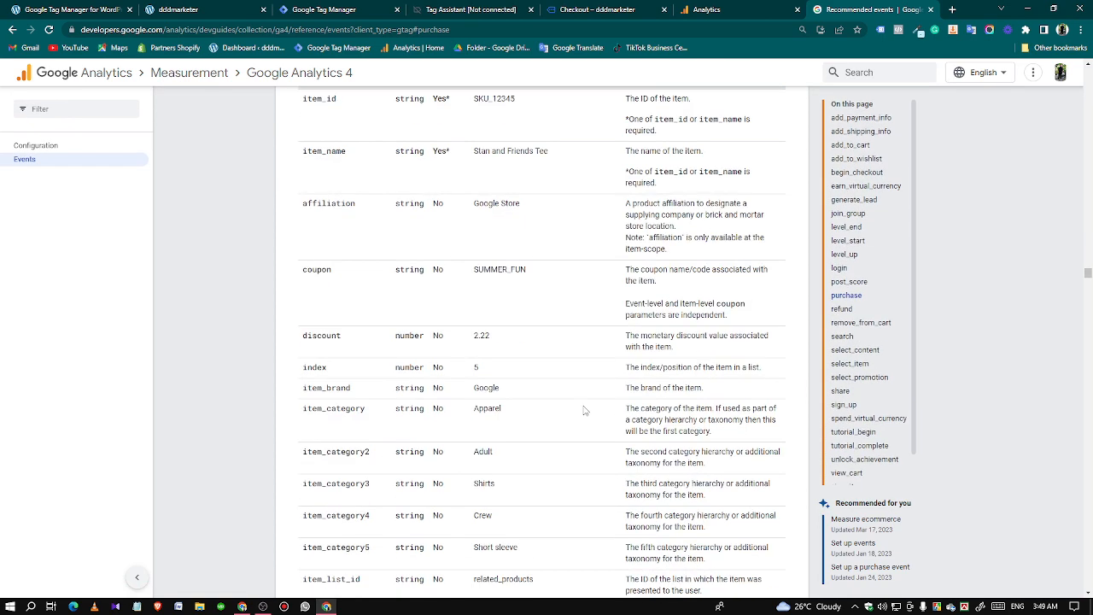
scroll(586, 410, "up", 9)
left_click(335, 9)
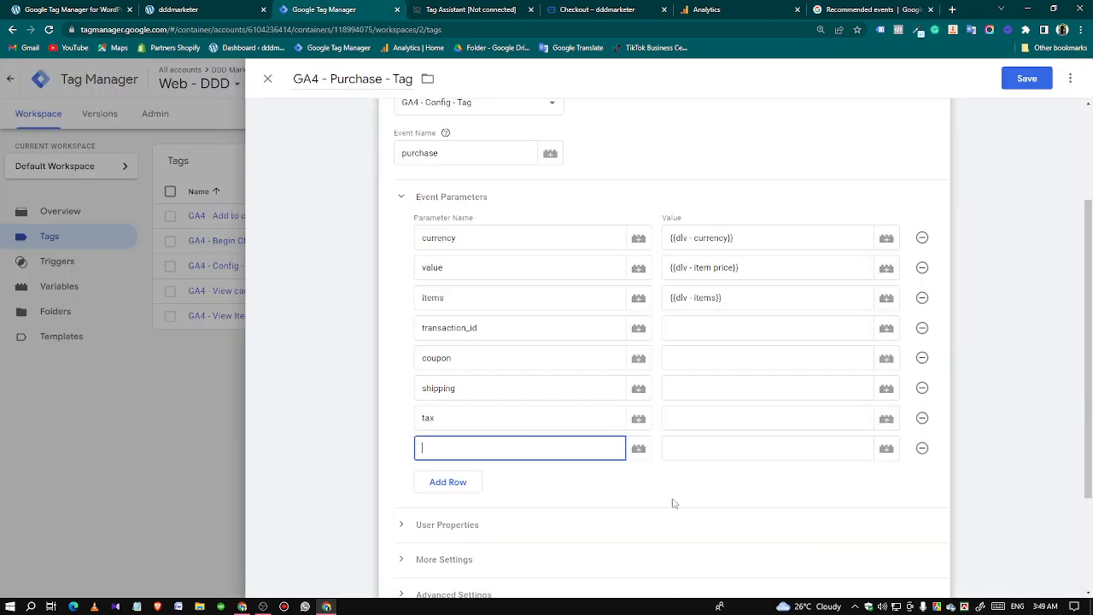
left_click(922, 447)
Set the transaction_id parameter's value to the {{transaction id}} variable.
left_click(685, 333)
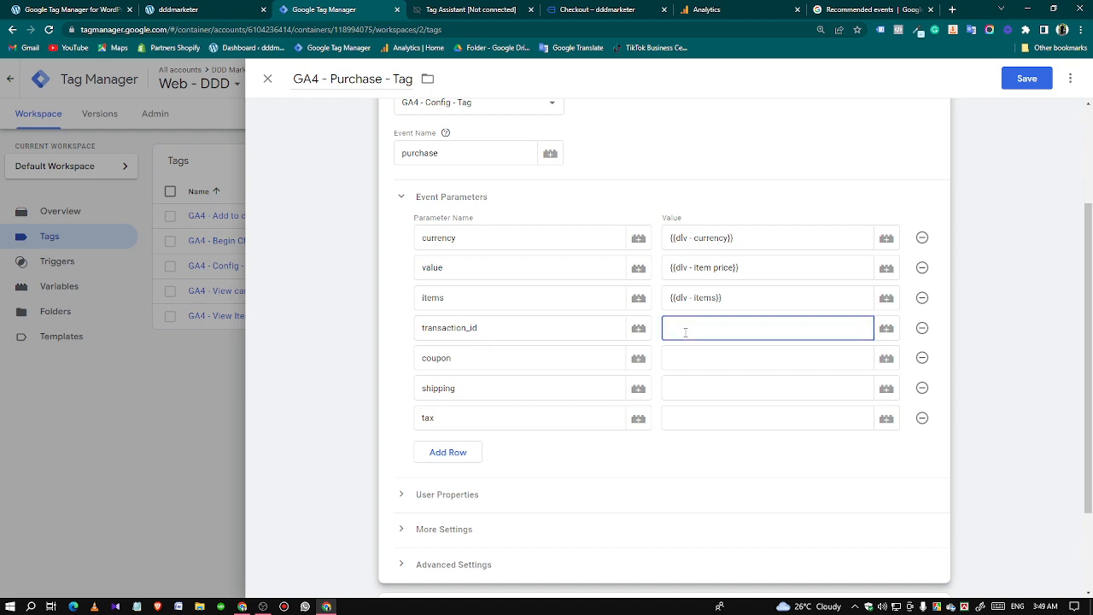
type("{{")
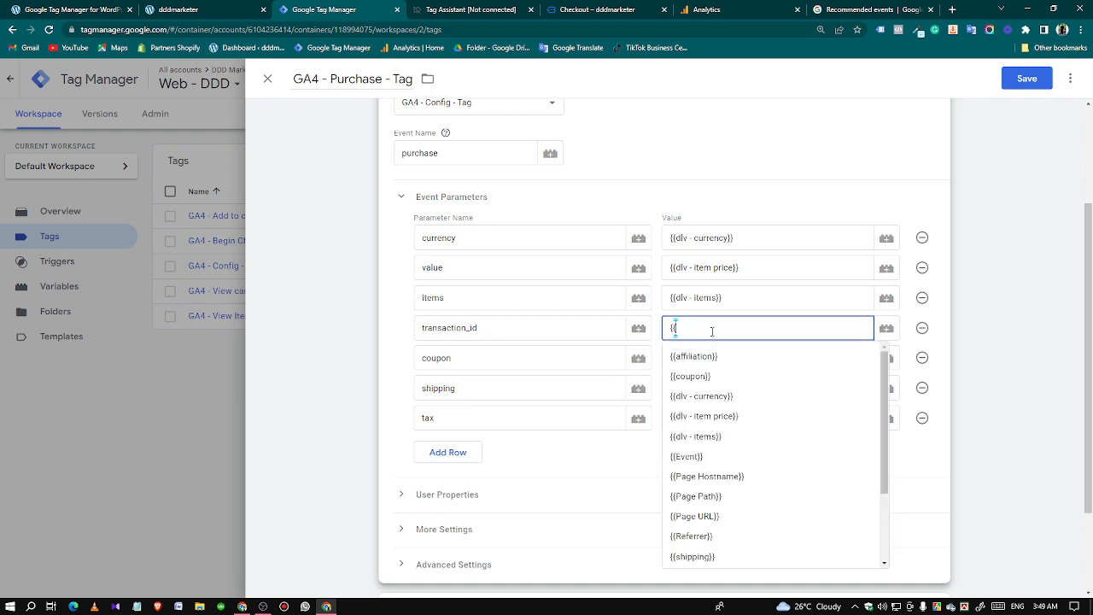
type("tr")
left_click(695, 356)
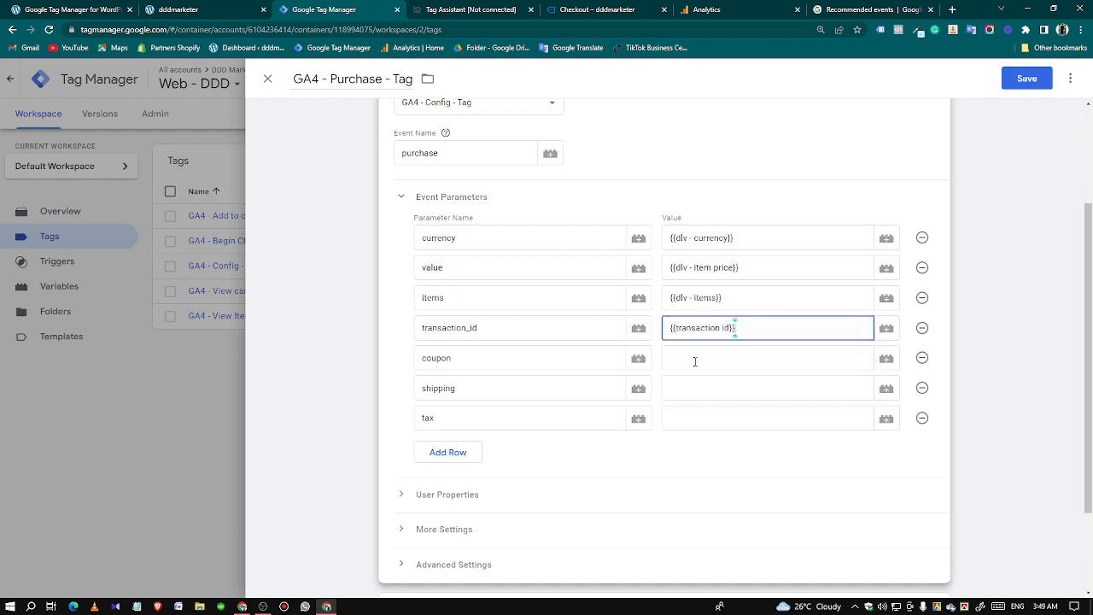
Set the coupon parameter's value to the {{coupon}} variable.
left_click(695, 362)
type("{{")
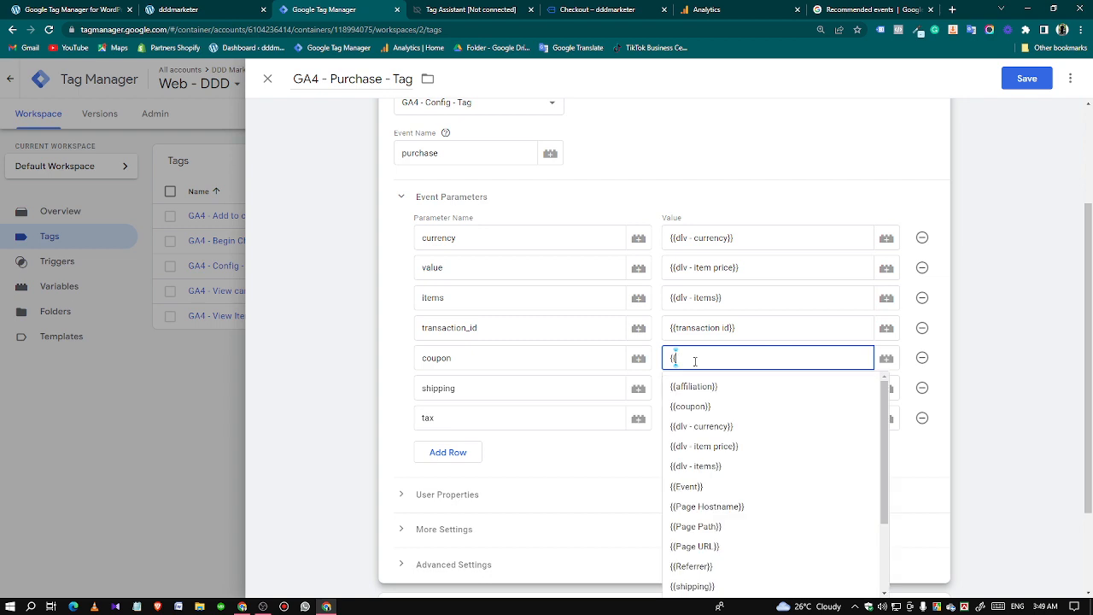
type("c")
left_click(710, 386)
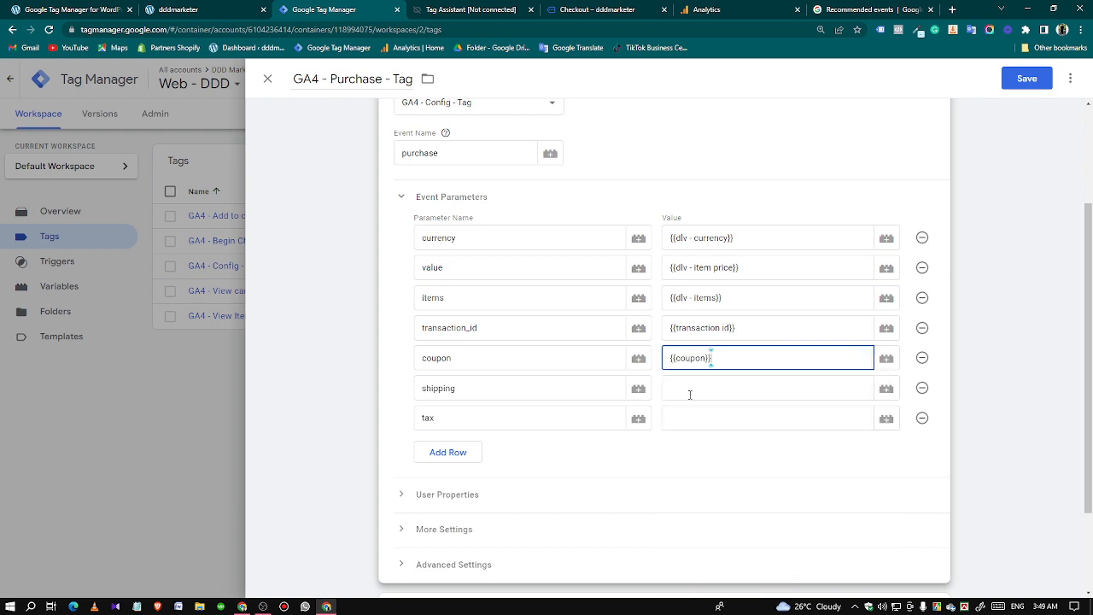
Set the shipping parameter's value to the {{shipping}} variable and the tax parameter's value to the {{tax}} variable.
left_click(686, 391)
type("{{shi")
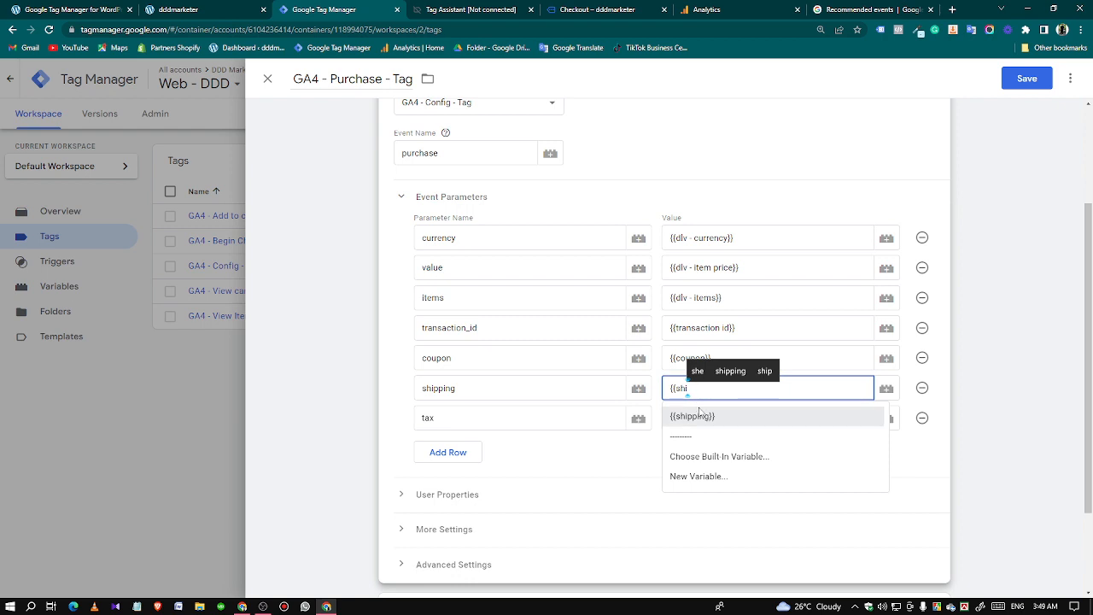
left_click(690, 416)
left_click(690, 418)
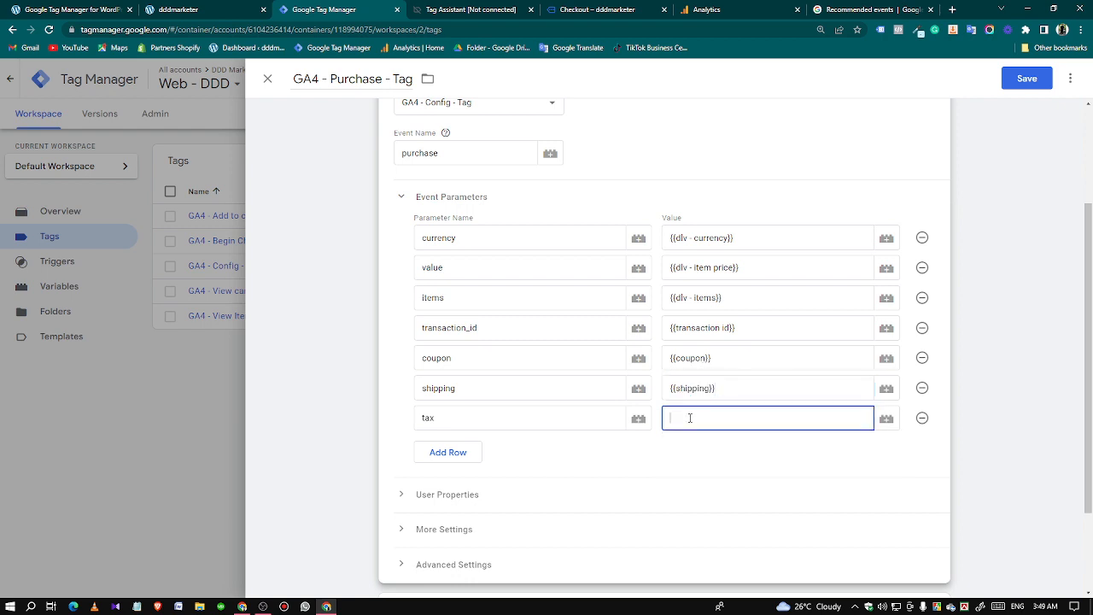
type("{{")
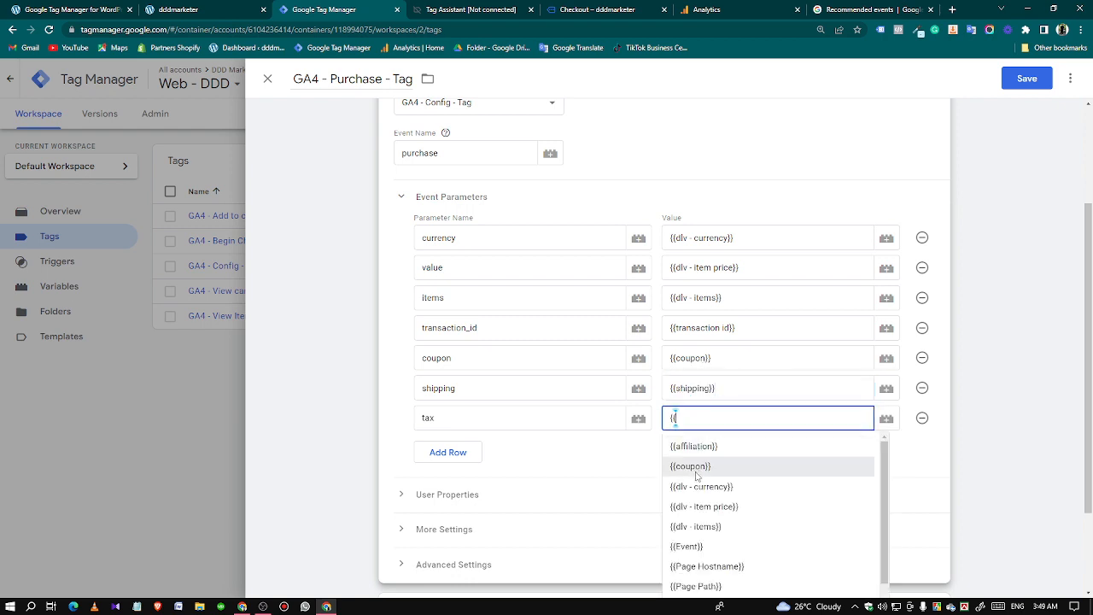
type("t")
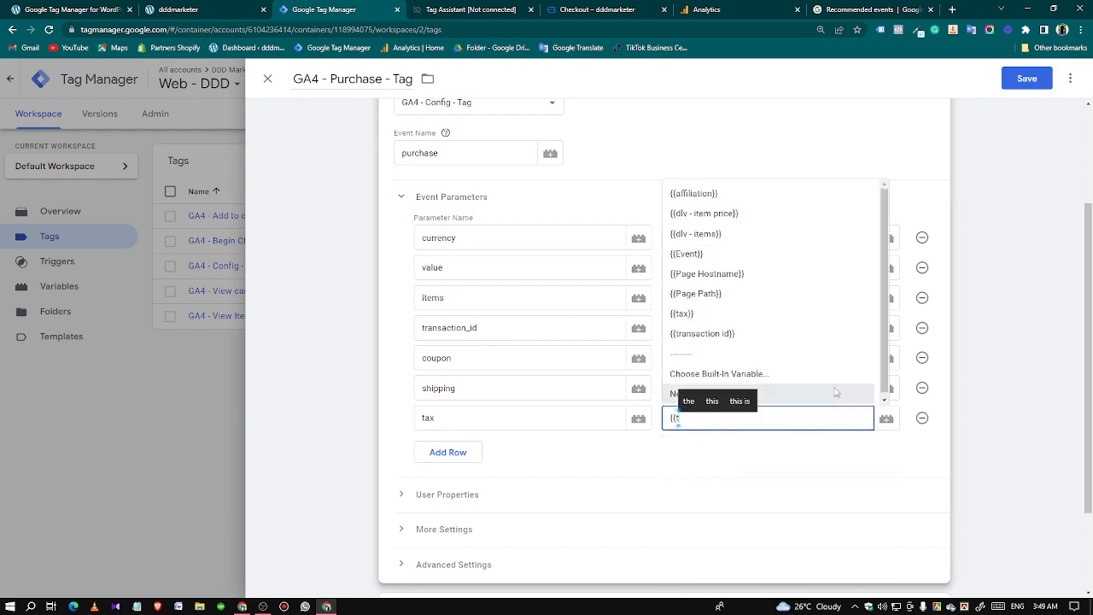
left_click(716, 316)
Replace the purchase tag's begin checkout trigger with the purchase custom event trigger and save the tag.
scroll(490, 520, "down", 2)
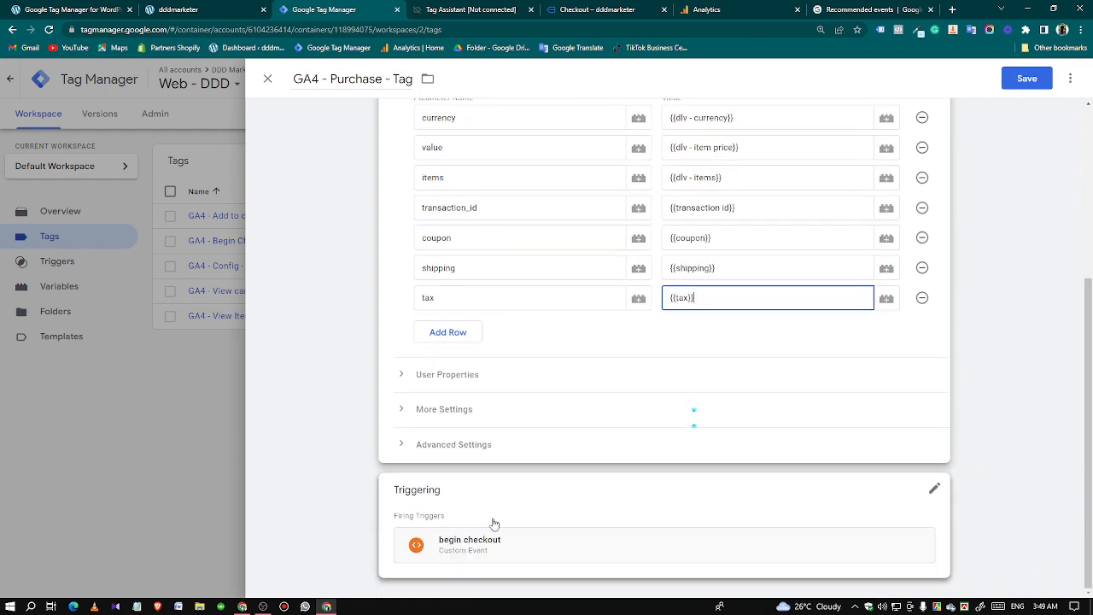
left_click(490, 520)
left_click(917, 535)
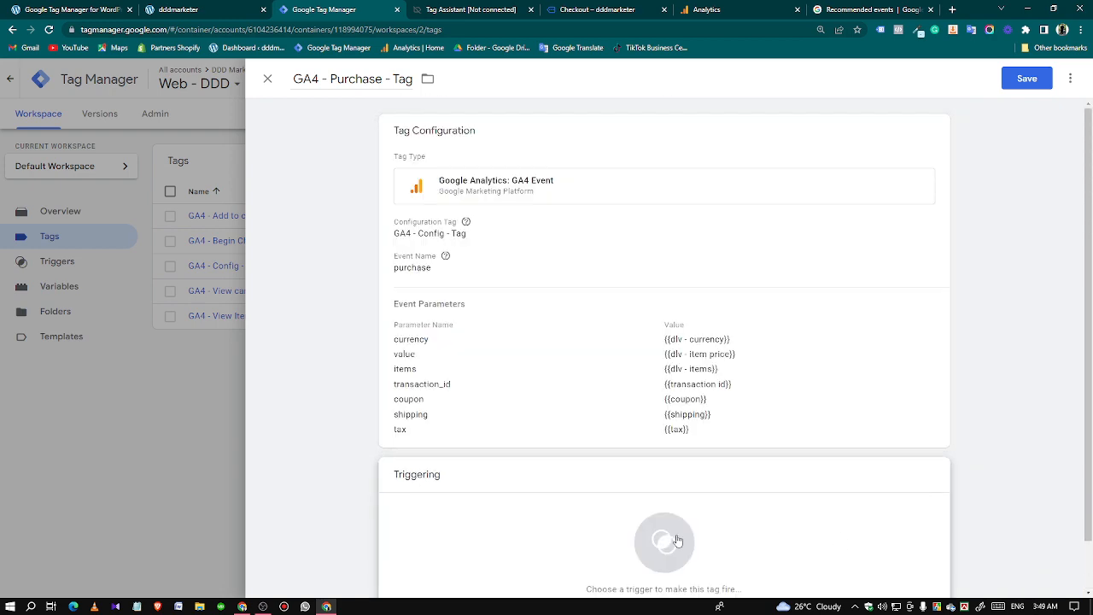
left_click(678, 541)
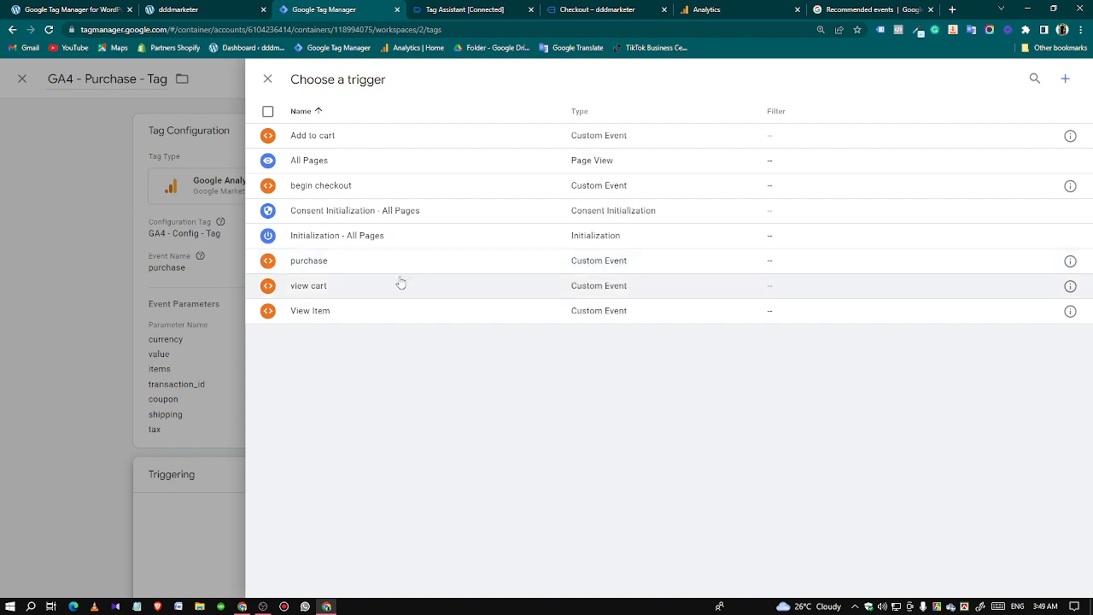
left_click(340, 266)
left_click(1026, 78)
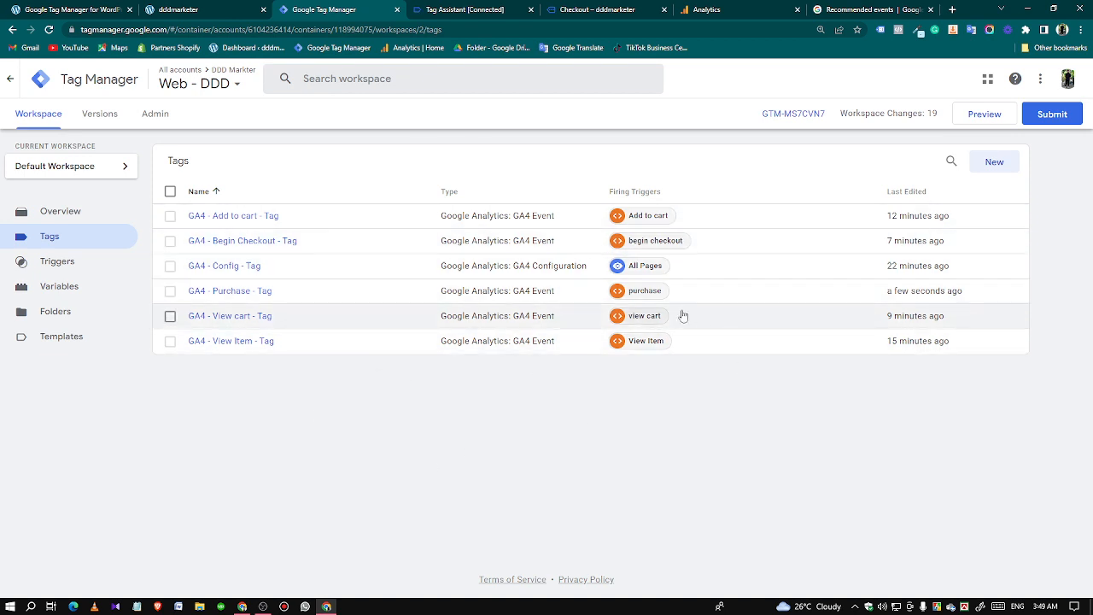
Publish the workspace changes to Live as a new version without a name or description, and return to the workspace overview.
left_click(1037, 114)
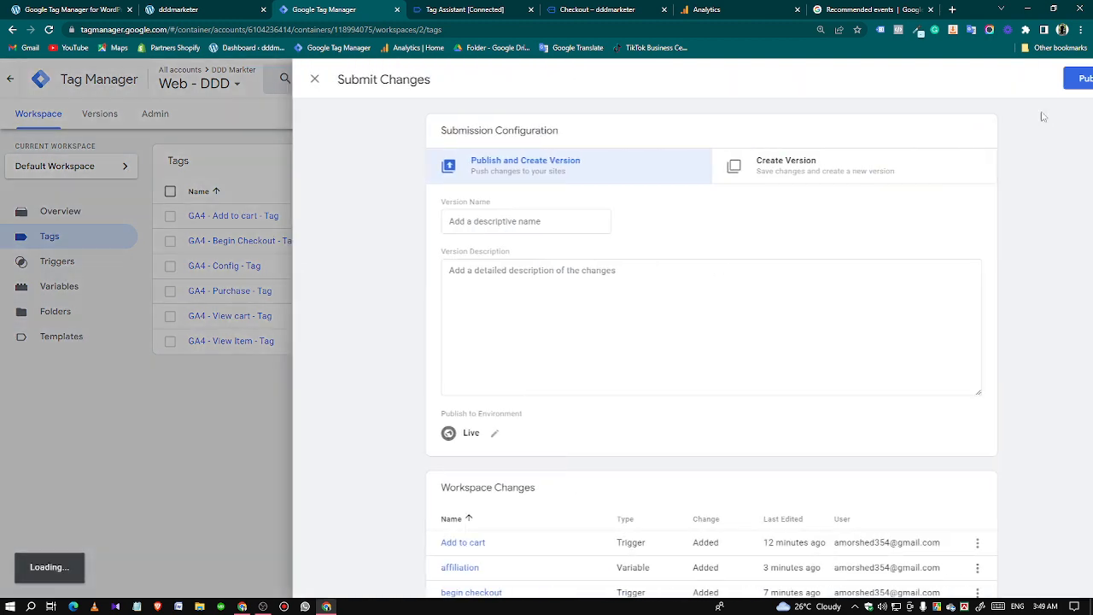
left_click(1047, 78)
left_click(712, 443)
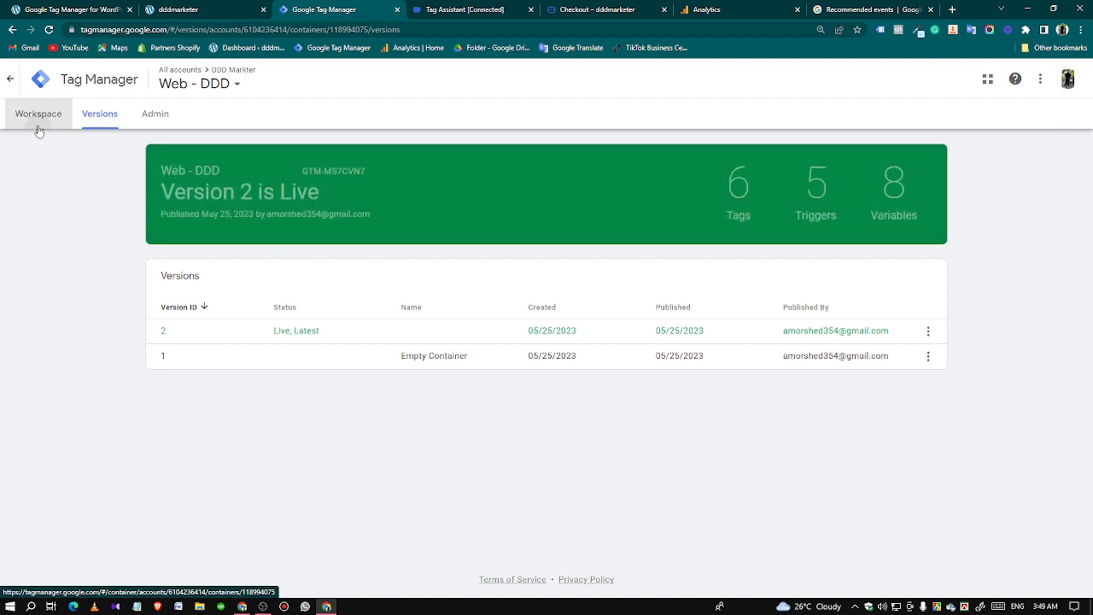
left_click(37, 127)
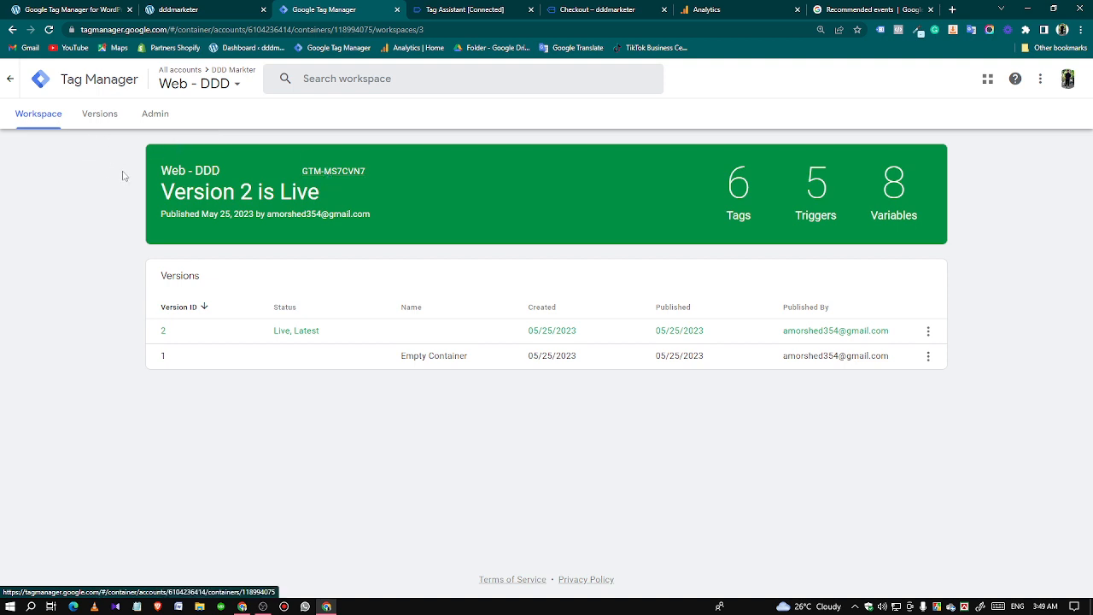
left_click(94, 120)
left_click(48, 124)
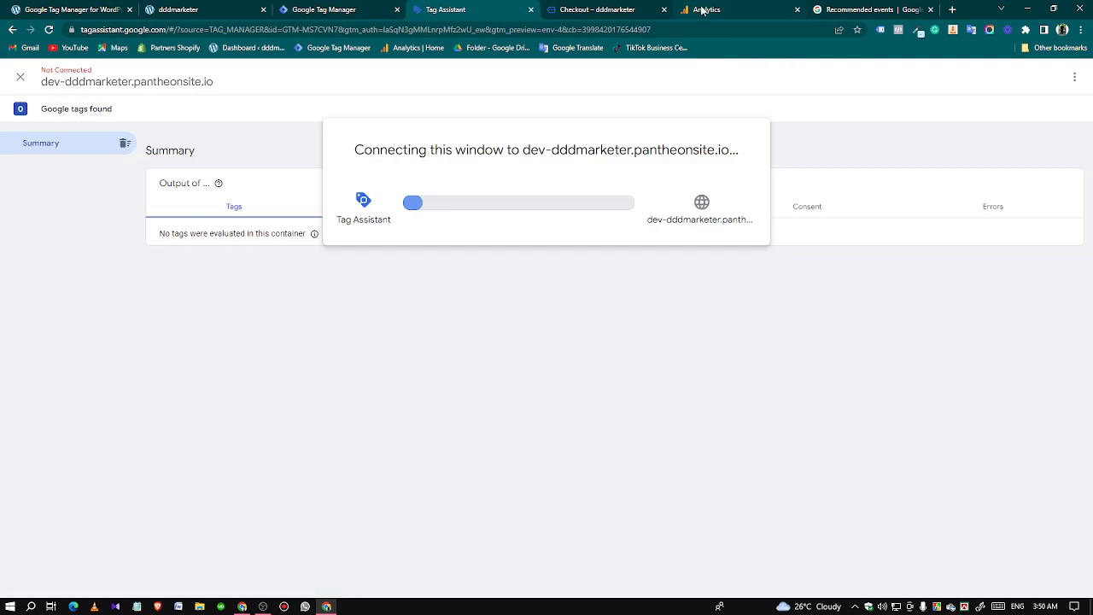
In the store opened in debug mode, open Assorted Coffee from Best Selling Products and add one to the cart.
left_click(702, 11)
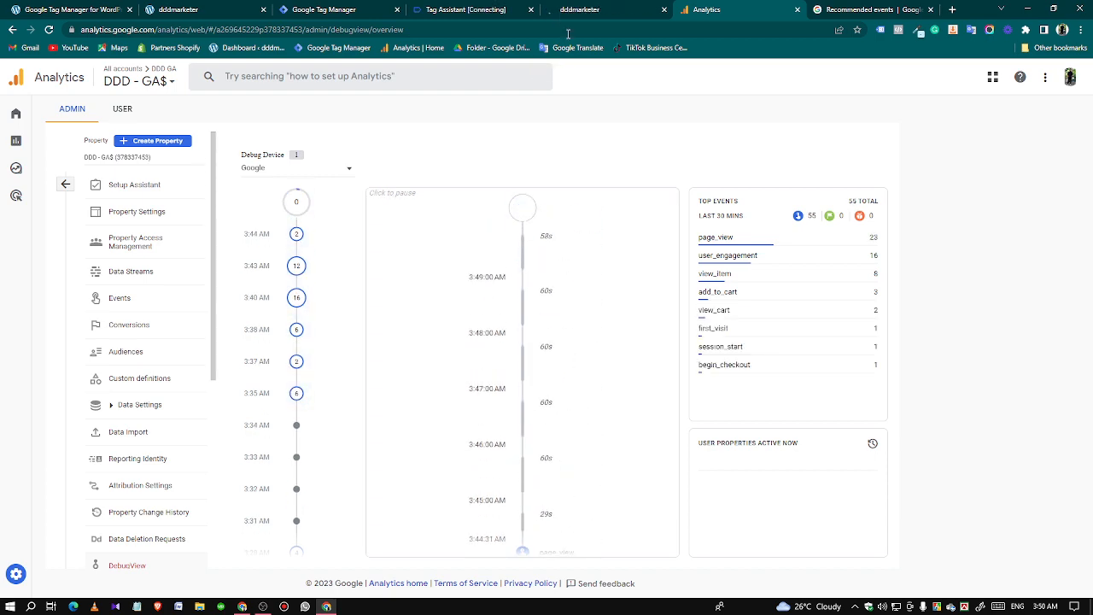
left_click(555, 11)
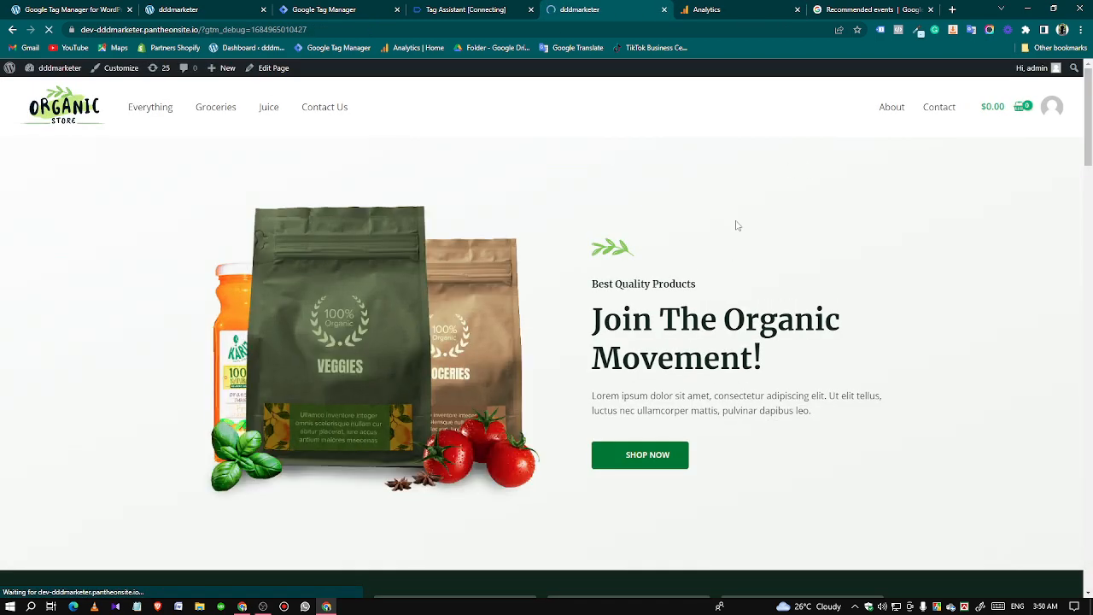
scroll(726, 267, "down", 8)
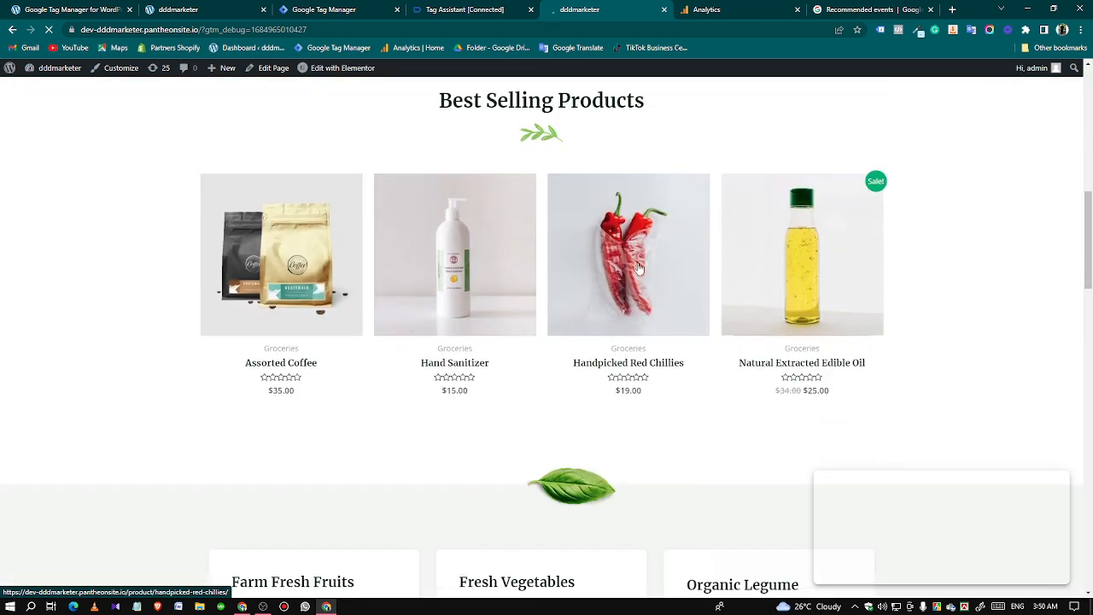
left_click(317, 273)
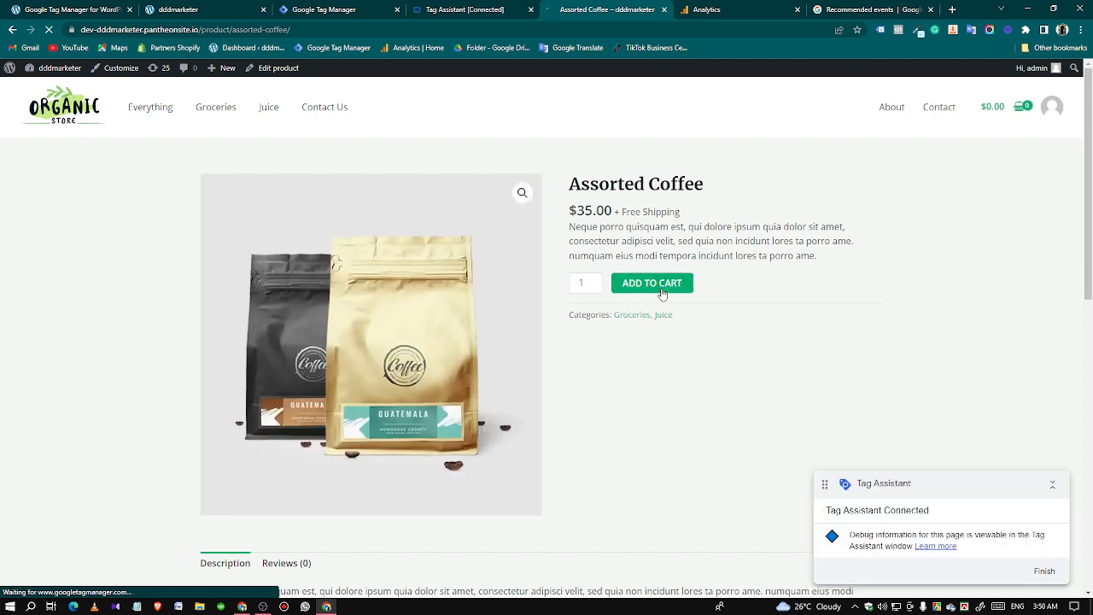
left_click(663, 290)
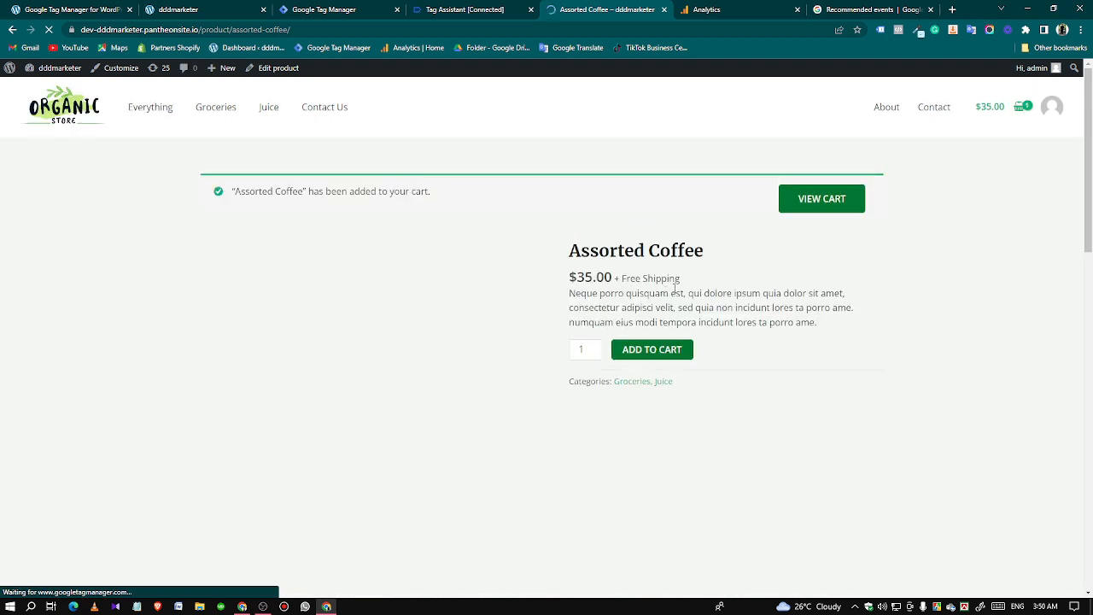
Open Fresh Orange Juice from the related products and add one to the cart.
scroll(741, 298, "down", 2)
scroll(741, 298, "down", 4)
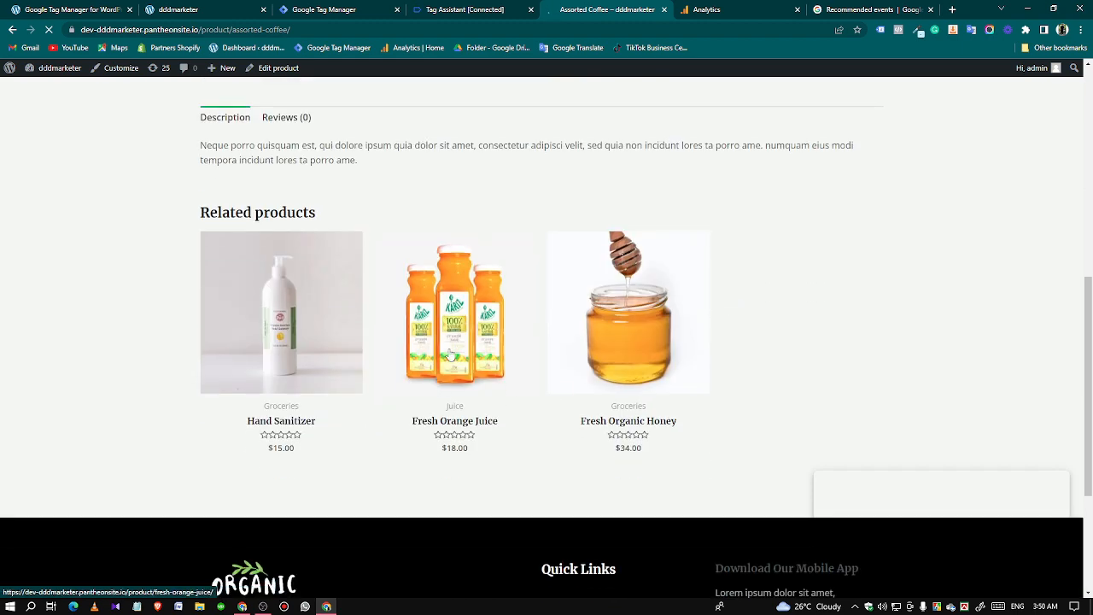
left_click(450, 354)
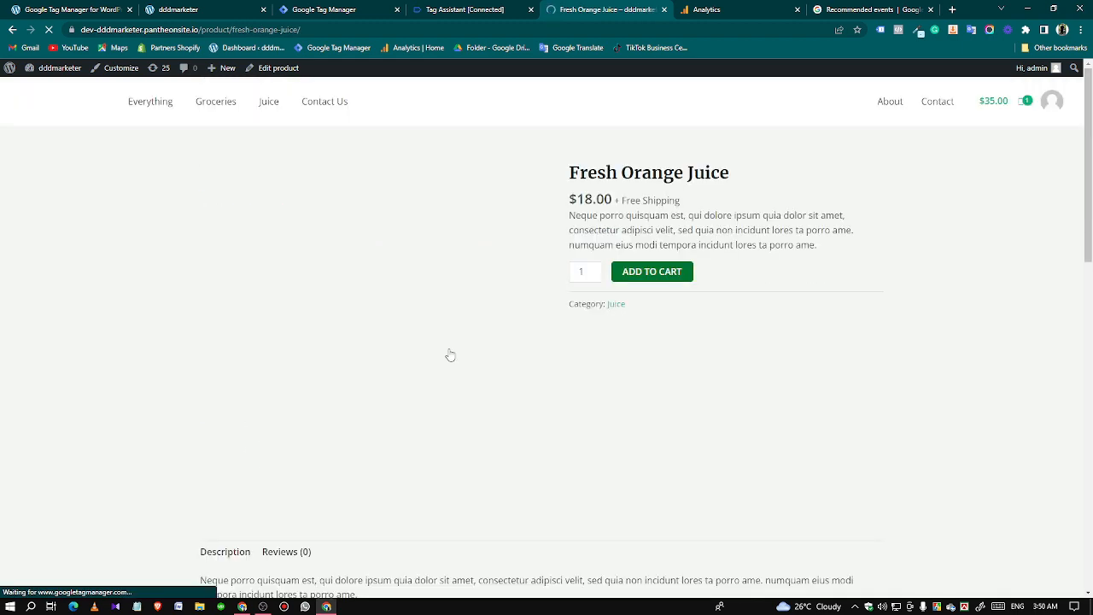
scroll(740, 349, "down", 2)
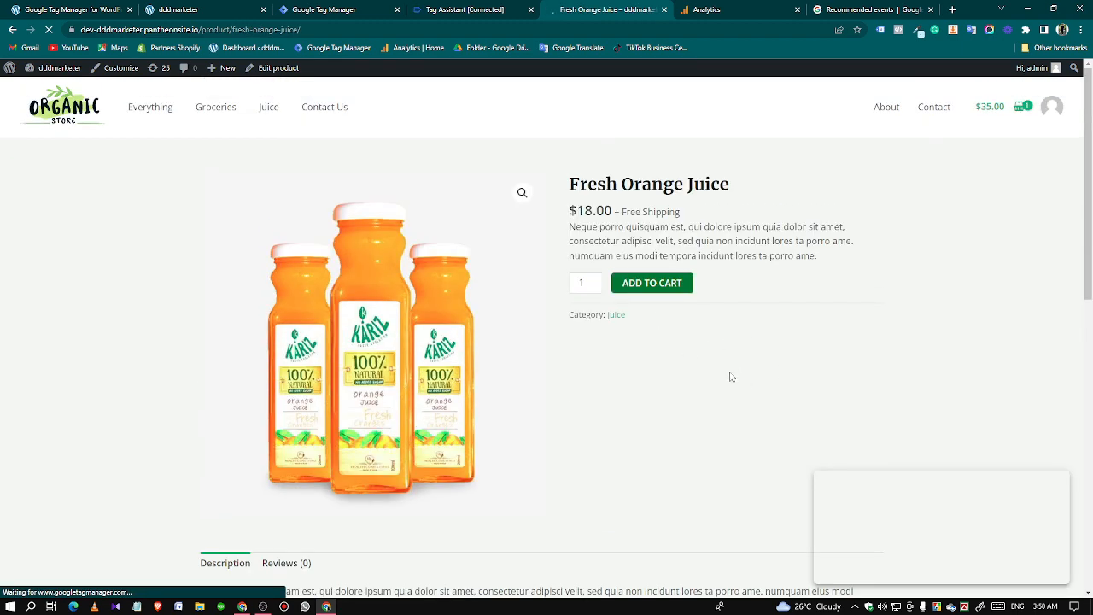
left_click(639, 288)
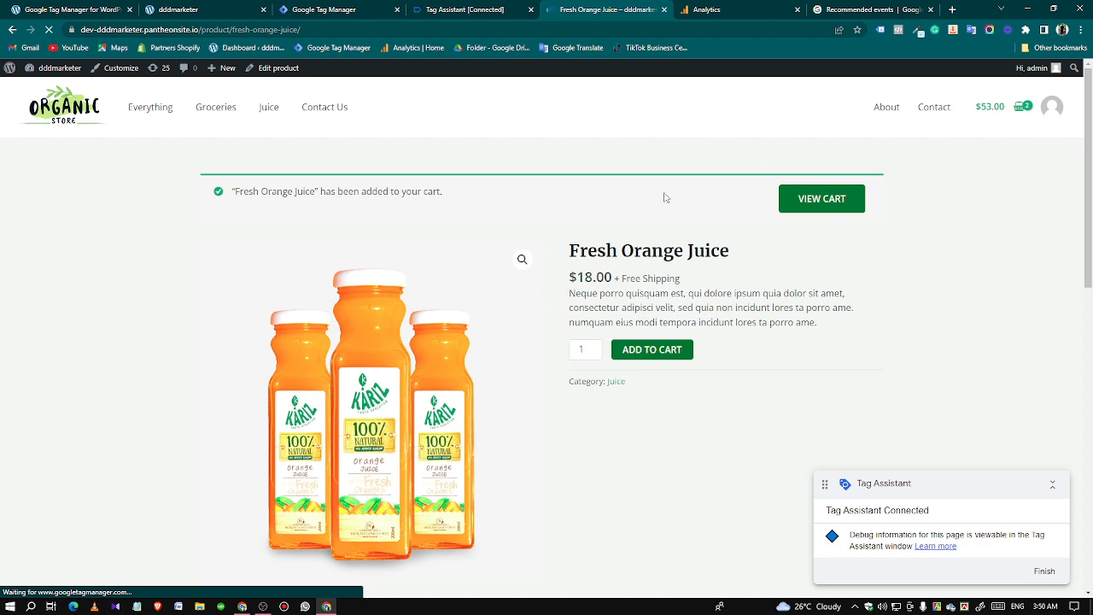
Proceed from the cart to checkout and place the cash on delivery order with the prefilled billing details.
left_click(813, 202)
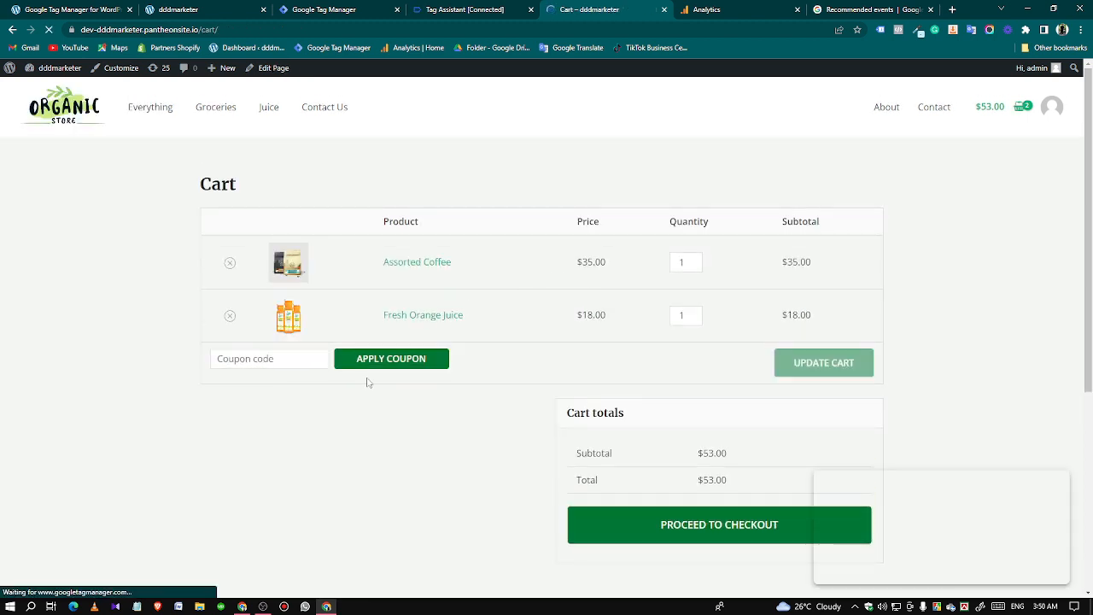
scroll(659, 346, "down", 2)
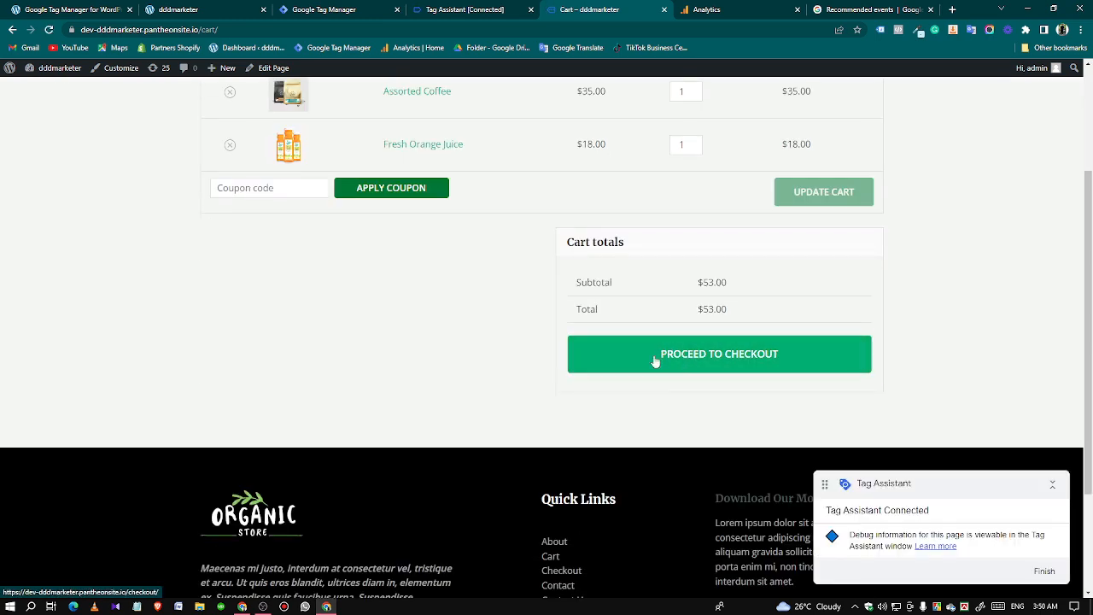
left_click(634, 361)
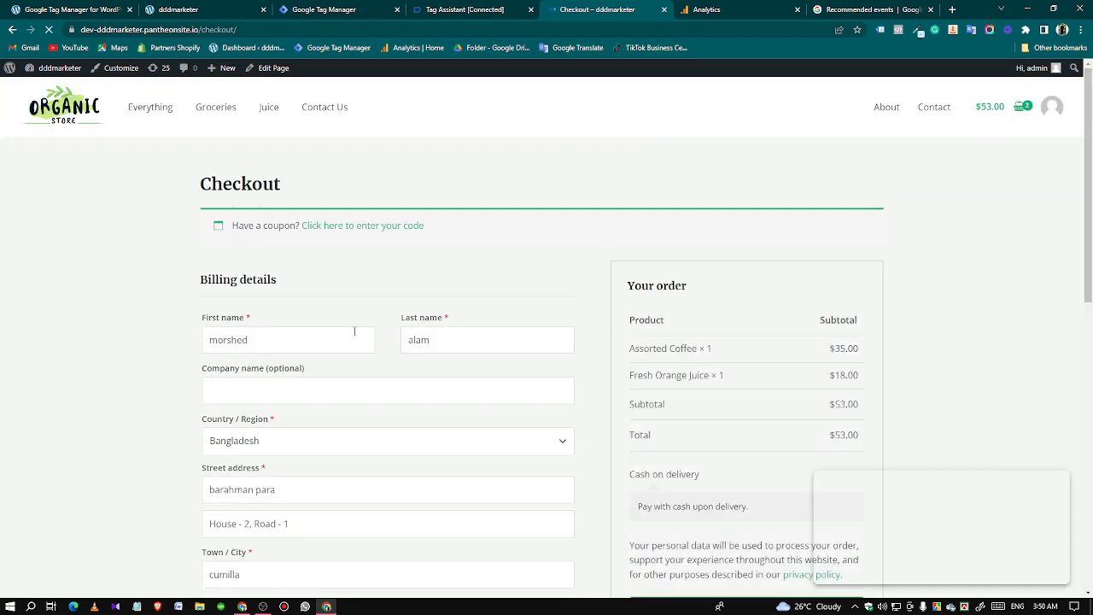
scroll(326, 311, "down", 2)
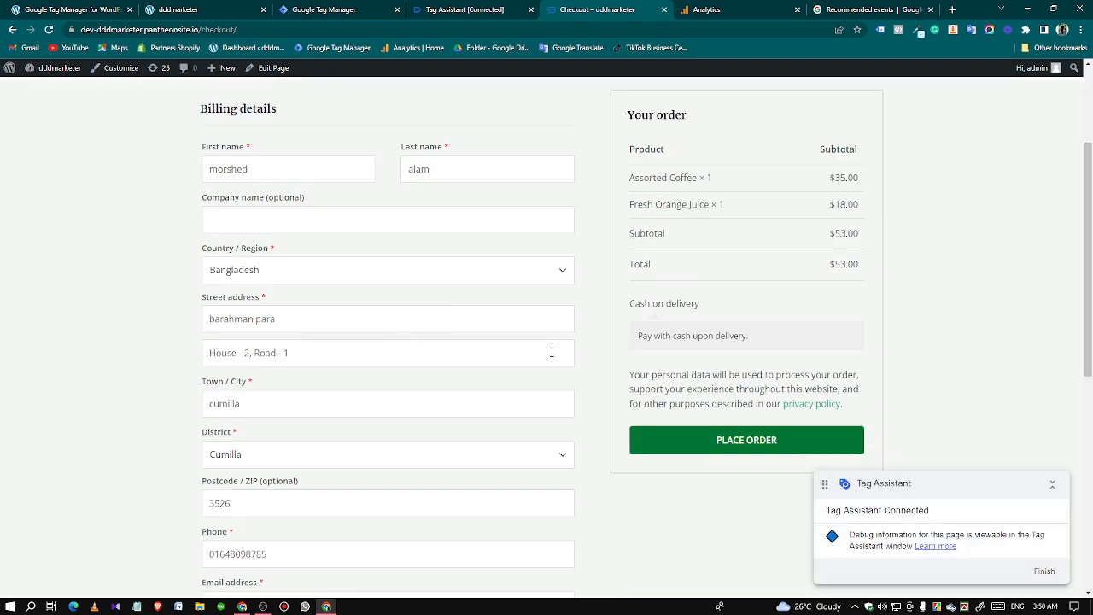
scroll(555, 349, "down", 2)
scroll(624, 389, "up", 1)
scroll(688, 400, "up", 1)
left_click(721, 440)
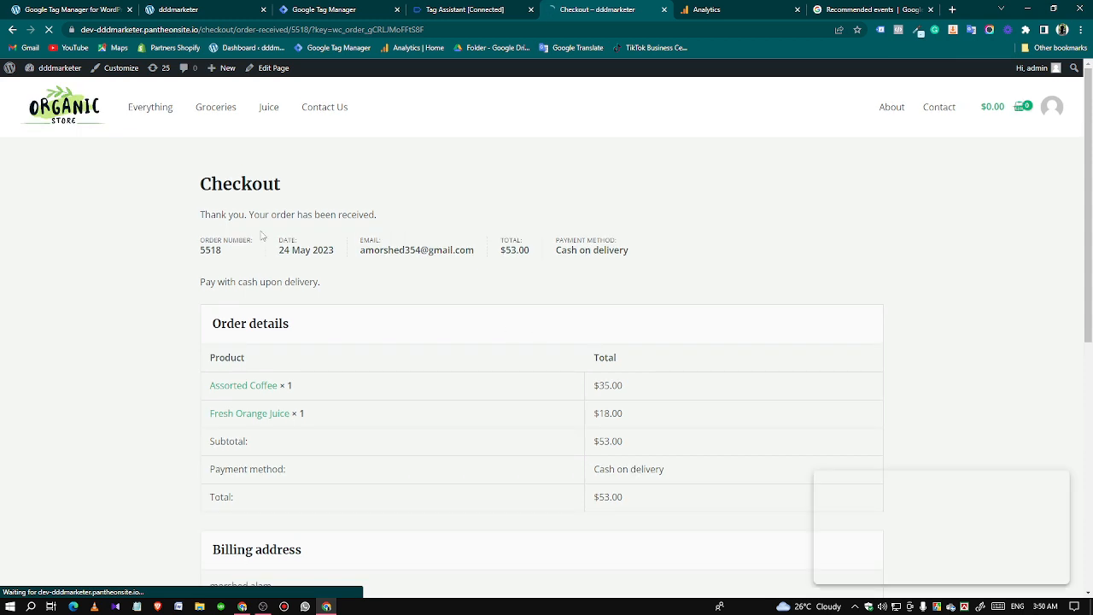
Switch to Tag Assistant and check in the Summary which GA4 tags fired.
left_click(469, 9)
left_click(545, 276)
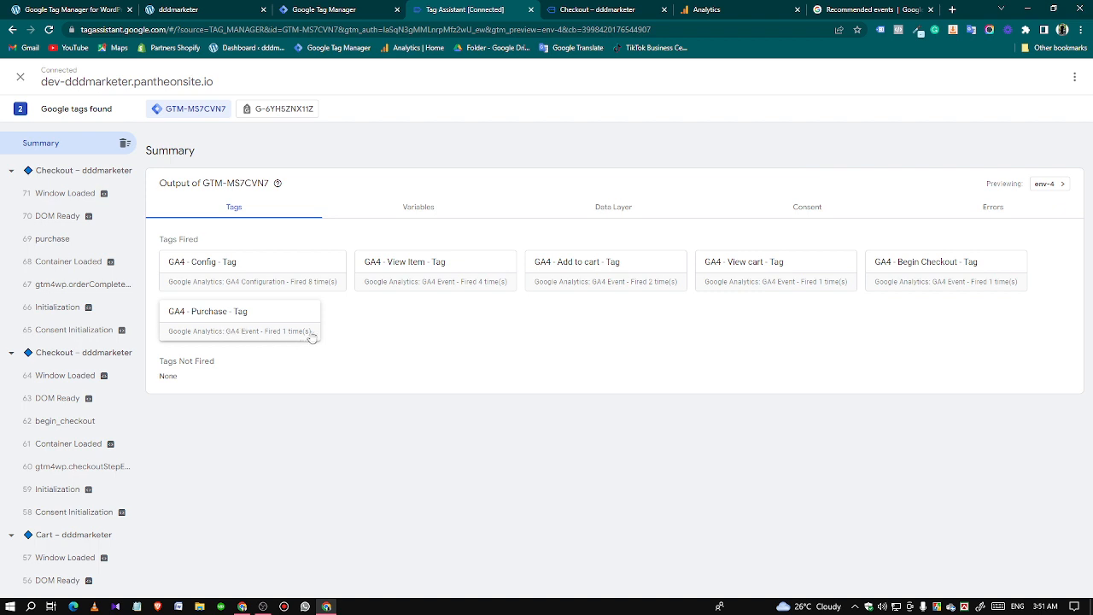
In the Analytics DebugView, inspect the begin_checkout event's items and value parameter, and close its details.
left_click(688, 12)
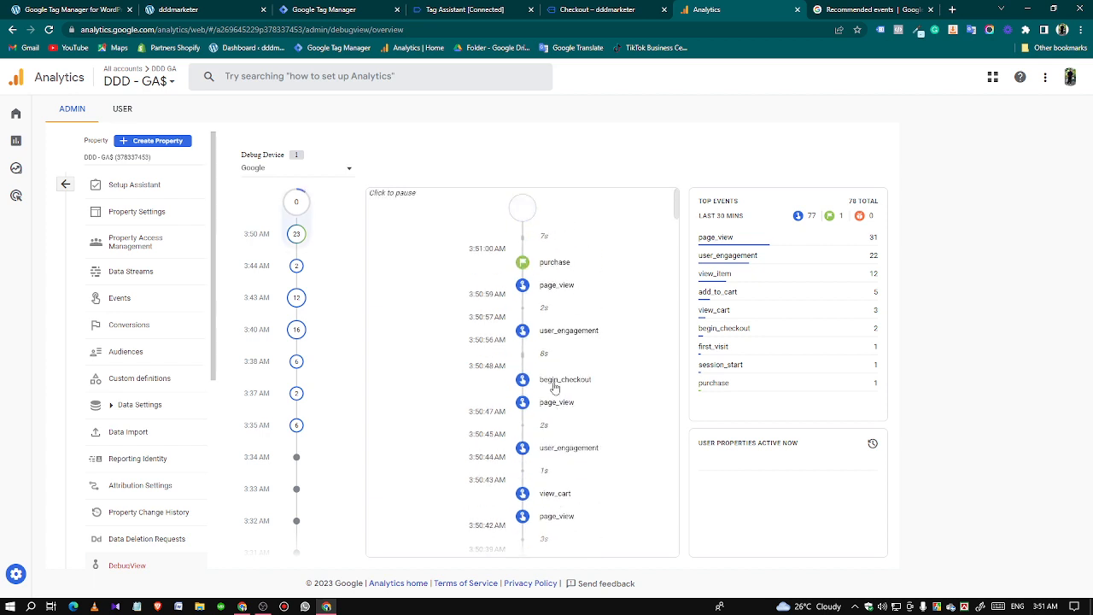
left_click(555, 382)
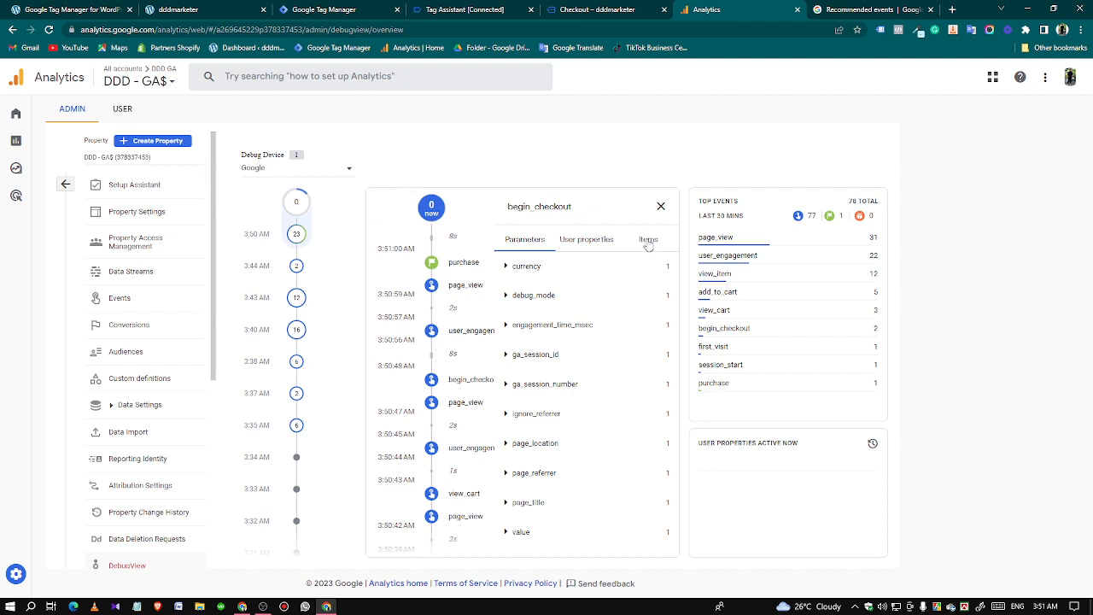
left_click(648, 240)
left_click(524, 239)
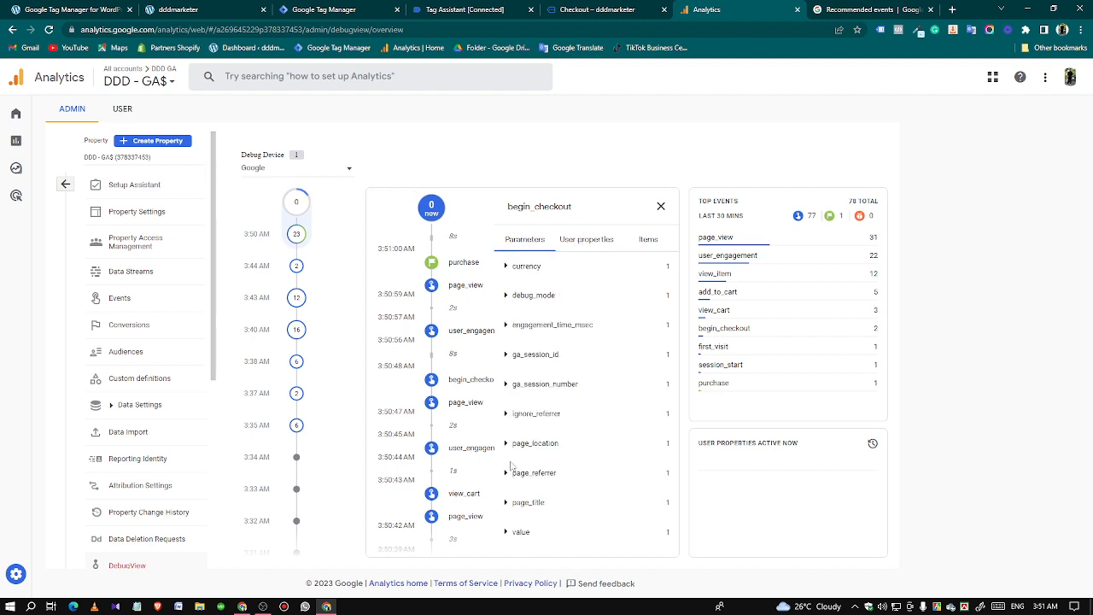
left_click(519, 533)
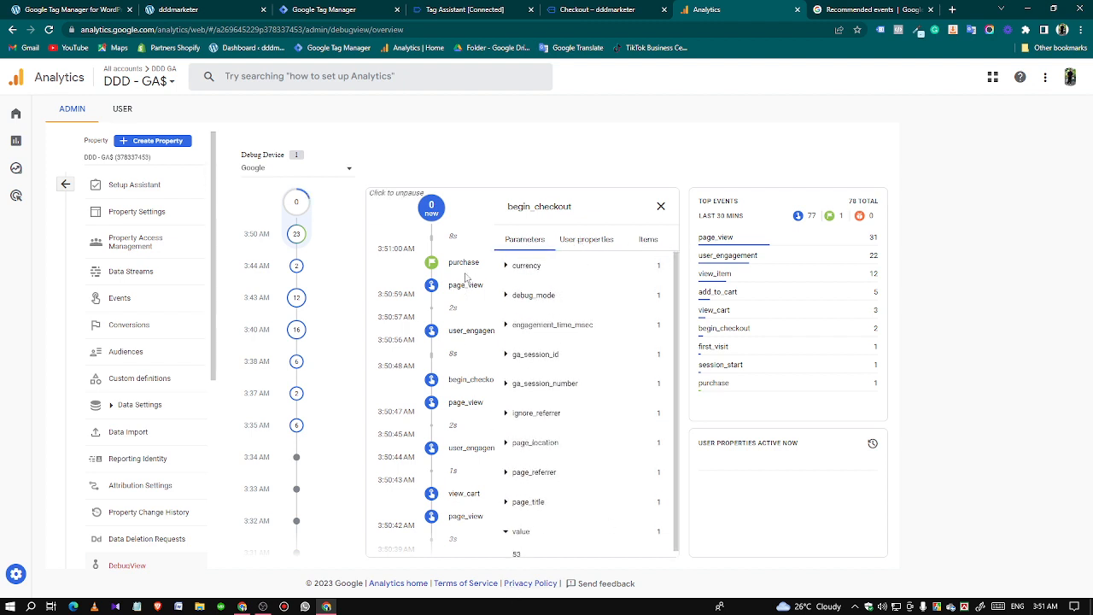
left_click(660, 205)
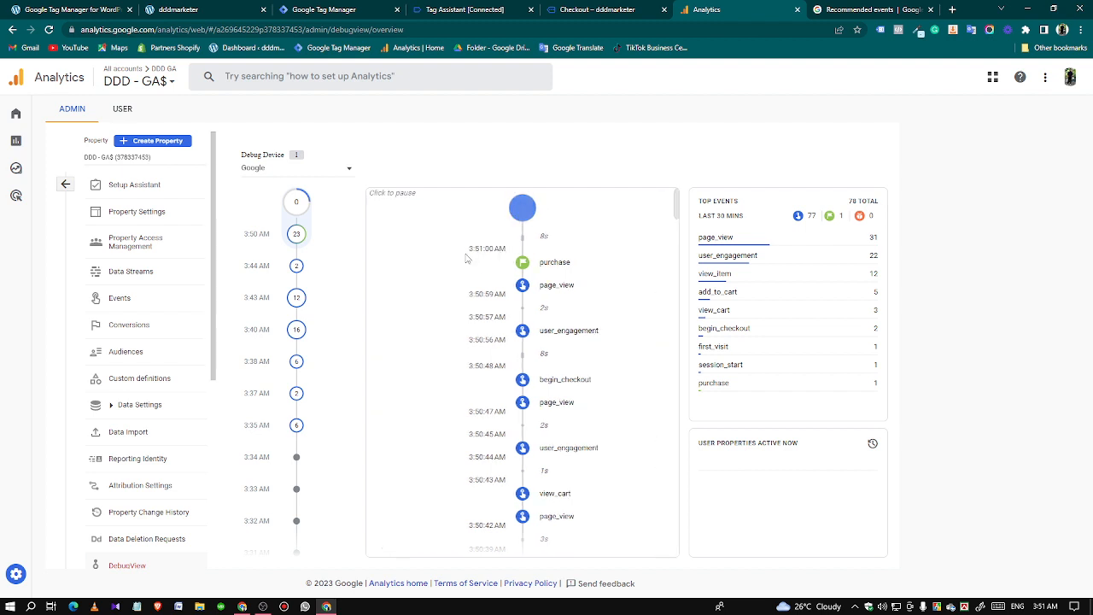
Open the purchase event's details in DebugView and expand its value parameter.
left_click(555, 267)
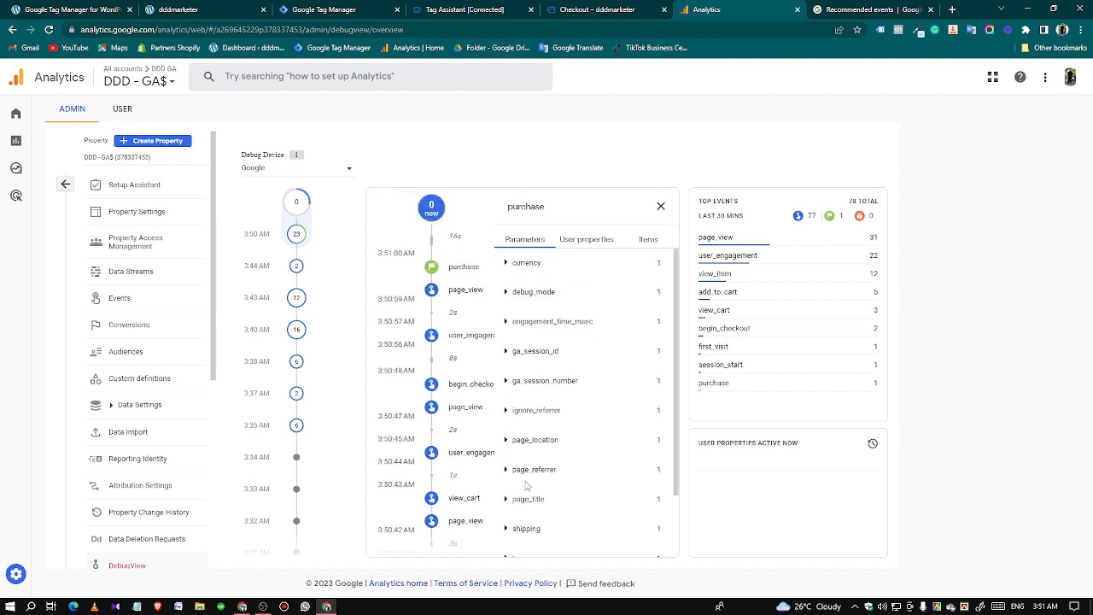
scroll(526, 485, "down", 2)
left_click(618, 534)
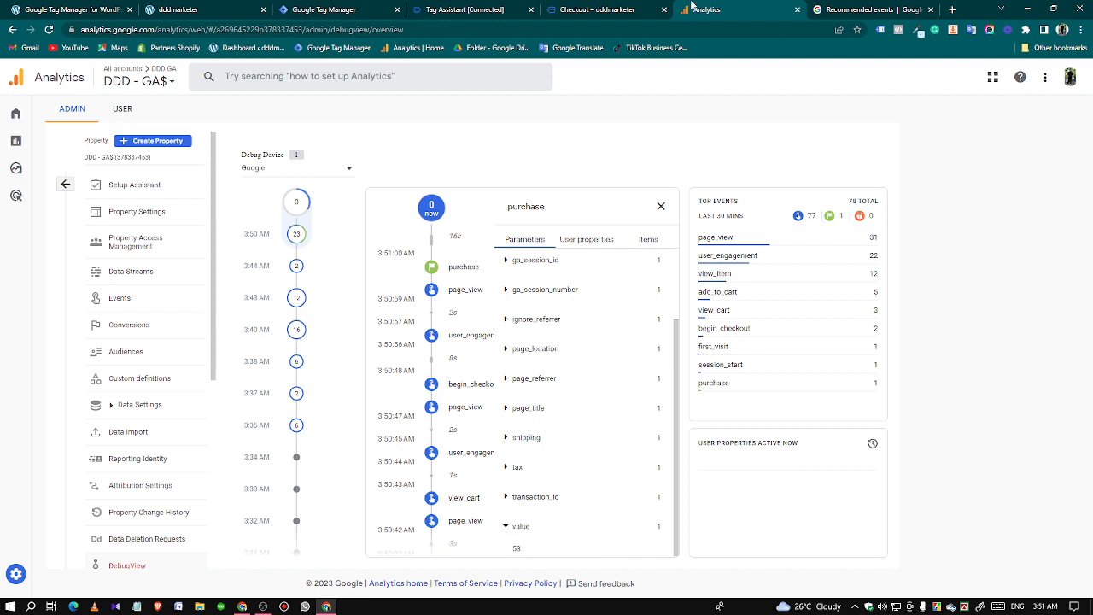
Check the total and order number on the store's order confirmation page, and return to the purchase event in Analytics.
left_click(583, 10)
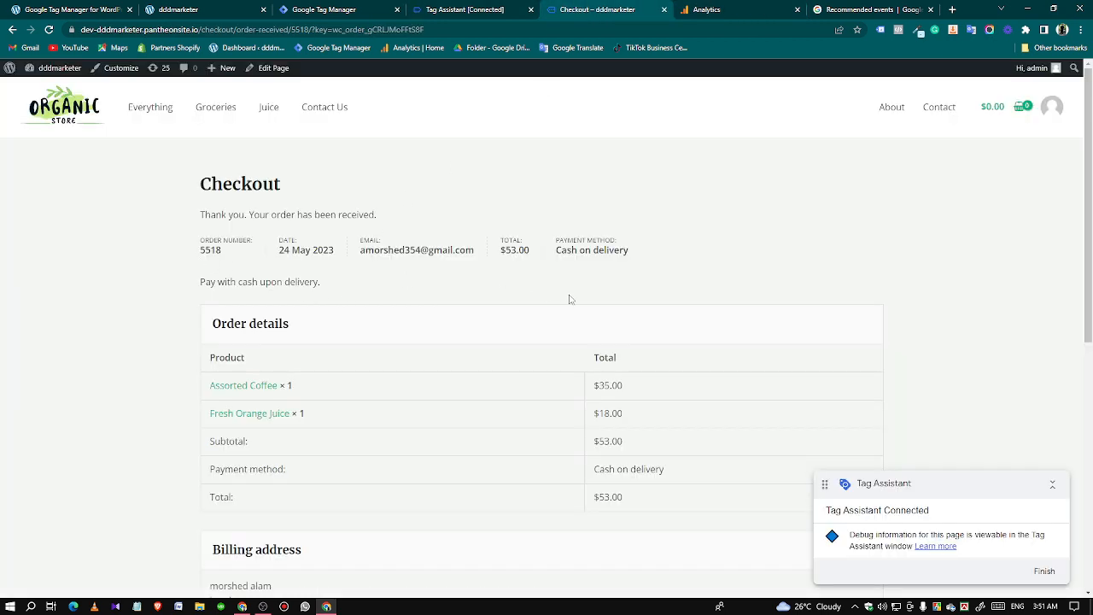
left_click_drag(593, 504, 671, 505)
left_click(671, 505)
mouse_move(186, 241)
left_mouse_down()
mouse_move(231, 251)
mouse_move(184, 250)
left_mouse_up()
left_click(232, 251)
left_click(230, 268)
left_click(698, 9)
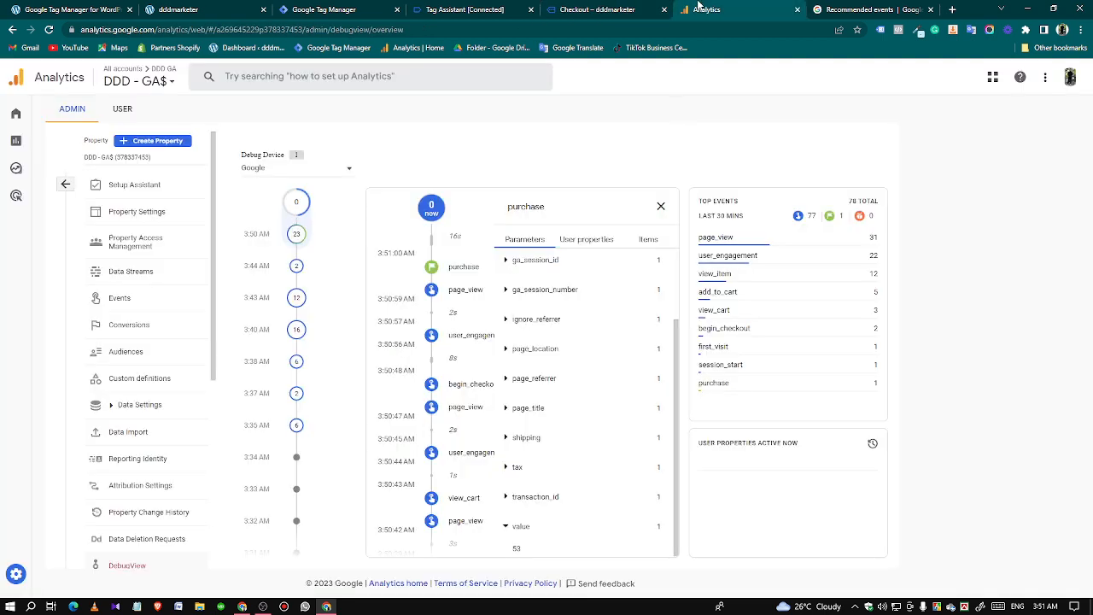
Examine the purchase event's transaction_id parameter and its items in DebugView, and close the event's details.
left_click(548, 496)
left_click(642, 242)
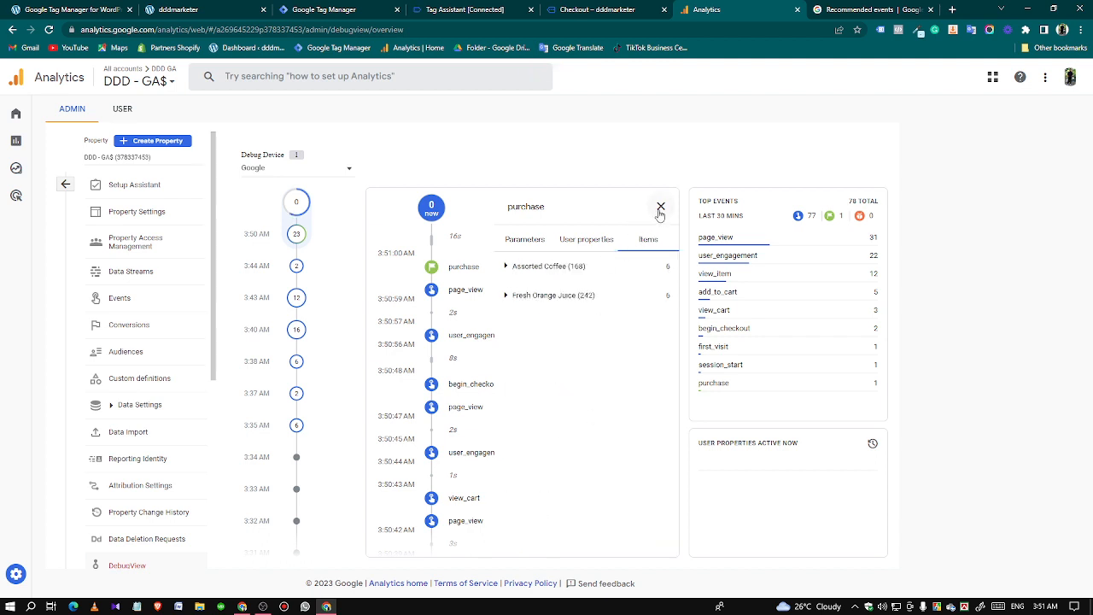
left_click(660, 207)
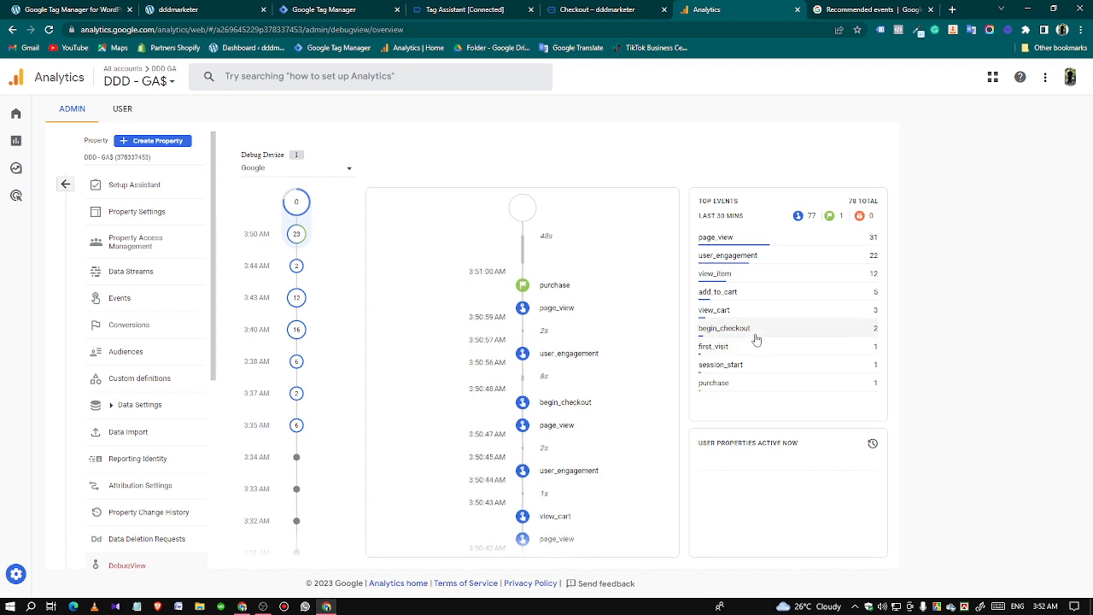
Review the users and event count overview on the Analytics home page, and return to the store's home page.
left_click(16, 116)
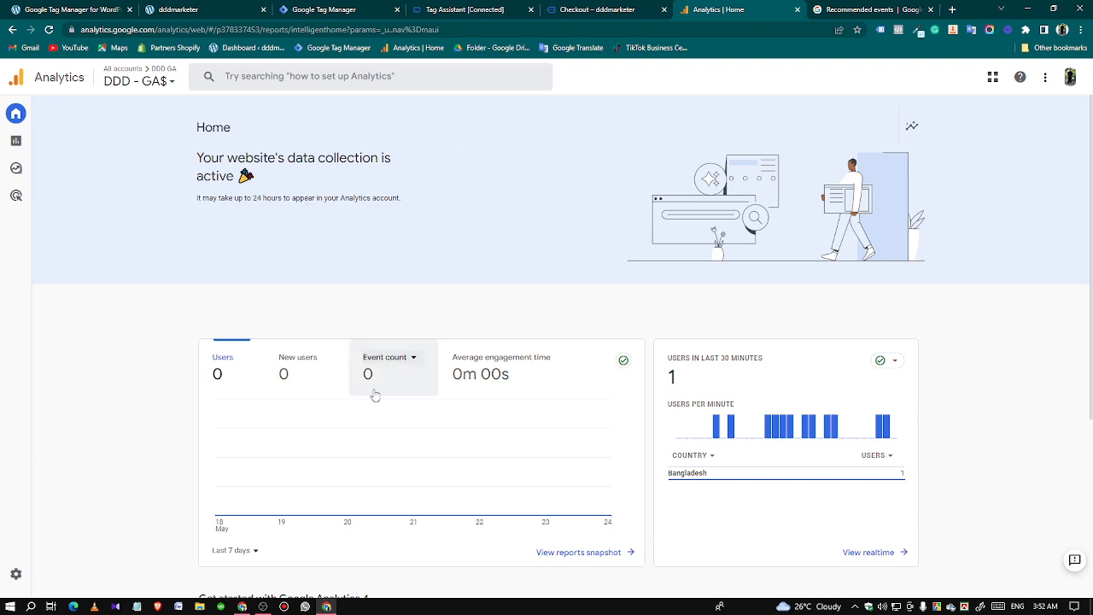
scroll(564, 383, "down", 3)
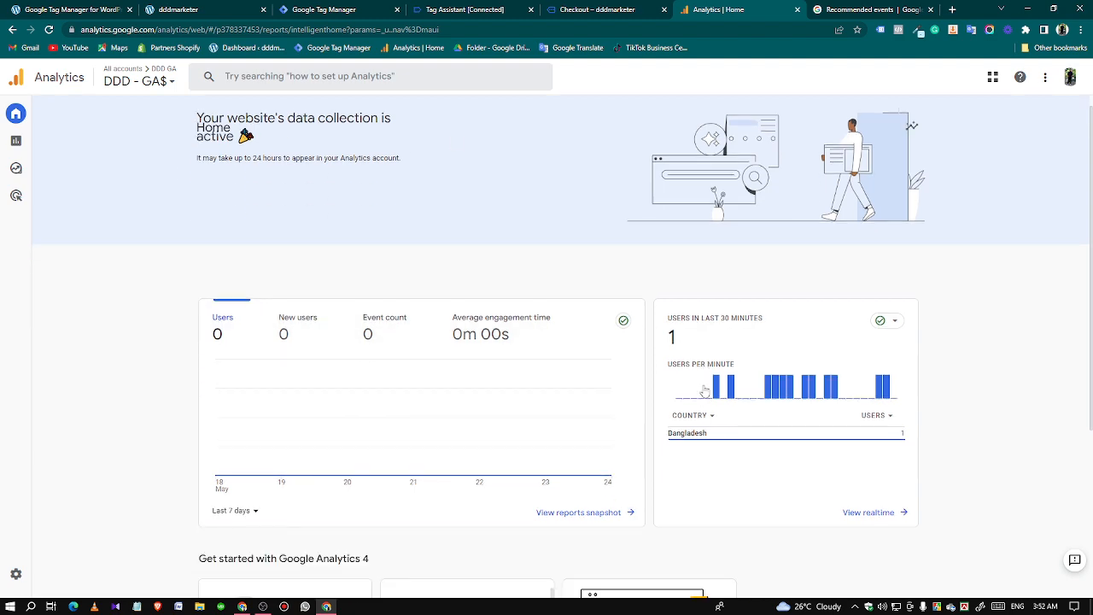
scroll(581, 379, "up", 3)
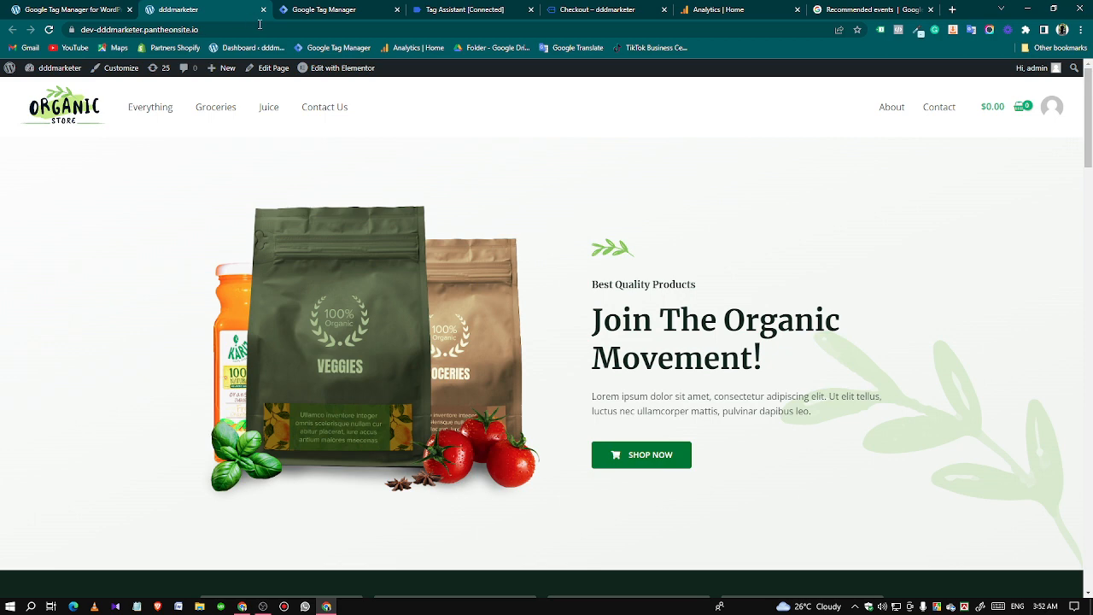
left_click(235, 6)
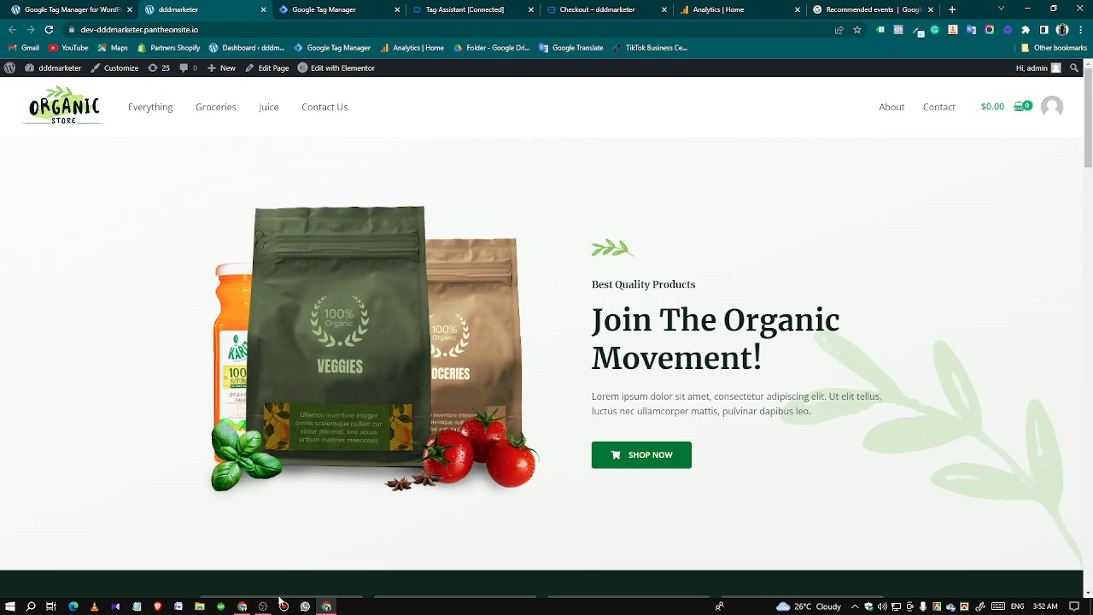